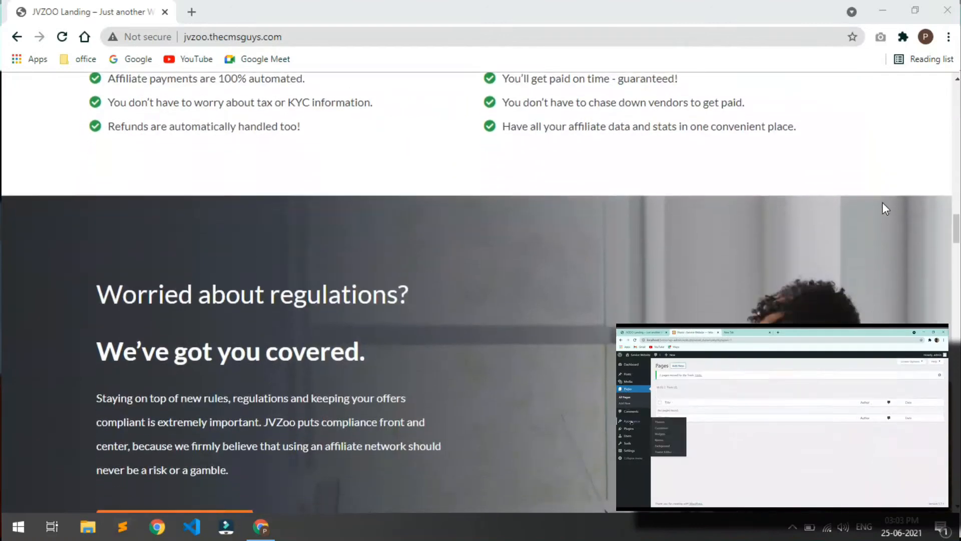
Step: Review the JVZoo home page, then go to its About page
scroll(884, 204, "down", 20)
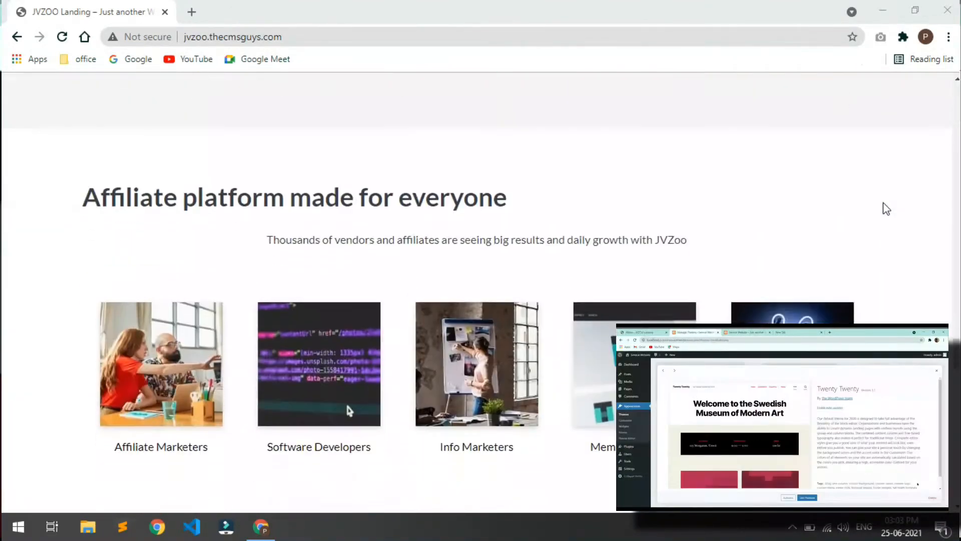
scroll(883, 203, "down", 10)
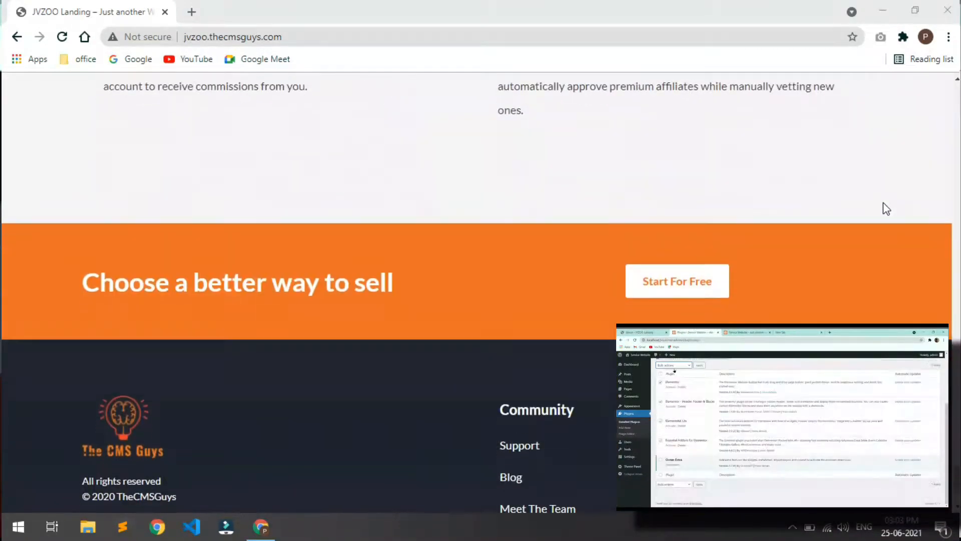
scroll(883, 203, "up", 13)
scroll(883, 202, "up", 20)
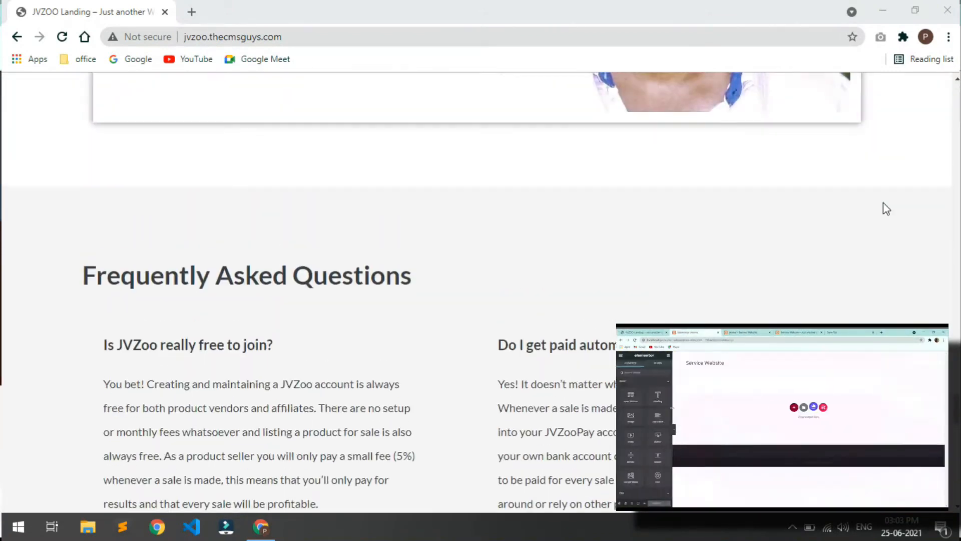
scroll(883, 202, "up", 20)
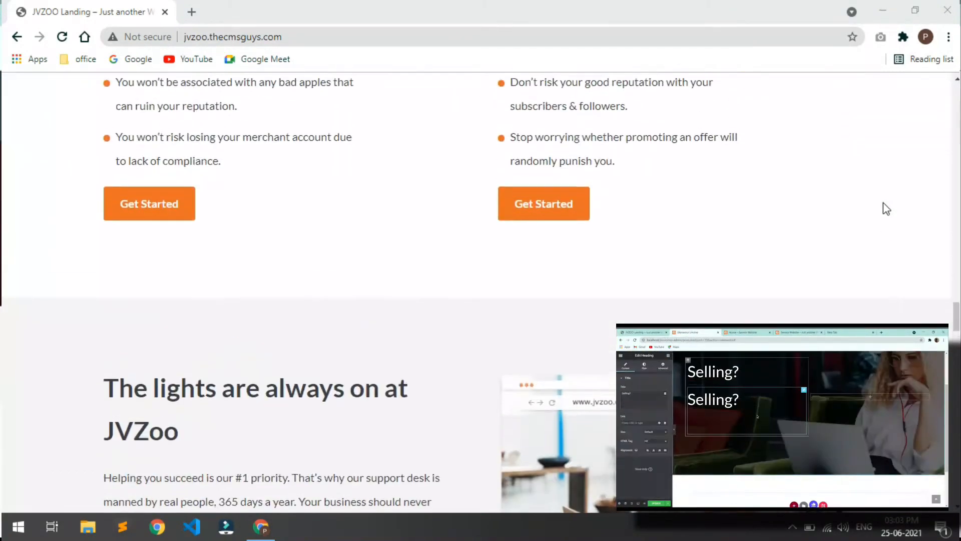
scroll(883, 202, "up", 20)
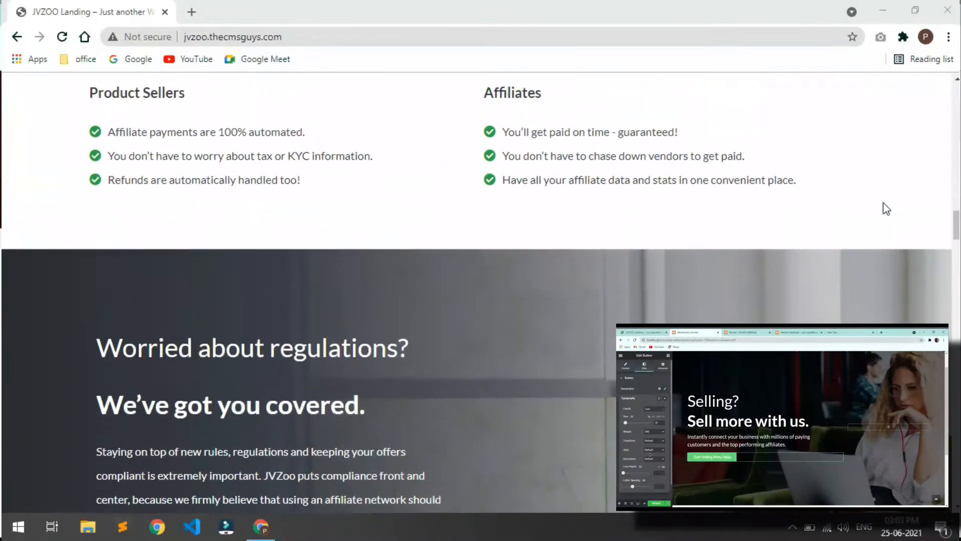
scroll(883, 205, "up", 15)
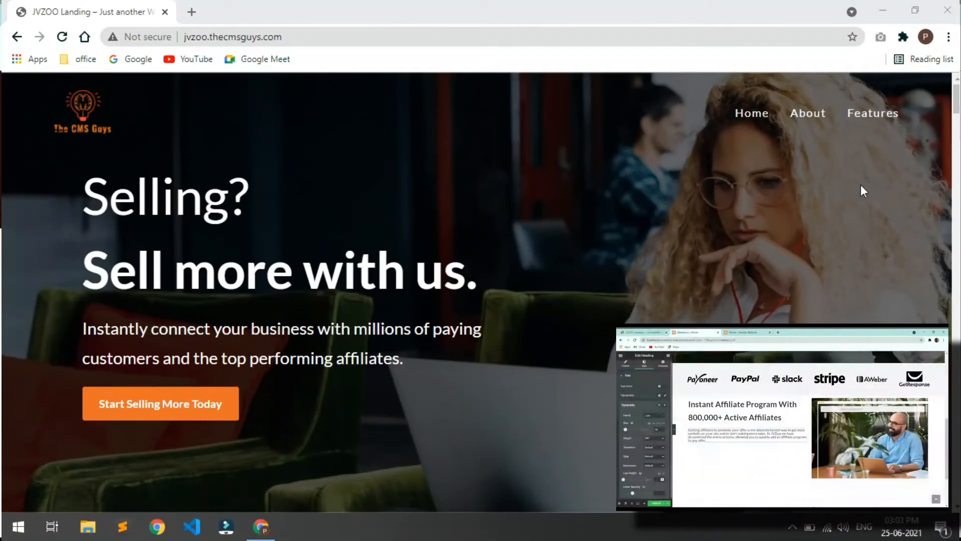
left_click(814, 118)
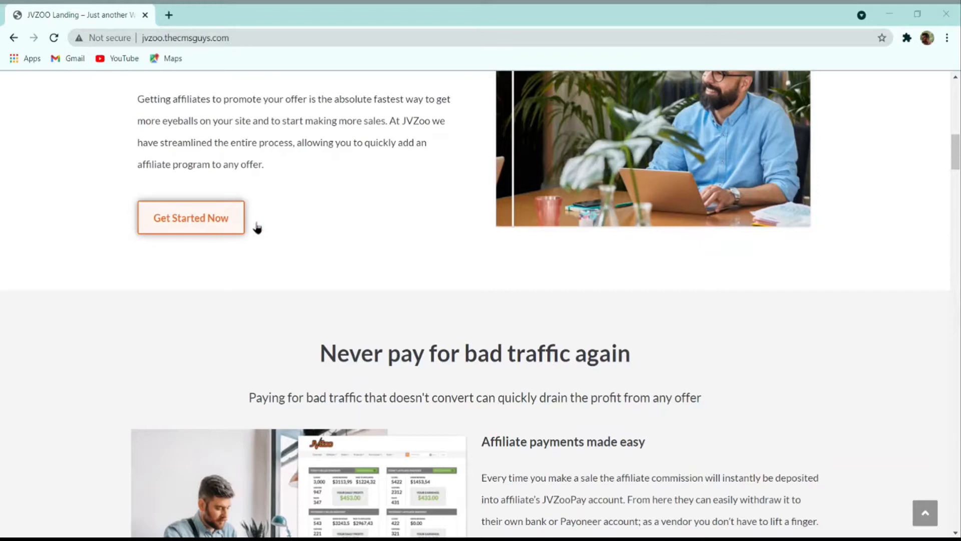
scroll(279, 246, "down", 5)
scroll(279, 249, "down", 8)
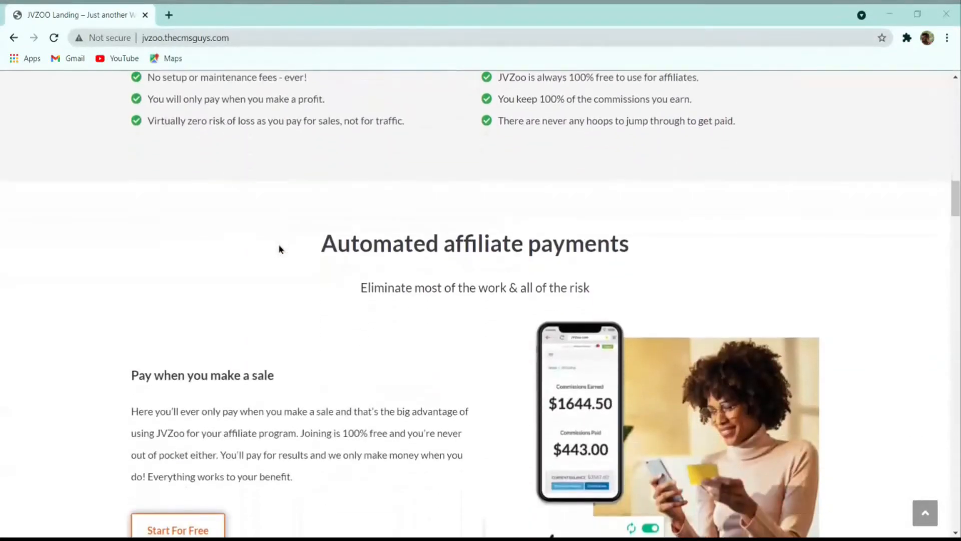
scroll(279, 249, "down", 2)
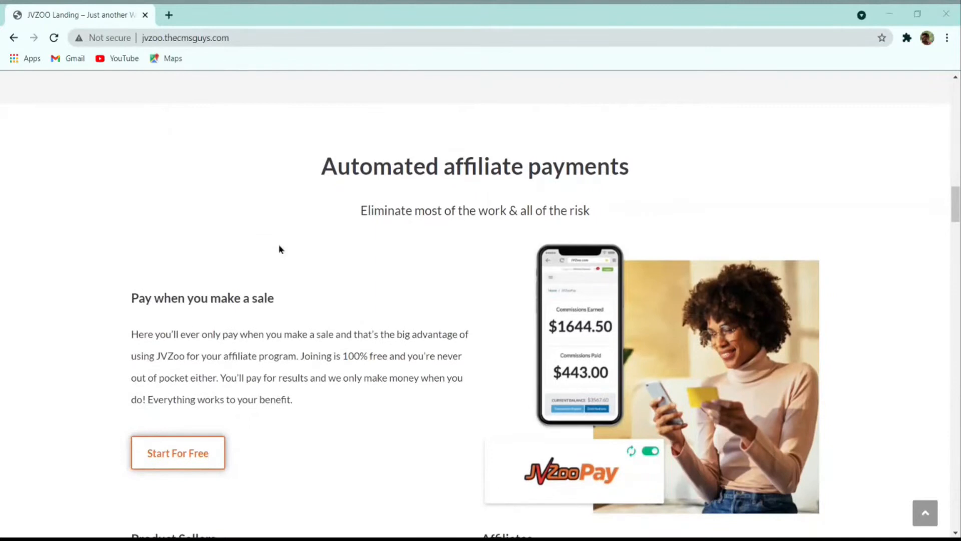
scroll(278, 249, "down", 2)
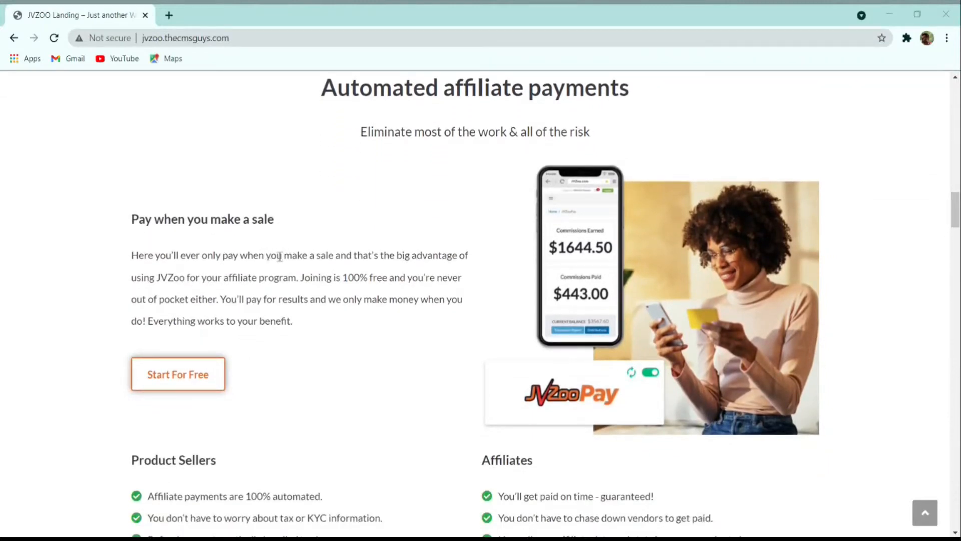
scroll(280, 256, "down", 10)
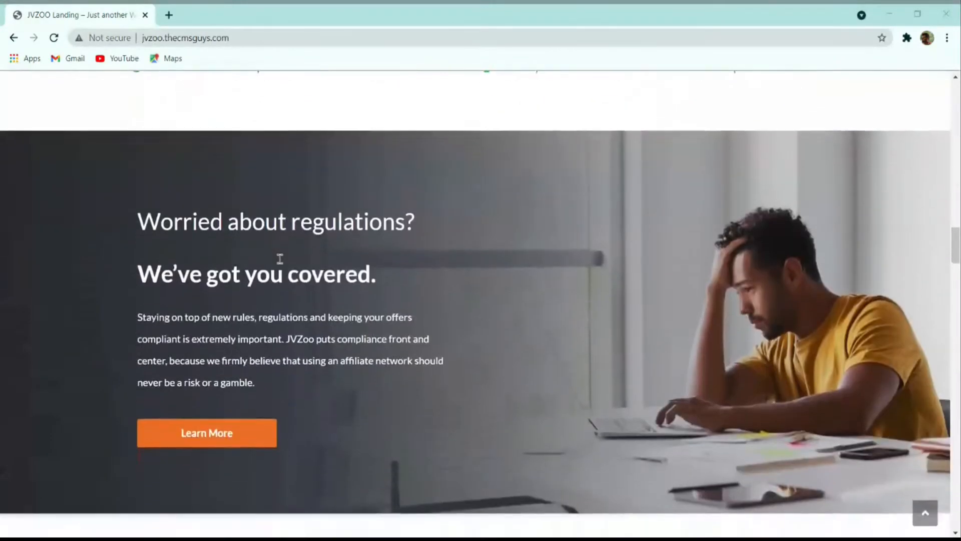
scroll(280, 258, "down", 2)
scroll(288, 284, "down", 1)
scroll(288, 284, "down", 2)
scroll(285, 279, "down", 1)
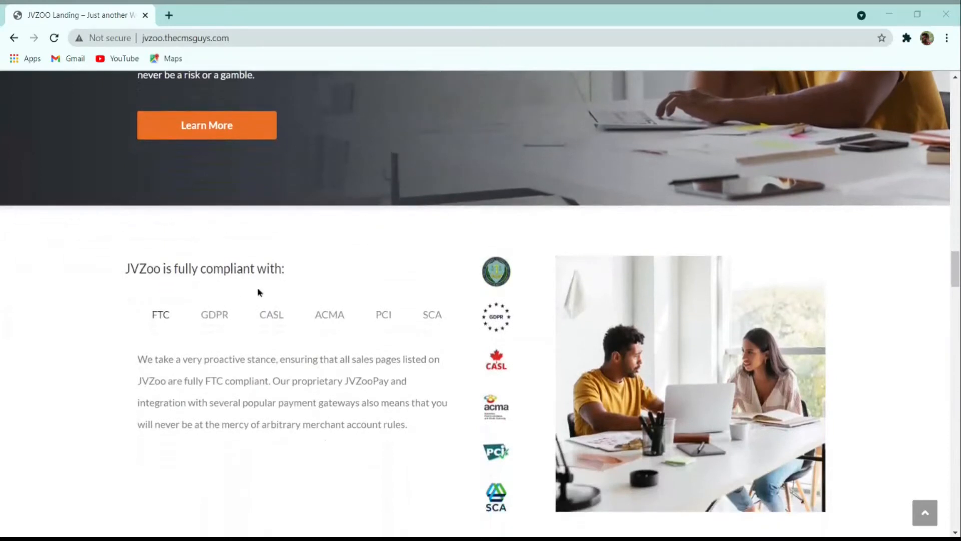
left_click(320, 317)
left_click(226, 316)
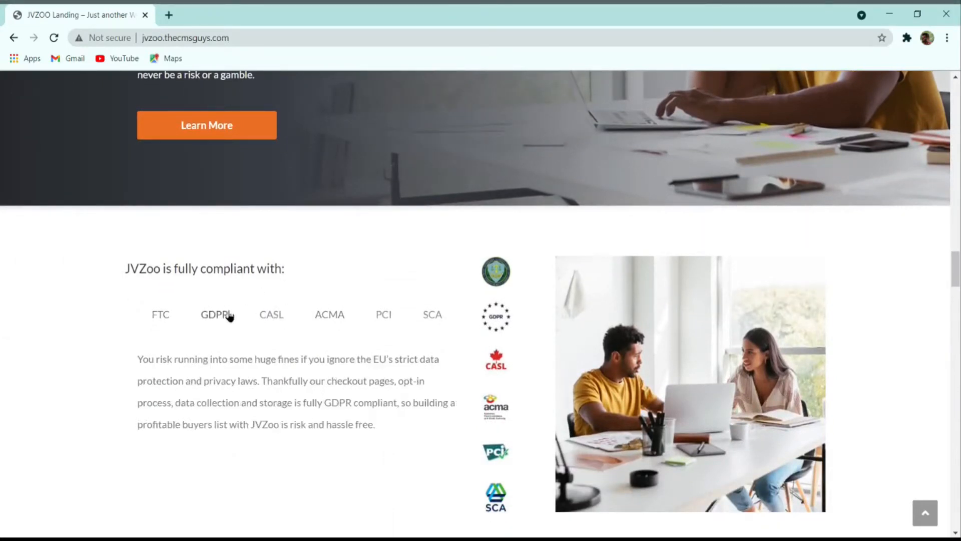
left_click(154, 314)
scroll(380, 296, "down", 2)
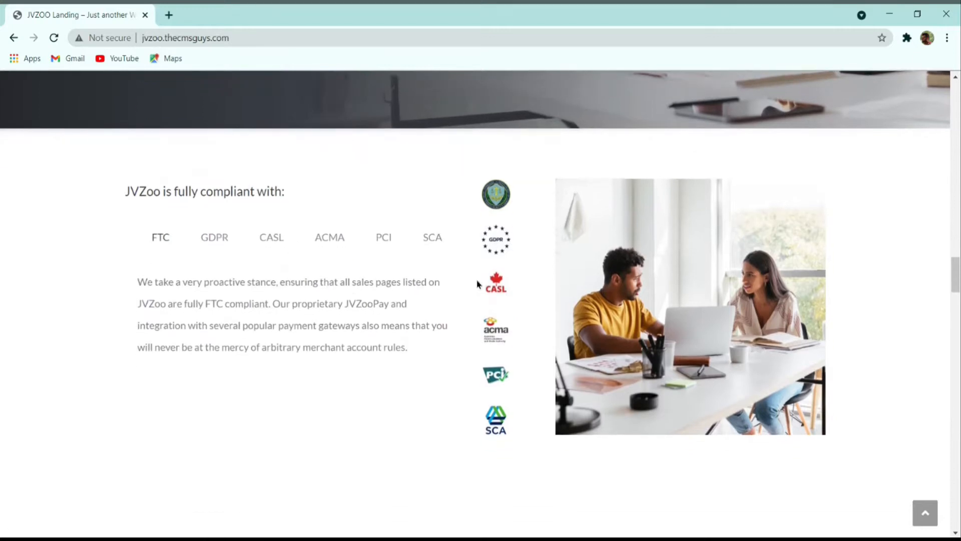
scroll(549, 278, "down", 9)
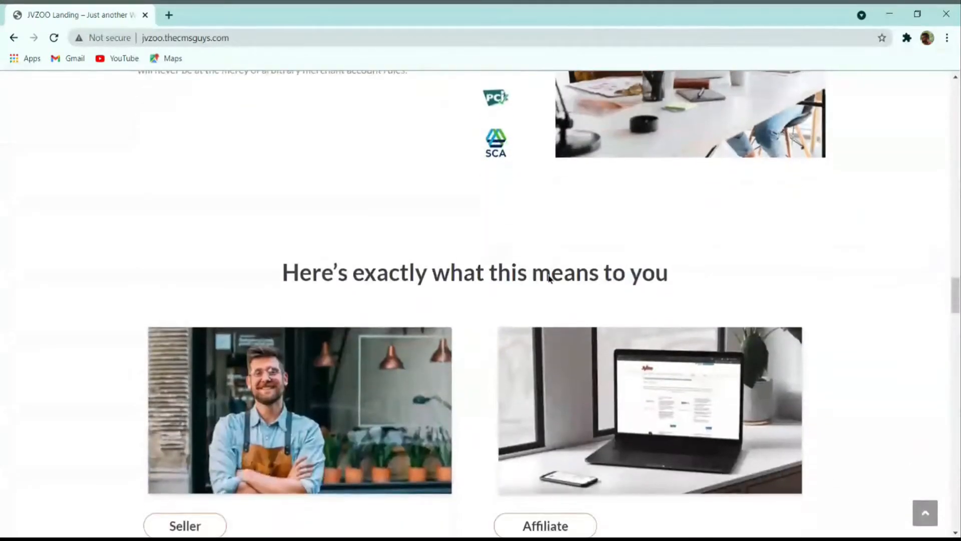
scroll(549, 279, "down", 3)
scroll(472, 251, "down", 6)
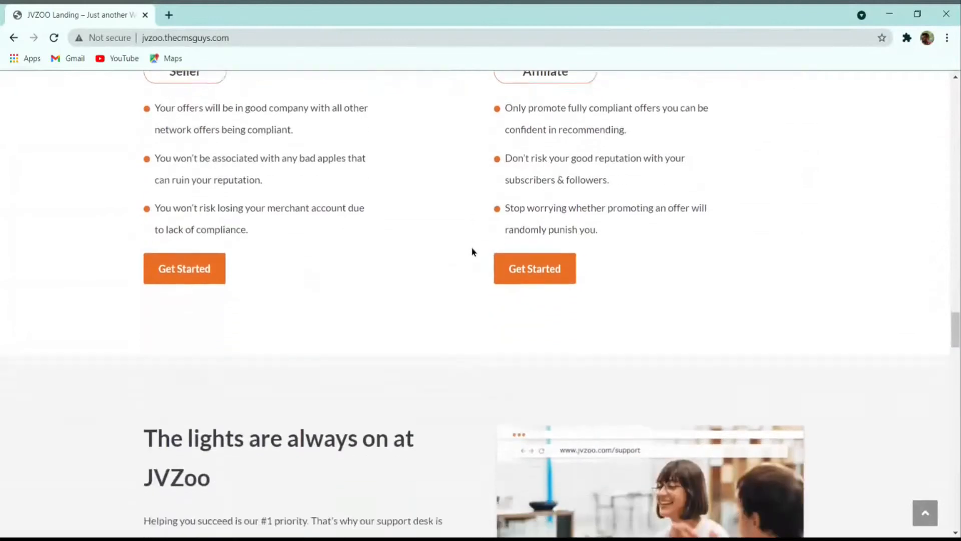
scroll(472, 251, "down", 10)
scroll(363, 197, "up", 1)
scroll(671, 215, "down", 8)
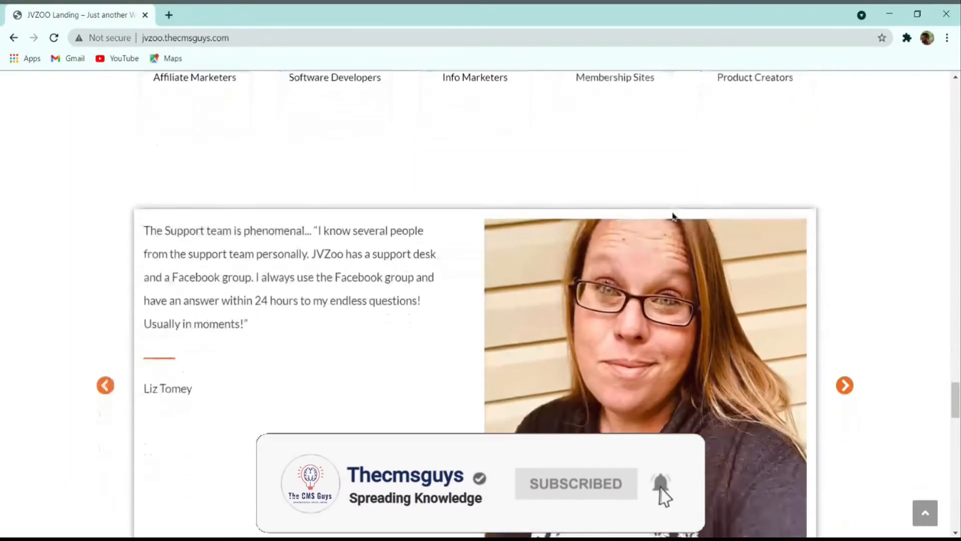
scroll(350, 275, "down", 15)
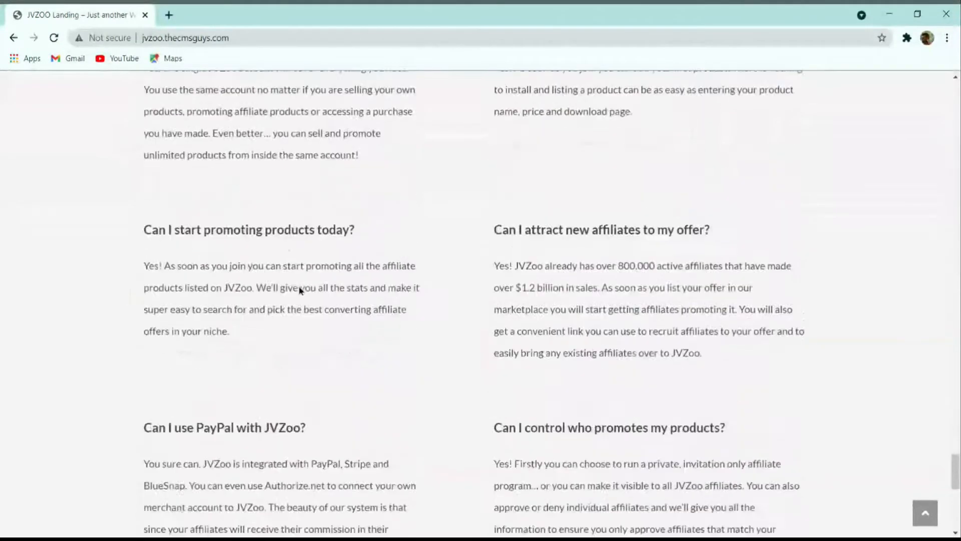
scroll(299, 290, "down", 4)
scroll(291, 317, "up", 20)
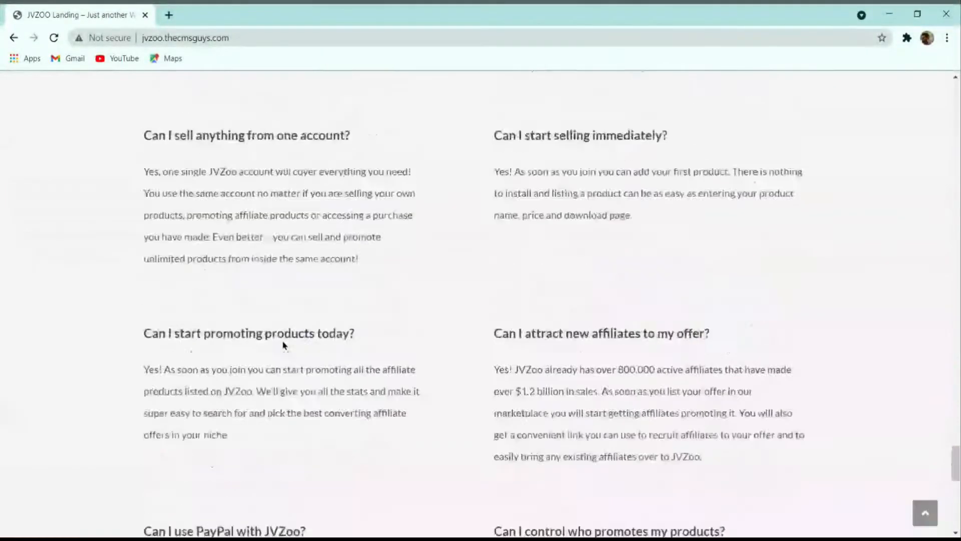
scroll(279, 253, "up", 20)
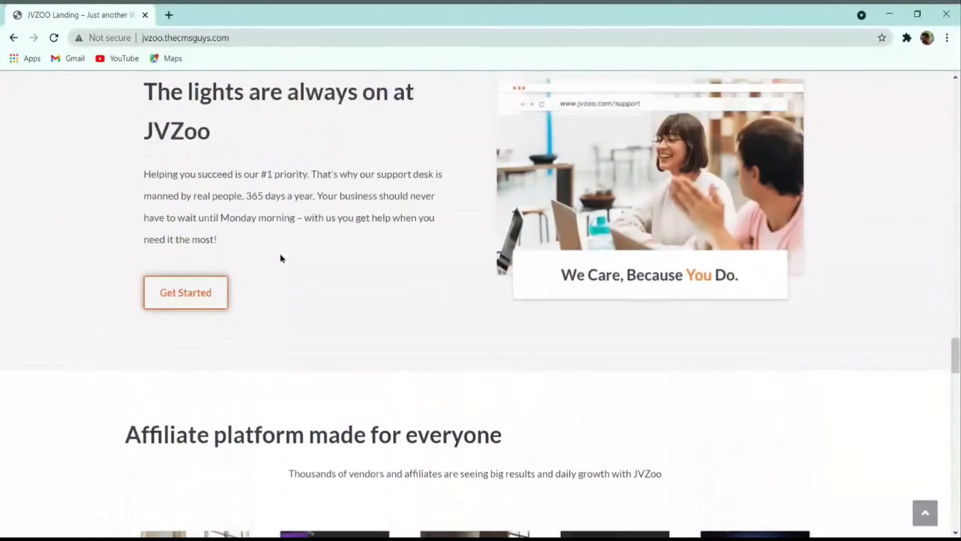
scroll(280, 258, "up", 20)
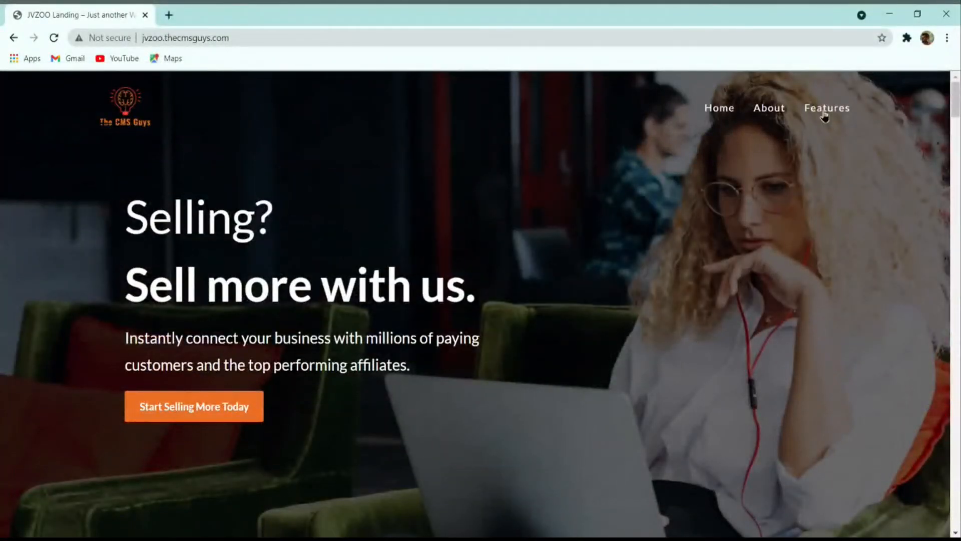
Step: Browse the About page's story, team, support and growth sections, then go to Features
left_click(762, 114)
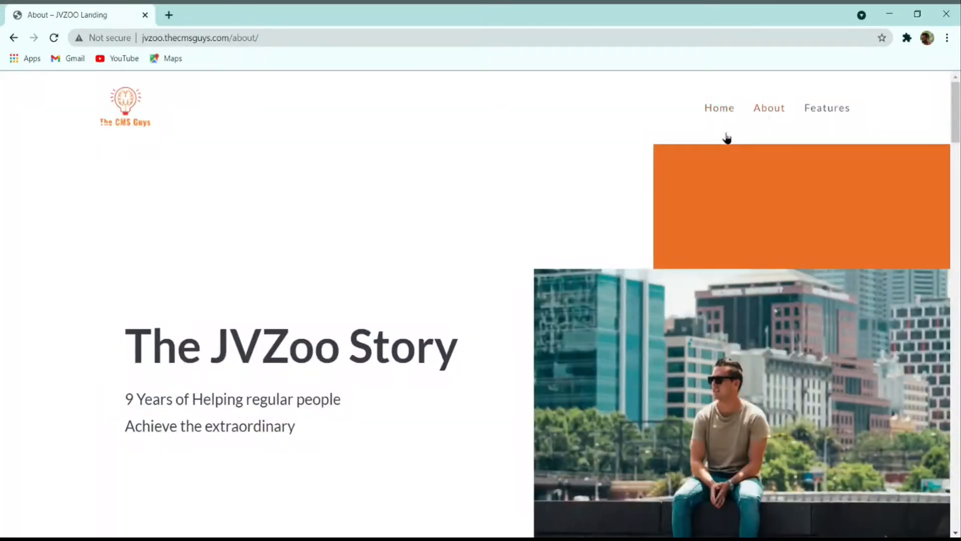
scroll(644, 160, "down", 2)
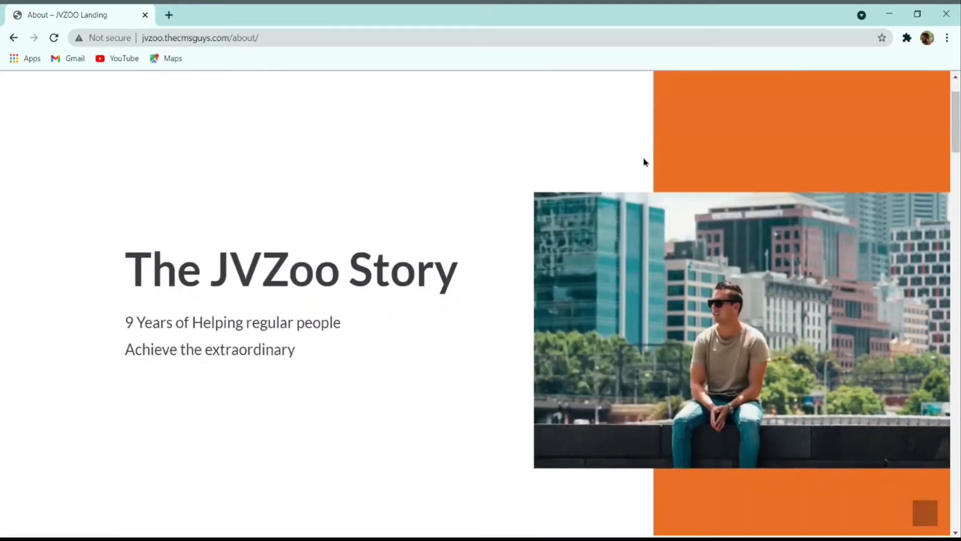
scroll(644, 161, "down", 7)
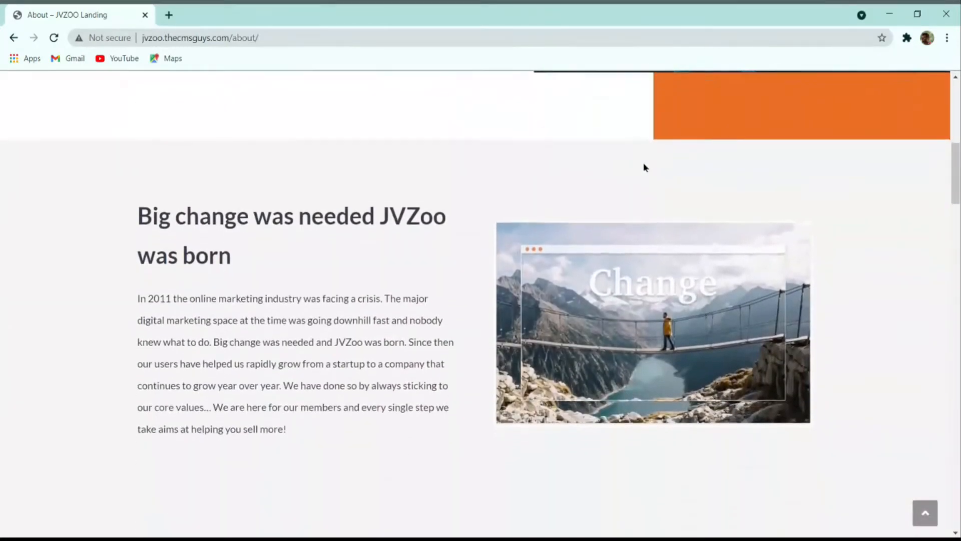
scroll(644, 167, "down", 8)
scroll(644, 168, "down", 3)
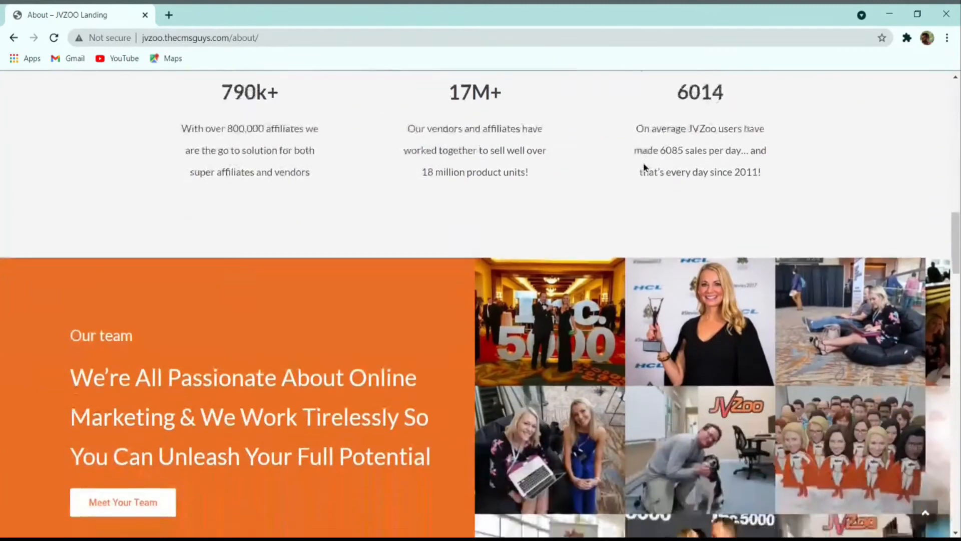
scroll(644, 168, "down", 12)
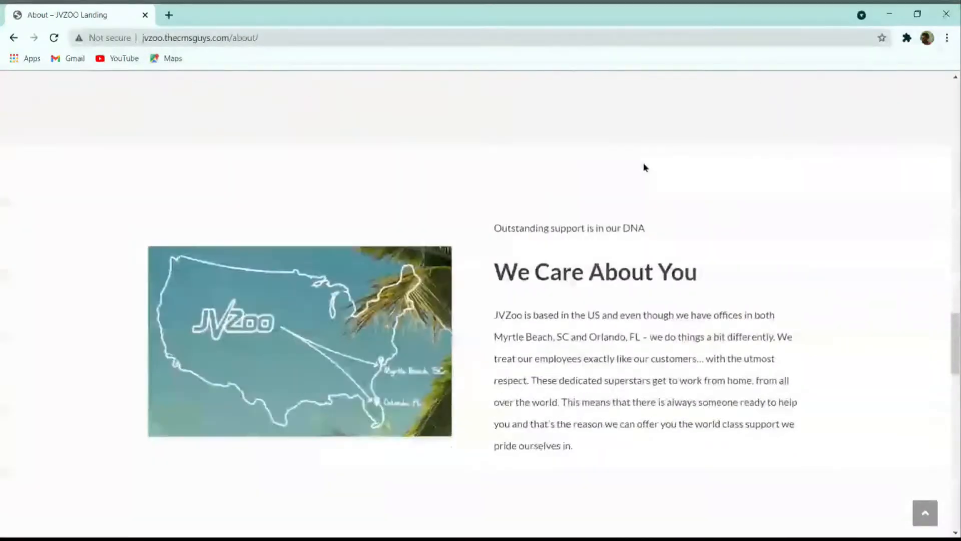
scroll(644, 167, "down", 18)
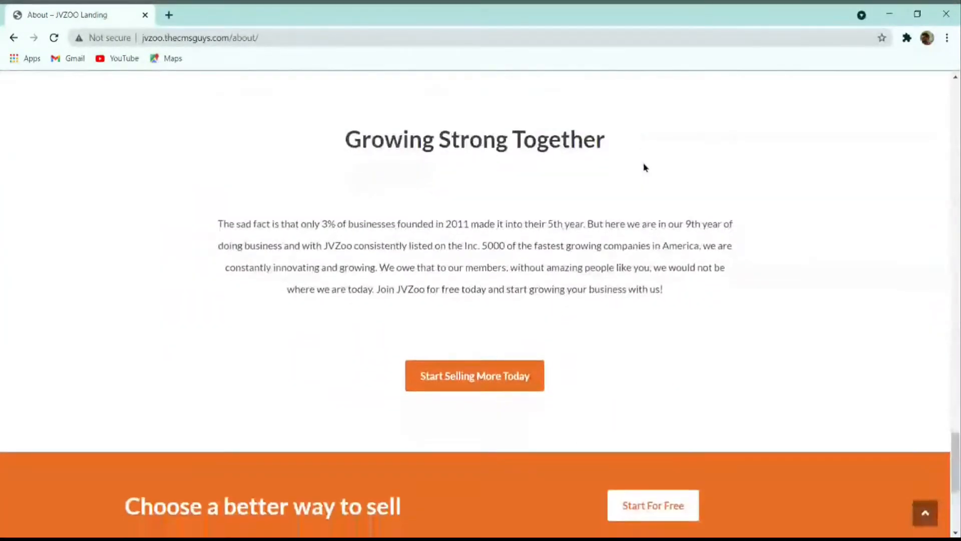
scroll(645, 168, "down", 5)
scroll(784, 304, "up", 10)
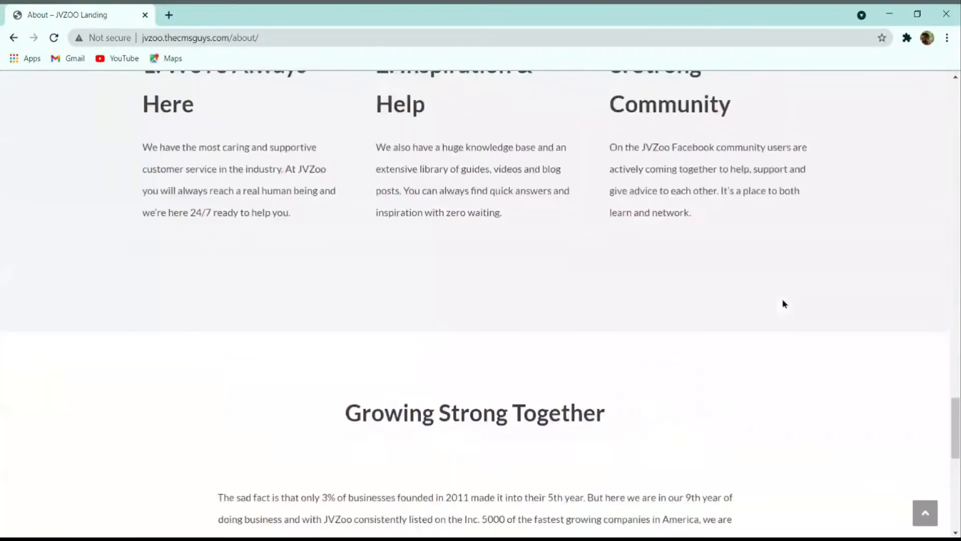
scroll(784, 304, "up", 15)
left_click(837, 115)
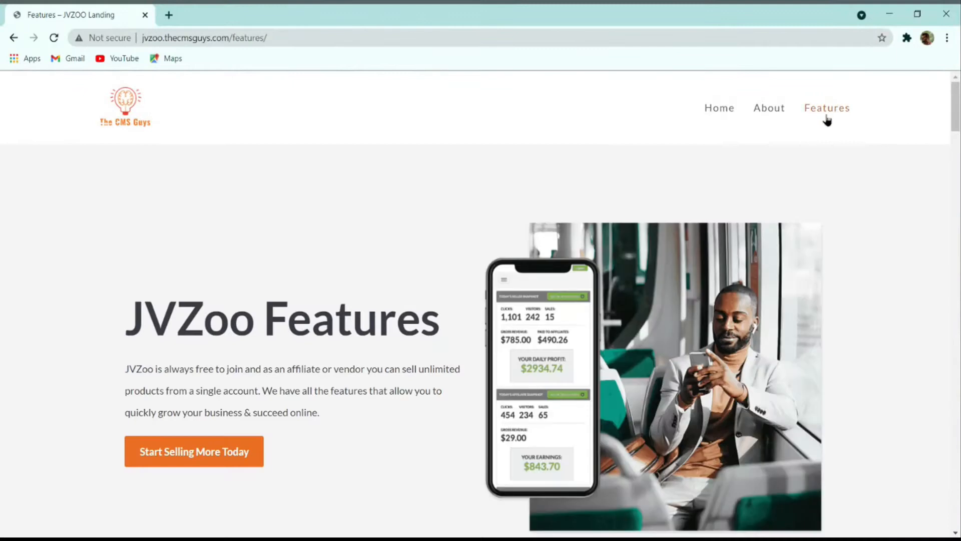
Step: Review the Features page's feature cards, payment processor logos and closing 'Choose a better way to sell' banner
scroll(678, 210, "down", 5)
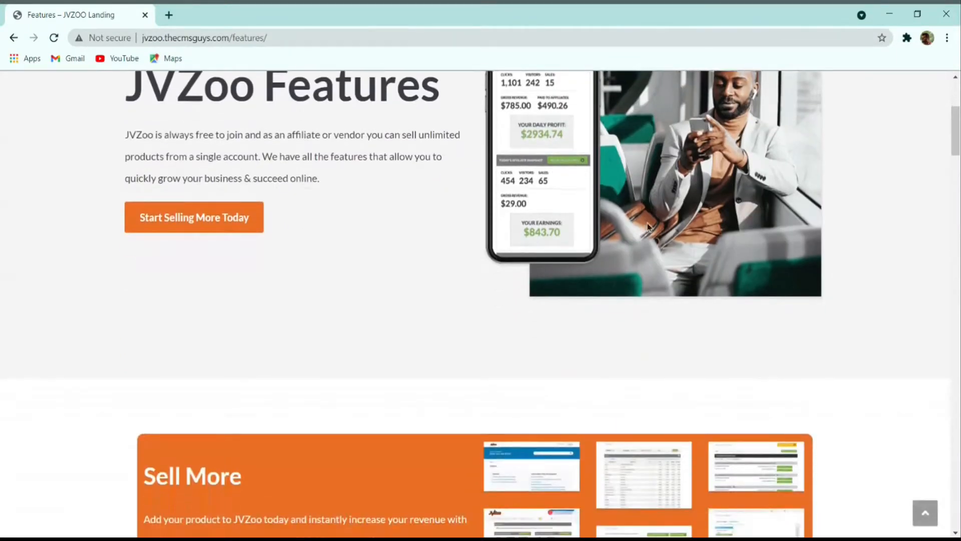
scroll(648, 226, "down", 5)
scroll(646, 231, "down", 10)
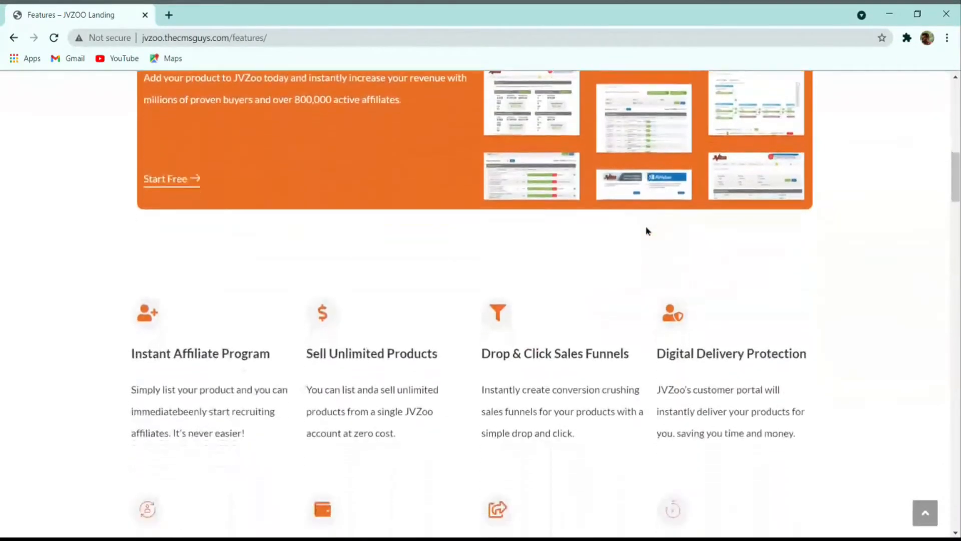
scroll(651, 231, "down", 8)
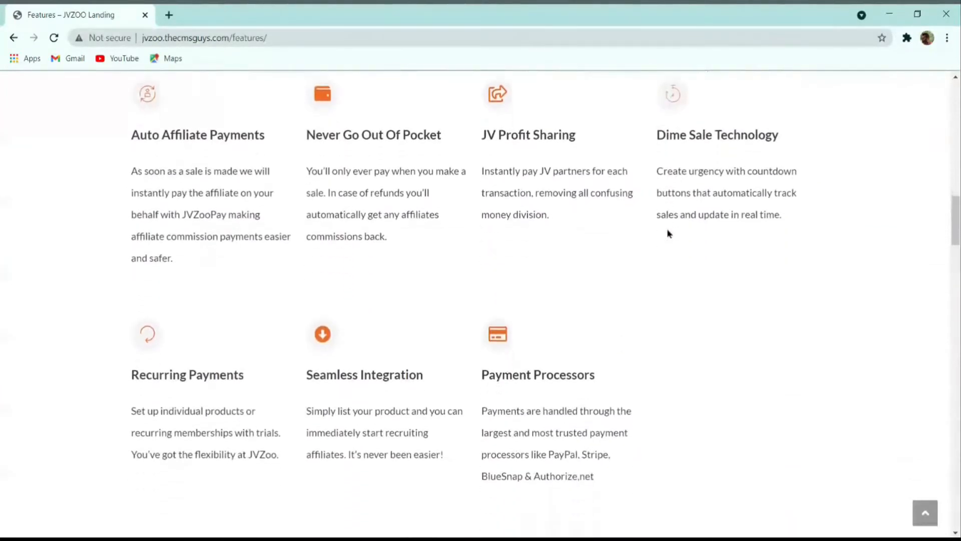
scroll(668, 234, "down", 3)
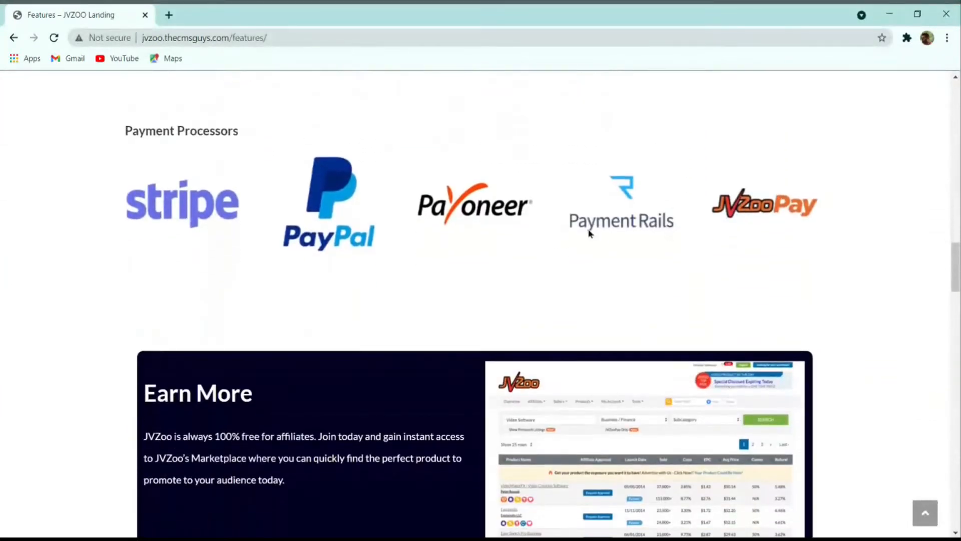
scroll(717, 259, "down", 11)
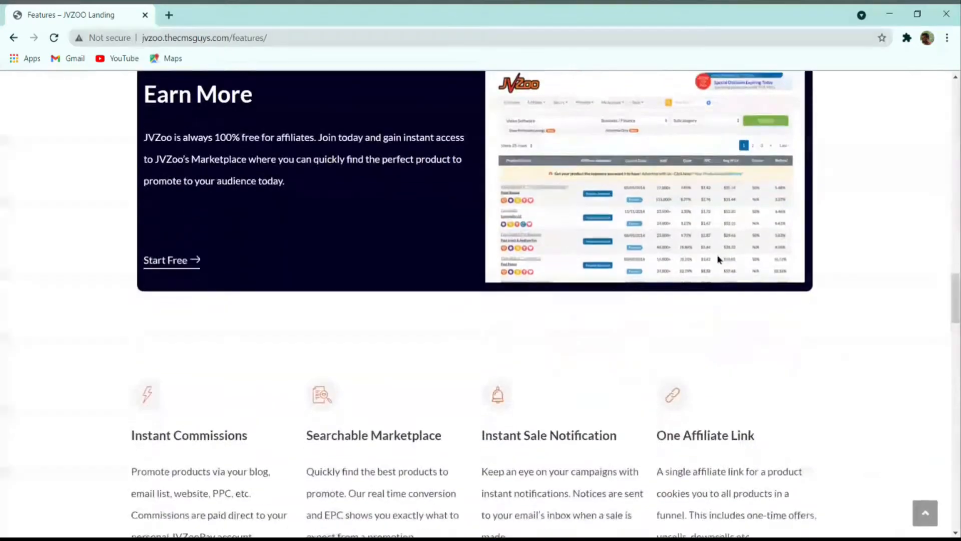
scroll(717, 259, "down", 7)
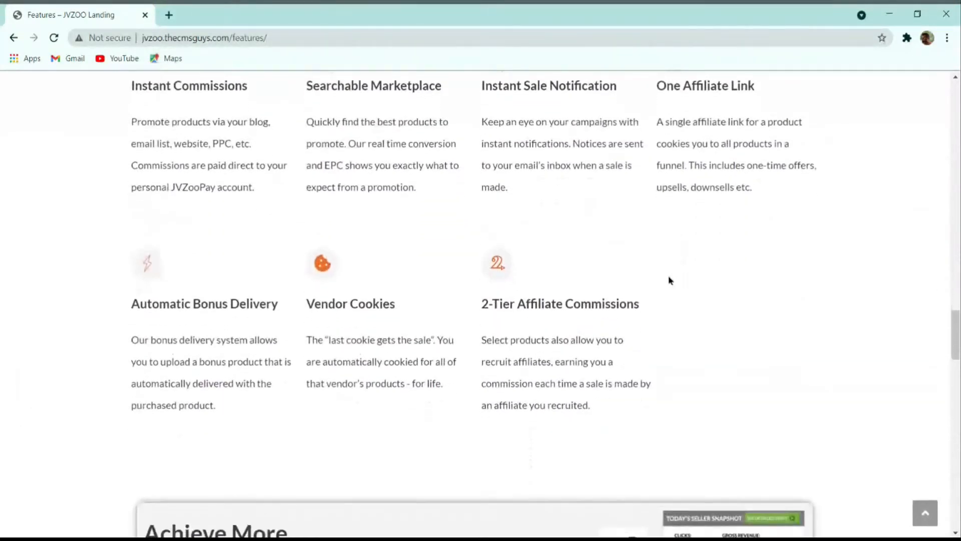
scroll(676, 275, "down", 19)
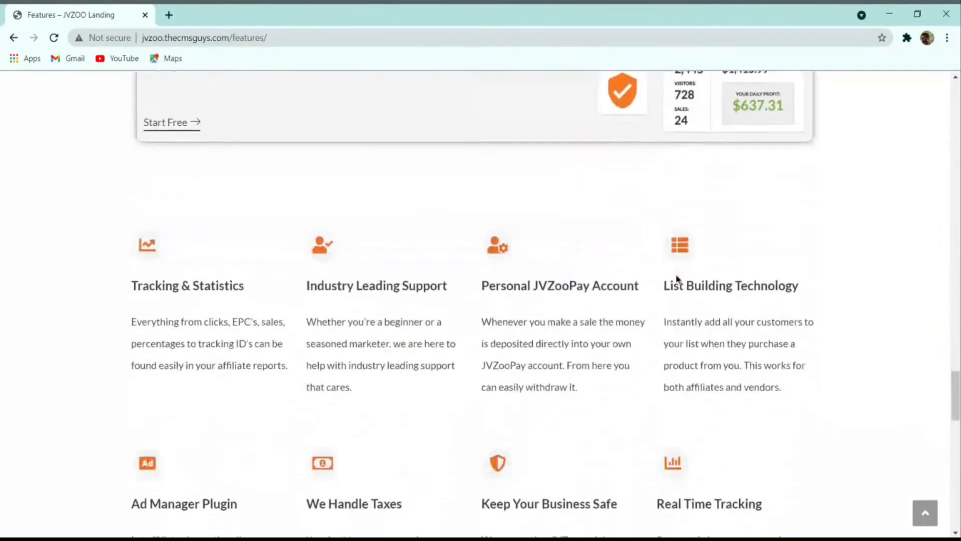
scroll(677, 279, "down", 7)
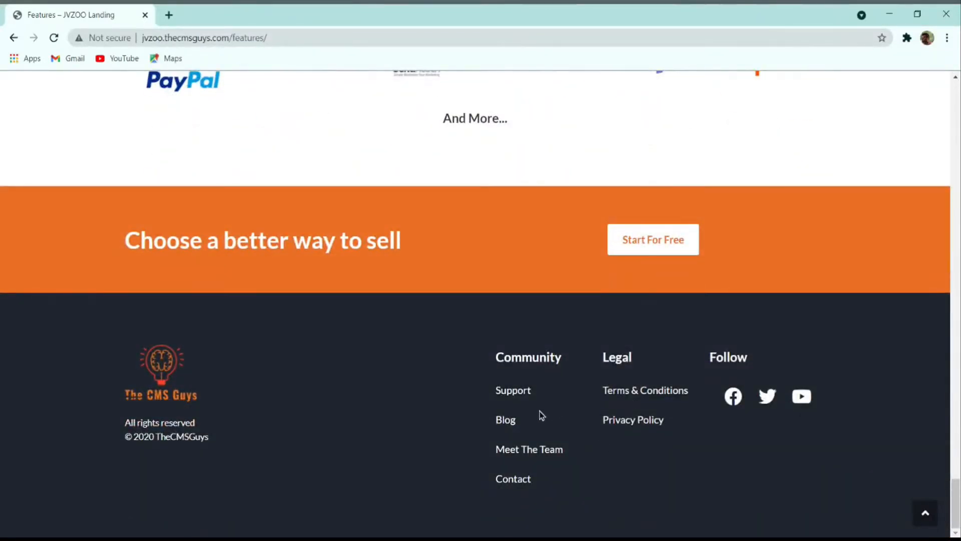
scroll(637, 413, "up", 15)
scroll(619, 418, "down", 4)
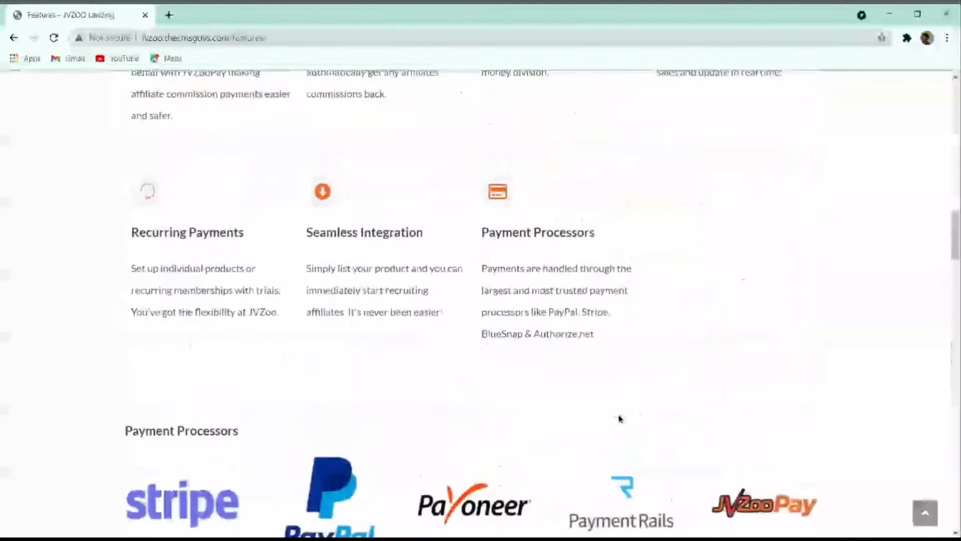
scroll(619, 418, "up", 20)
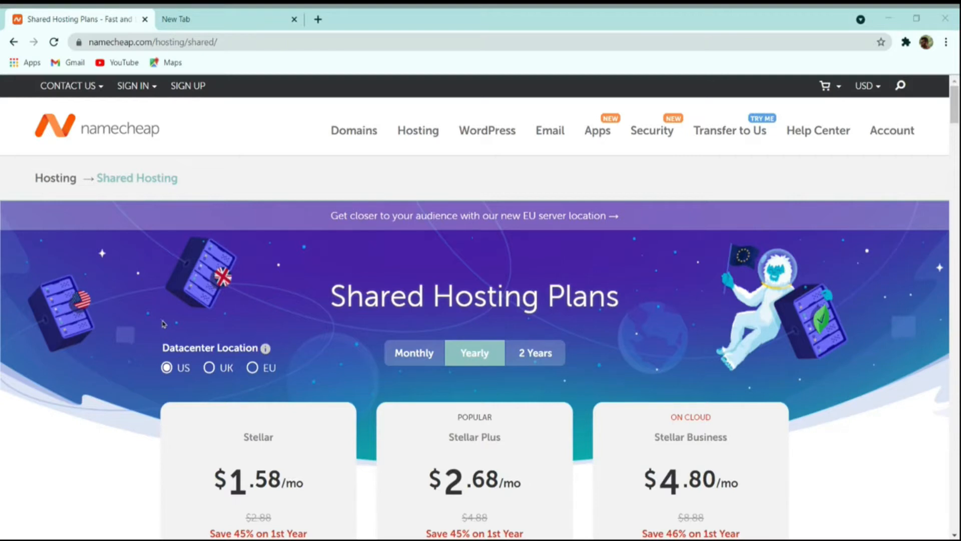
left_click(152, 311)
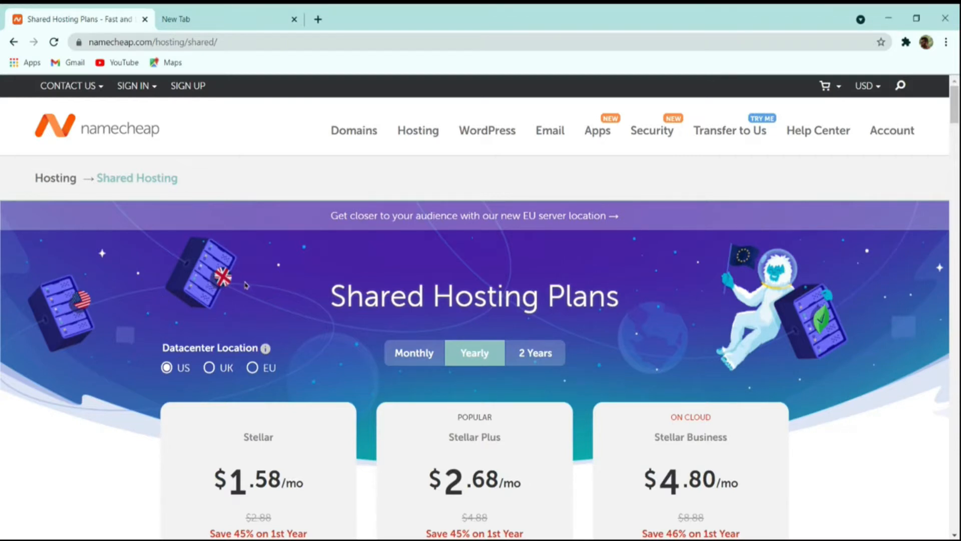
scroll(223, 295, "down", 4)
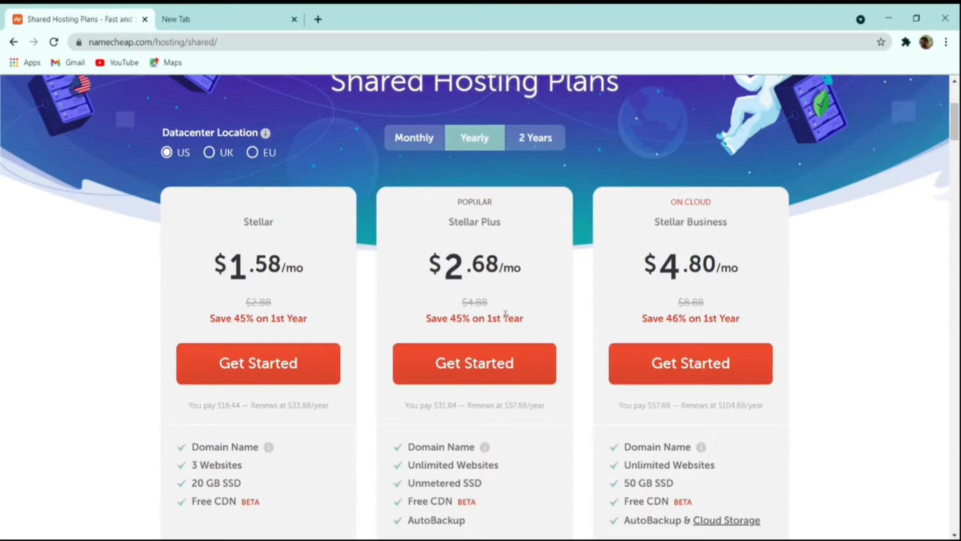
scroll(505, 314, "down", 4)
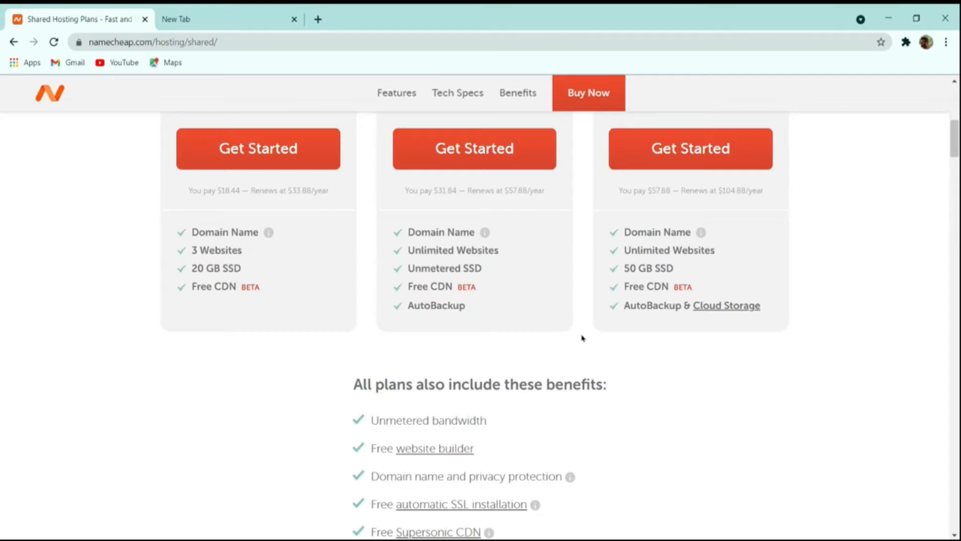
scroll(588, 349, "up", 10)
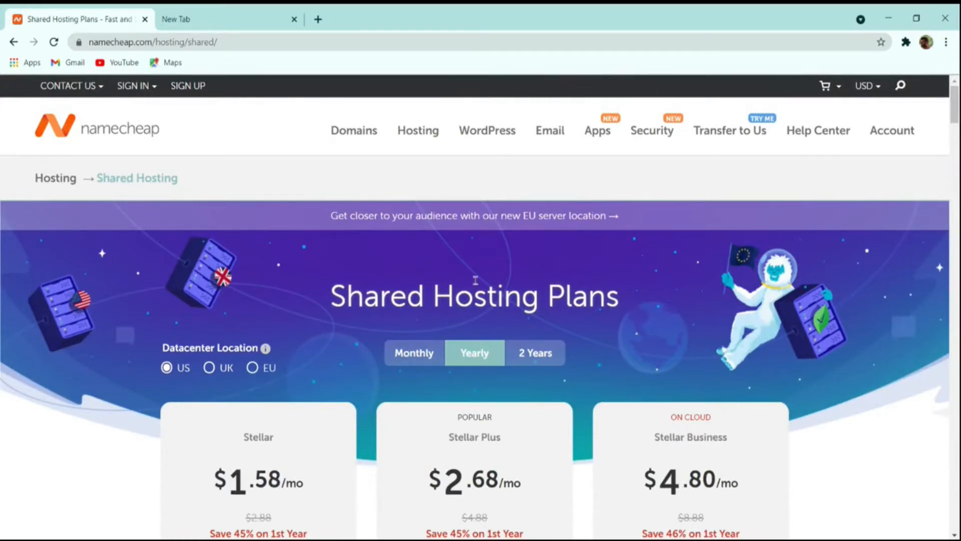
scroll(406, 331, "down", 4)
scroll(403, 328, "up", 4)
Step: Keep the US datacenter, show prices in Indian Rupees, and start ordering Stellar Plus
left_click(221, 371)
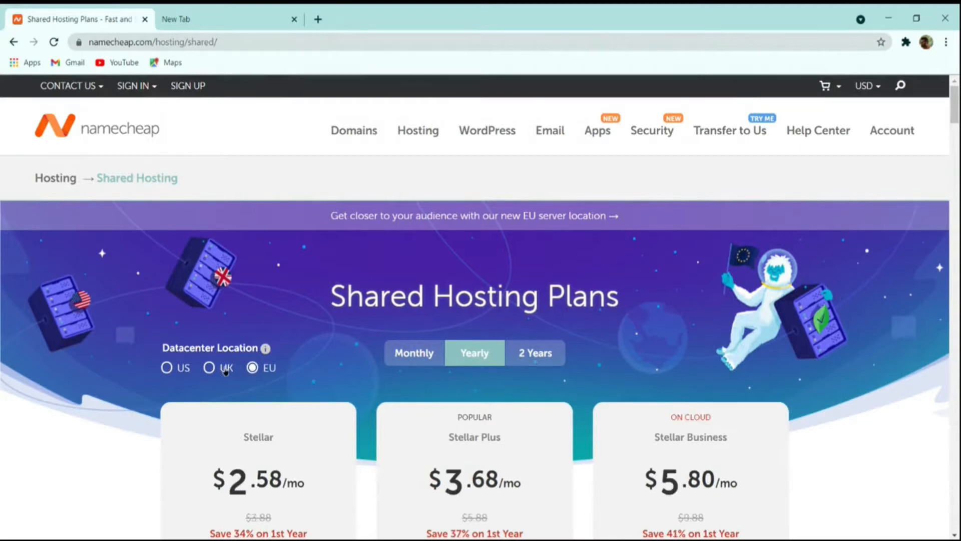
left_click(182, 368)
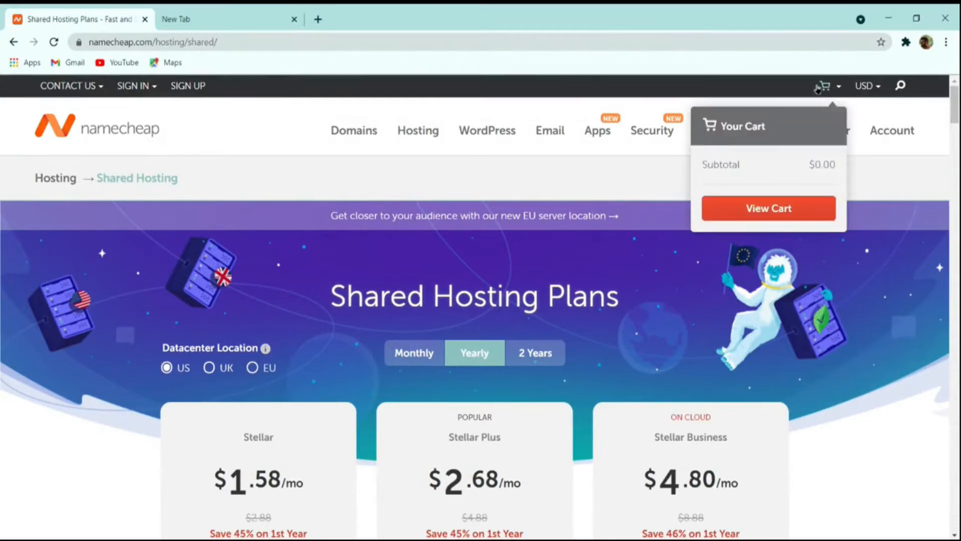
mouse_move(857, 89)
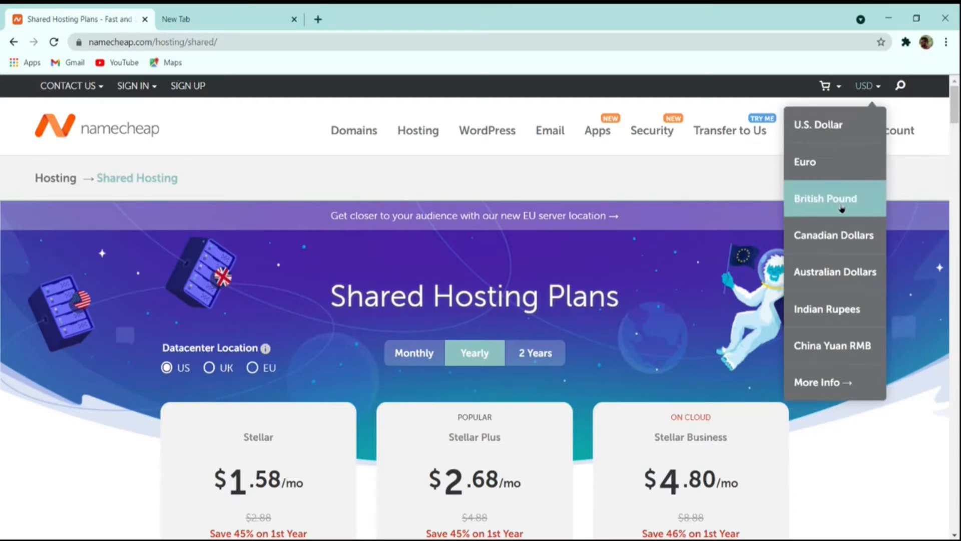
left_click(839, 309)
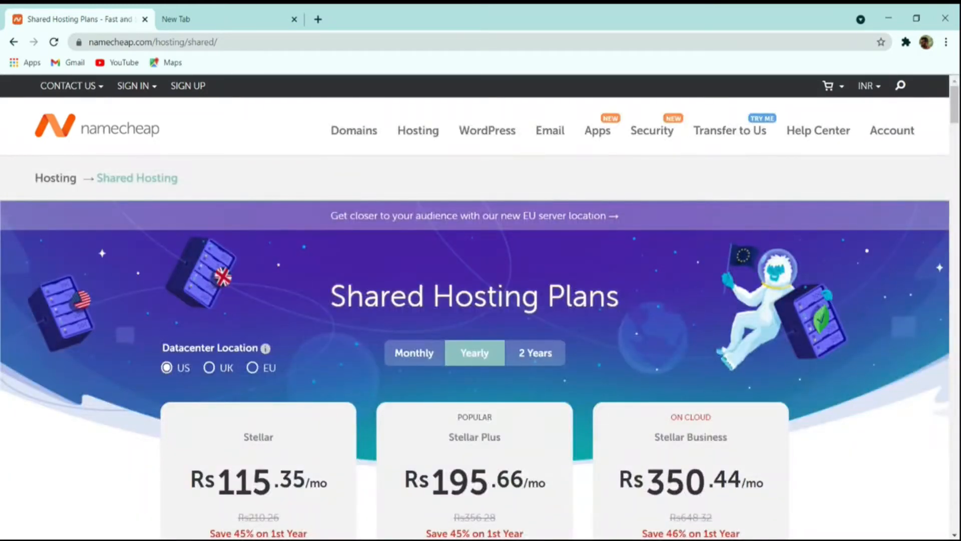
scroll(380, 378, "down", 4)
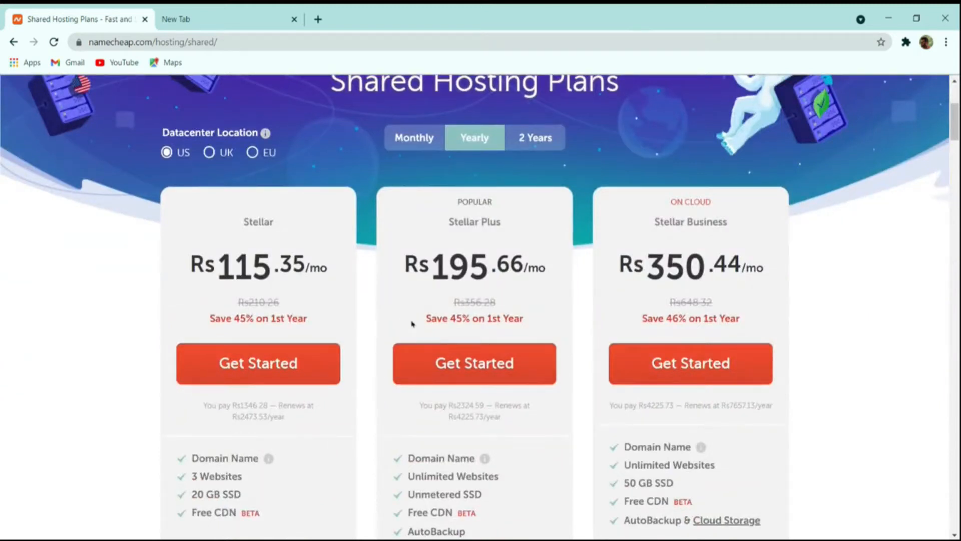
left_click(481, 364)
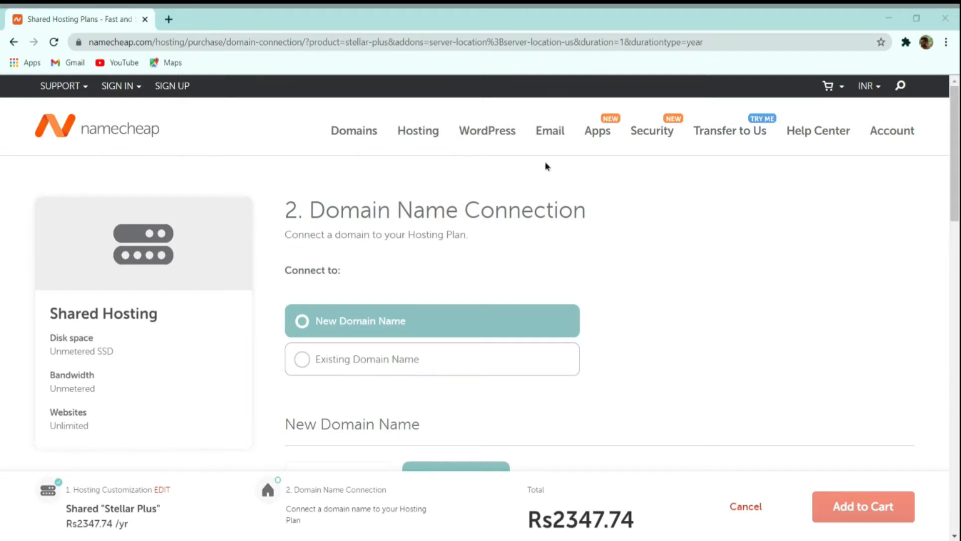
Step: Choose New Domain Name as the domain option for the hosting plan
left_click(367, 357)
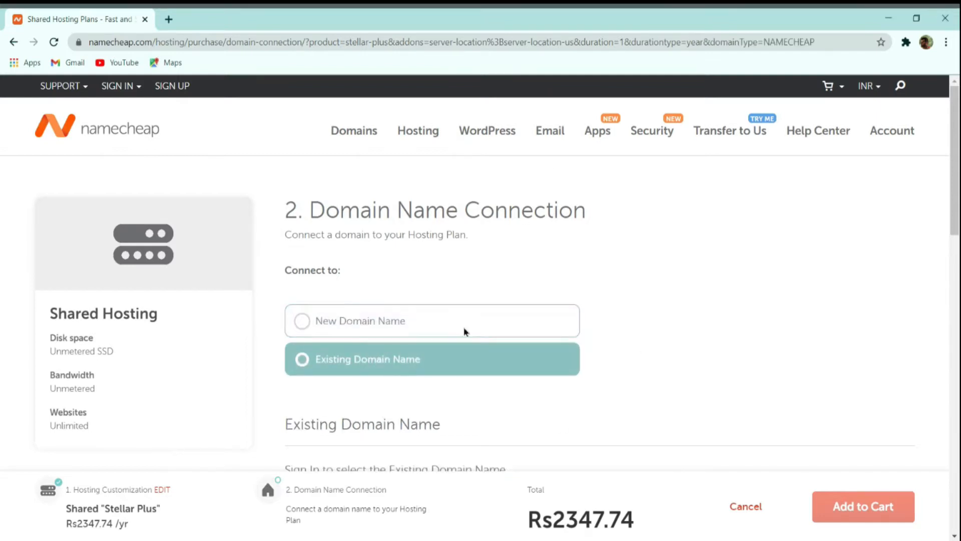
scroll(600, 280, "down", 4)
scroll(638, 291, "up", 4)
left_click(412, 317)
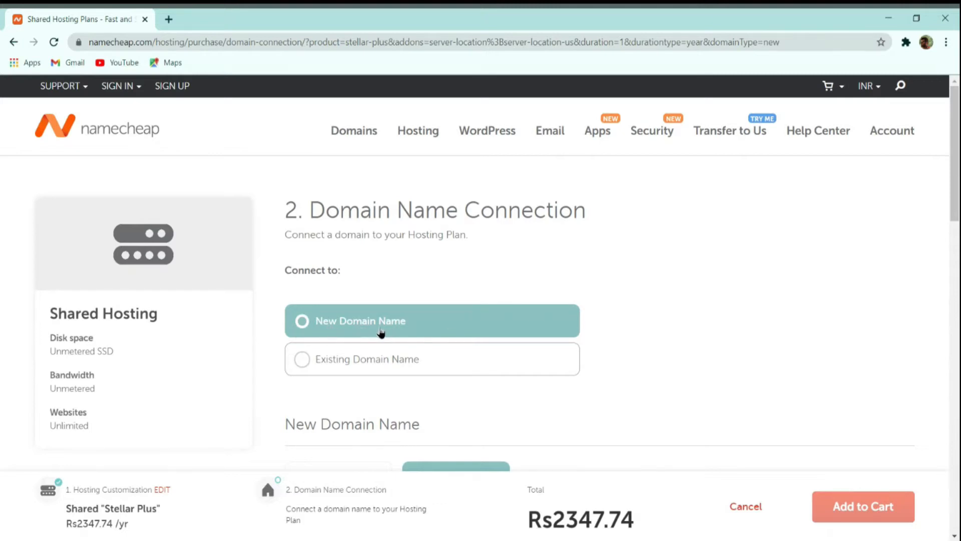
scroll(581, 295, "down", 4)
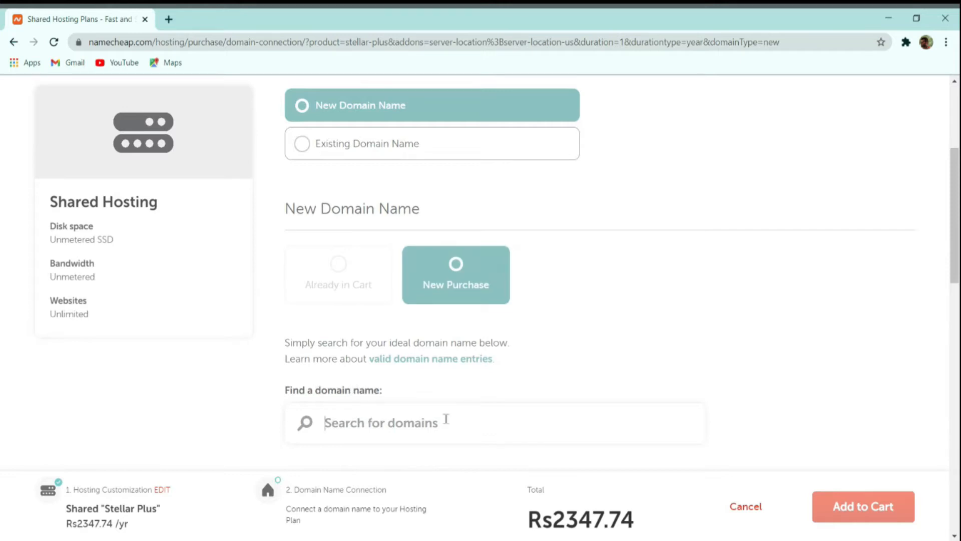
scroll(443, 419, "down", 2)
Step: Search for thecmsguys.in and select it in the results
left_click(445, 365)
type("the")
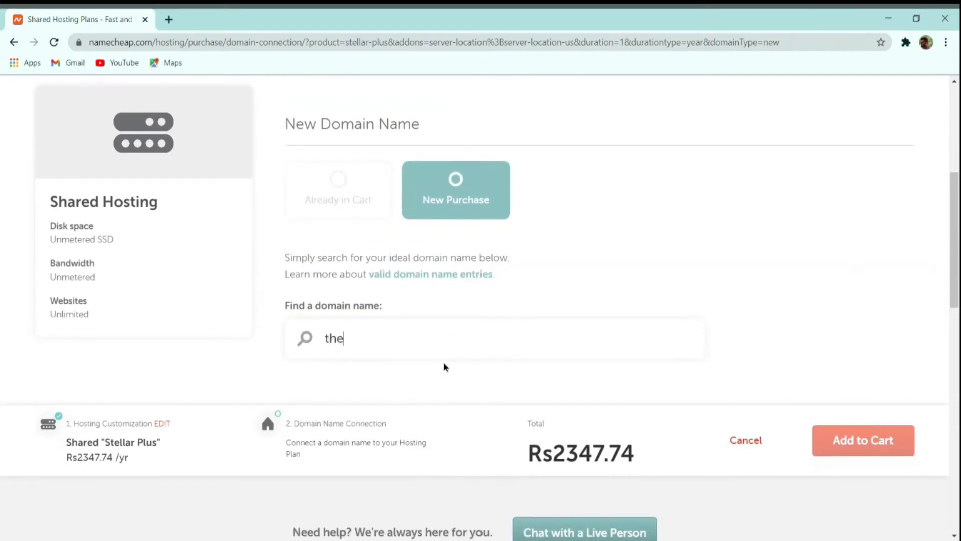
type("cmsg")
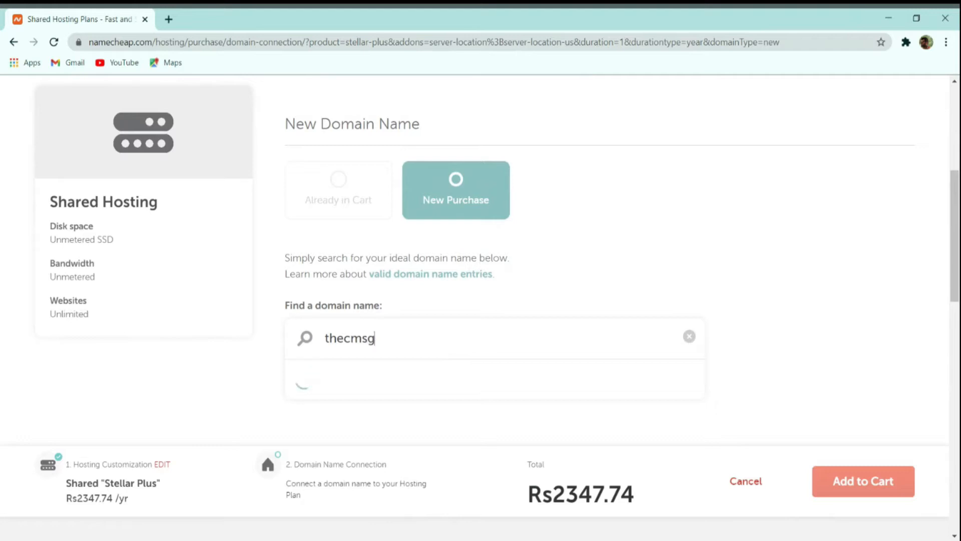
type("uys.in")
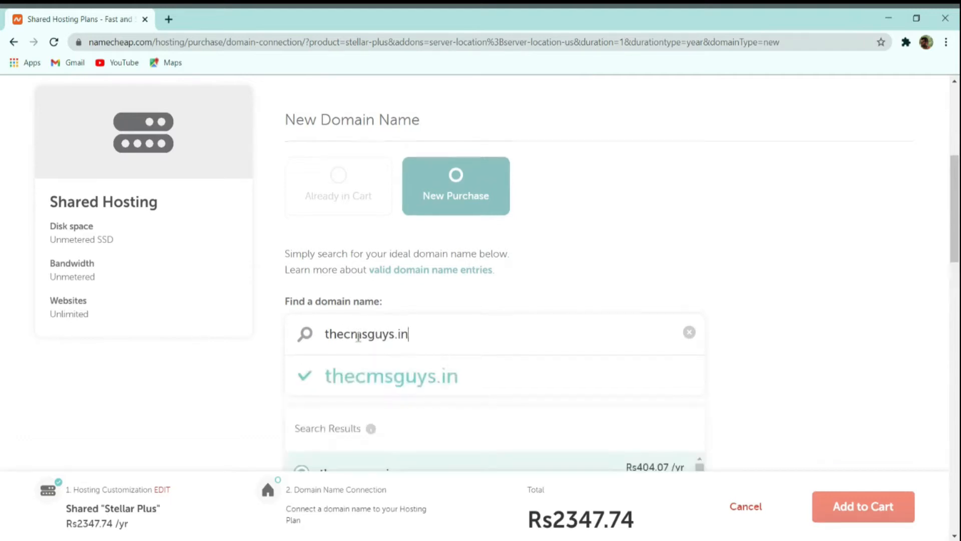
scroll(370, 326, "down", 4)
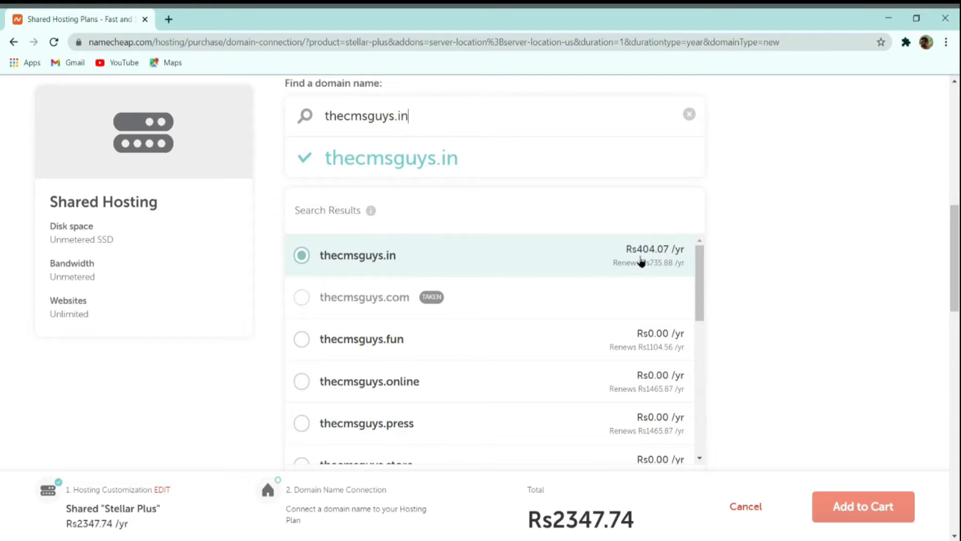
scroll(704, 339, "down", 4)
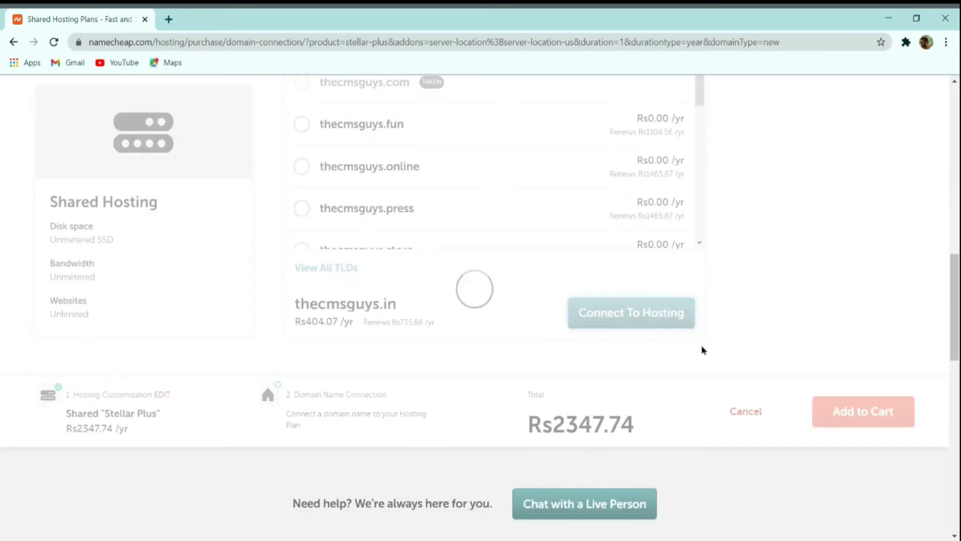
scroll(702, 346, "down", 7)
scroll(702, 351, "up", 8)
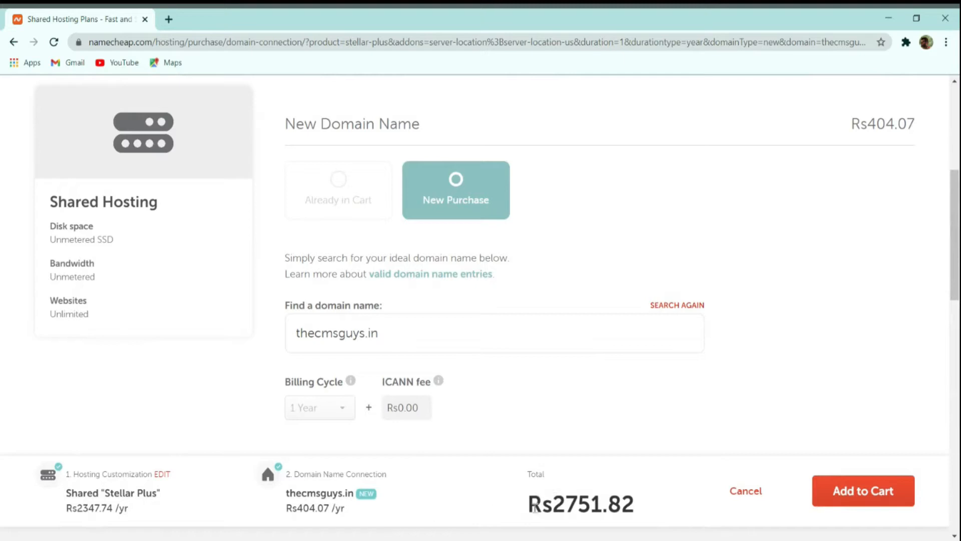
left_click_drag(531, 496, 603, 497)
Step: Add the hosting and domain to the cart, keep 1-year domain registration, and confirm the order
left_click(627, 495)
left_click(875, 496)
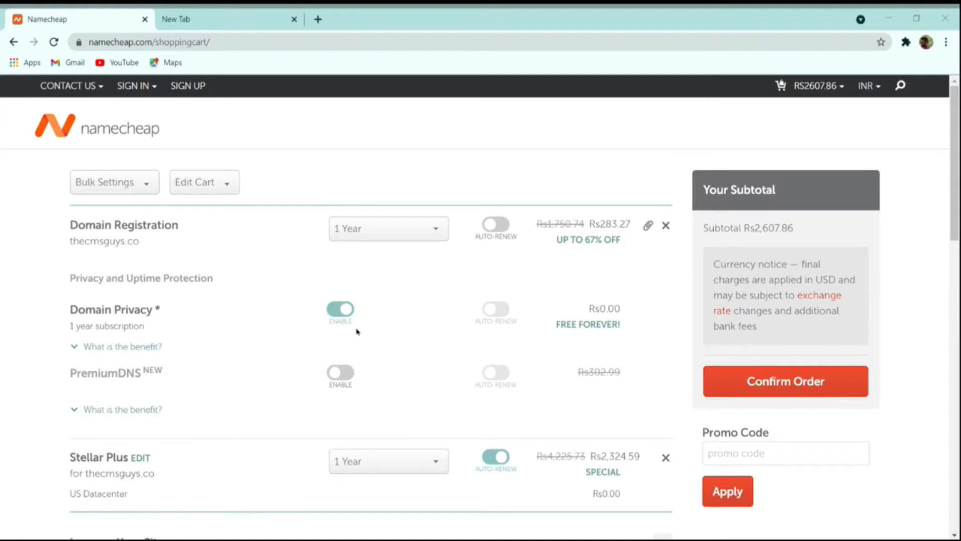
left_click(380, 231)
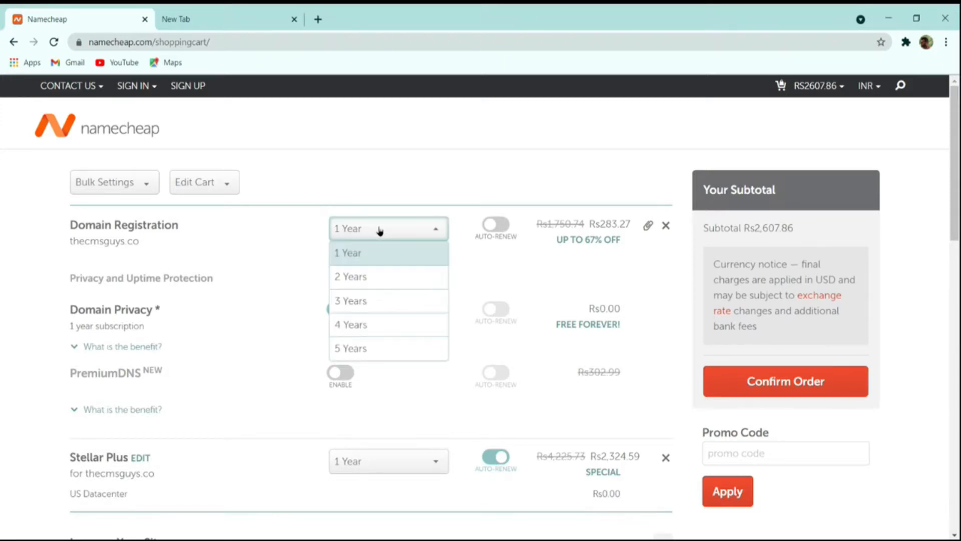
left_click(373, 346)
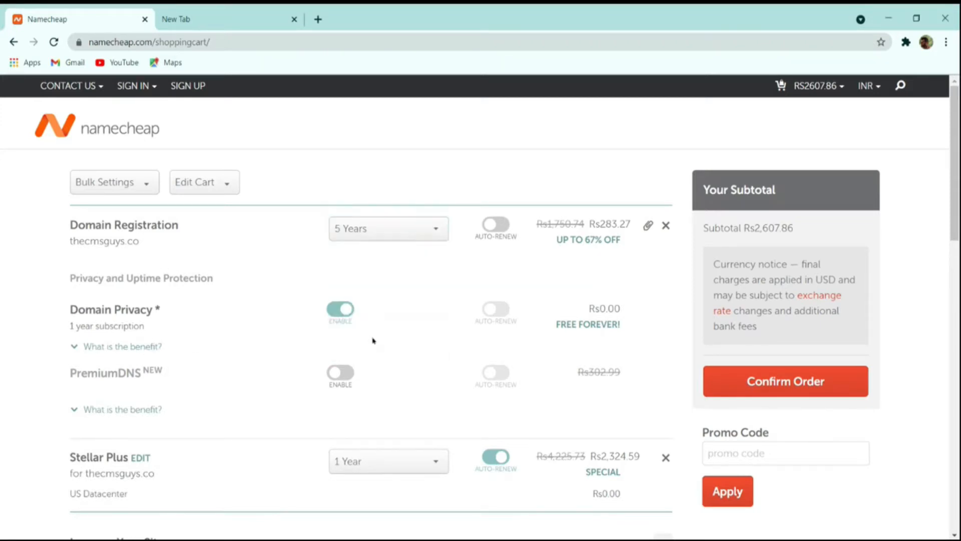
left_click(369, 231)
left_click(374, 255)
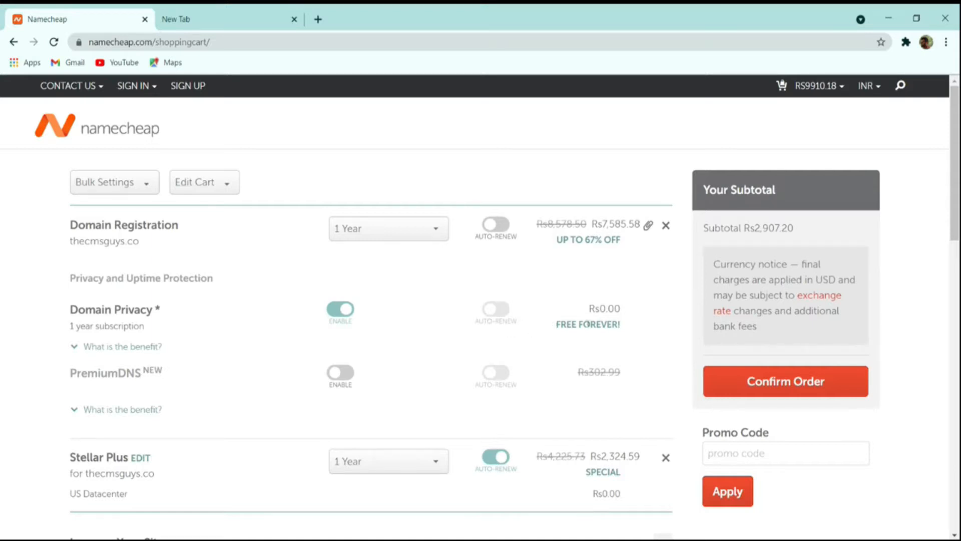
scroll(588, 323, "down", 4)
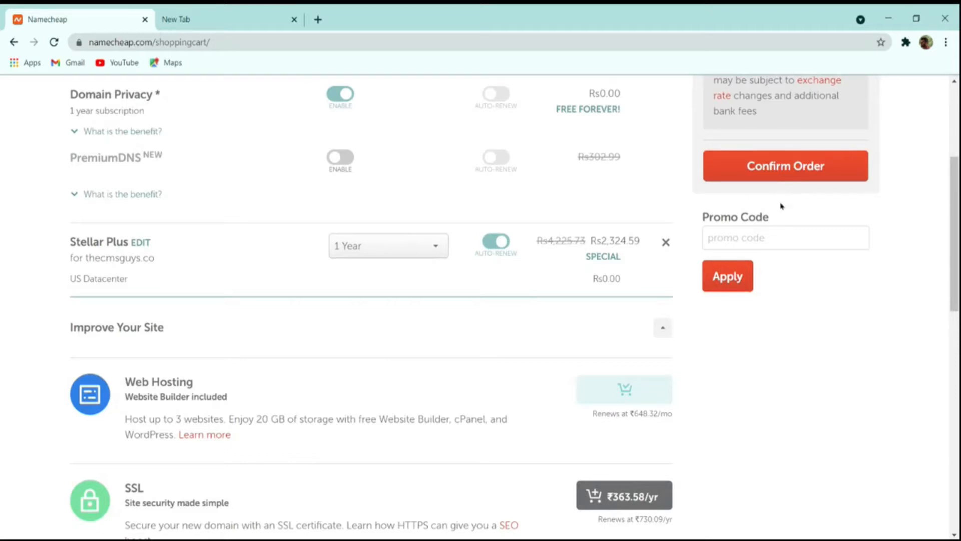
left_click(789, 173)
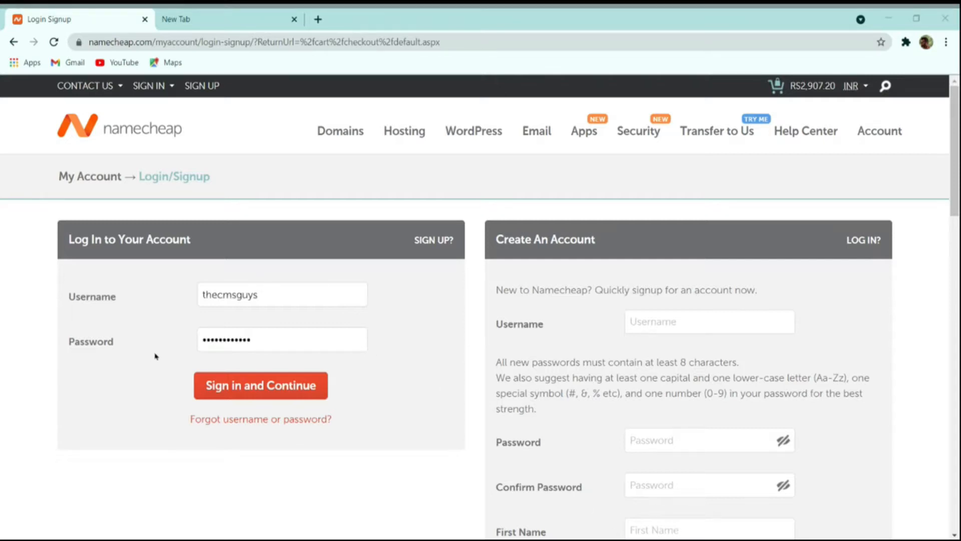
Step: Sign in to the Namecheap account and continue the checkout
left_click(149, 362)
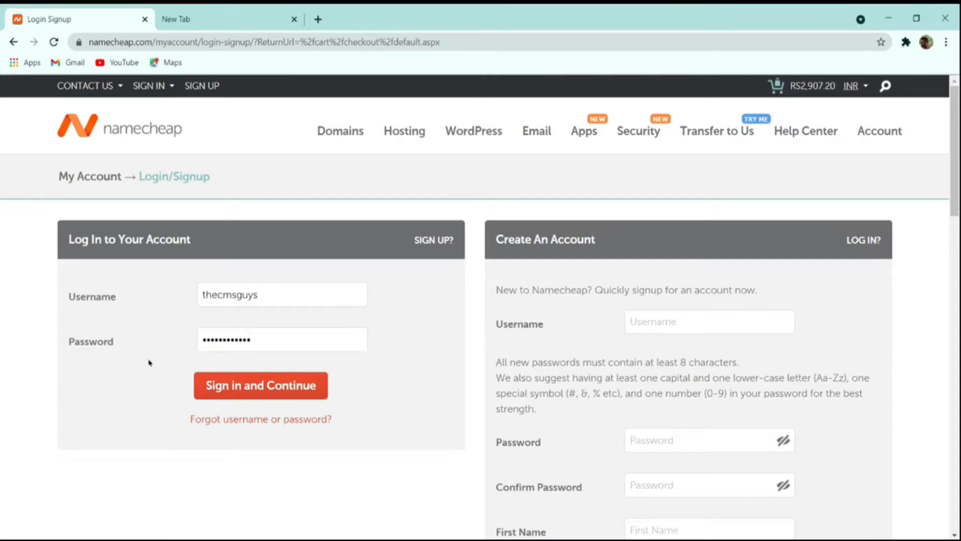
left_click(275, 385)
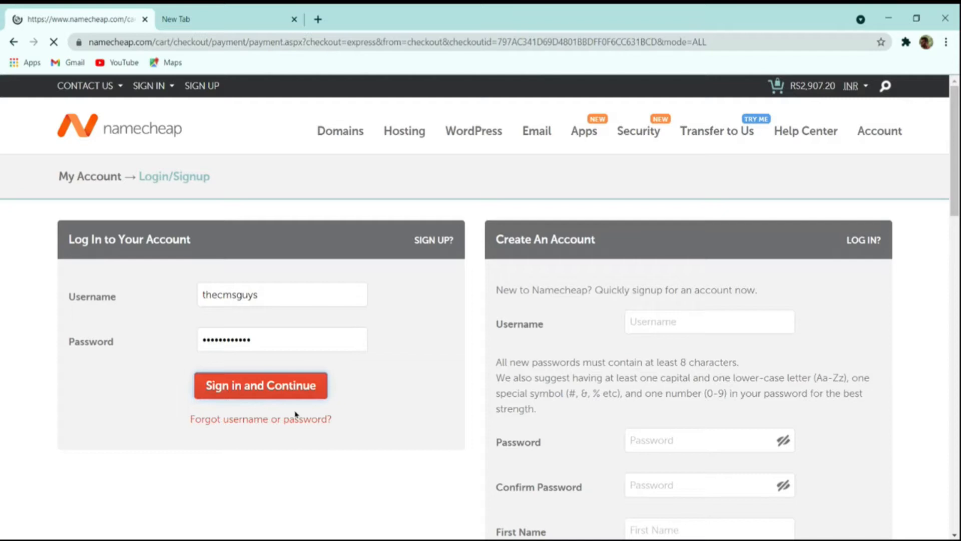
scroll(340, 392, "down", 3)
scroll(327, 394, "up", 3)
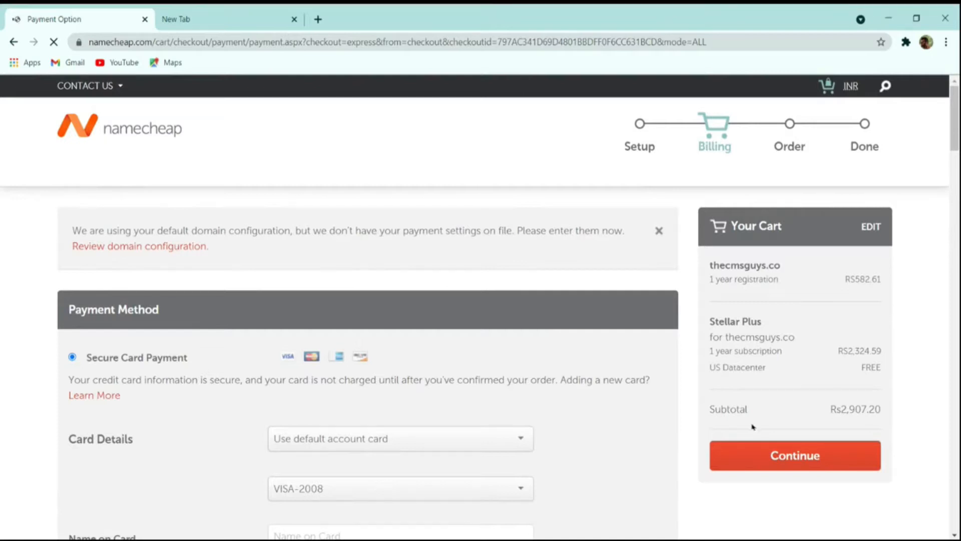
scroll(501, 421, "down", 3)
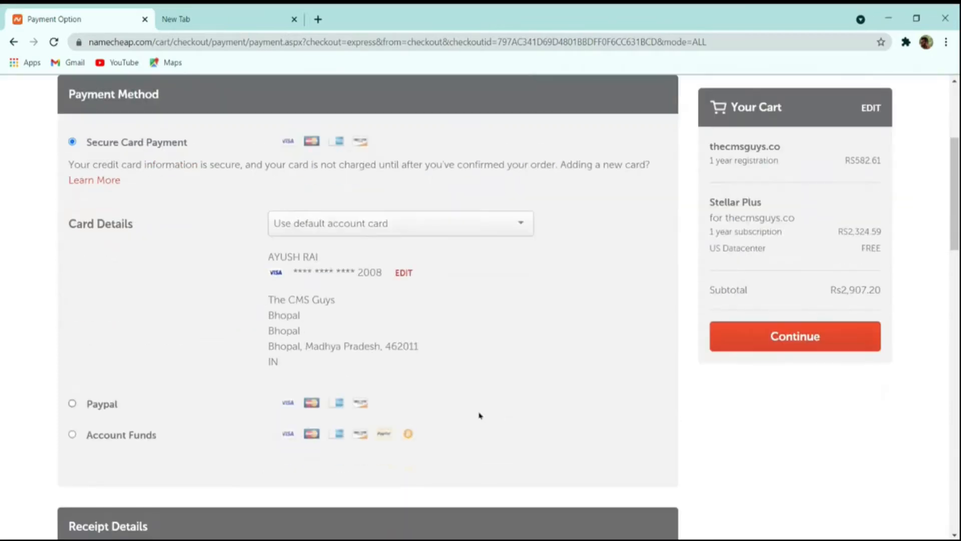
scroll(215, 356, "down", 3)
scroll(204, 354, "up", 3)
scroll(188, 302, "down", 6)
scroll(189, 306, "up", 3)
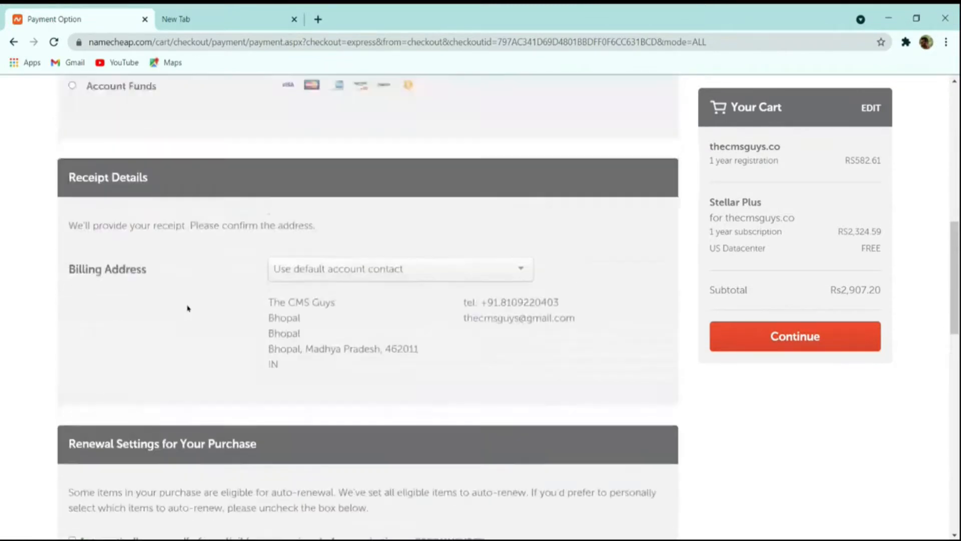
Step: Select PayPal as the payment method and continue to the order review
left_click(95, 228)
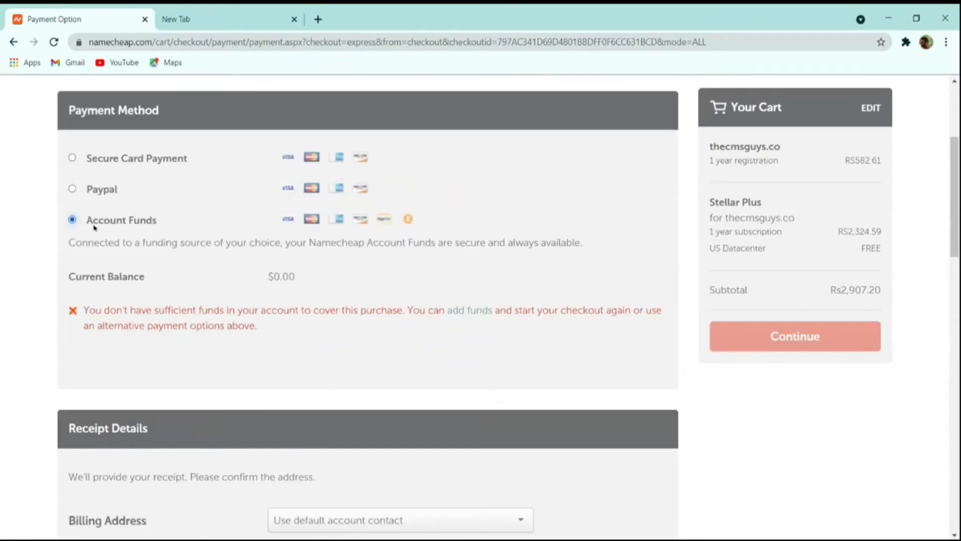
left_click(84, 196)
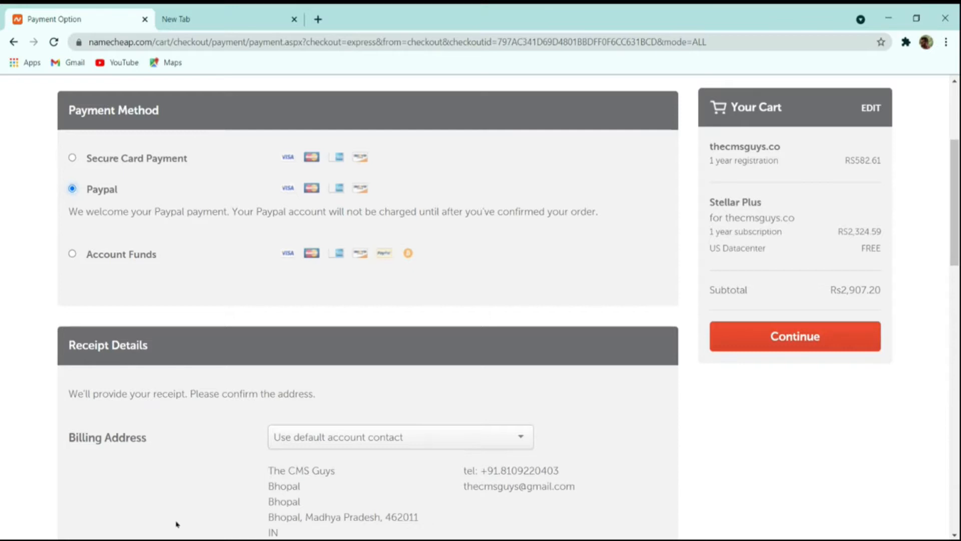
left_click(765, 335)
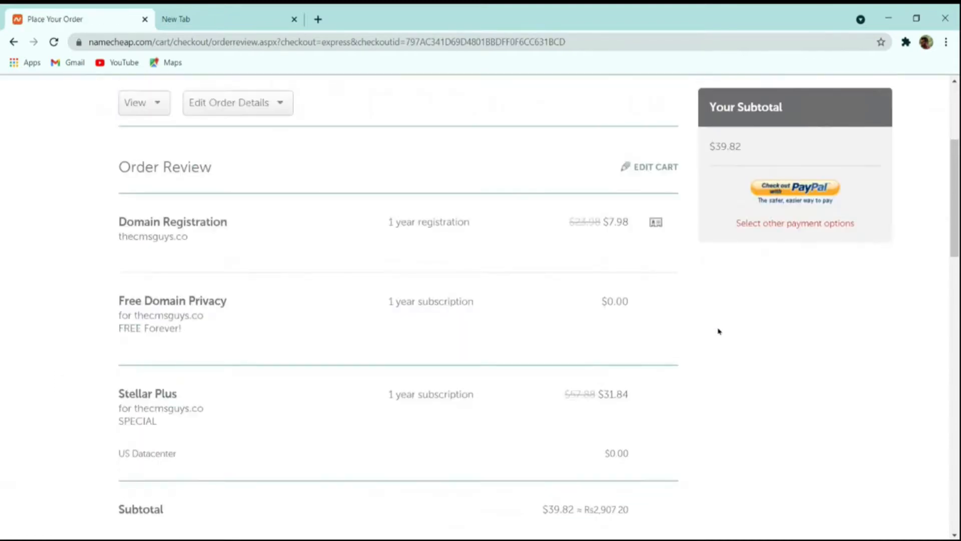
Step: Go to the account Dashboard and scroll to its Recently Active list
scroll(629, 365, "down", 9)
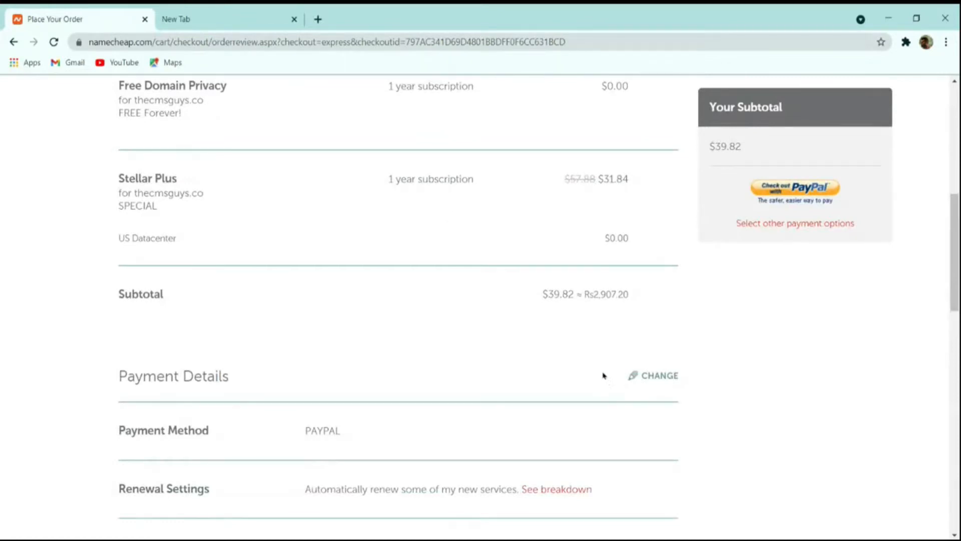
scroll(596, 375, "up", 9)
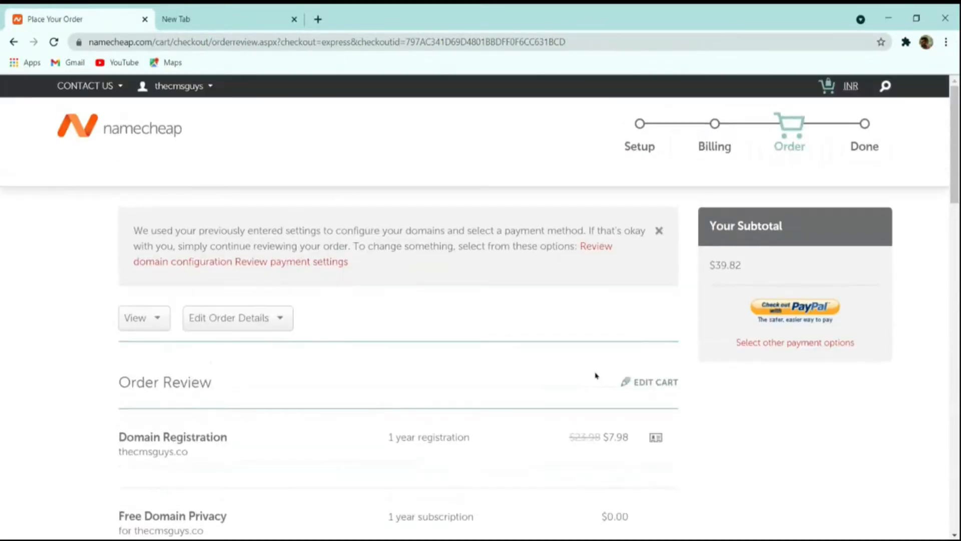
mouse_move(168, 89)
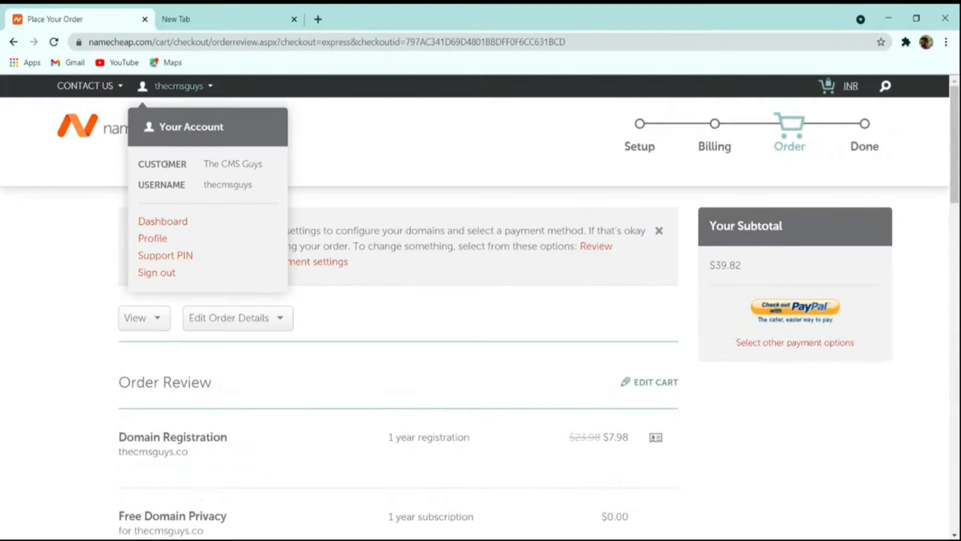
left_click(169, 220)
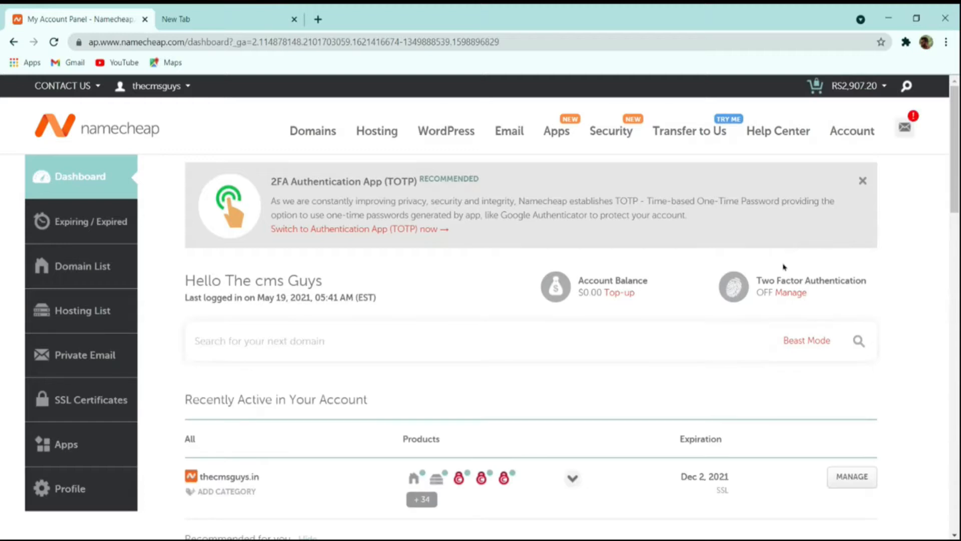
scroll(774, 261, "down", 4)
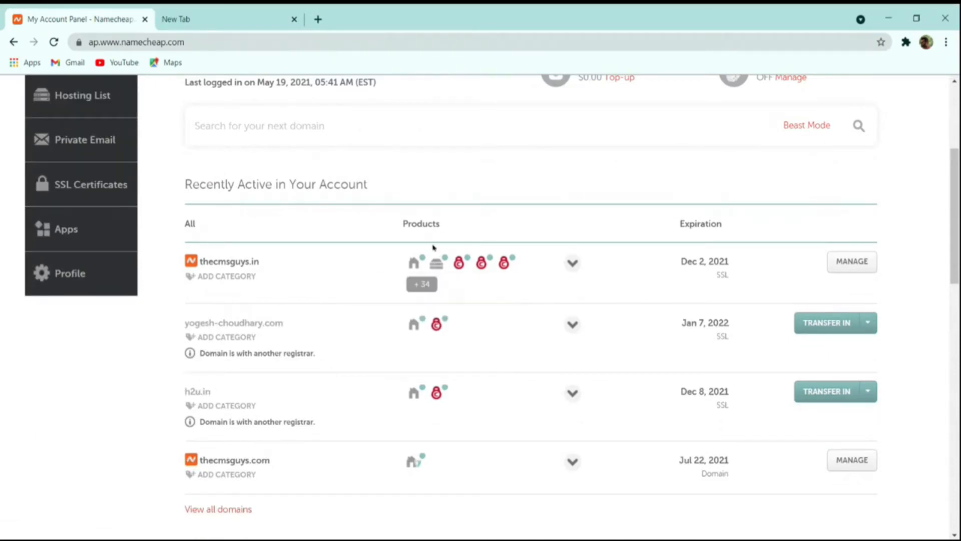
Step: Open cPanel for the Stellar Plus hosting and search its functions for 'wor'
mouse_move(441, 268)
left_click(426, 358)
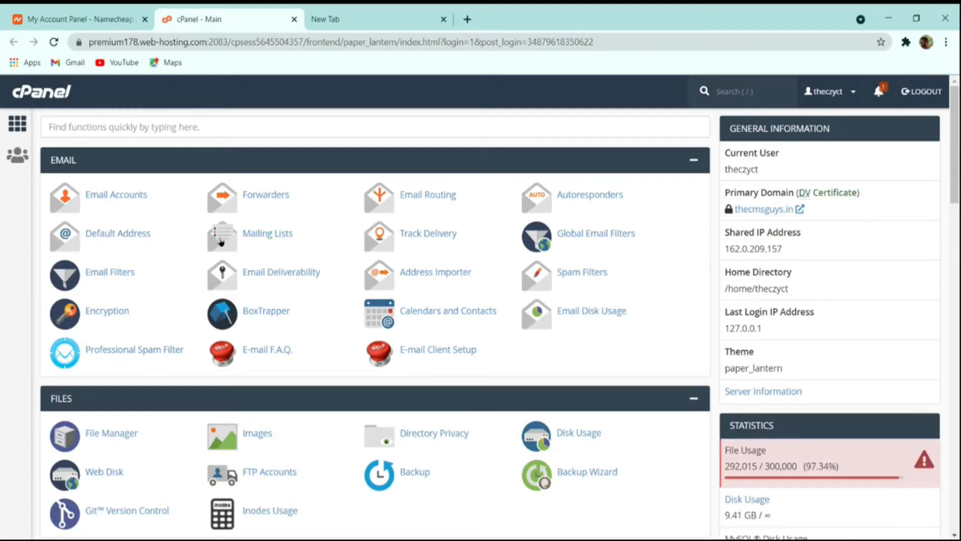
scroll(349, 308, "down", 15)
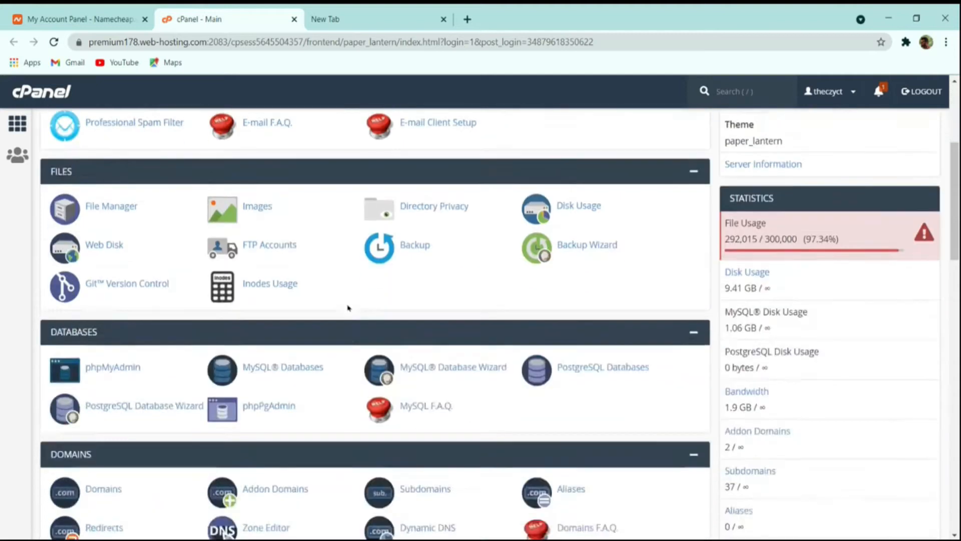
scroll(349, 309, "down", 5)
scroll(325, 316, "up", 20)
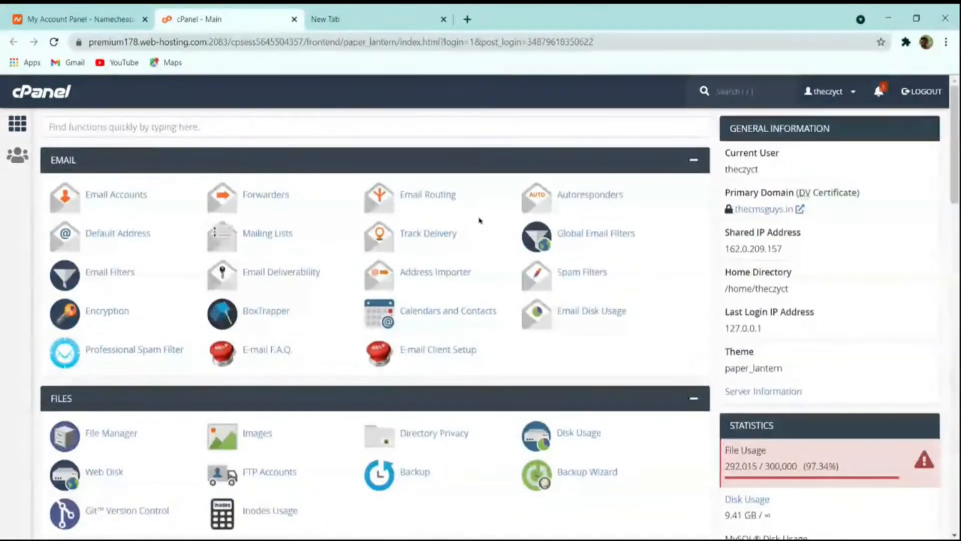
left_click(192, 123)
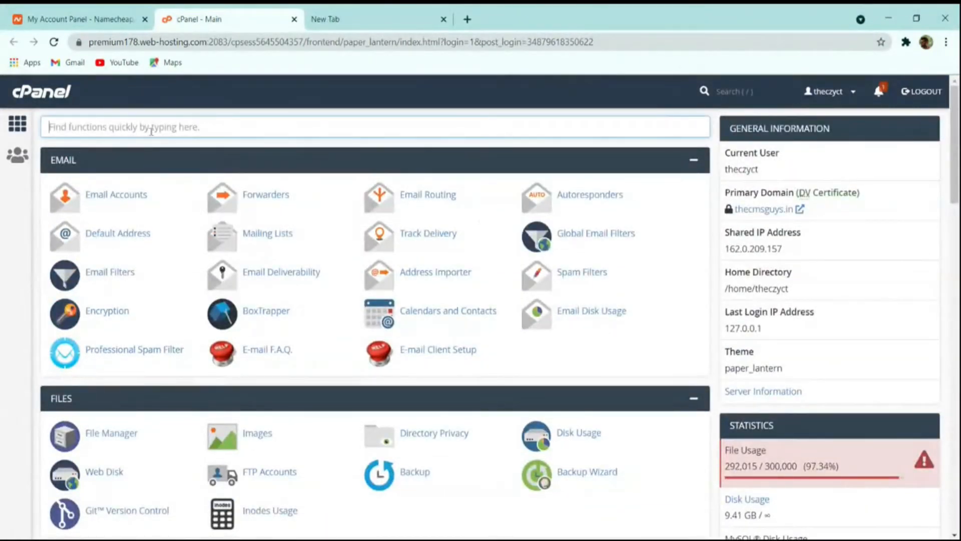
type("wor")
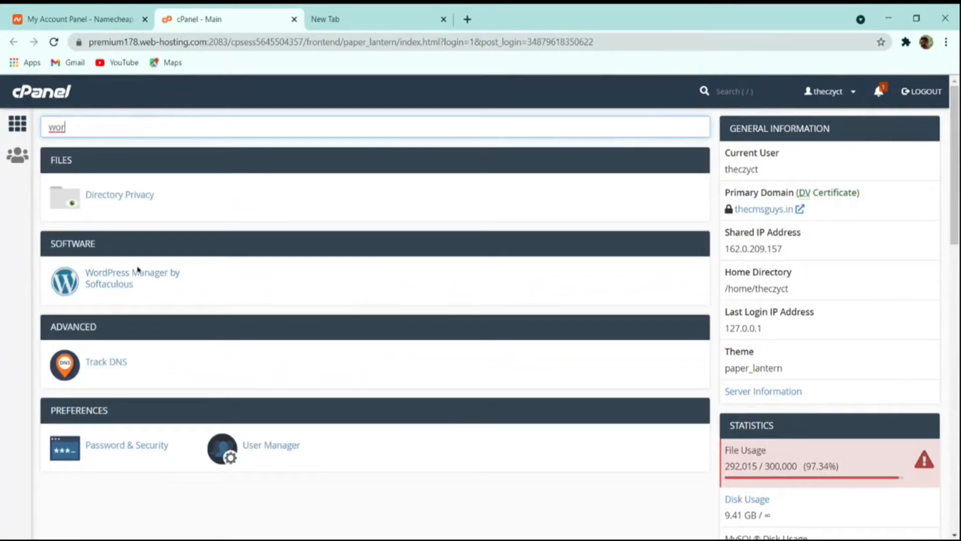
Step: Open WordPress Manager by Softaculous, review the four existing installations, and start a new Install
left_click(100, 277)
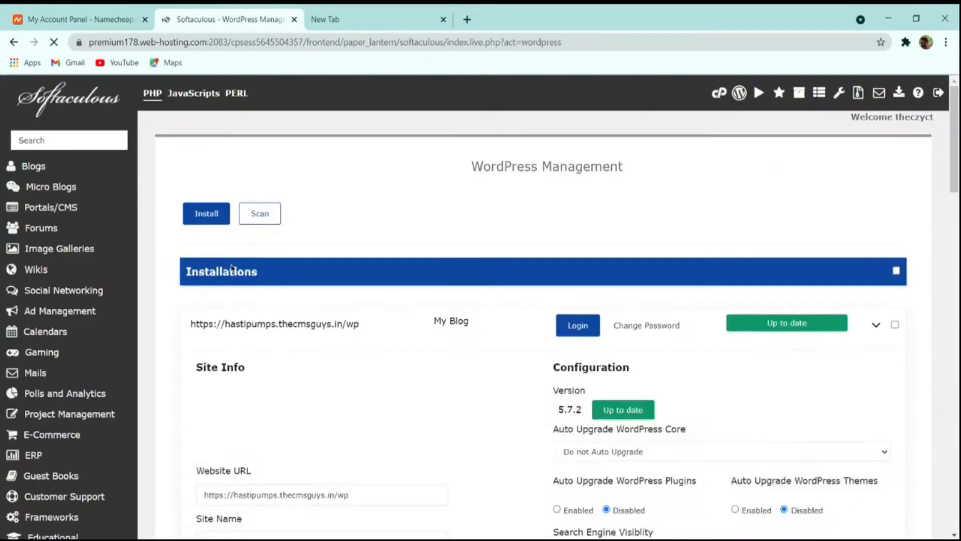
scroll(306, 269, "down", 3)
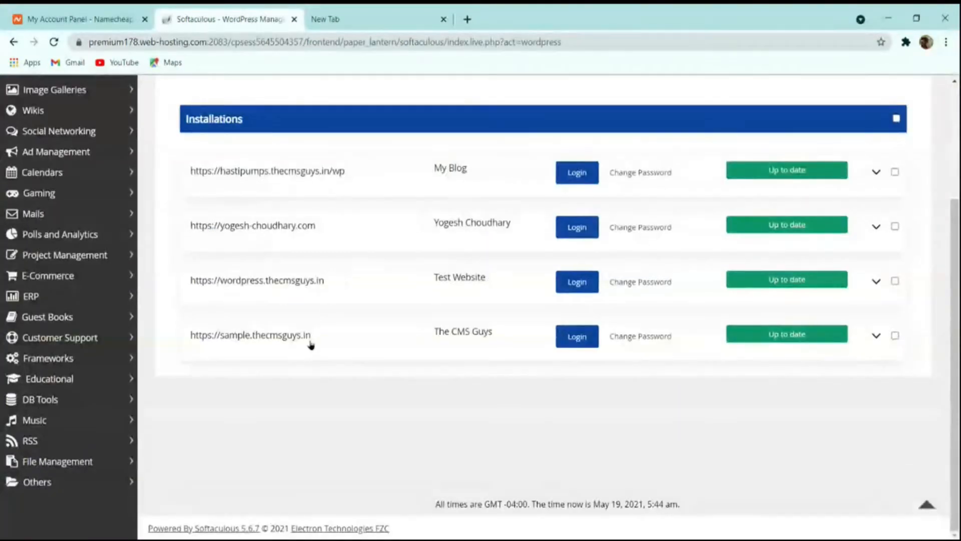
scroll(390, 311, "up", 3)
scroll(389, 362, "down", 3)
scroll(389, 360, "up", 3)
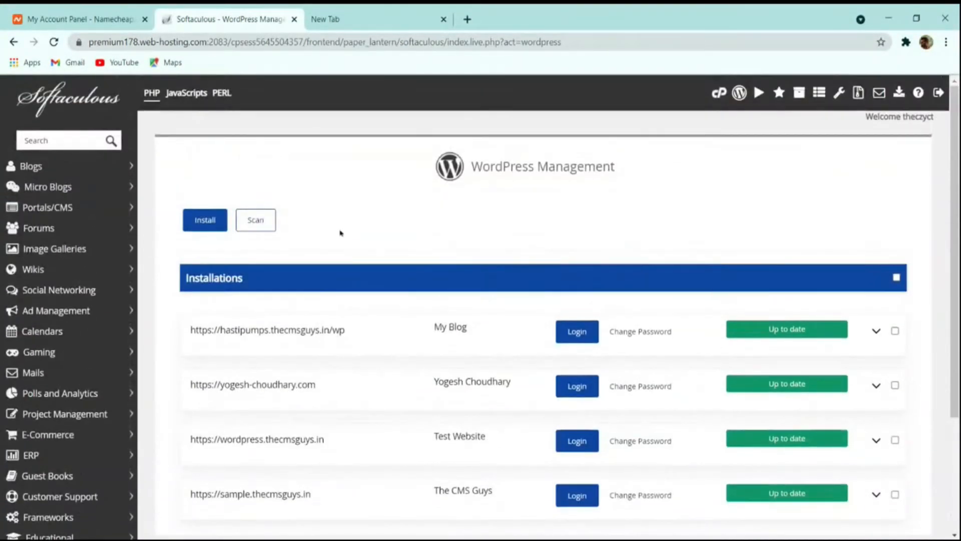
scroll(333, 233, "down", 3)
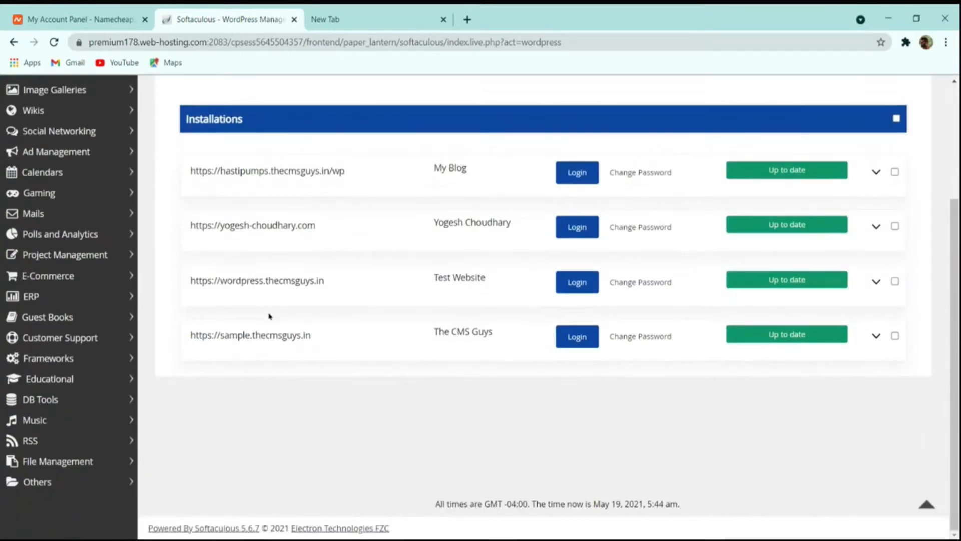
scroll(275, 277, "up", 3)
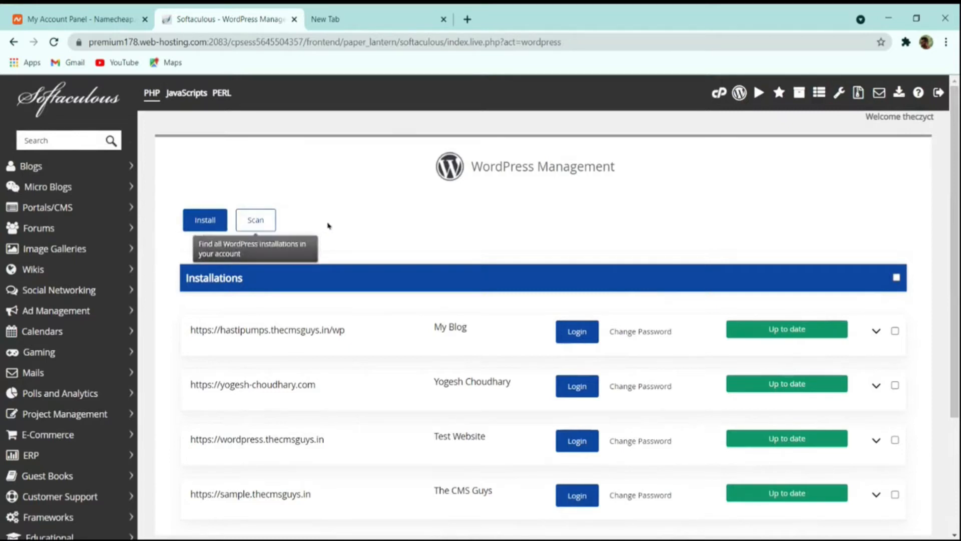
scroll(344, 265, "down", 3)
scroll(315, 274, "up", 3)
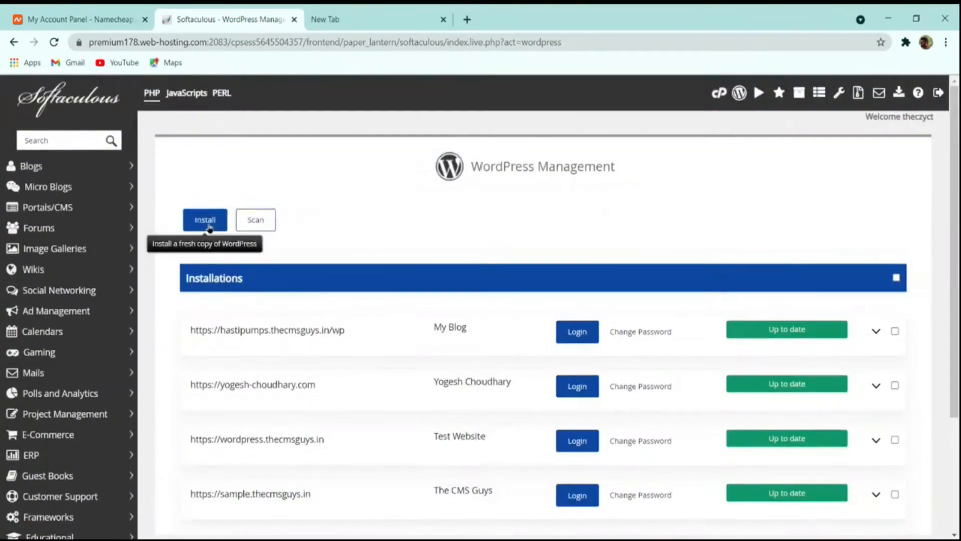
left_click(208, 226)
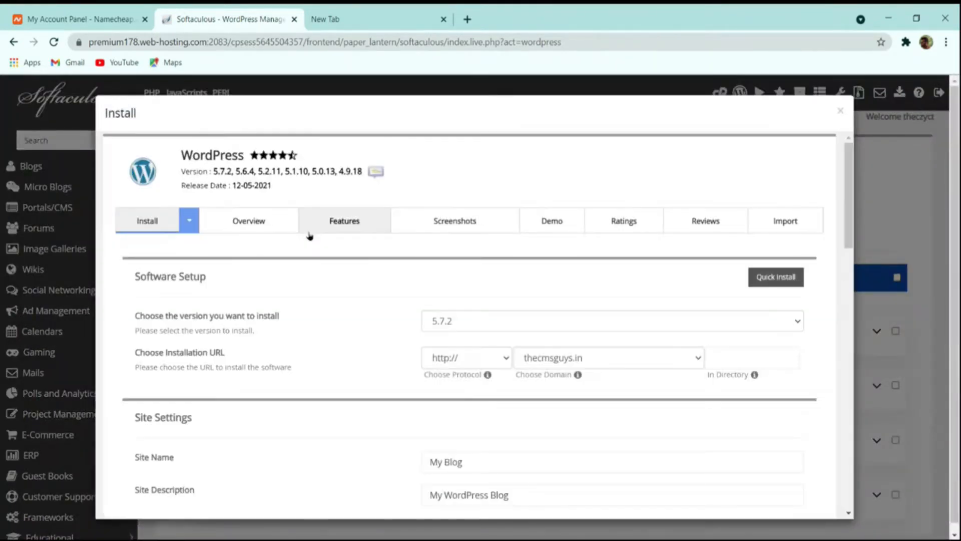
Step: Choose the install domain and set the site name to 'The CMS Guys'
left_click(555, 363)
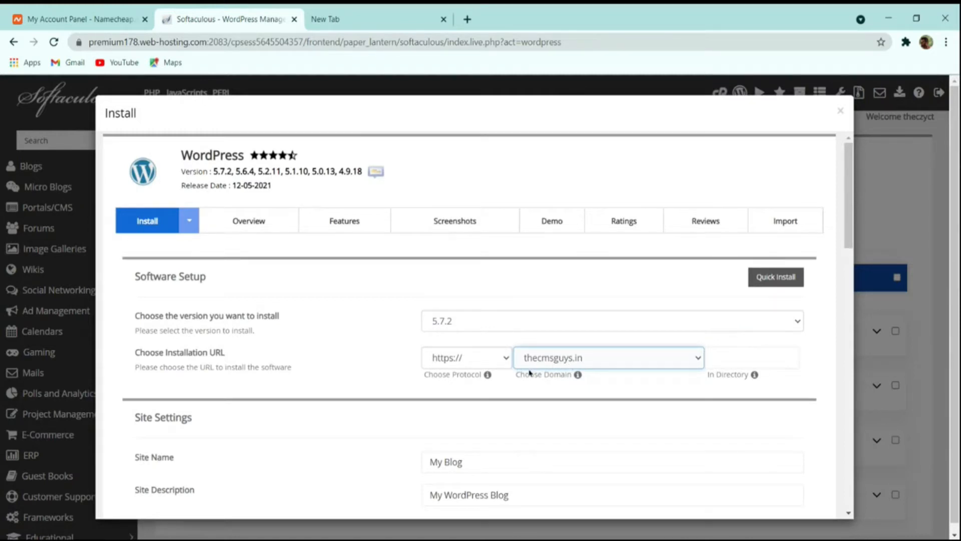
scroll(499, 384, "down", 4)
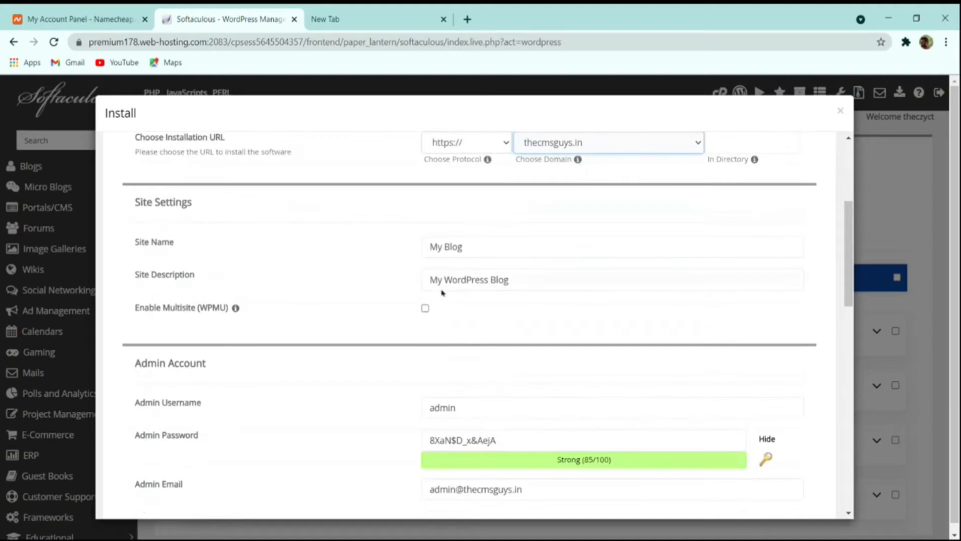
left_click(444, 247)
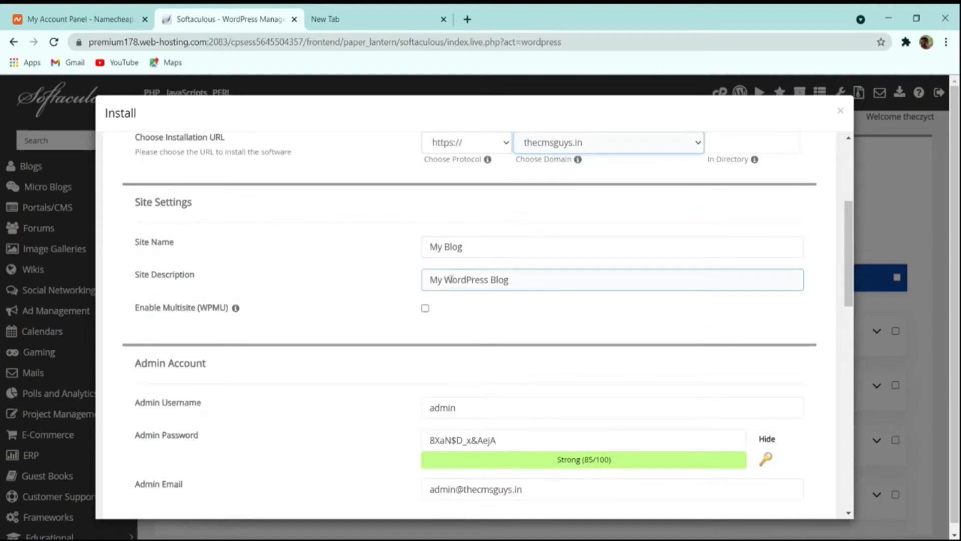
left_click_drag(483, 249, 264, 254)
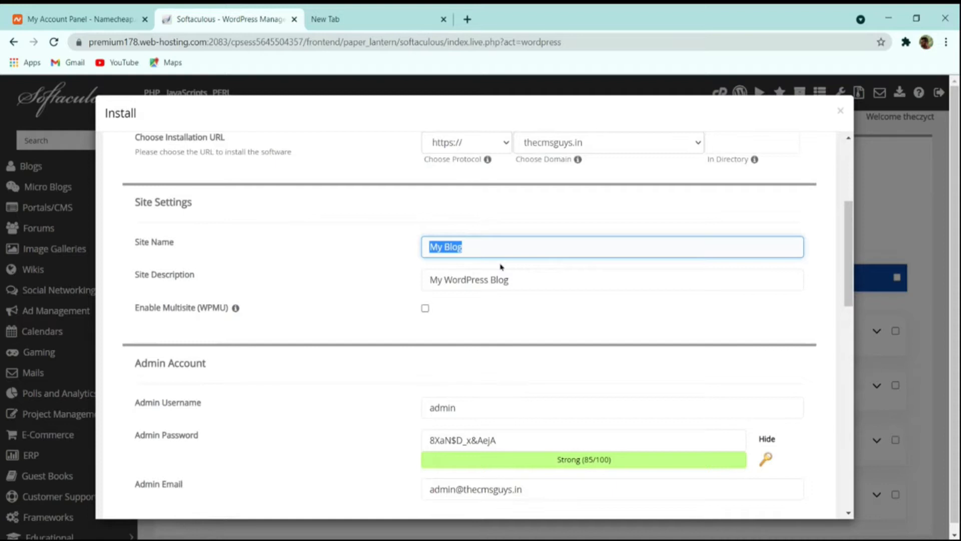
type("The Cms")
key("BackSpace")
type("MS Guys")
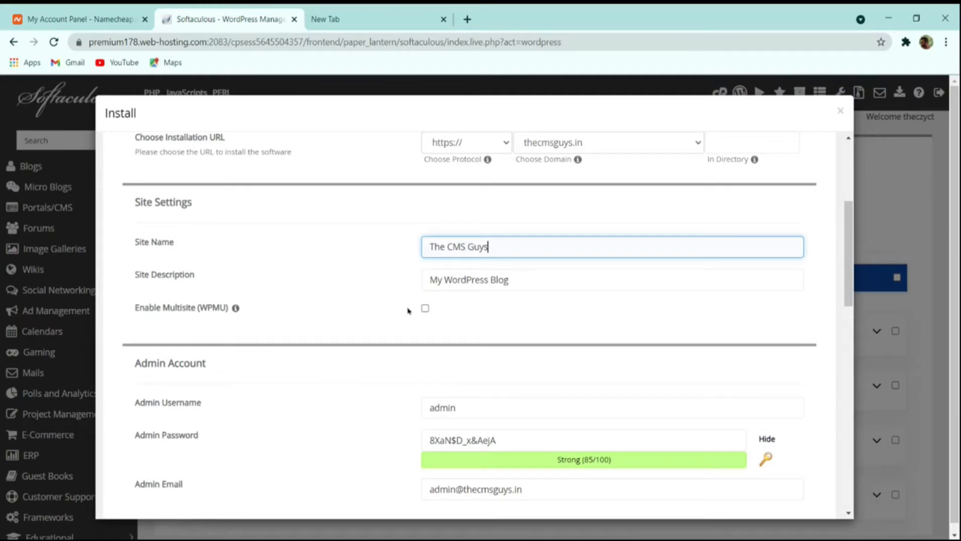
Step: Replace the default site description with 'Spreading the Knowledge'
left_click_drag(529, 278, 311, 281)
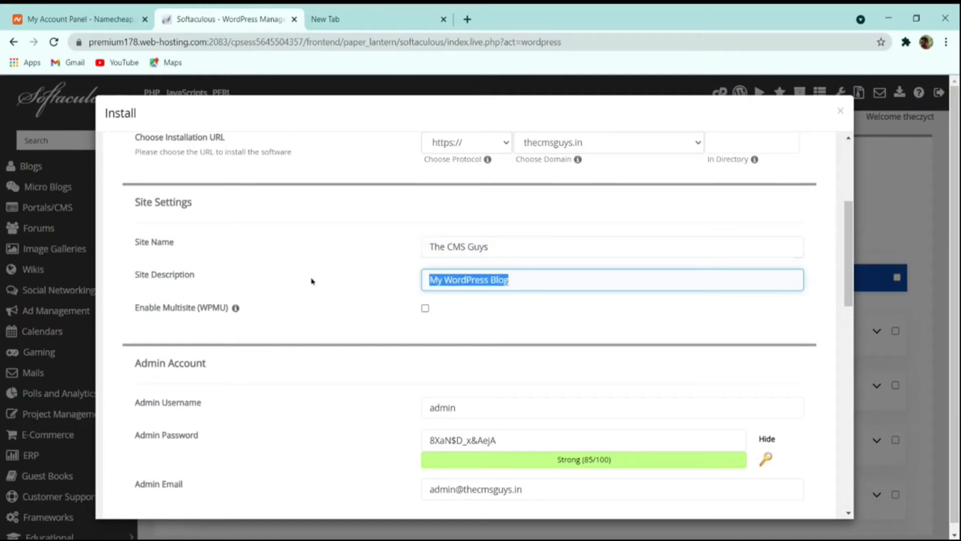
type("S")
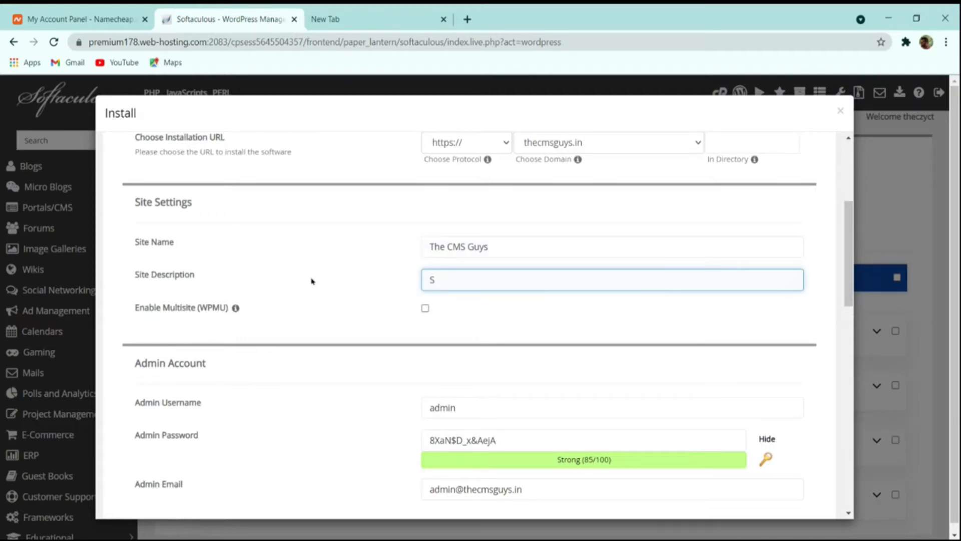
type("pres")
type("ding the")
type(" Knowledge")
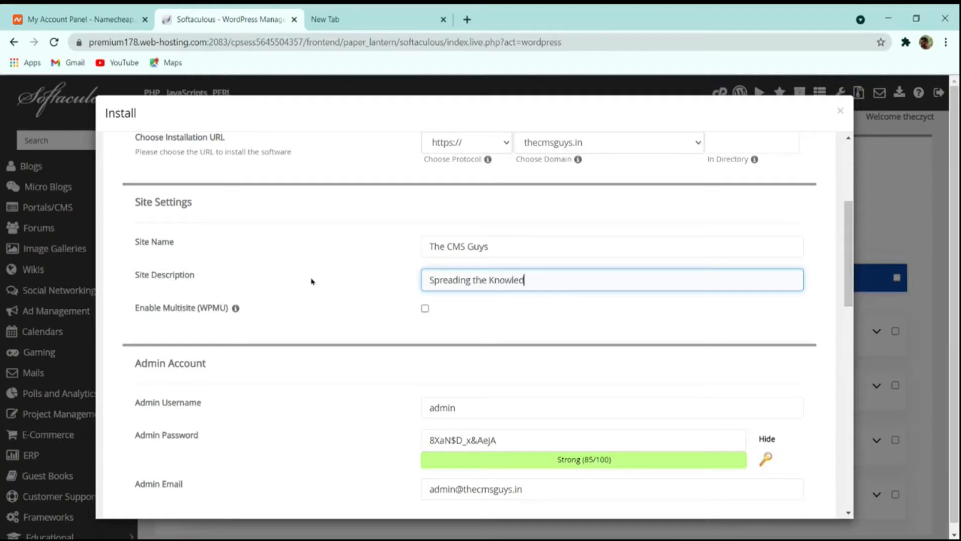
scroll(496, 328, "down", 4)
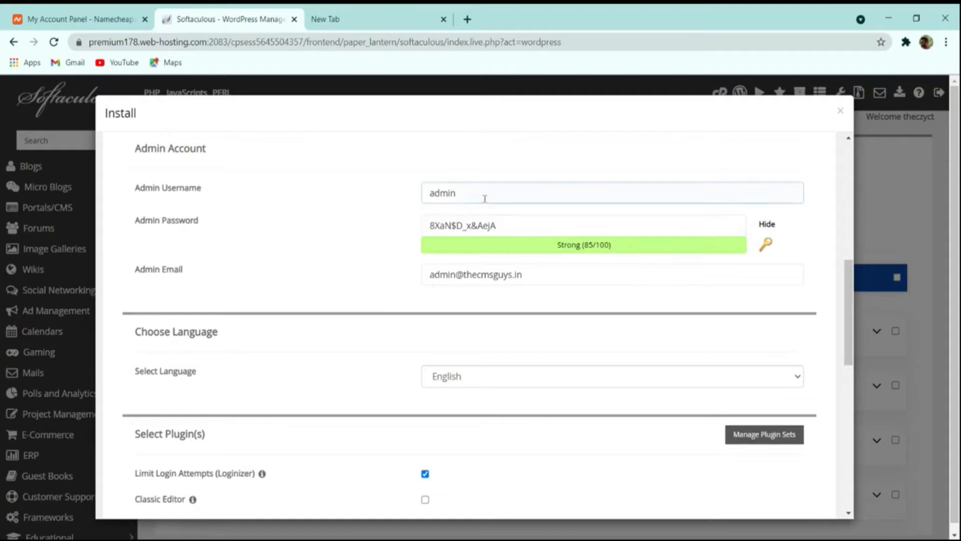
Step: Replace the default admin username with the owner's own username
left_click_drag(484, 193, 259, 208)
type("thecmsguys")
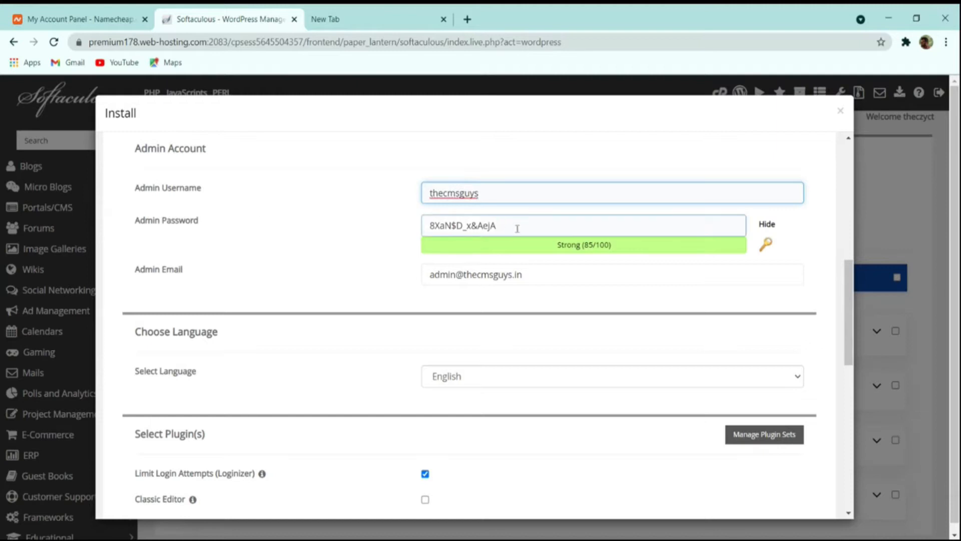
left_click_drag(519, 226, 319, 226)
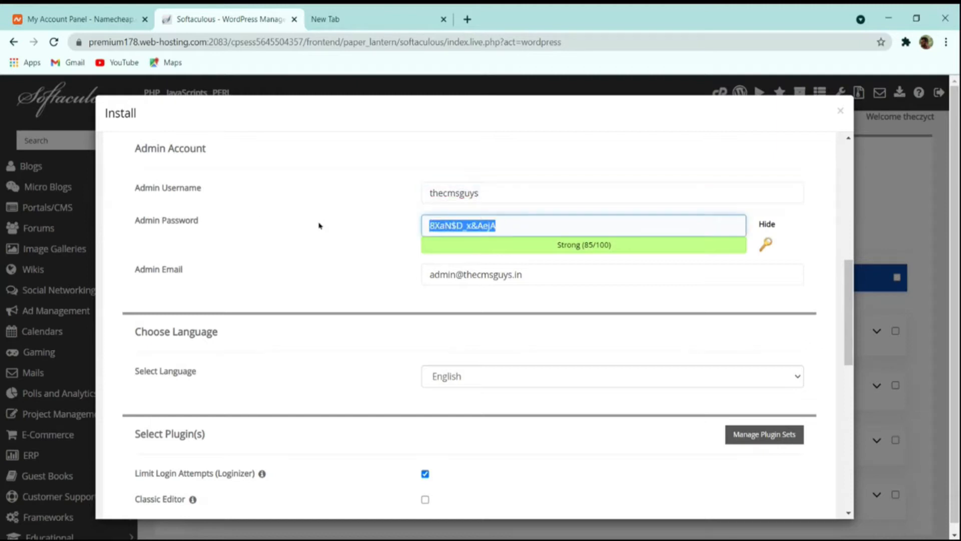
left_click(769, 225)
left_click(621, 240)
double_click(603, 242)
Step: Generate a new random admin password rated Strong with the key icon
left_click_drag(571, 222, 336, 224)
left_click(766, 245)
left_click(765, 244)
left_click(766, 244)
left_click(766, 245)
left_click(766, 245)
left_click(766, 244)
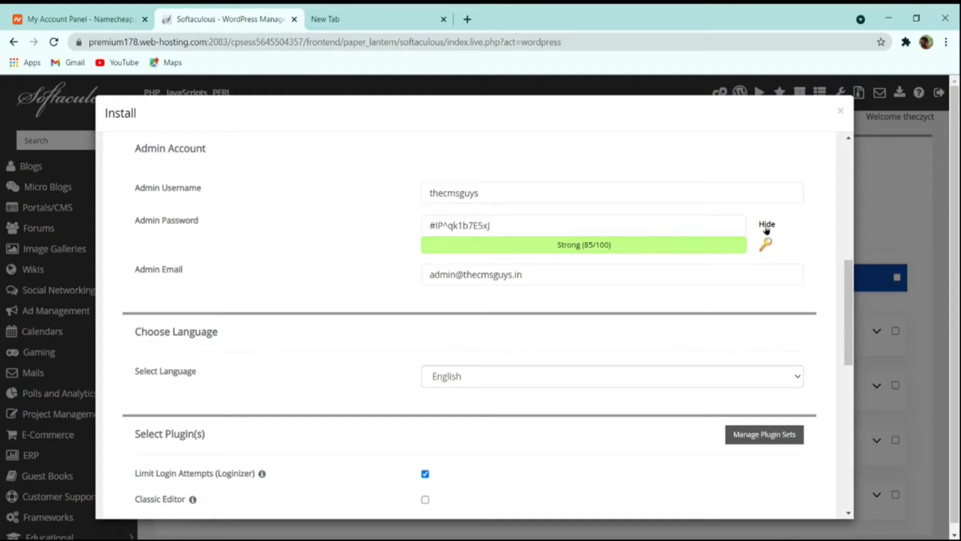
left_click(766, 245)
left_click(662, 222)
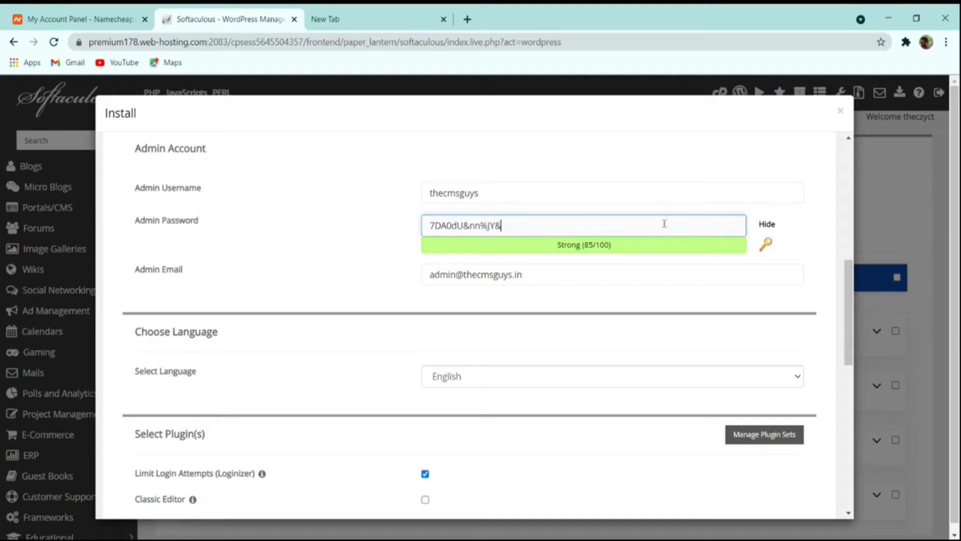
key("ctrl+a")
Step: Replace the default admin email with the owner's e-mail address
scroll(654, 263, "down", 4)
scroll(653, 263, "up", 4)
left_click_drag(536, 274, 224, 287)
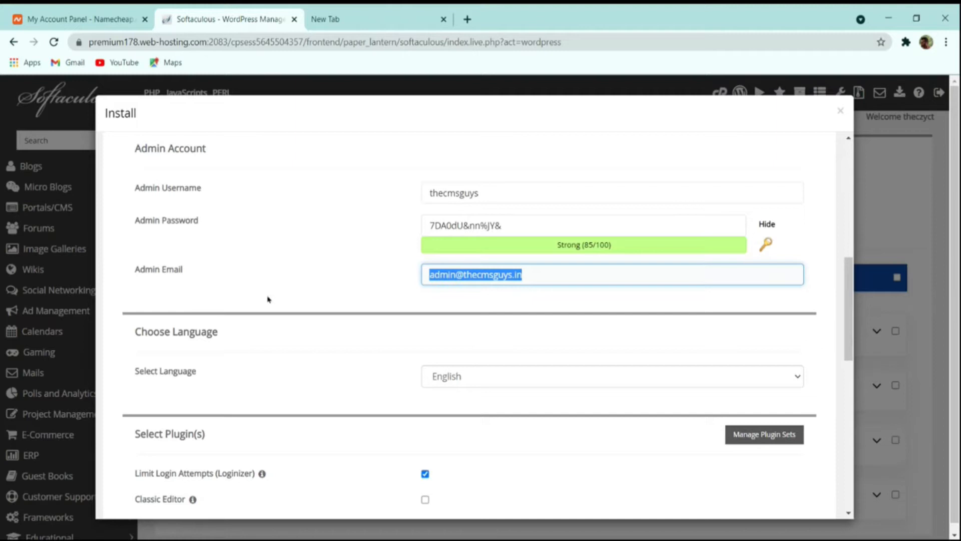
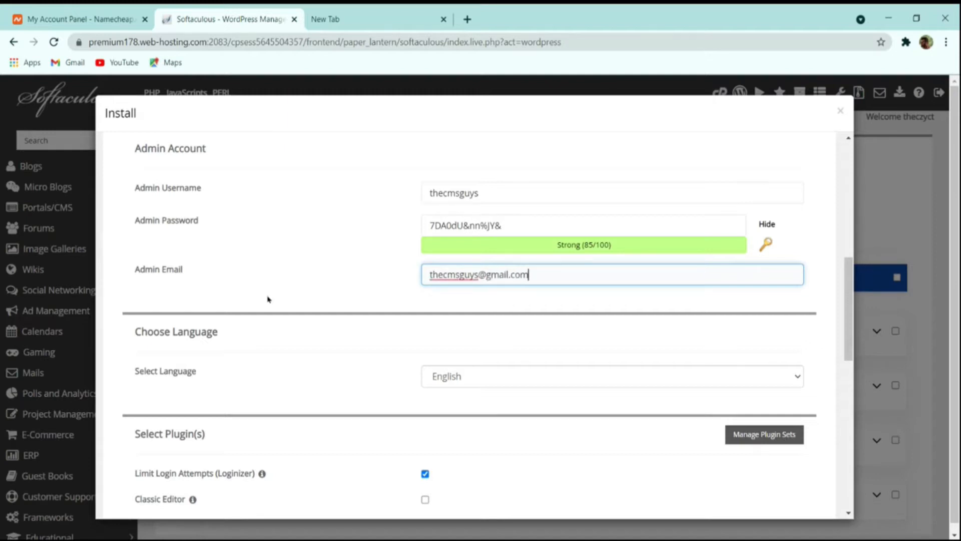
Step: Run the WordPress installation on thecmsguys.in from the bottom of the install form
scroll(270, 299, "down", 4)
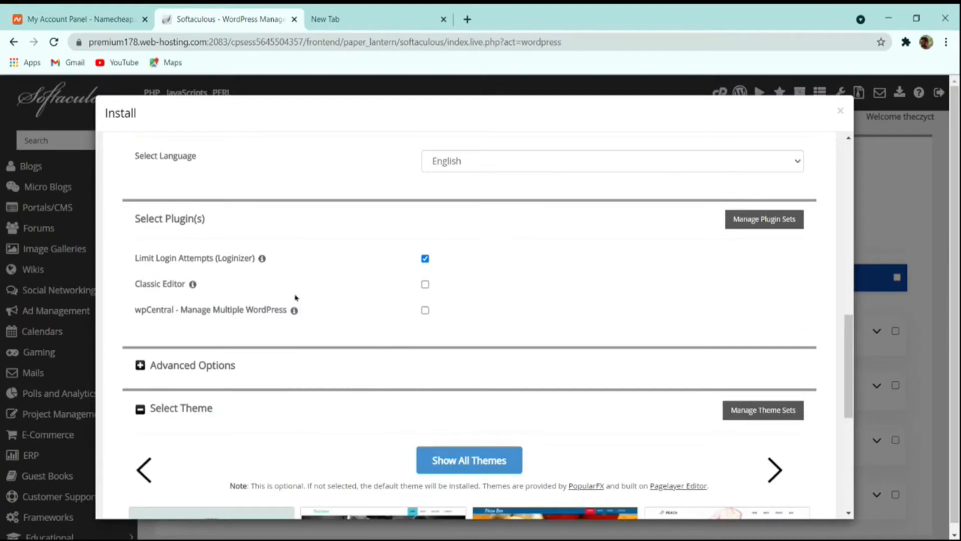
scroll(407, 299, "down", 4)
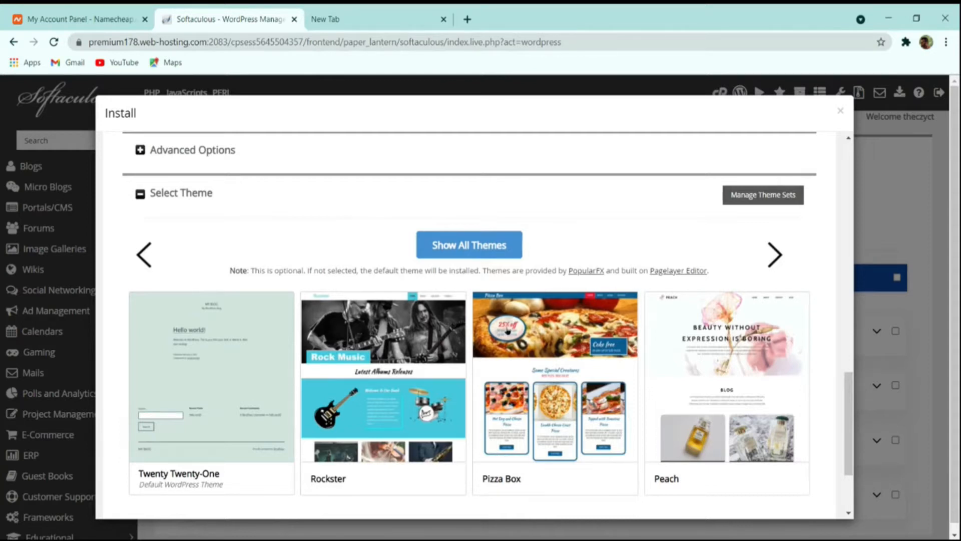
scroll(507, 331, "down", 2)
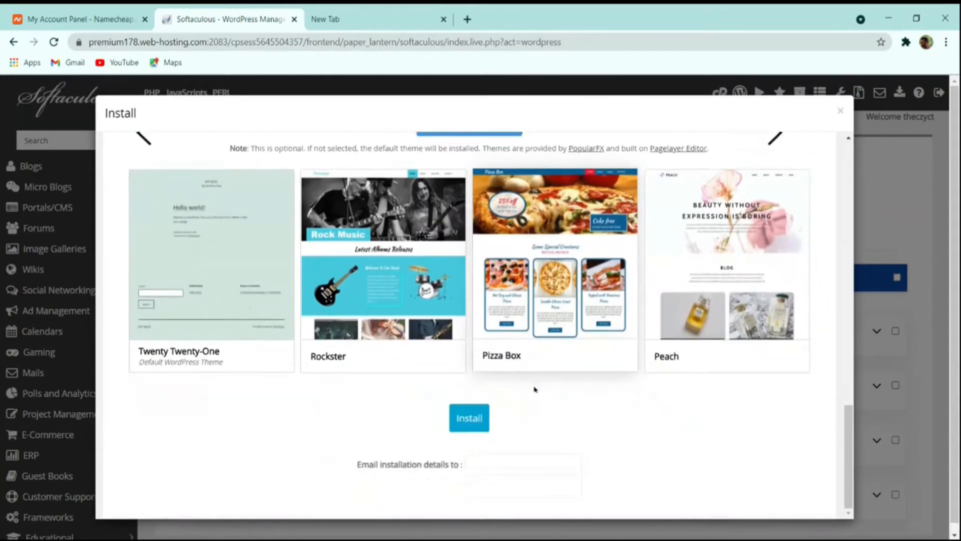
left_click(475, 419)
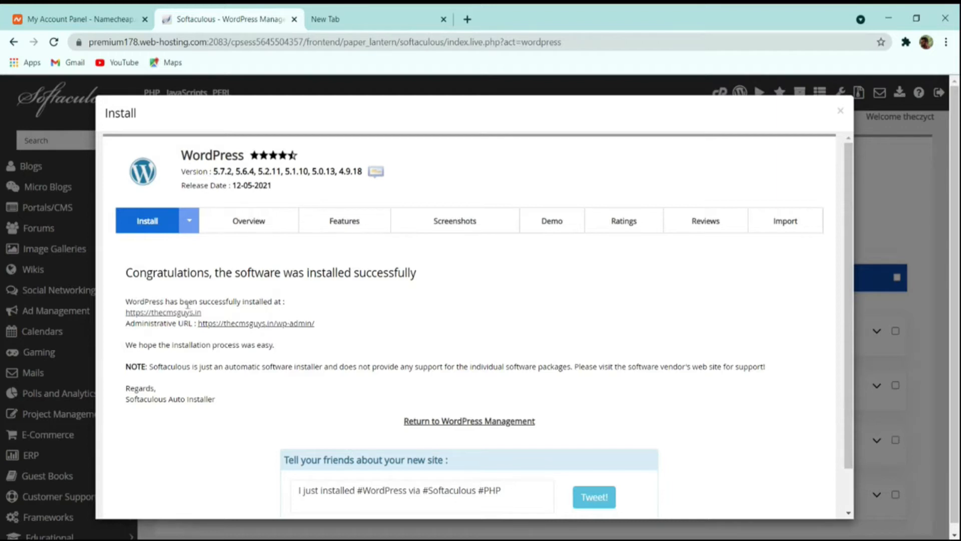
Step: View the new thecmsguys.in homepage in a new tab, then load thecmsguys.in/wp-admin
left_click(163, 312, "ctrl")
left_click(365, 19)
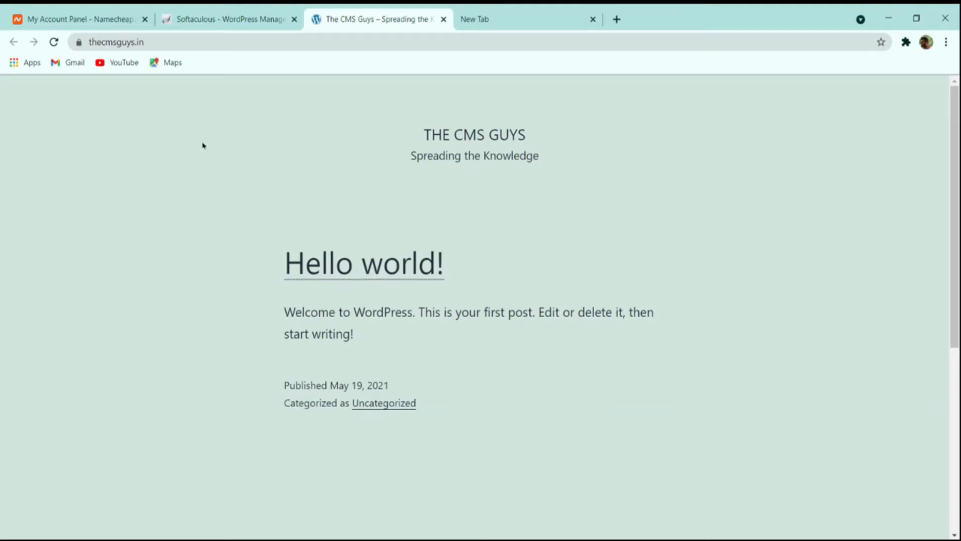
left_click(184, 42)
left_click(185, 42)
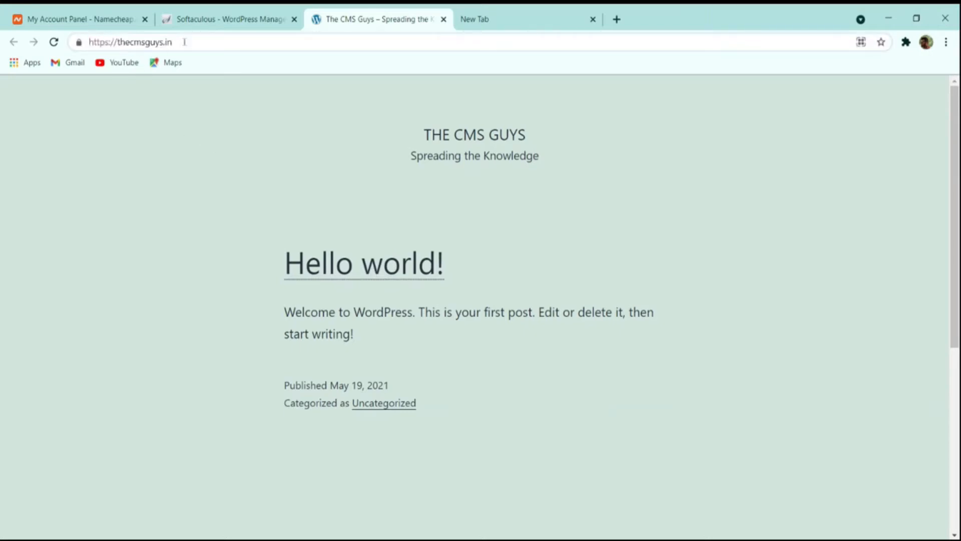
type("/wp-a")
type("dmin")
key("Return")
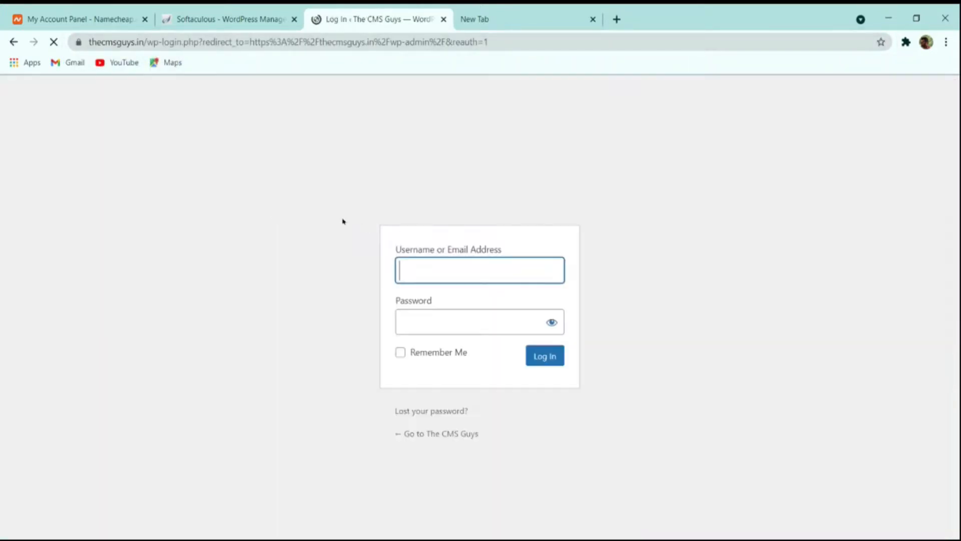
Step: Open the dashboard signed in via the Administrative URL on the Softaculous success page
left_click(230, 16)
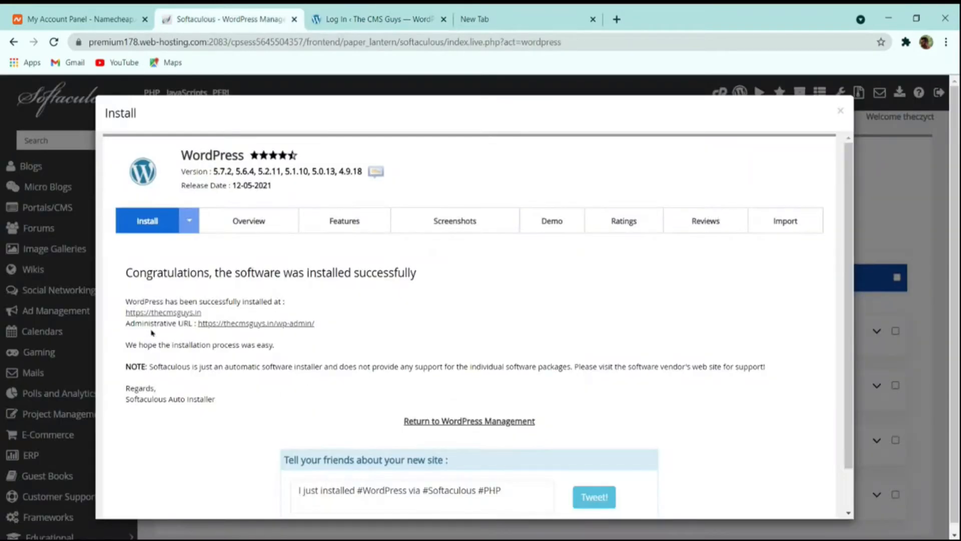
left_click(260, 324)
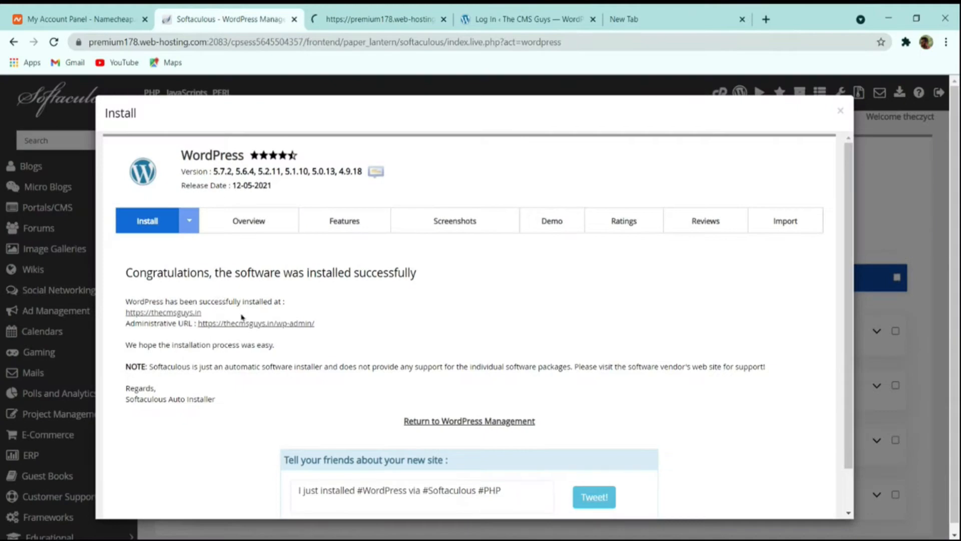
left_click(411, 16)
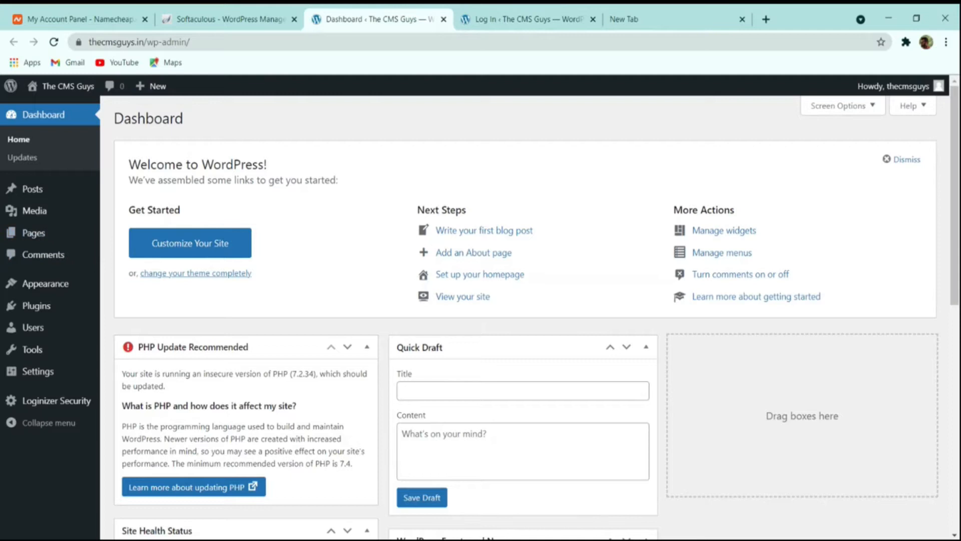
left_click(521, 20)
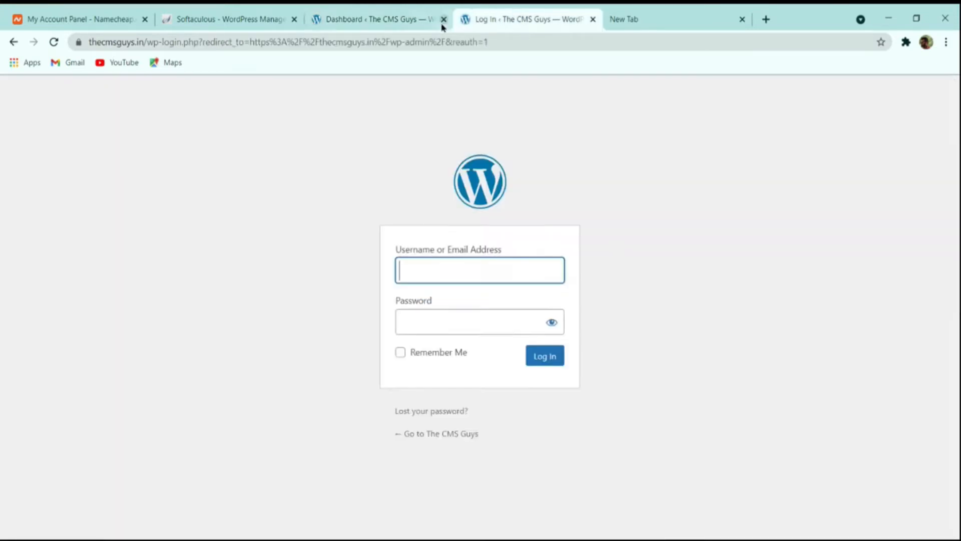
left_click(443, 19)
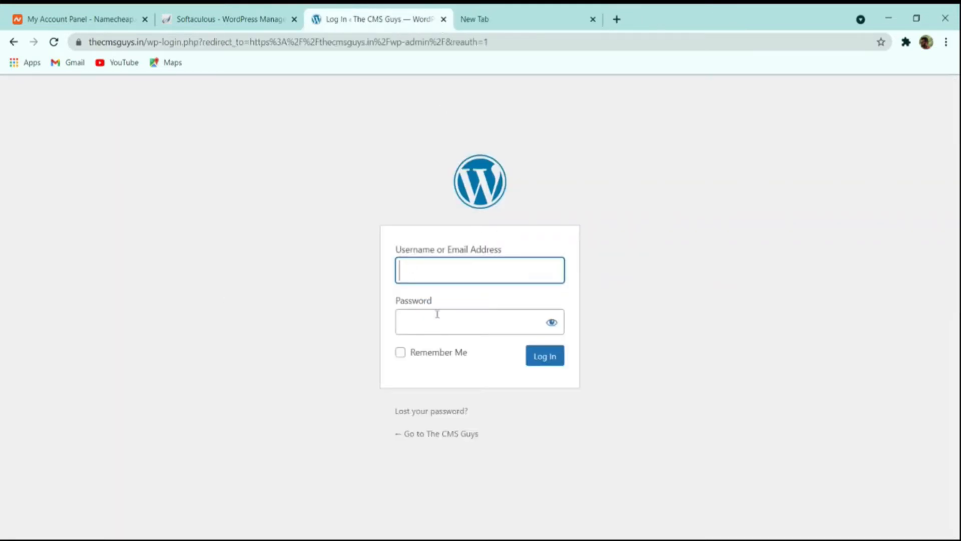
left_click(261, 19)
left_click(339, 19)
left_click(286, 15)
left_click(263, 327)
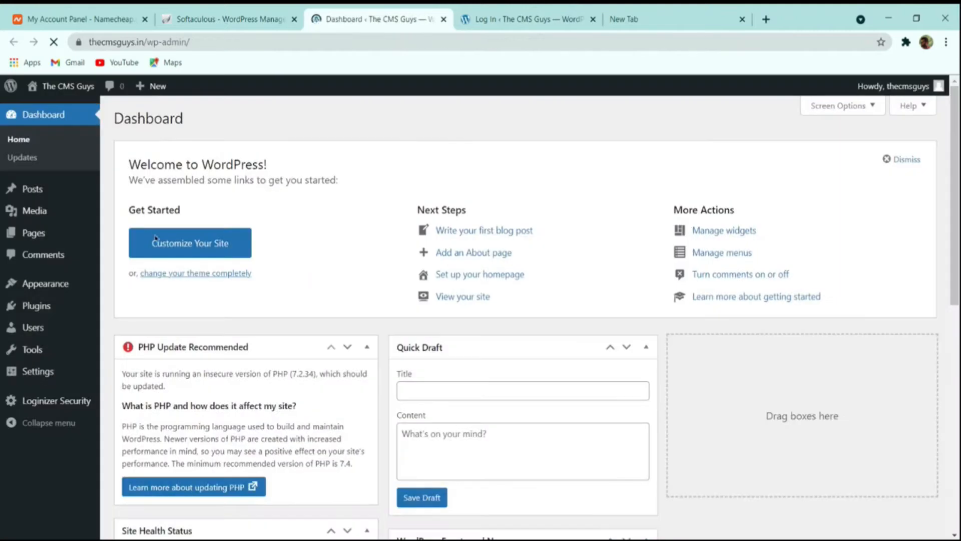
scroll(543, 167, "down", 8)
scroll(535, 205, "up", 7)
scroll(529, 216, "up", 2)
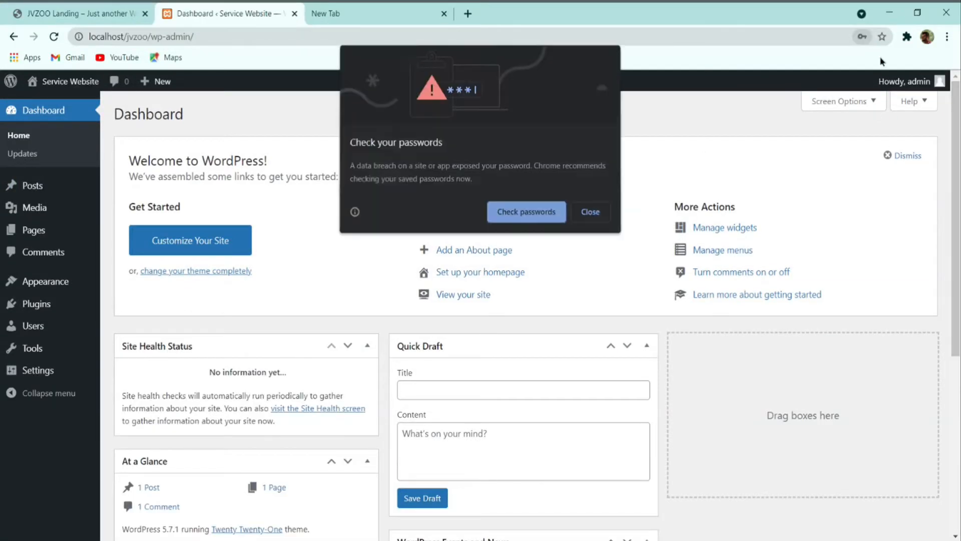
Step: Dismiss Welcome and hide Site Health Status, At a Glance, Activity, Quick Draft, Events and News
left_click(590, 212)
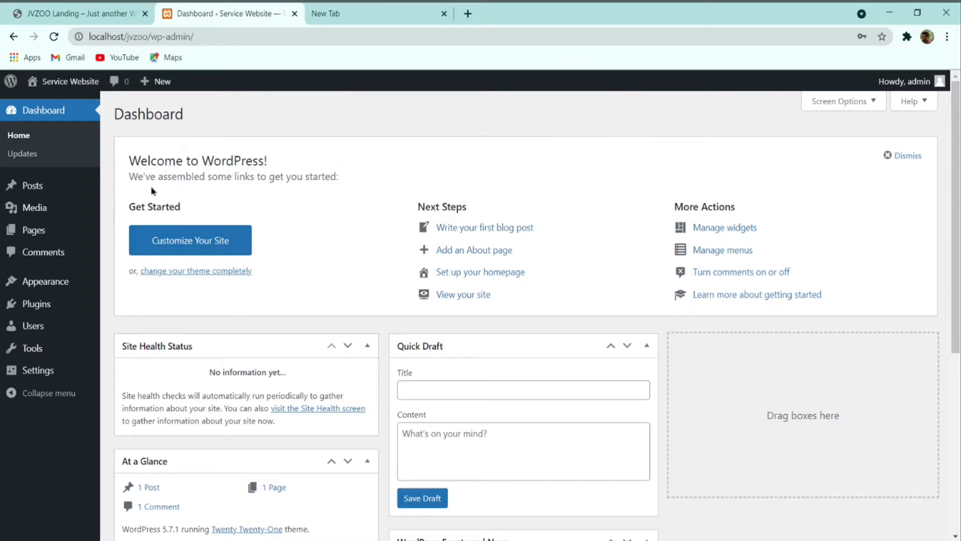
left_click(886, 155)
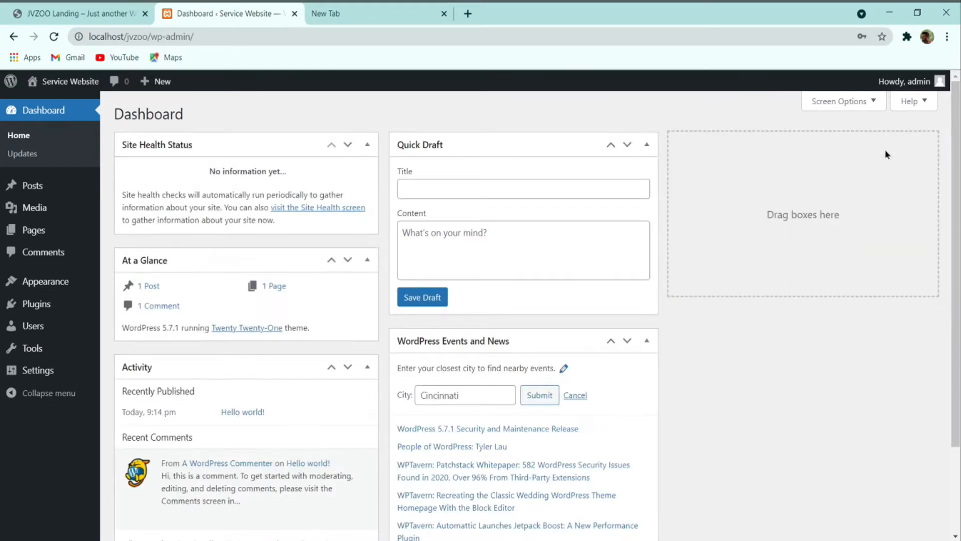
left_click(851, 105)
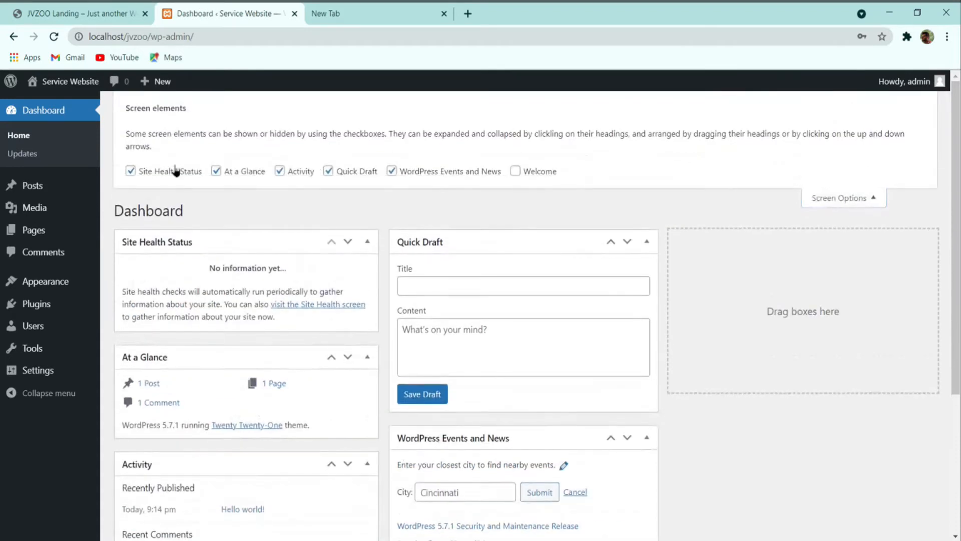
left_click(156, 171)
left_click(217, 171)
left_click(279, 171)
left_click(328, 171)
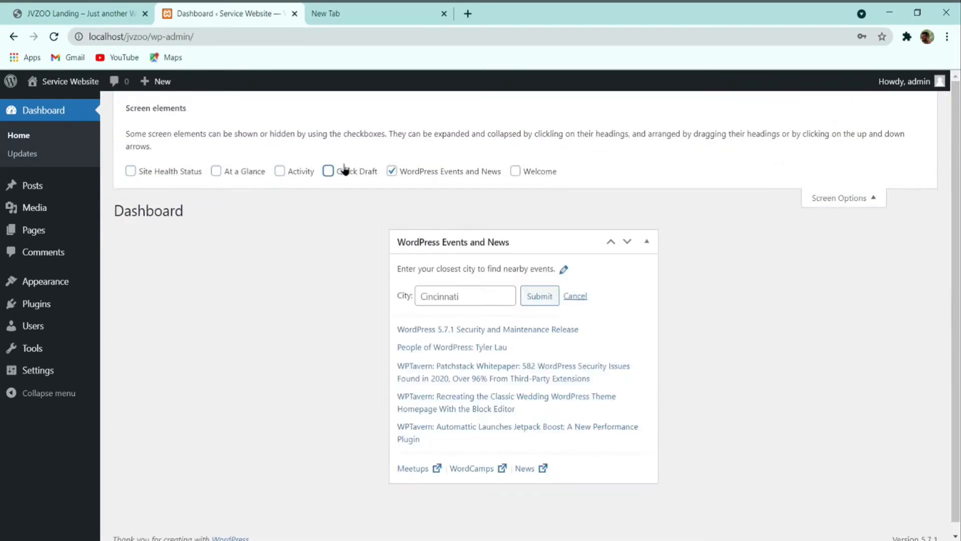
left_click(391, 171)
left_click(857, 185)
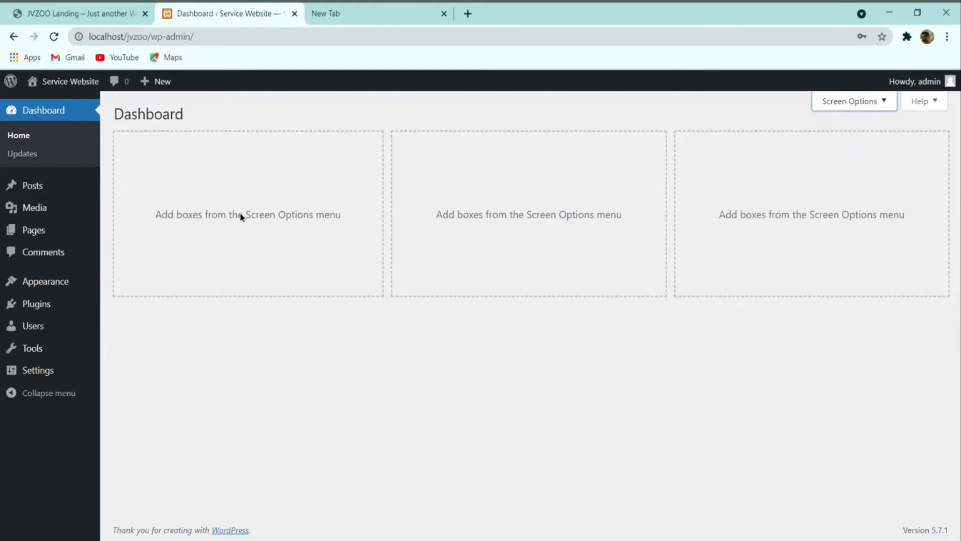
mouse_move(16, 186)
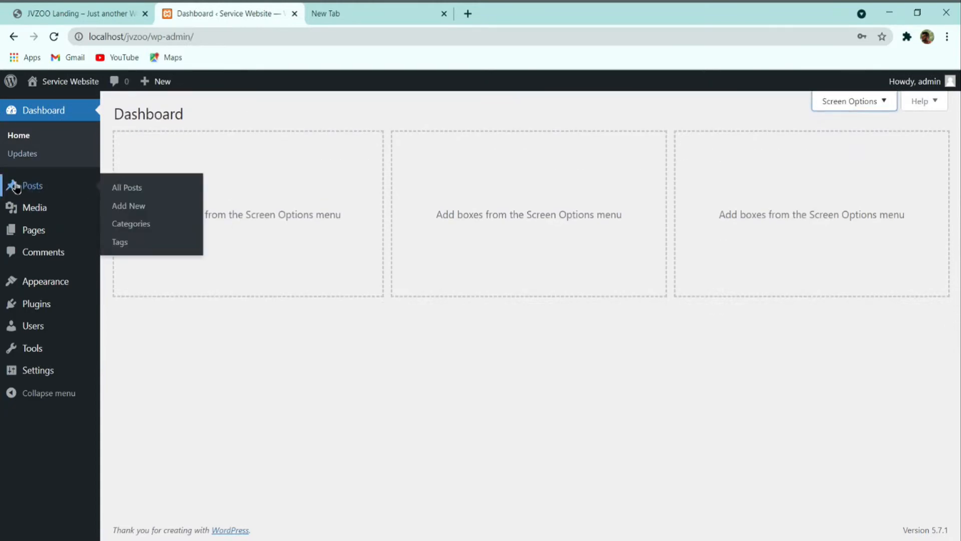
Step: Trash the 'Hello world!' post from All Posts, then open the empty Media Library
left_click(125, 188)
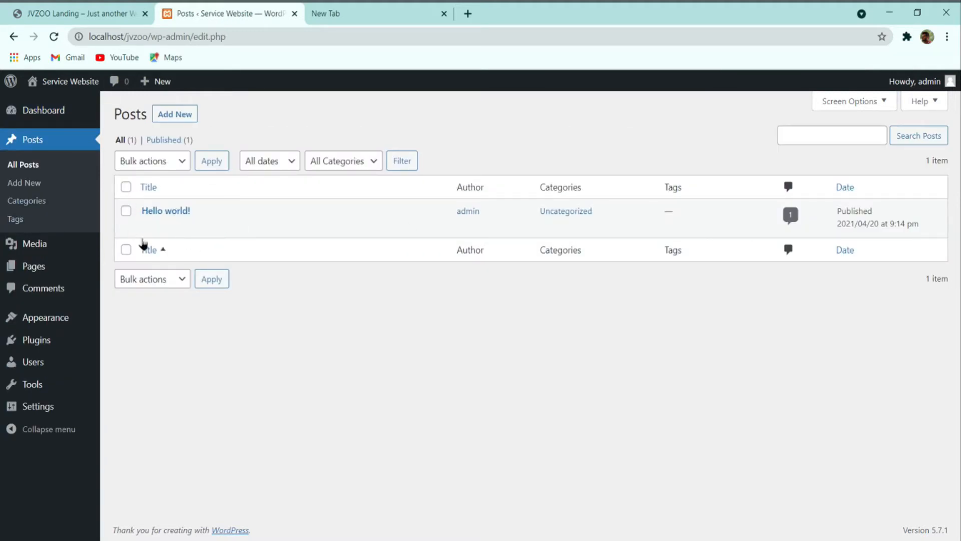
mouse_move(155, 220)
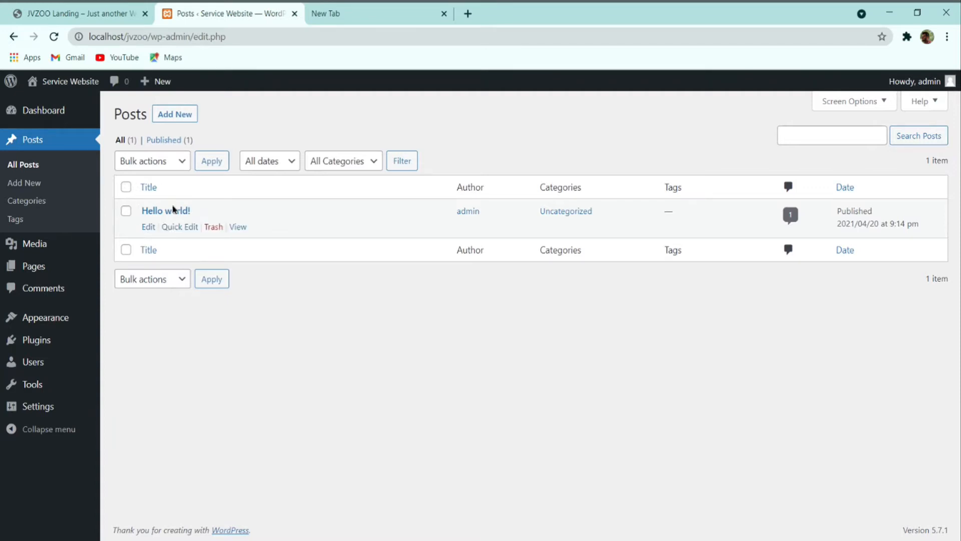
left_click(214, 226)
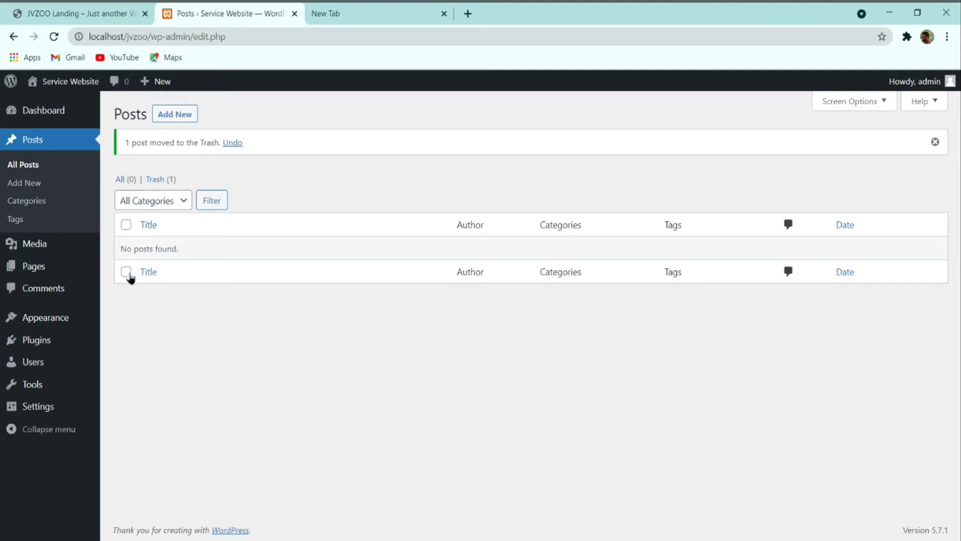
left_click(44, 254)
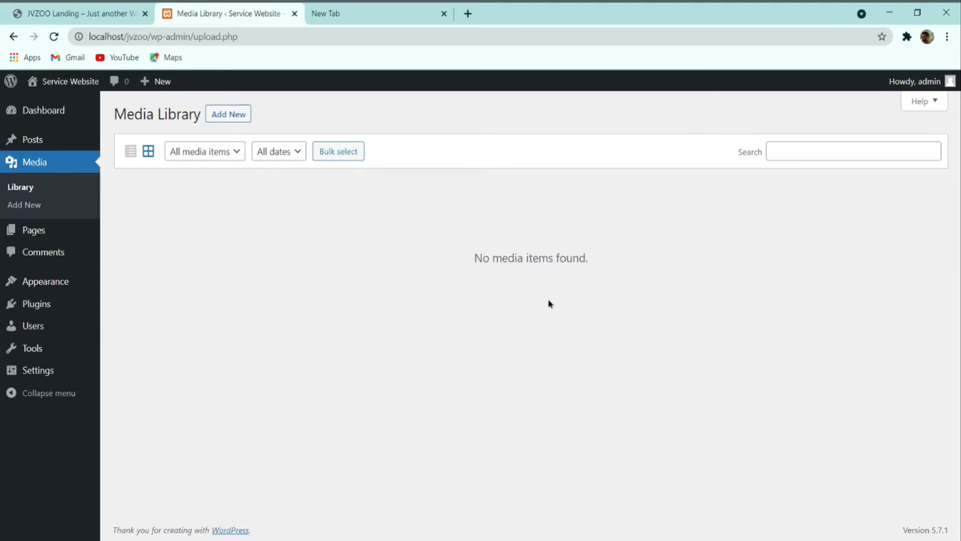
Step: Bulk-trash Privacy Policy and Sample Page from the All Pages list
mouse_move(38, 239)
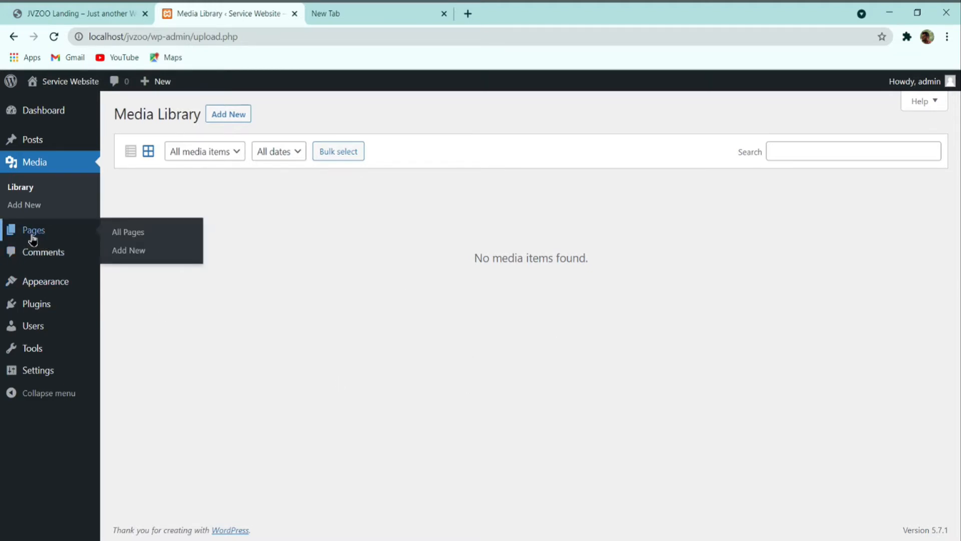
left_click(118, 238)
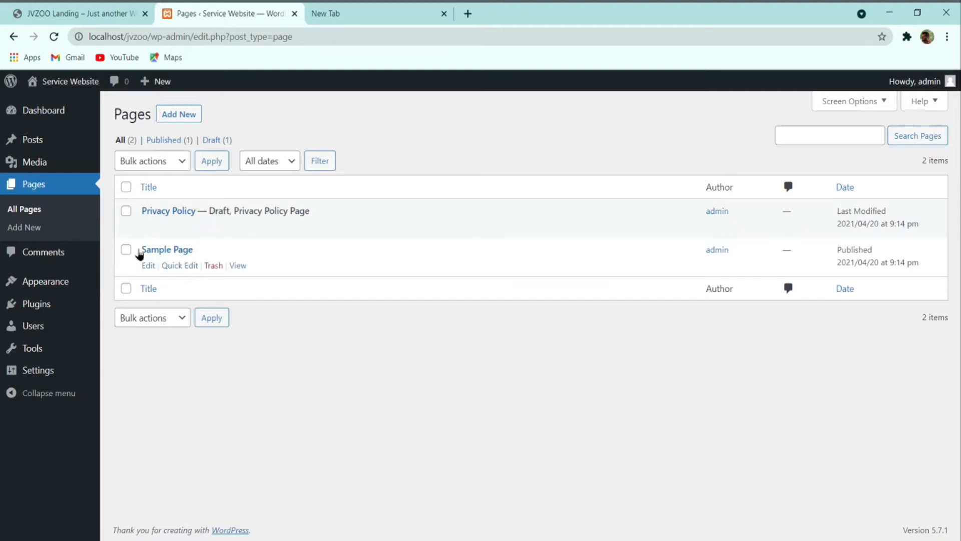
left_click(126, 187)
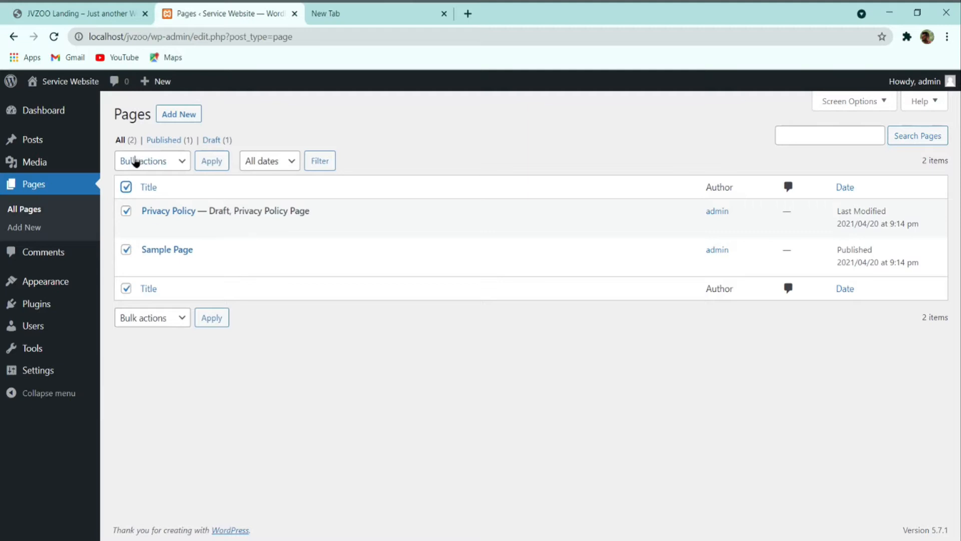
left_click(148, 164)
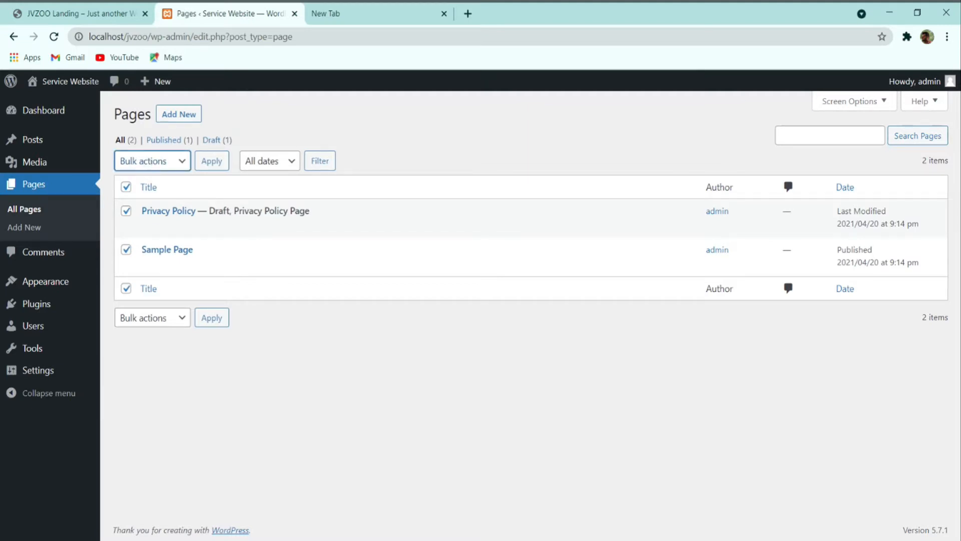
left_click(163, 215)
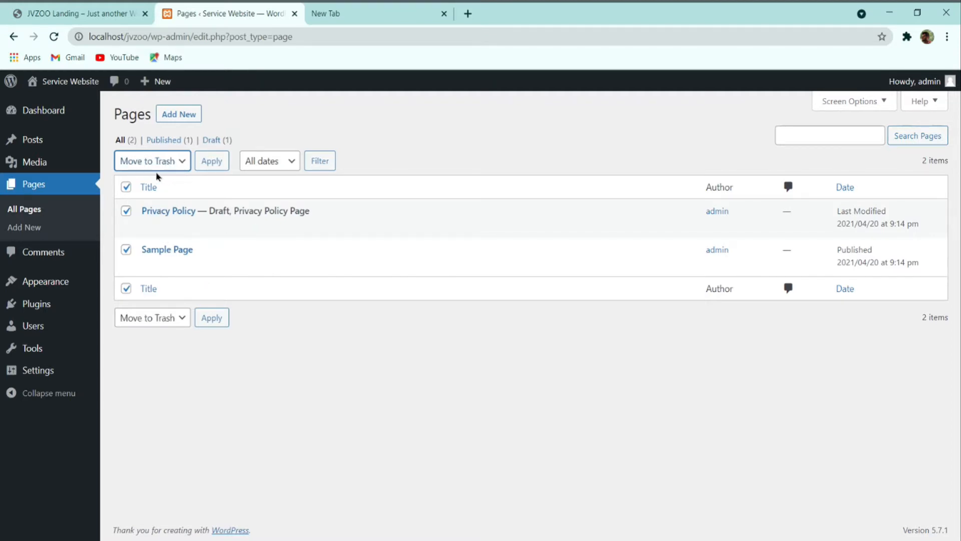
left_click(206, 167)
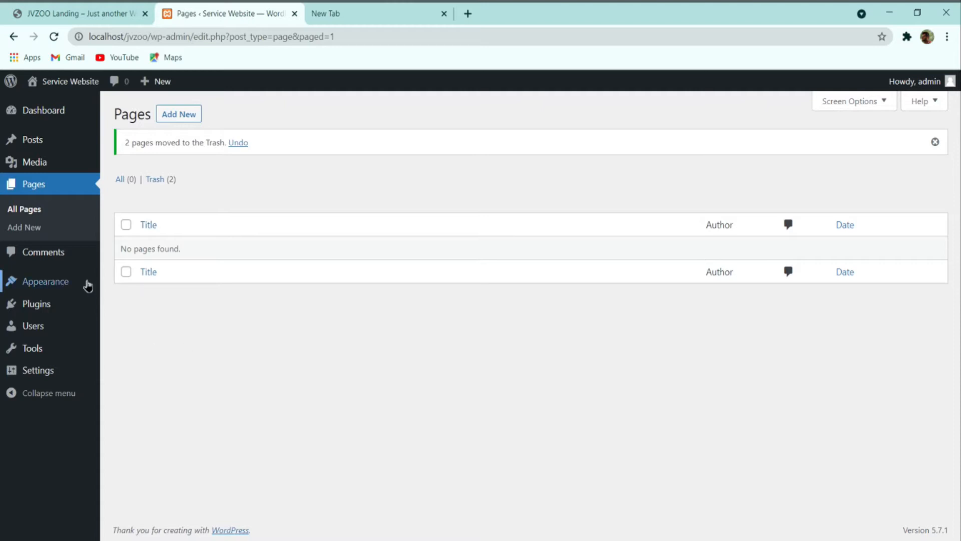
Step: Activate the Twenty Twenty theme and view the site front page in a new tab
mouse_move(47, 280)
left_click(137, 283)
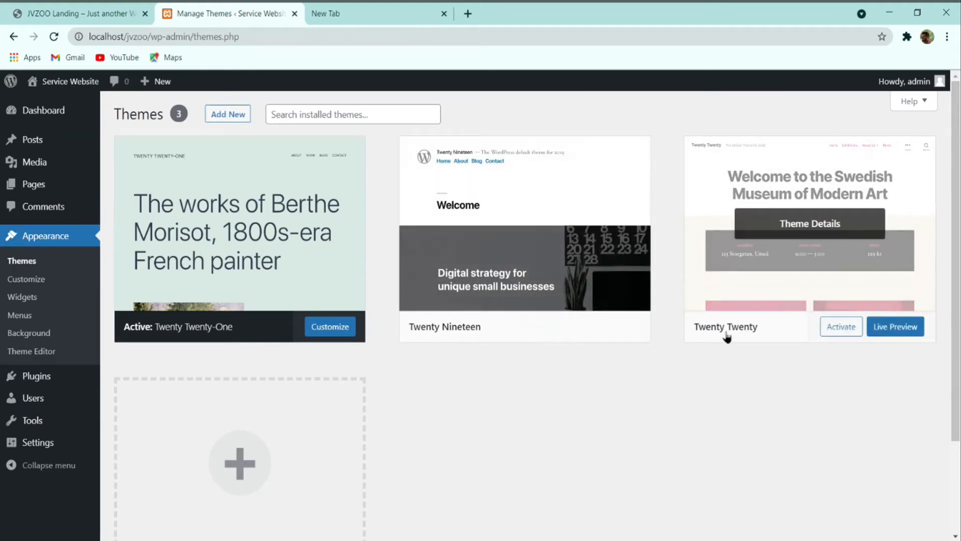
left_click(834, 328)
left_click(353, 10)
left_click(262, 11)
mouse_move(43, 81)
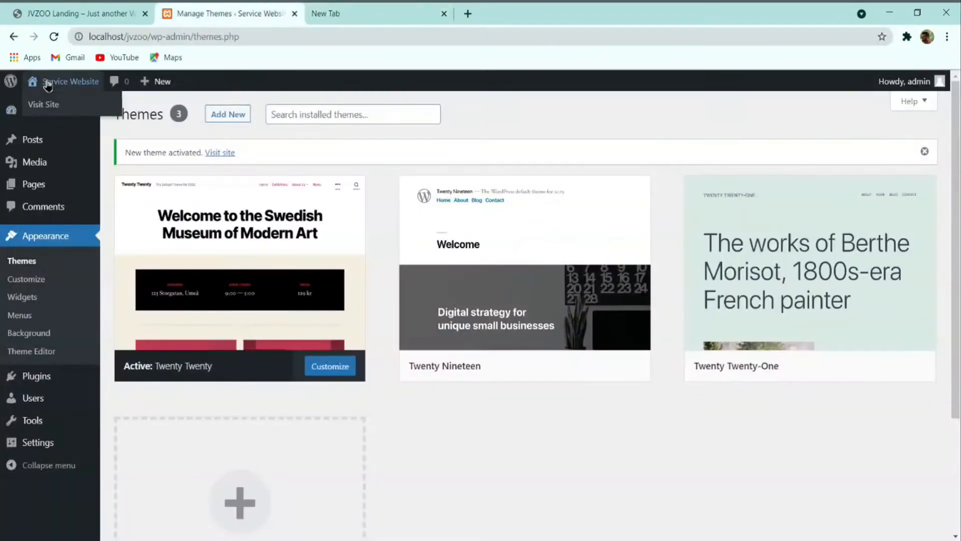
middle_click(48, 105)
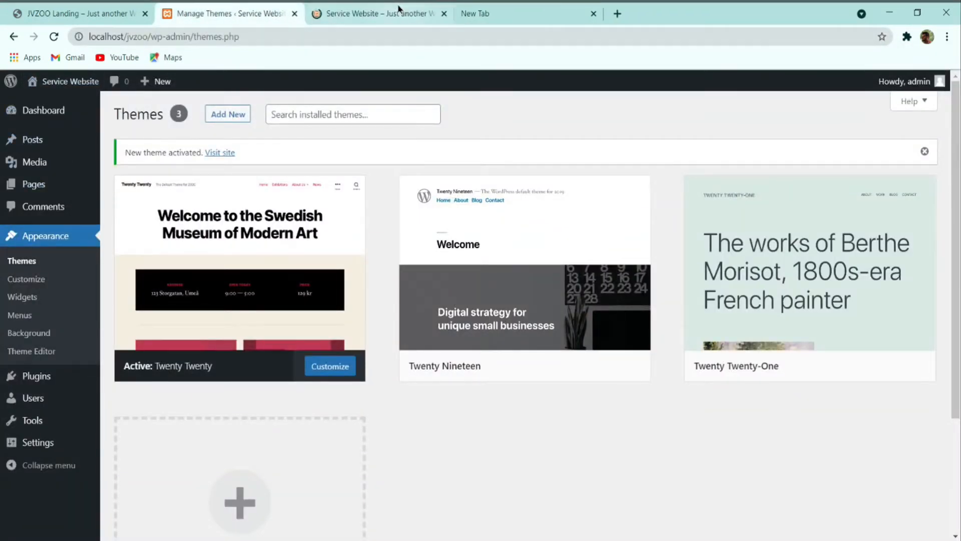
left_click(401, 13)
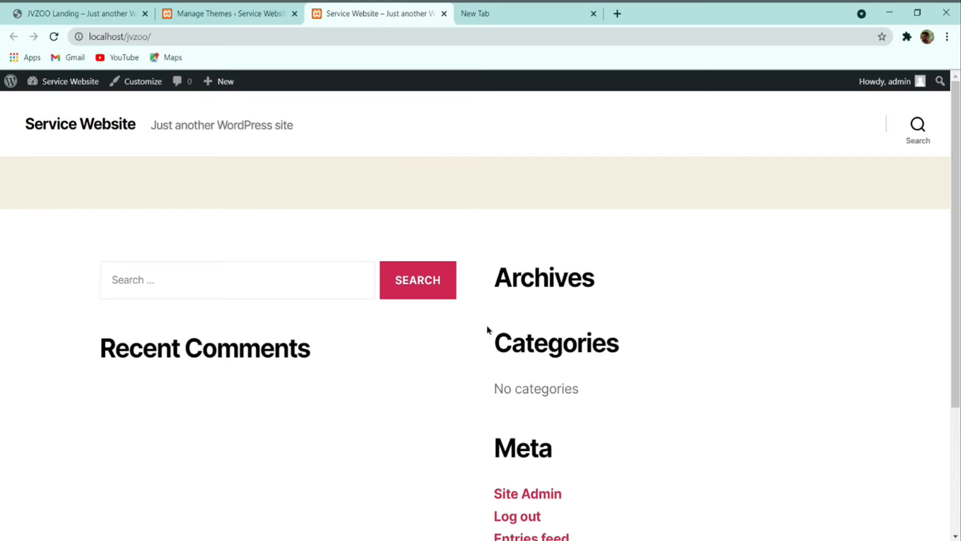
left_click(226, 13)
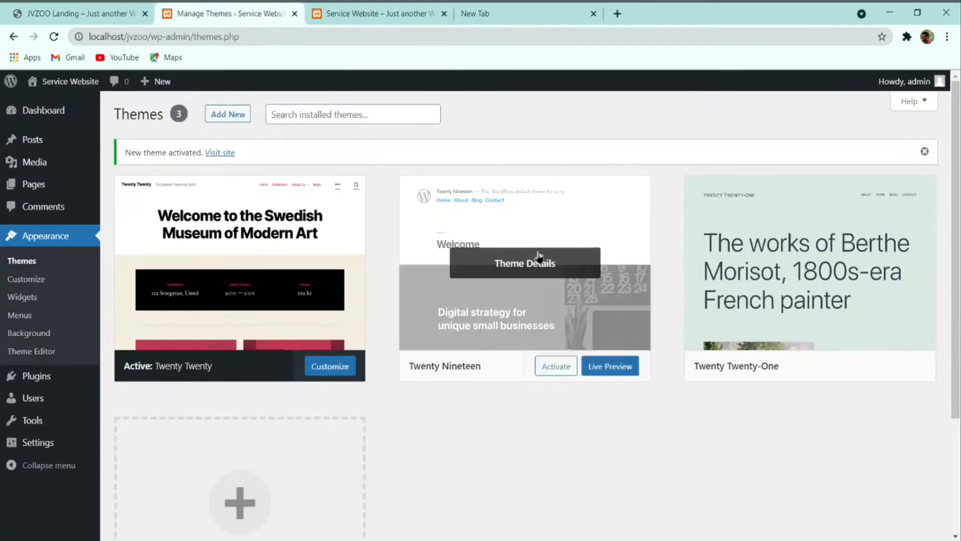
Step: Activate Twenty Nineteen instead and reload the front page to check it
left_click(556, 368)
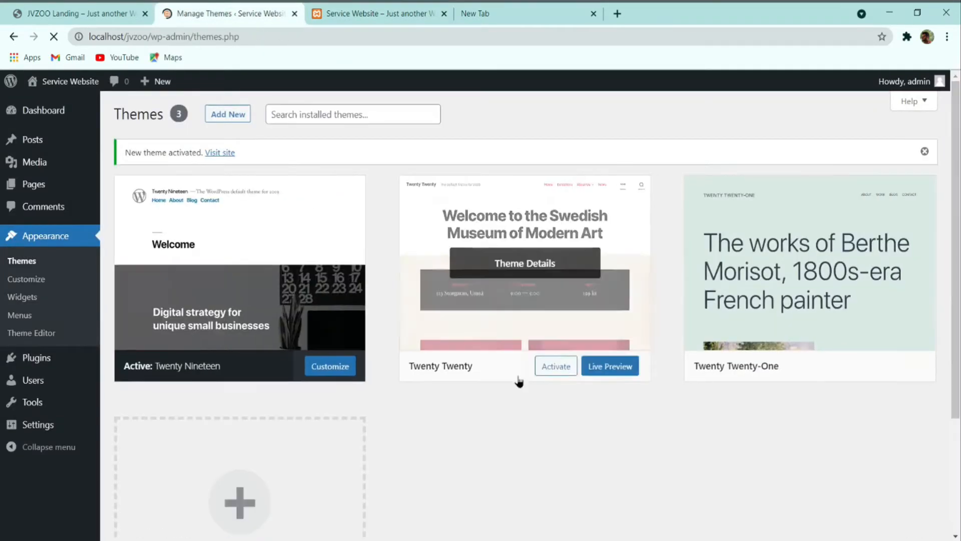
left_click(344, 10)
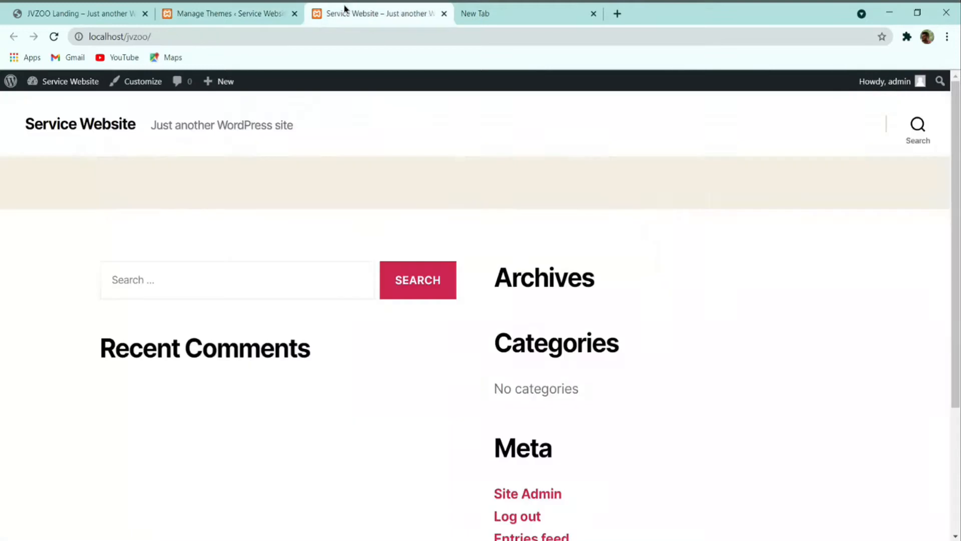
left_click(53, 40)
scroll(386, 167, "down", 8)
scroll(407, 180, "up", 8)
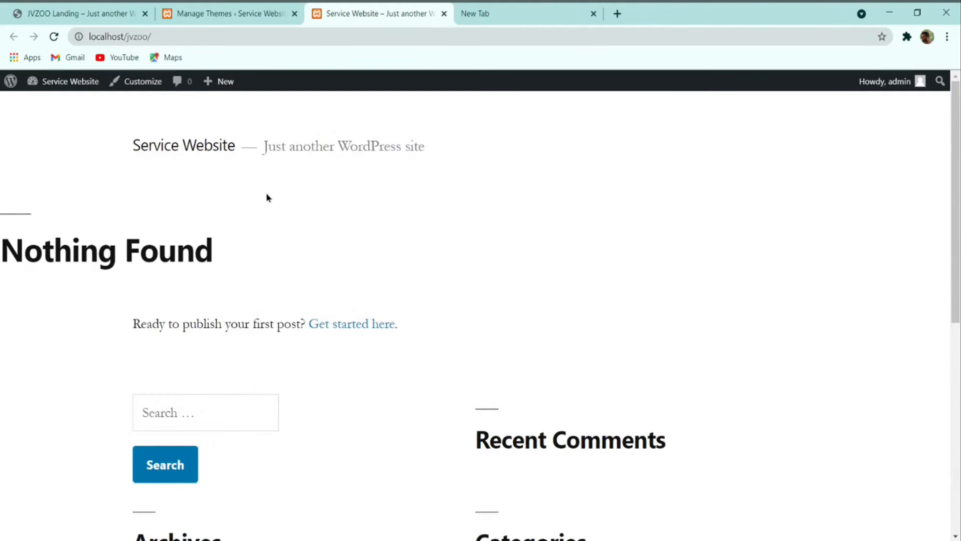
left_click(221, 14)
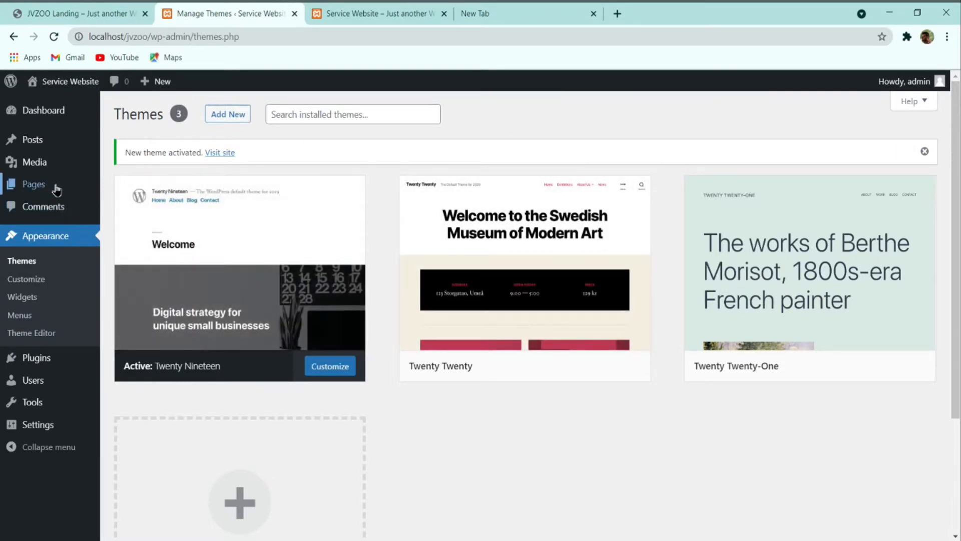
Step: Review the JVZOO Landing reference page, then show the Installed Plugins list with Akismet and Hello Dolly
left_click(78, 13)
scroll(469, 259, "down", 3)
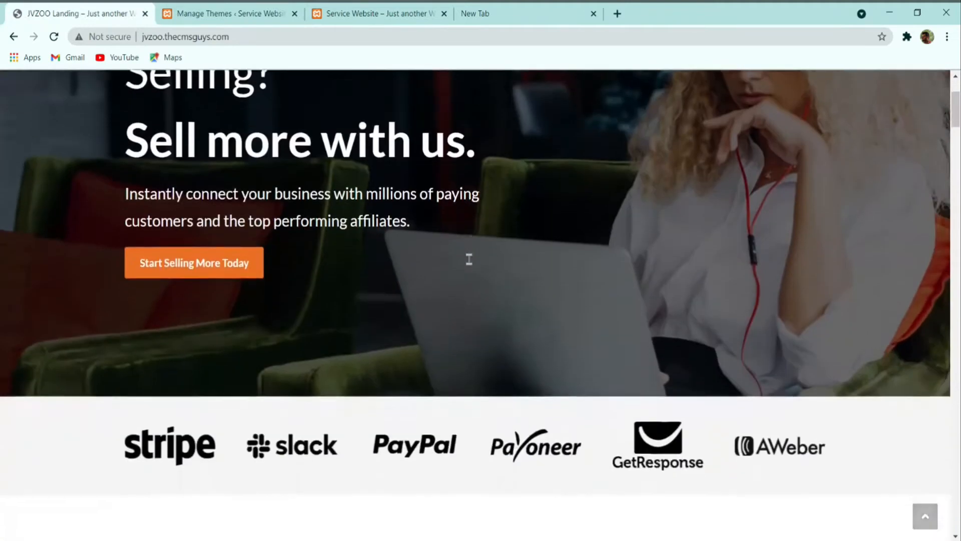
scroll(469, 259, "down", 3)
scroll(469, 266, "up", 6)
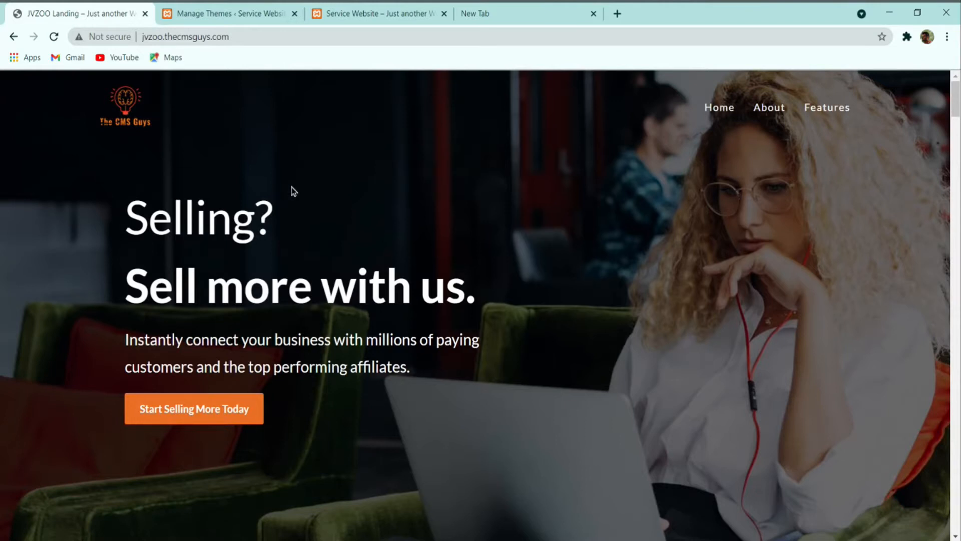
scroll(379, 193, "down", 5)
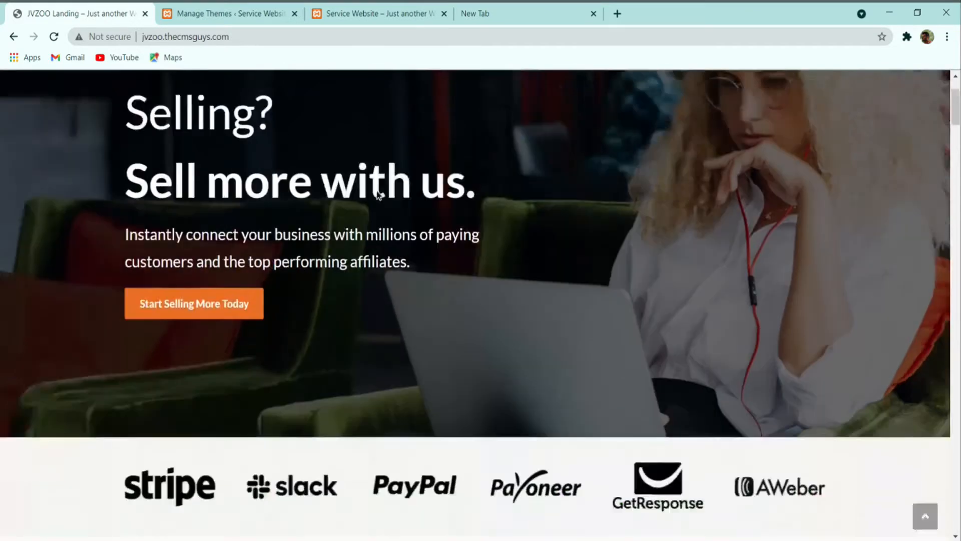
scroll(378, 192, "up", 5)
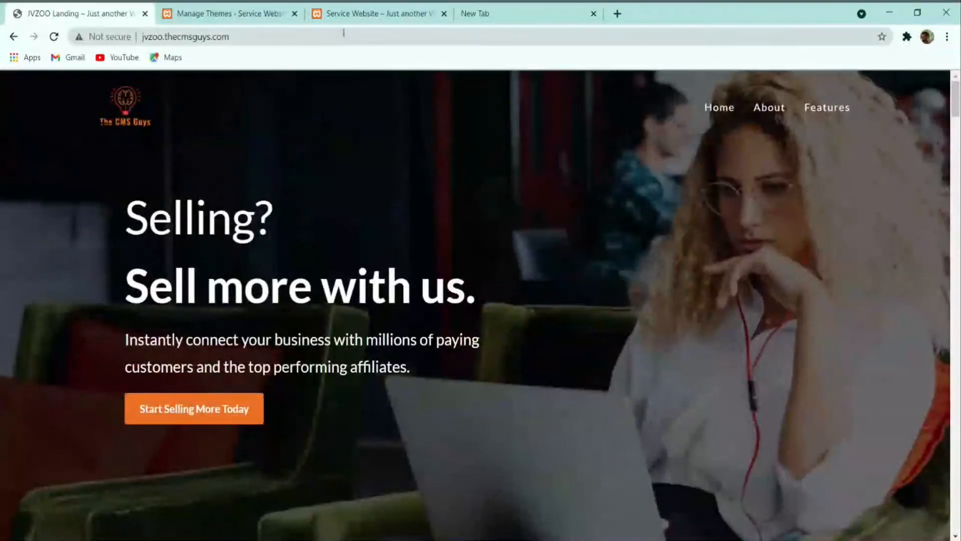
left_click(230, 13)
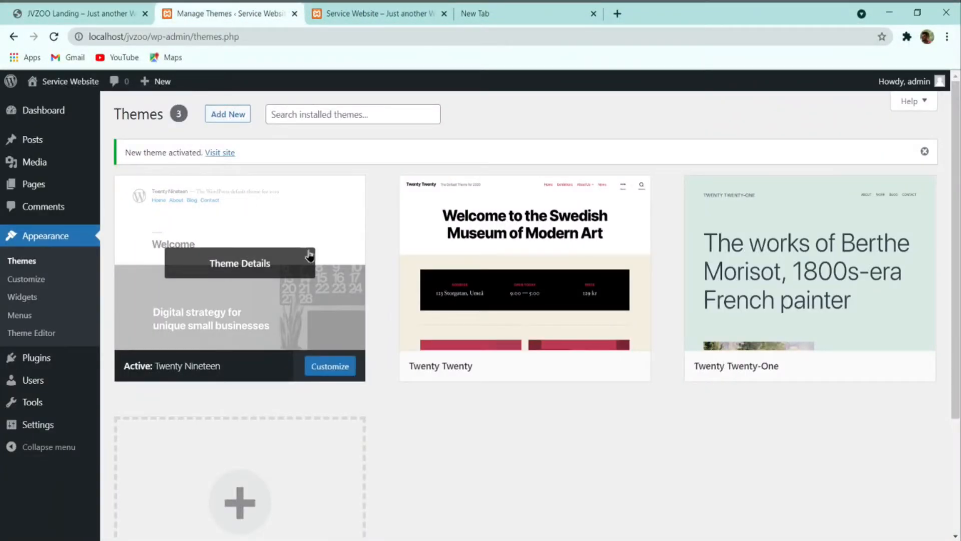
mouse_move(42, 359)
left_click(38, 357)
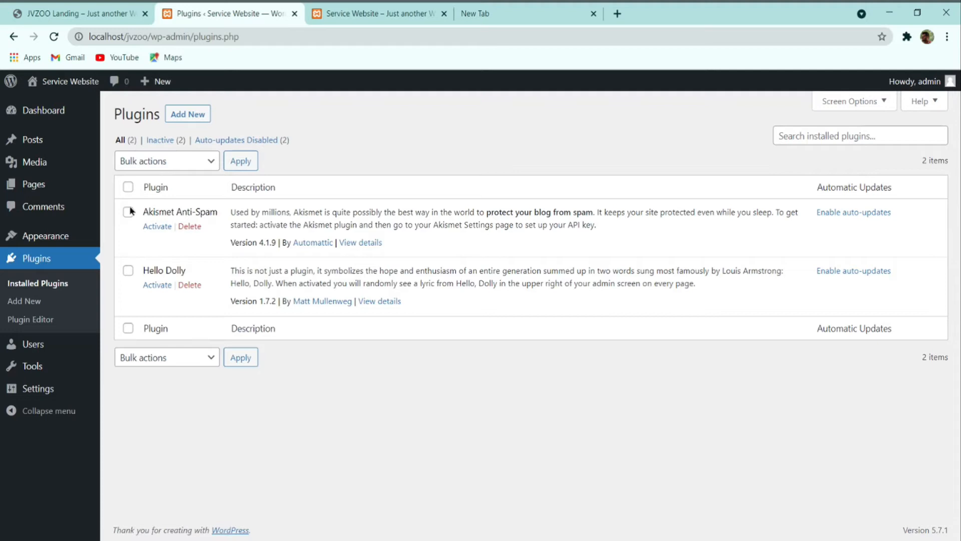
Step: Bulk-delete the Akismet Anti-Spam and Hello Dolly plugins
left_click(128, 188)
left_click(176, 169)
key("Down")
key("Down")
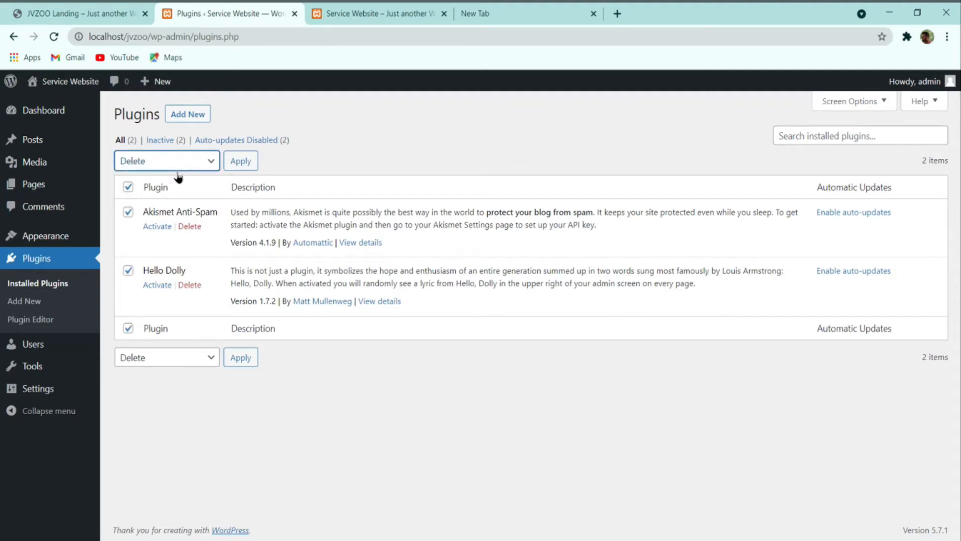
left_click(238, 164)
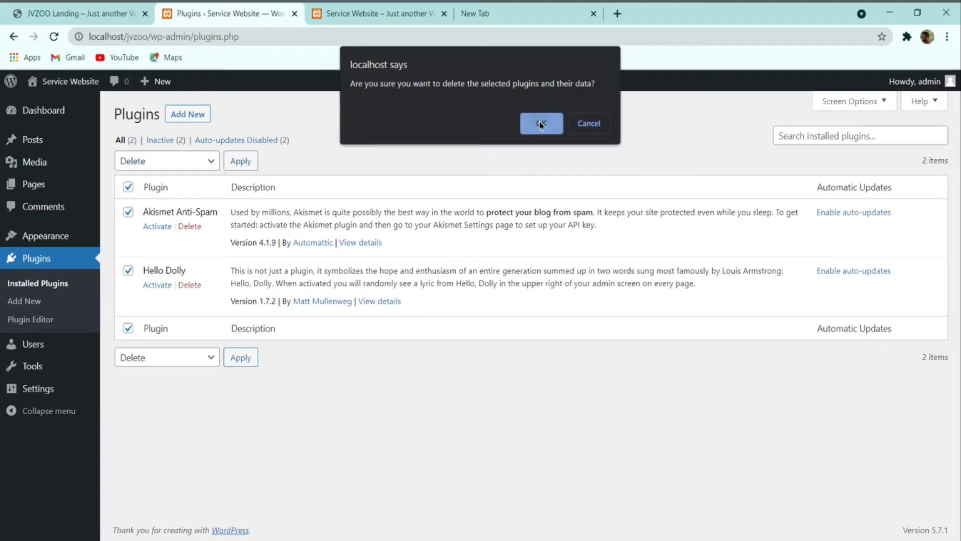
left_click(540, 124)
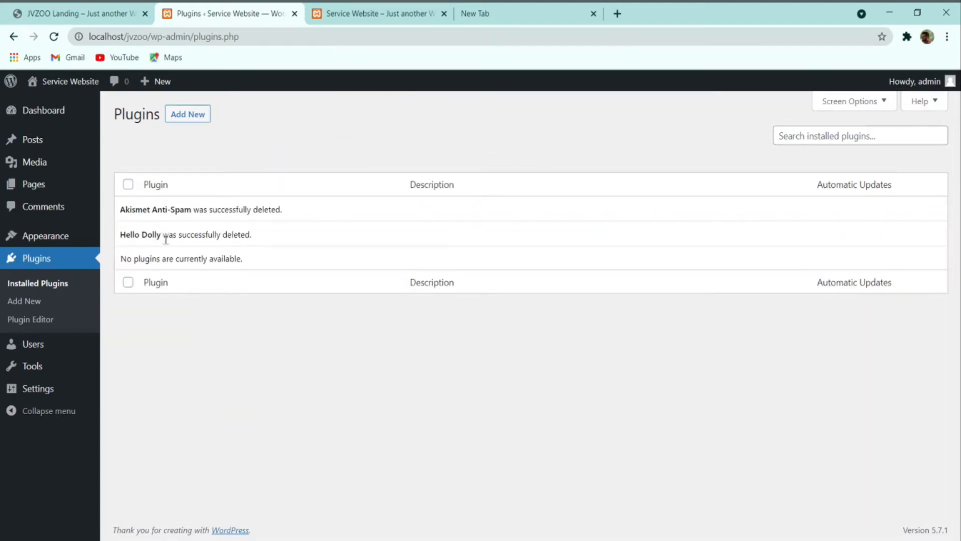
Step: Open the Users list showing the single Administrator account
left_click(39, 348)
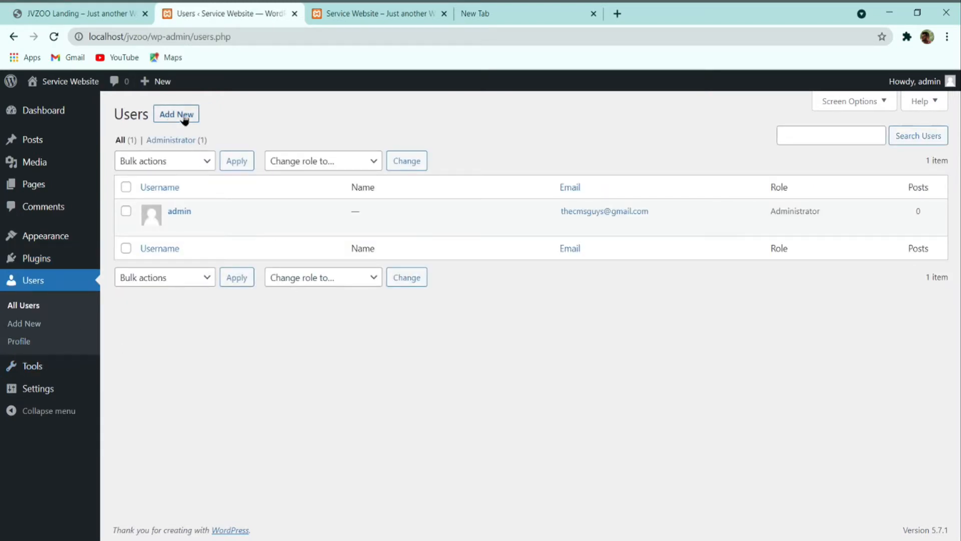
mouse_move(144, 215)
mouse_move(42, 378)
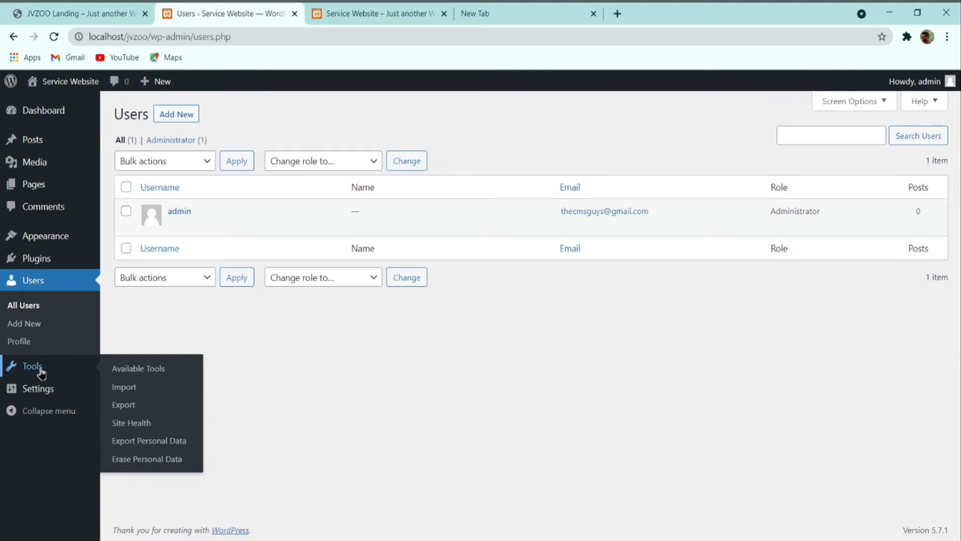
Step: Open the General settings and scroll through its options
mouse_move(34, 395)
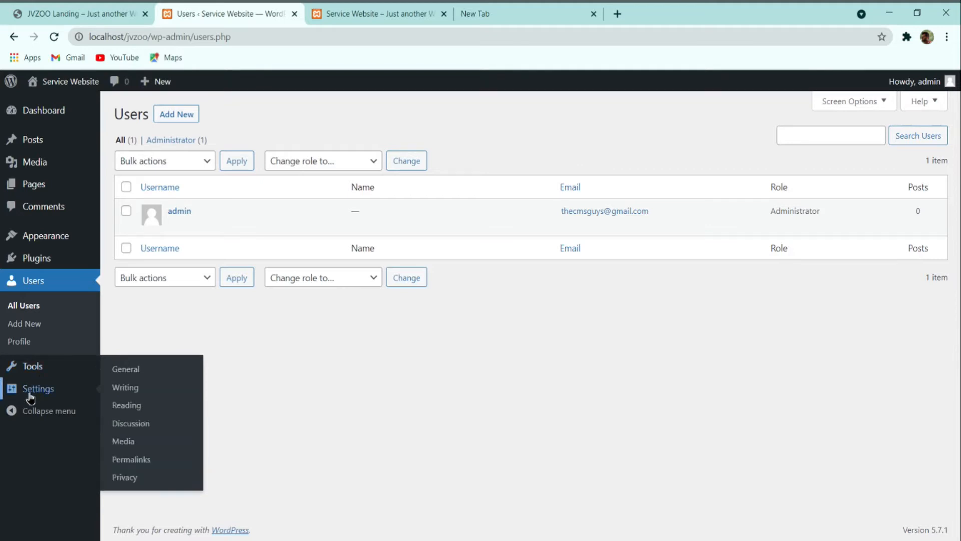
left_click(124, 375)
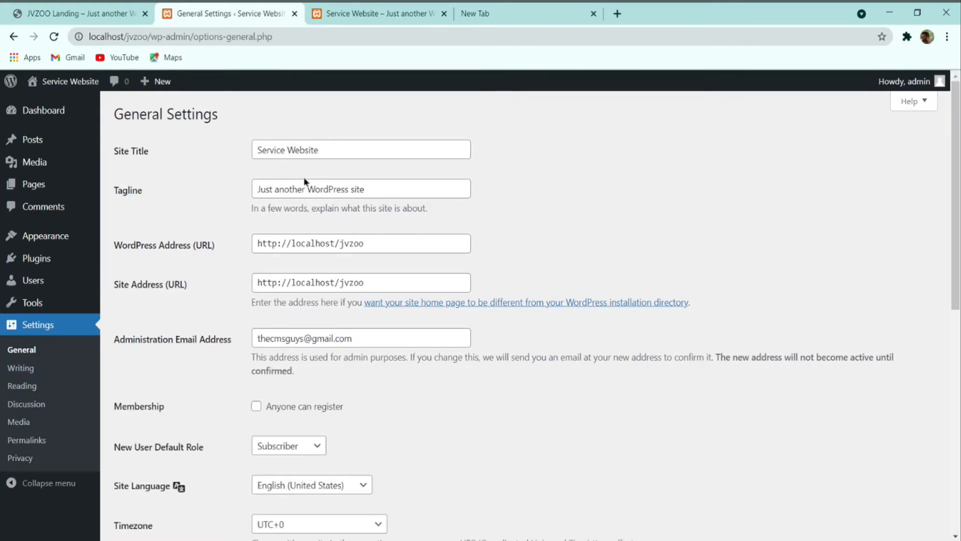
scroll(308, 207, "down", 4)
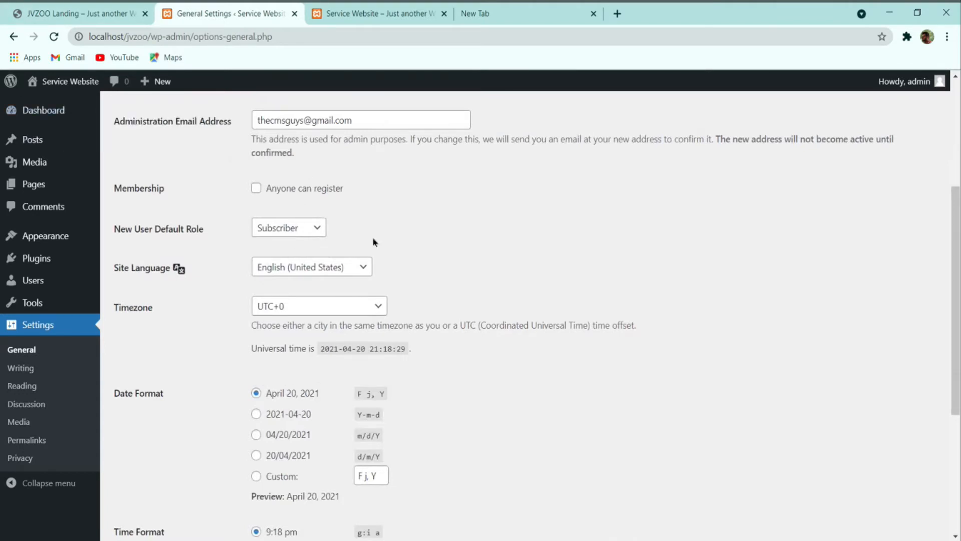
scroll(323, 307, "down", 4)
scroll(323, 307, "up", 5)
scroll(270, 280, "down", 5)
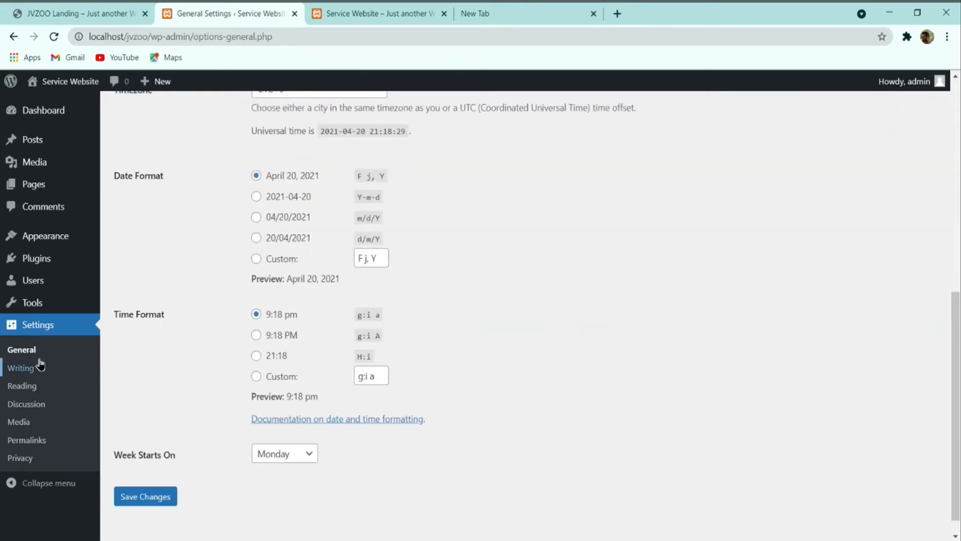
Step: Check the Writing default post category and the Reading settings, then go to Permalinks
left_click(20, 370)
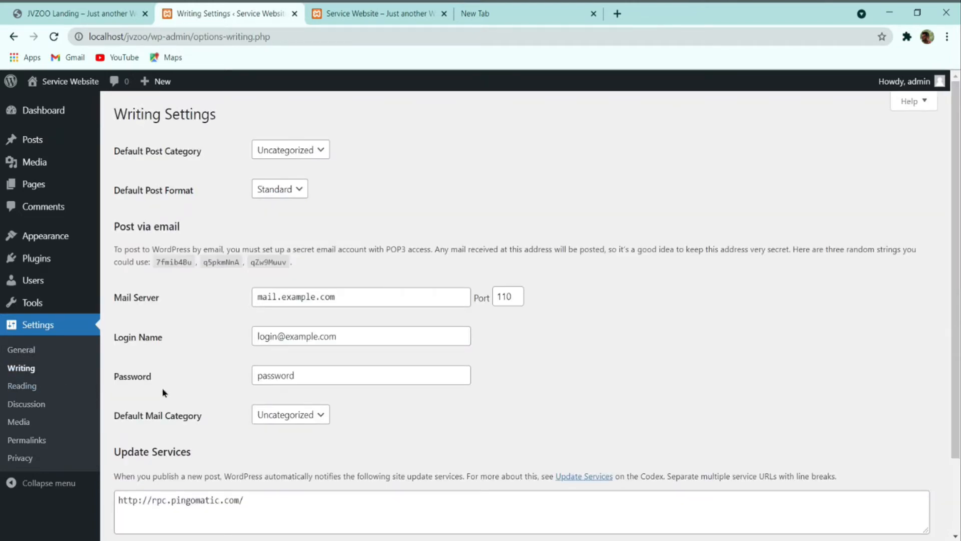
left_click(282, 152)
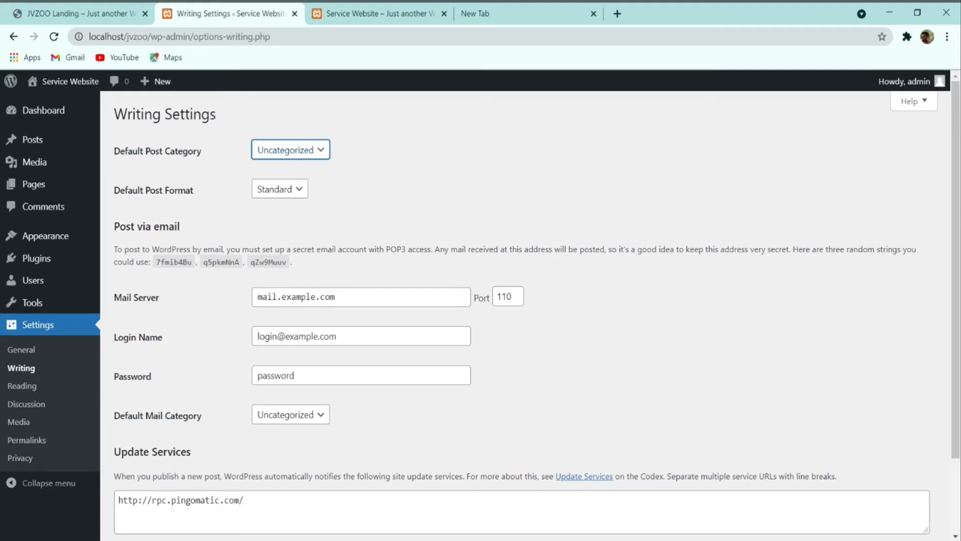
left_click(22, 387)
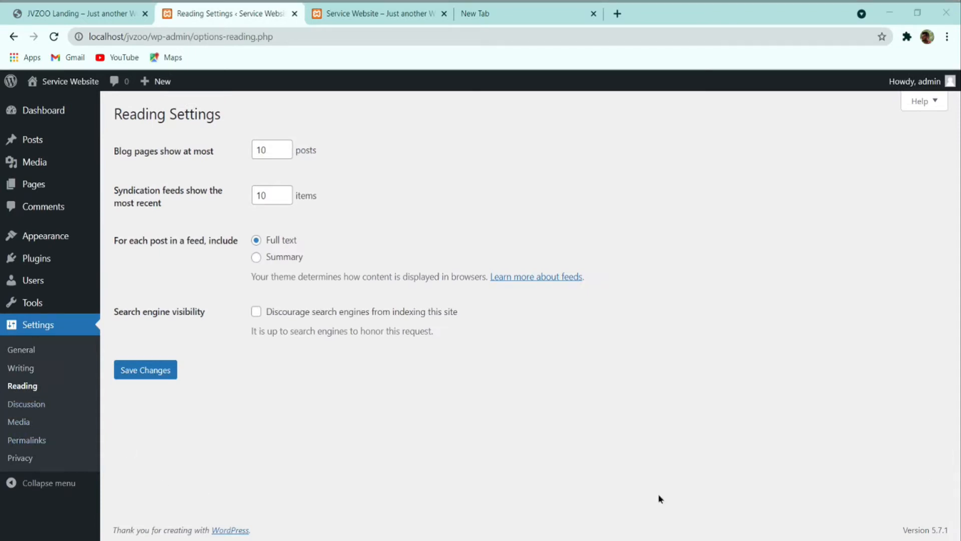
left_click(364, 456)
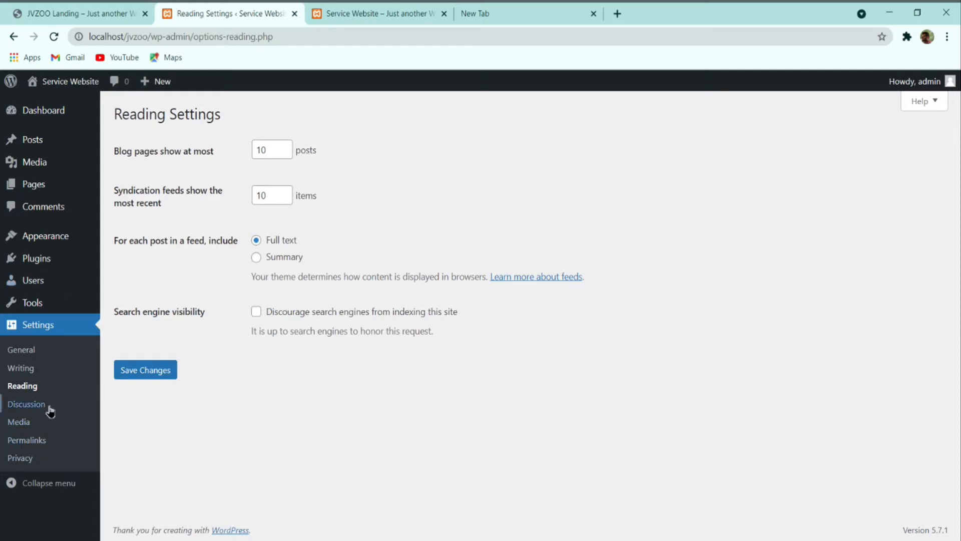
left_click(42, 440)
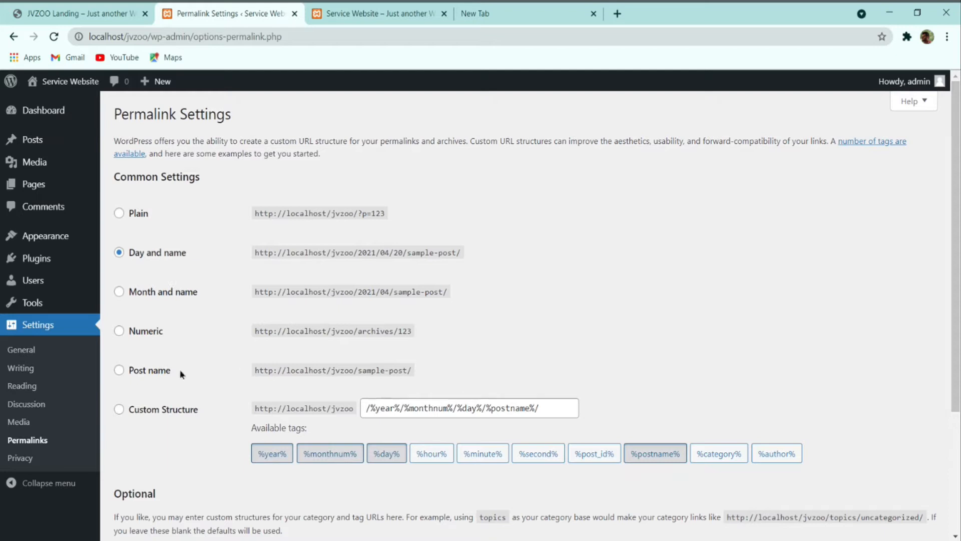
Step: Choose the Post name permalink structure after checking the reference site's About page, and save it
left_click(133, 376)
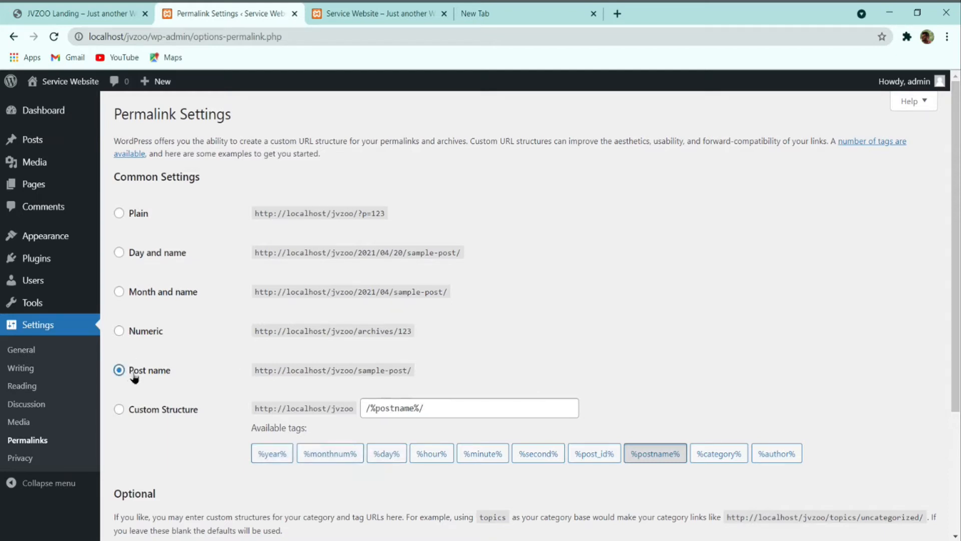
left_click(341, 12)
left_click(232, 12)
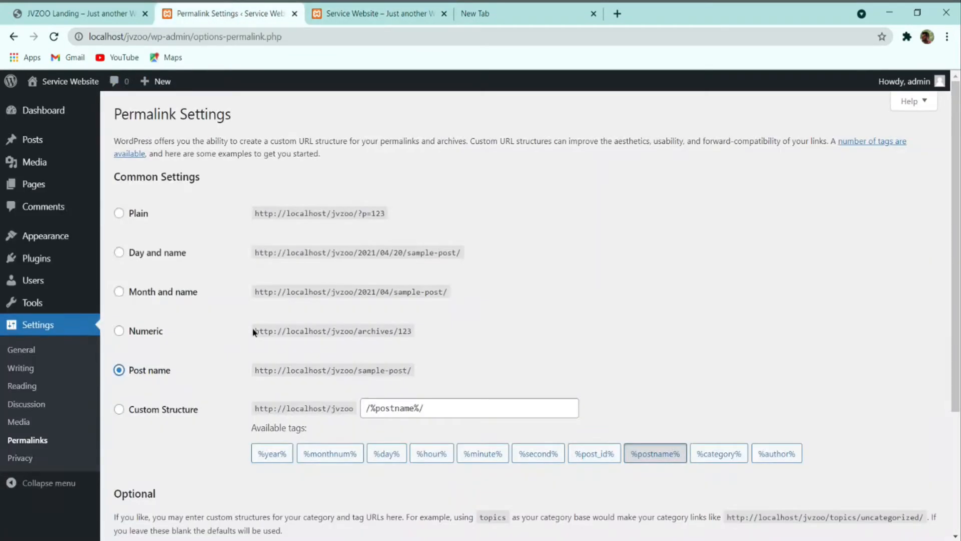
left_click(384, 10)
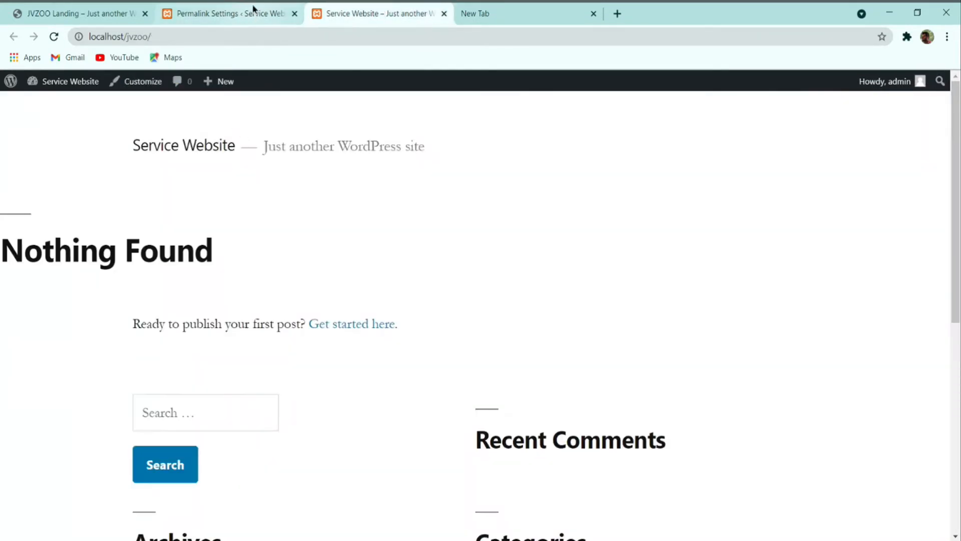
left_click(80, 12)
left_click(770, 110)
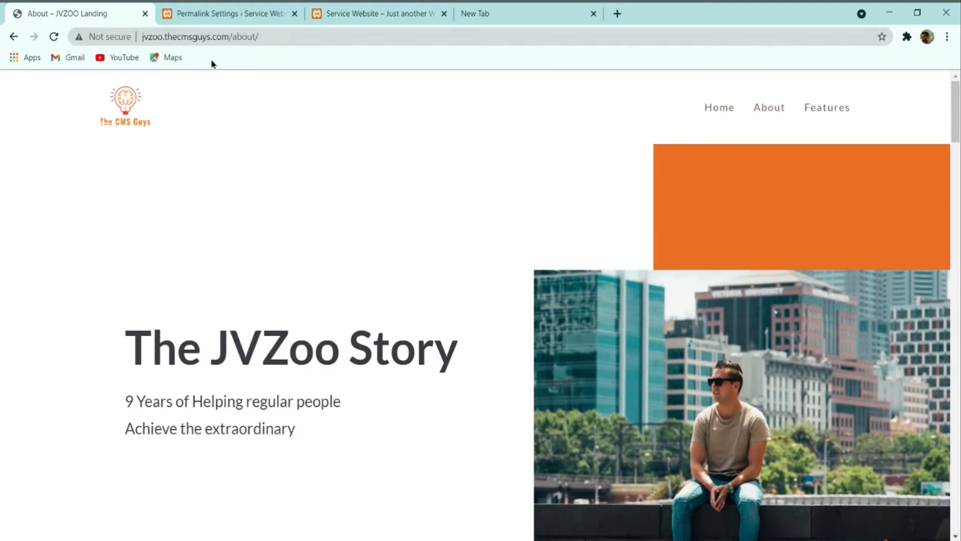
left_click(225, 14)
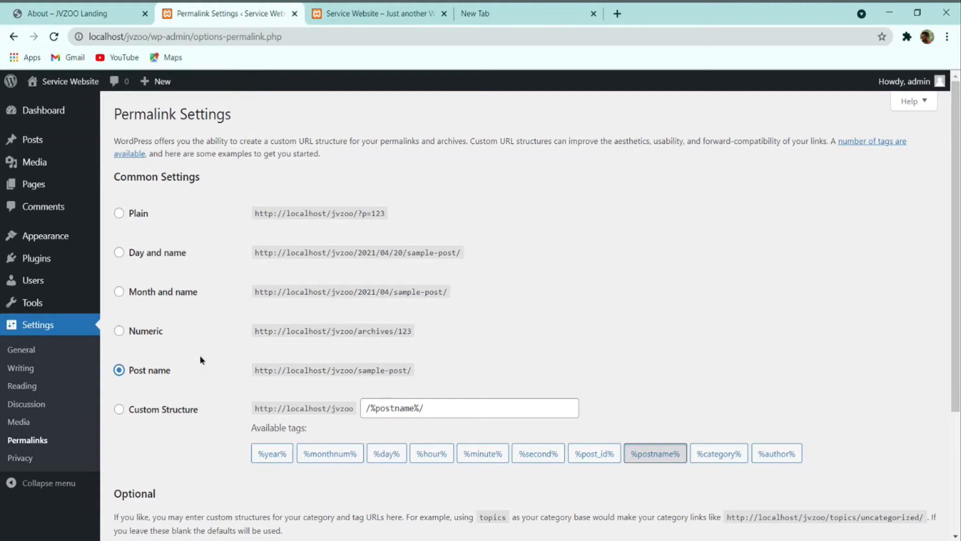
scroll(170, 376, "down", 1)
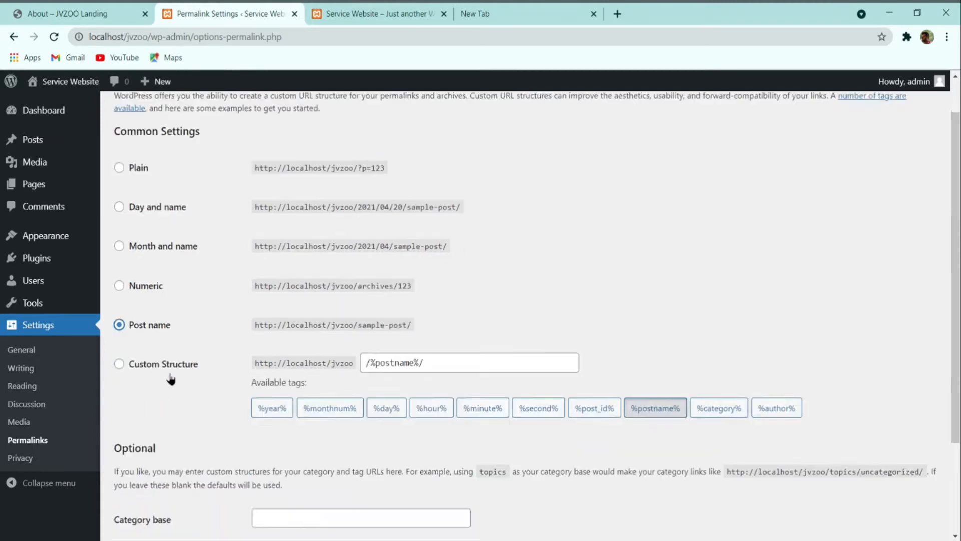
scroll(170, 379, "down", 3)
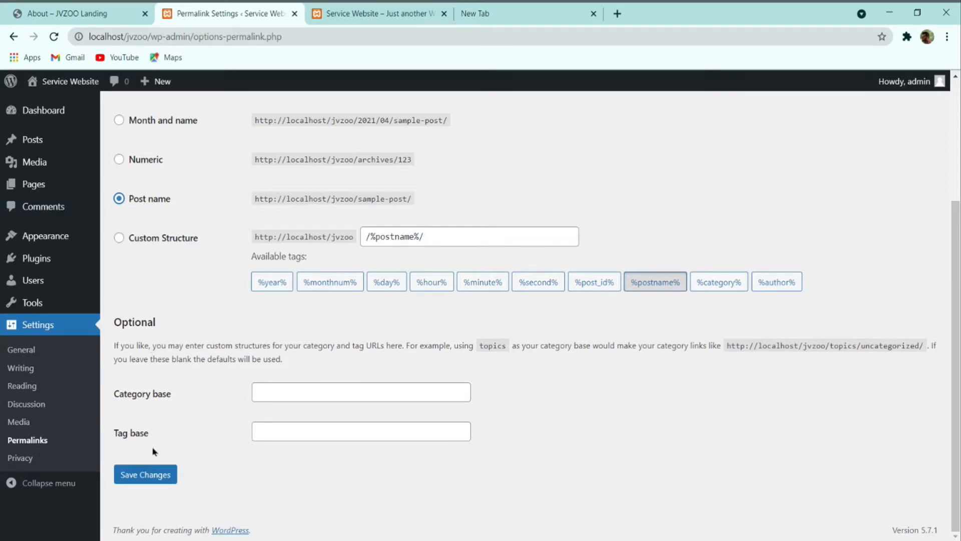
left_click(142, 478)
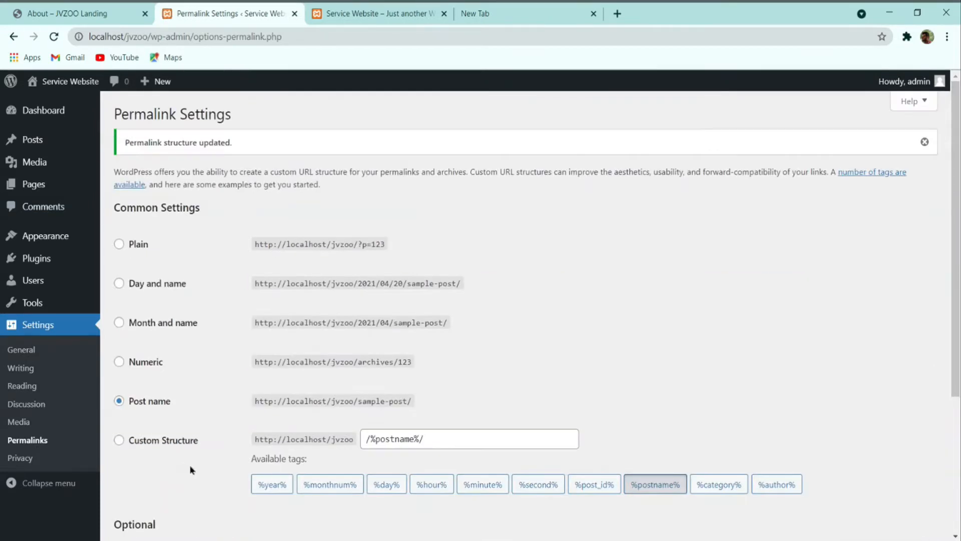
mouse_move(15, 235)
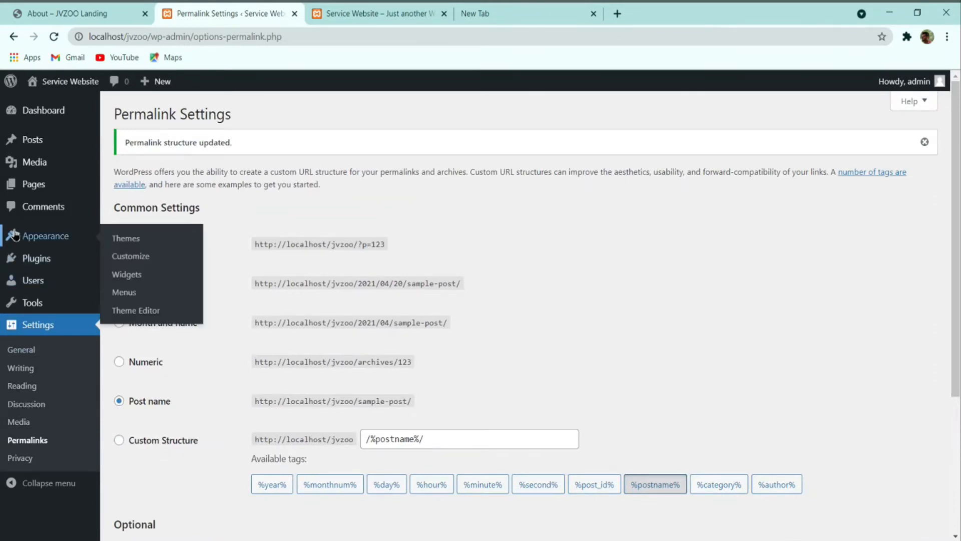
left_click(126, 238)
mouse_move(523, 257)
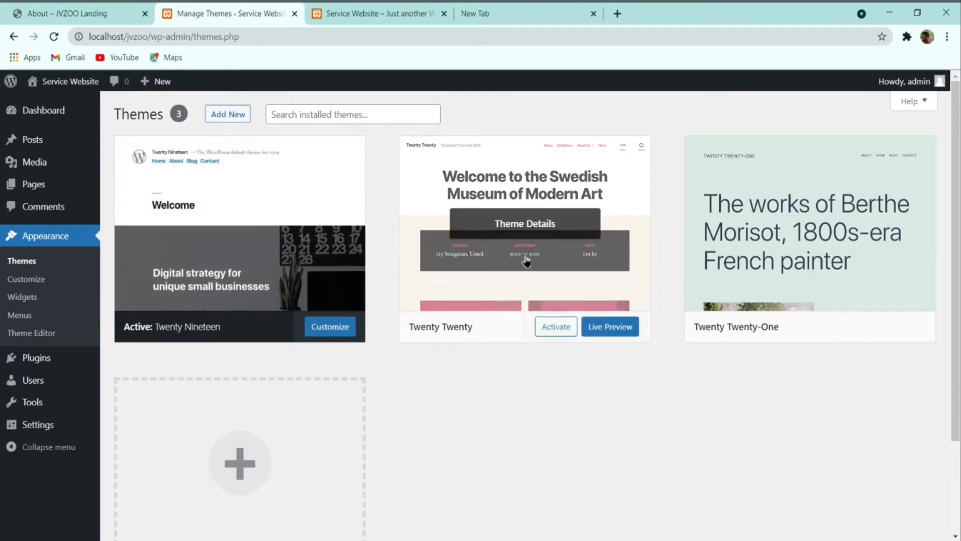
left_click(542, 227)
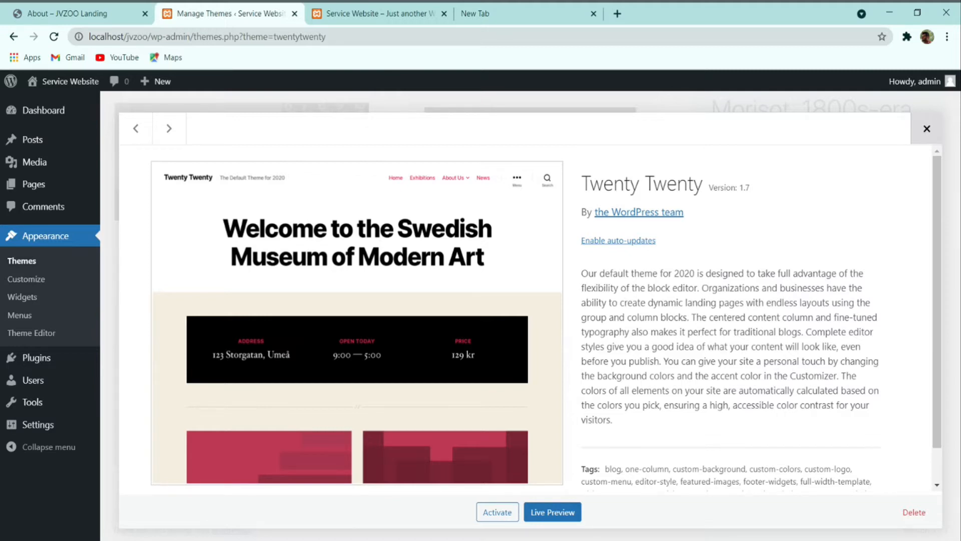
left_click(922, 520)
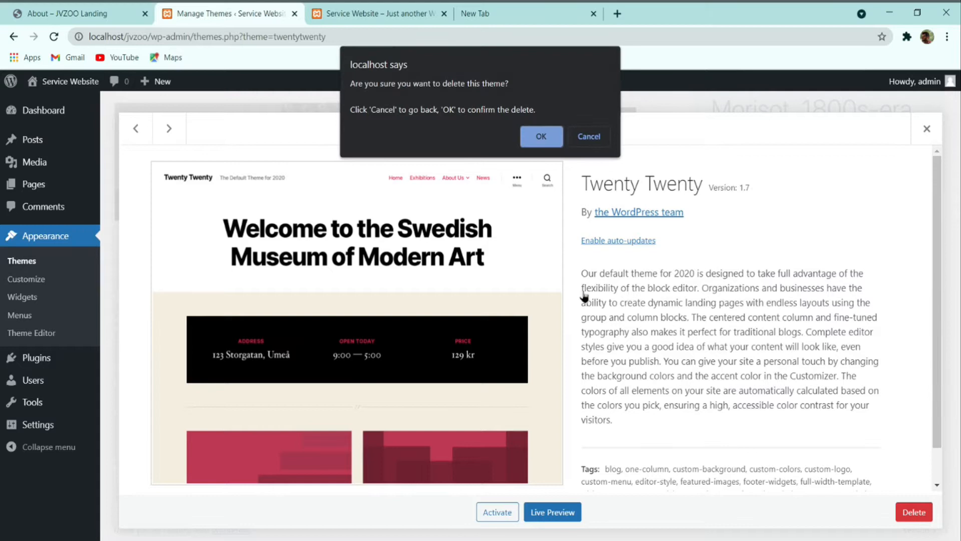
left_click(536, 139)
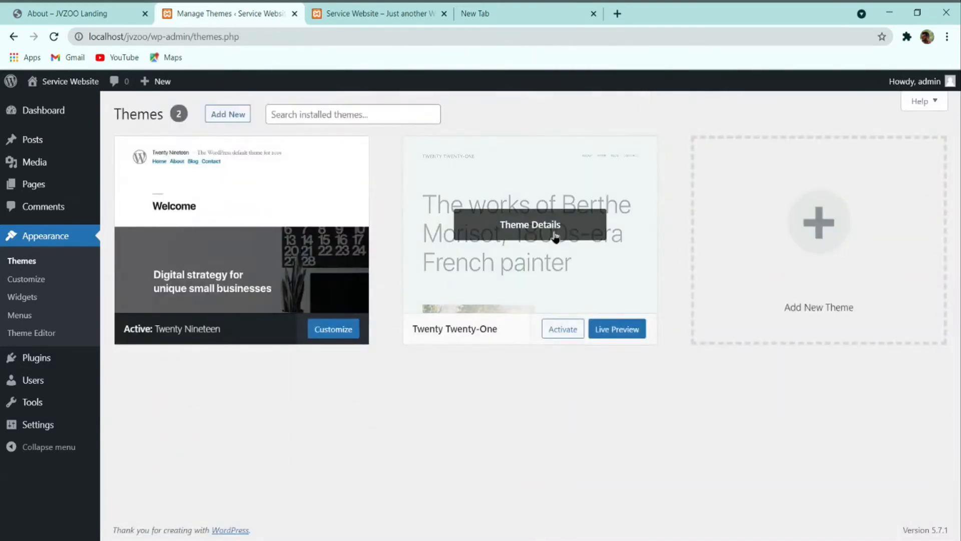
left_click(556, 236)
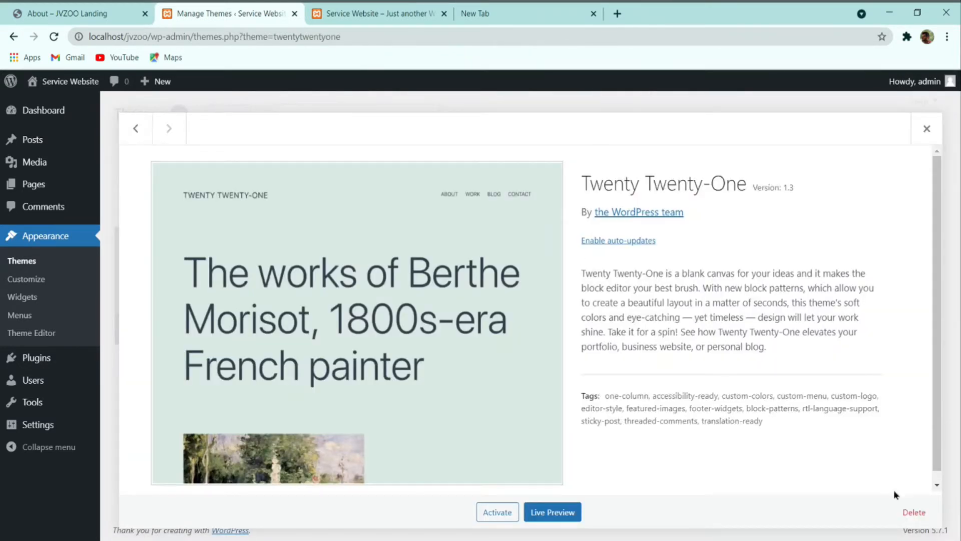
left_click(914, 512)
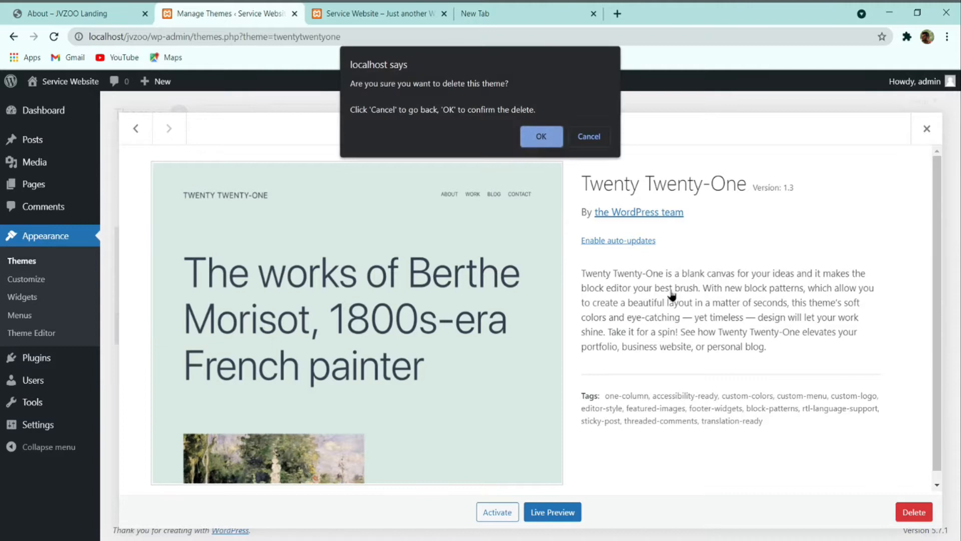
left_click(537, 138)
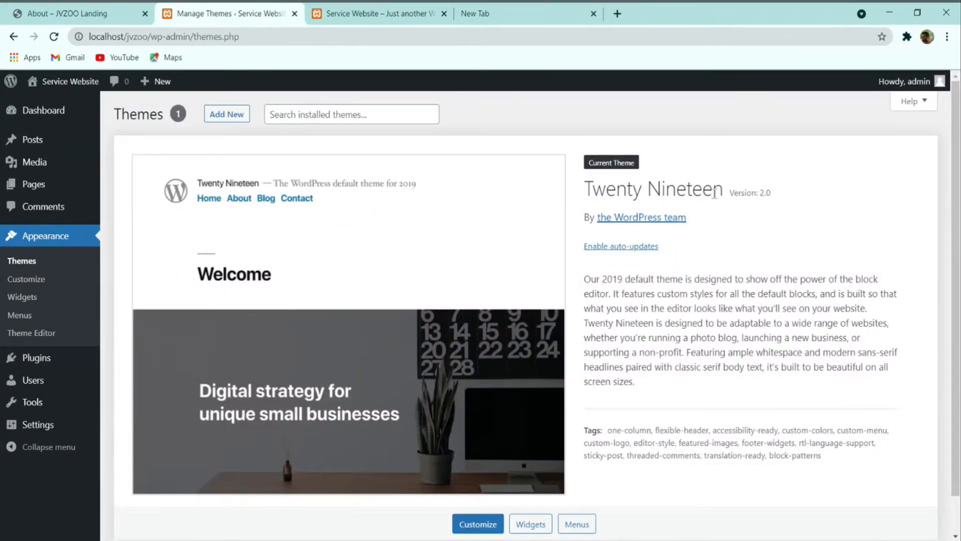
scroll(626, 281, "down", 1)
scroll(551, 336, "up", 1)
Step: Search the theme catalogue for 'ocean', then install and activate OceanWP
left_click(233, 121)
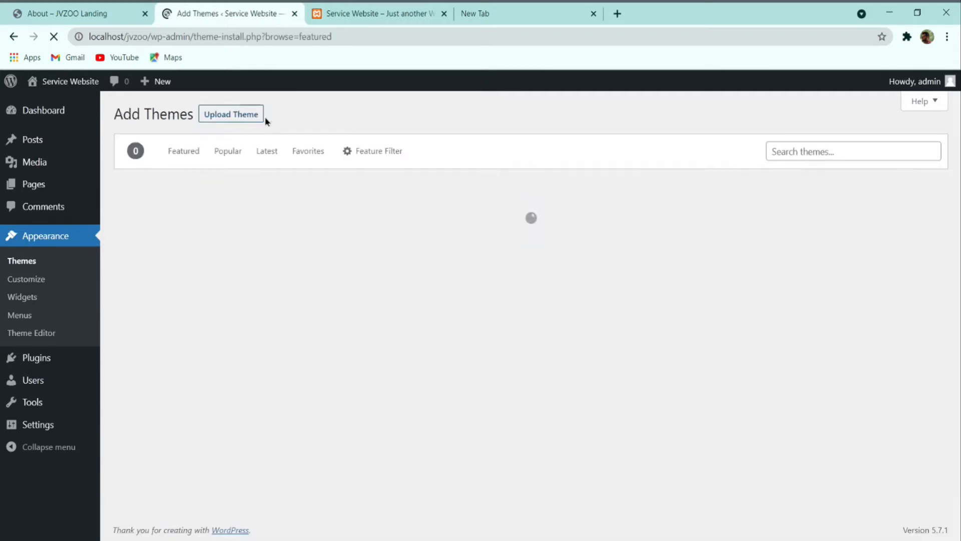
left_click(816, 149)
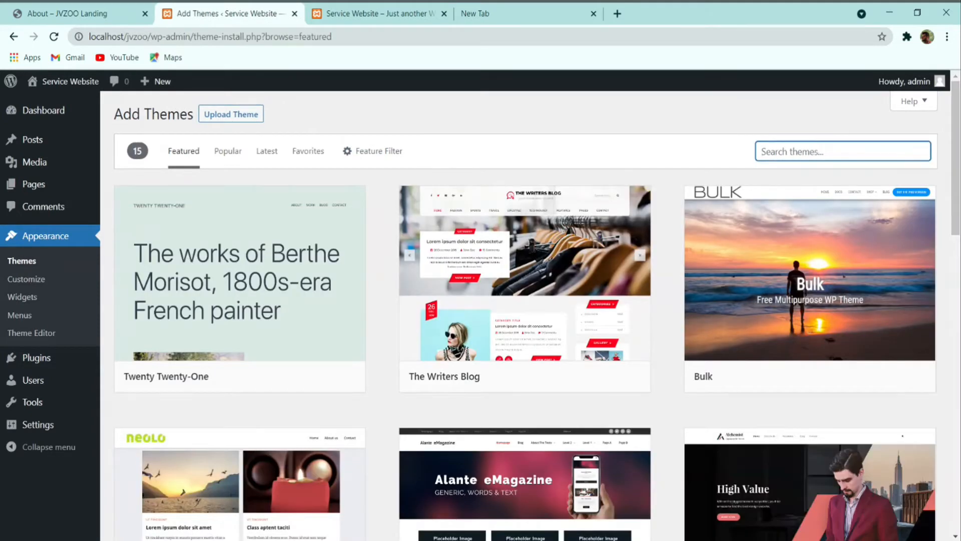
type("ocean wp")
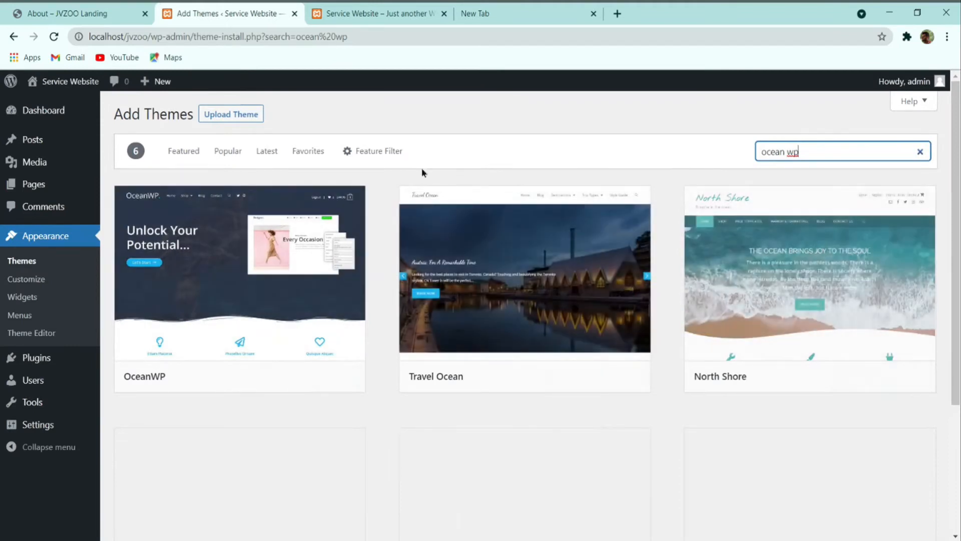
scroll(633, 241, "down", 4)
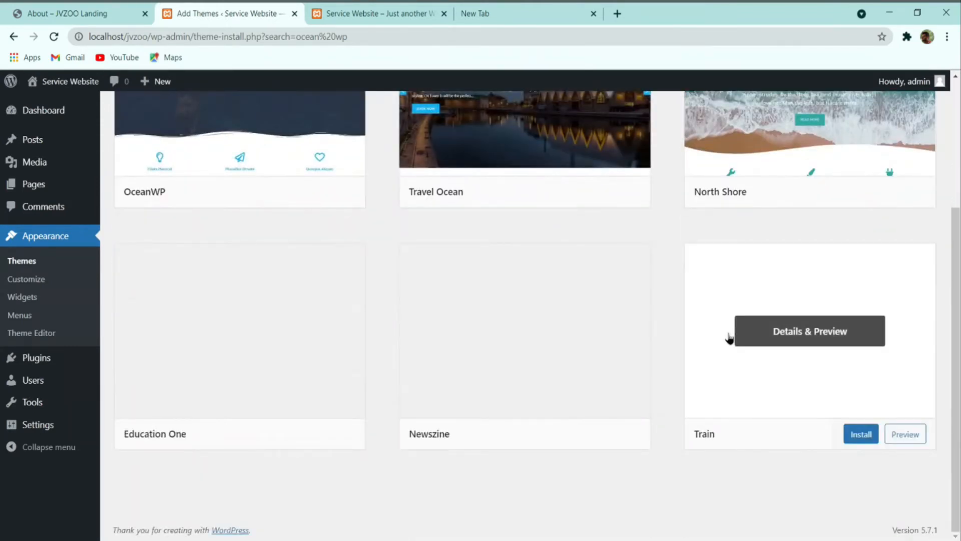
scroll(729, 339, "up", 4)
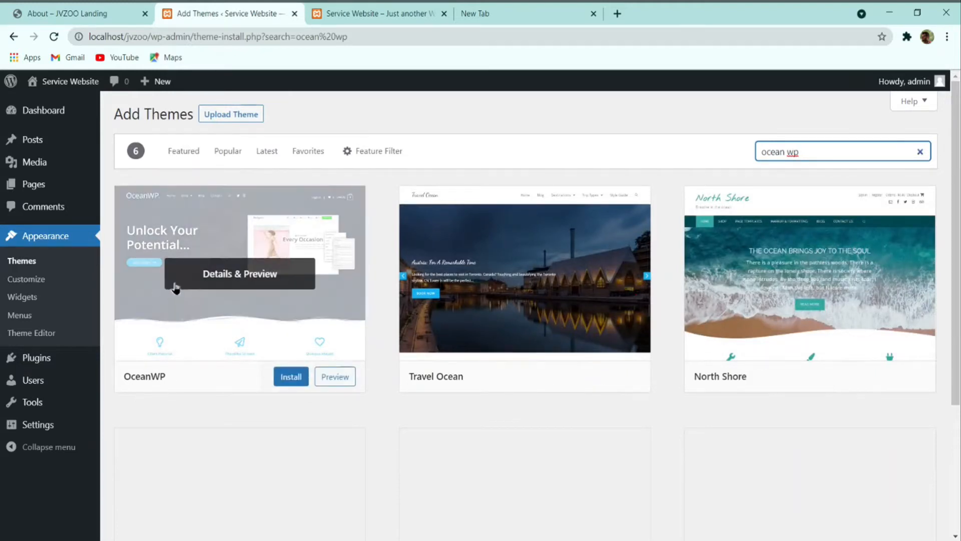
left_click(284, 376)
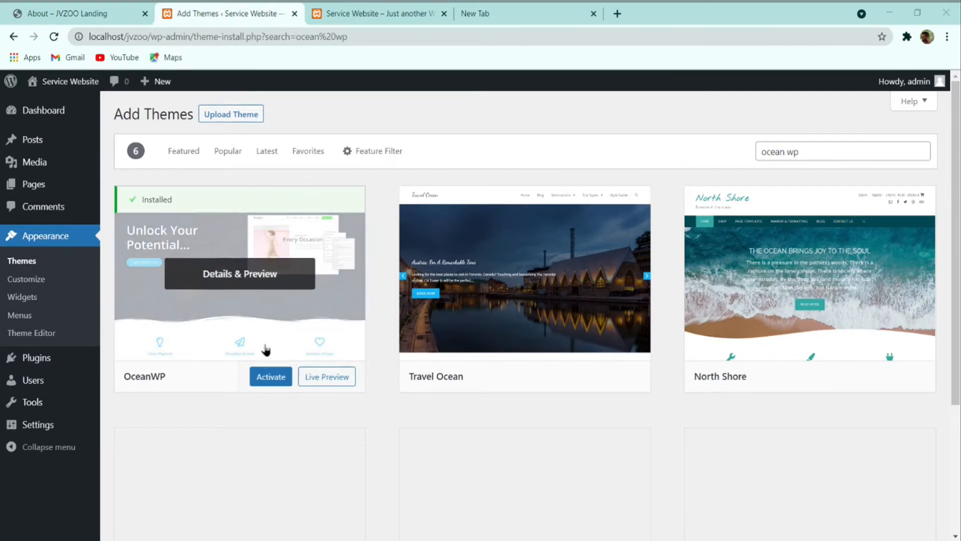
left_click(275, 382)
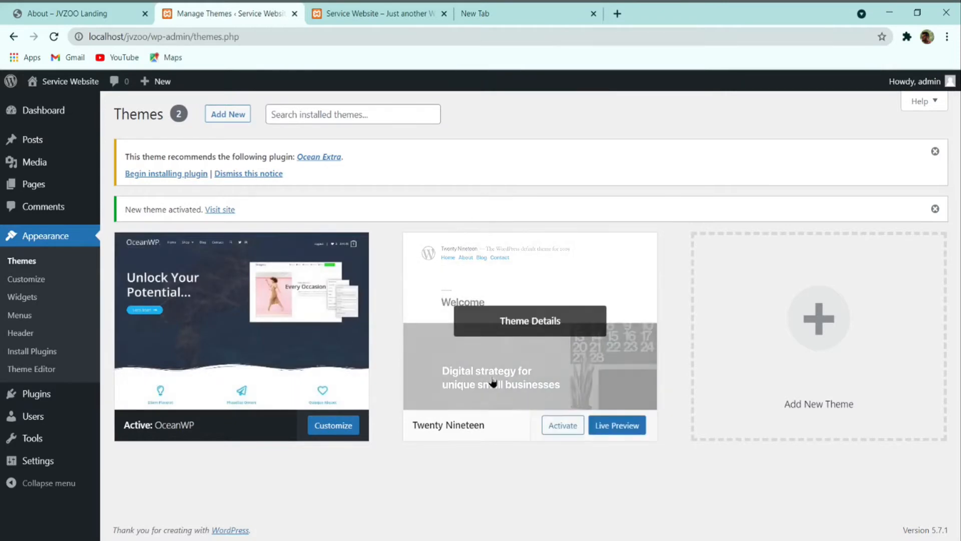
left_click(545, 334)
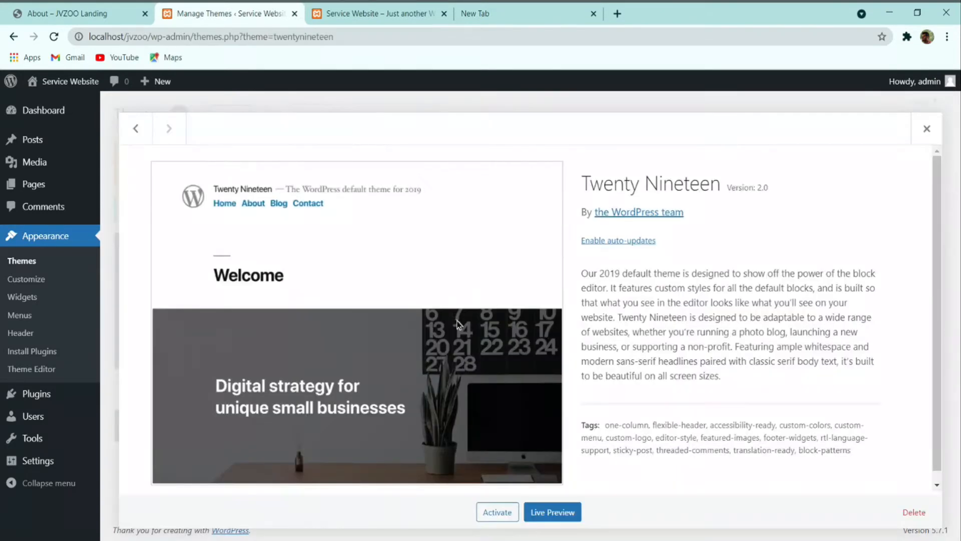
Step: Delete the Twenty Nineteen theme and install the recommended Ocean Extra plugin
left_click(907, 513)
left_click(535, 141)
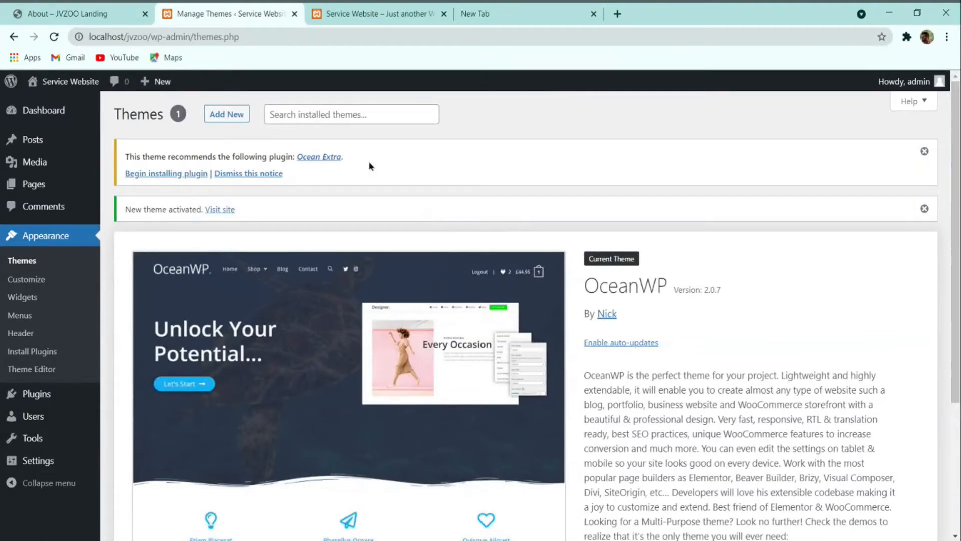
left_click(164, 175)
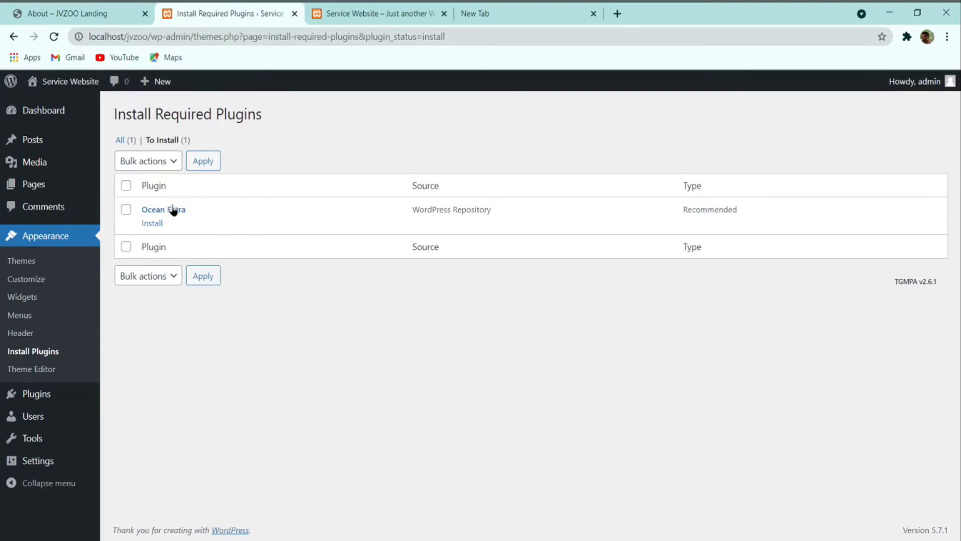
left_click(154, 225)
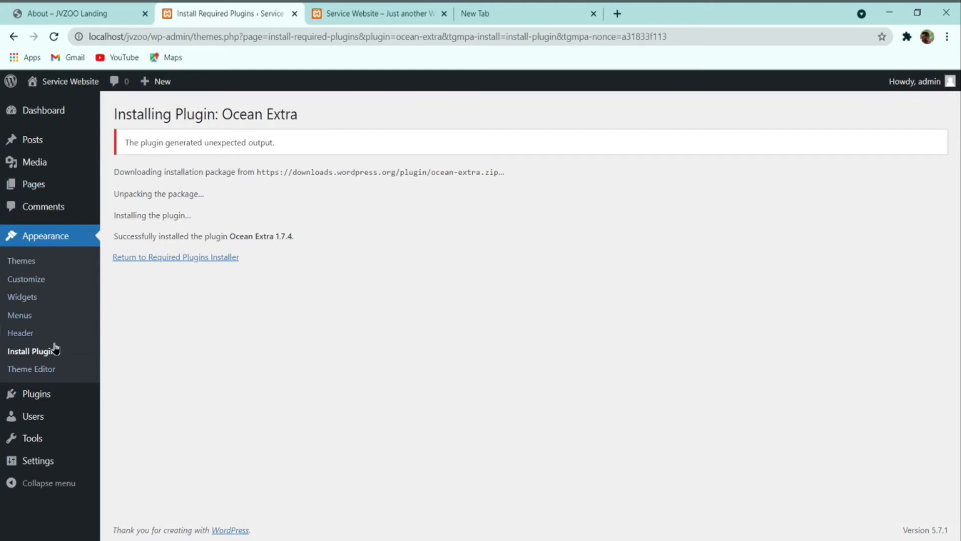
mouse_move(36, 398)
left_click(134, 414)
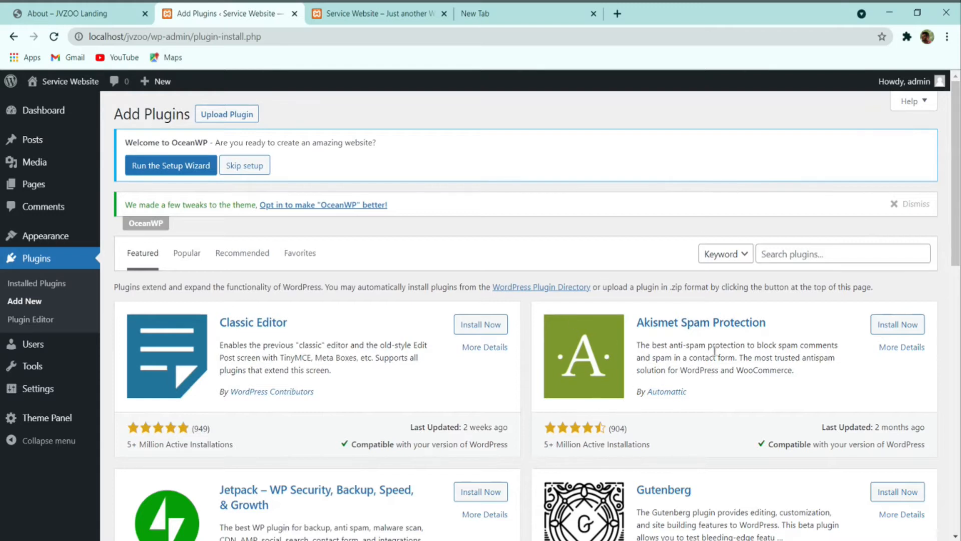
Step: Install Elementor, Essential Addons, Header Footer & Blocks Template and ElementsKit from a plugin search
left_click(822, 256)
type("elementor")
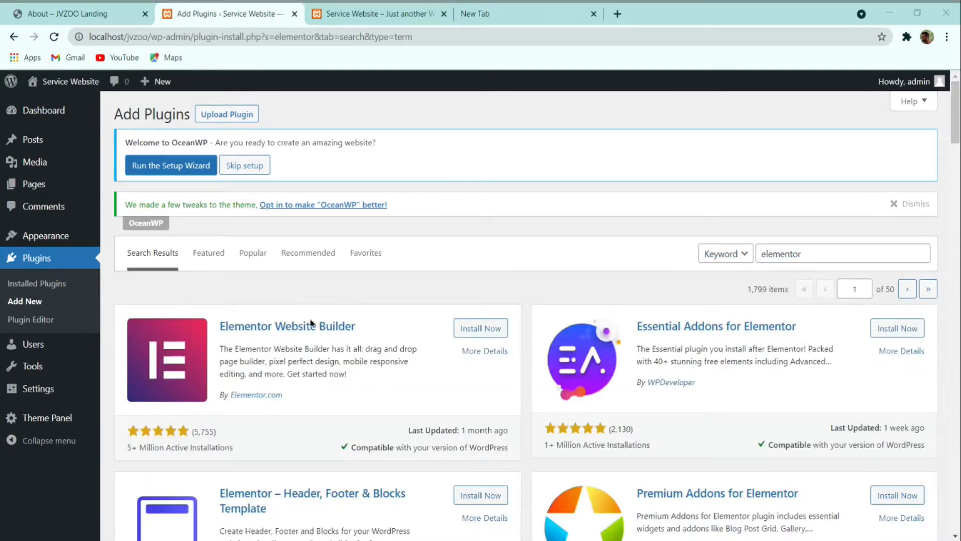
left_click(487, 330)
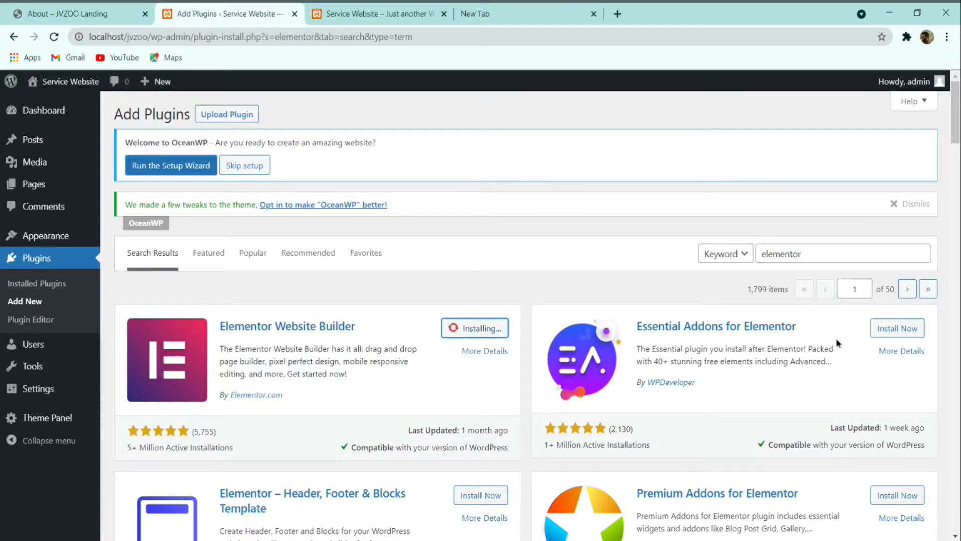
left_click(896, 328)
scroll(539, 277, "down", 4)
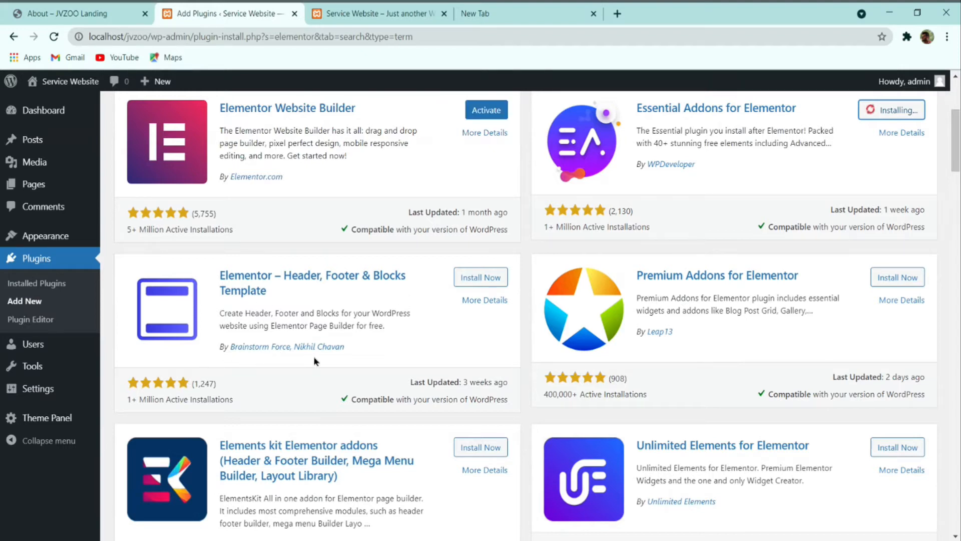
left_click(476, 277)
scroll(302, 390, "down", 4)
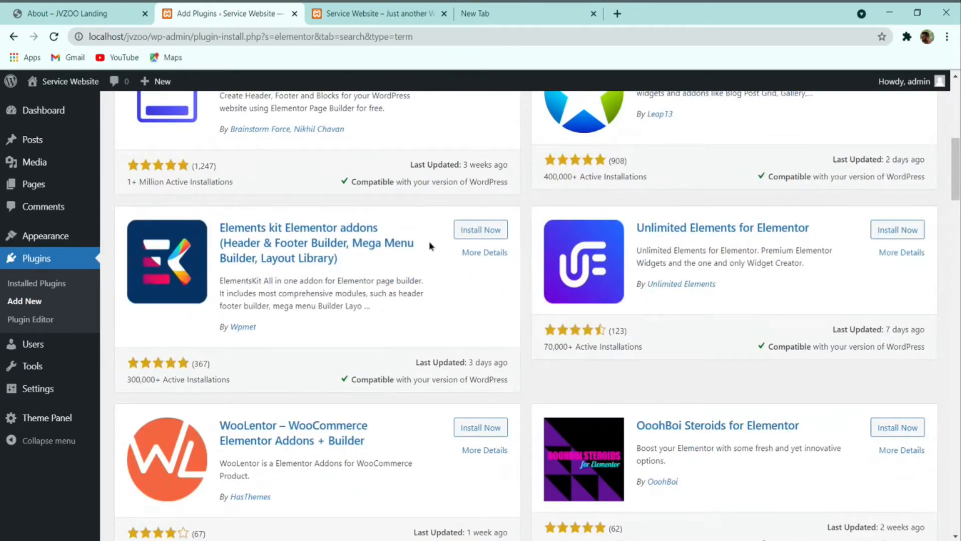
scroll(398, 257, "up", 4)
left_click(481, 447)
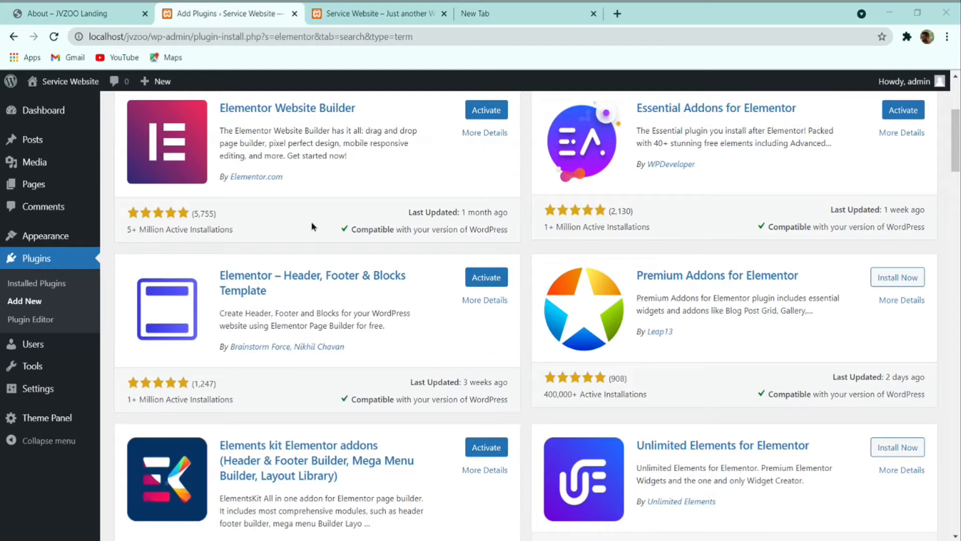
Step: Open Installed Plugins to check the five installed plugins
scroll(437, 274, "up", 5)
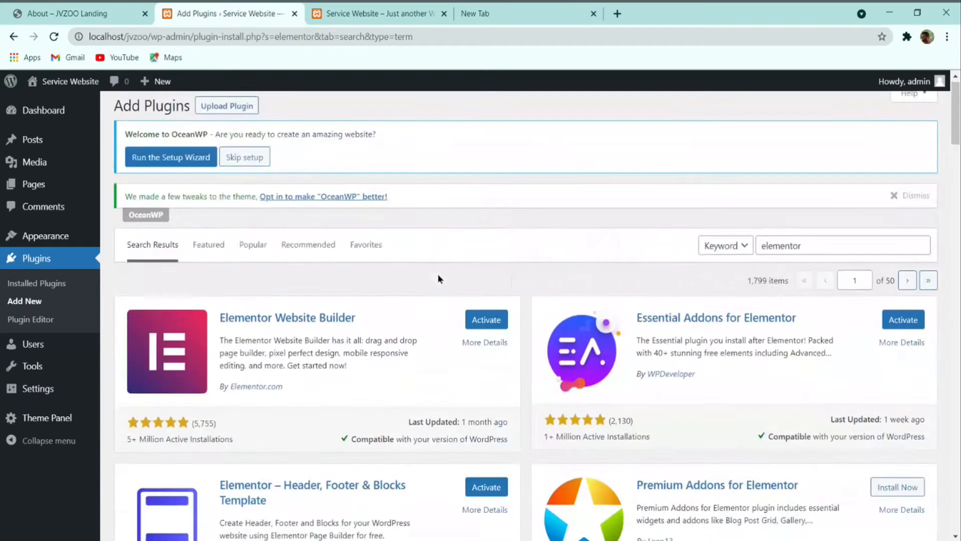
left_click(49, 290)
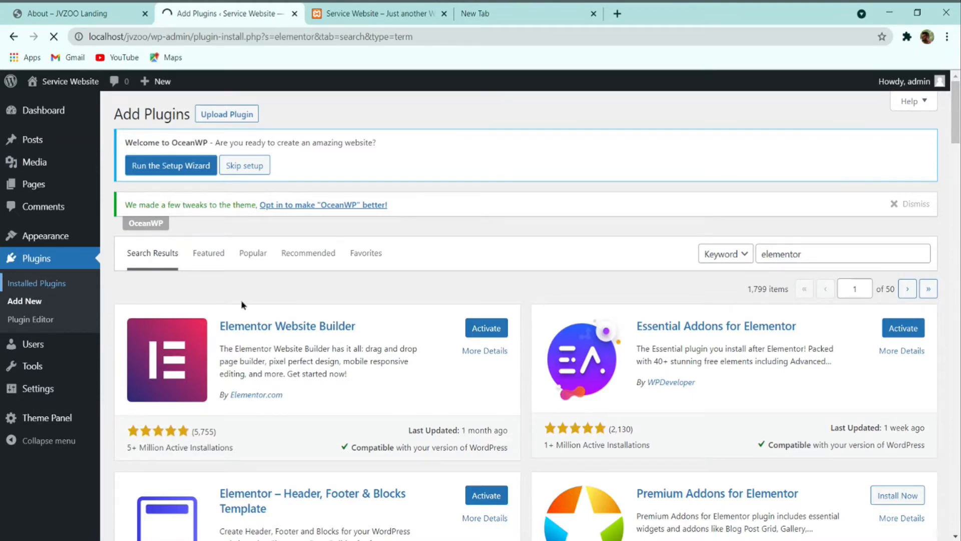
scroll(344, 176, "down", 5)
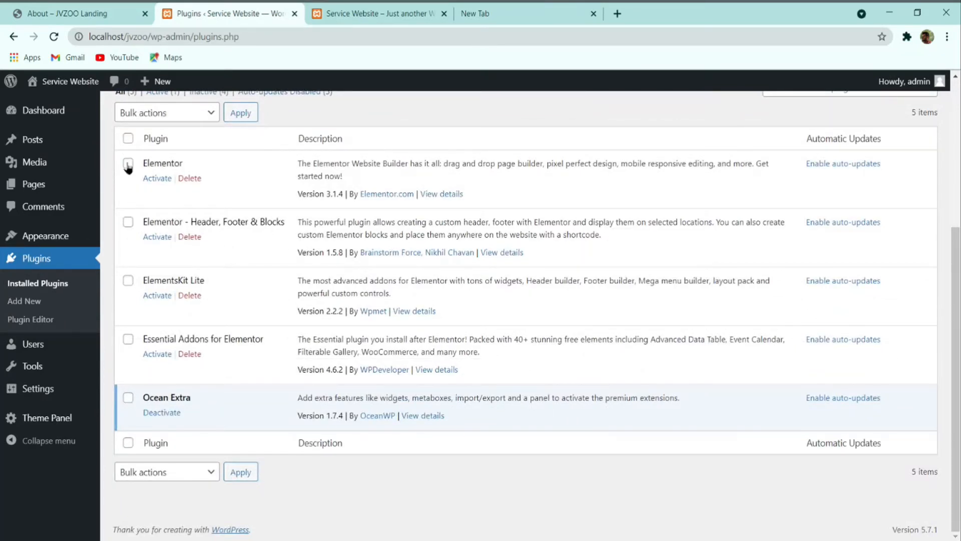
Step: Bulk-activate every installed plugin except Ocean Extra
left_click(129, 140)
left_click(128, 400)
left_click(167, 118)
left_click(169, 129)
left_click(239, 114)
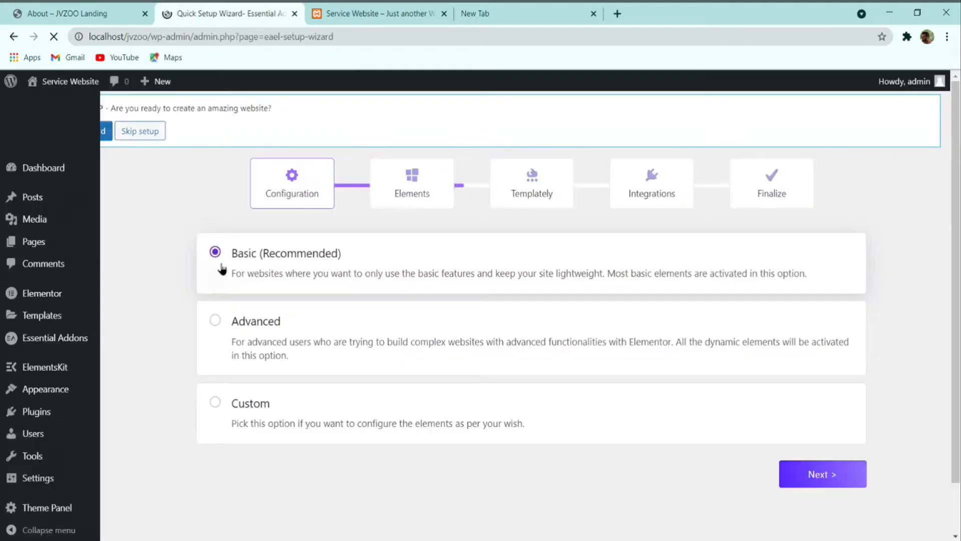
scroll(233, 318, "down", 1)
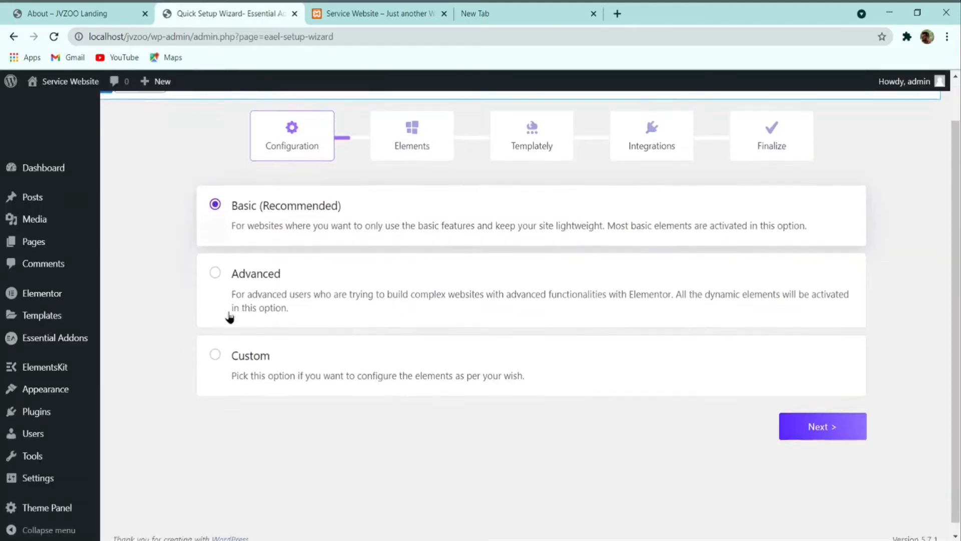
scroll(250, 322, "up", 1)
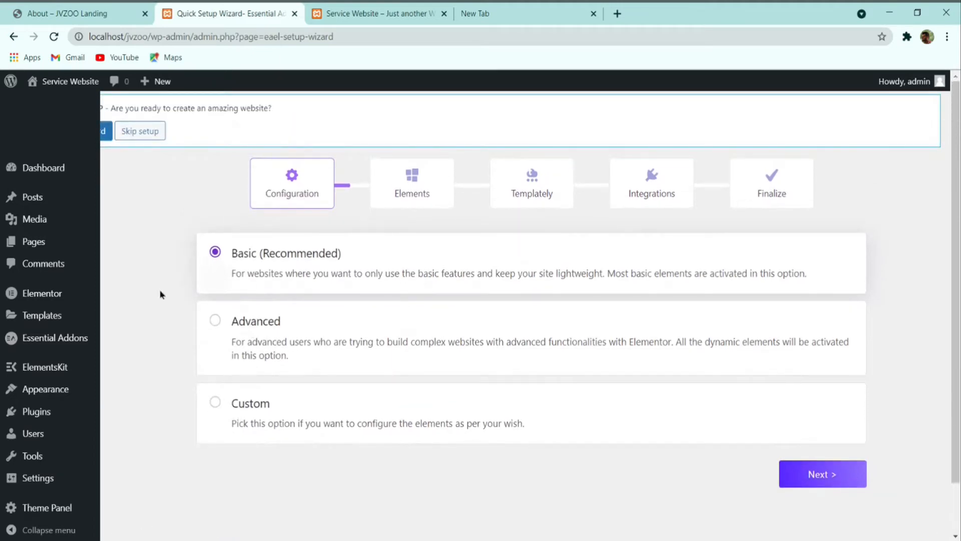
scroll(177, 267, "down", 1)
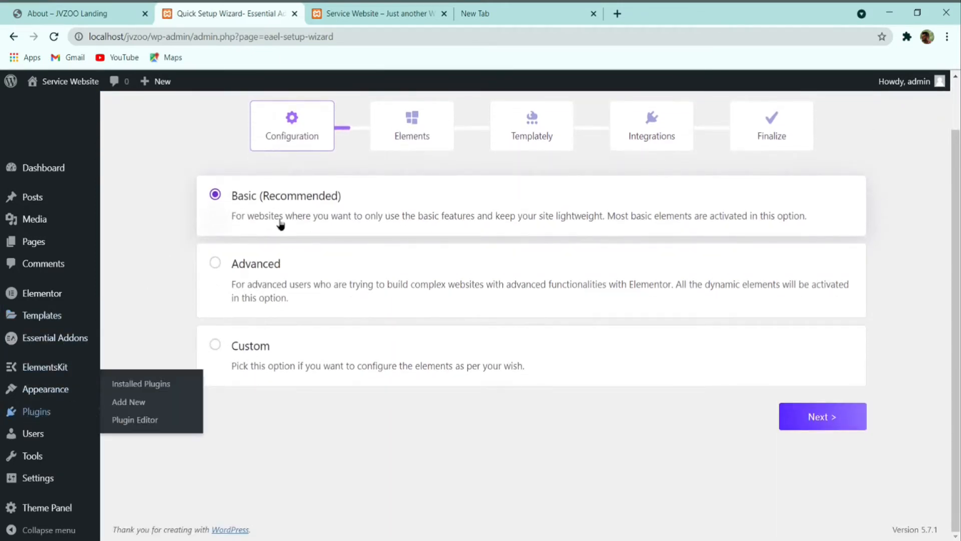
scroll(353, 147, "up", 1)
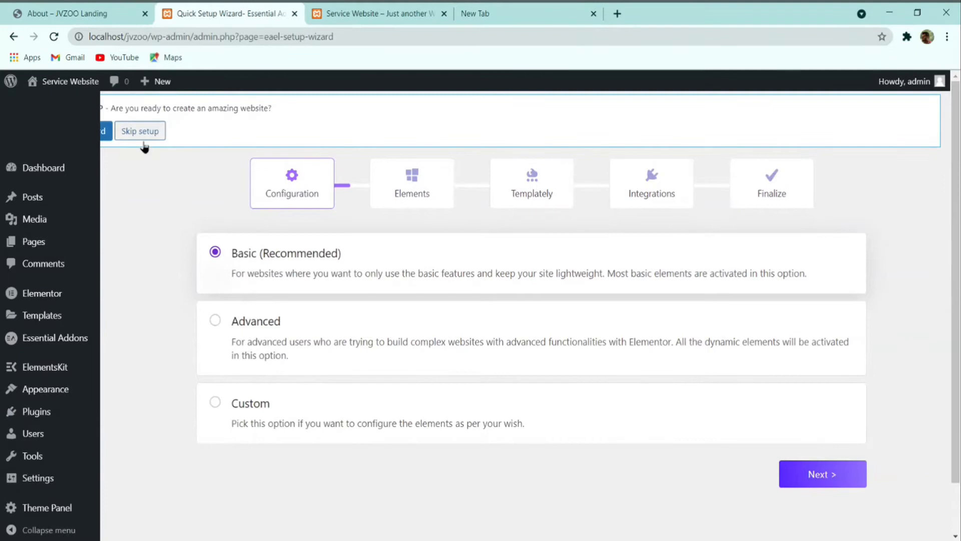
Step: Dismiss the OceanWP tweaks and Essential Addons notices, then launch the OceanWP setup wizard
mouse_move(25, 418)
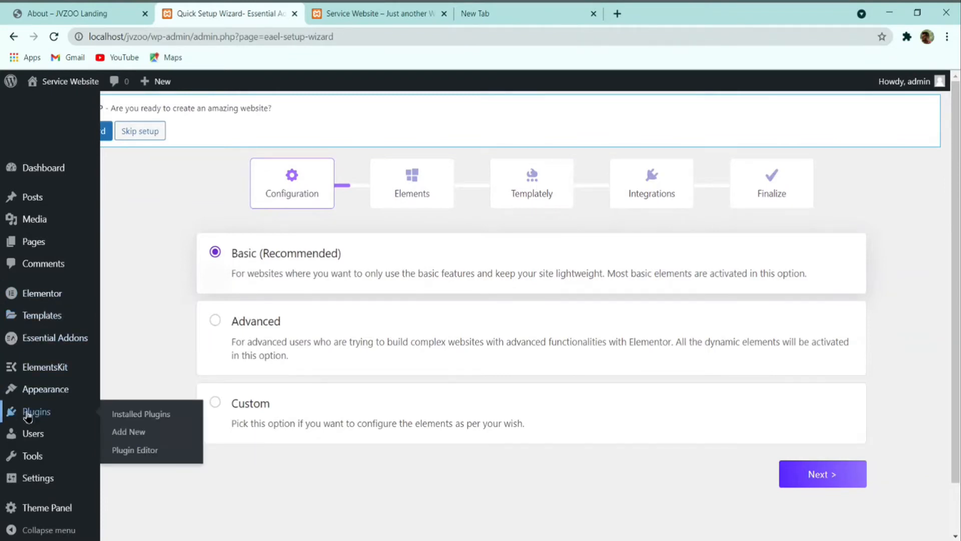
left_click(120, 420)
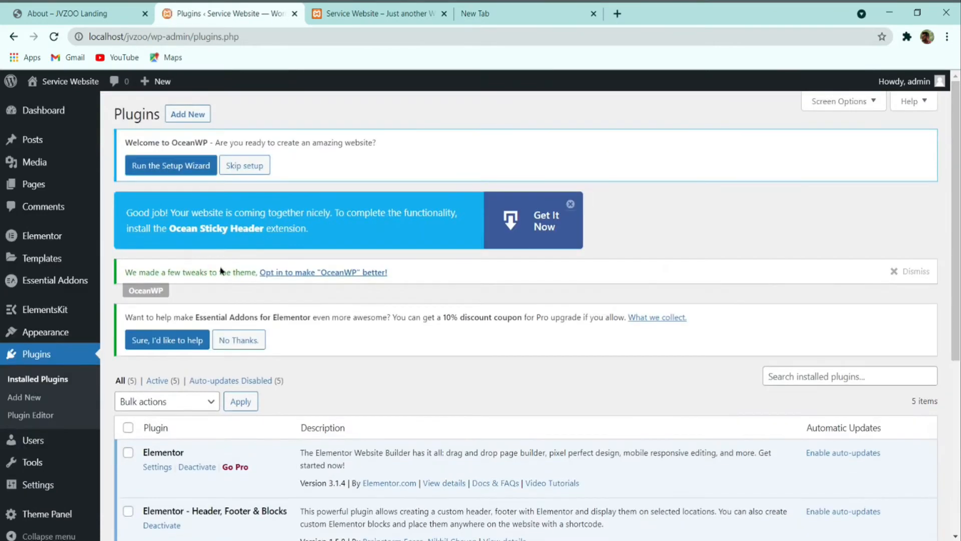
scroll(284, 312, "down", 6)
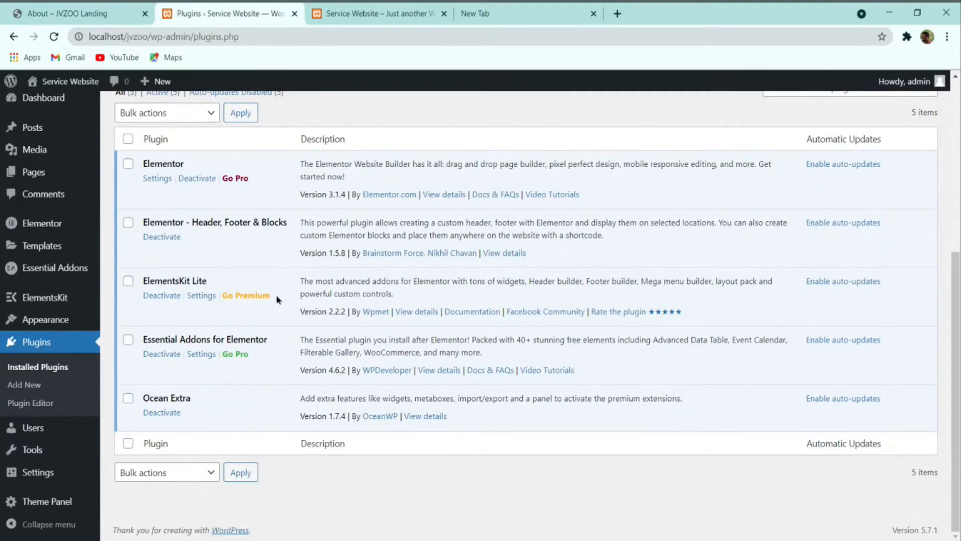
scroll(301, 308, "up", 6)
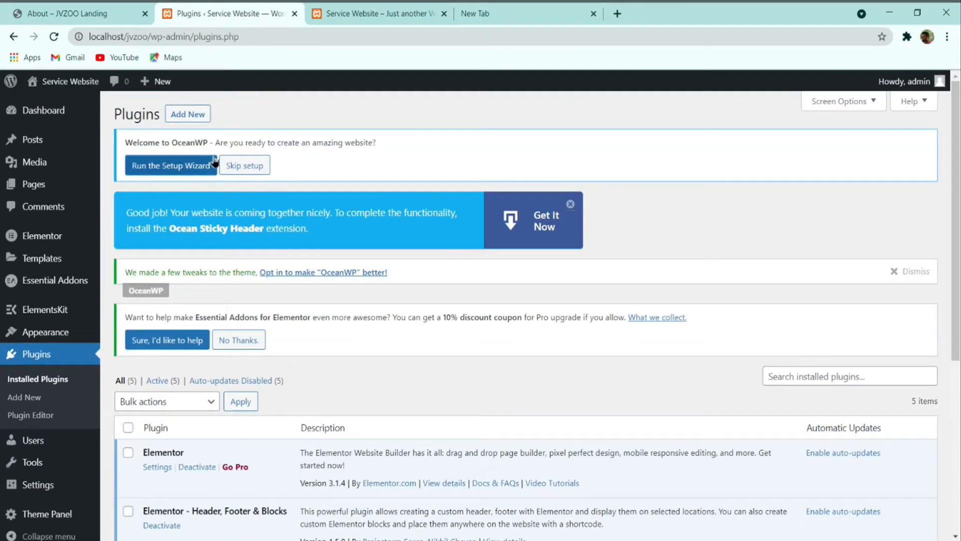
left_click(573, 207)
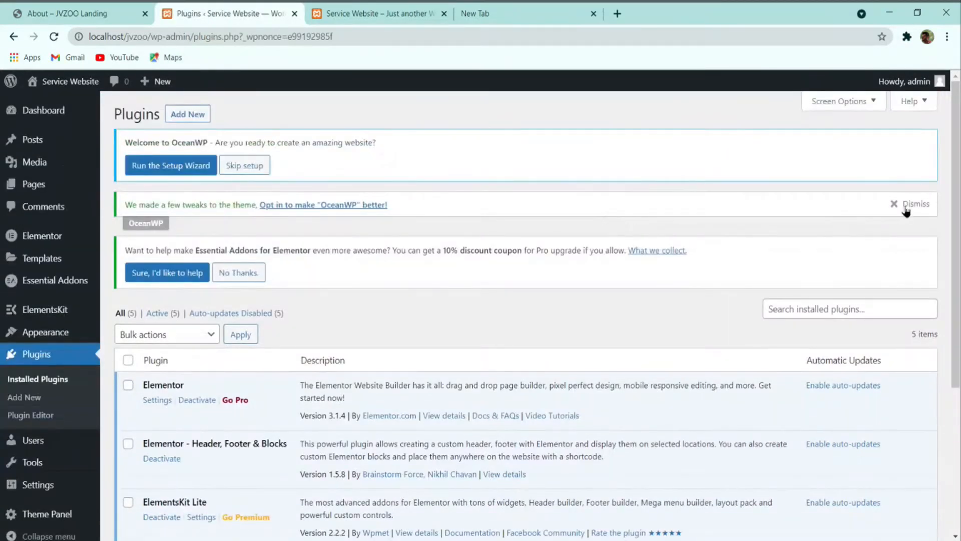
left_click(905, 206)
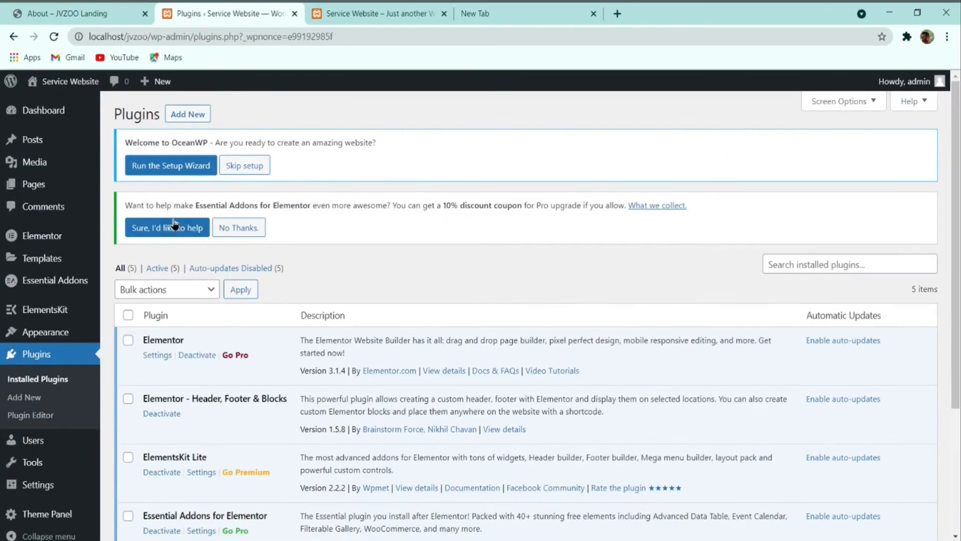
left_click(249, 228)
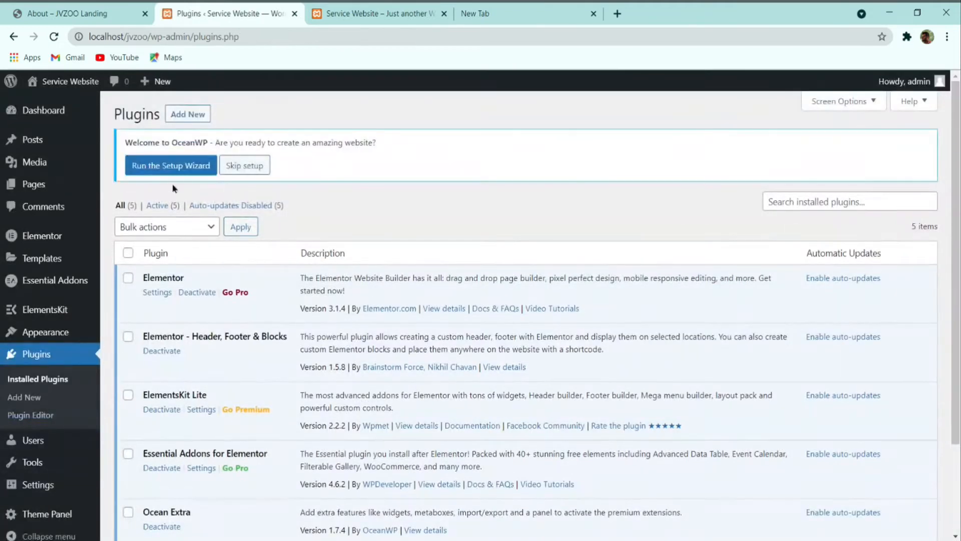
left_click(181, 170)
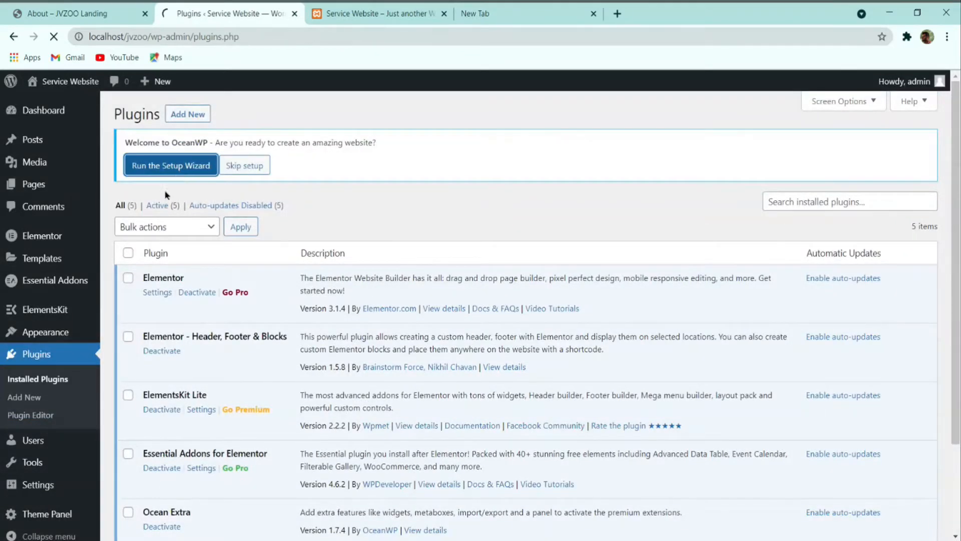
scroll(281, 225, "down", 2)
Step: Start the OceanWP wizard and skip the demo template selection
left_click(470, 464)
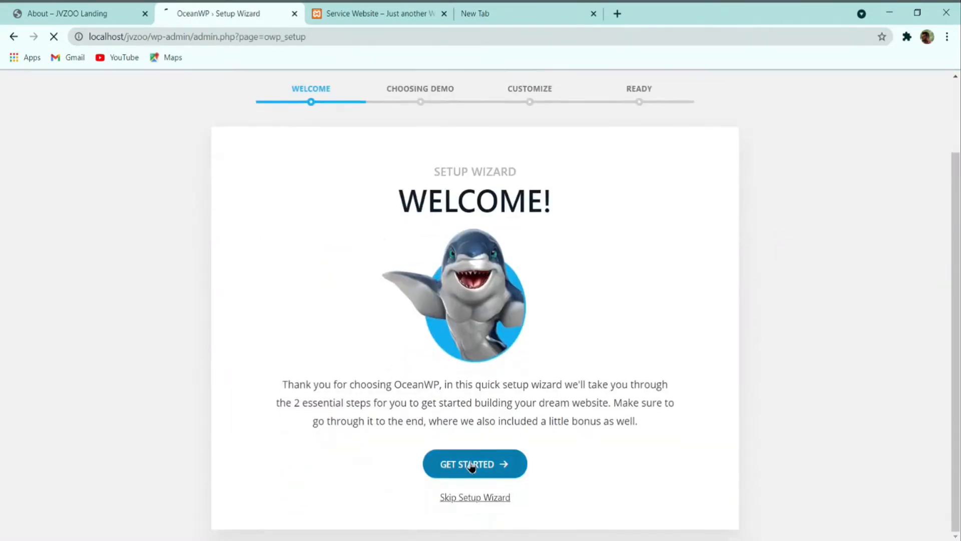
scroll(478, 383, "down", 4)
scroll(479, 385, "down", 4)
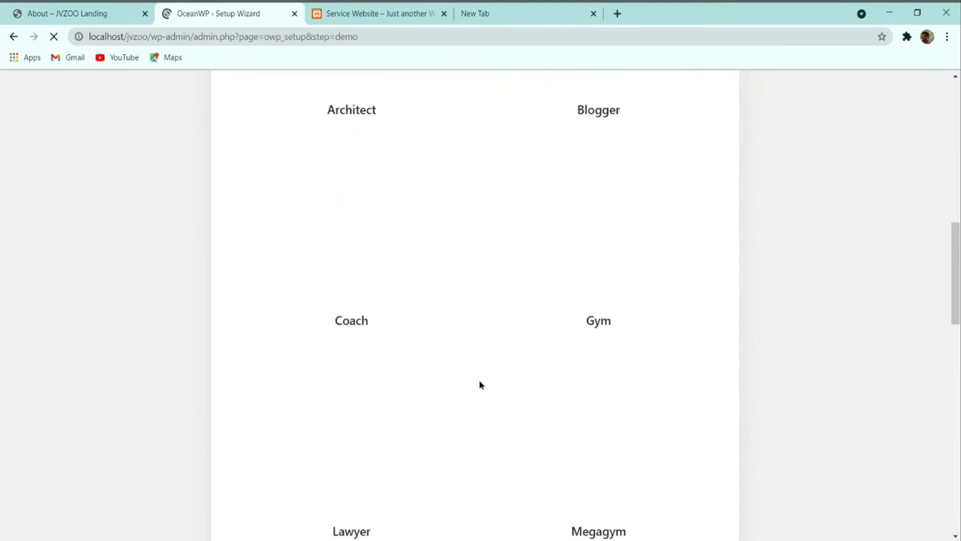
scroll(450, 373, "up", 8)
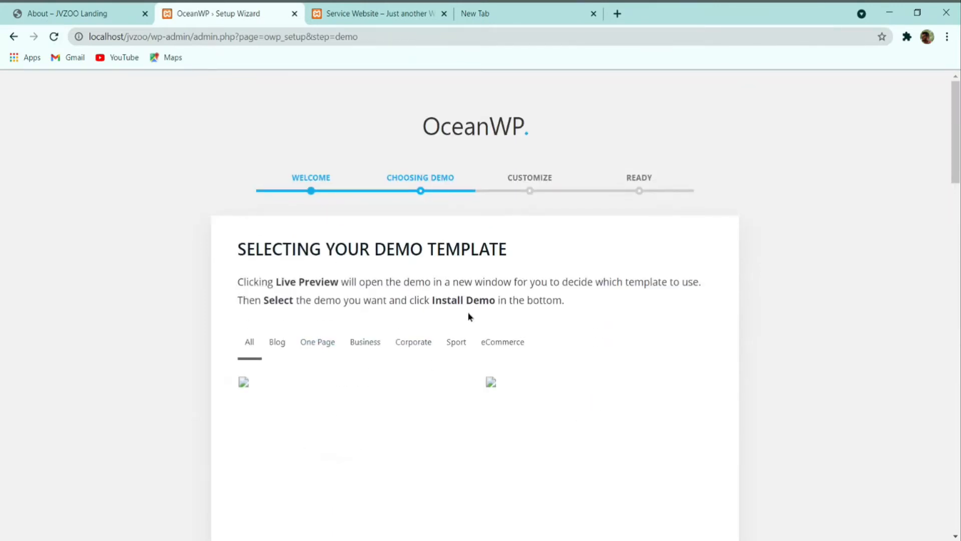
scroll(468, 312, "down", 6)
scroll(301, 306, "up", 7)
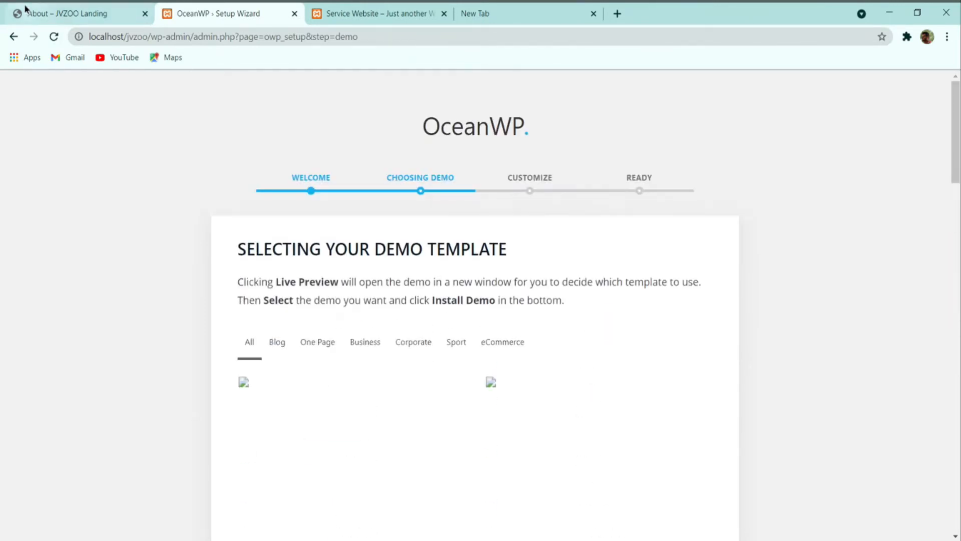
left_click(53, 38)
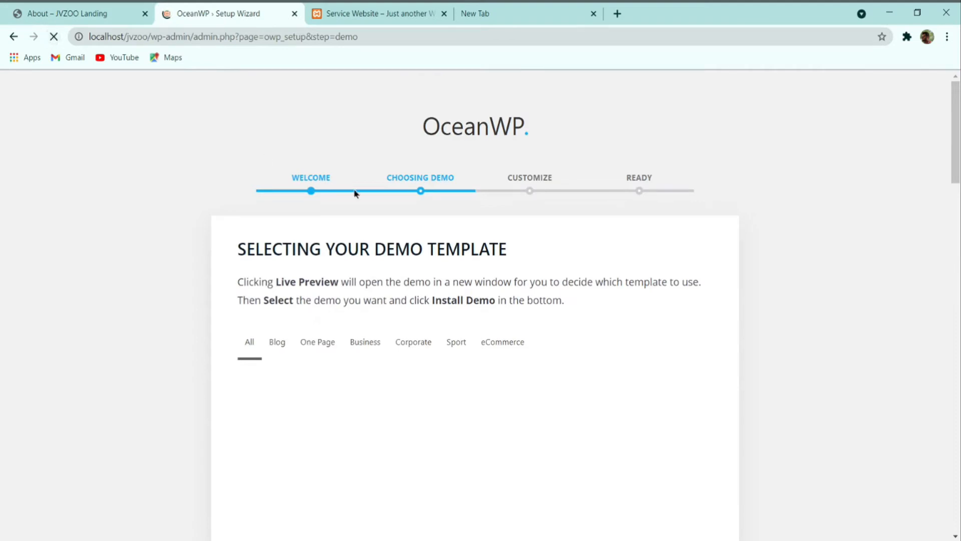
scroll(344, 279, "down", 4)
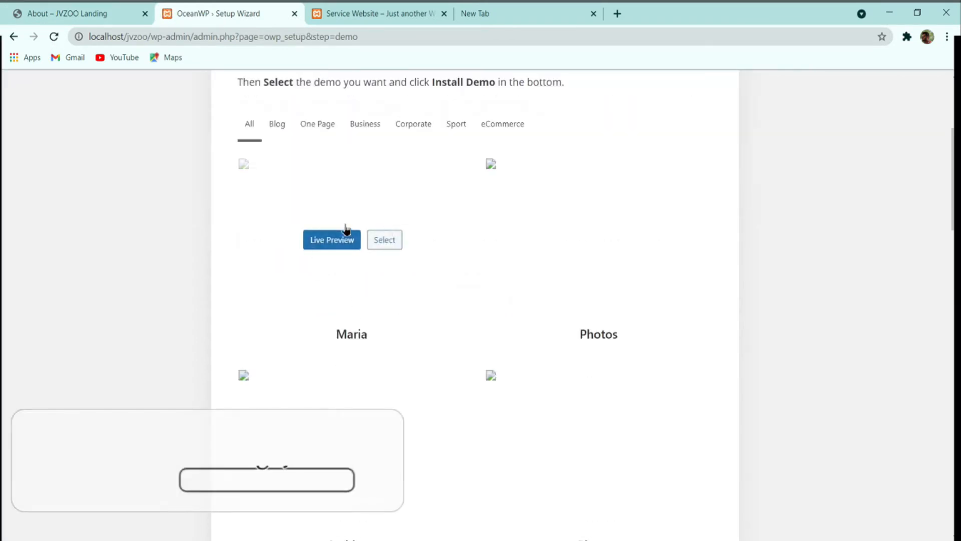
scroll(489, 298, "down", 20)
left_click(516, 487)
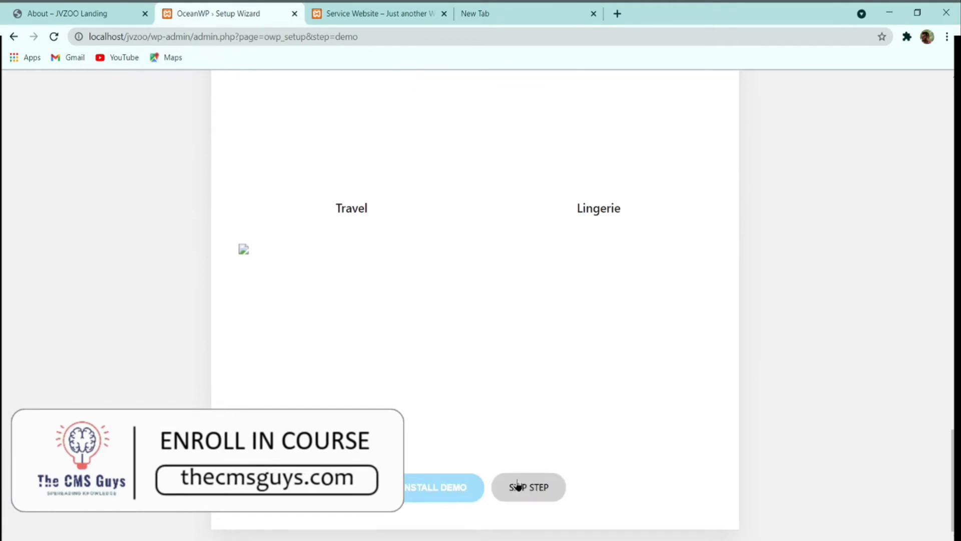
Step: Skip the Customize step and exit the Ready step to the Dashboard
scroll(470, 368, "down", 8)
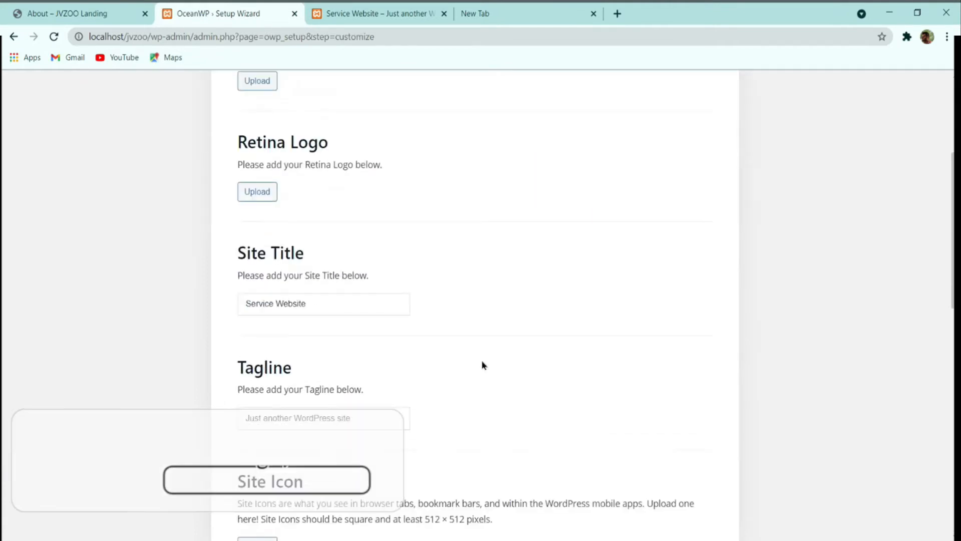
scroll(486, 362, "up", 4)
scroll(477, 319, "up", 5)
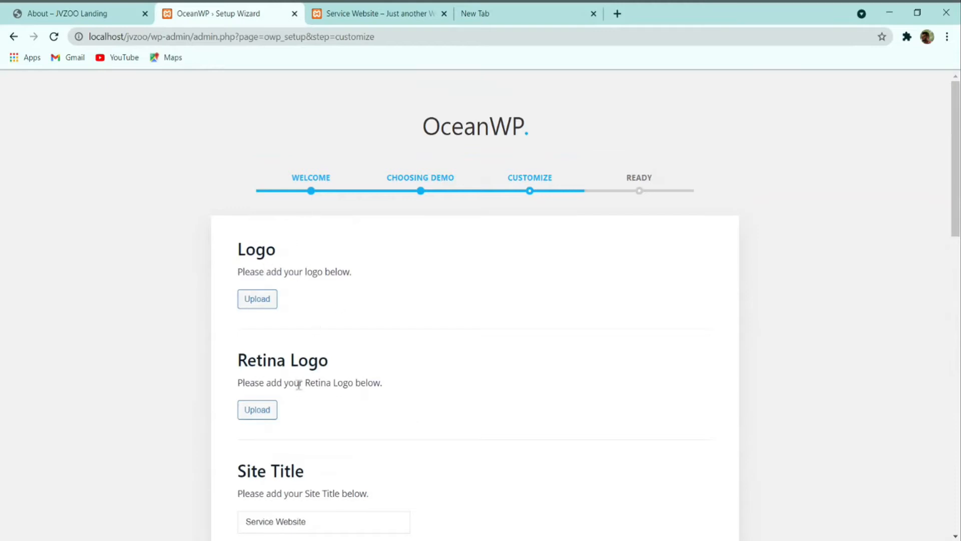
scroll(349, 323, "down", 4)
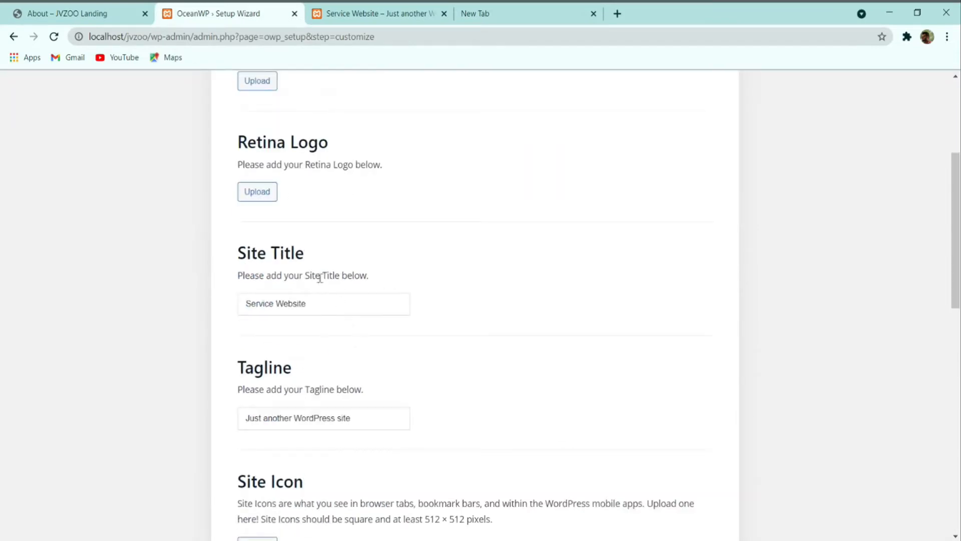
scroll(346, 329, "up", 5)
scroll(503, 288, "down", 15)
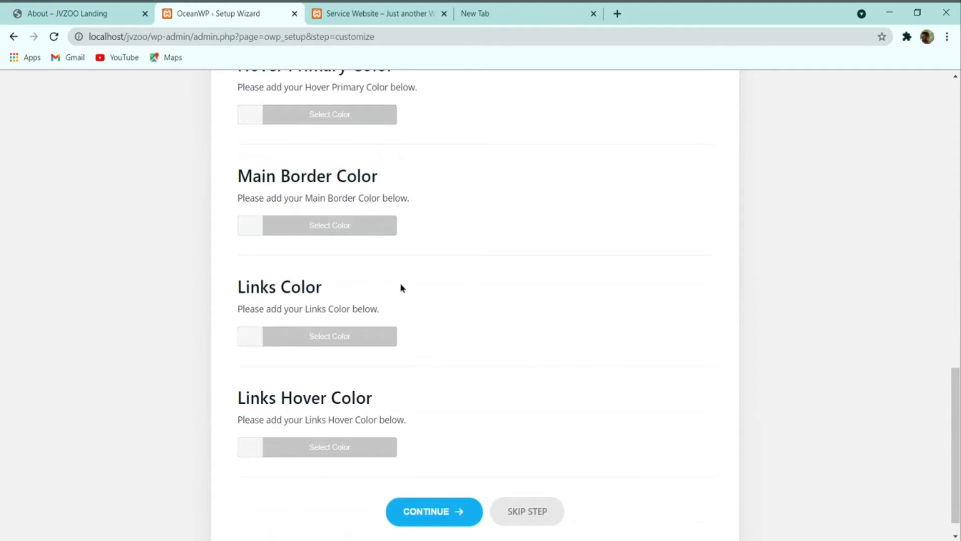
scroll(398, 263, "down", 1)
left_click(510, 487)
scroll(436, 274, "down", 1)
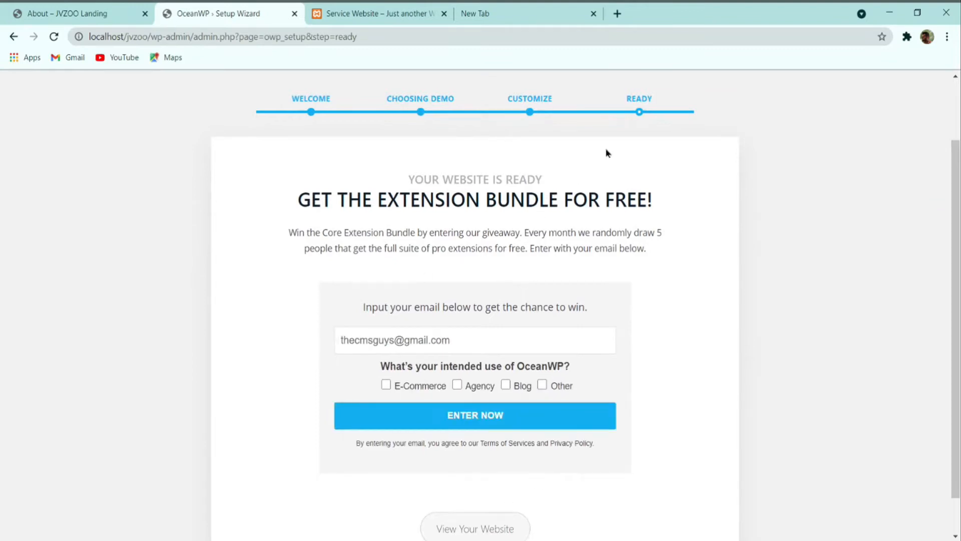
scroll(569, 309, "down", 1)
left_click(486, 487)
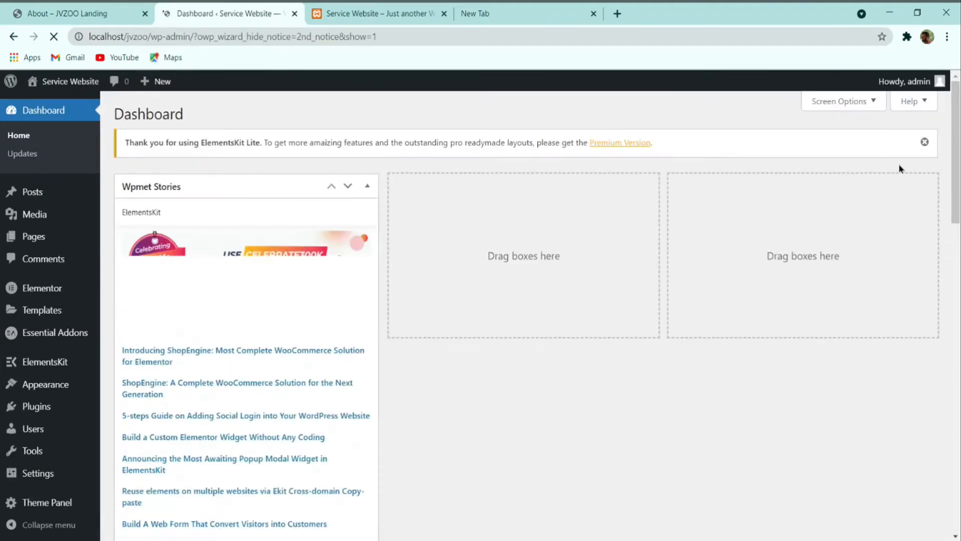
Step: Dismiss the ElementsKit notice, hide every Dashboard widget, then open the JVZOO Landing home page
left_click(924, 142)
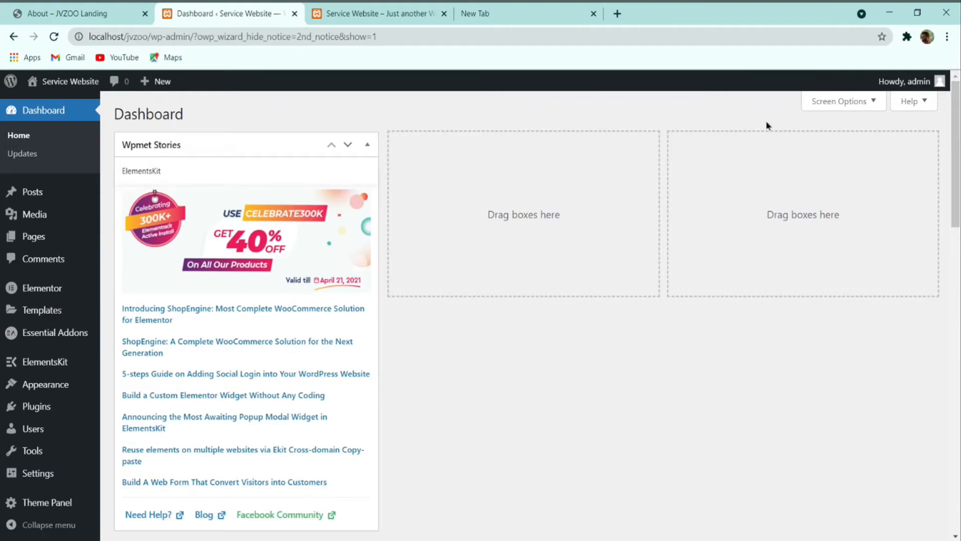
left_click(865, 103)
double_click(602, 172)
left_click(479, 171)
left_click(394, 171)
left_click(299, 171)
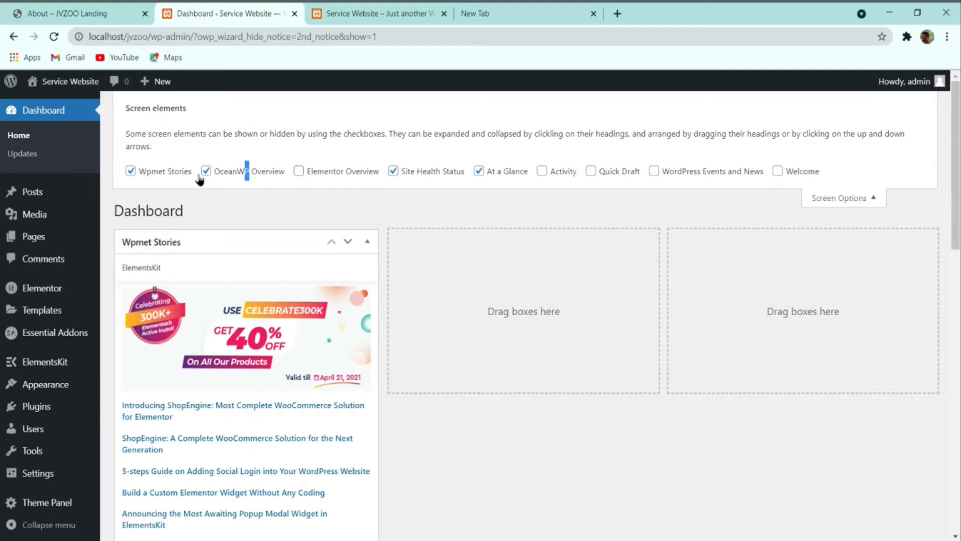
left_click(130, 171)
left_click(269, 172)
left_click(435, 173)
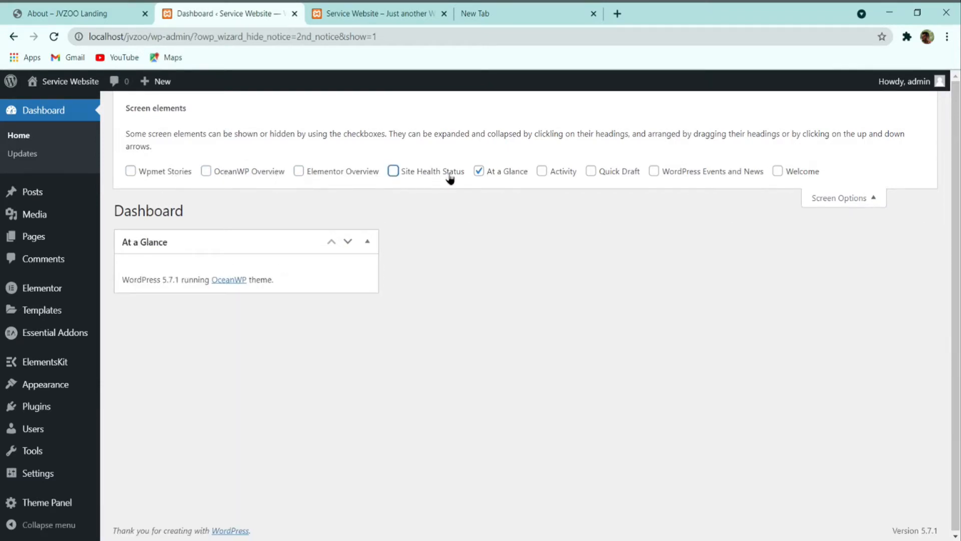
left_click(495, 172)
left_click(816, 199)
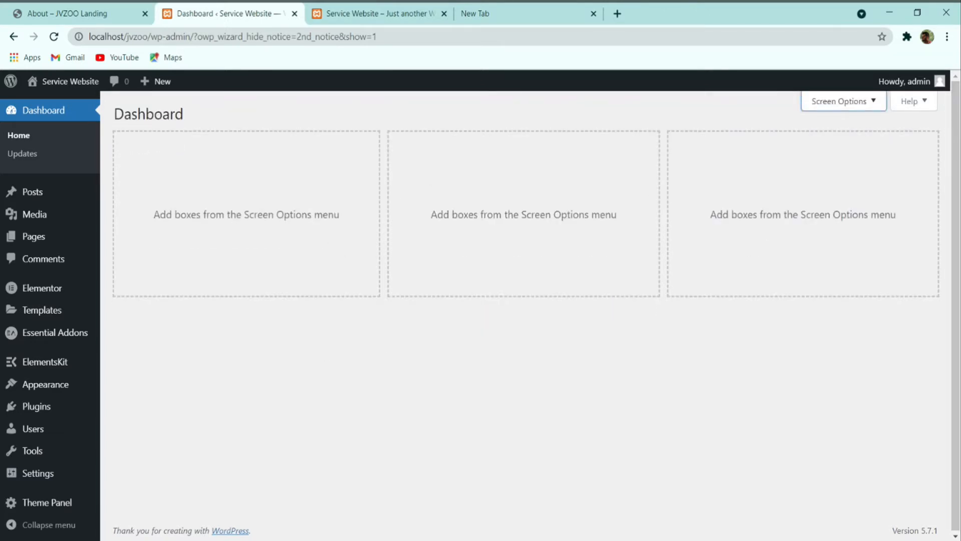
left_click(80, 11)
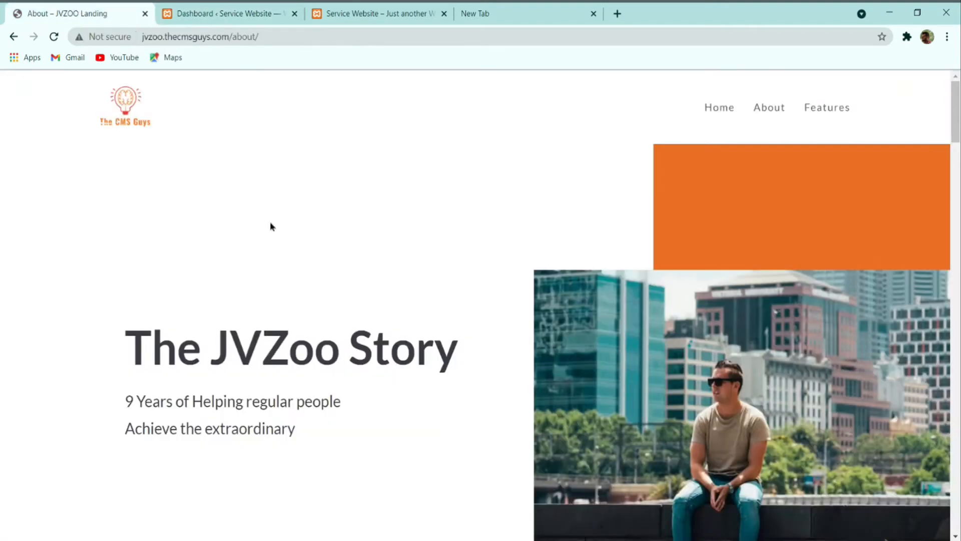
left_click(727, 108)
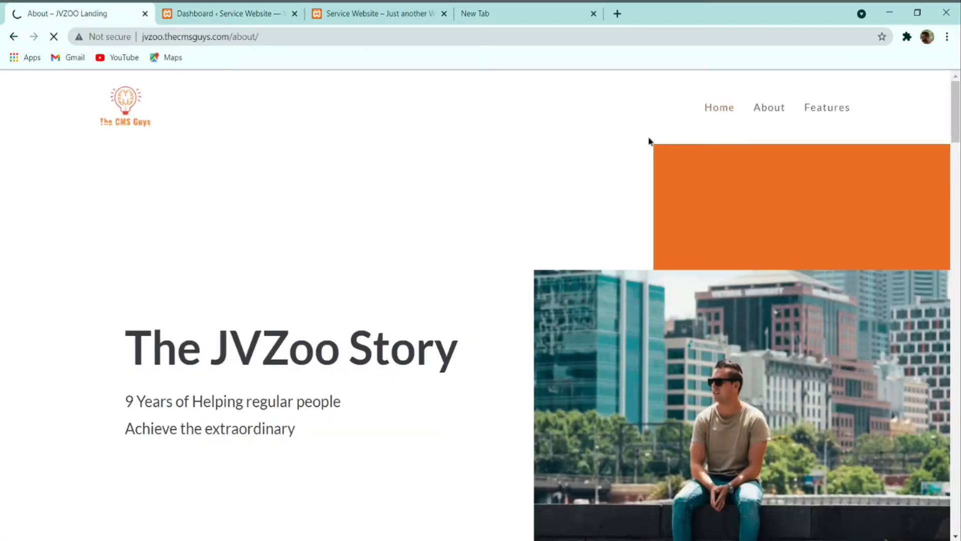
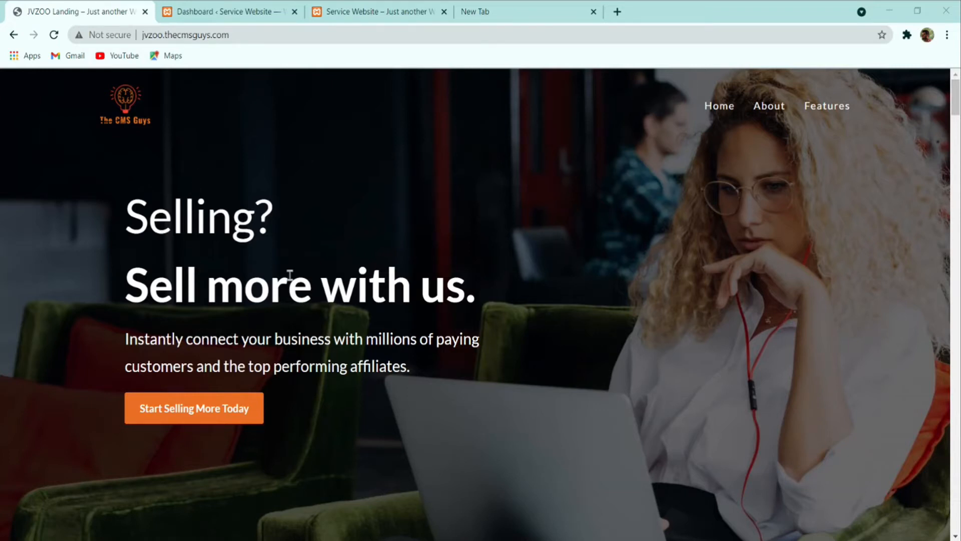
Step: From the Pages list, start a new page titled Home
scroll(258, 302, "down", 2)
scroll(264, 307, "up", 2)
left_click(250, 7)
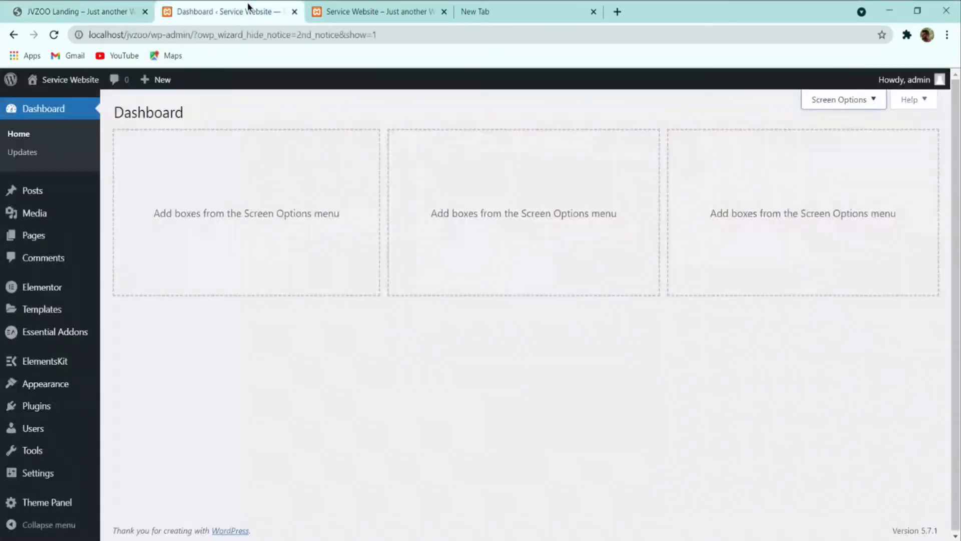
mouse_move(50, 239)
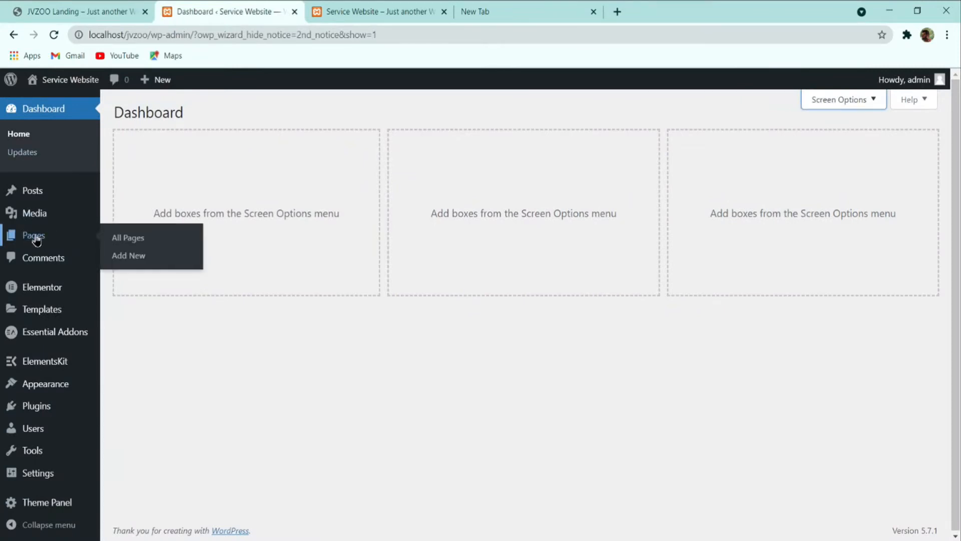
left_click(109, 243)
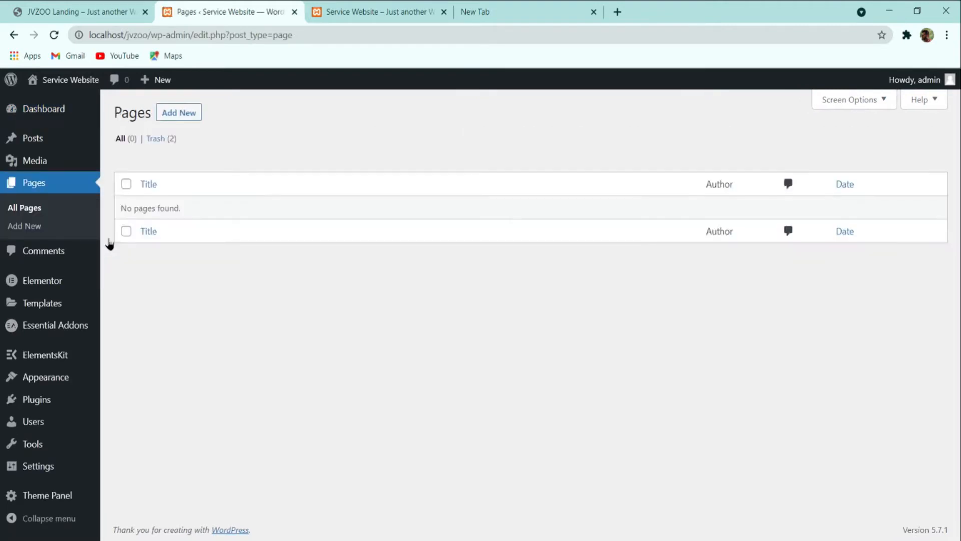
left_click(178, 119)
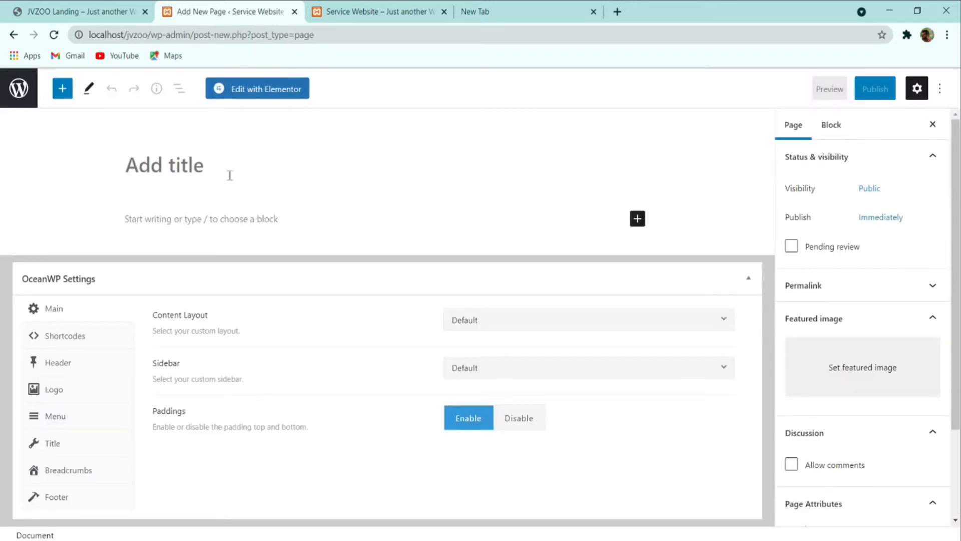
type("Home")
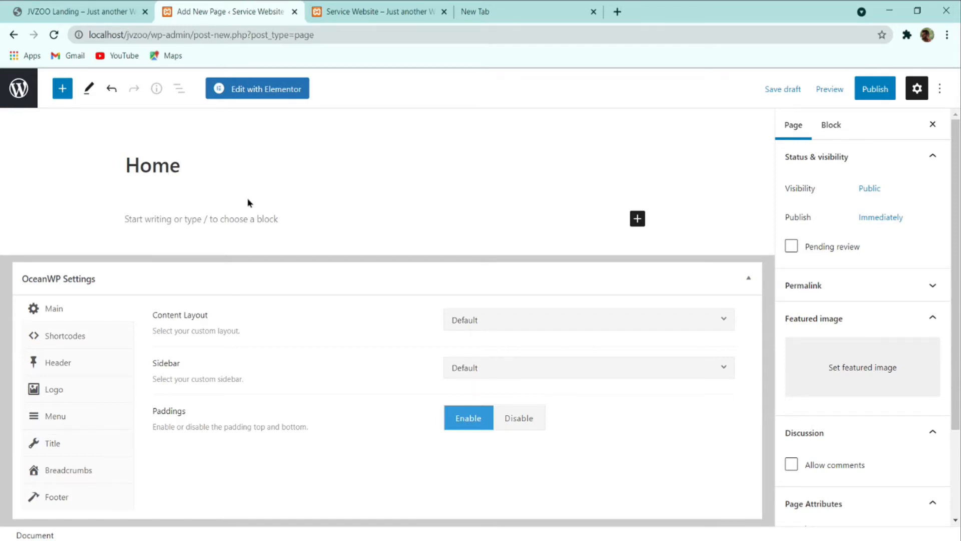
Step: Publish the Home page and open it live
left_click(872, 93)
left_click(871, 93)
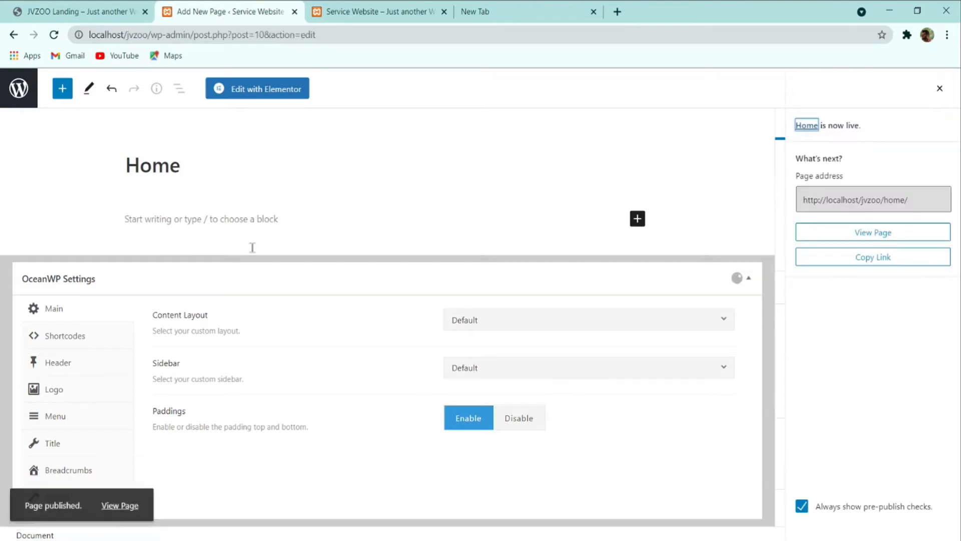
left_click(129, 502)
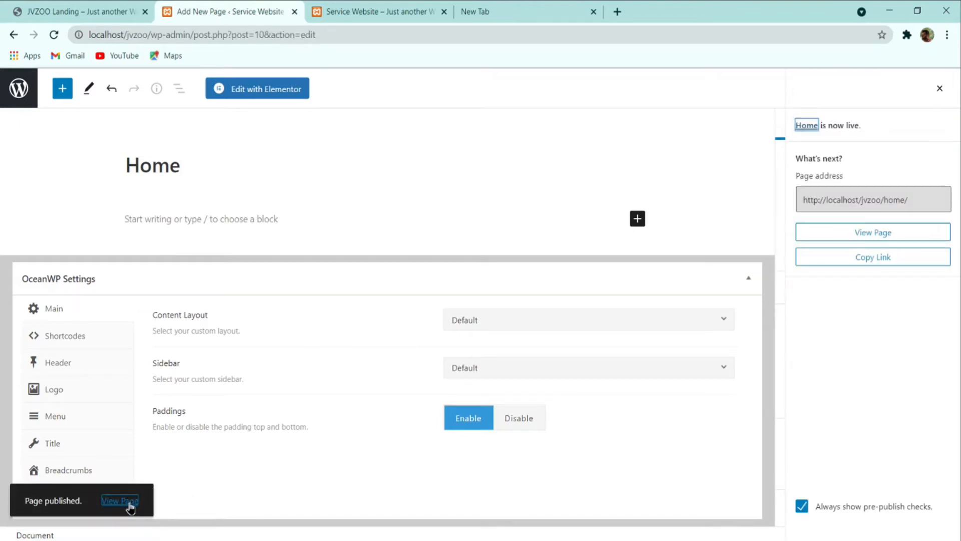
left_click(128, 504)
Step: Compare the empty live Home page with the reference landing page
left_click(128, 505, "ctrl")
left_click(356, 8)
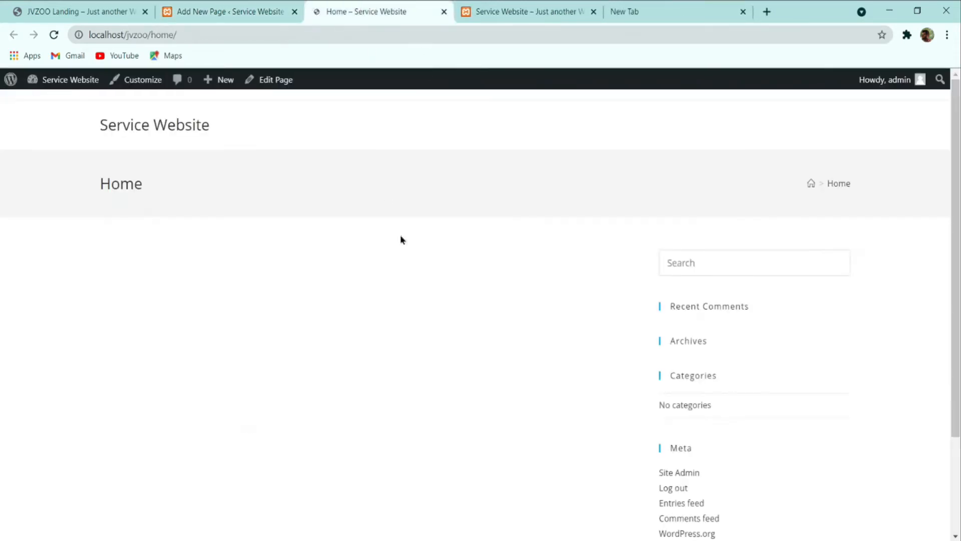
scroll(790, 257, "down", 1)
scroll(791, 257, "up", 1)
left_click(204, 8)
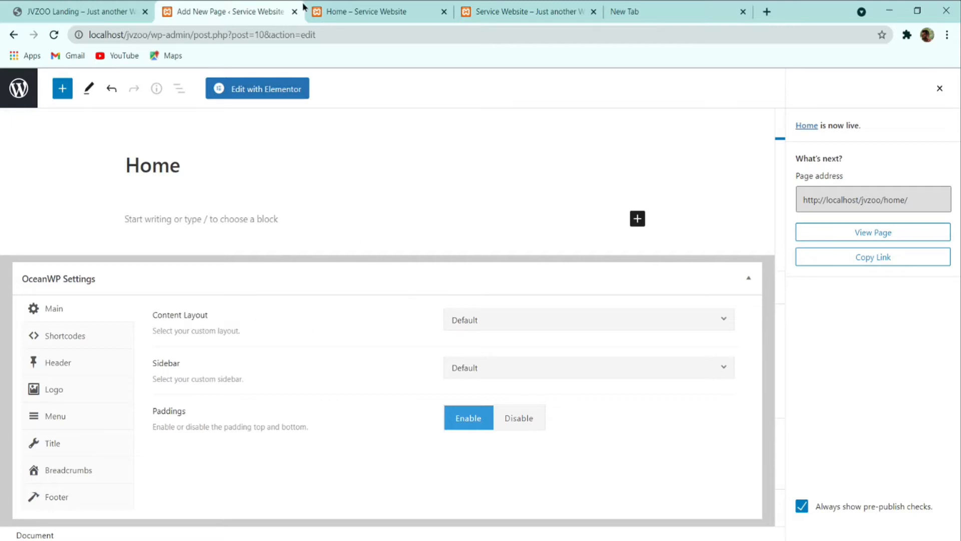
left_click(325, 10)
left_click(100, 7)
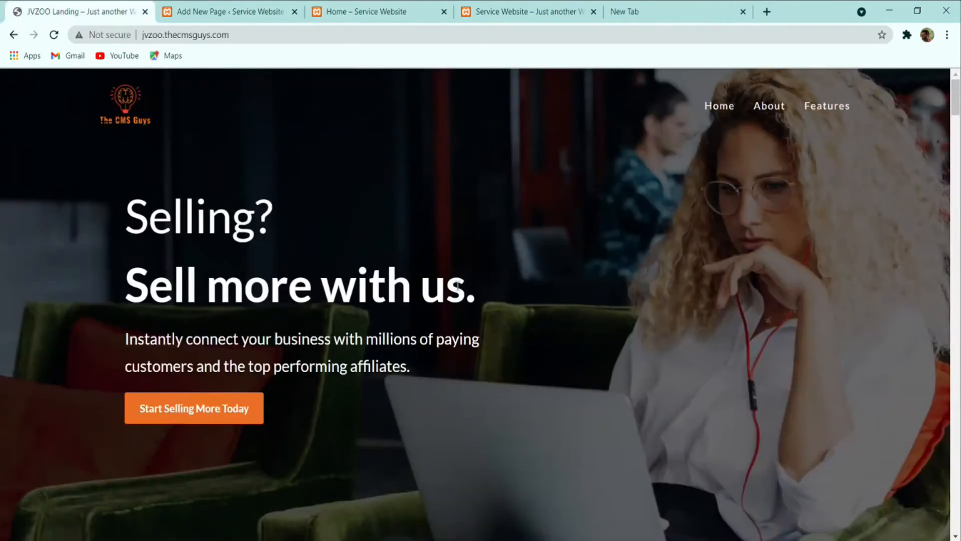
left_click(252, 9)
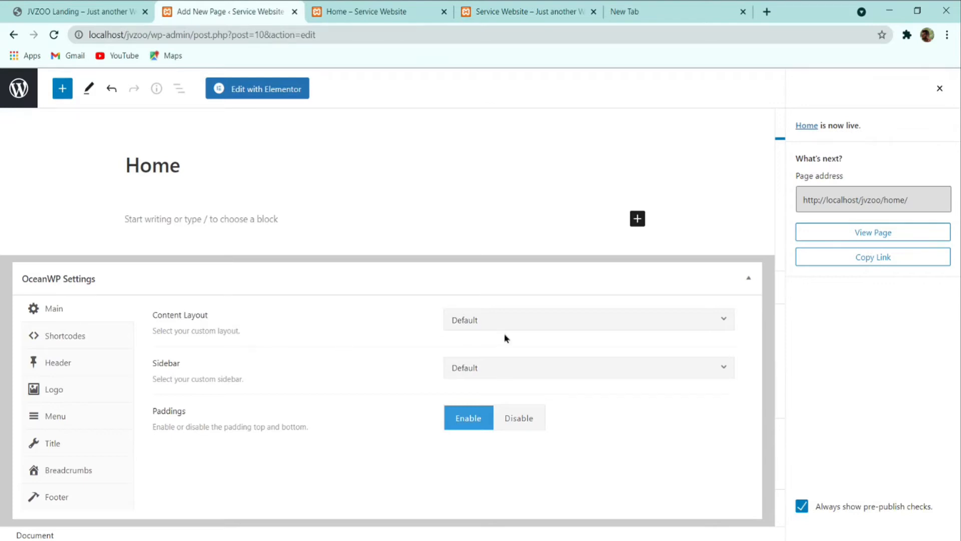
Step: Set the OceanWP content layout to Full Width with paddings disabled, and update
left_click(527, 328)
left_click(516, 420)
left_click(521, 420)
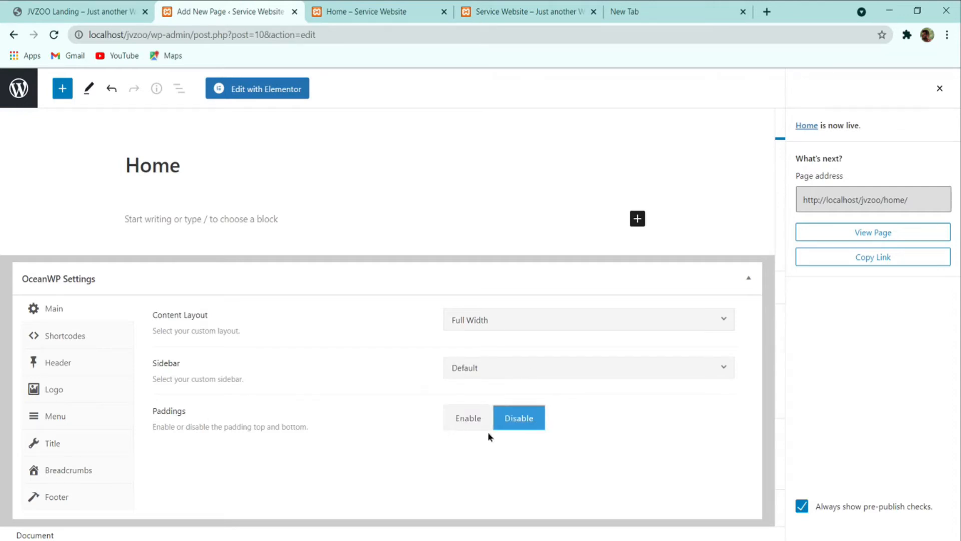
left_click(939, 88)
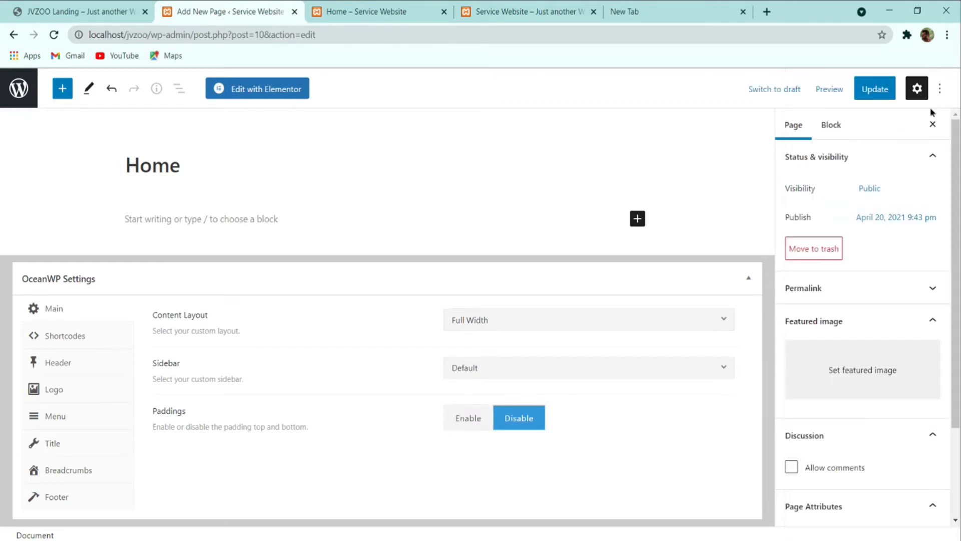
left_click(868, 89)
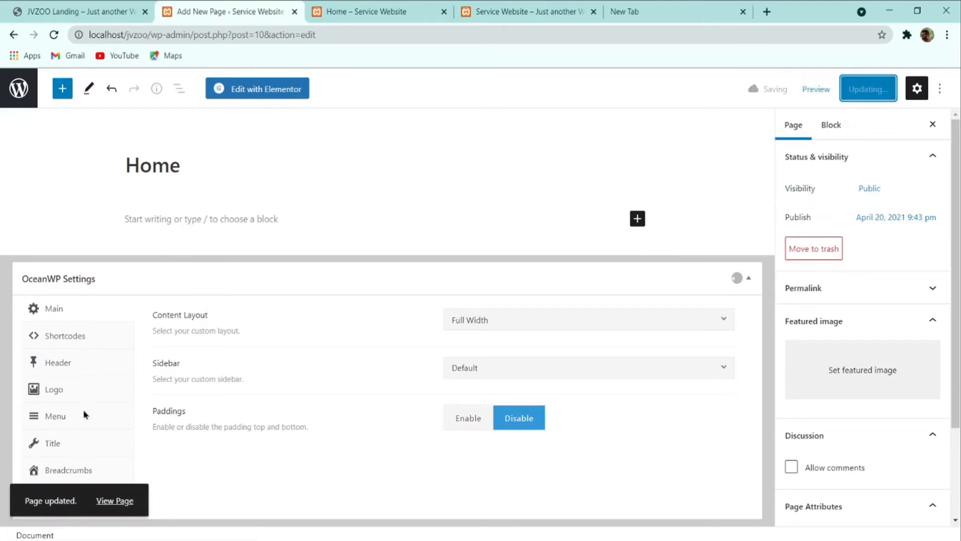
Step: Disable Display Page Title for Home and update the page
left_click(66, 446)
left_click(575, 322)
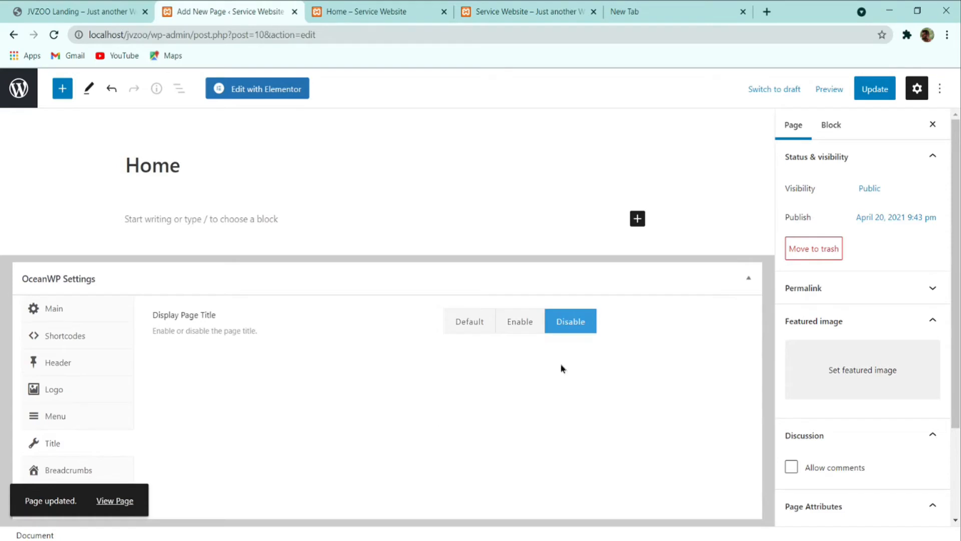
left_click(879, 93)
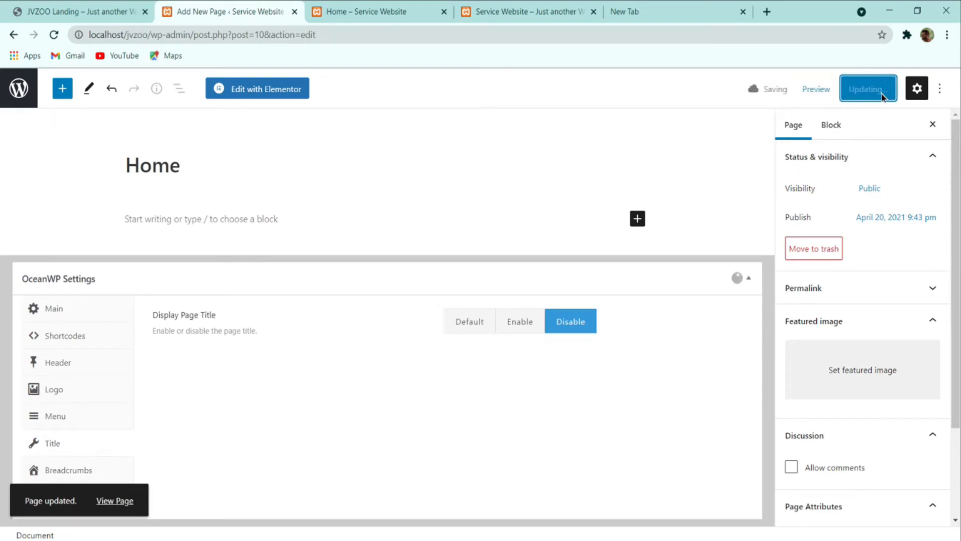
Step: Reload the live Home page to confirm the changes against the reference
left_click(381, 11)
left_click(54, 35)
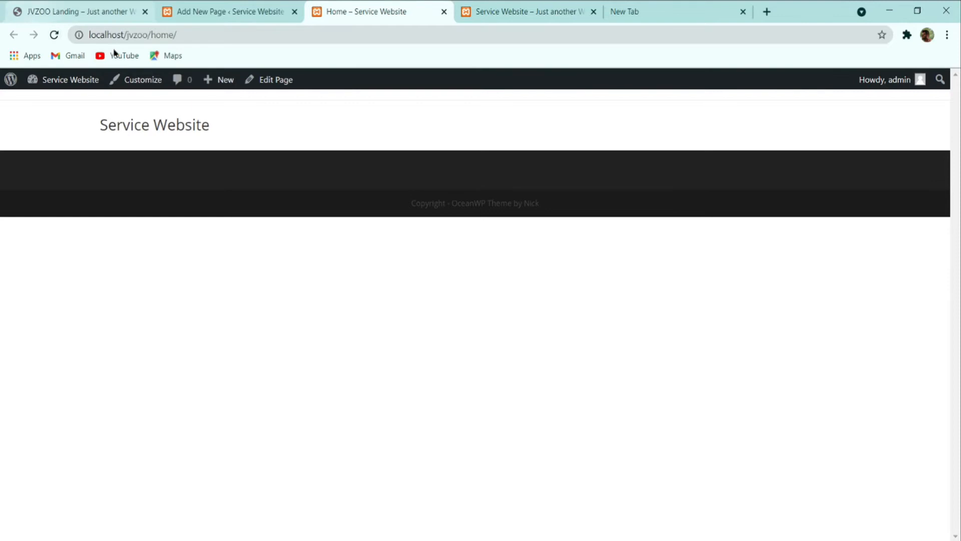
left_click(215, 11)
left_click(115, 7)
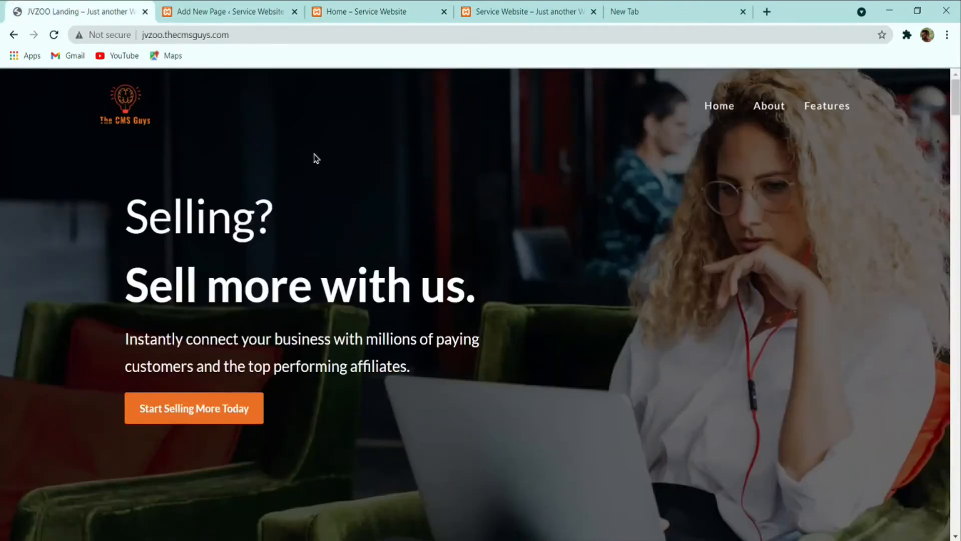
left_click(373, 9)
left_click(175, 11)
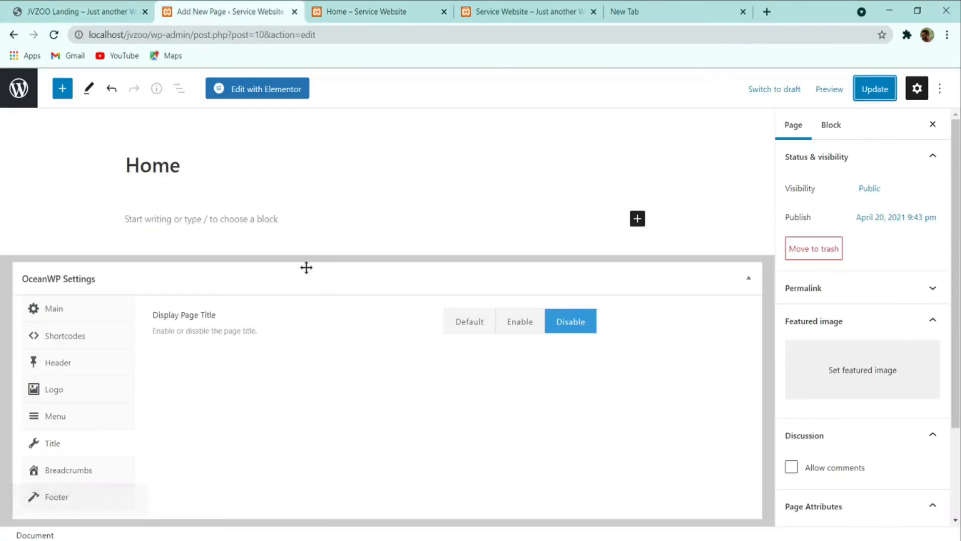
Step: Open Home in Elementor, narrow the widget panel, and compare with the reference page
left_click(275, 89)
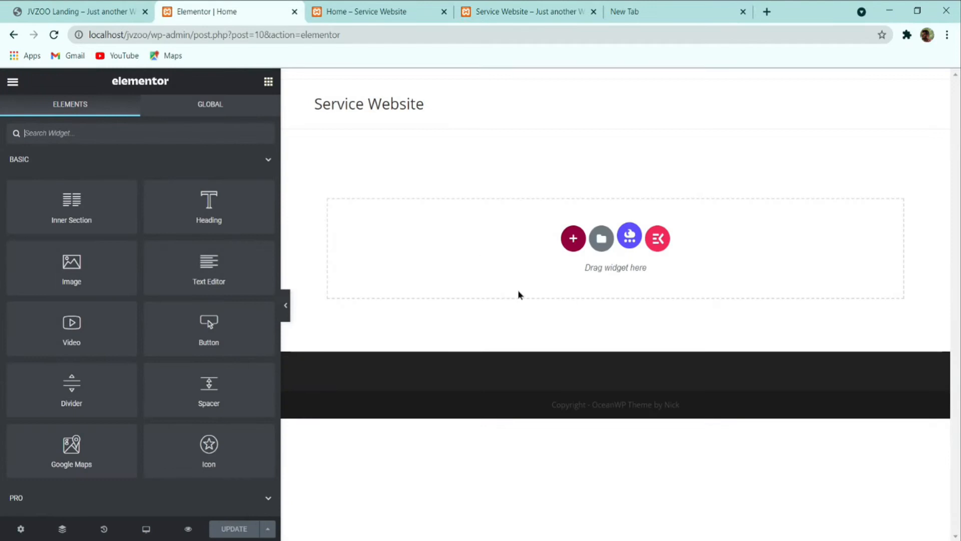
left_click_drag(279, 243, 165, 239)
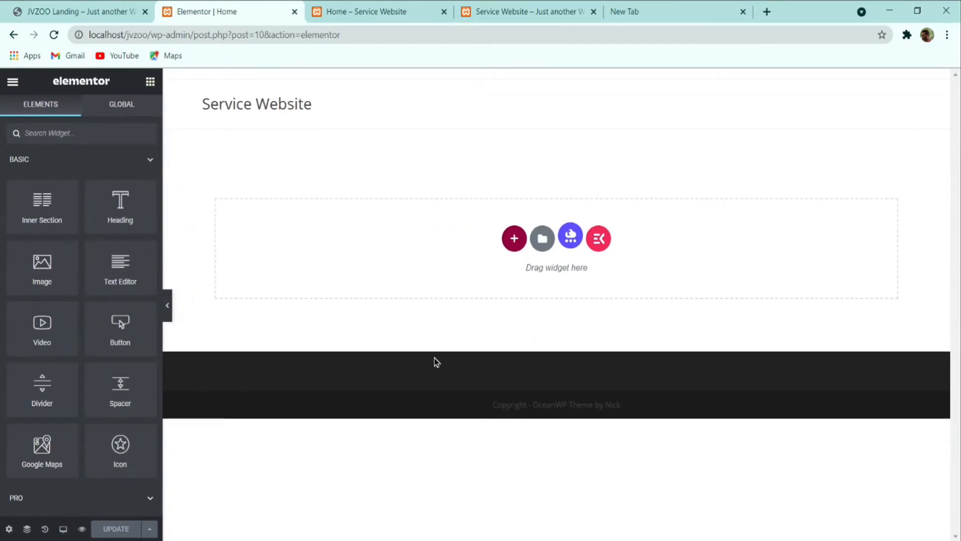
left_click(102, 10)
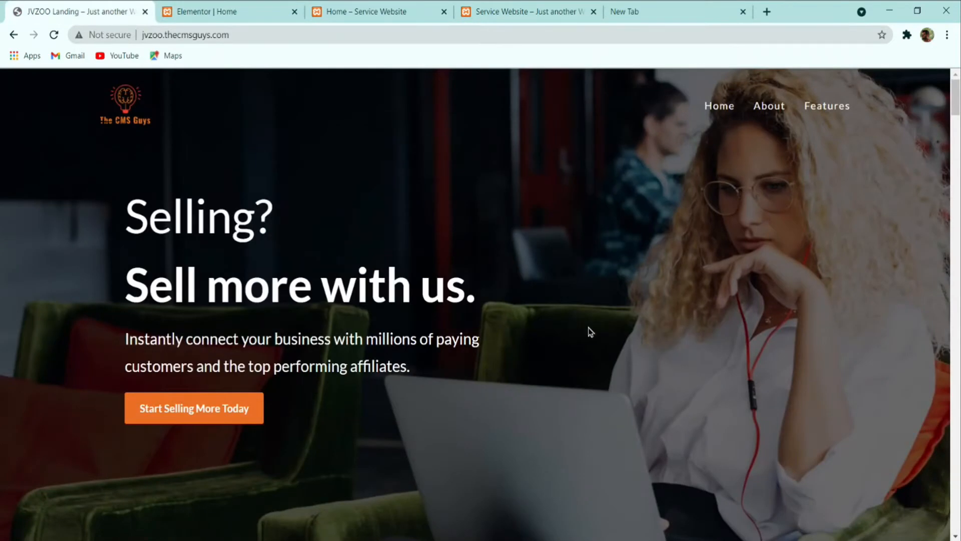
scroll(587, 331, "down", 5)
scroll(588, 345, "up", 5)
left_click(239, 7)
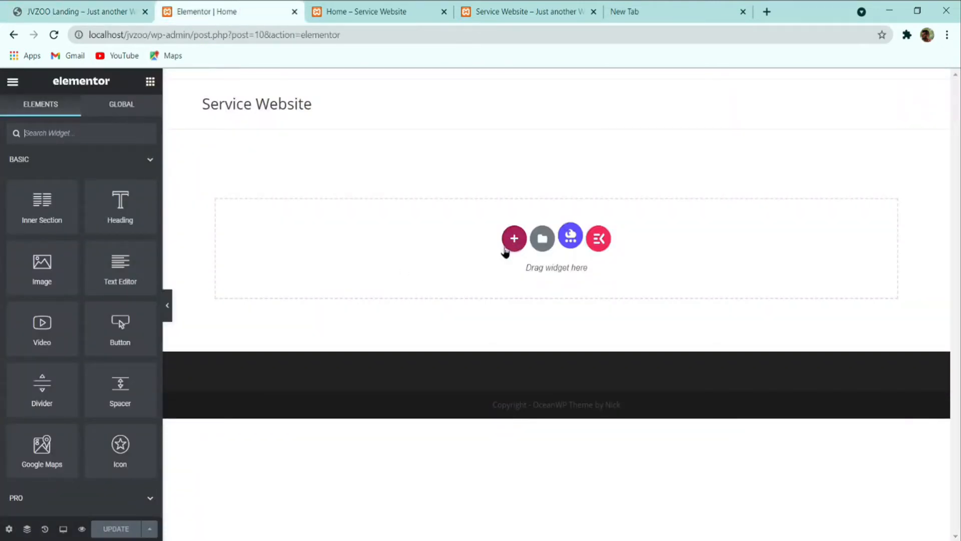
left_click(65, 9)
left_click(180, 11)
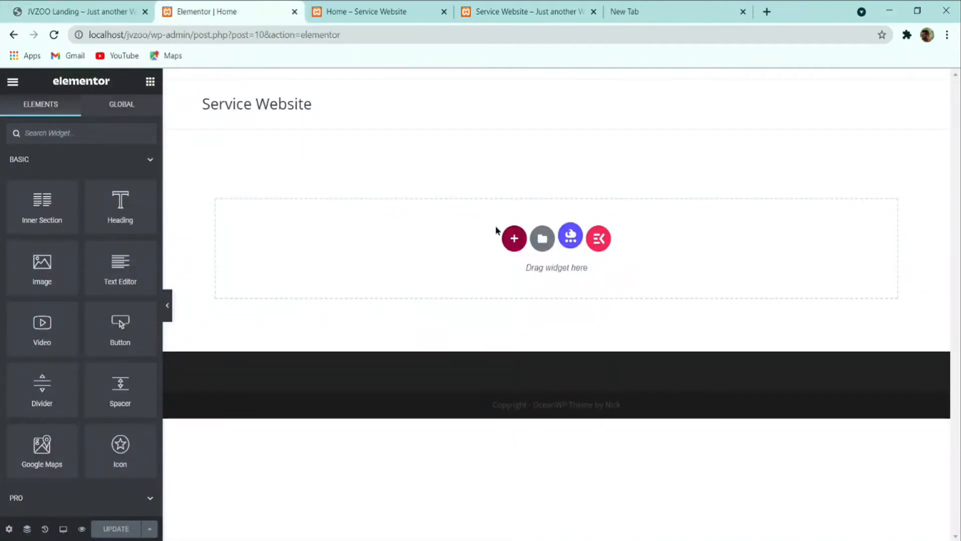
Step: Add an empty two-column section and review the reference's Selling? heading
left_click(513, 238)
left_click(455, 276)
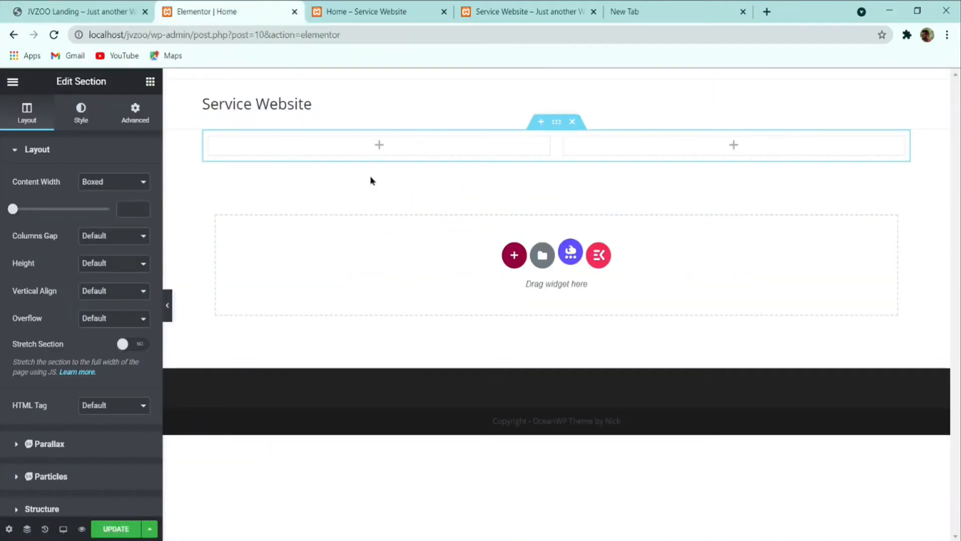
left_click(103, 6)
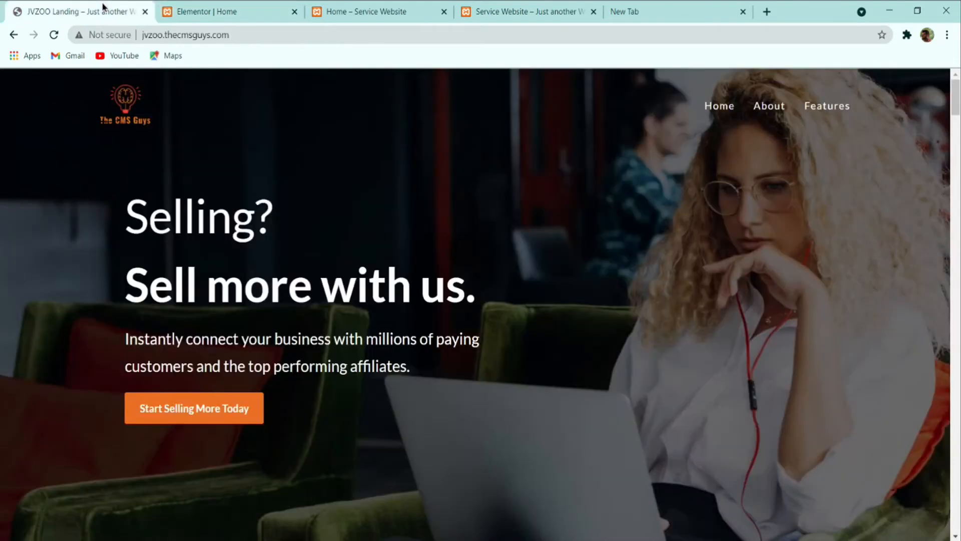
triple_click(156, 220)
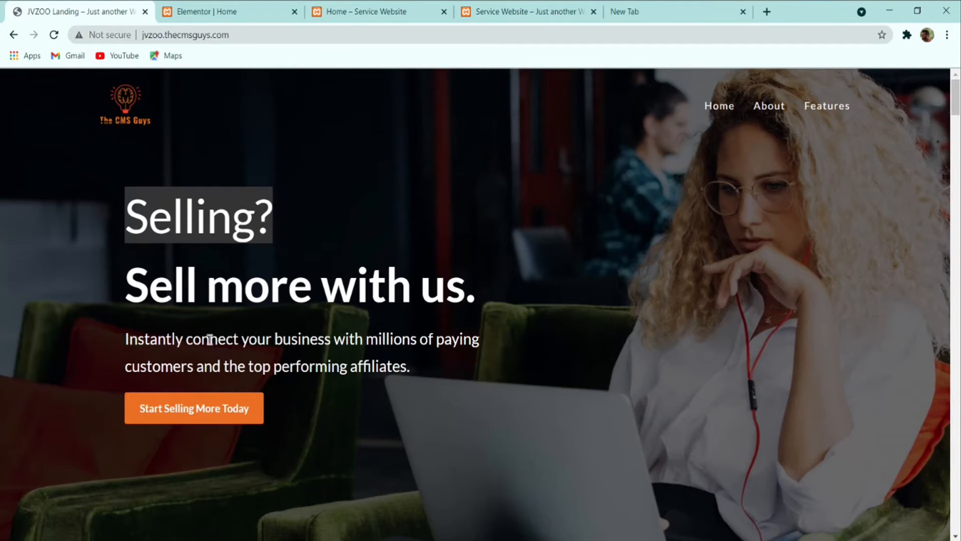
scroll(823, 343, "down", 2)
scroll(826, 343, "up", 2)
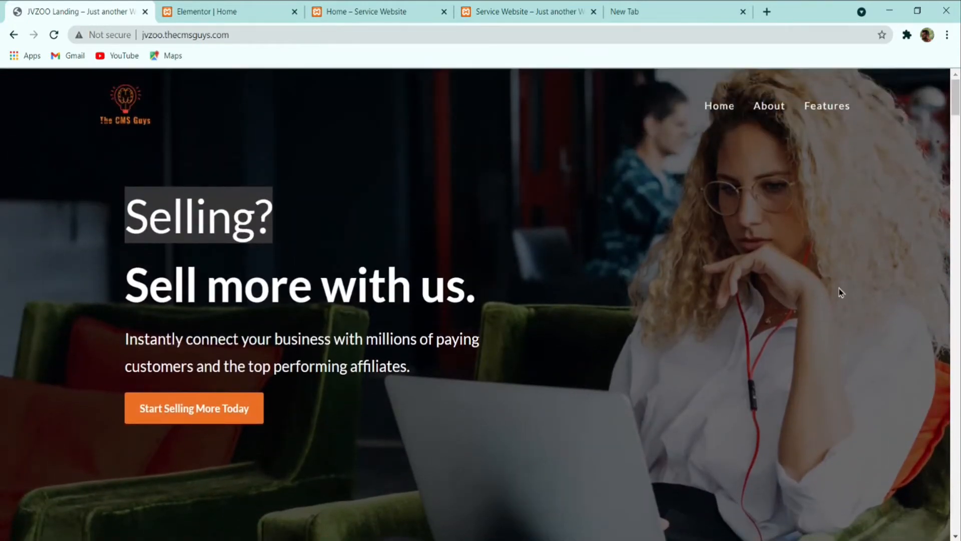
left_click(222, 10)
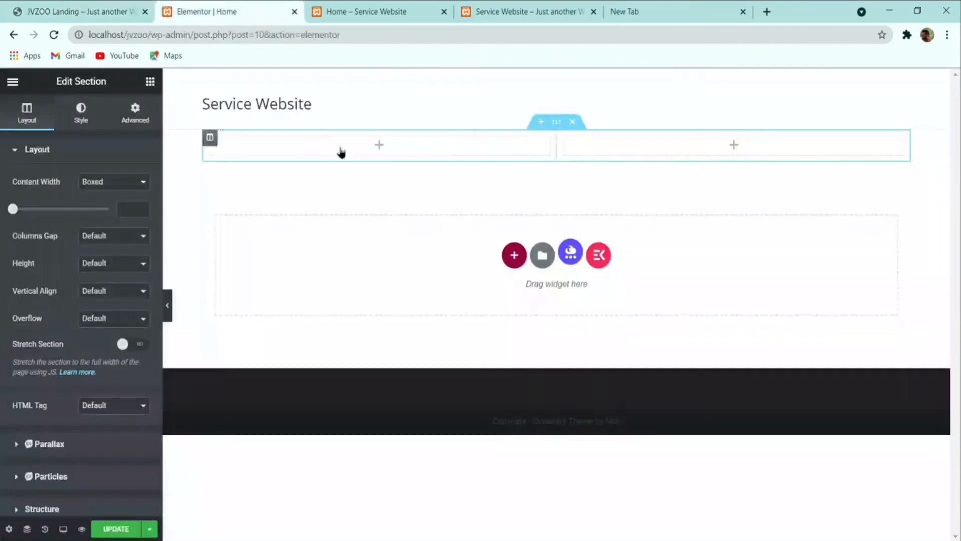
Step: Select the section, dismiss the right-click notice, and show its Style settings
left_click(557, 125)
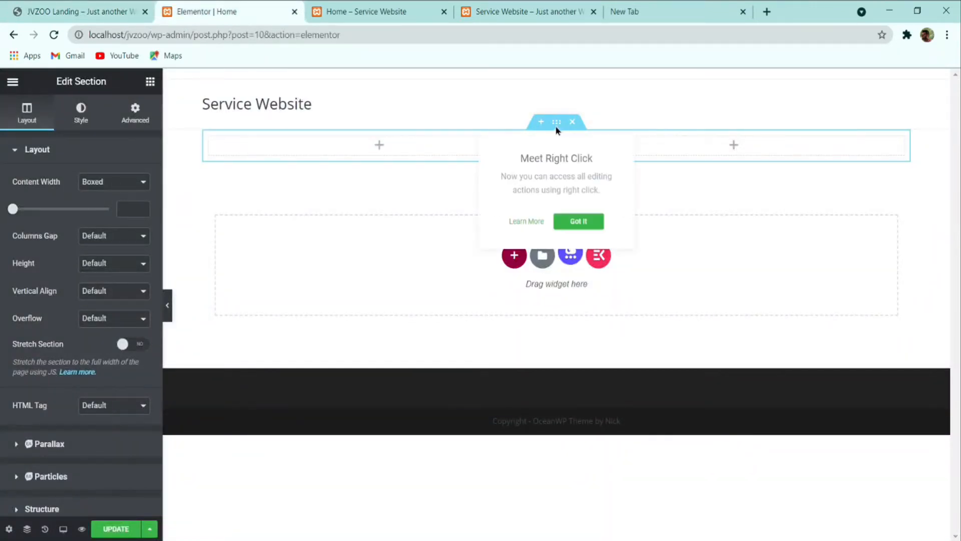
left_click(569, 218)
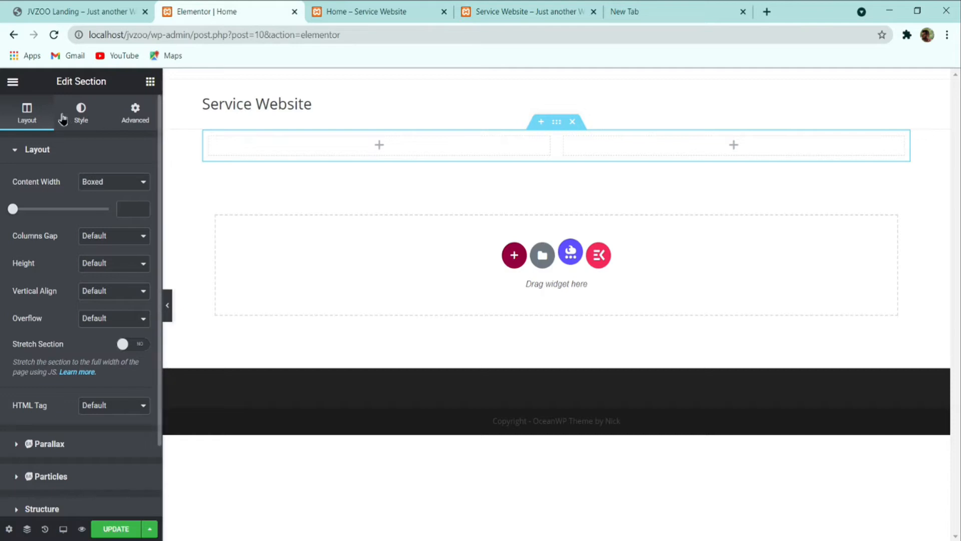
left_click(78, 119)
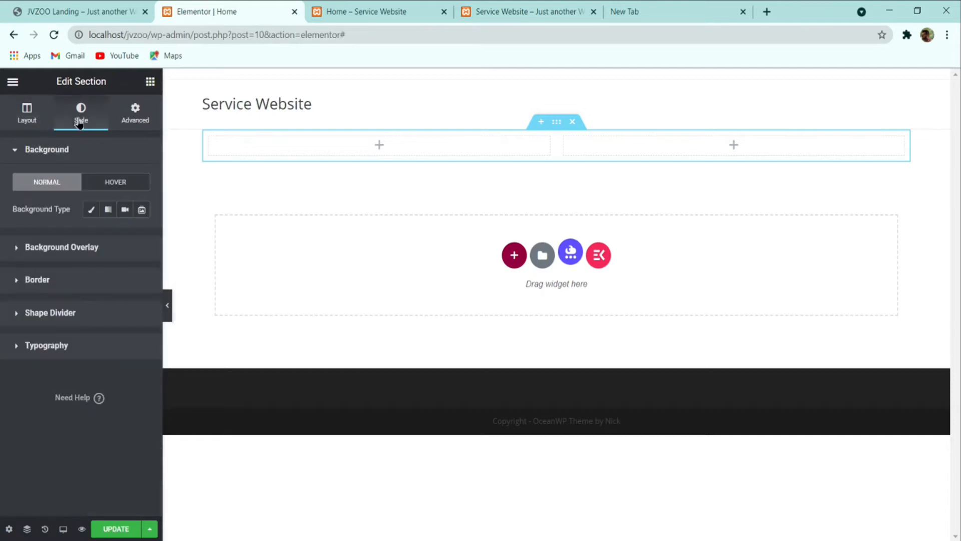
Step: Choose a Classic background and upload the landing-page images to the media library
left_click(93, 211)
left_click(81, 300)
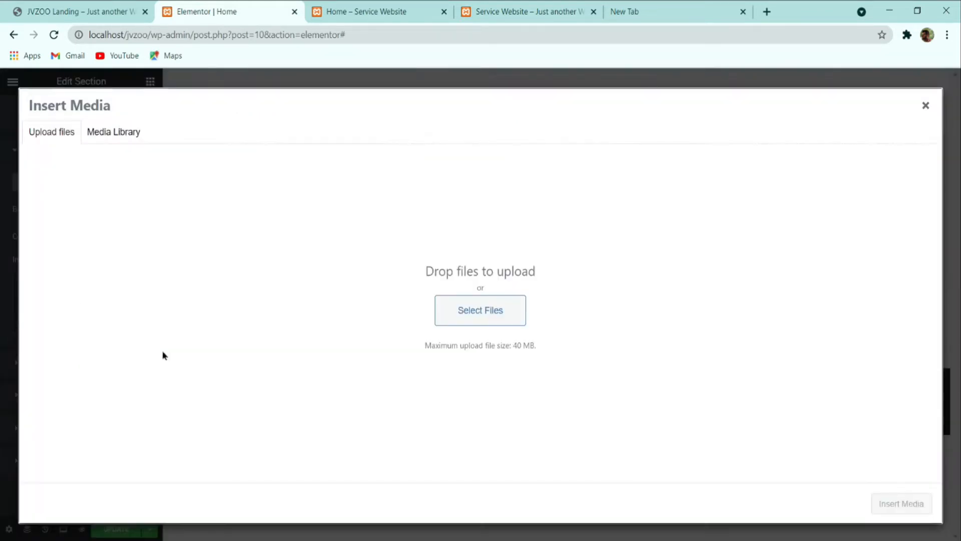
left_click(489, 320)
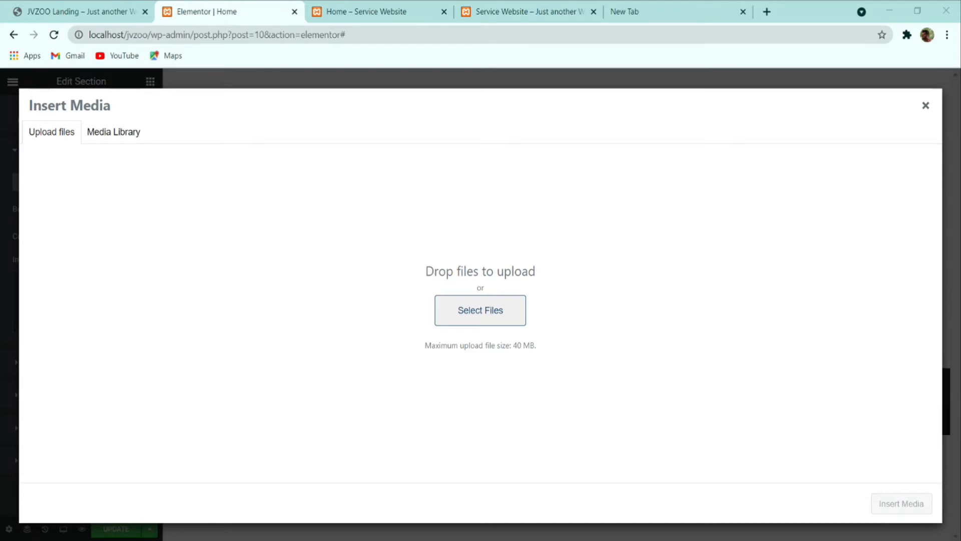
left_click(353, 380)
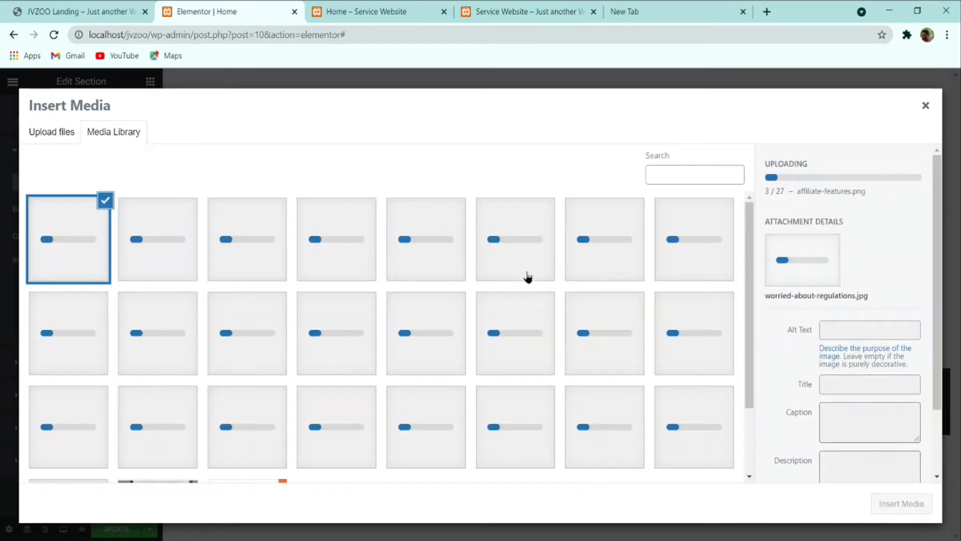
scroll(527, 277, "down", 2)
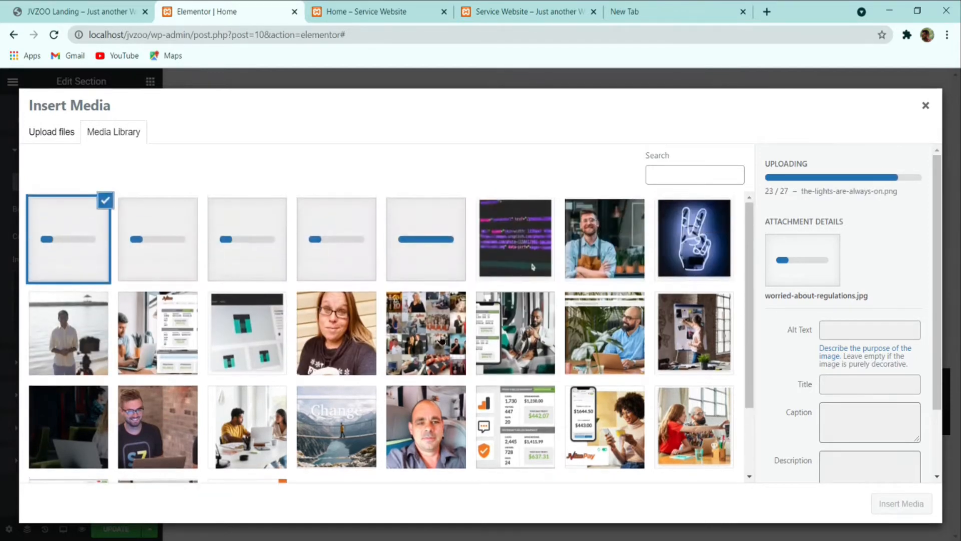
left_click(61, 140)
left_click(453, 313)
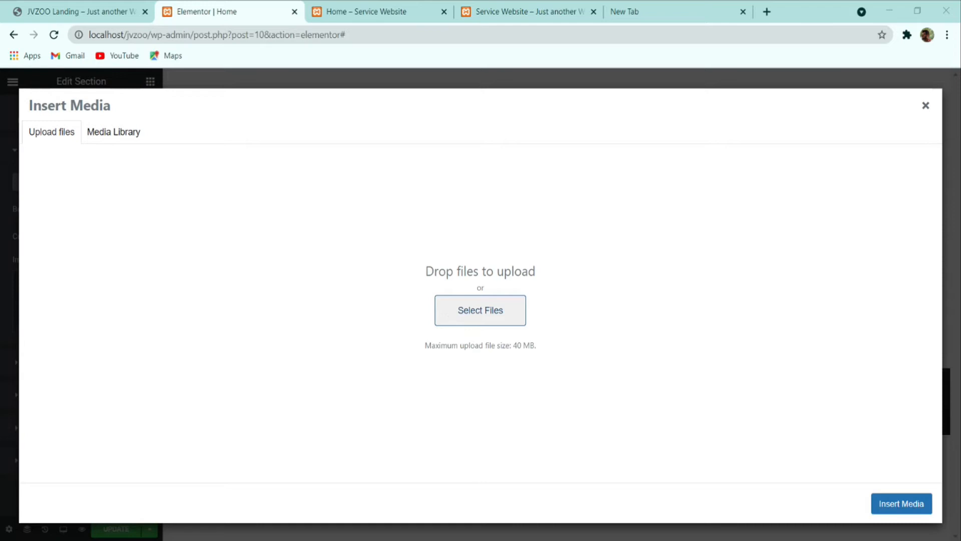
key("Return")
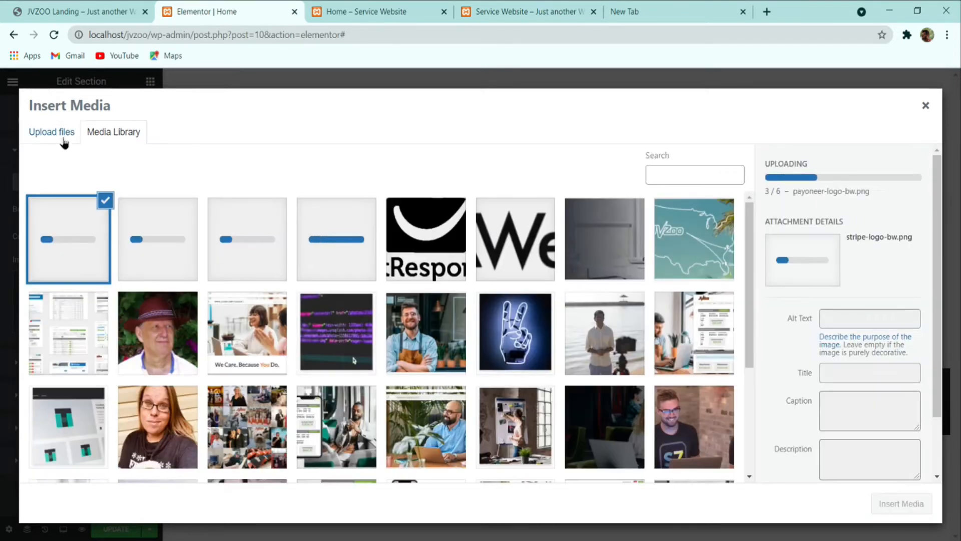
left_click(59, 134)
left_click(466, 310)
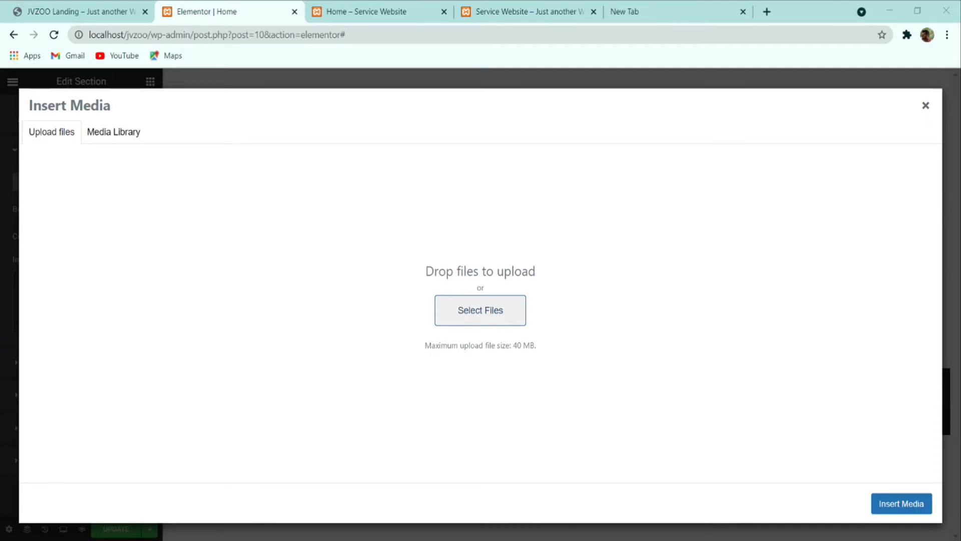
left_click(431, 353)
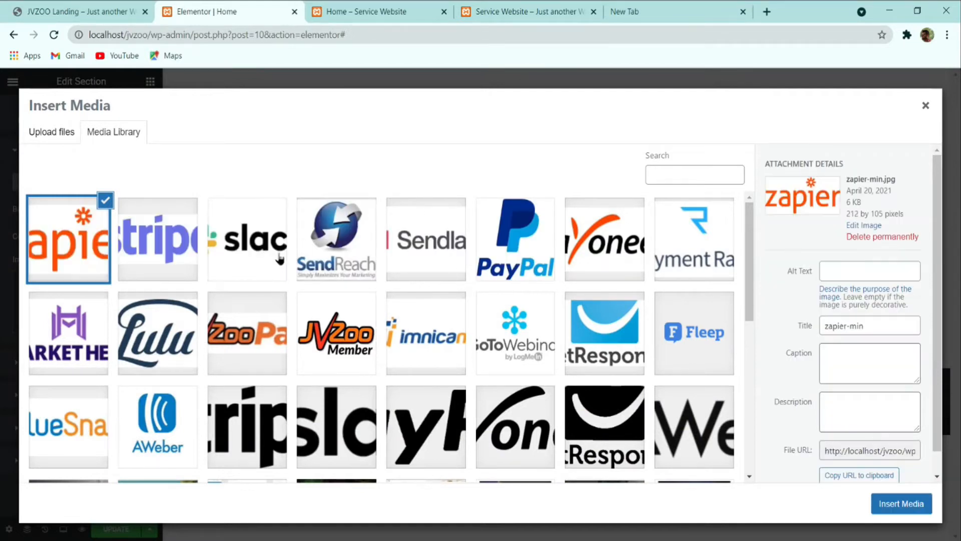
scroll(279, 259, "down", 15)
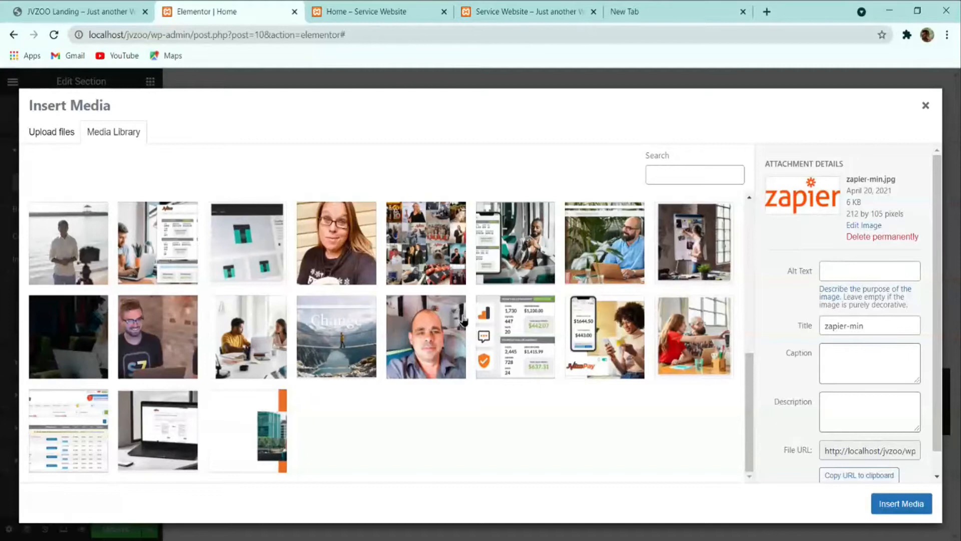
Step: Insert header-hero.jpg as background, stretch the section, and set height to Fit To Screen
left_click(80, 325)
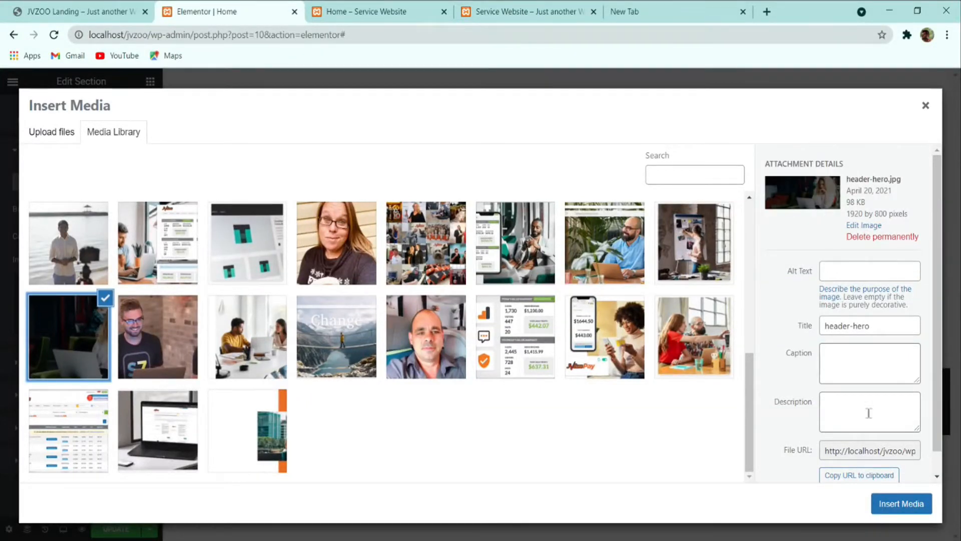
left_click(891, 507)
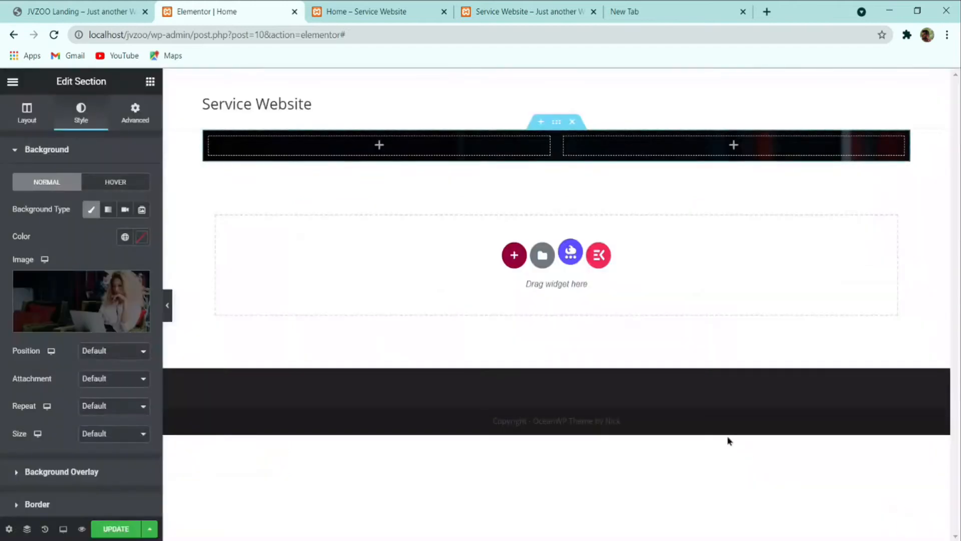
left_click(17, 114)
left_click(134, 344)
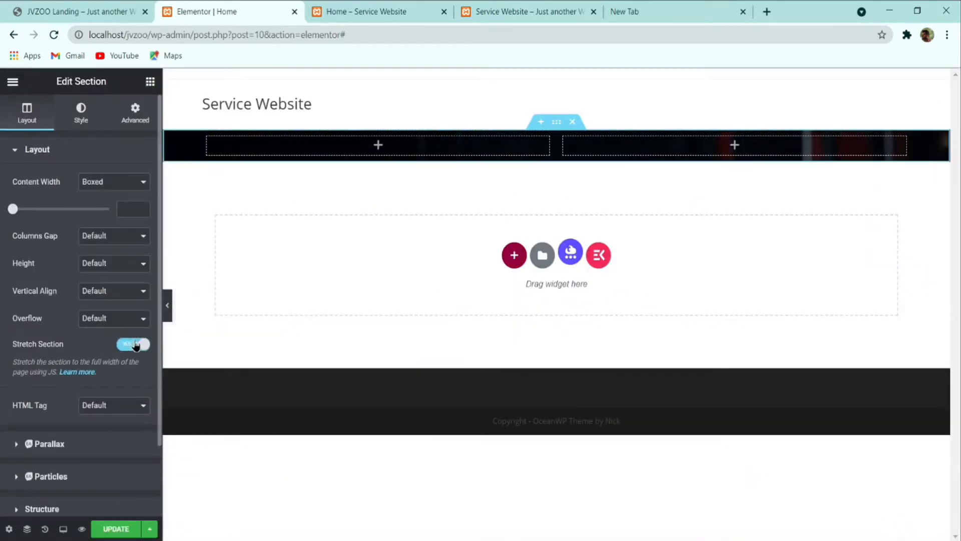
left_click(113, 287)
scroll(384, 263, "down", 5)
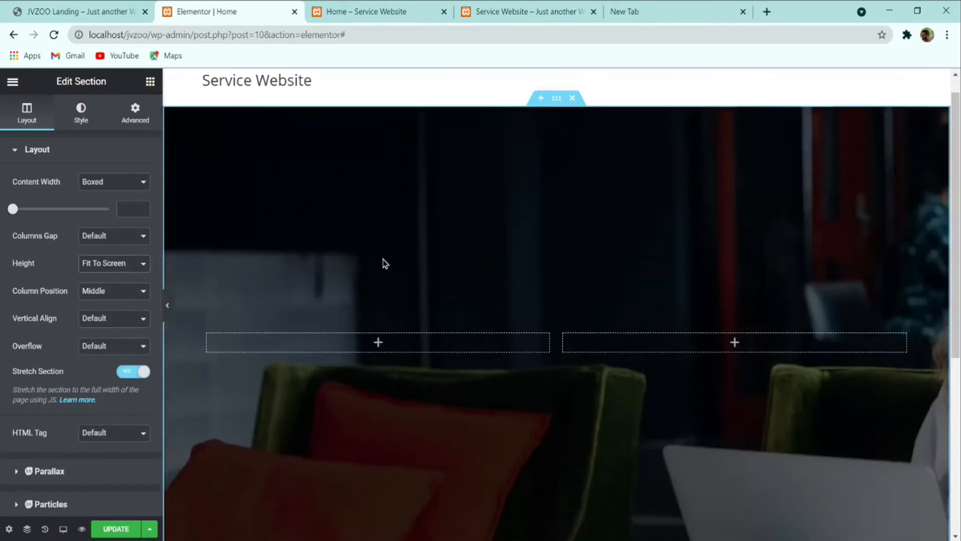
scroll(396, 264, "up", 4)
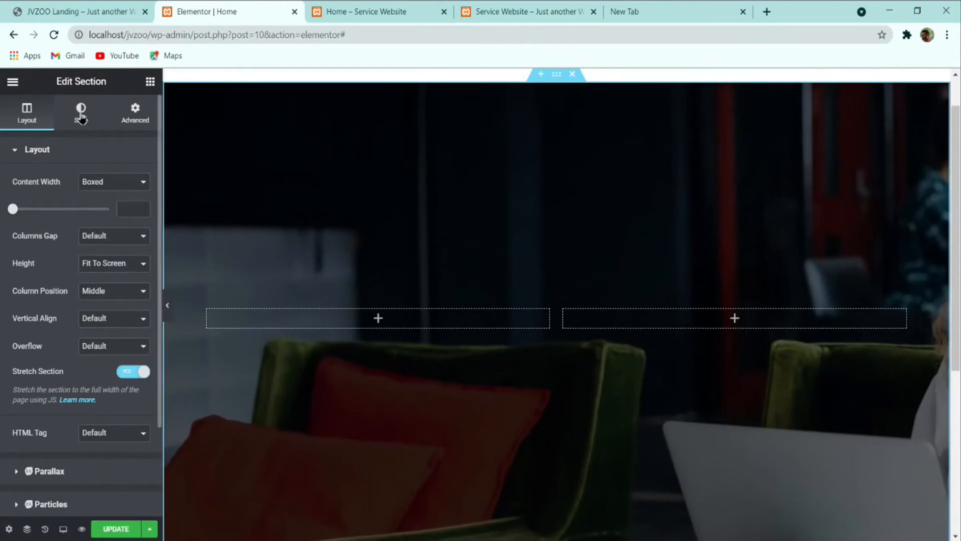
Step: Try center, left and right background image positions while checking the reference
left_click(80, 117)
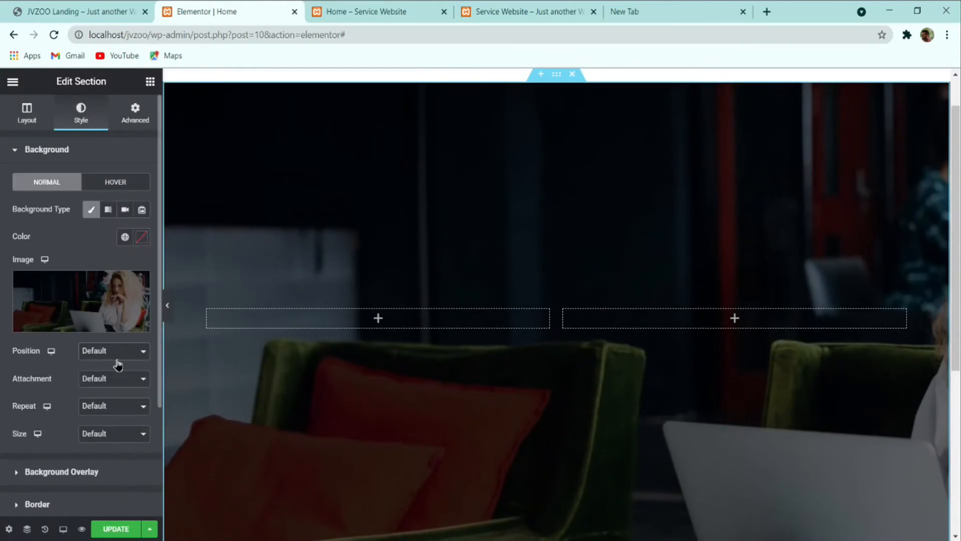
left_click(124, 380)
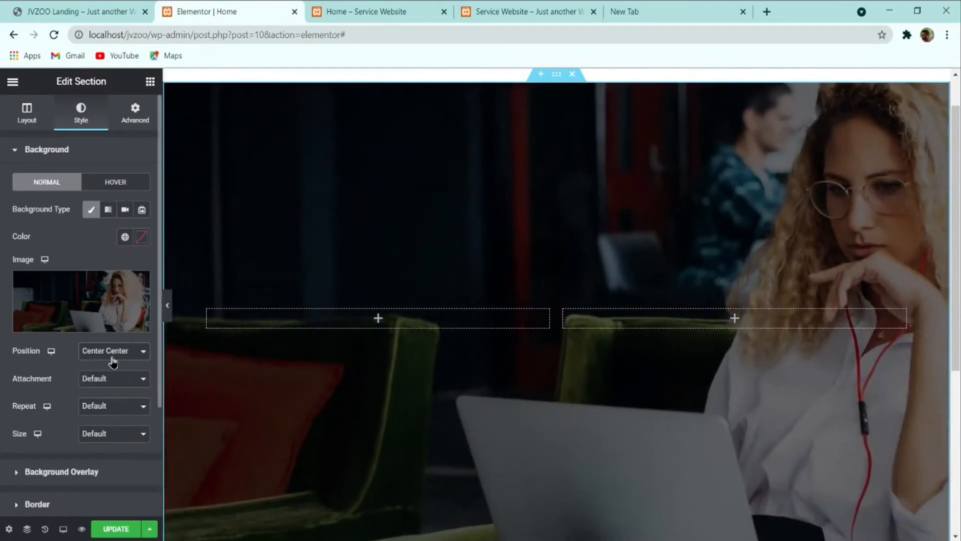
key("Down")
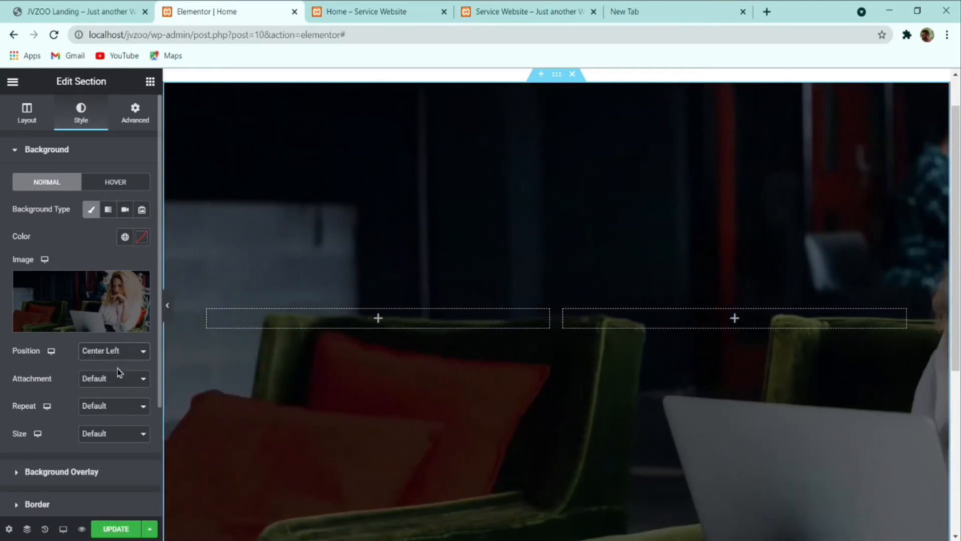
key("Down")
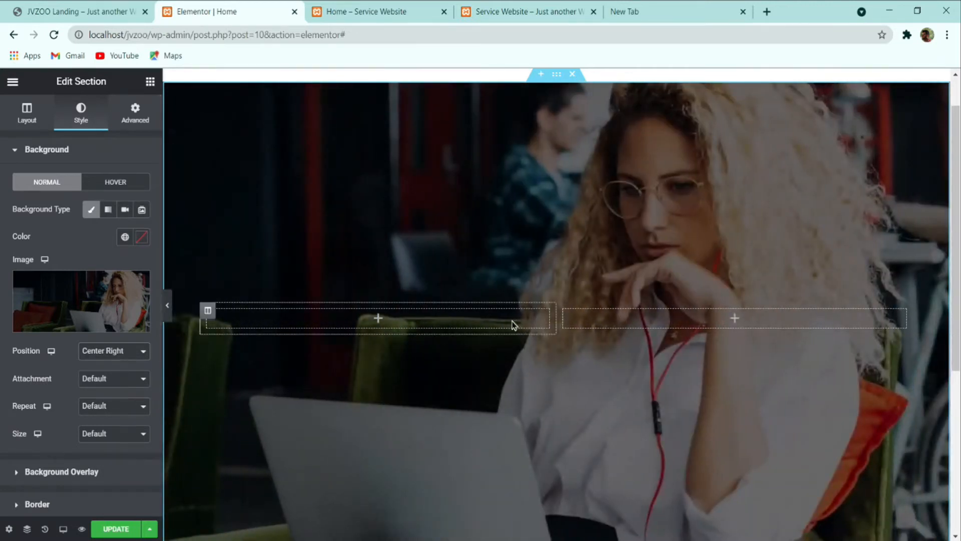
scroll(341, 373, "down", 3)
scroll(342, 373, "up", 4)
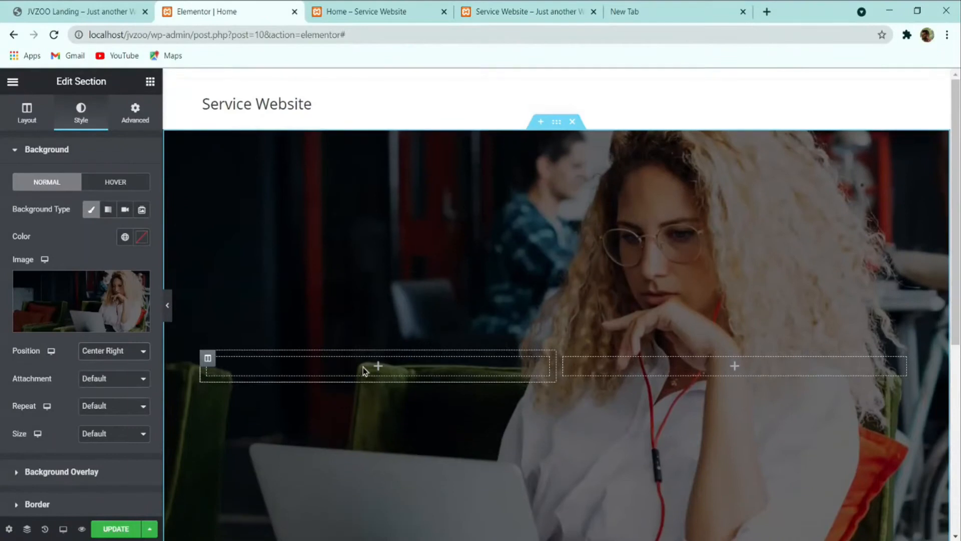
scroll(362, 371, "down", 2)
scroll(362, 371, "down", 2)
scroll(362, 371, "up", 3)
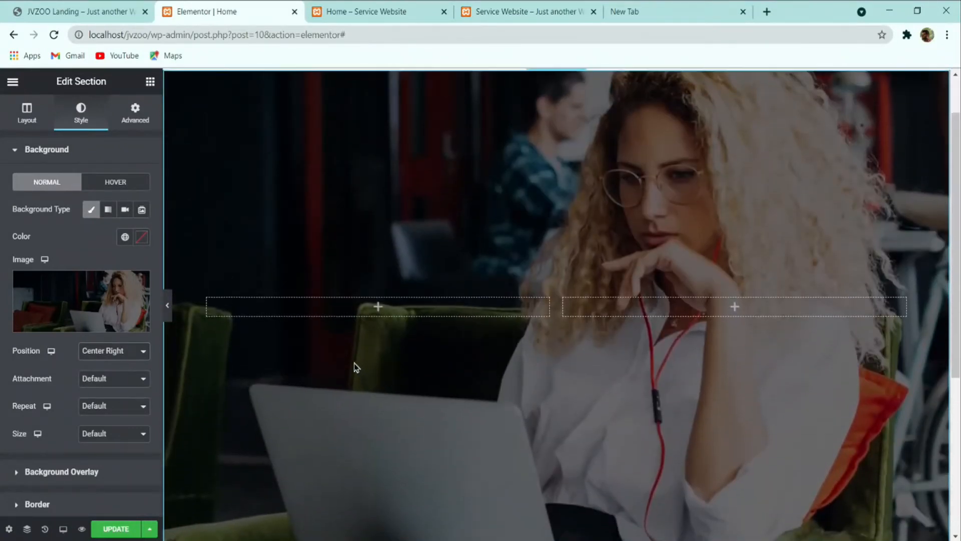
scroll(355, 367, "up", 1)
left_click(104, 9)
left_click(223, 12)
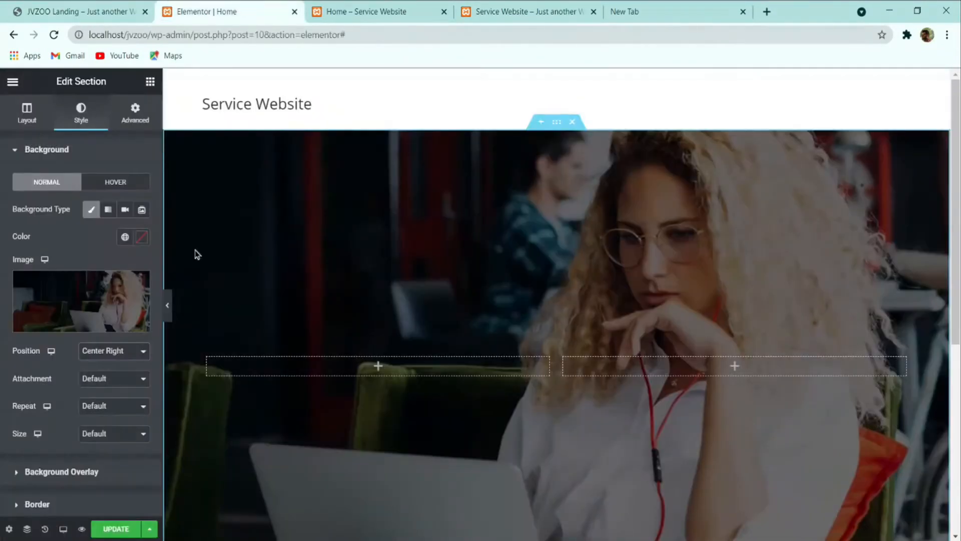
Step: Set the background image to centred, No-repeat and Cover size, then update the page
left_click(130, 350)
left_click(129, 369)
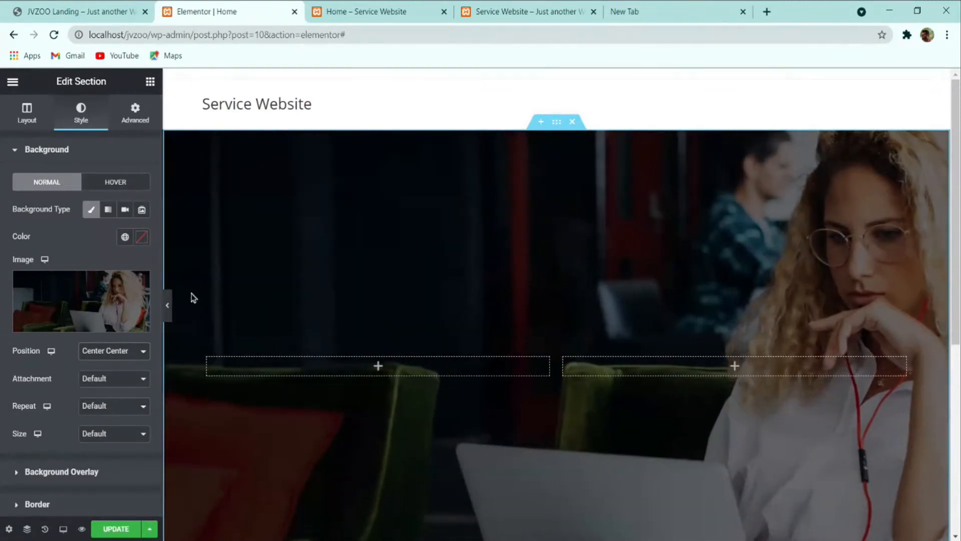
scroll(489, 339, "down", 3)
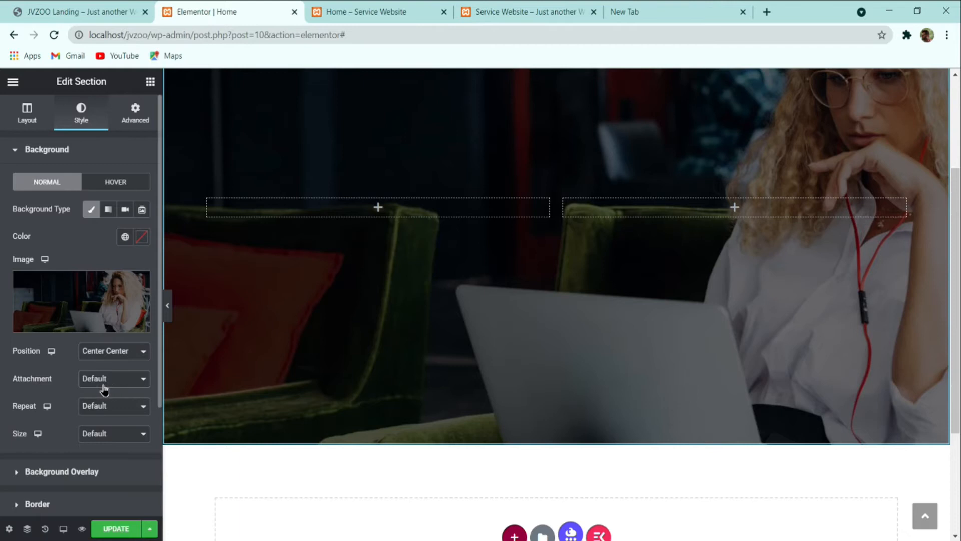
left_click(103, 422)
left_click(82, 459)
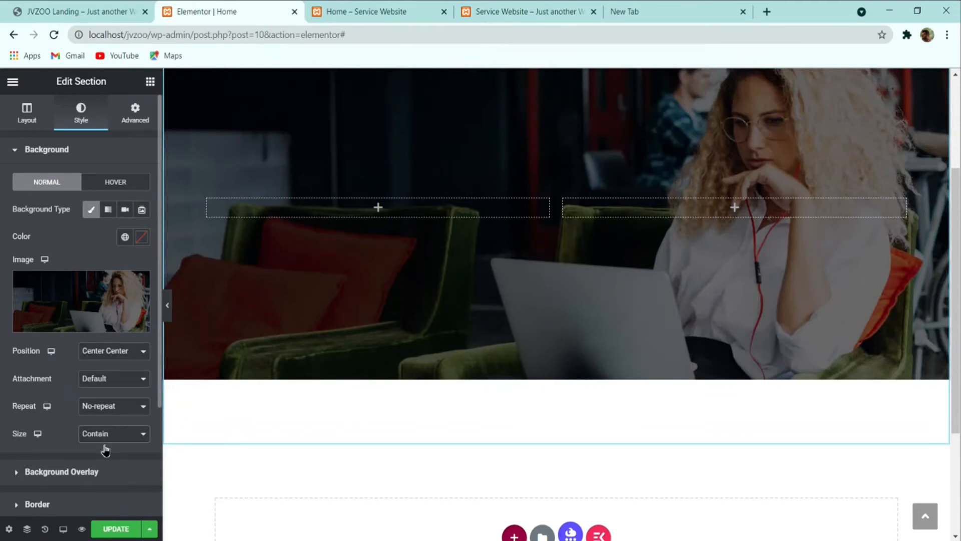
left_click(101, 468)
scroll(385, 416, "up", 3)
left_click(132, 527)
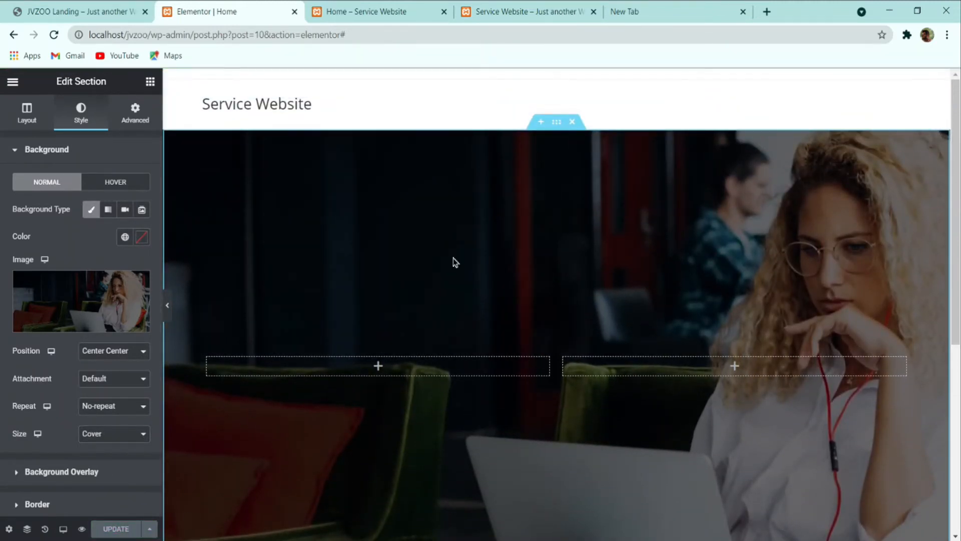
Step: Compare the hero with the JVZOO Landing reference page
scroll(632, 173, "down", 3)
left_click(111, 5)
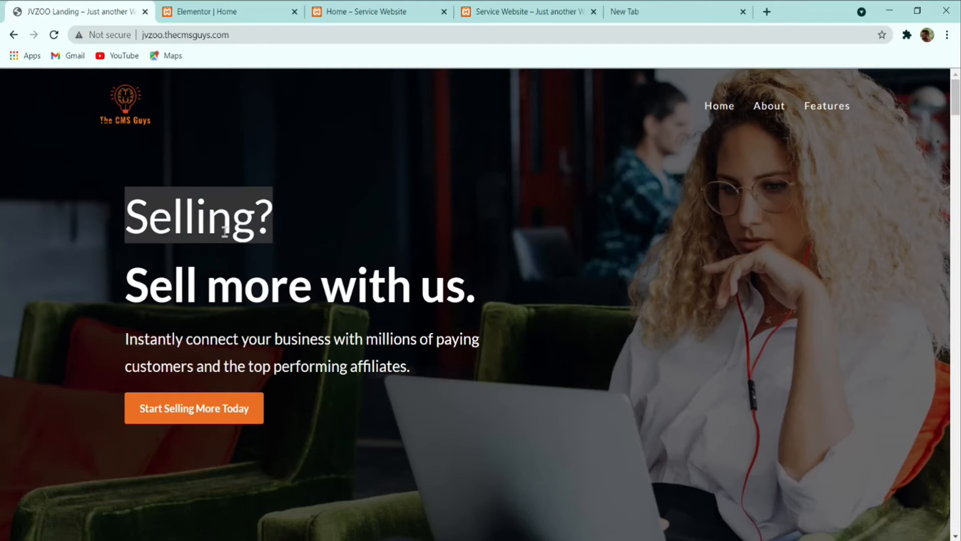
left_click(227, 8)
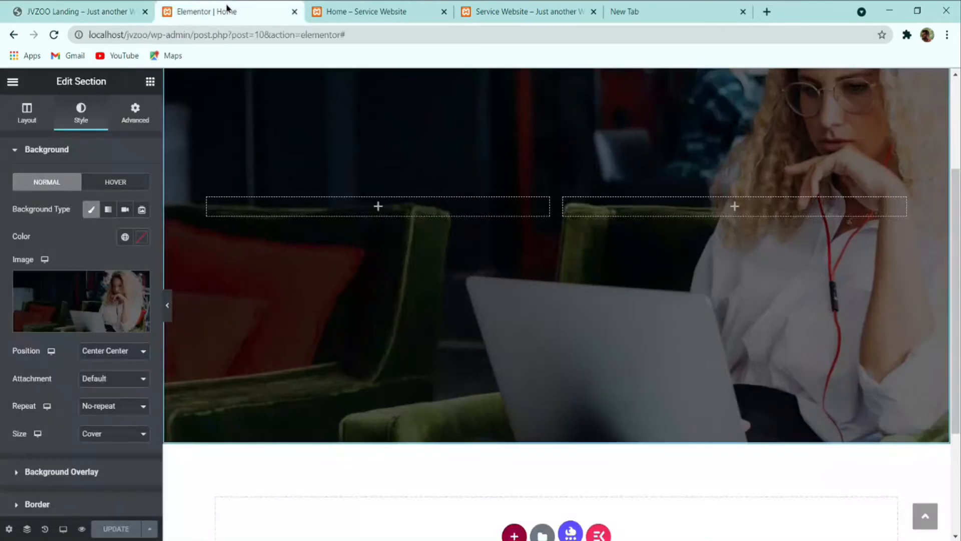
Step: Add a Heading widget reading Selling? to the hero's left column
left_click(150, 83)
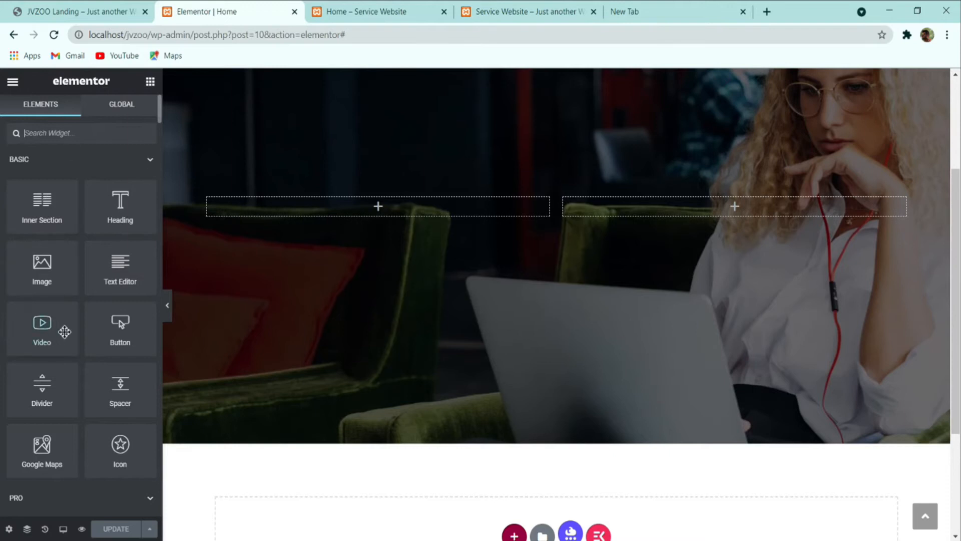
left_click_drag(121, 203, 294, 211)
left_click(93, 205)
key("ctrl+a")
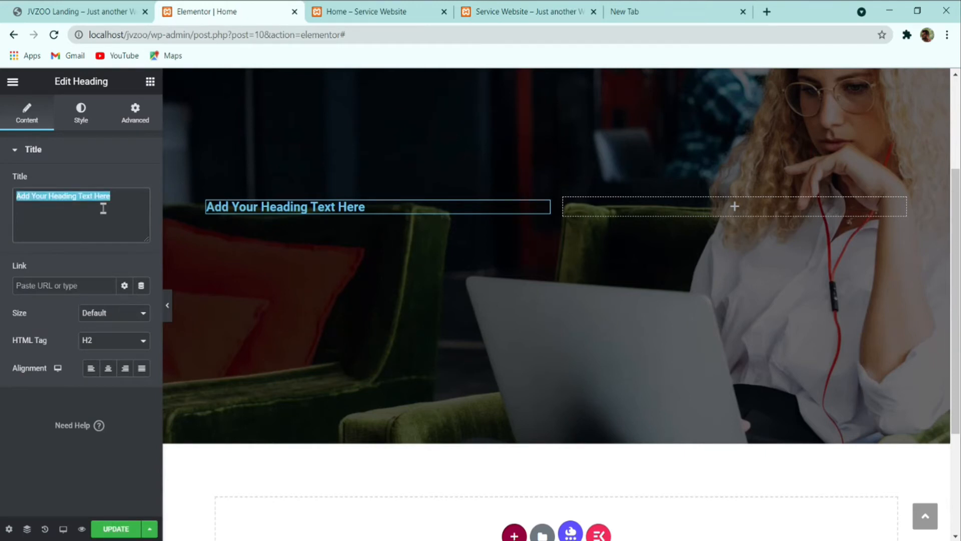
type("Selling?")
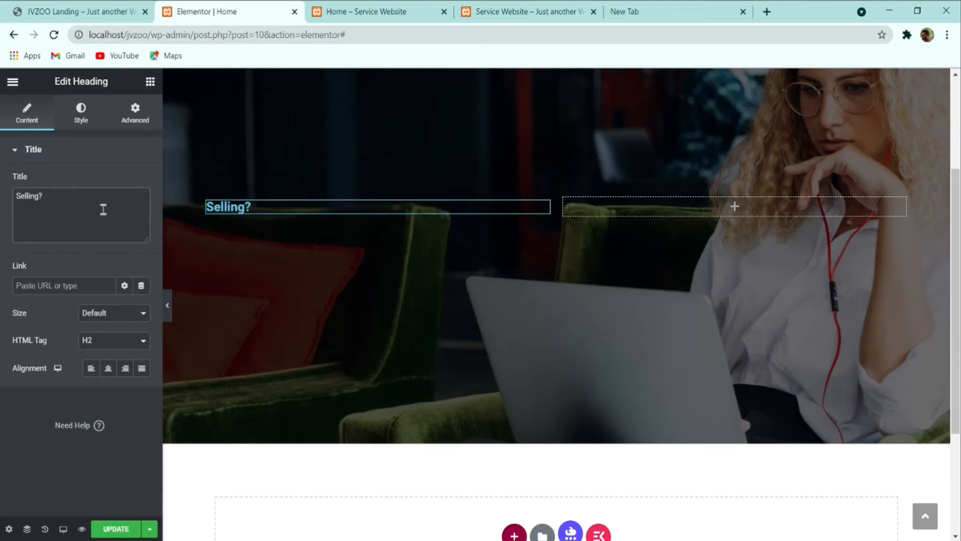
Step: Set the Selling? heading text colour to white #FFFFFF
left_click(81, 117)
left_click(138, 185)
left_click_drag(118, 251, 2, 145)
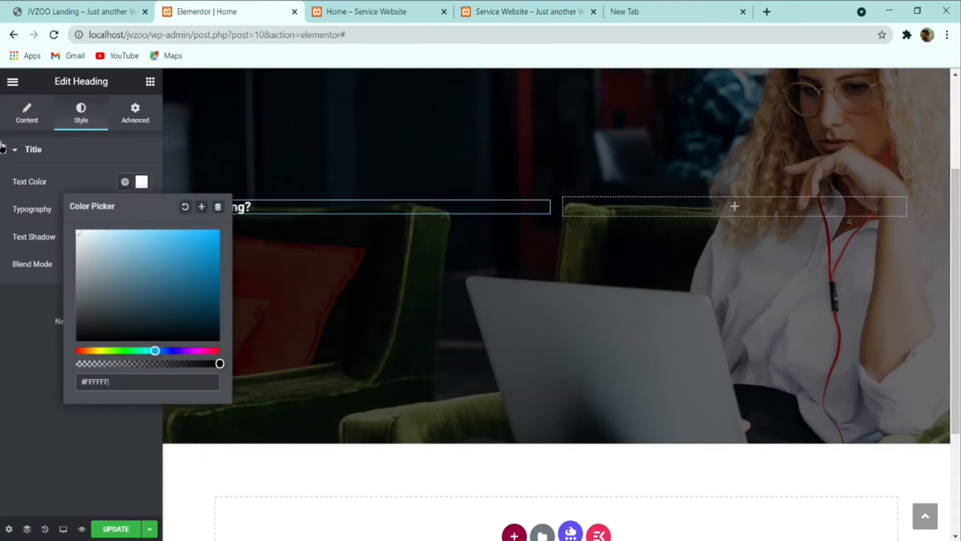
left_click(4, 293)
Step: Set the heading typography to Lato, 72px, weight 500, line height 1.5em
left_click(141, 210)
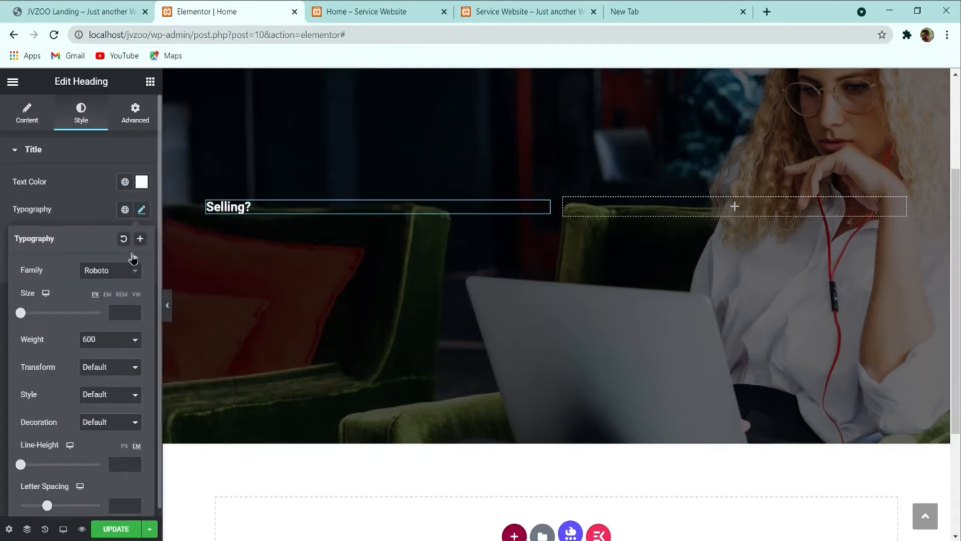
left_click(118, 270)
type("lato")
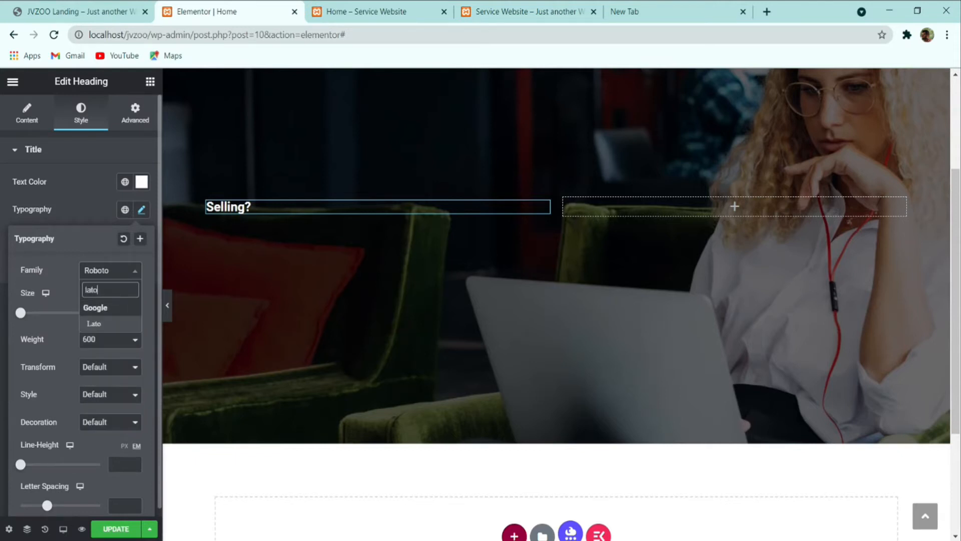
key("Return")
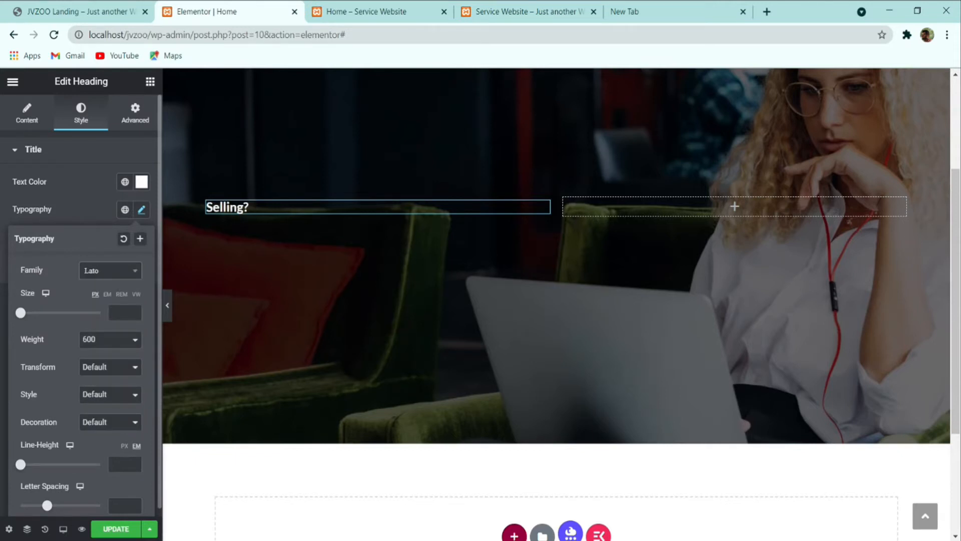
type("72")
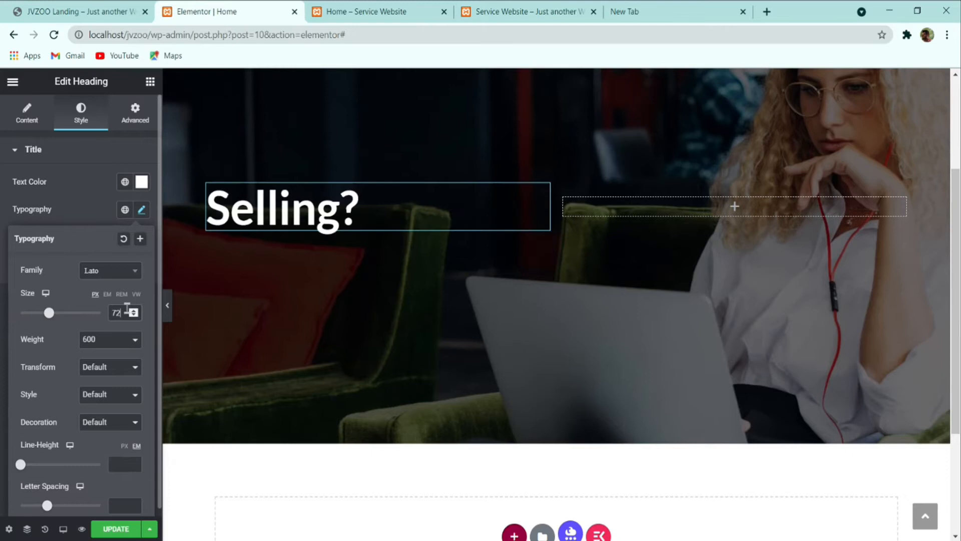
left_click(97, 348)
left_click(97, 400)
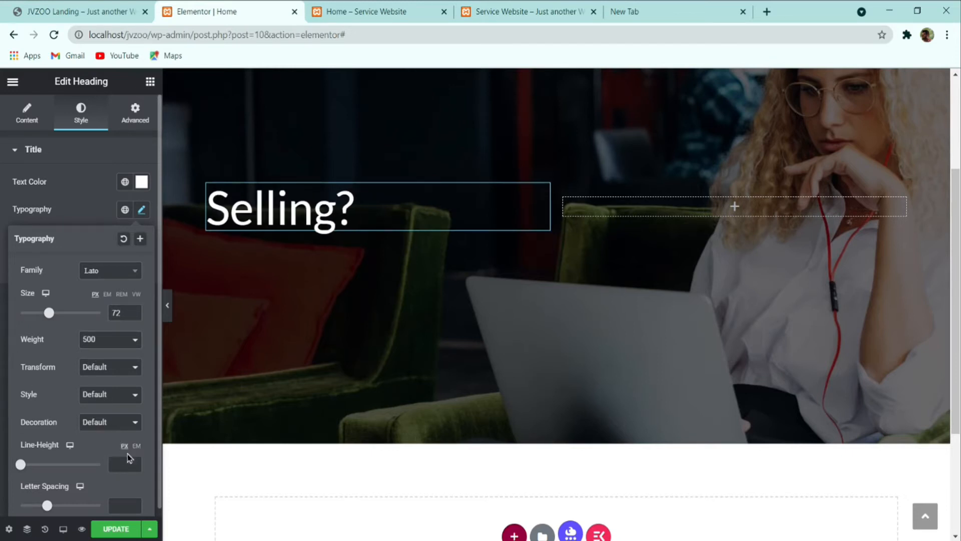
type("86")
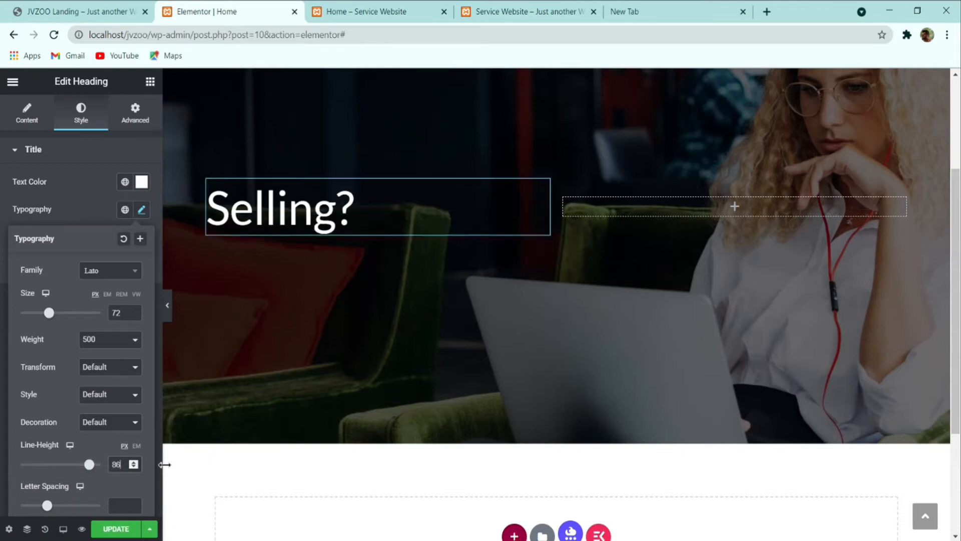
left_click(137, 446)
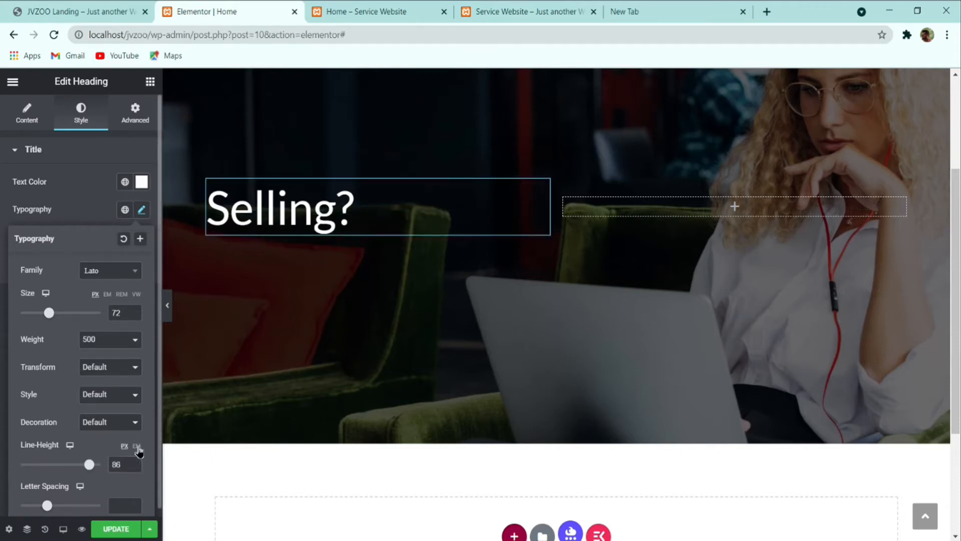
type("1")
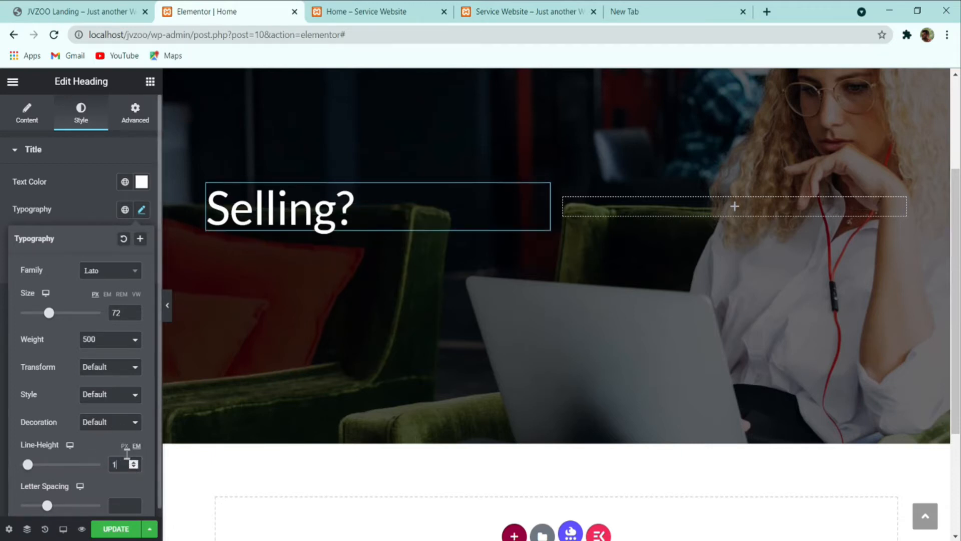
type(".5")
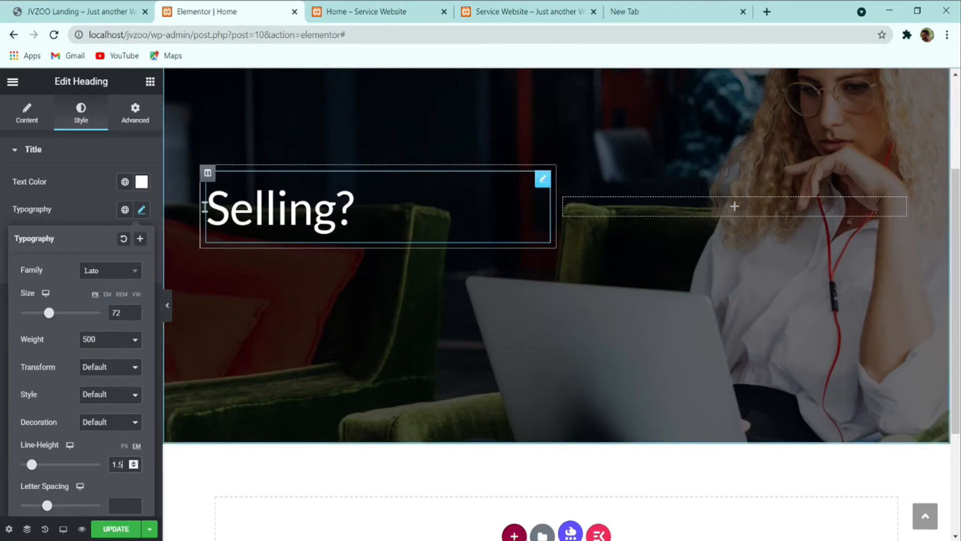
left_click(100, 10)
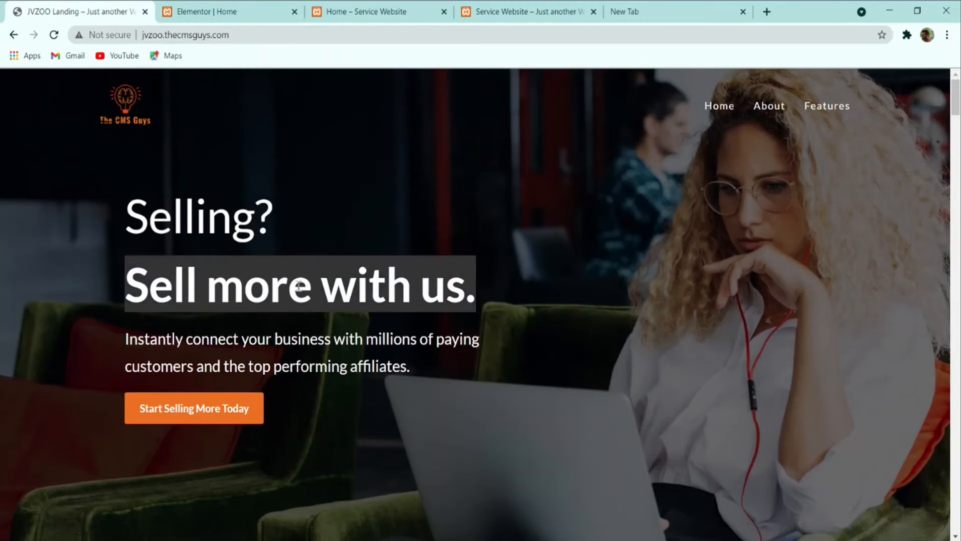
Step: Duplicate the Selling? heading in the hero's left column
left_click(264, 10)
right_click(342, 200)
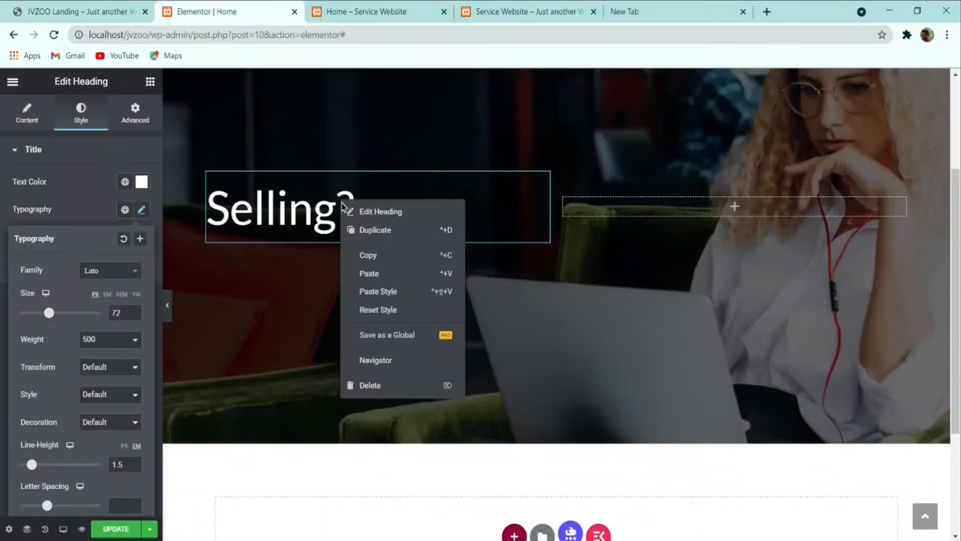
left_click(384, 239)
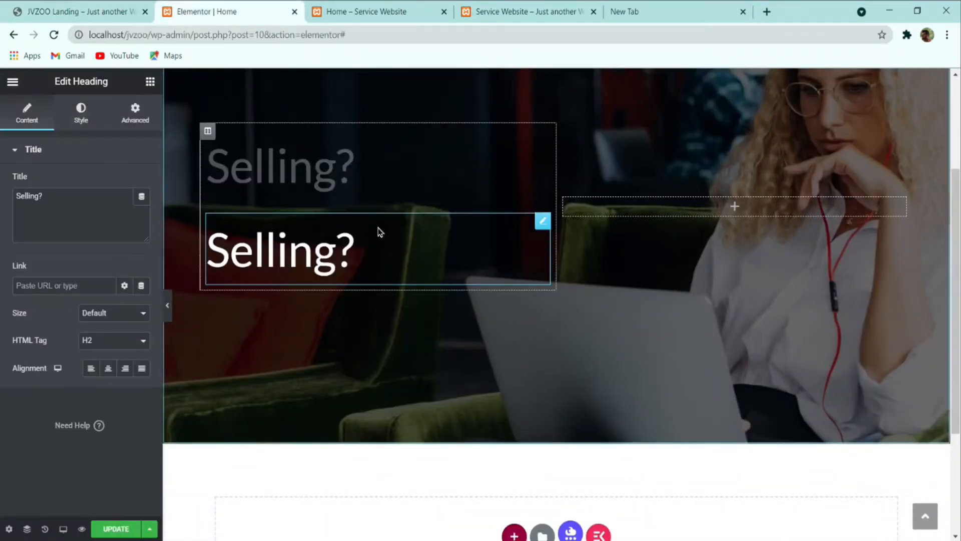
right_click(321, 181)
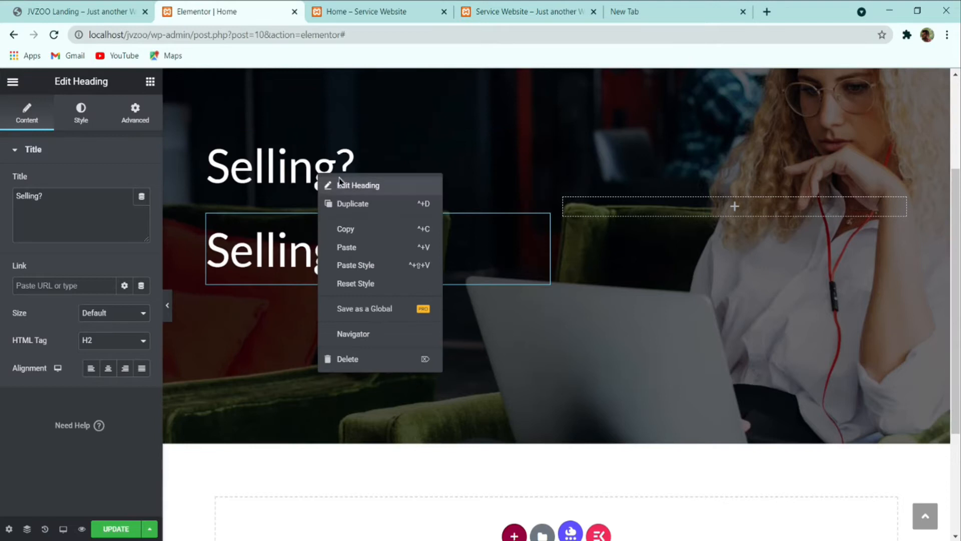
left_click(357, 205)
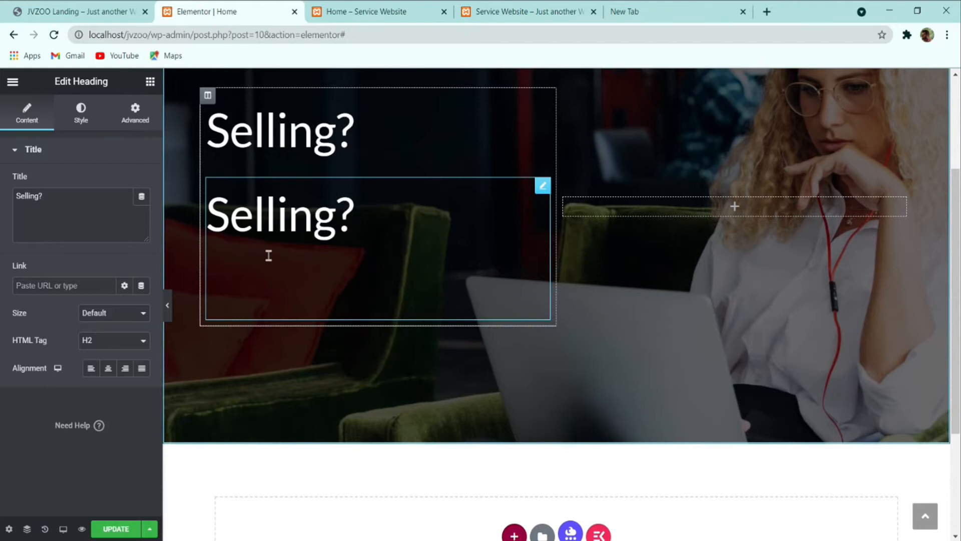
left_click(412, 161)
left_click(409, 266)
right_click(361, 213)
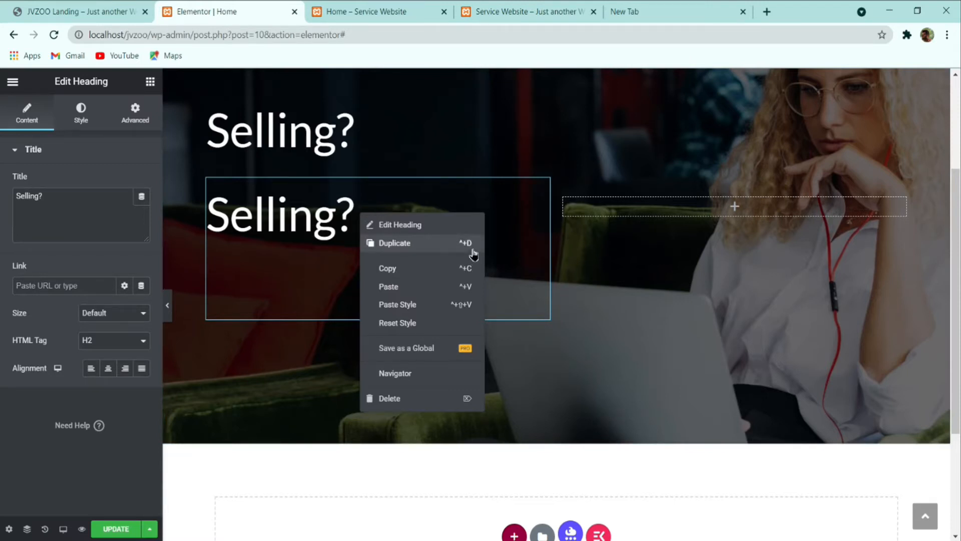
left_click(319, 257)
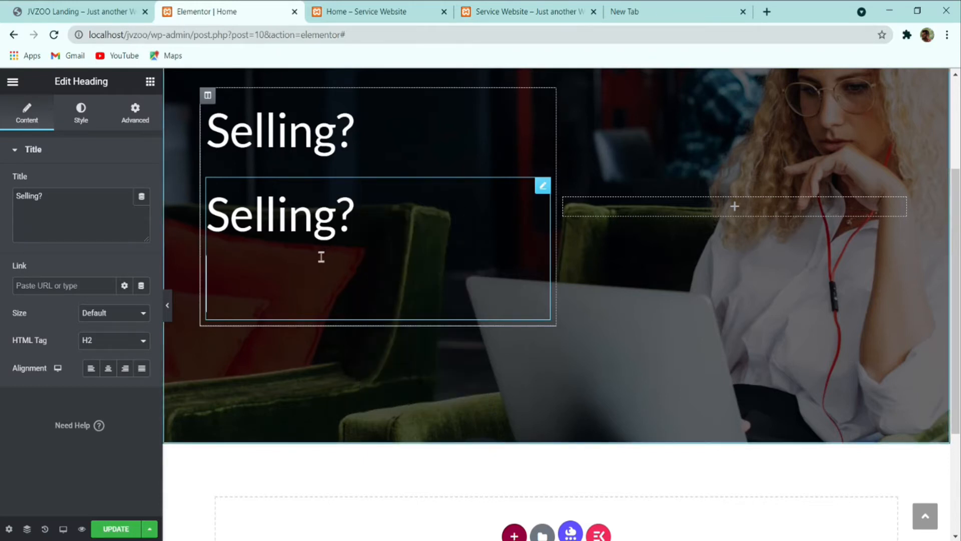
Step: Change the copy's text to Sell more with us. with font weight 700
left_click(85, 222)
key("ctrl+a")
type("Sell more with us.")
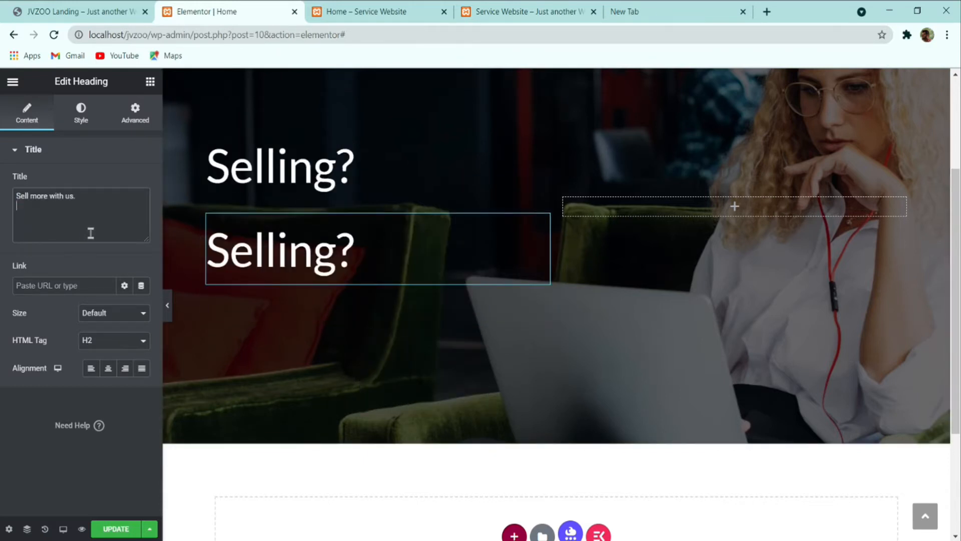
left_click(80, 116)
left_click(142, 211)
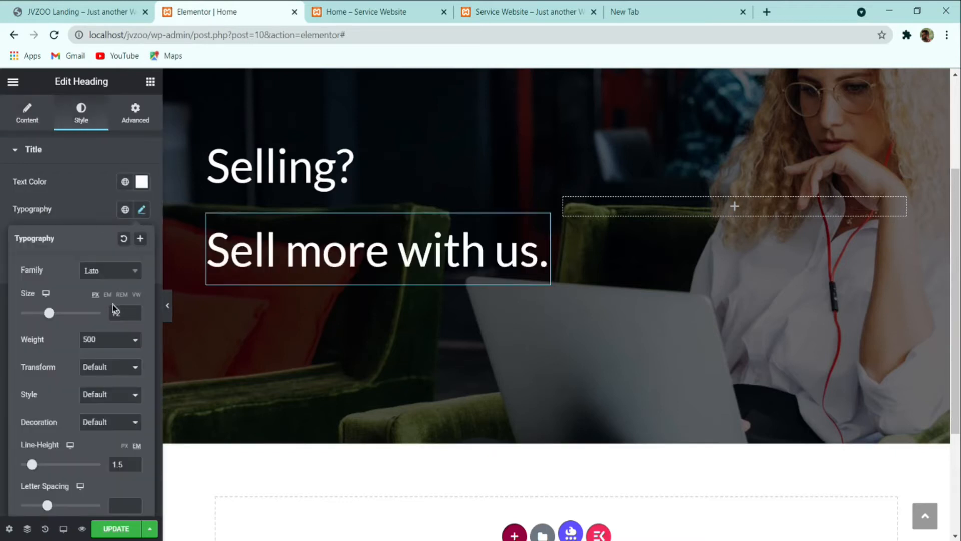
left_click(118, 354)
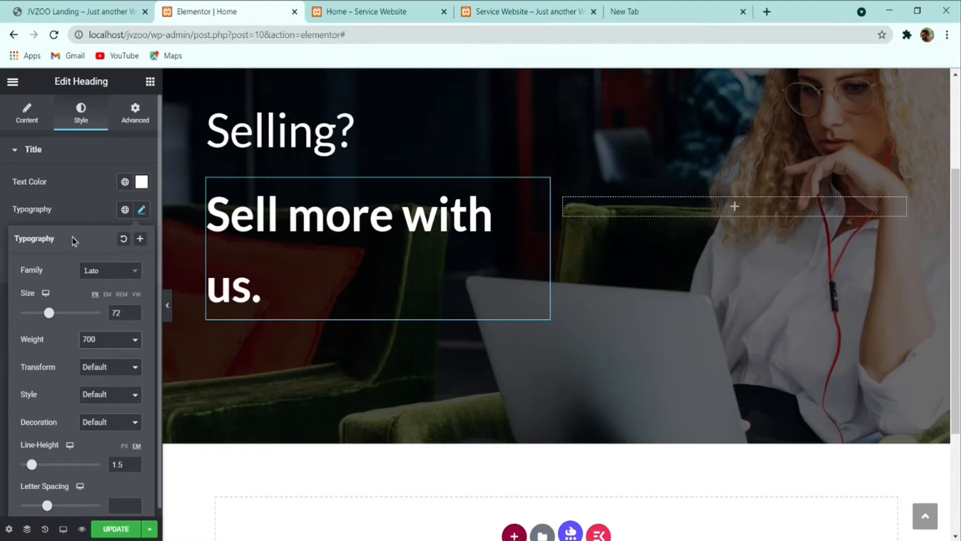
left_click(73, 213)
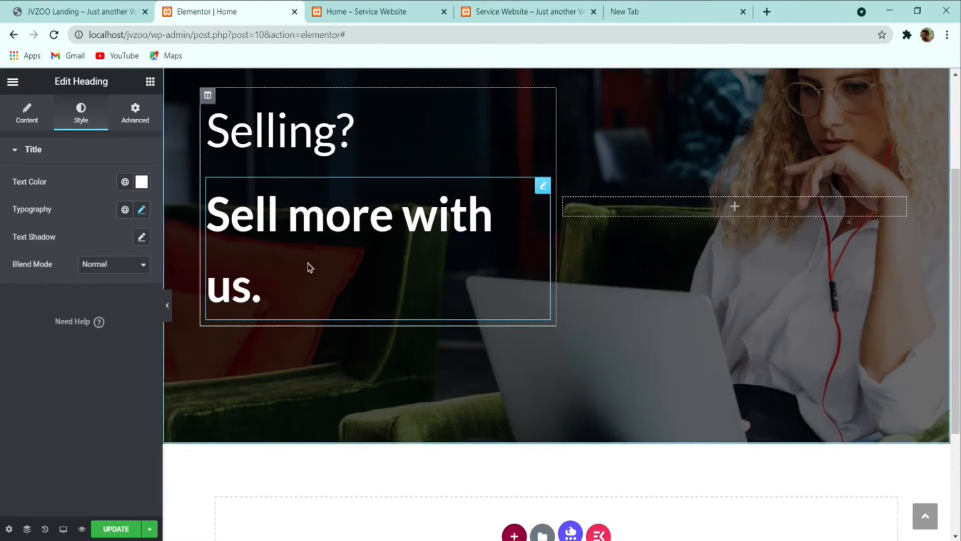
Step: Preview the hero without the editor panel and compare it with the reference page
left_click(168, 305)
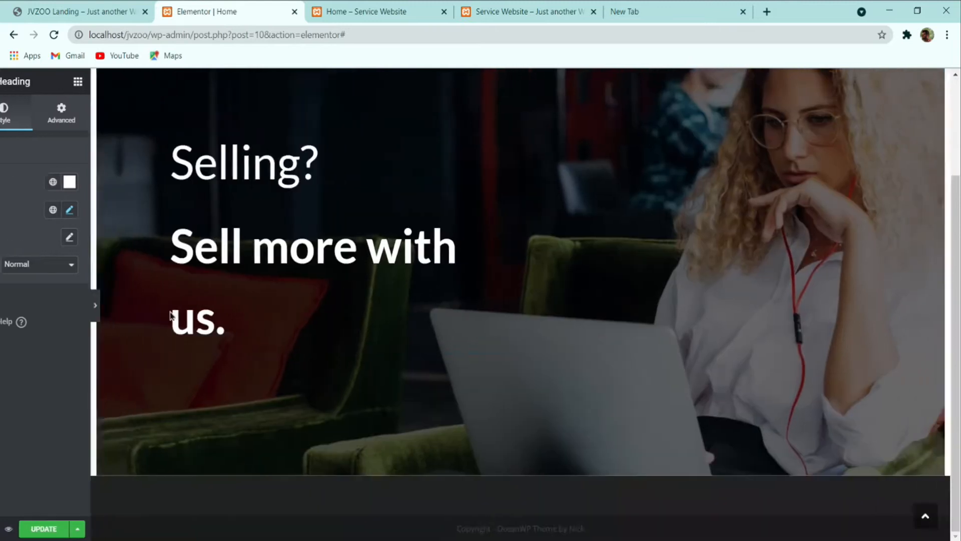
left_click(4, 327)
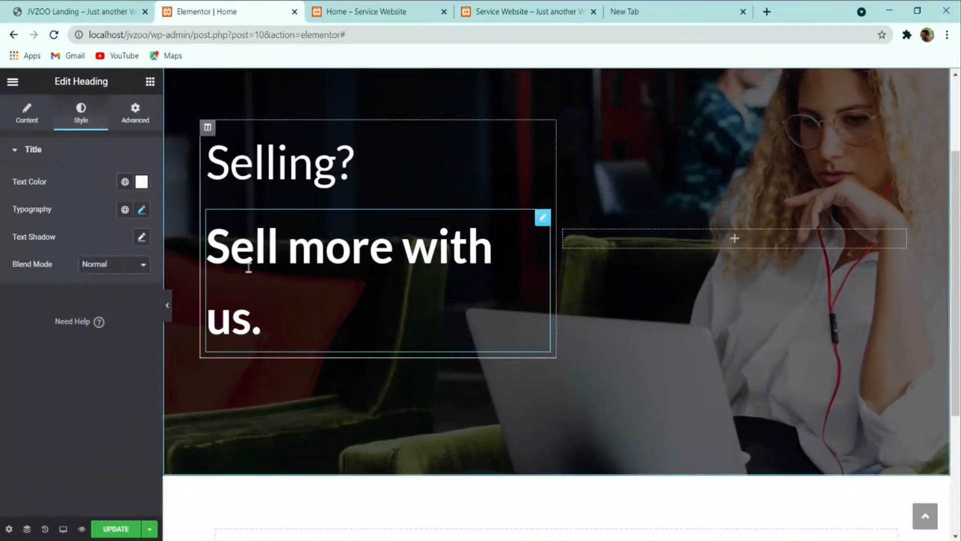
left_click(72, 9)
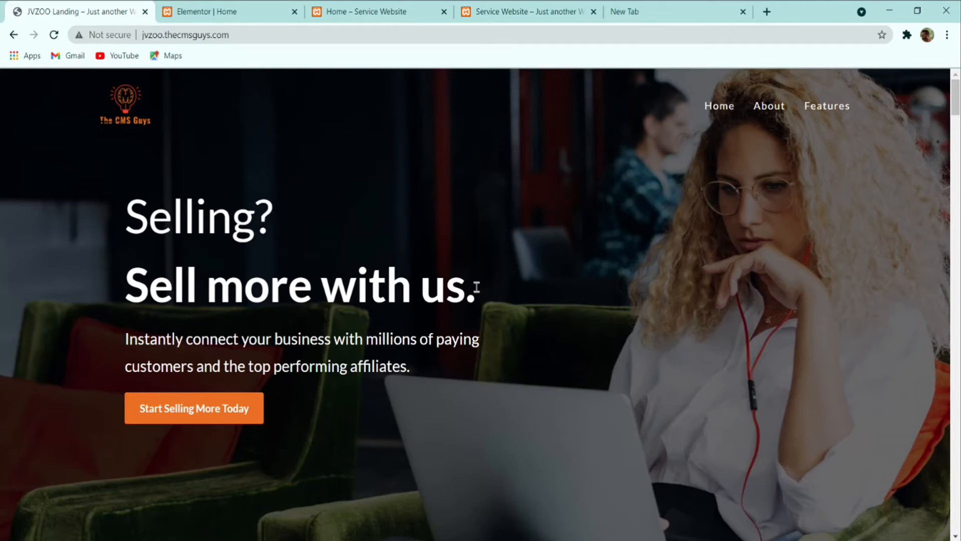
left_click(225, 11)
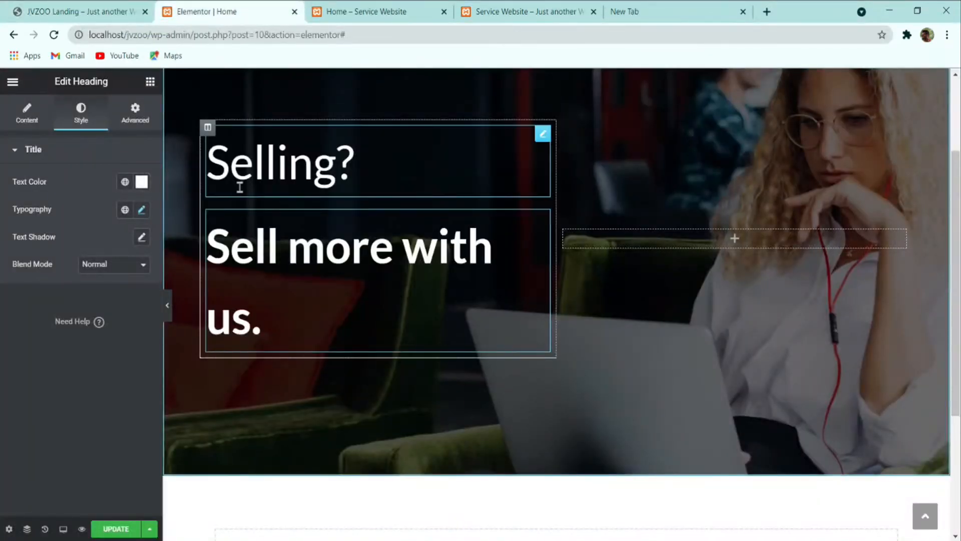
Step: Set the headline column to 55% width and nudge the empty right column up to 35%
left_click(208, 127)
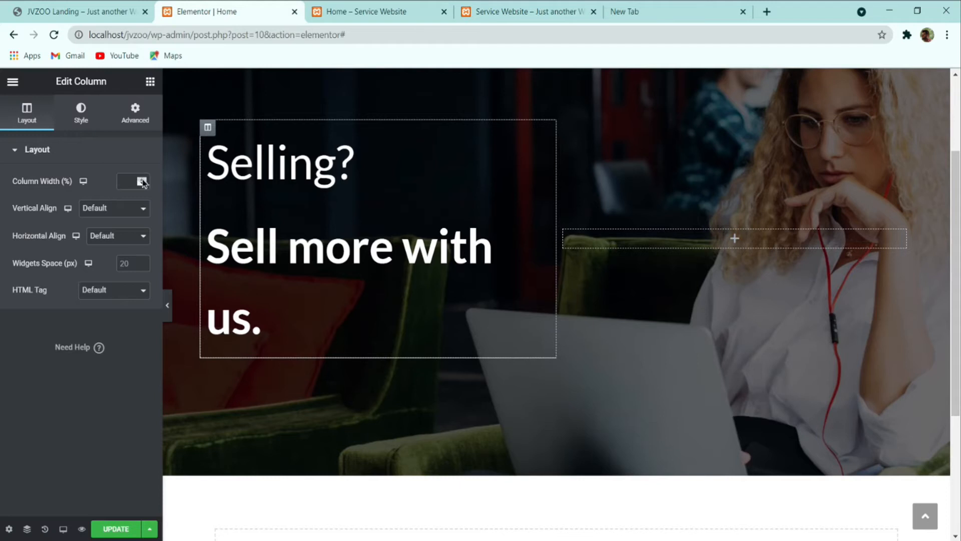
left_click(142, 182)
type("5")
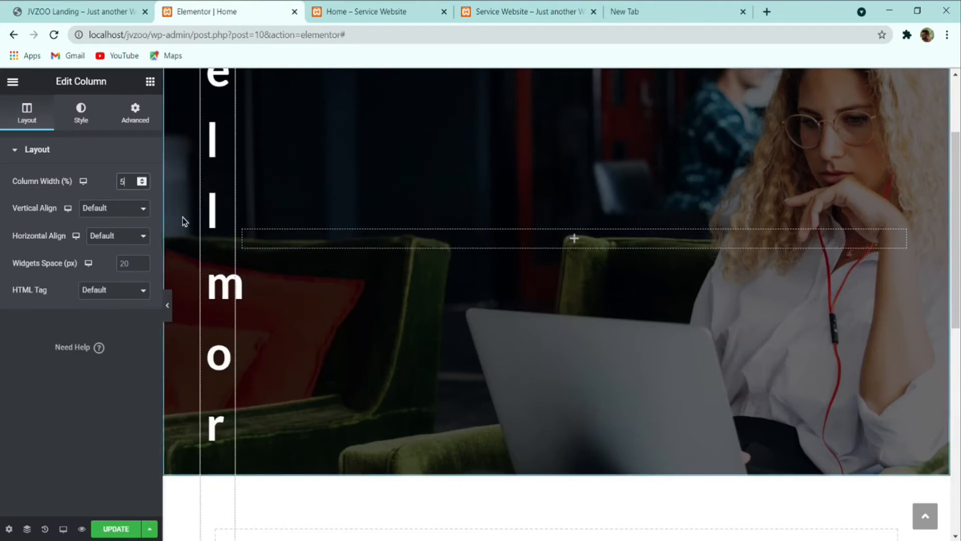
type("5")
left_click(245, 231)
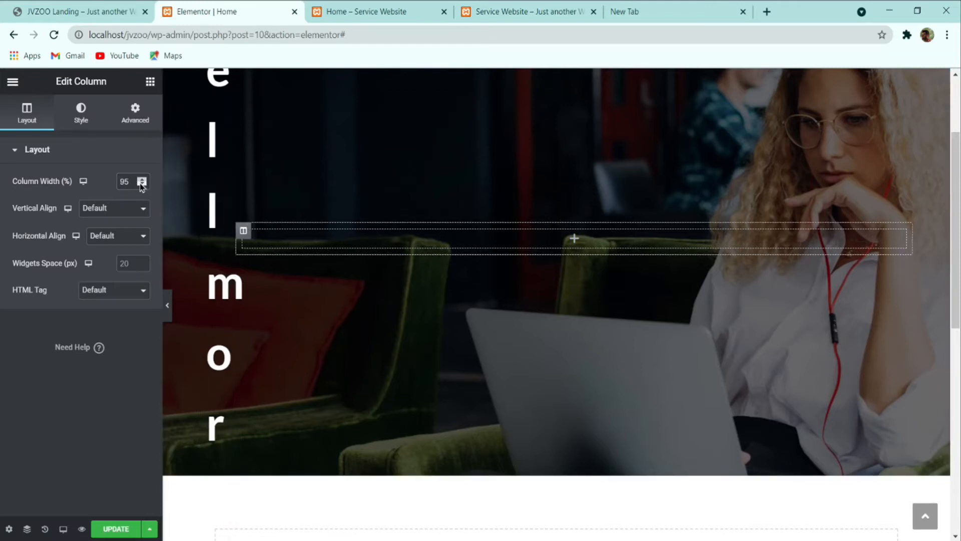
left_click_drag(134, 182, 68, 186)
type("1")
type("3")
key("Up")
key("Up")
key("Up")
key("Up")
key("Up")
key("Up")
key("Up")
key("Up")
key("Up")
key("Up")
key("Up")
key("Up")
key("Up")
key("Up")
key("Up")
key("Up")
key("Up")
key("Up")
key("Up")
key("Up")
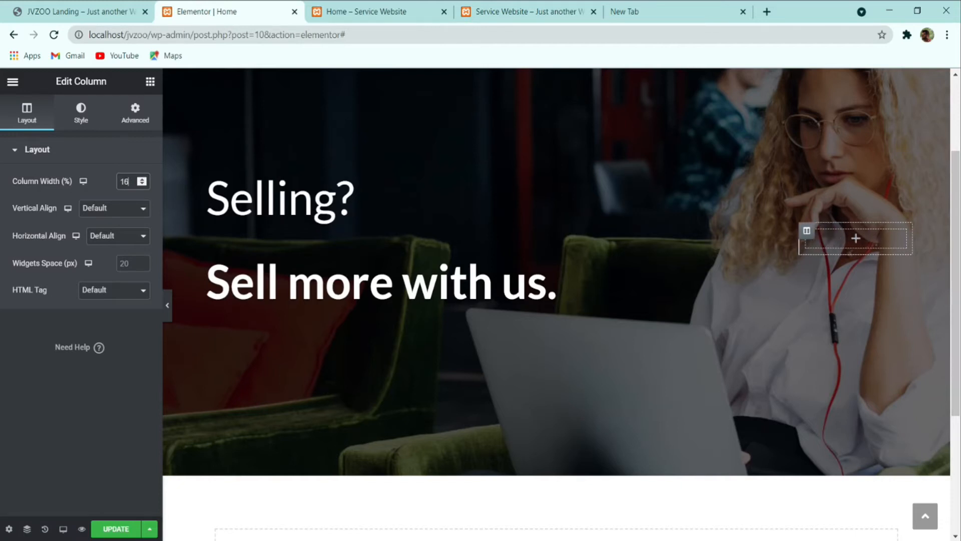
key("Up")
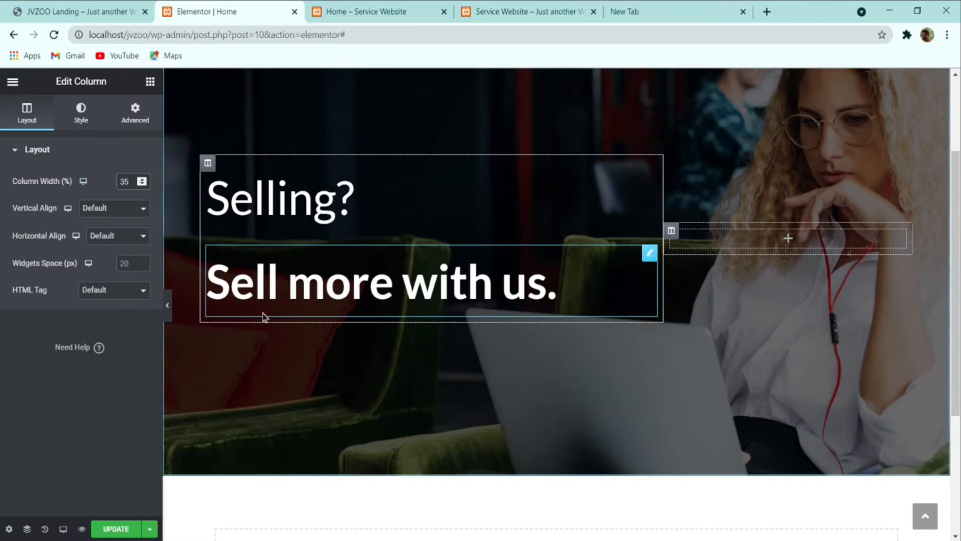
Step: Lower the 'Selling?' heading's line height to 1
left_click(306, 226)
left_click(142, 209)
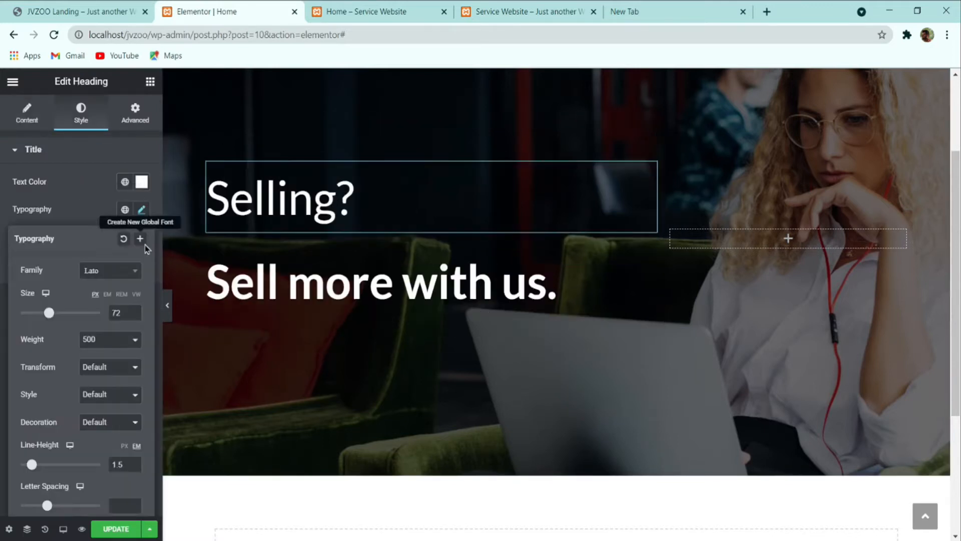
left_click(136, 468)
left_click(136, 468)
left_click(135, 468)
left_click(136, 468)
left_click(135, 468)
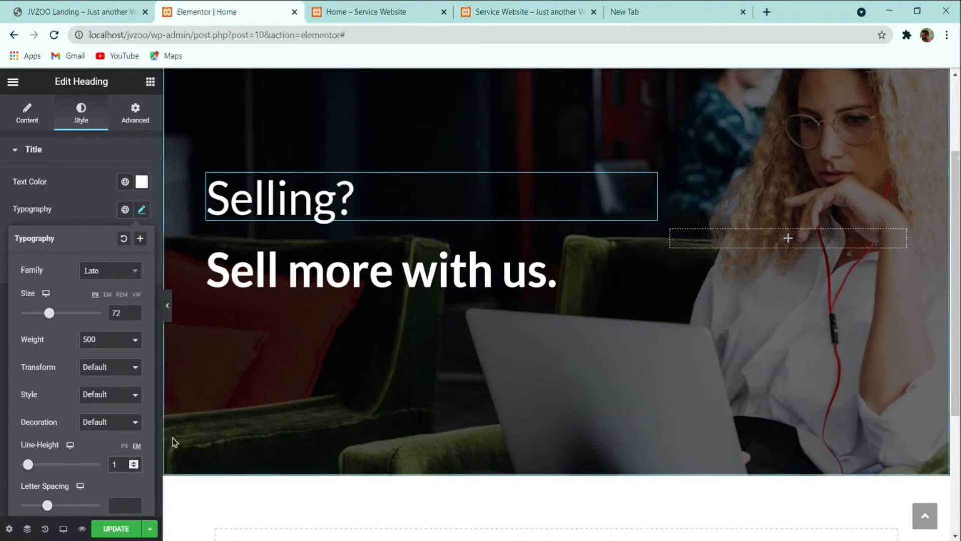
Step: Paste the 'Selling?' style onto 'Sell more with us.', keeping 'Selling?' at regular weight
left_click(347, 262)
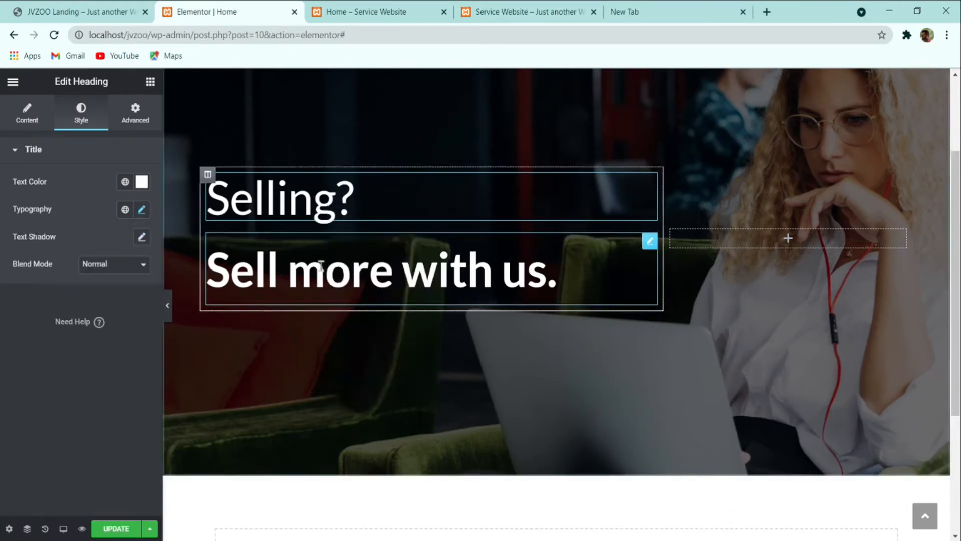
right_click(323, 270)
left_click(345, 357)
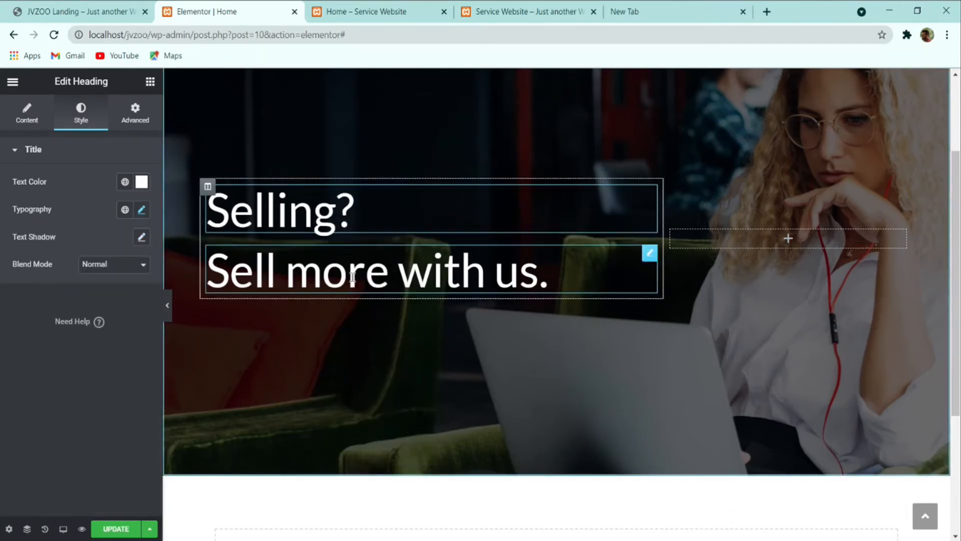
left_click(144, 212)
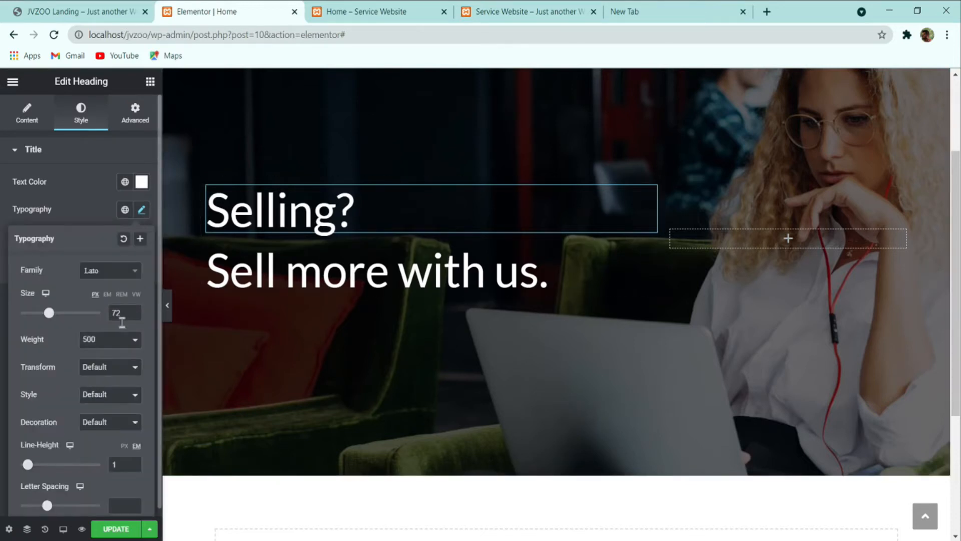
left_click(114, 353)
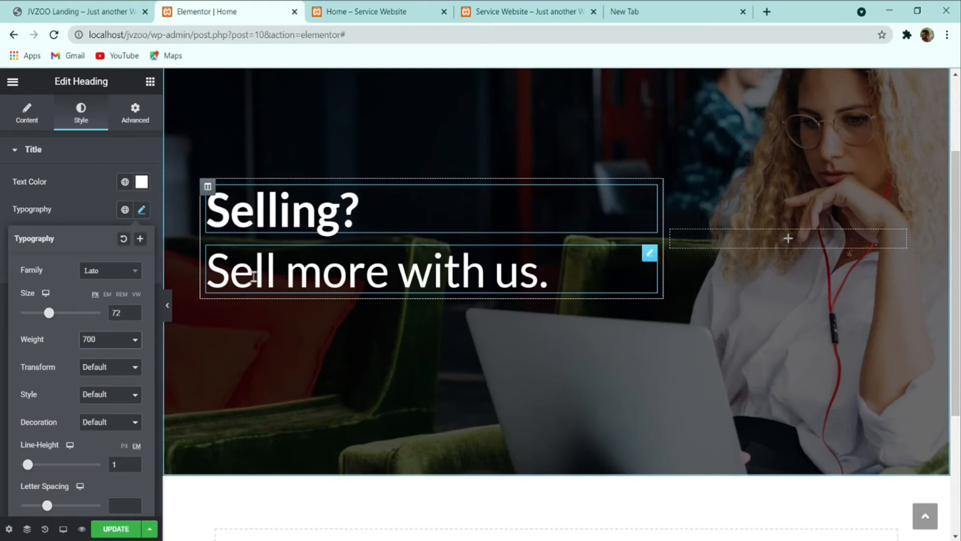
left_click(117, 352)
Step: Make the 'Sell more with us.' heading bold at weight 700
left_click(291, 290)
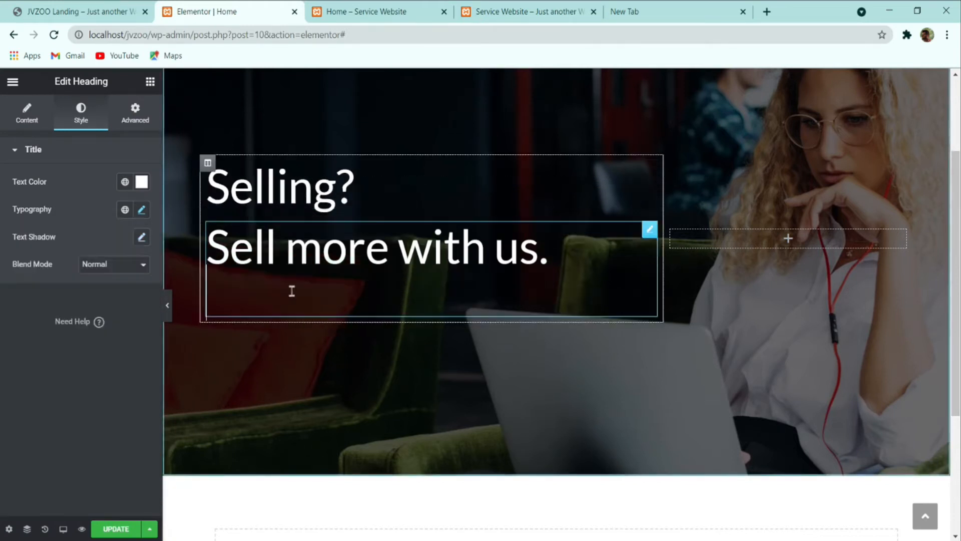
left_click(140, 213)
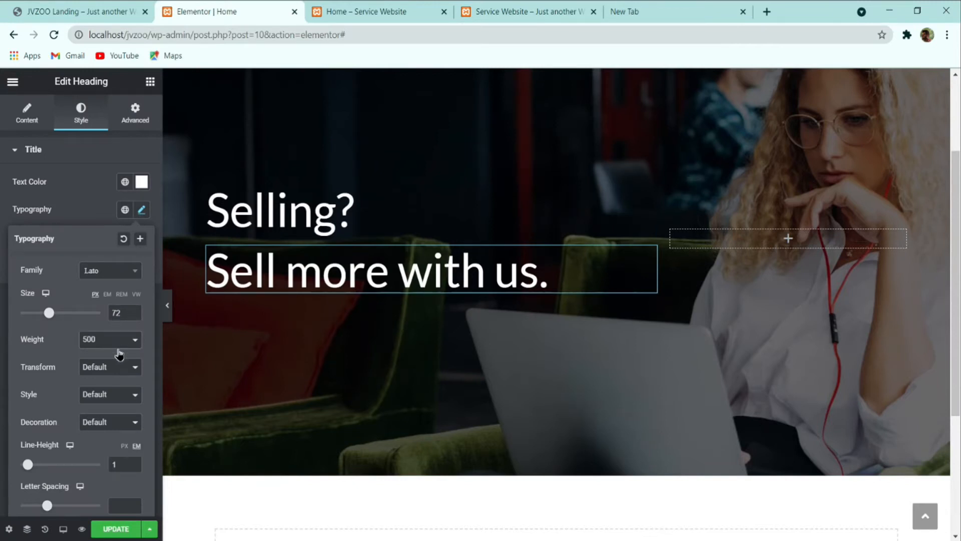
left_click(121, 371)
left_click(89, 202)
Step: Compare the hero headline against the live reference landing page
left_click(98, 7)
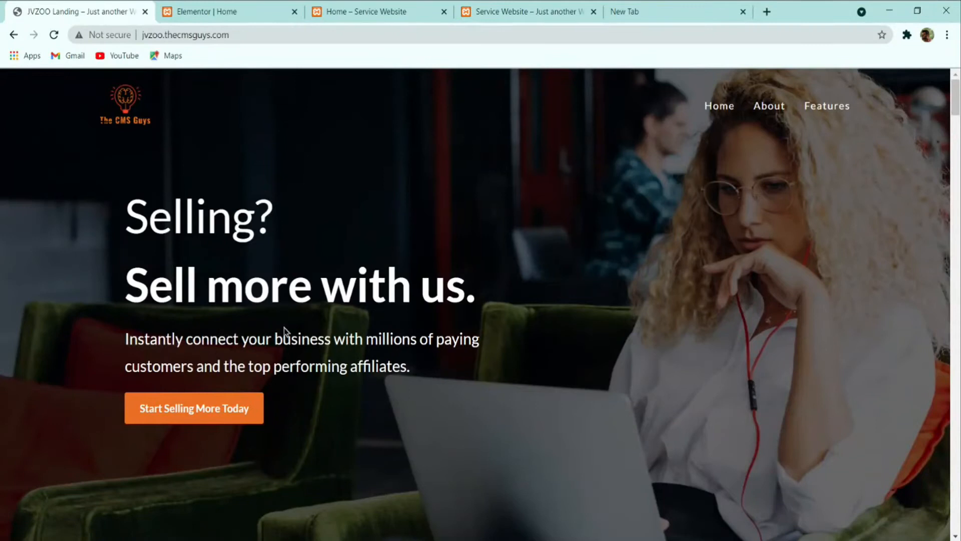
triple_click(275, 339)
key("ctrl+c")
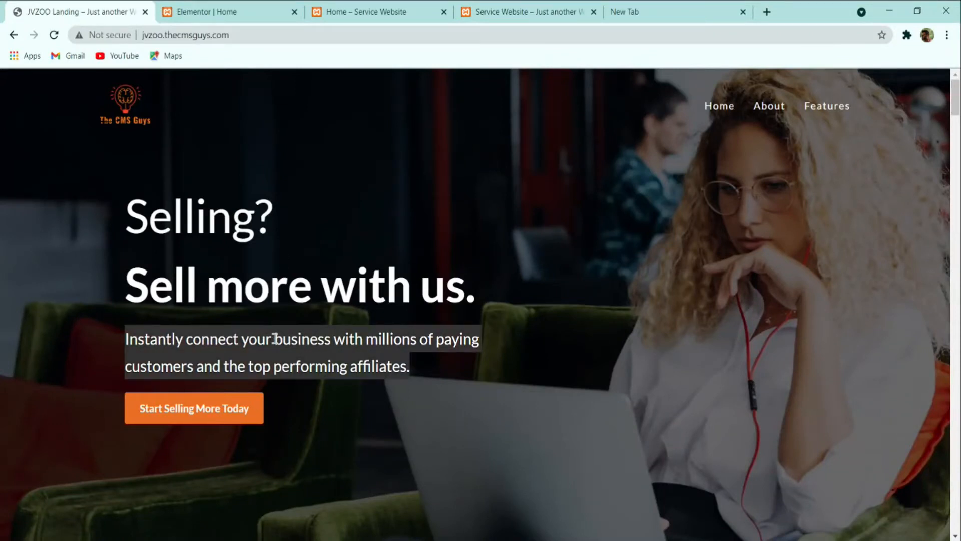
left_click(302, 367)
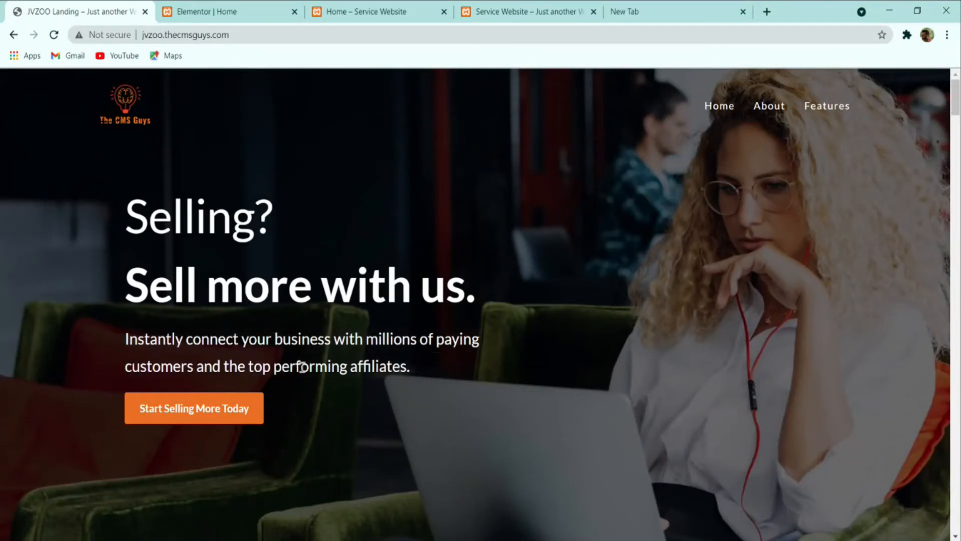
left_click(225, 11)
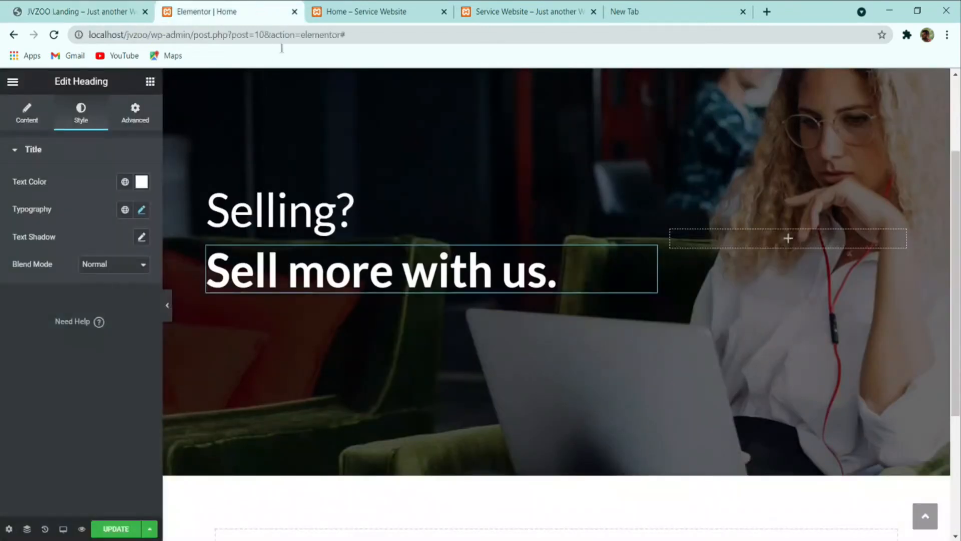
right_click(434, 279)
Step: Duplicate 'Sell more with us.' and replace the copy's text with the subtitle sentence
left_click(459, 314)
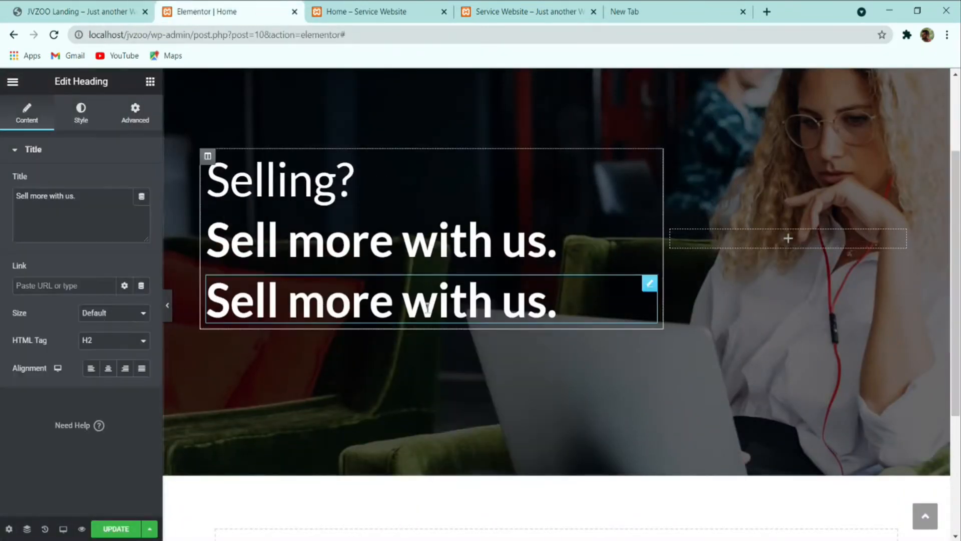
key("ctrl+a")
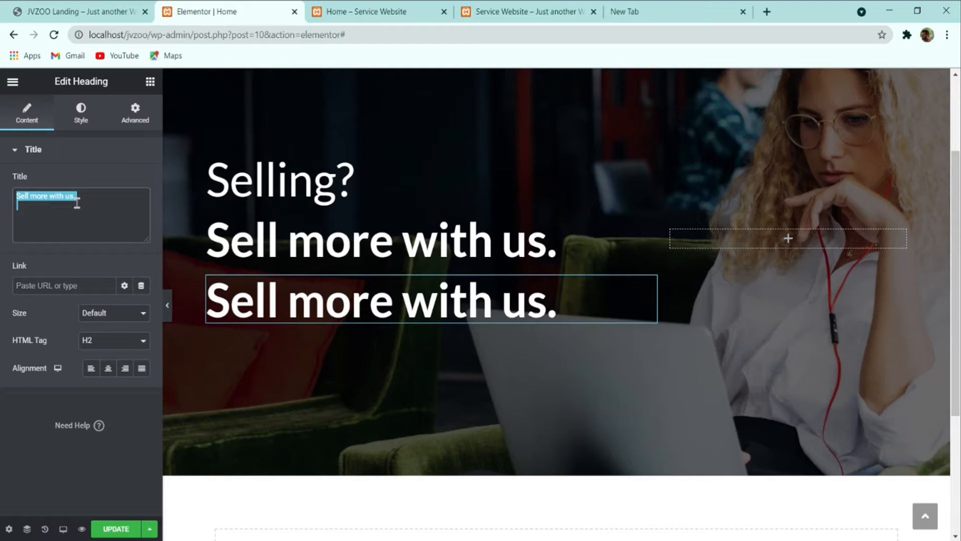
key("ctrl+v")
Step: Give the subtitle a 24 px font size and weight 400
left_click(83, 118)
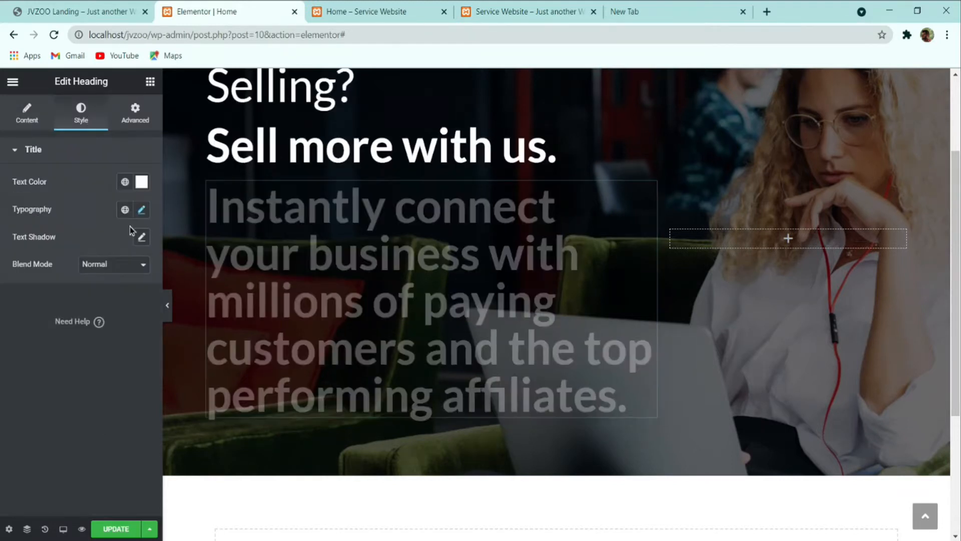
left_click(142, 210)
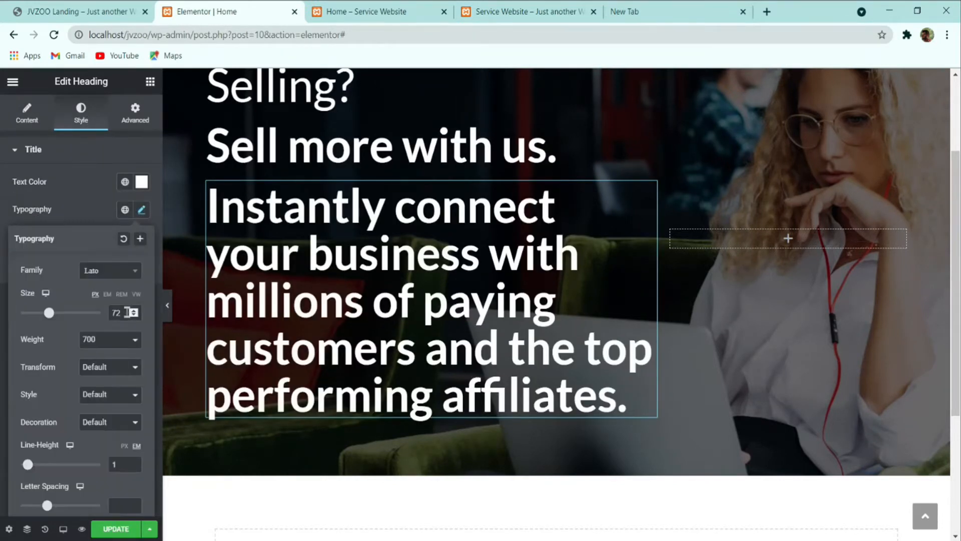
type("24")
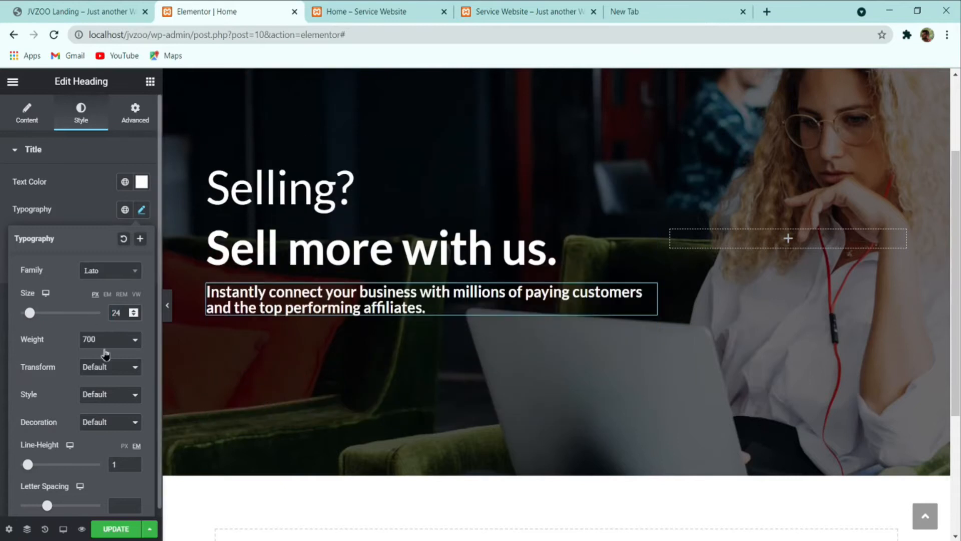
left_click(127, 338)
left_click(101, 392)
left_click(71, 9)
left_click(178, 11)
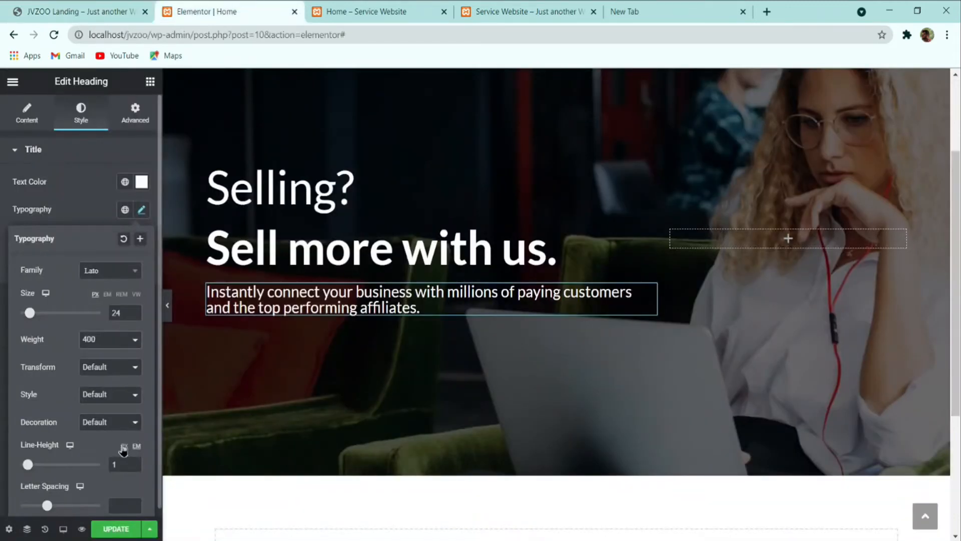
Step: Raise the subtitle's line height to 1.5 and compare with the live page
left_click(133, 463)
left_click(134, 463)
left_click(134, 463)
left_click(133, 463)
left_click(134, 463)
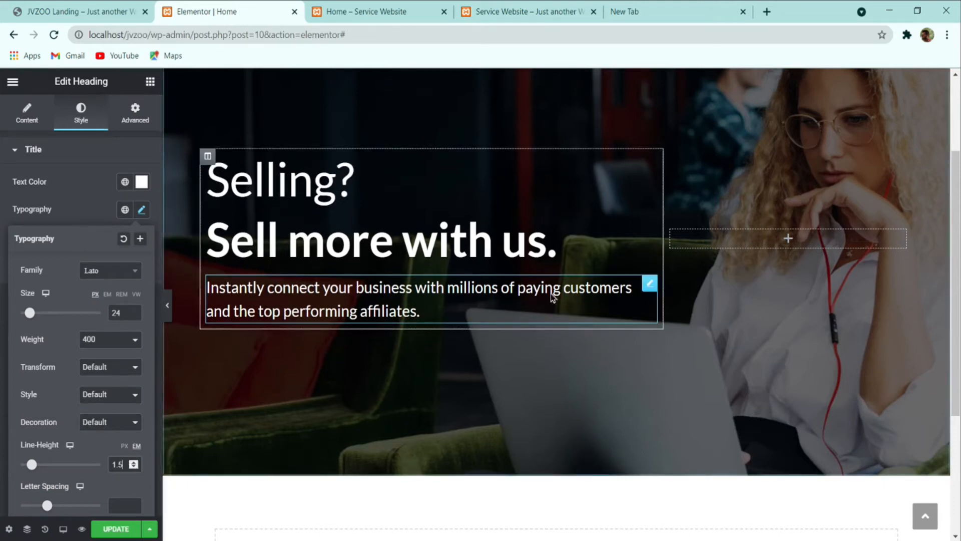
left_click(91, 186)
left_click(79, 10)
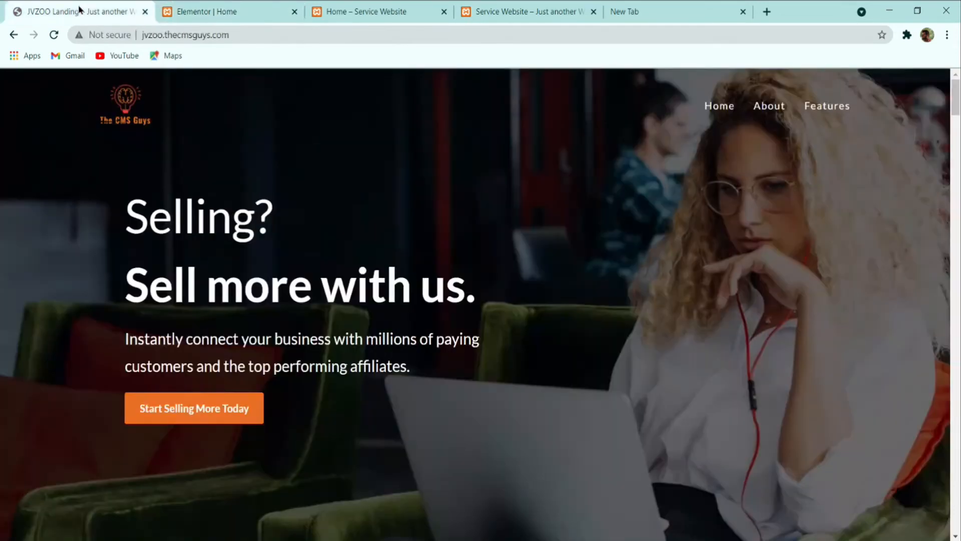
key("ctrl+Tab")
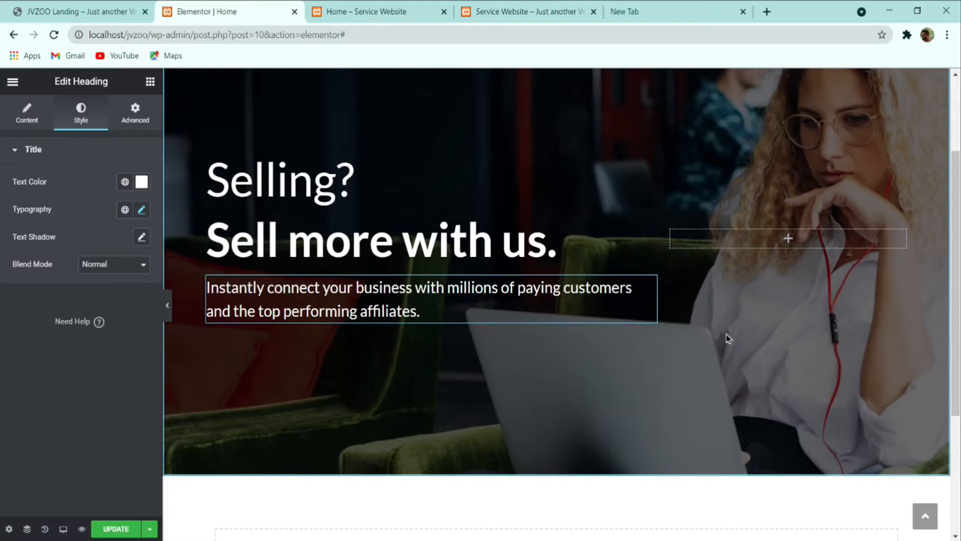
Step: Switch the subtitle's margin to EM with unlinked sides and a 0 left margin
left_click(136, 118)
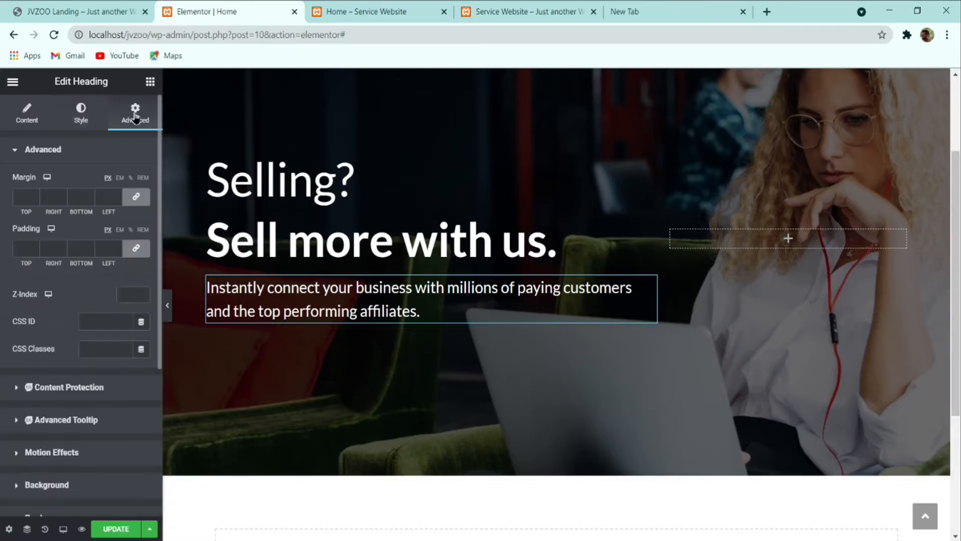
left_click(119, 178)
left_click(133, 196)
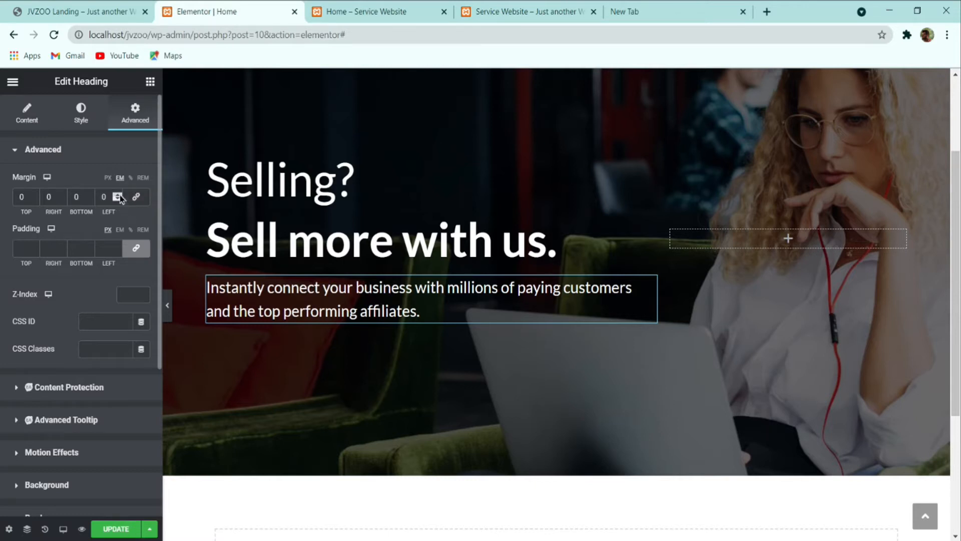
left_click(120, 195)
left_click_drag(111, 194, 60, 196)
type("0")
scroll(60, 196, "down", 5)
scroll(59, 195, "up", 5)
Step: Raise the subtitle's right margin step by step to 10 em
left_click(62, 194)
left_click(62, 194)
left_click(62, 195)
left_click(62, 194)
left_click(62, 195)
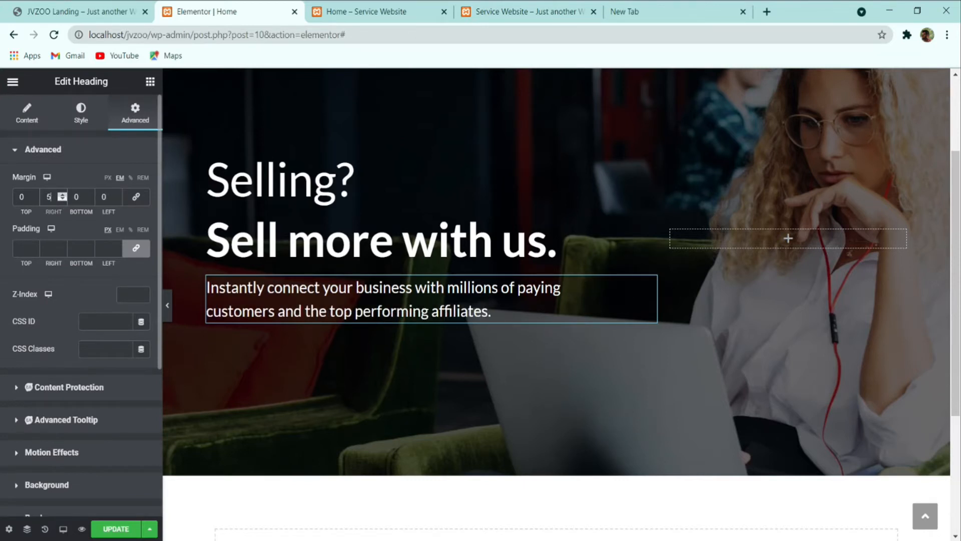
left_click(62, 194)
left_click(62, 194)
Step: Preview the page full-width and compare the wrapped subtitle with the live reference
left_click(169, 305)
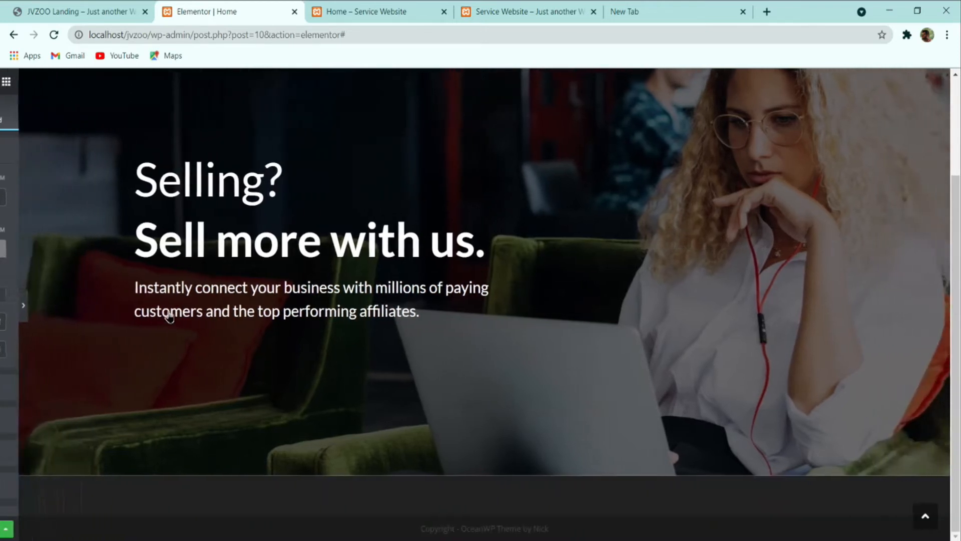
scroll(179, 336, "up", 3)
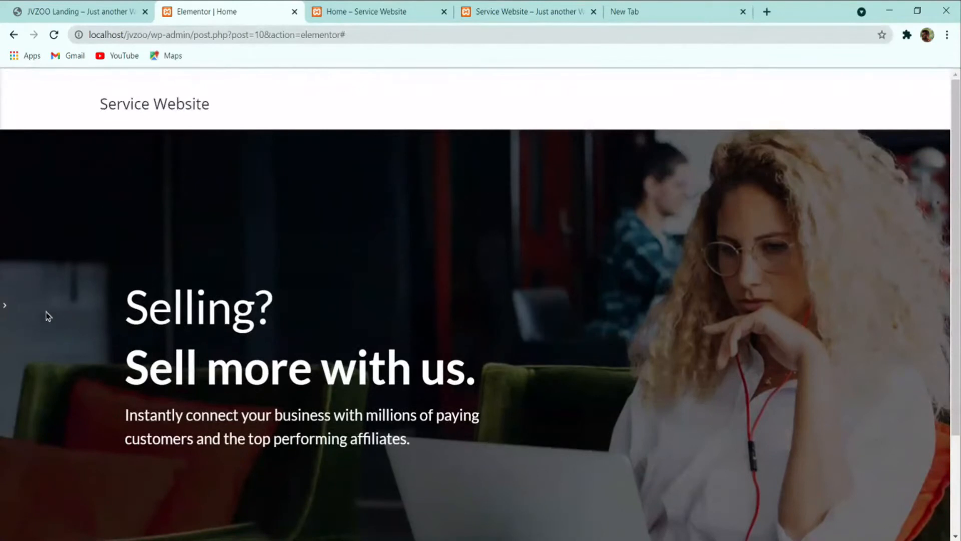
left_click(5, 305)
scroll(298, 257, "down", 2)
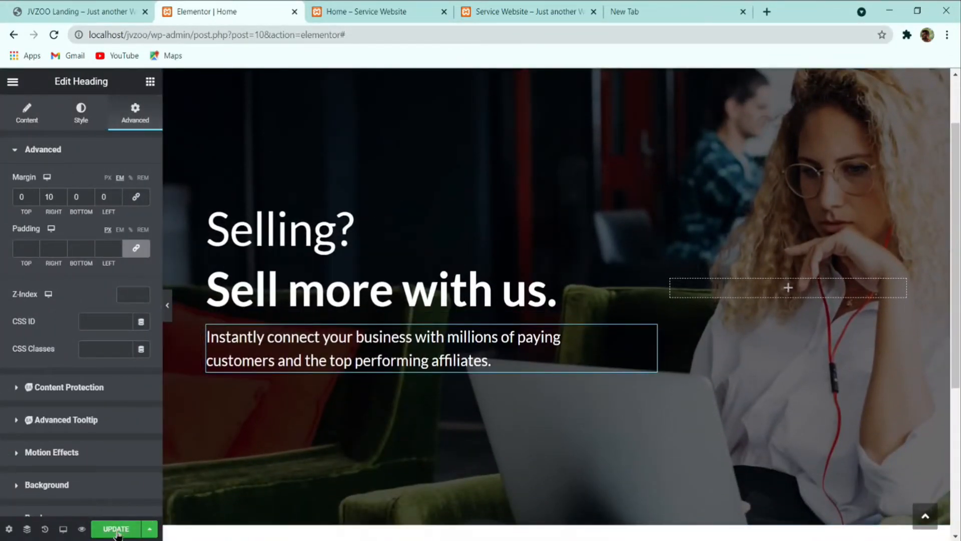
scroll(350, 330, "down", 2)
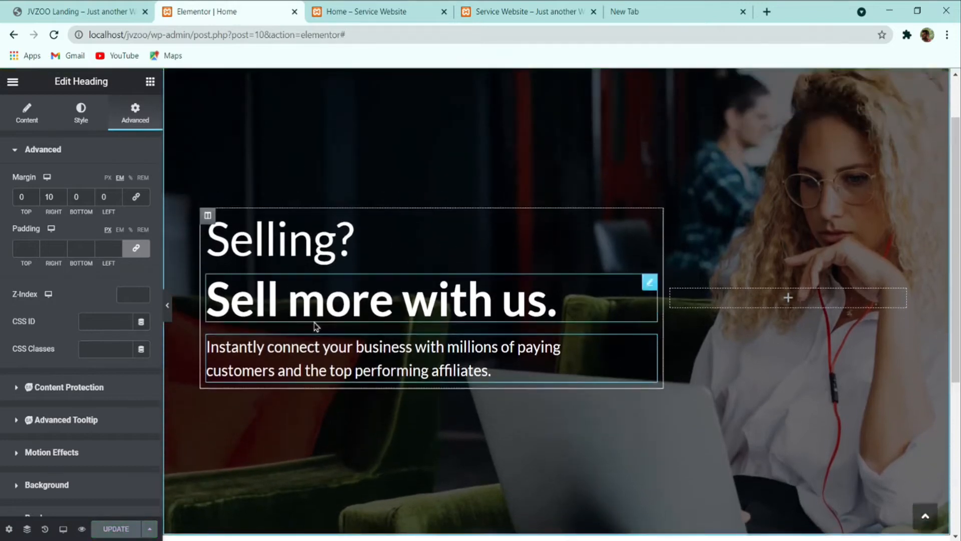
left_click(86, 11)
scroll(377, 330, "down", 2)
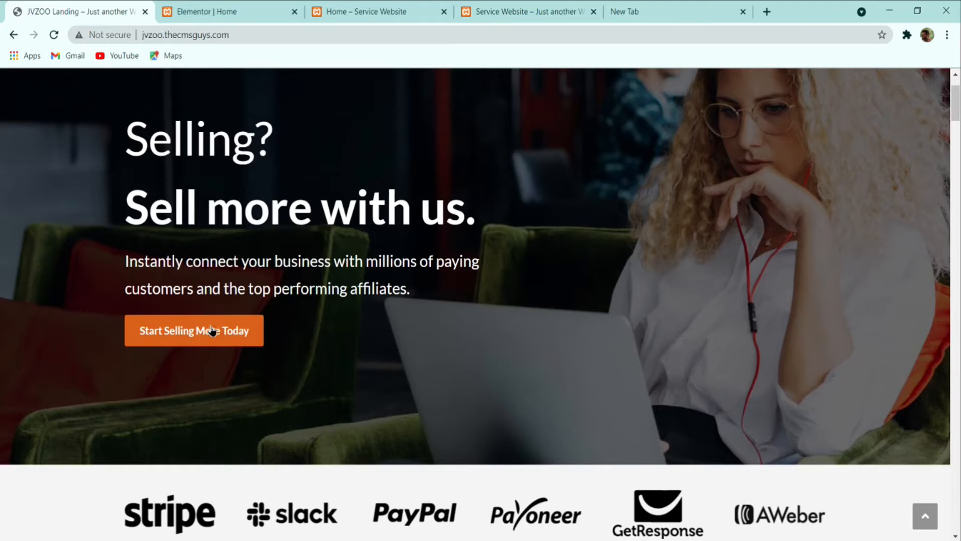
left_click(254, 7)
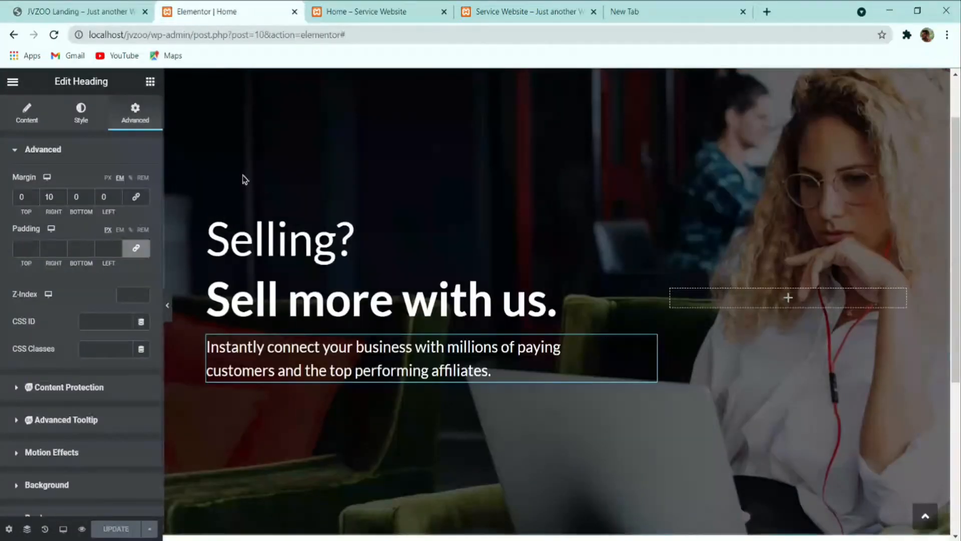
Step: Place a Button widget below the hero subtitle, checking the reference site's button
left_click(151, 83)
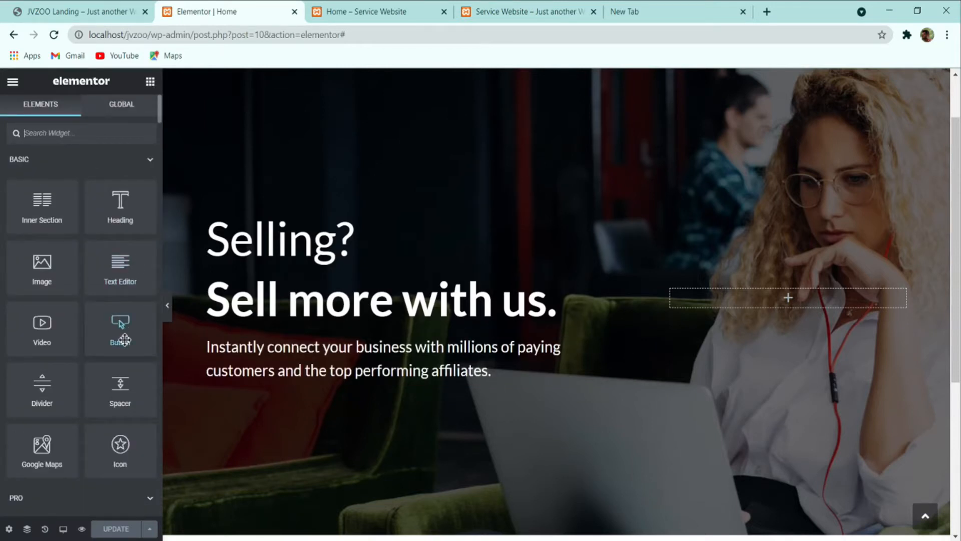
mouse_move(124, 329)
left_mouse_down()
mouse_move(134, 329)
mouse_move(126, 332)
left_mouse_up()
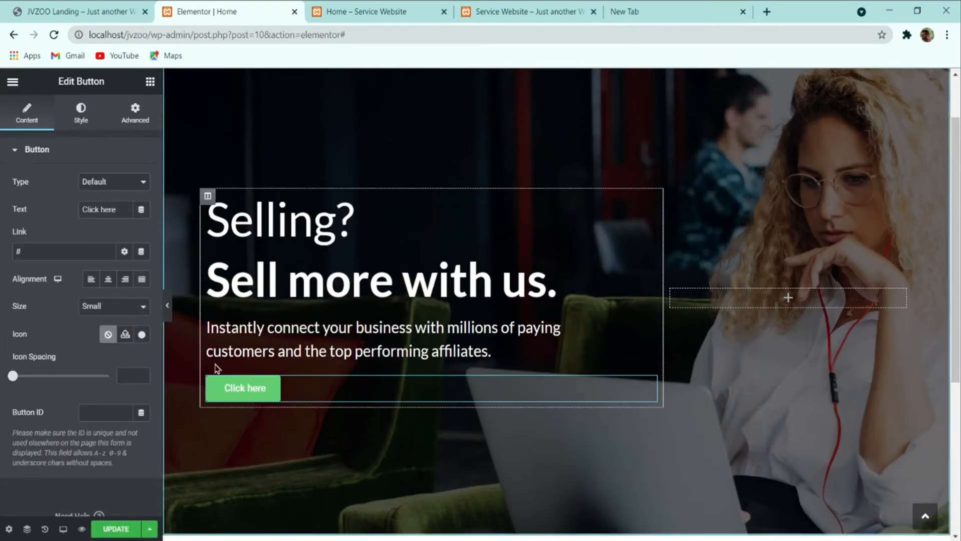
left_click(92, 10)
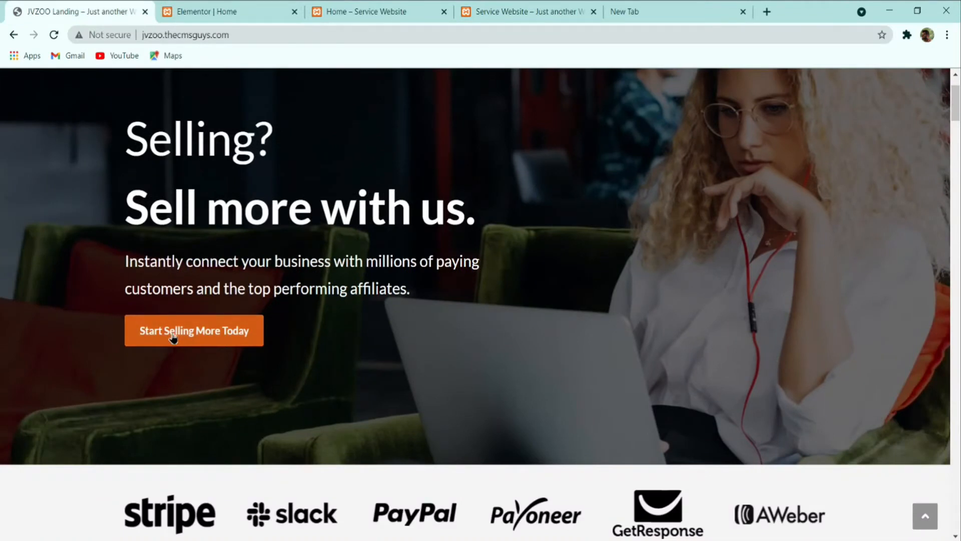
left_click(235, 10)
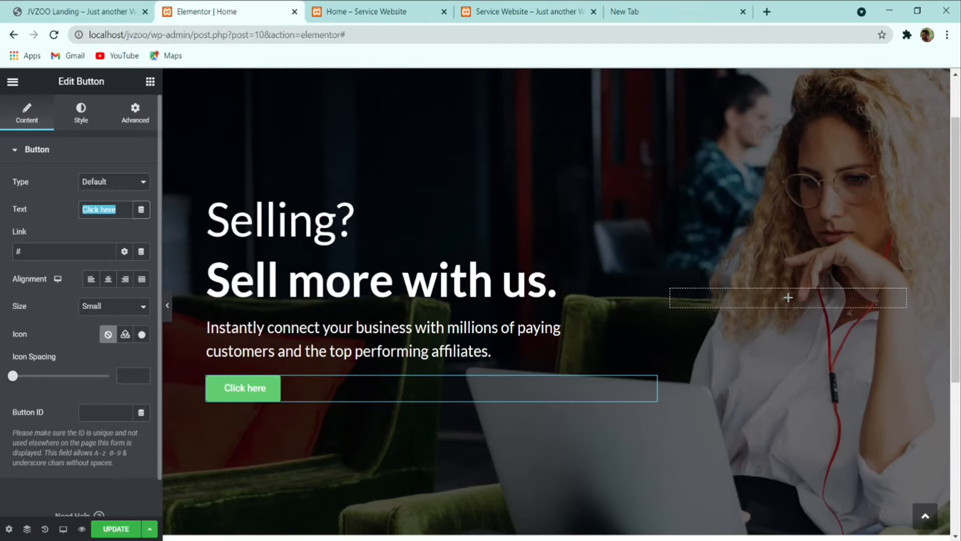
Step: Label the button 'Start Selling More Today' and compare it with the reference
type("T")
key("BackSpace")
type("Start Se")
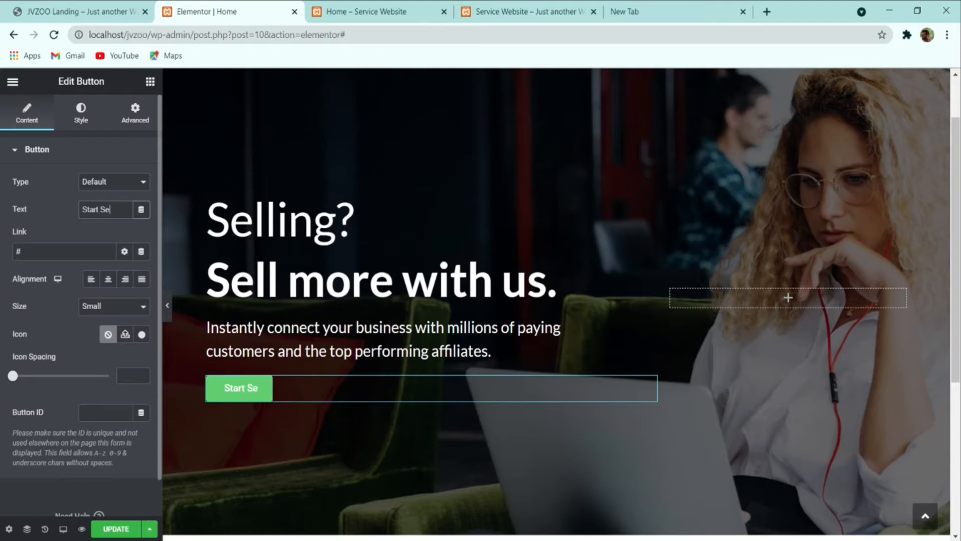
type("lling More Today")
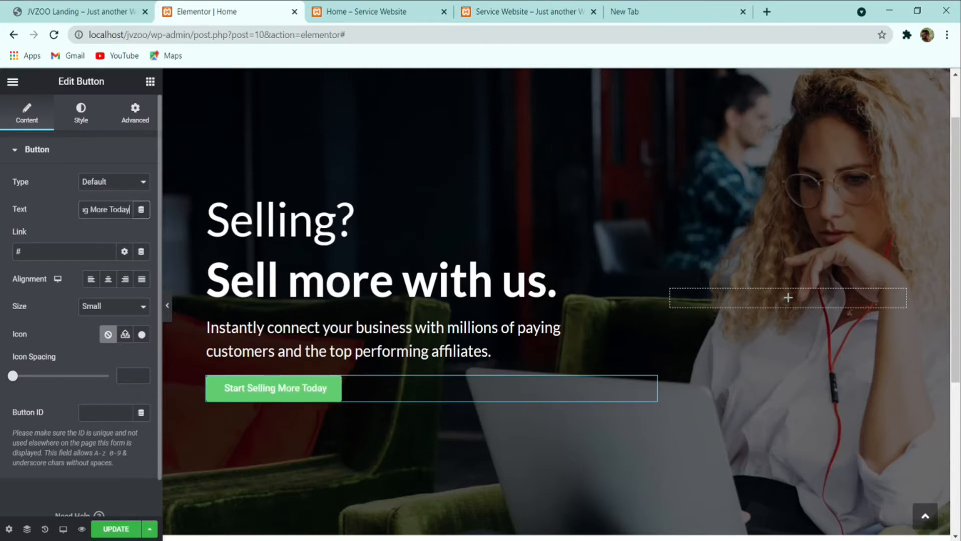
left_click(76, 11)
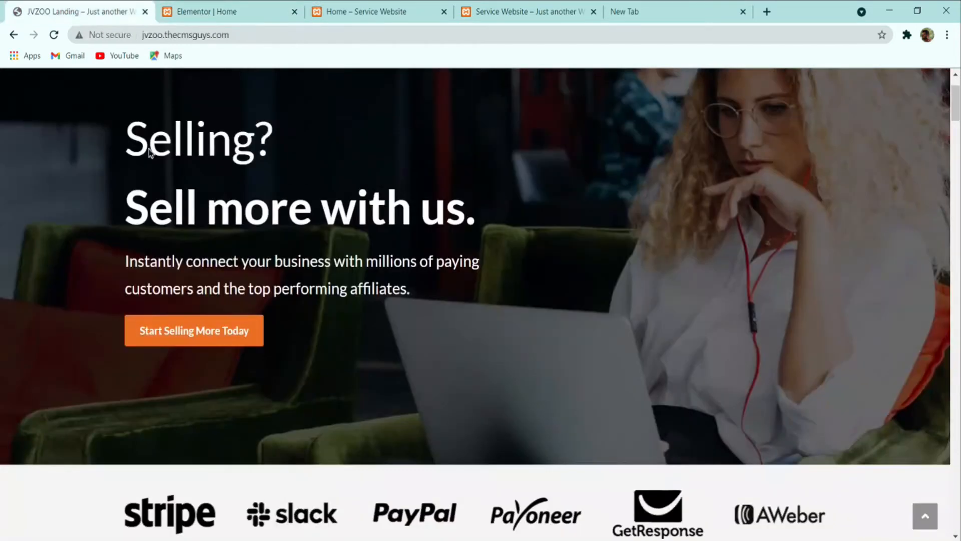
left_click(210, 11)
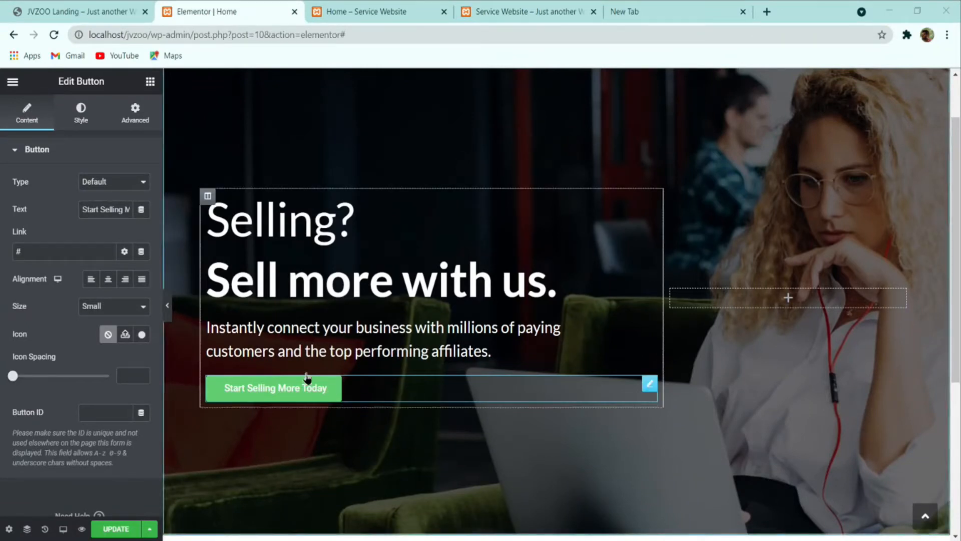
left_click(82, 115)
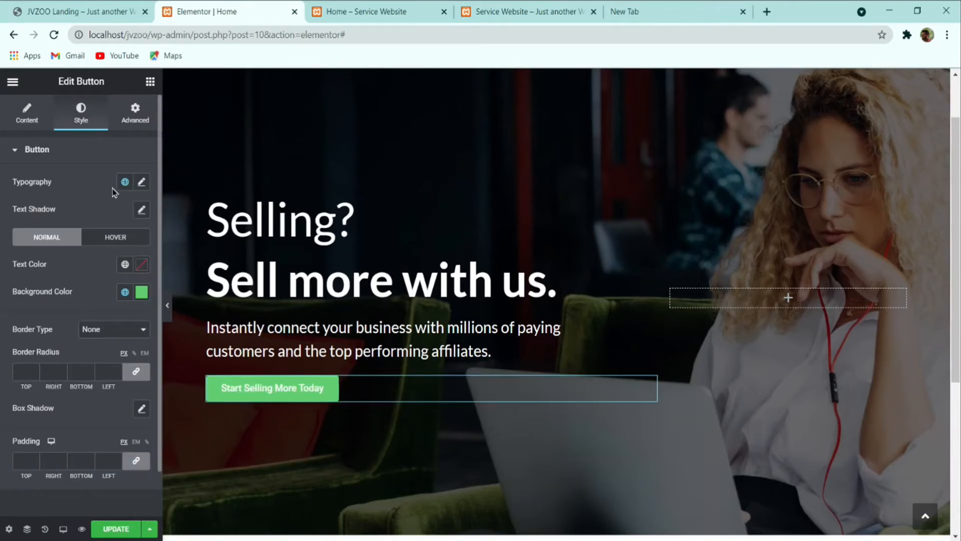
Step: Give the button text Lato font, 16 px size, weight 700 and 24 px line height
left_click(142, 182)
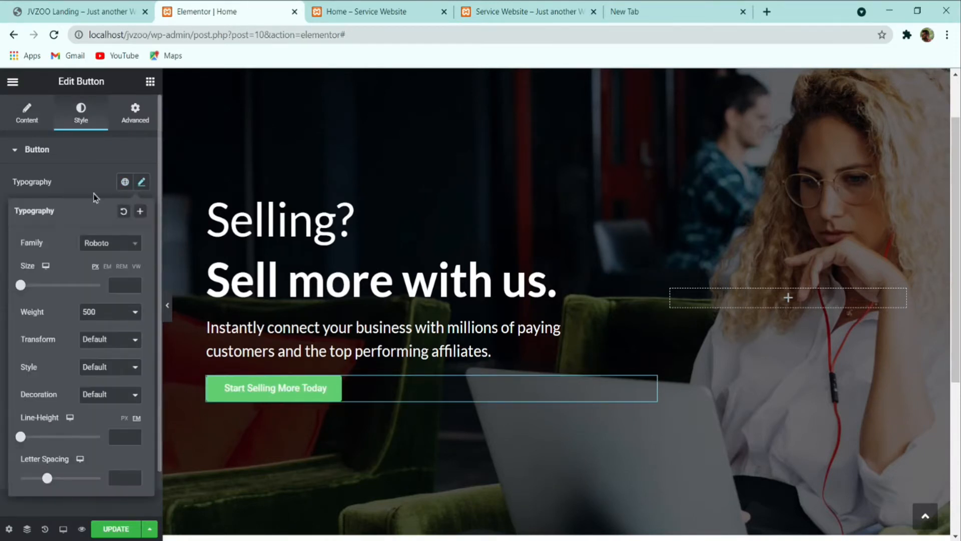
left_click(116, 244)
type("lard")
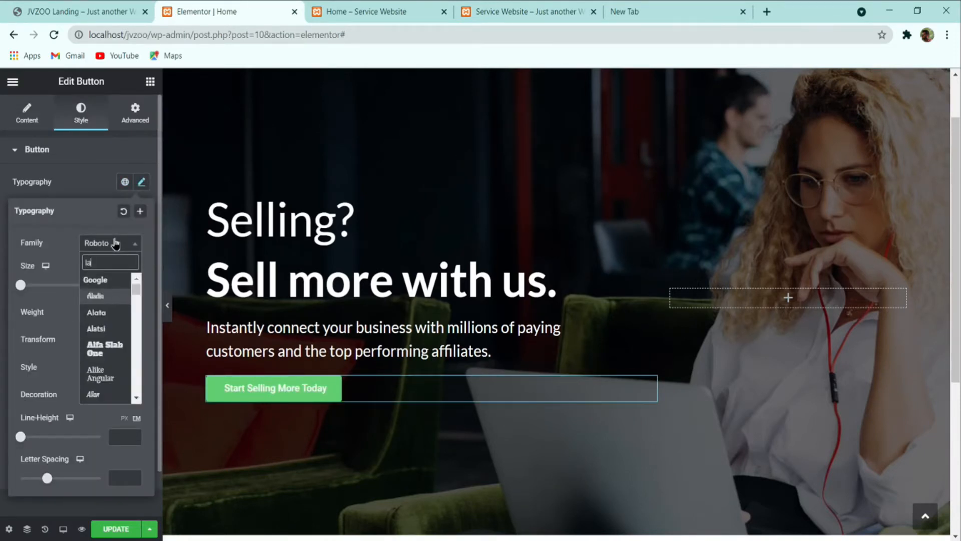
key("BackSpace")
key("BackSpace")
type("t")
left_click(129, 296)
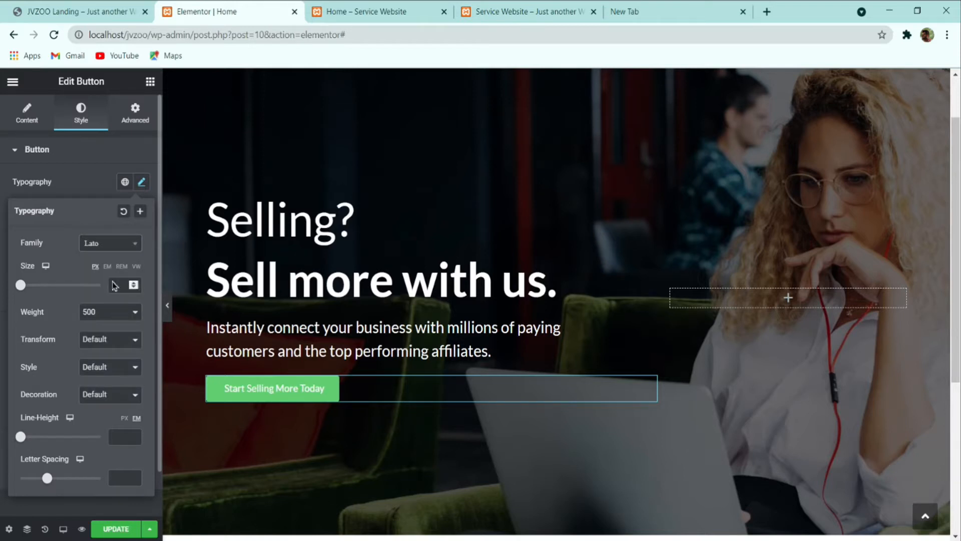
left_click(126, 285)
type("16")
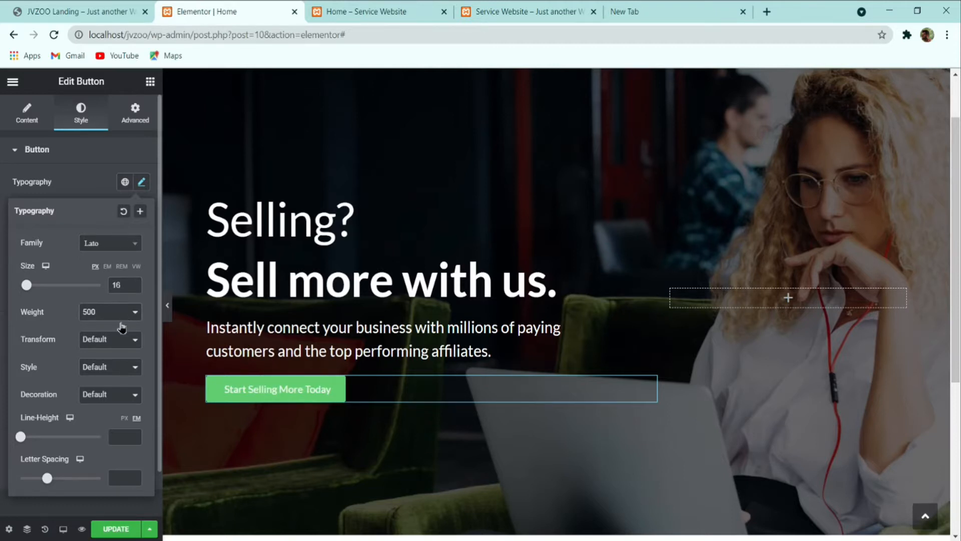
left_click(84, 366)
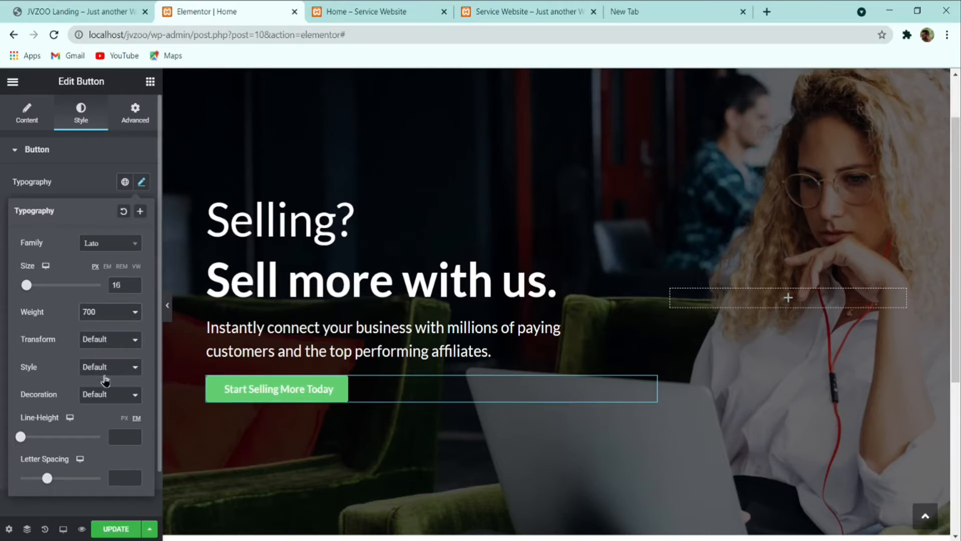
left_click(124, 419)
left_click(124, 434)
type("24")
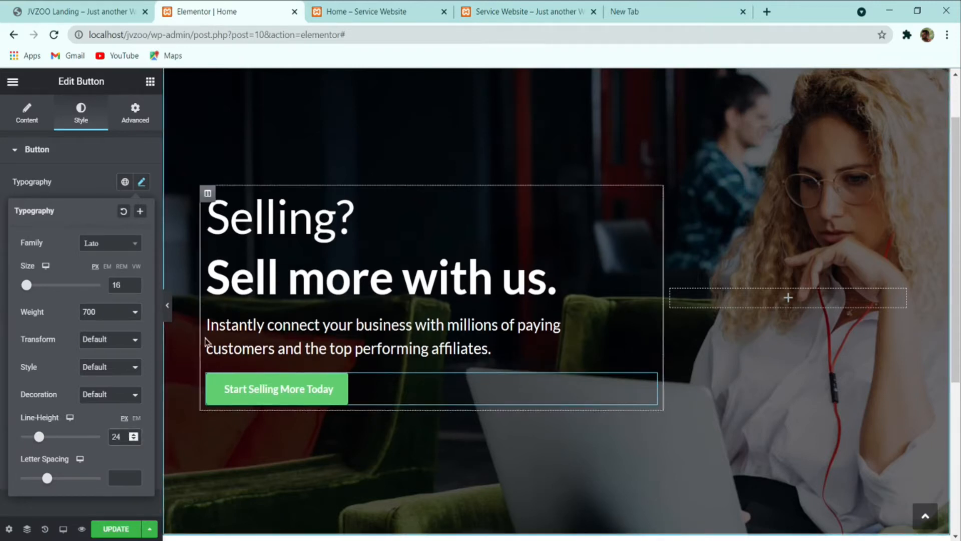
left_click(92, 191)
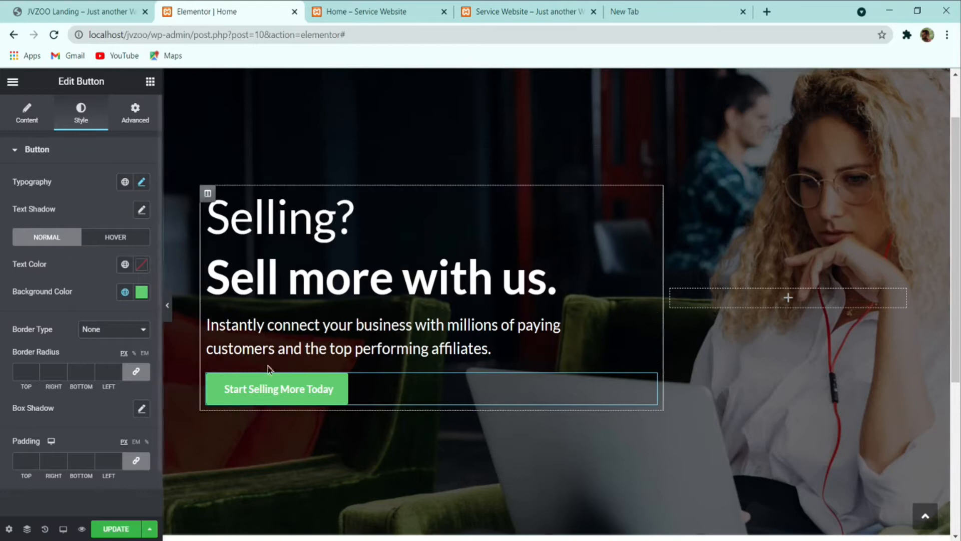
Step: Make the button text white with an orange #EB6F25 background
left_click(141, 265)
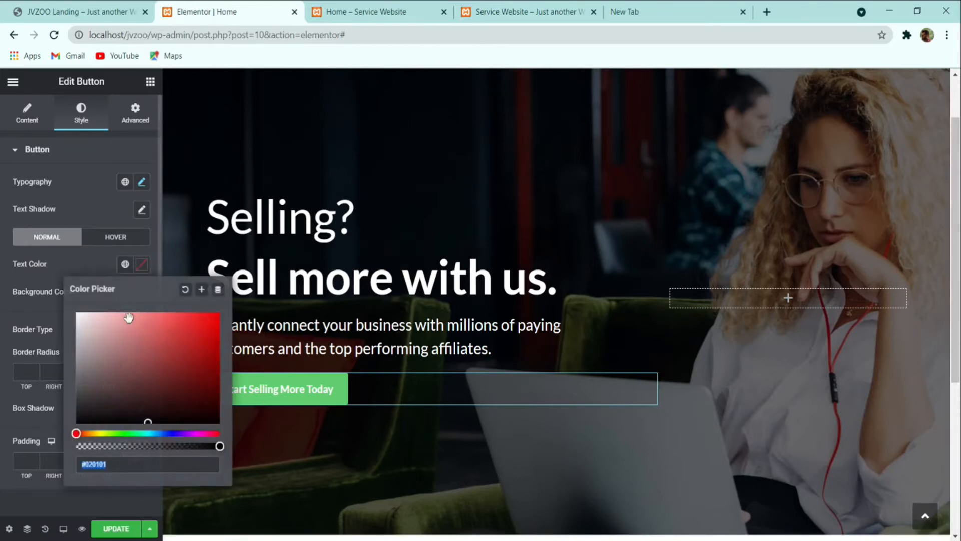
left_click(72, 265)
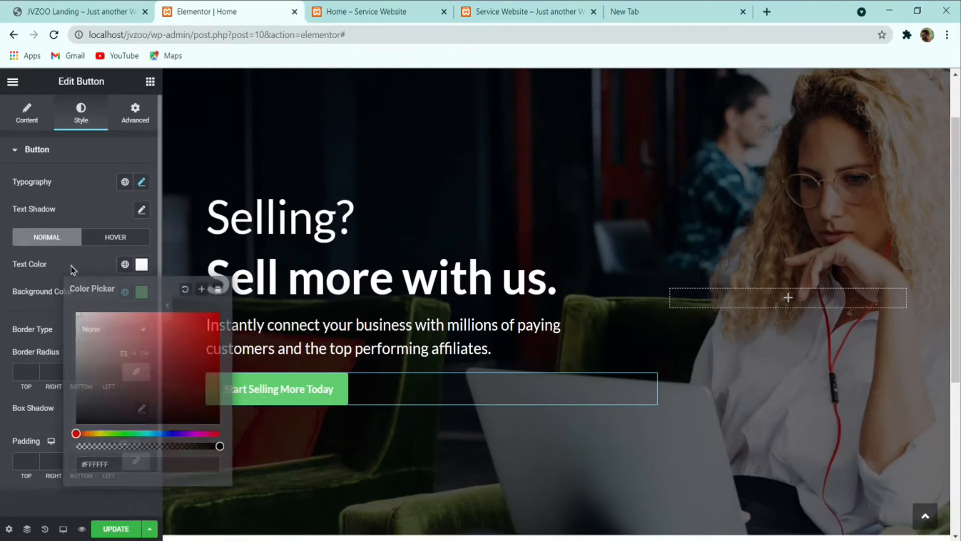
left_click(142, 292)
type("#EB6F25")
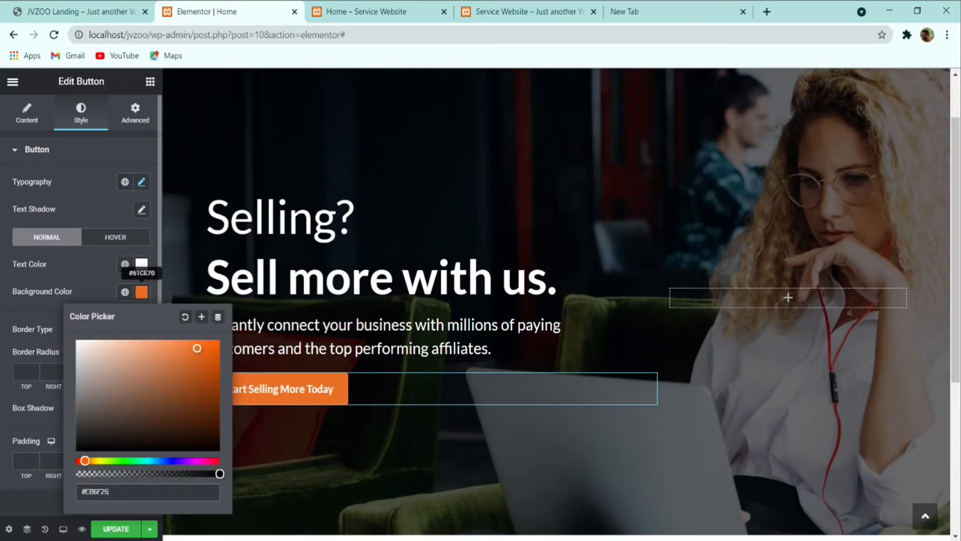
left_click(97, 284)
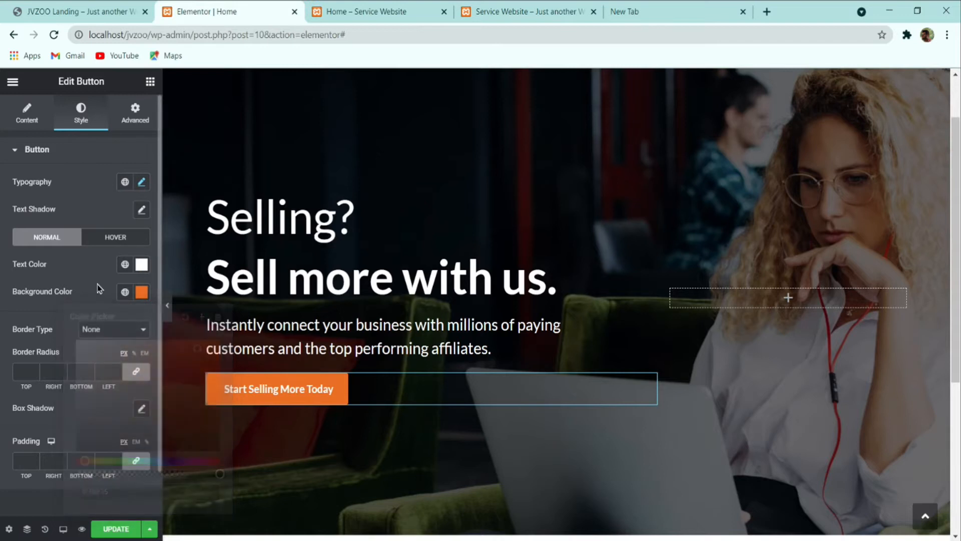
Step: Set the button's hover background to a darker orange, #C35A1C
left_click(99, 242)
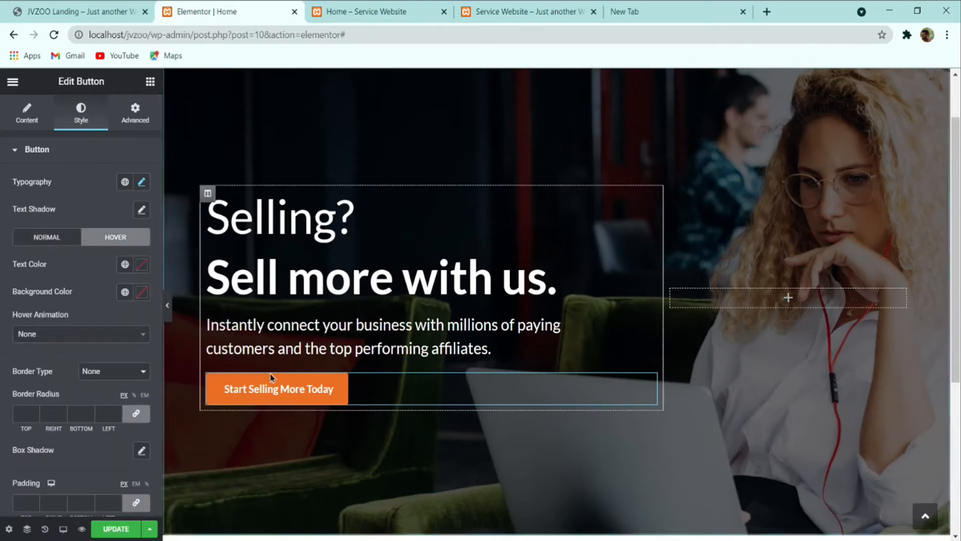
left_click(90, 10)
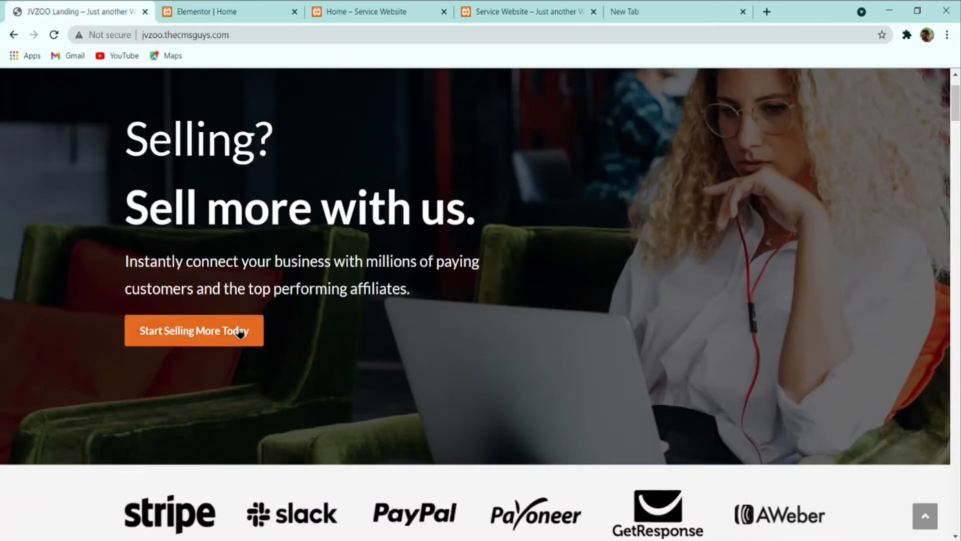
left_click(210, 8)
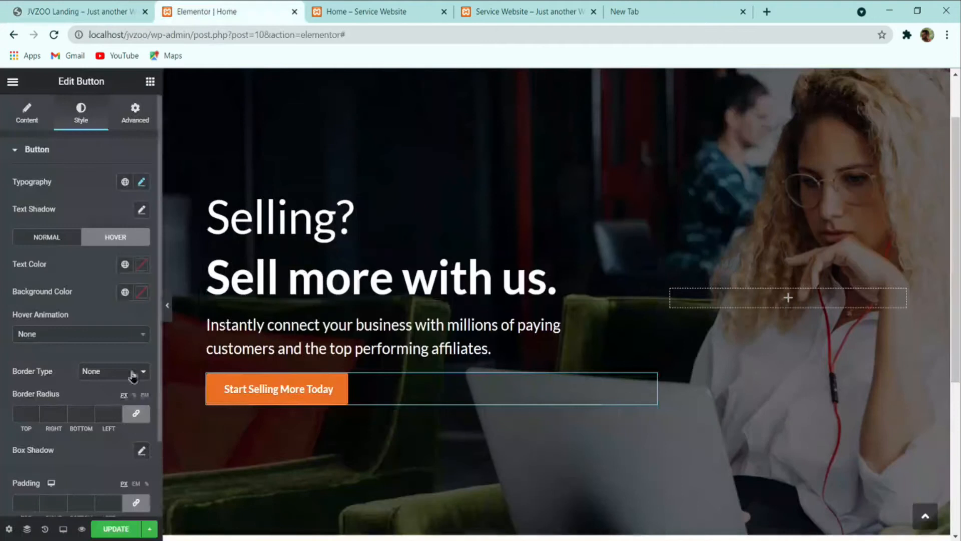
left_click(141, 294)
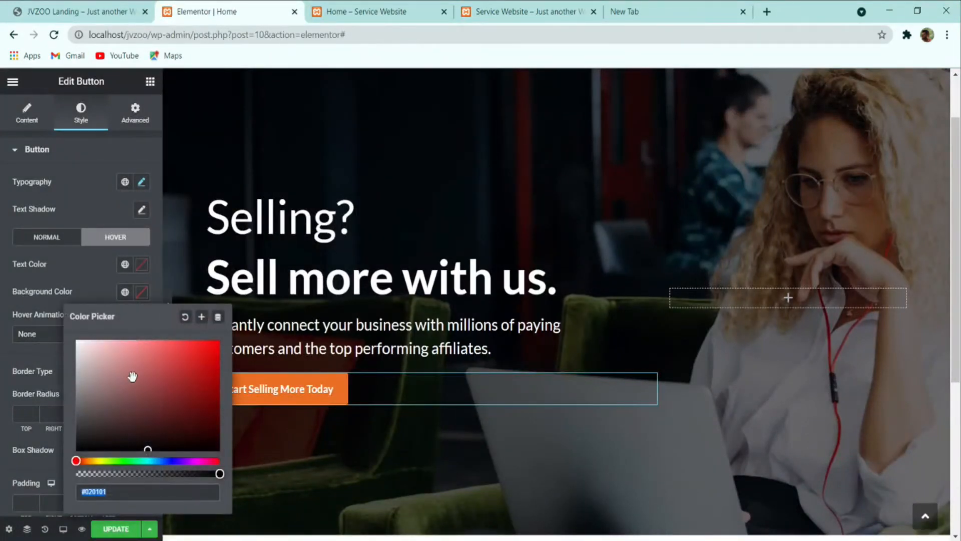
type("#EB6F25")
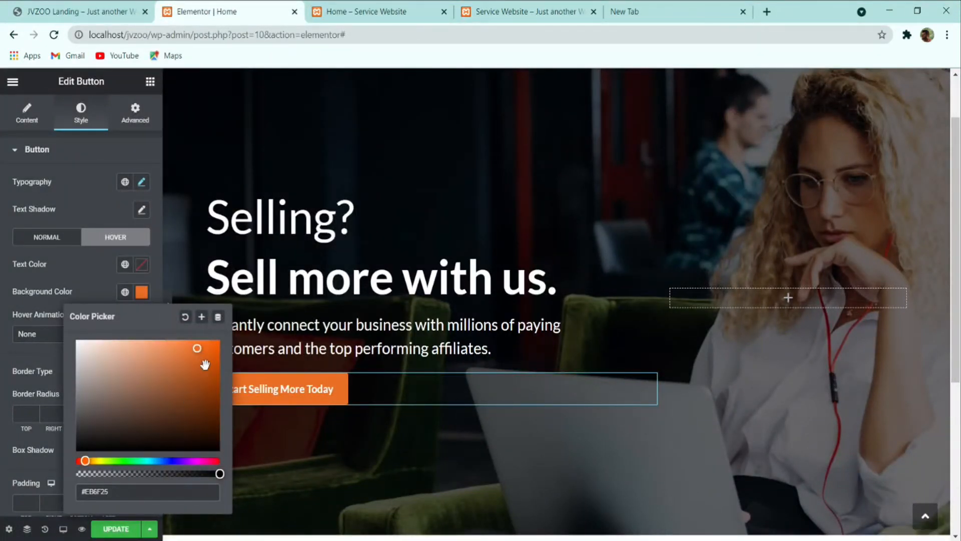
left_click_drag(204, 360, 199, 365)
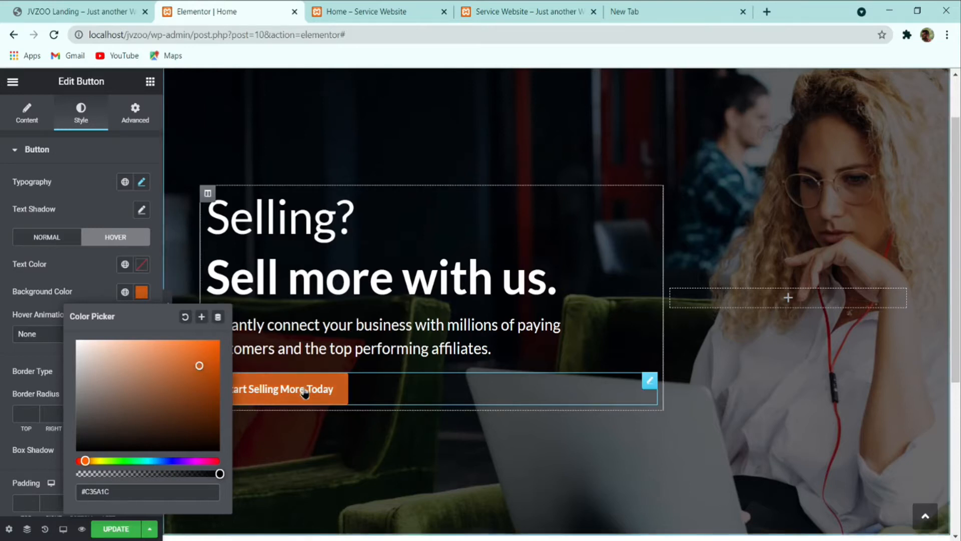
left_click(375, 336)
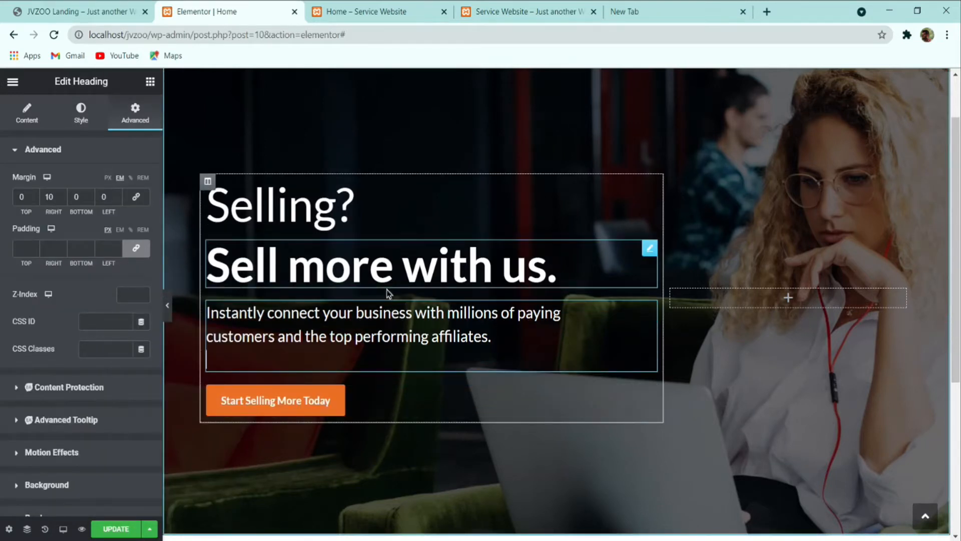
Step: Delete the empty second line from the 'Sell more with us.' heading
left_click(386, 278)
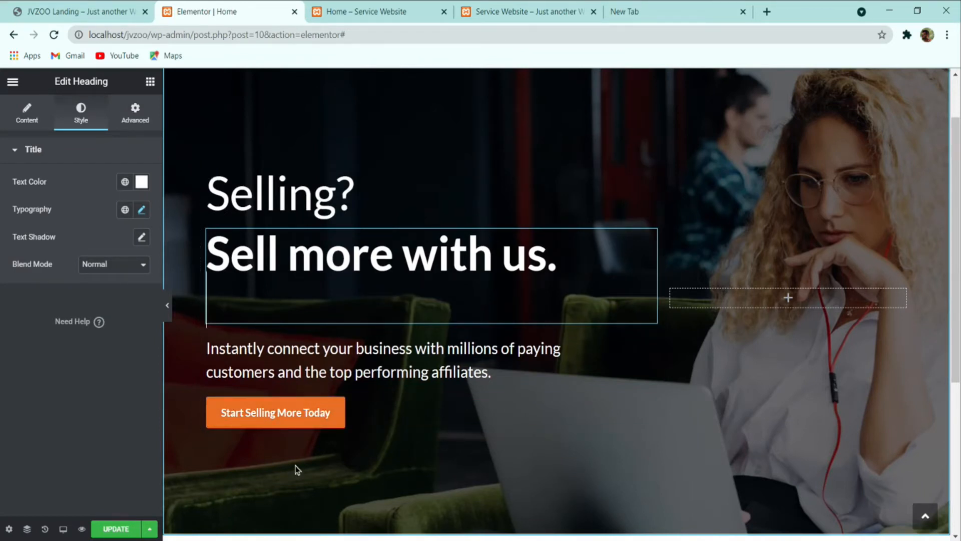
key("BackSpace")
left_click(82, 13)
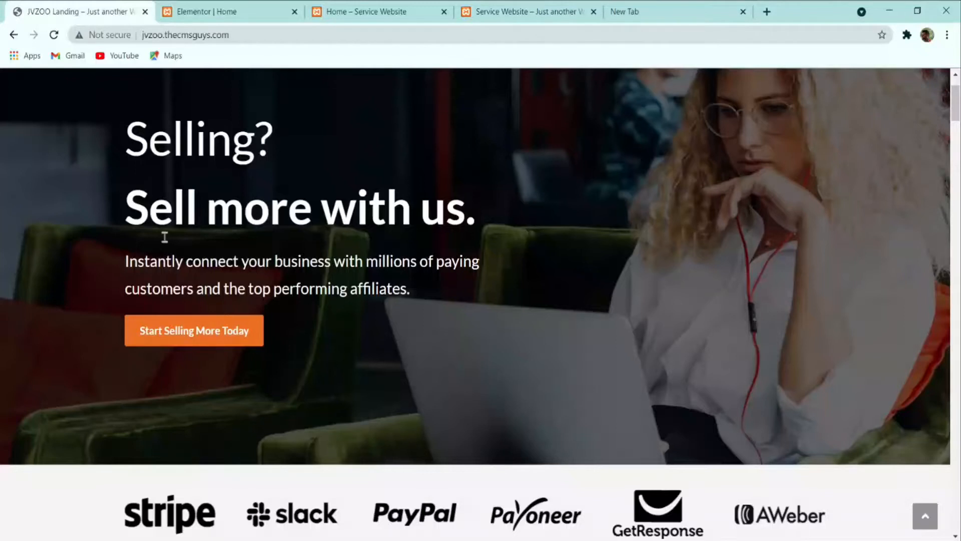
left_click(252, 7)
Step: Preview the hero full-width and compare it with the live JVZOO page
left_click(168, 303)
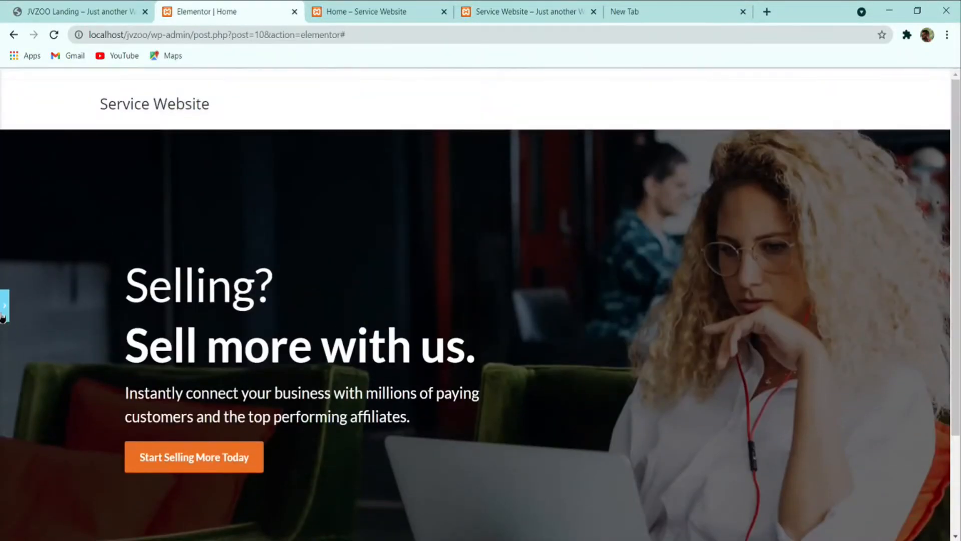
left_click(51, 6)
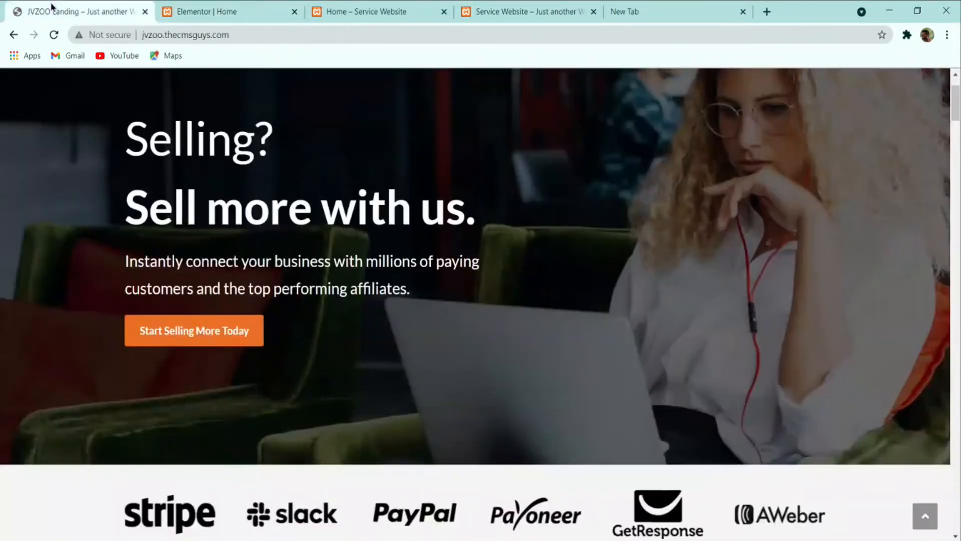
scroll(274, 278, "up", 2)
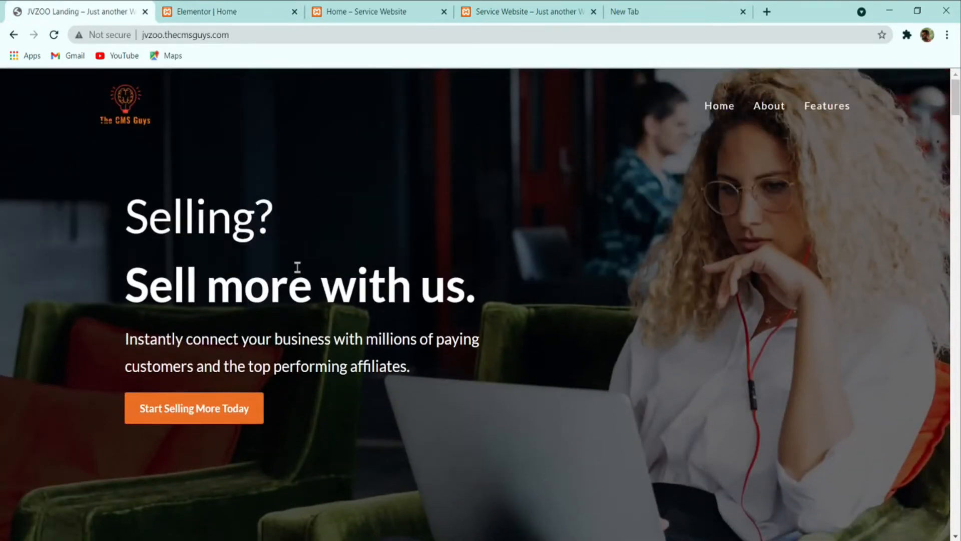
scroll(297, 267, "down", 4)
scroll(317, 273, "down", 2)
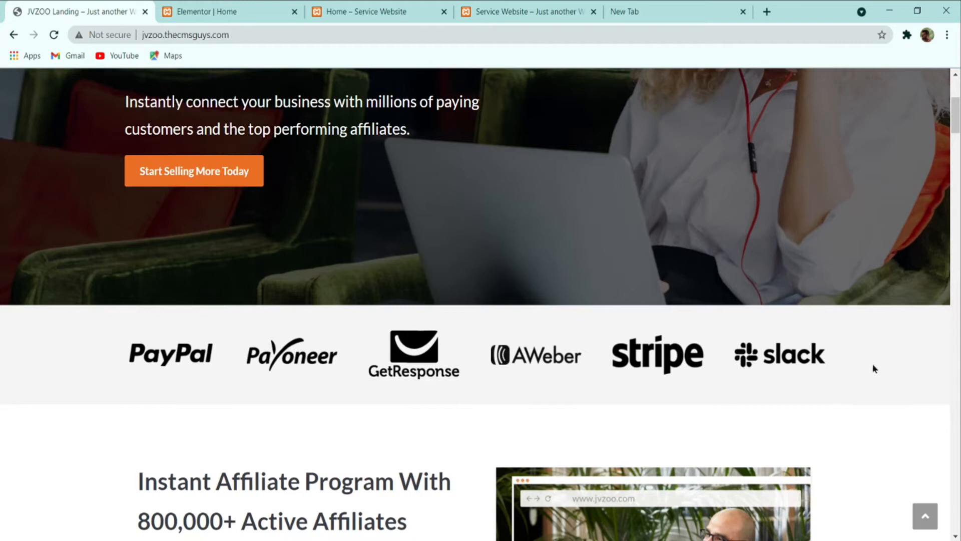
left_click(220, 9)
scroll(478, 376, "down", 6)
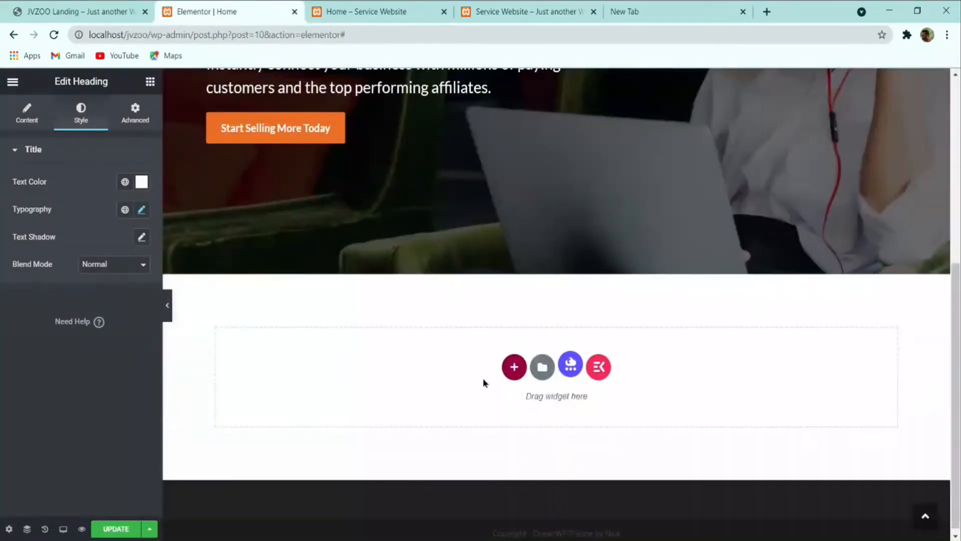
Step: Add a single-column section below the hero and update the page
left_click(513, 368)
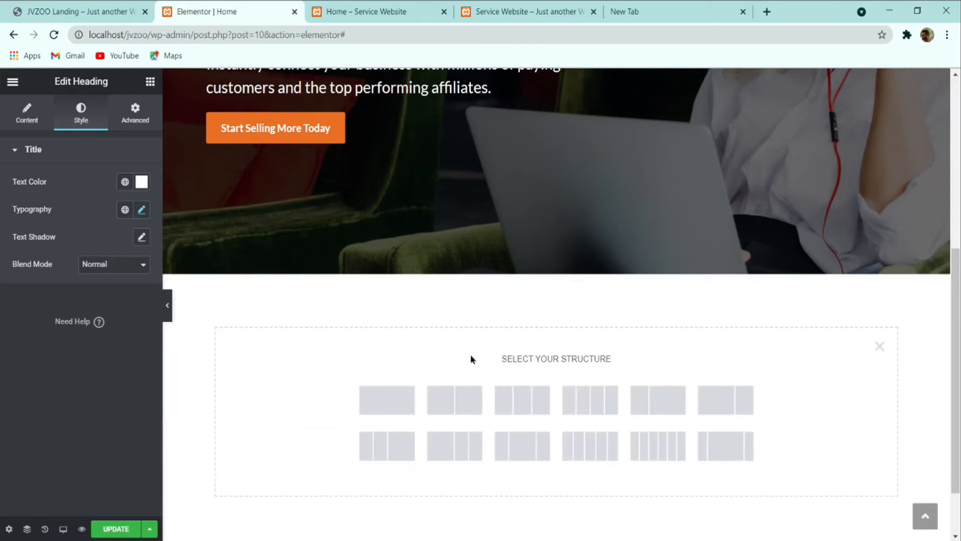
left_click(390, 402)
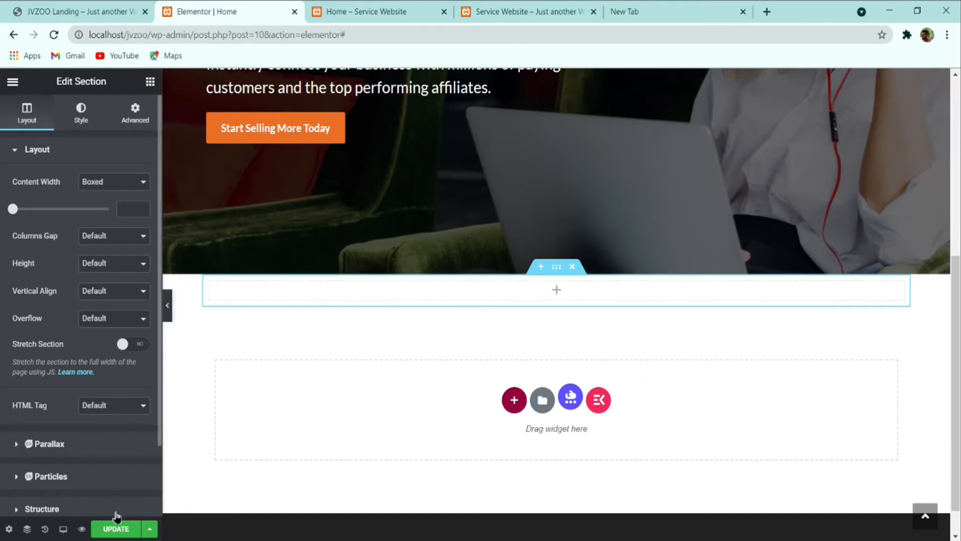
left_click(116, 529)
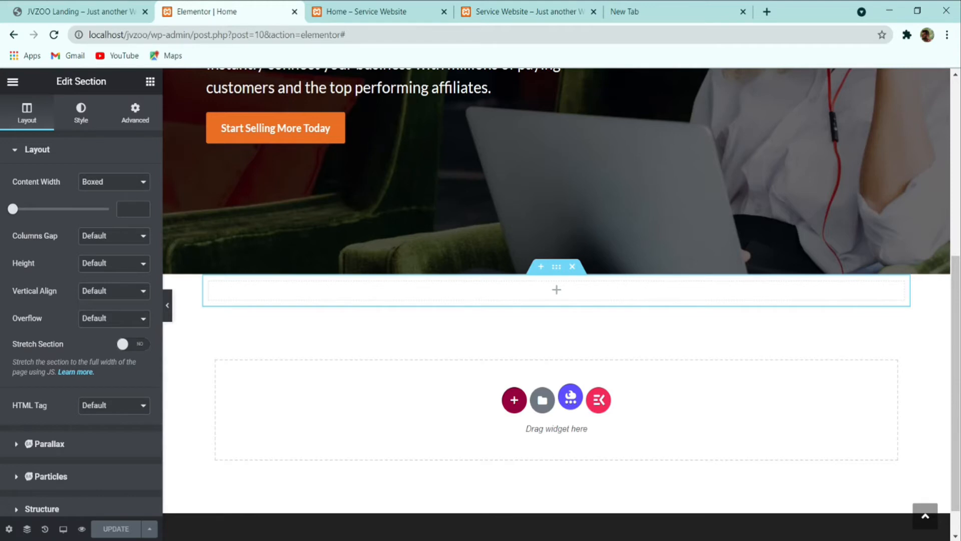
Step: Search widgets for 'imag', drop an Image Carousel into the new section, and begin adding images
left_click(151, 82)
left_click(93, 127)
type("imag")
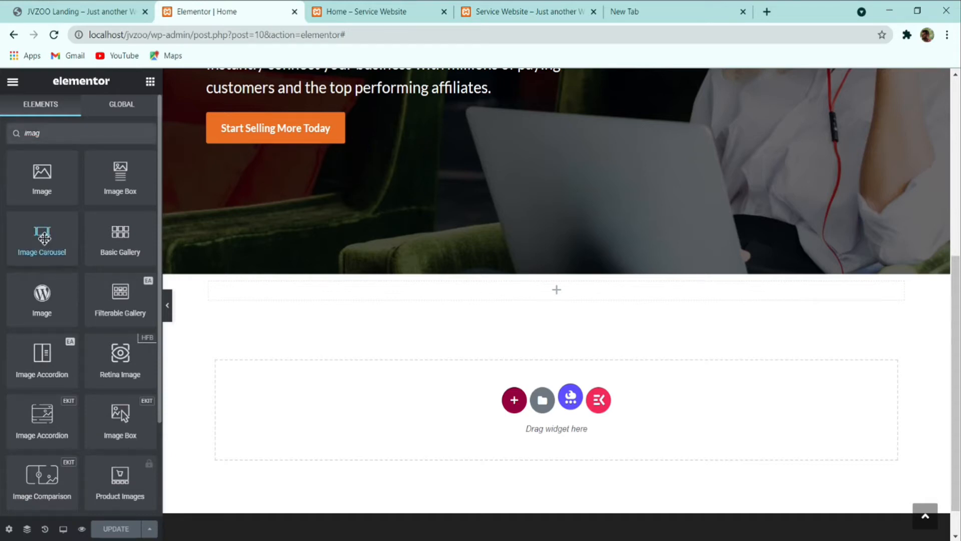
left_click_drag(44, 238, 287, 288)
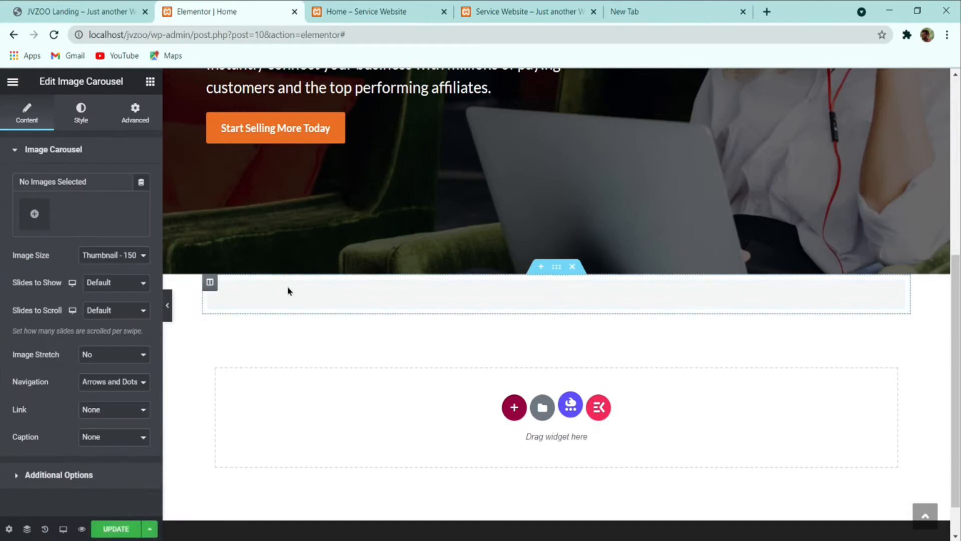
left_click(36, 212)
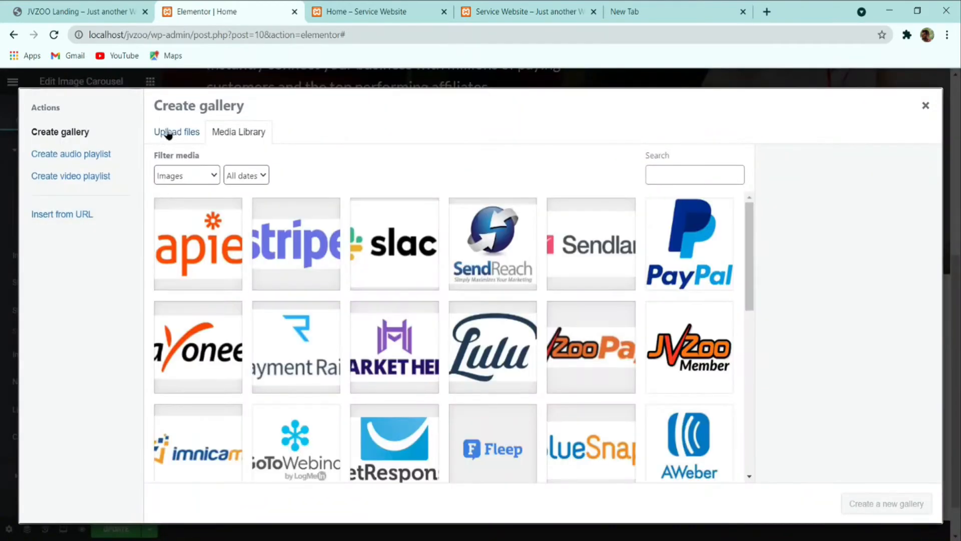
Step: Select the six black-and-white logos: AWeber, GetResponse, Payoneer, PayPal, Slack and Stripe
scroll(684, 362, "down", 10)
scroll(683, 362, "up", 6)
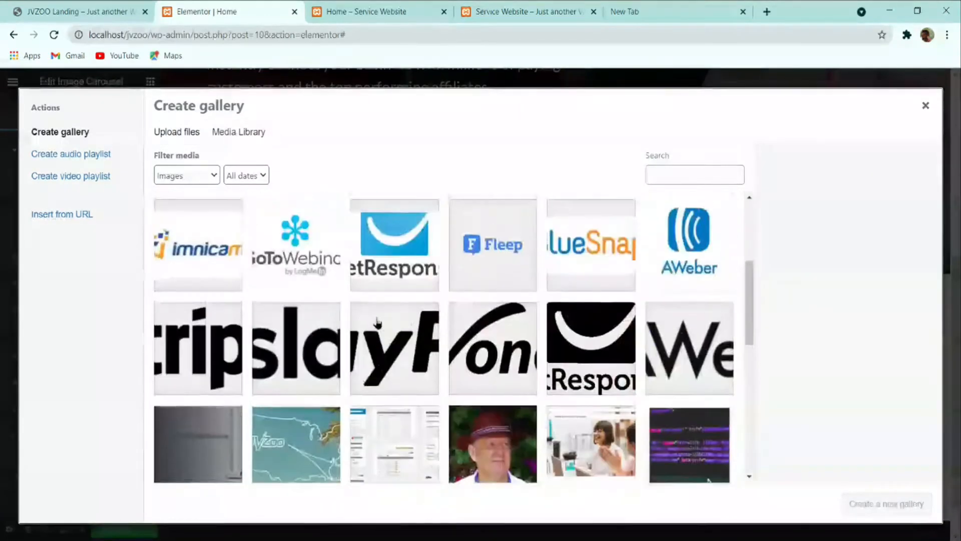
left_click(684, 361)
left_click(599, 360)
left_click(478, 351)
left_click(421, 350)
left_click(297, 351)
left_click(220, 344)
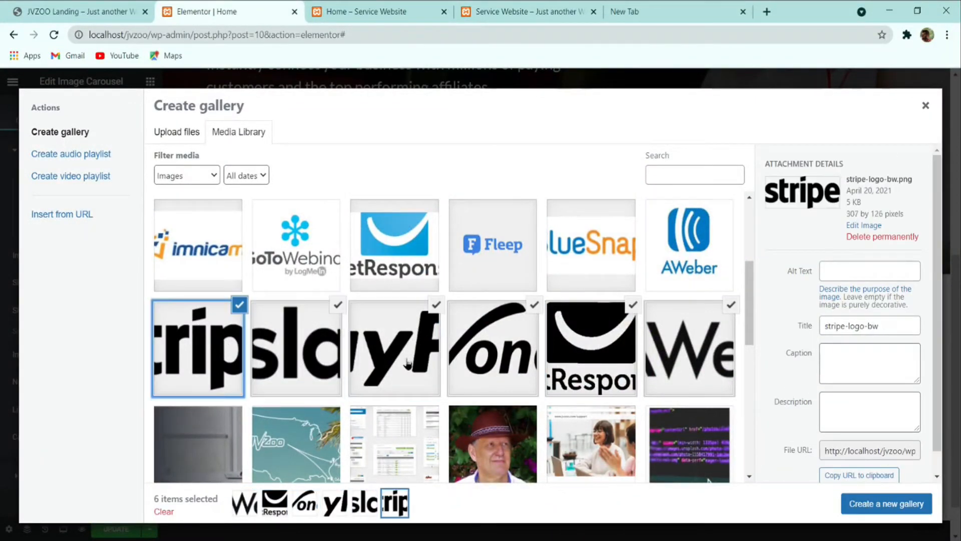
scroll(473, 363, "up", 4)
scroll(474, 363, "down", 10)
scroll(474, 364, "up", 8)
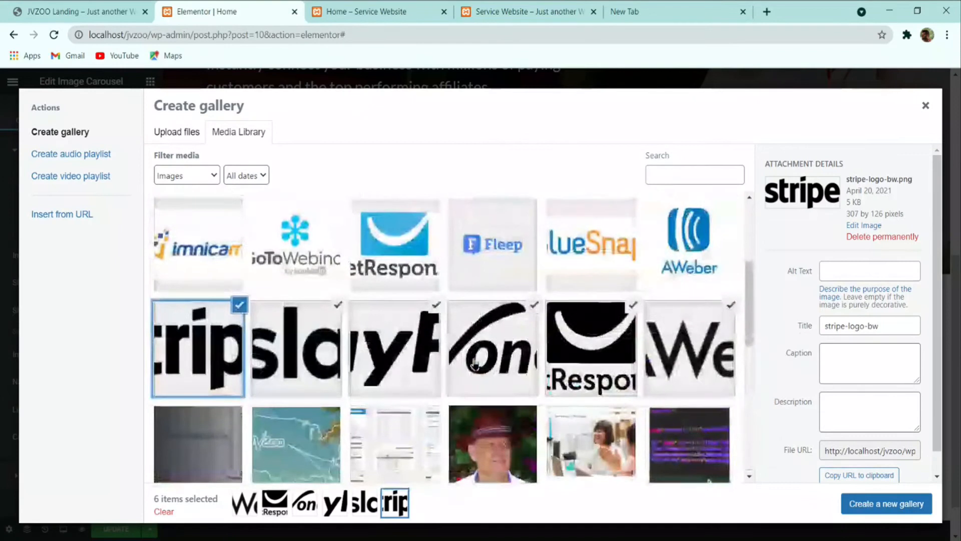
Step: Create a gallery from the six logos and insert it into the carousel
left_click(871, 503)
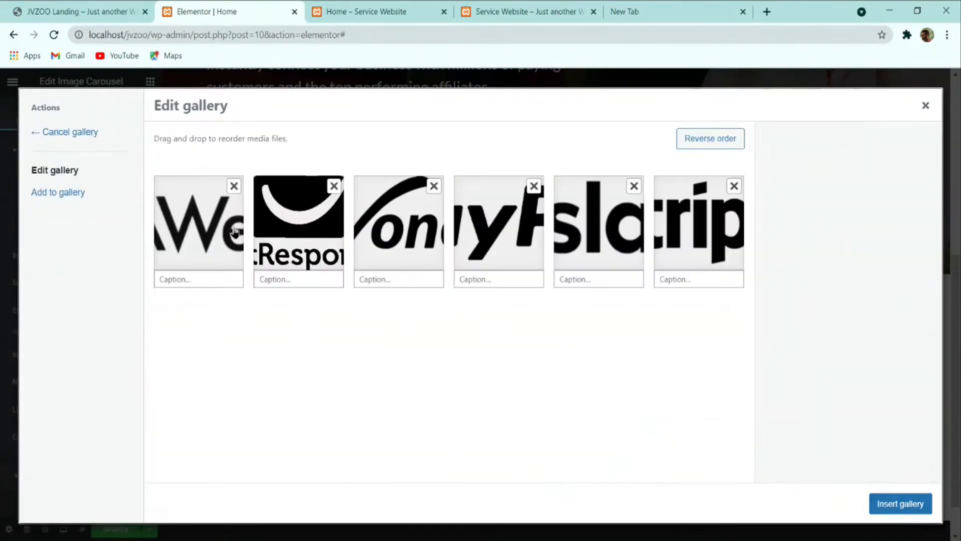
left_click(76, 11)
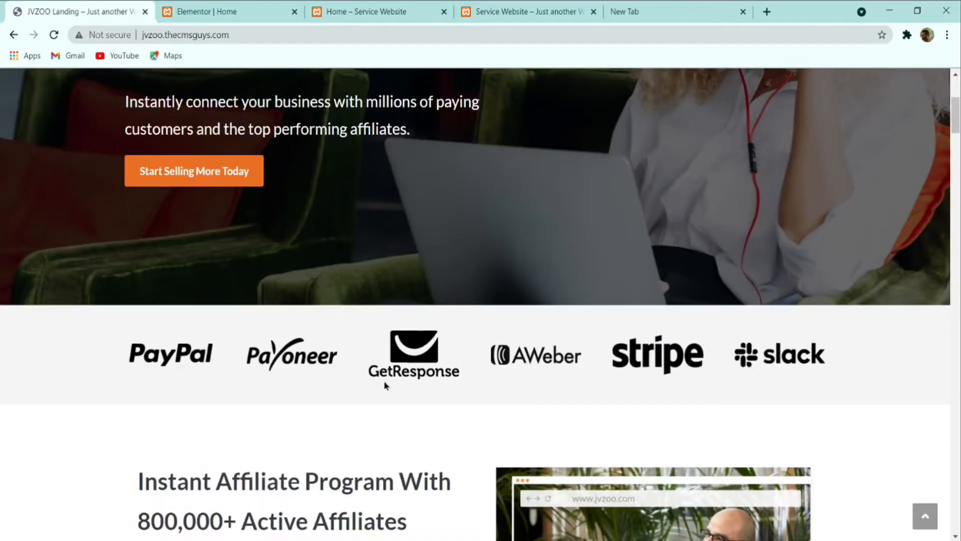
left_click(220, 11)
left_click(881, 498)
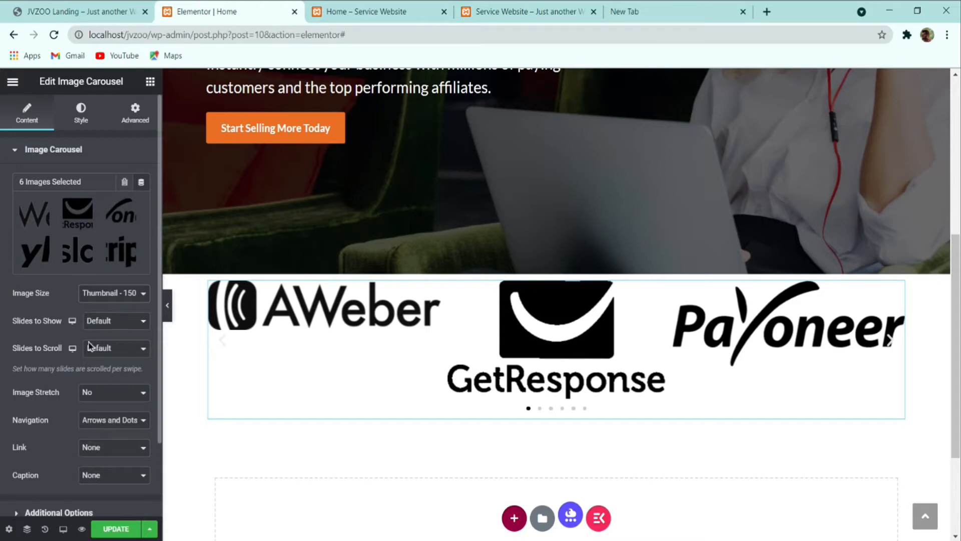
Step: Set the logo carousel to show 6 slides, scroll 1 at a time, with no arrows or dots
left_click(112, 352)
left_click(114, 363)
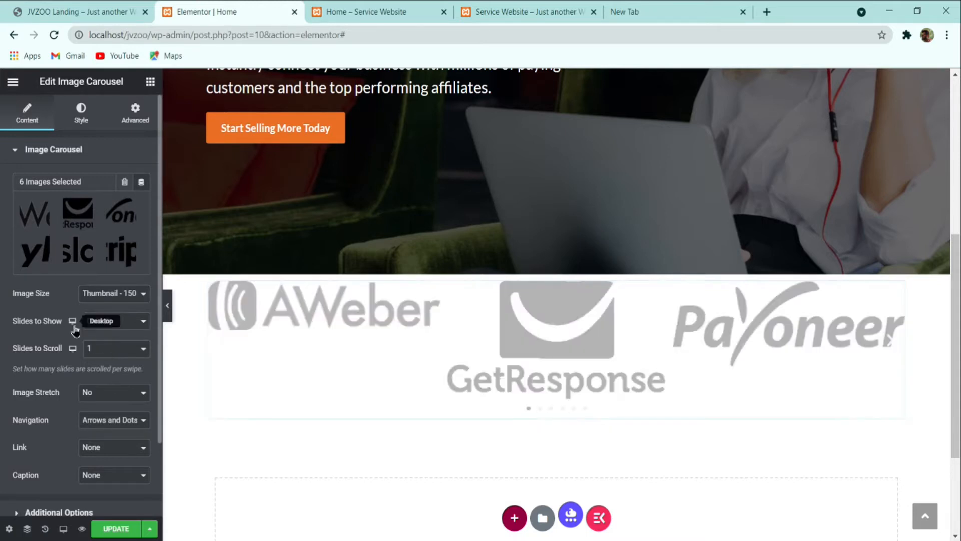
left_click(119, 326)
left_click(101, 369)
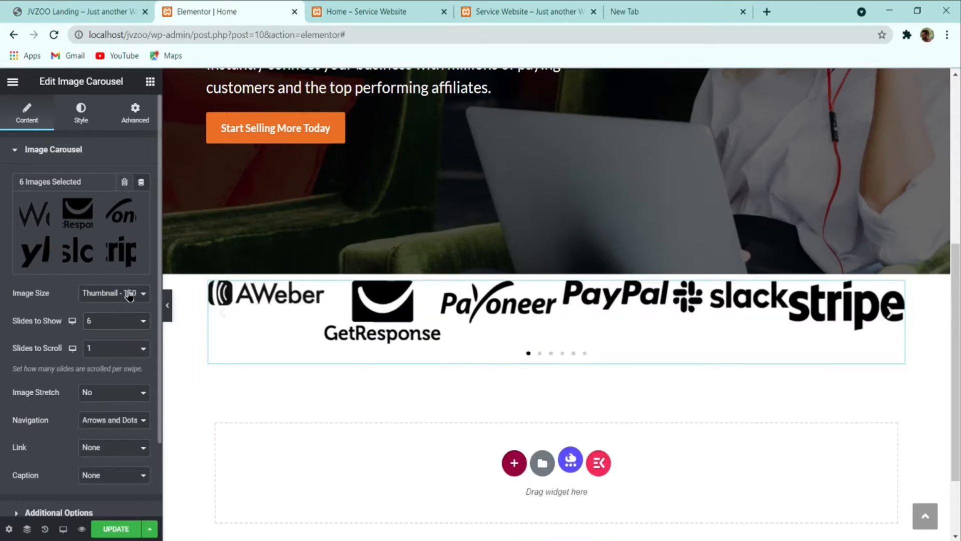
scroll(118, 364, "down", 2)
left_click(80, 11)
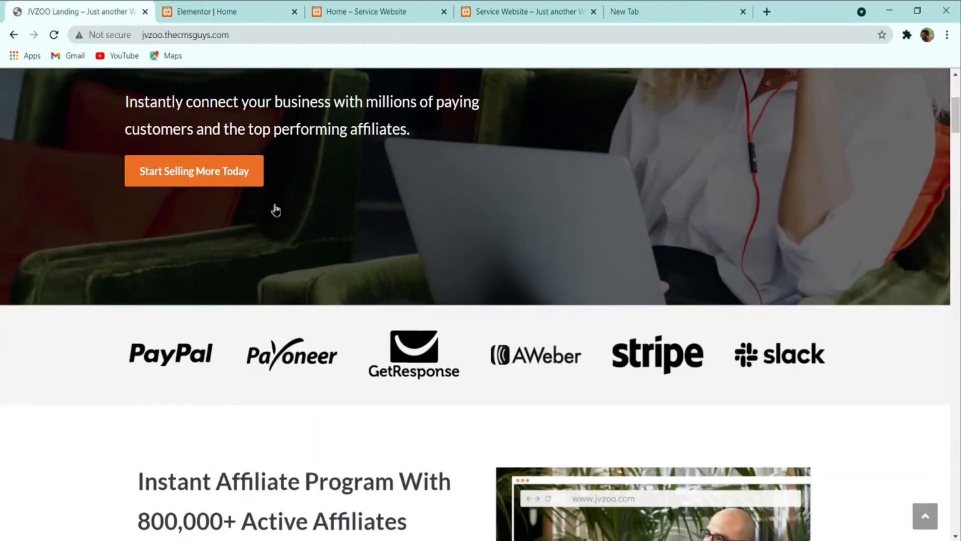
left_click(242, 7)
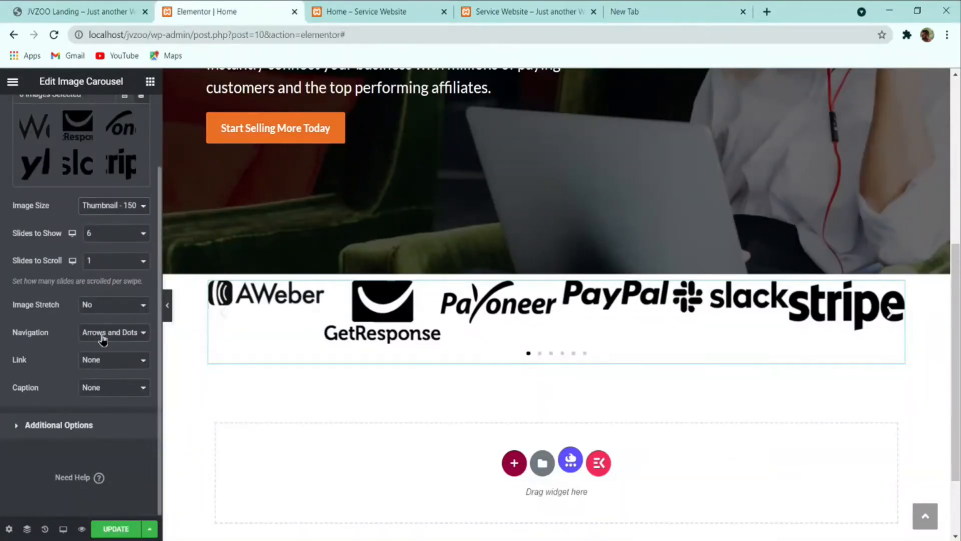
left_click(107, 374)
scroll(105, 325, "up", 2)
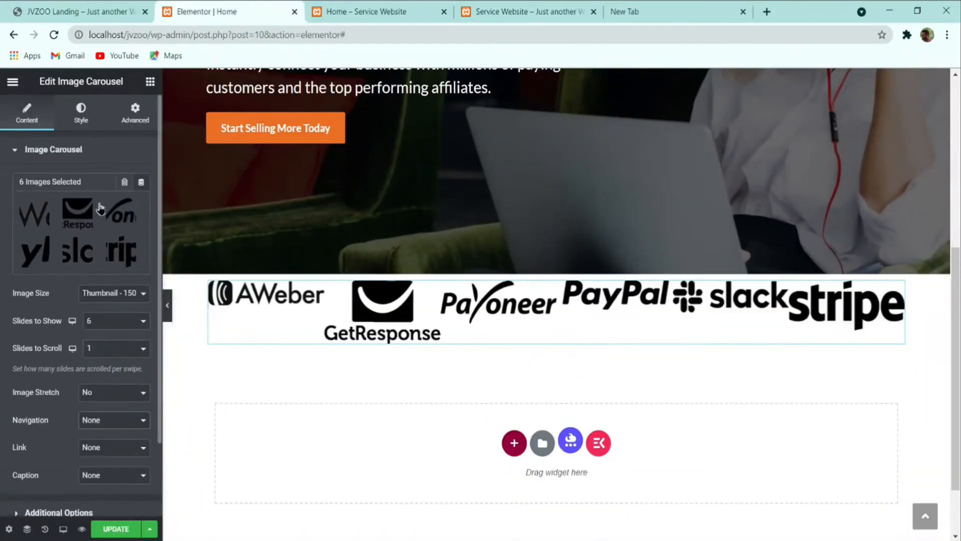
Step: Centre the logos vertically and try Full, Custom and Thumbnail image sizes
left_click(83, 118)
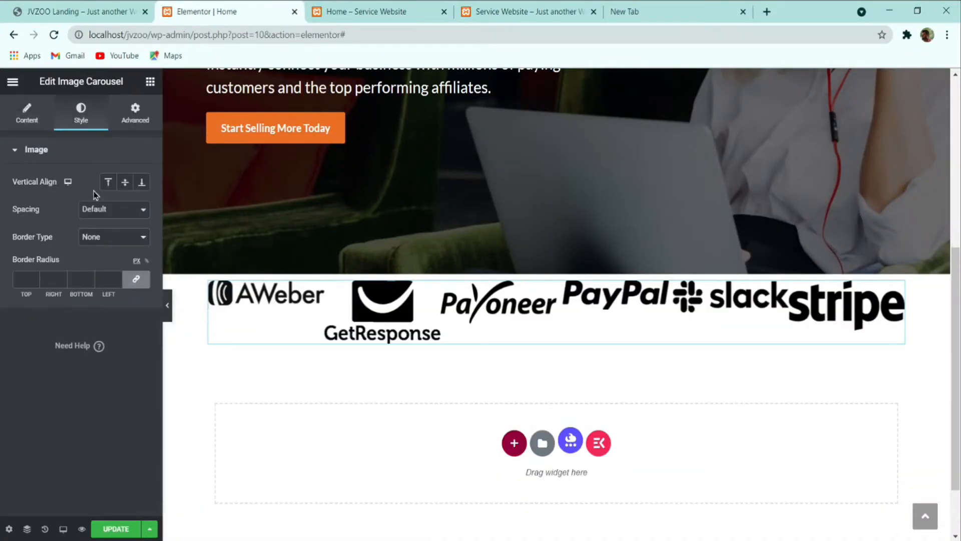
left_click(125, 183)
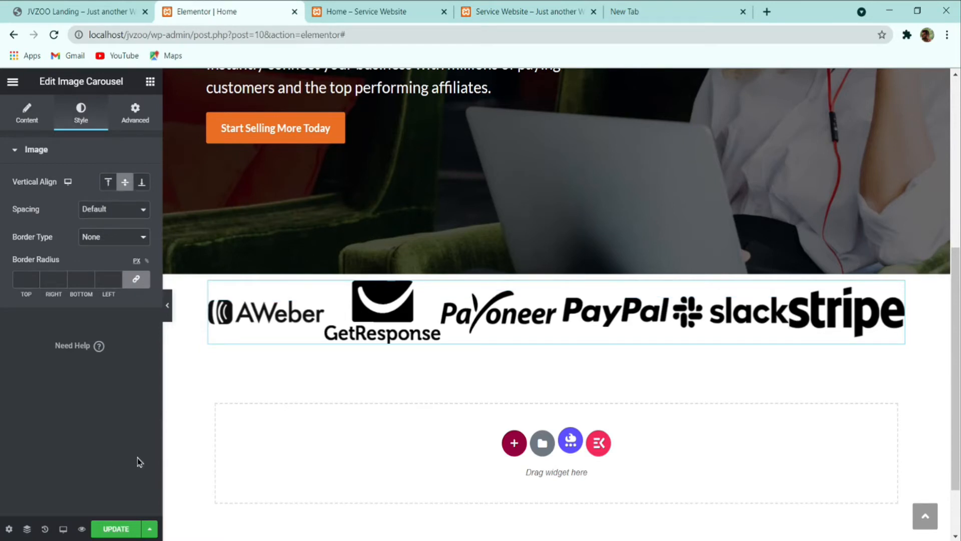
left_click(29, 112)
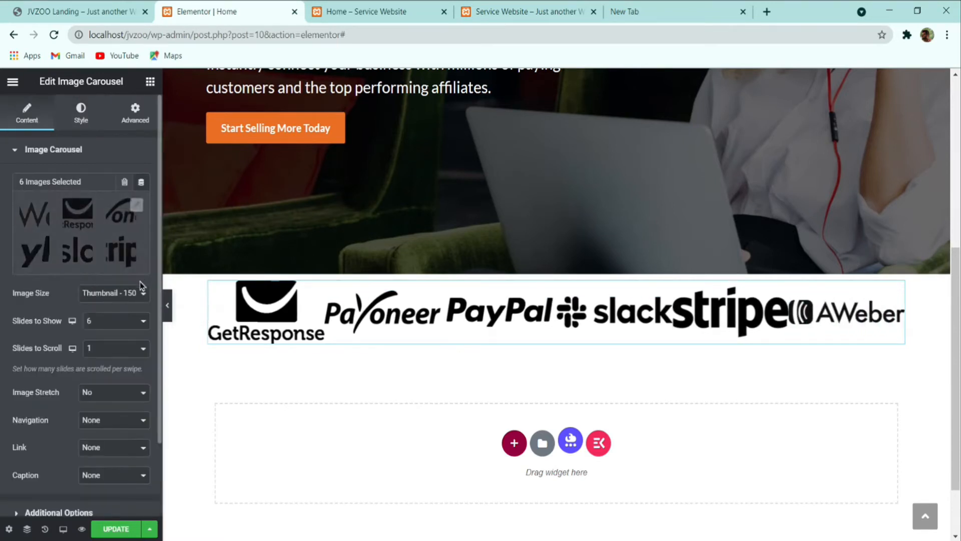
left_click(121, 301)
left_click(112, 375)
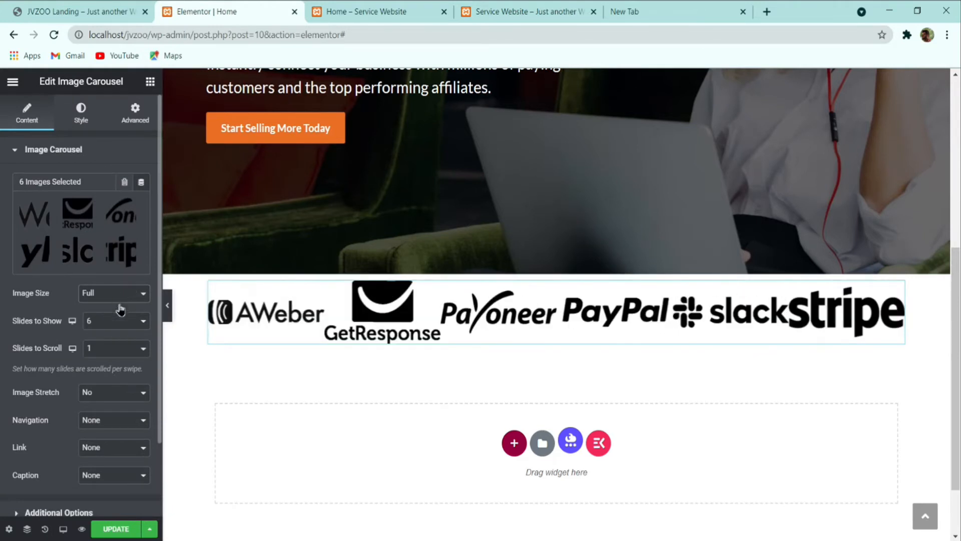
left_click(119, 302)
left_click(110, 379)
left_click(120, 301)
left_click(113, 313)
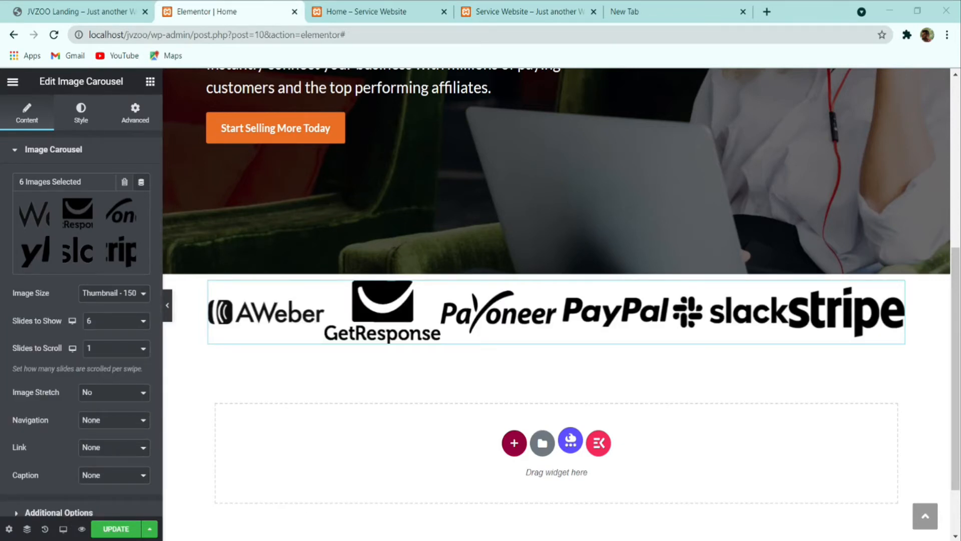
left_click(116, 301)
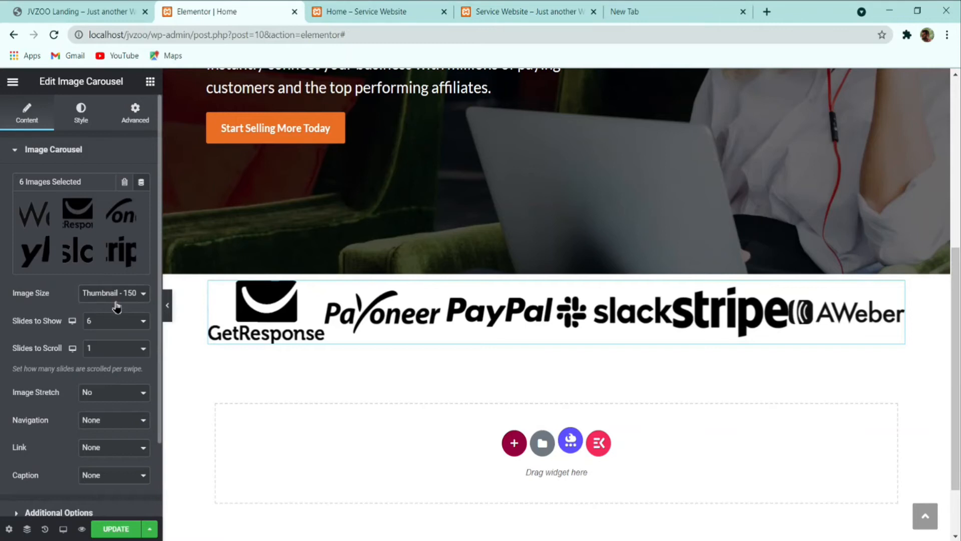
left_click(120, 364)
Step: Show the logos at Full image size with Custom spacing of about 55
left_click(87, 122)
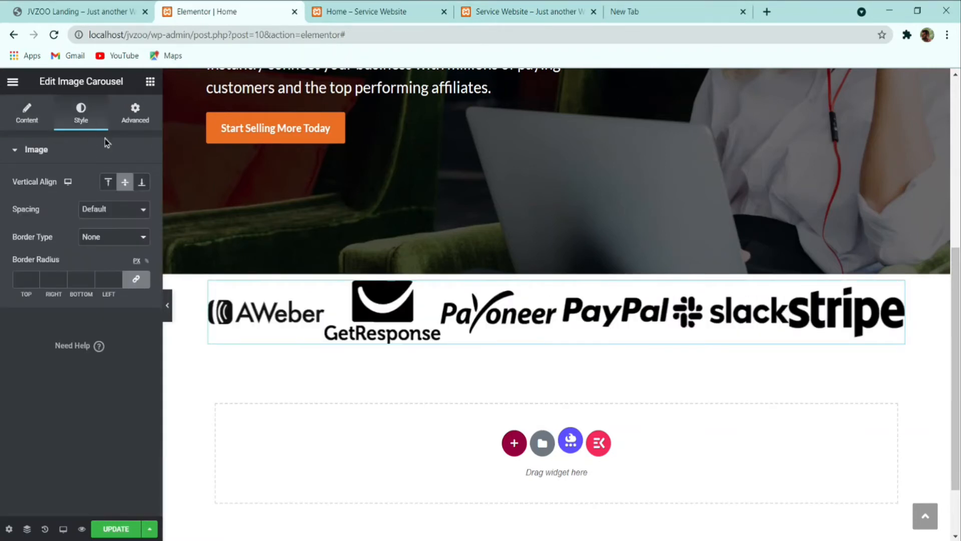
left_click(113, 209)
left_click(110, 233)
left_click_drag(30, 236, 65, 238)
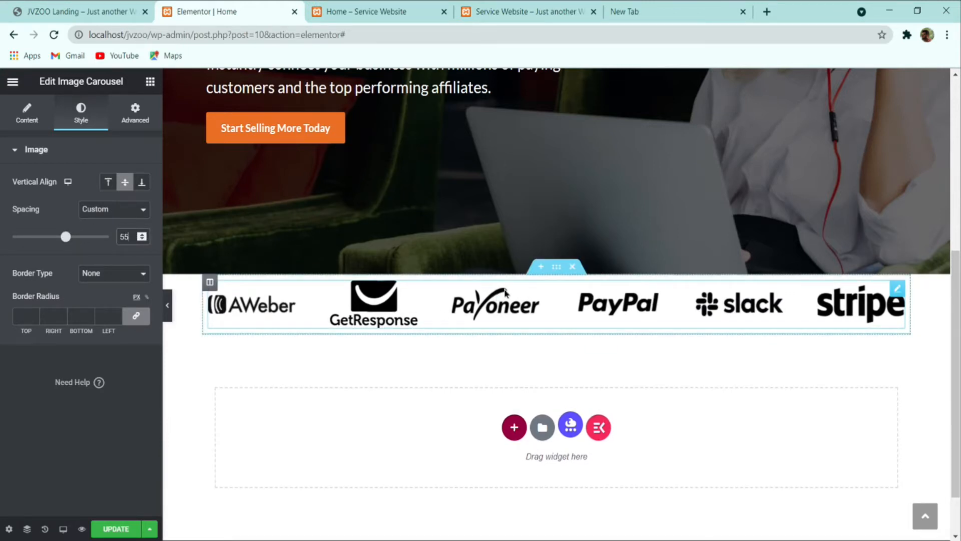
Step: Select the logo section and compare it with the JVZOO reference page
left_click(557, 271)
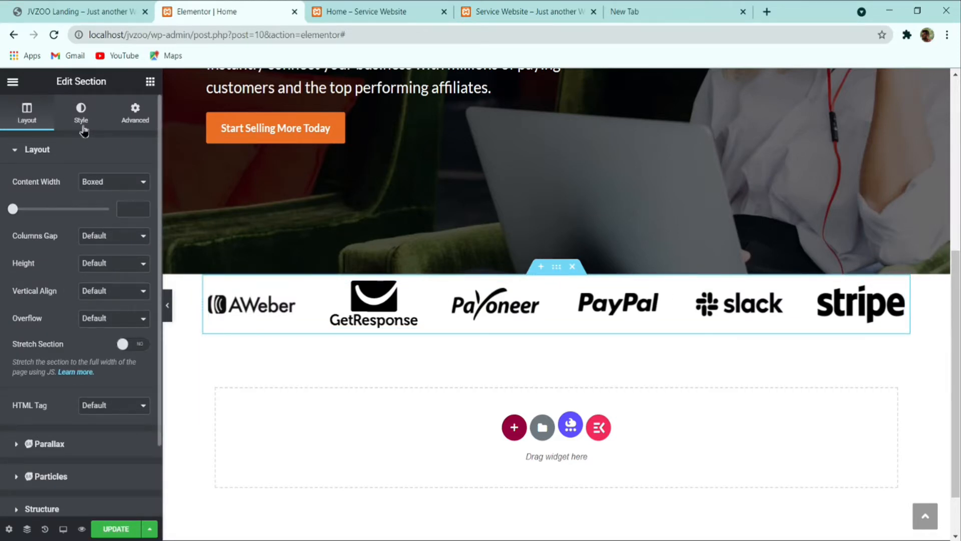
left_click(90, 7)
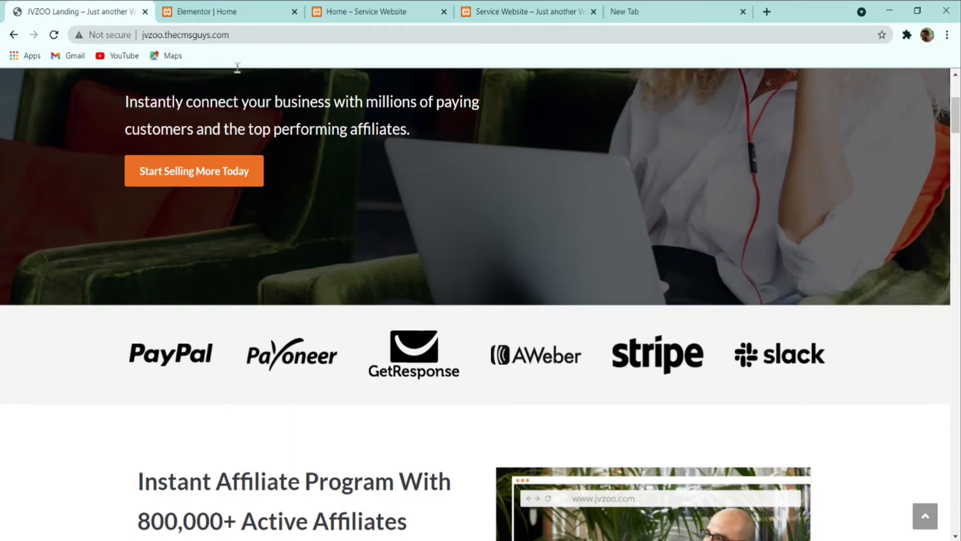
left_click(220, 11)
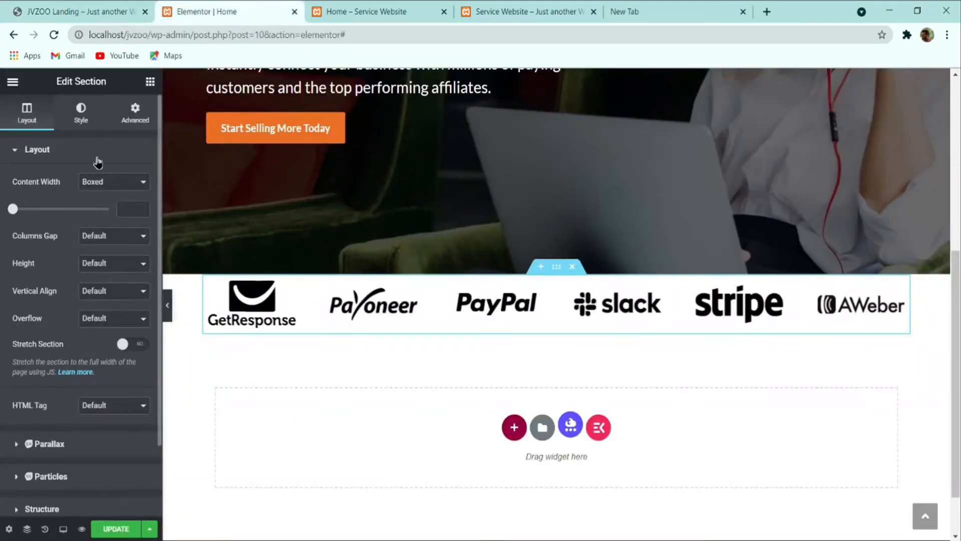
Step: Give the logo section a classic #F5F5F5 background and stretch it to full page width
left_click(80, 111)
left_click(91, 209)
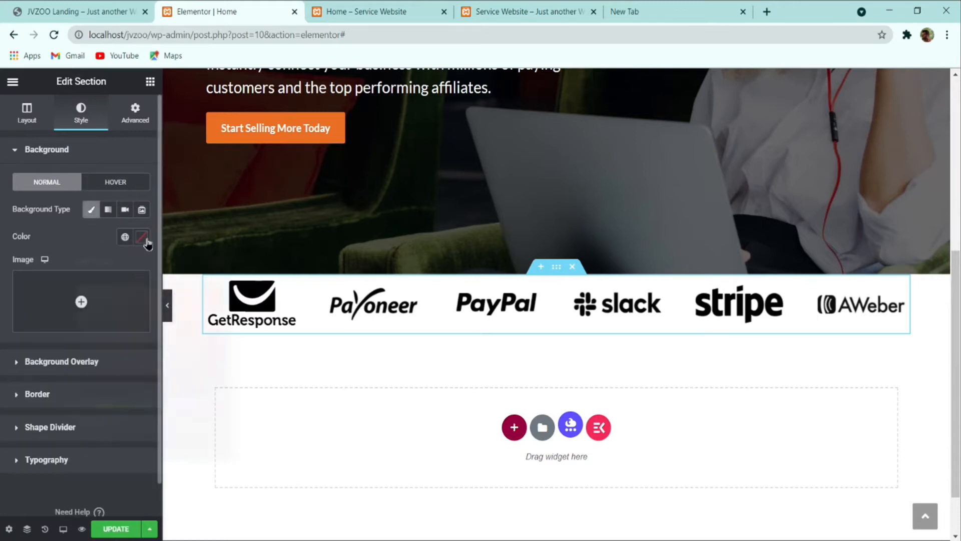
left_click(143, 237)
type("#F5F5F5")
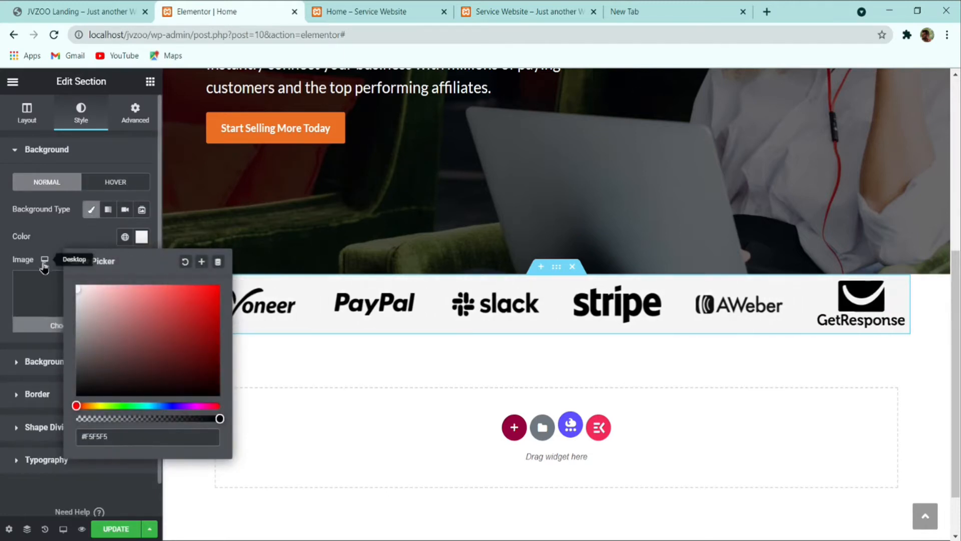
left_click(53, 241)
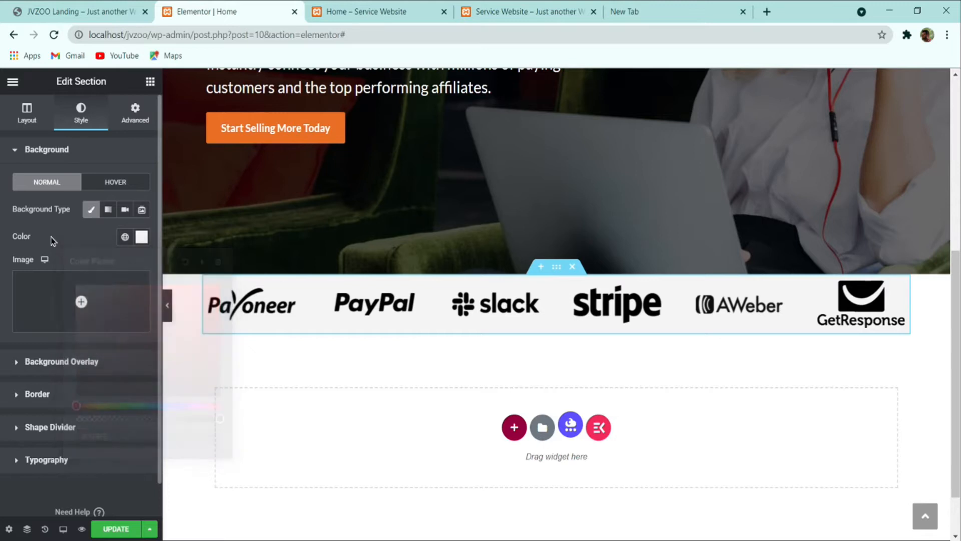
left_click(28, 120)
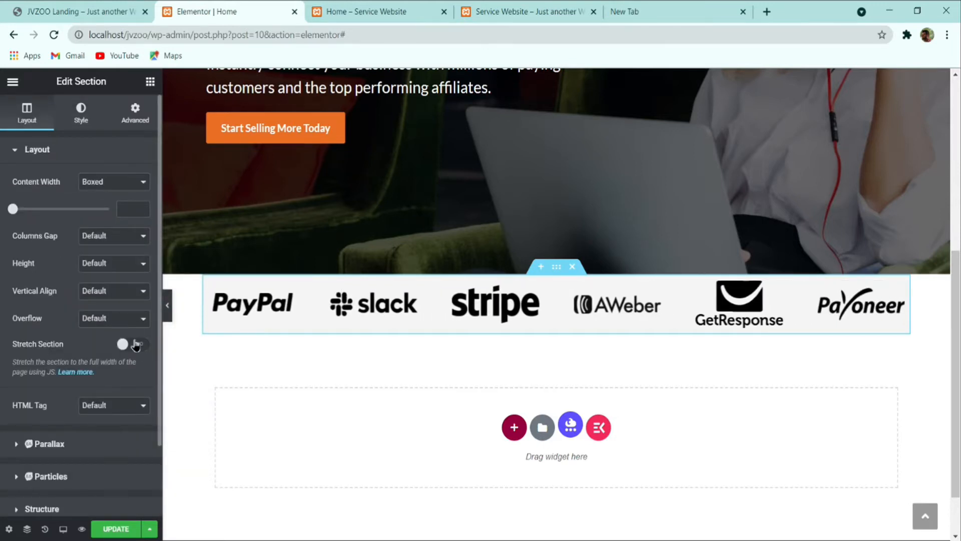
left_click(135, 345)
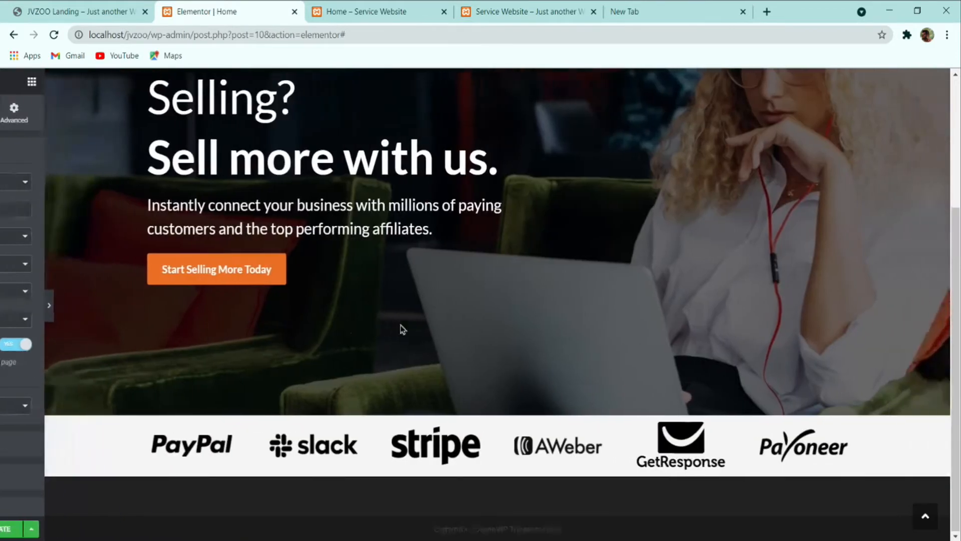
left_click(167, 305)
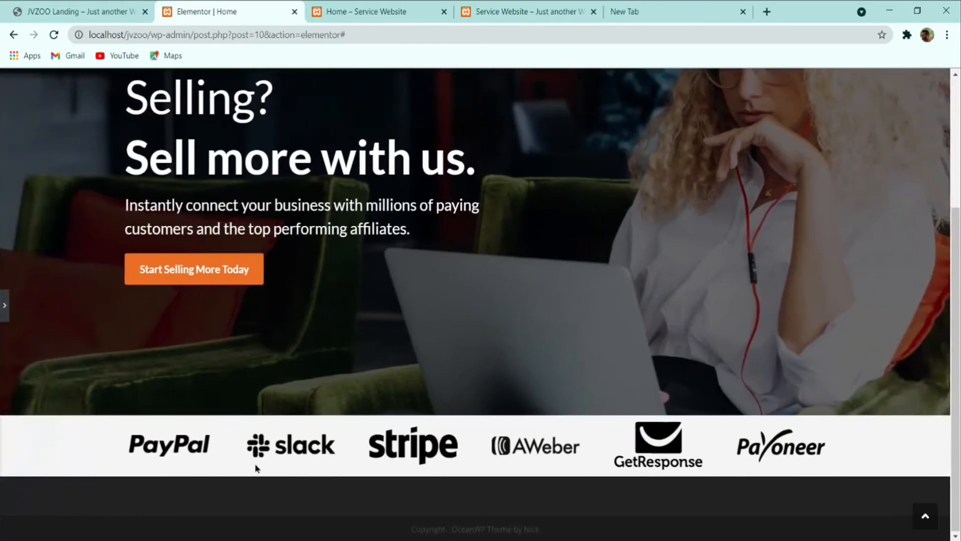
left_click(5, 305)
left_click(80, 5)
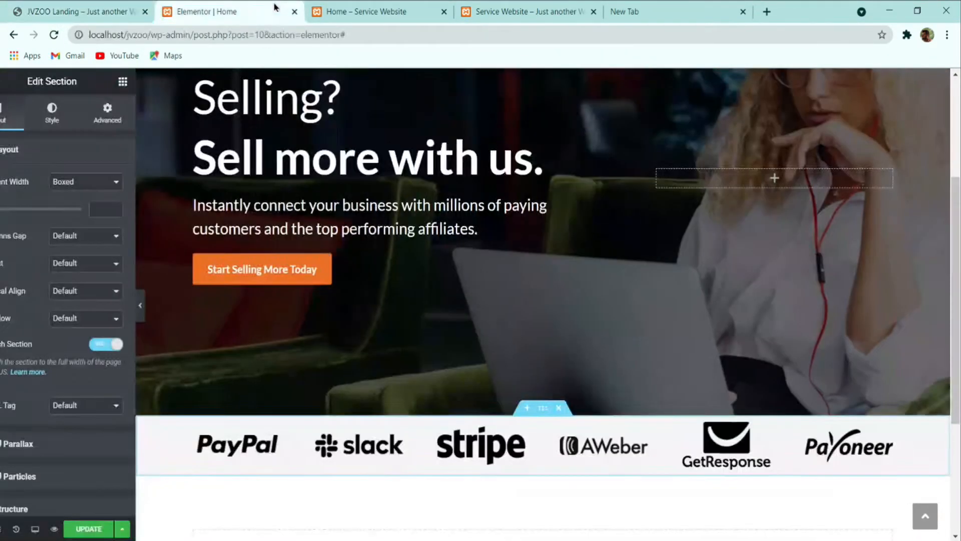
left_click(275, 15)
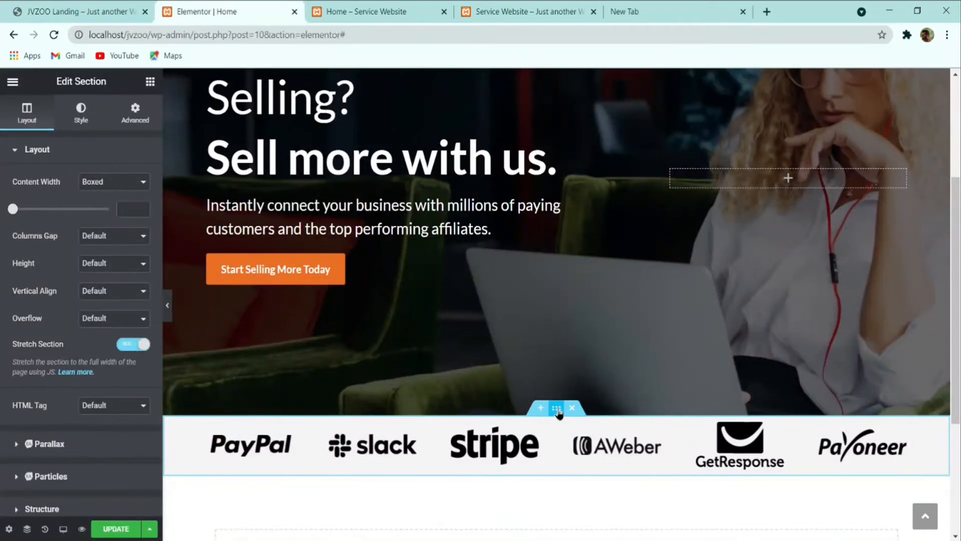
Step: Set the section padding to 2 em top and bottom, then update the page
left_click(140, 125)
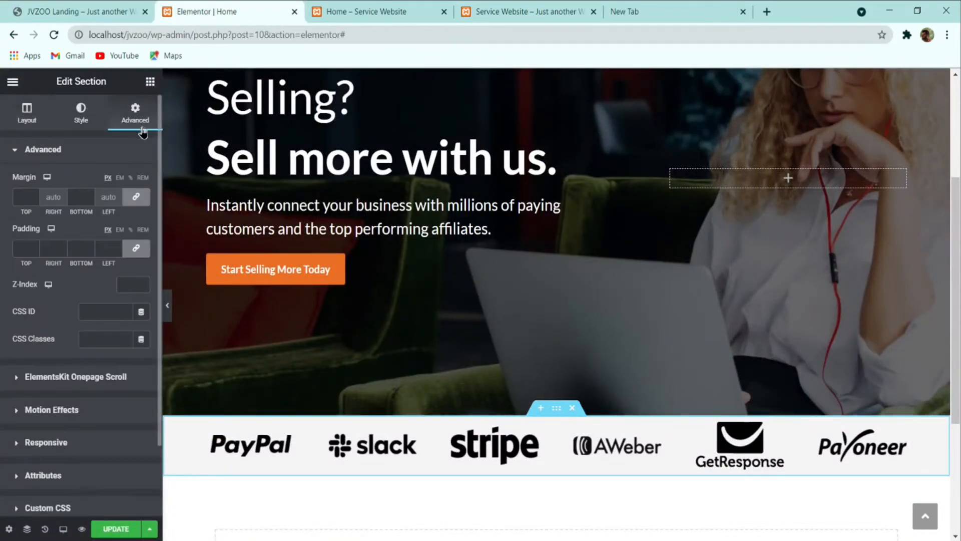
left_click(119, 229)
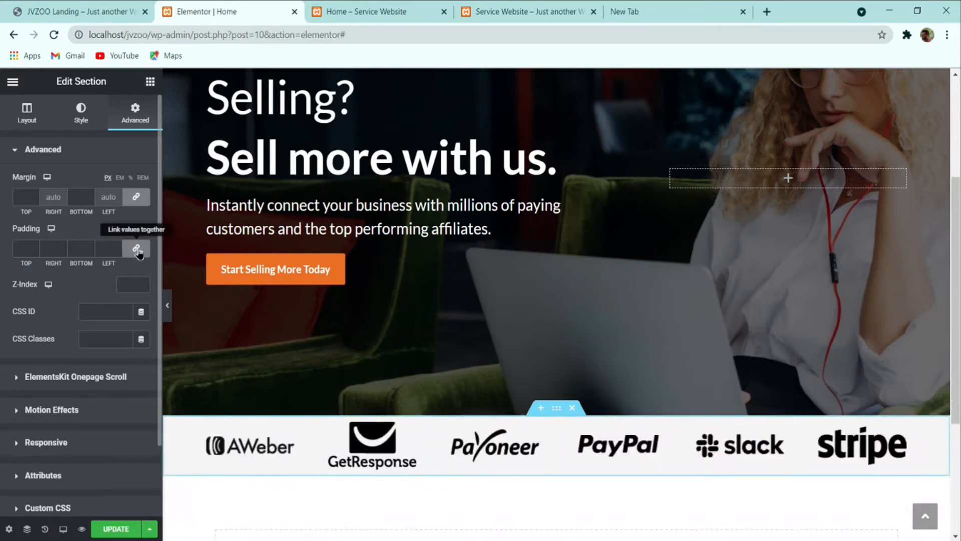
left_click(135, 247)
left_click(34, 246)
left_click(34, 245)
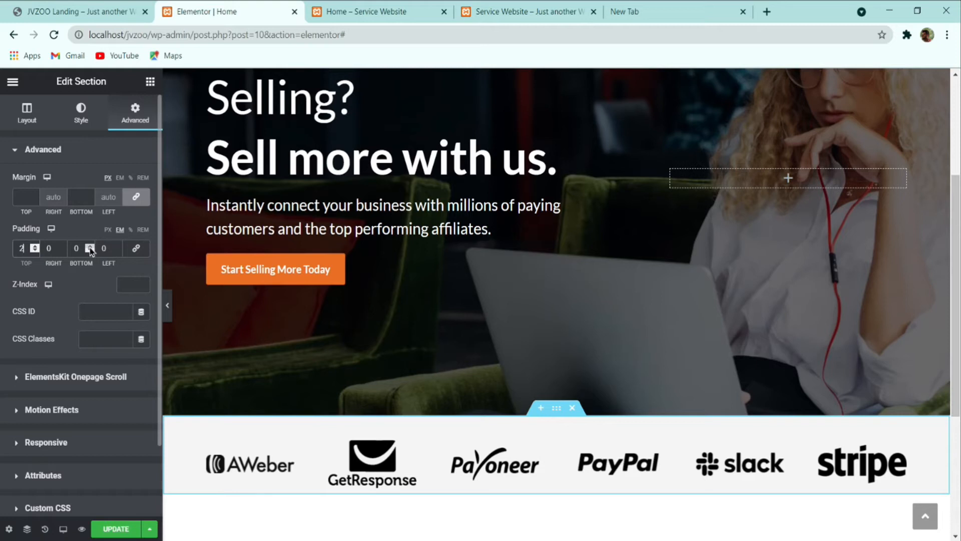
left_click(89, 248)
left_click(89, 247)
scroll(443, 374, "down", 1)
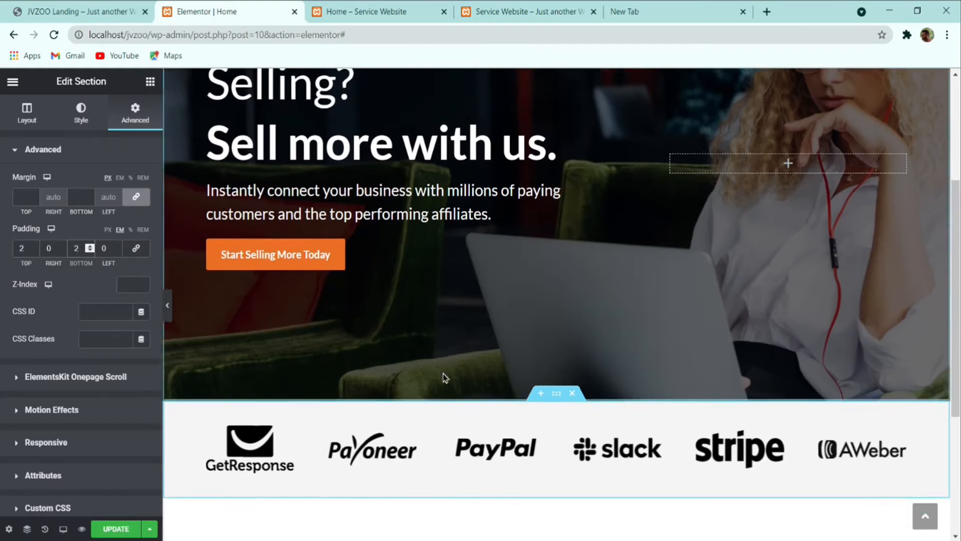
scroll(443, 373, "down", 1)
left_click(115, 529)
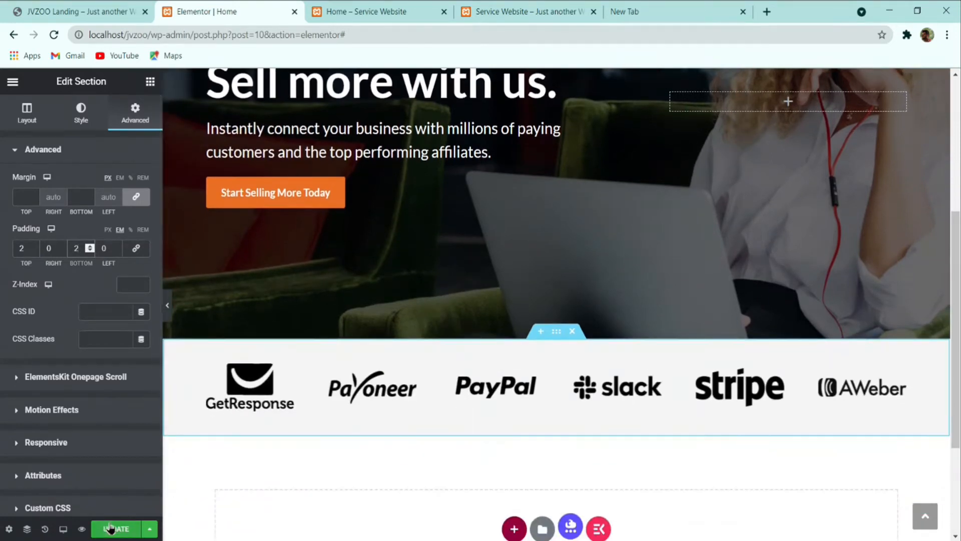
left_click(168, 307)
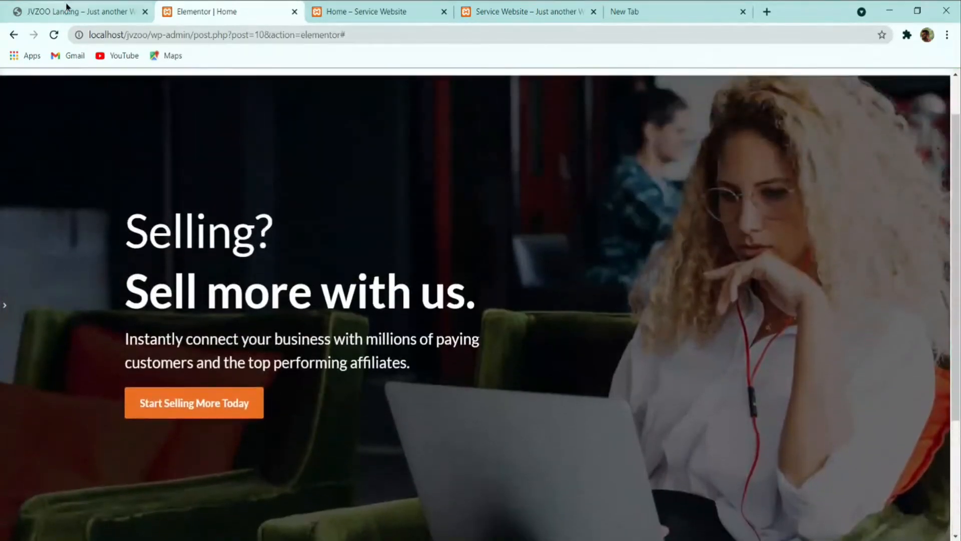
Step: Scroll through the JVZOO reference page's Instant Affiliate Program section, then return to the editor
left_click(67, 6)
scroll(300, 208, "down", 2)
scroll(300, 208, "up", 5)
scroll(245, 180, "down", 2)
scroll(246, 184, "up", 1)
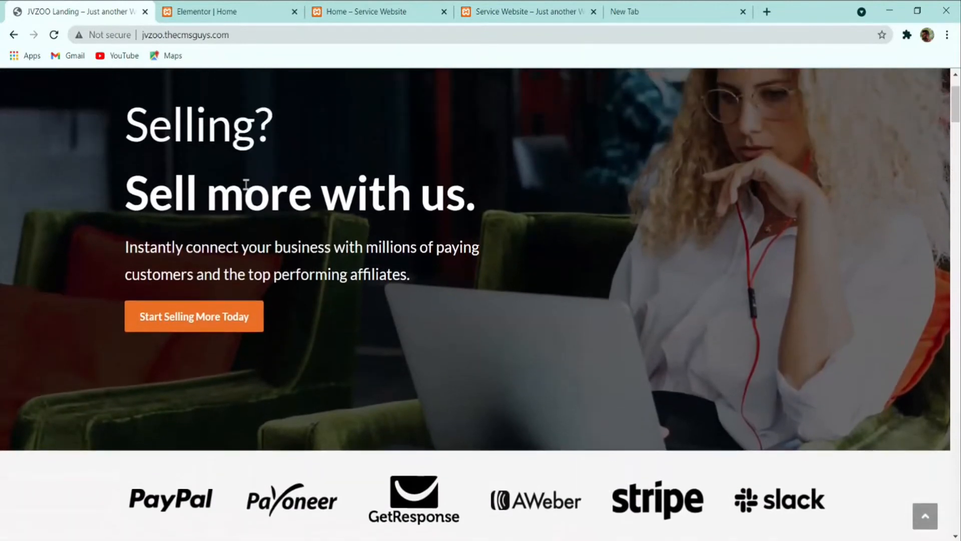
scroll(246, 186, "up", 2)
left_click(220, 11)
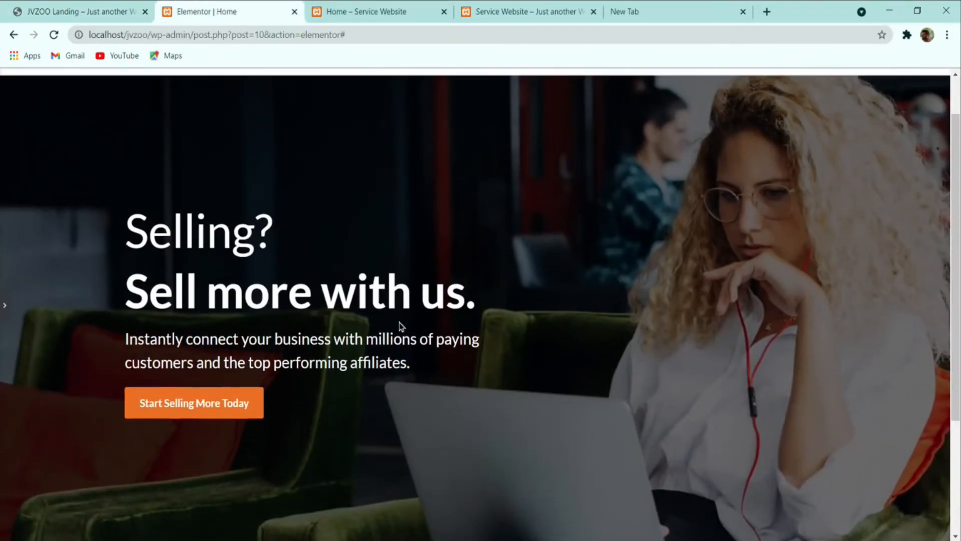
scroll(400, 326, "down", 3)
scroll(400, 327, "up", 5)
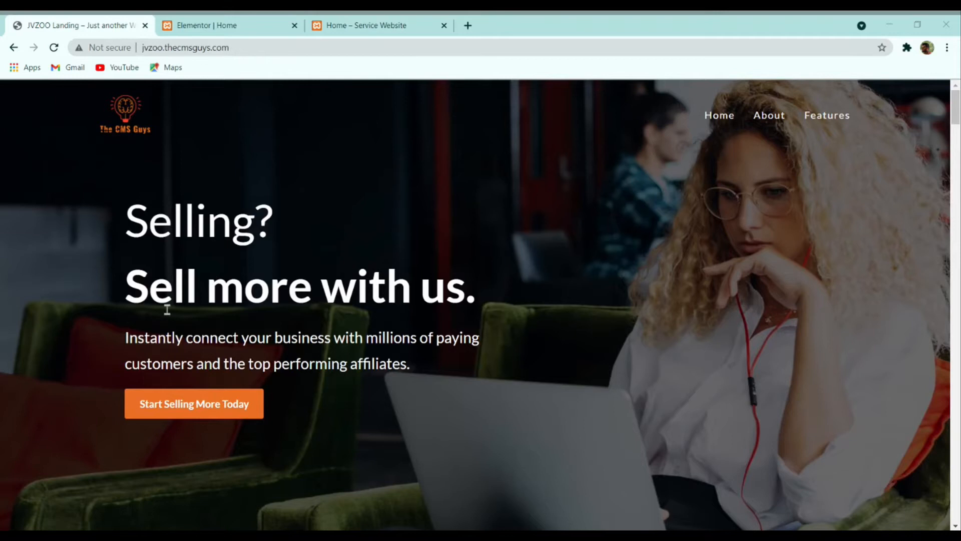
scroll(133, 300, "down", 10)
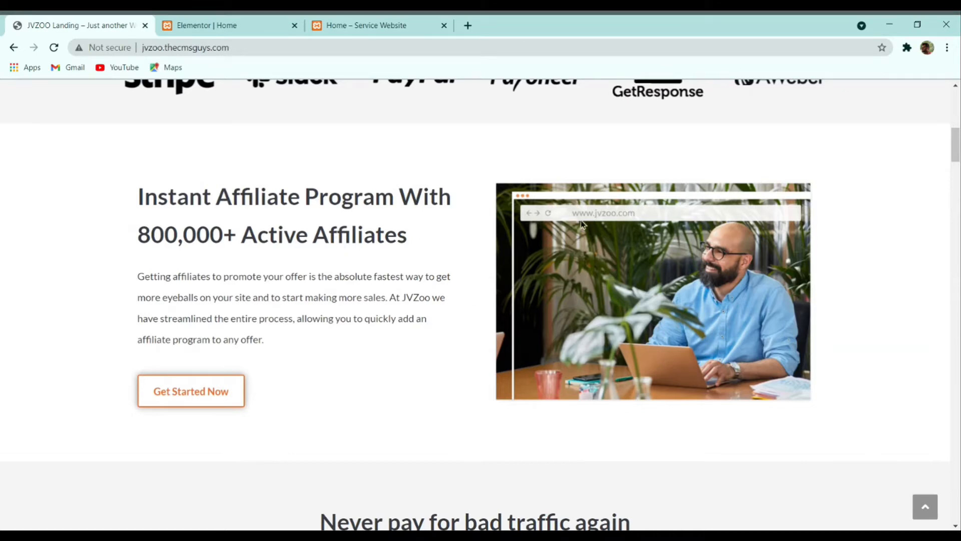
left_click(215, 24)
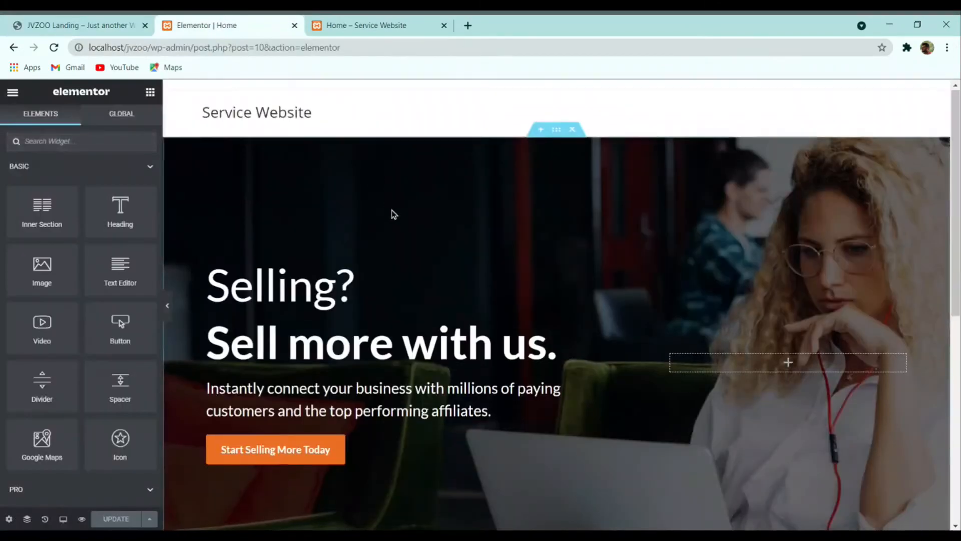
Step: Add a section with two equal columns below the logo carousel
scroll(393, 214, "down", 5)
scroll(398, 218, "down", 3)
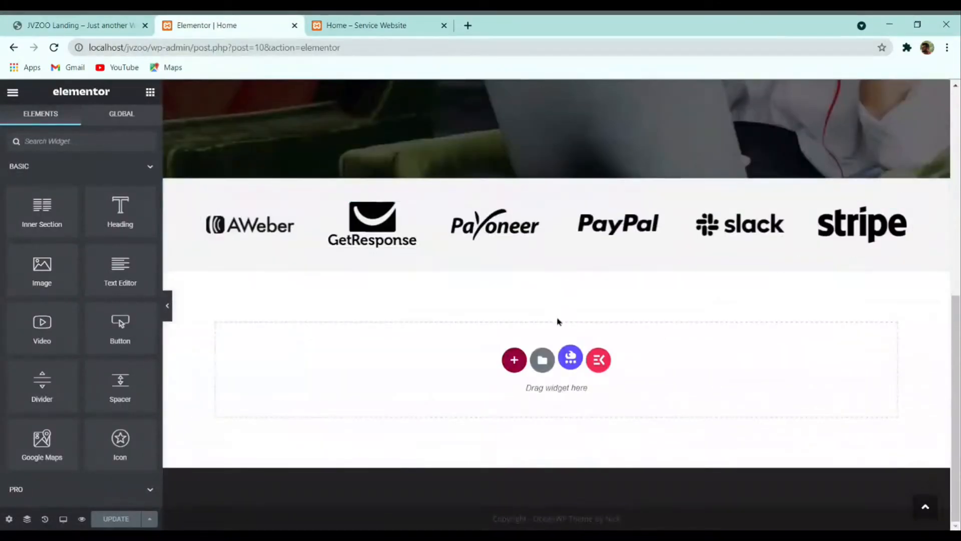
left_click(515, 364)
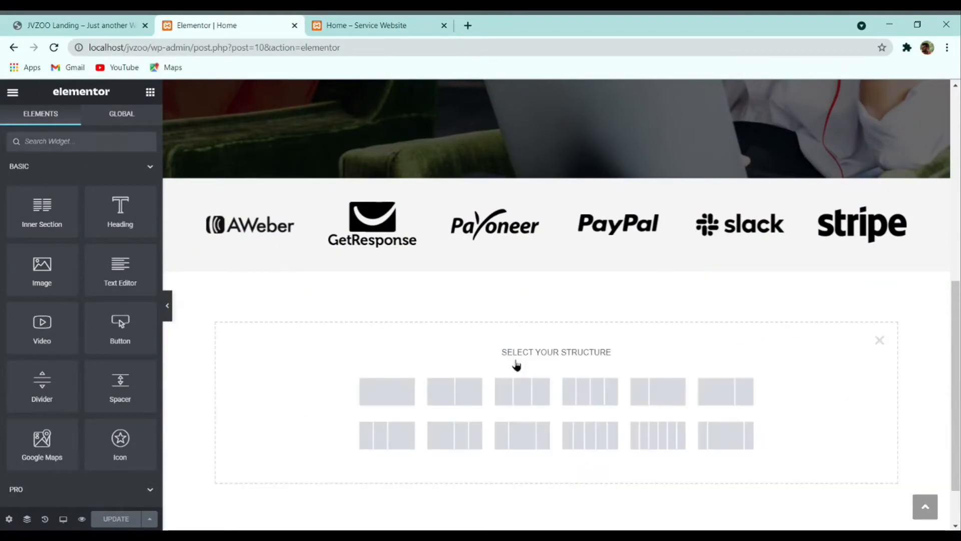
left_click(461, 383)
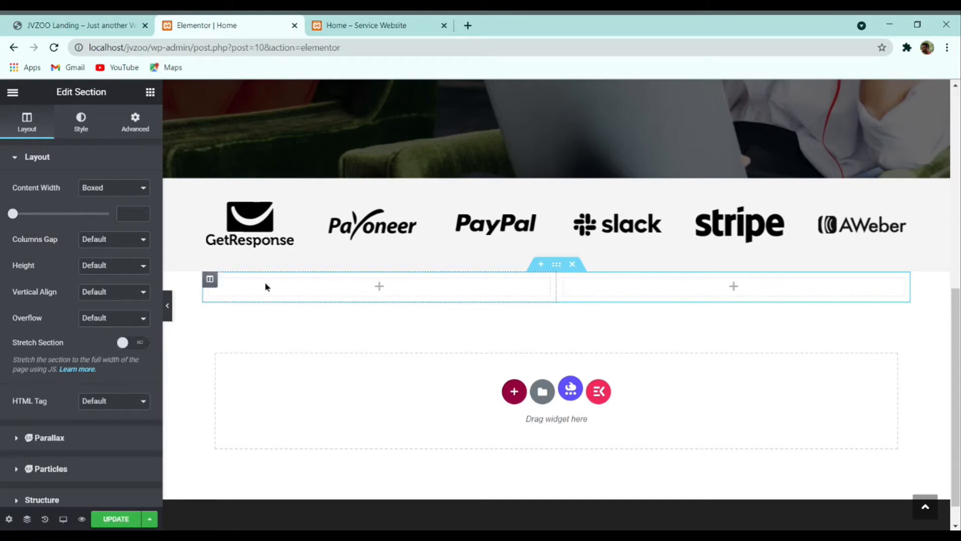
left_click(128, 22)
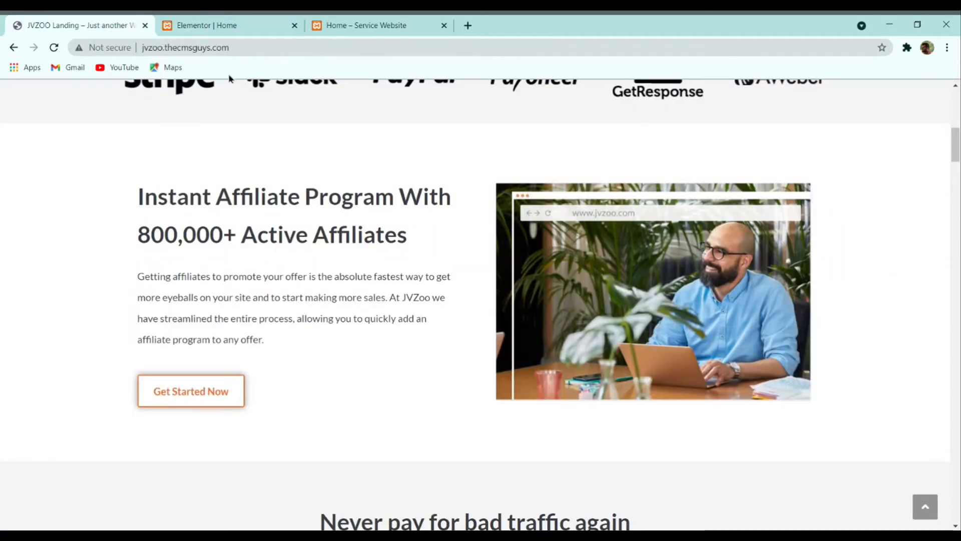
left_click(238, 23)
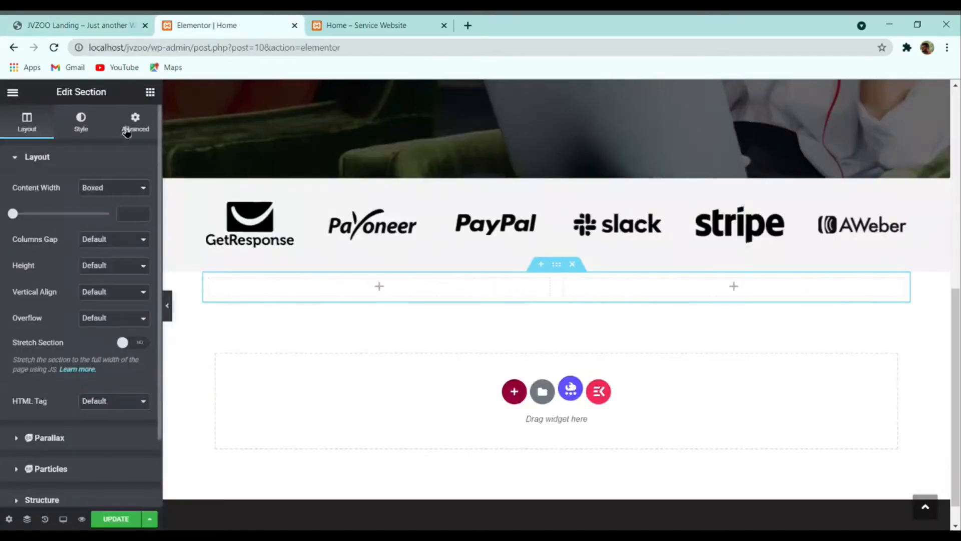
Step: Place an Image widget in the right column showing instant-affiliate-program.jpg
left_click(151, 93)
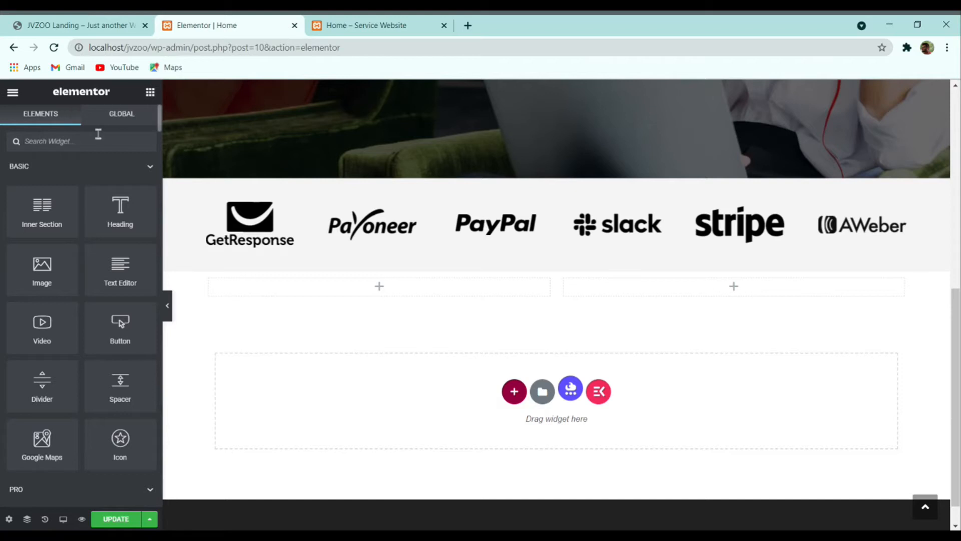
left_click_drag(42, 263, 668, 288)
left_click(75, 204)
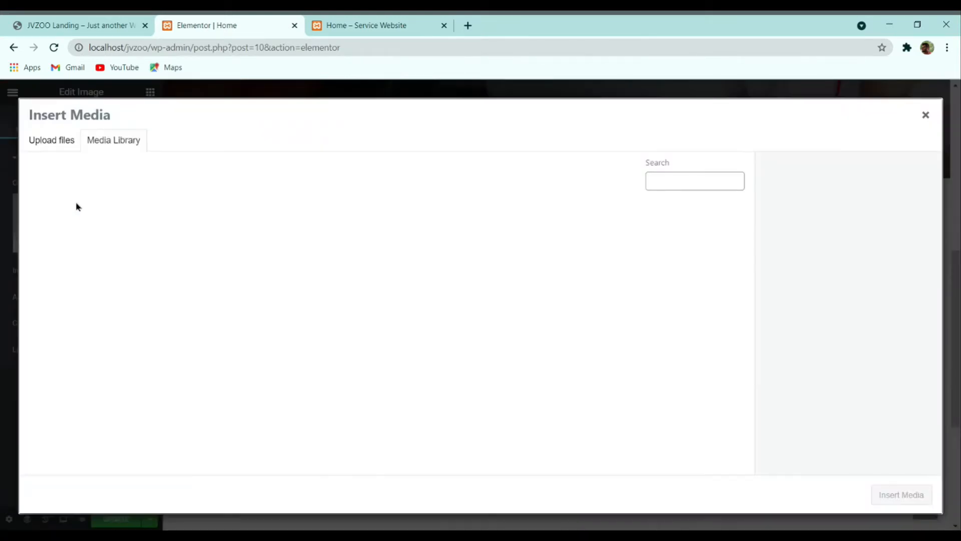
scroll(304, 404, "down", 10)
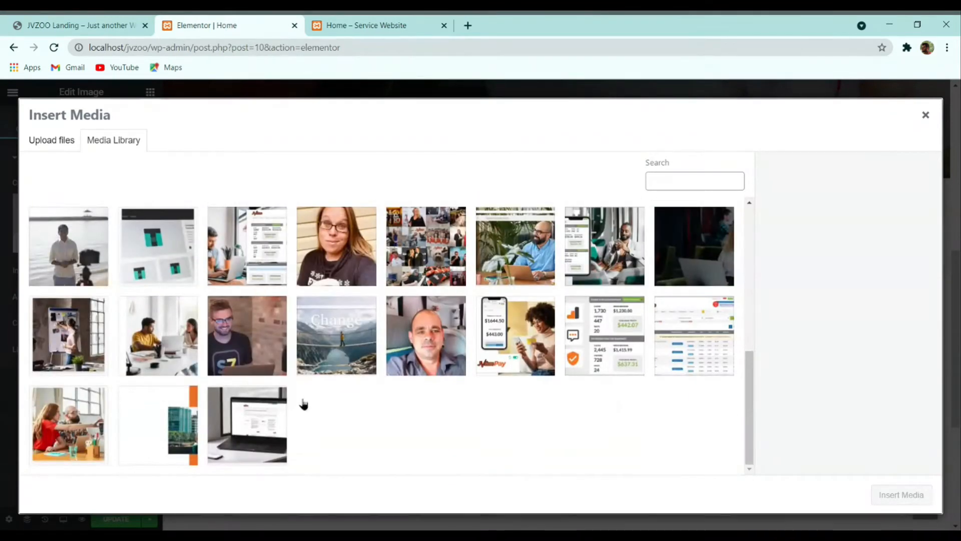
left_click(543, 261)
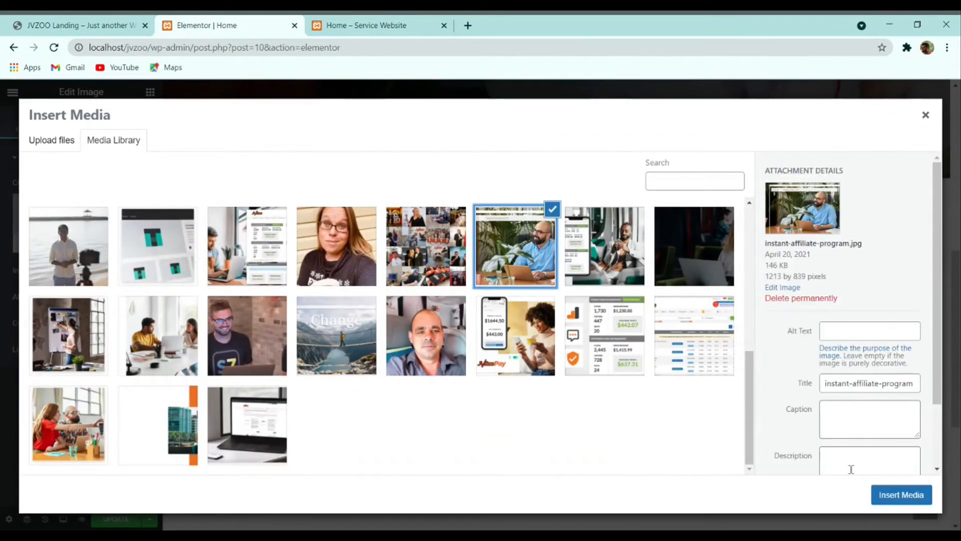
left_click(899, 498)
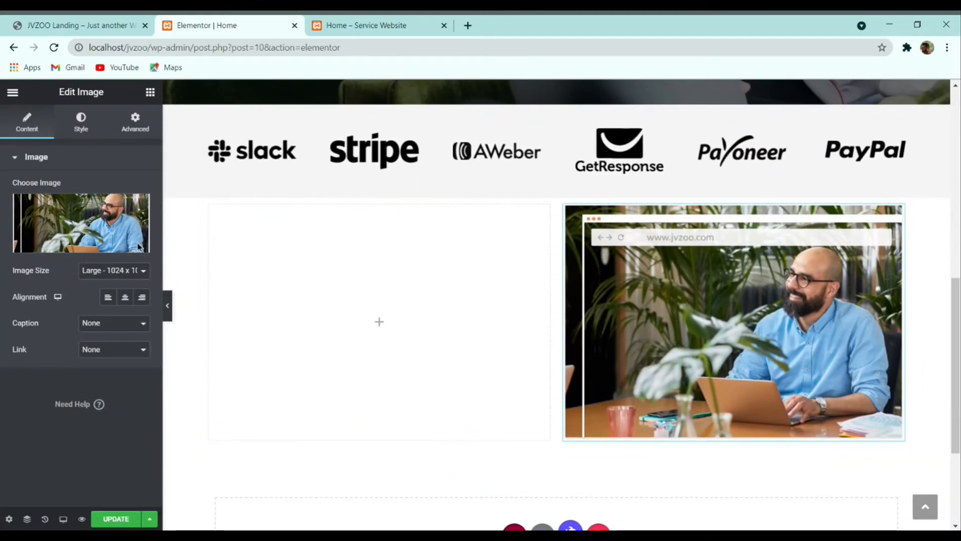
left_click(89, 22)
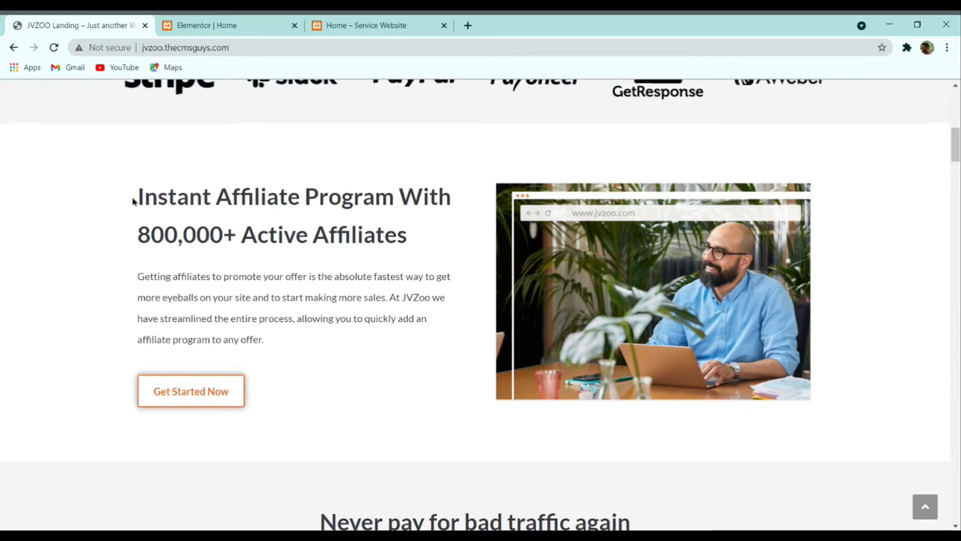
Step: Paste a copy of the hero heading into the left column, retitled 'Instant Affiliate Program With 800,000+ Active Affiliates'
left_click_drag(133, 201, 443, 254)
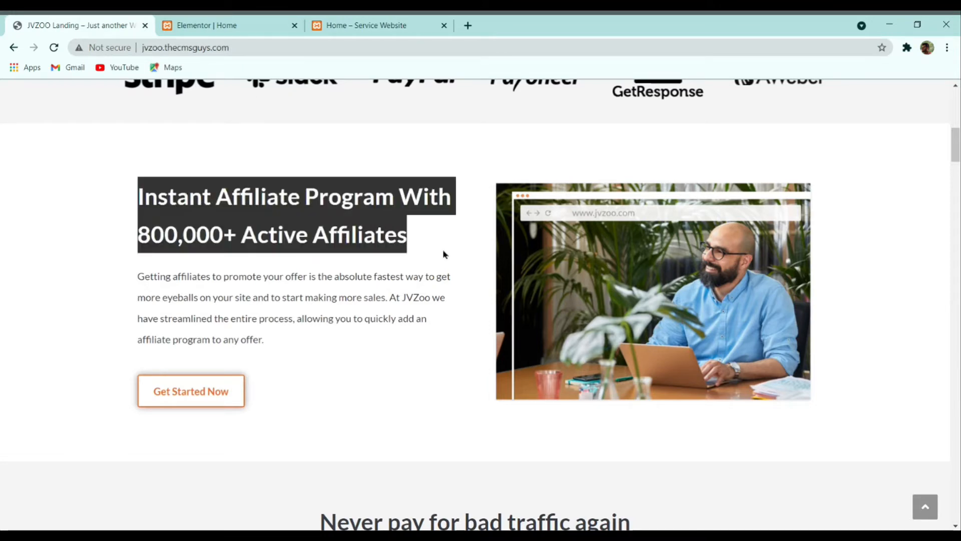
left_click(223, 22)
scroll(249, 228, "up", 5)
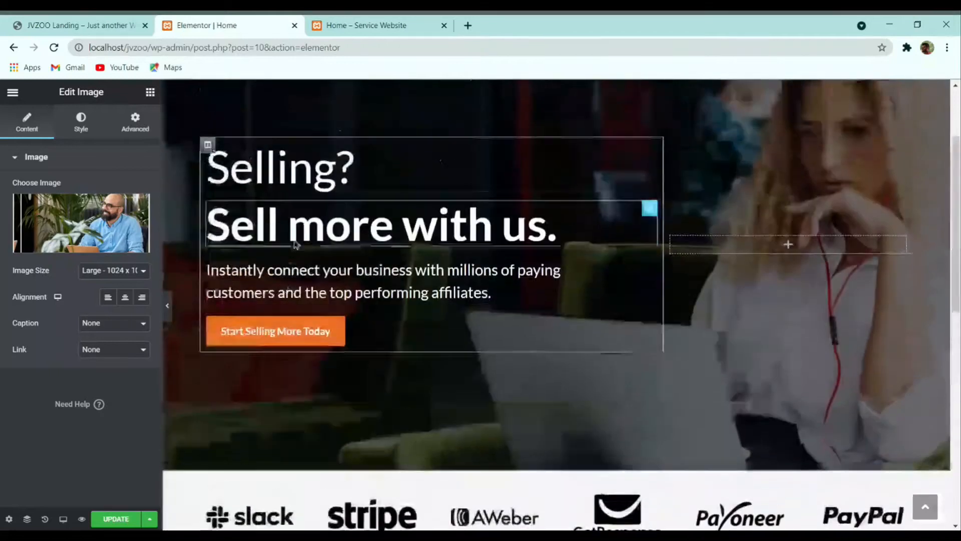
right_click(312, 215)
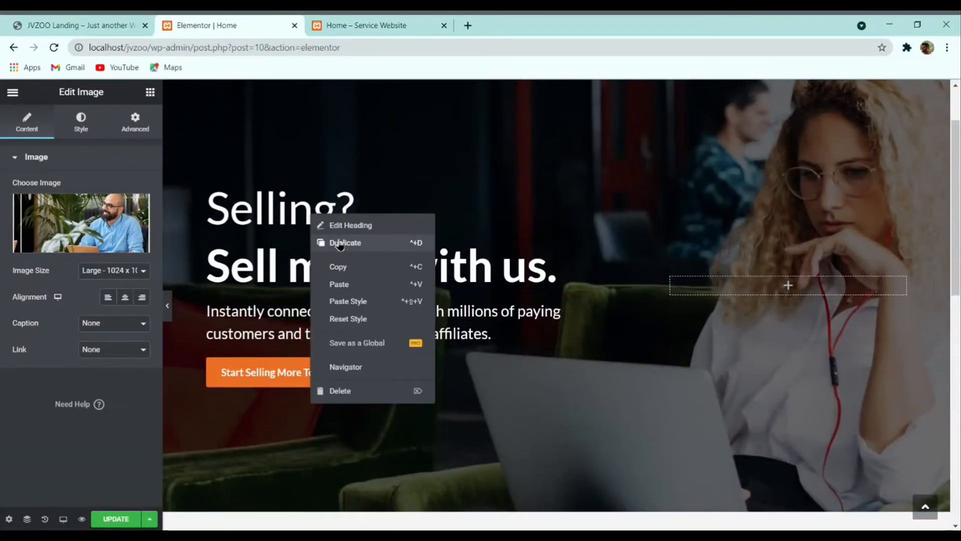
left_click(345, 267)
scroll(313, 226, "down", 1)
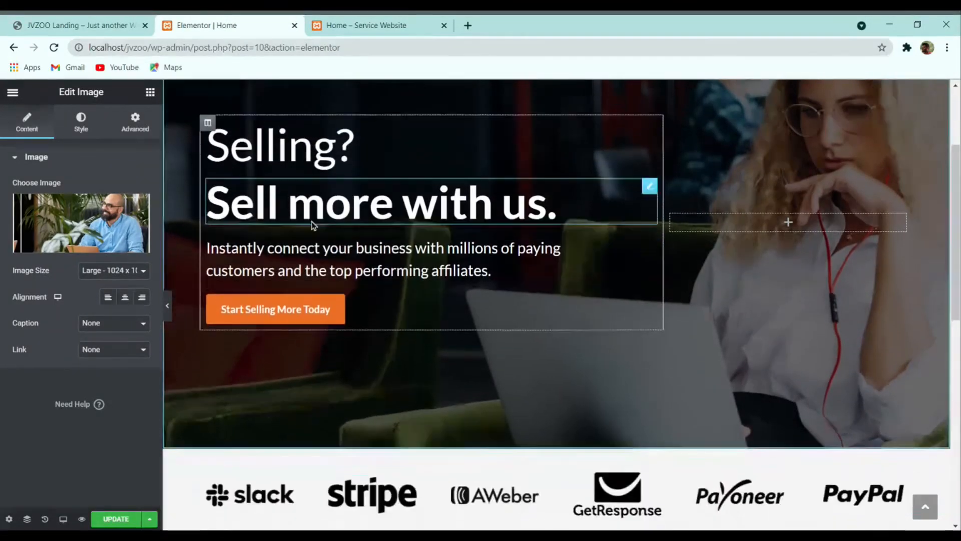
scroll(313, 225, "down", 5)
right_click(273, 305)
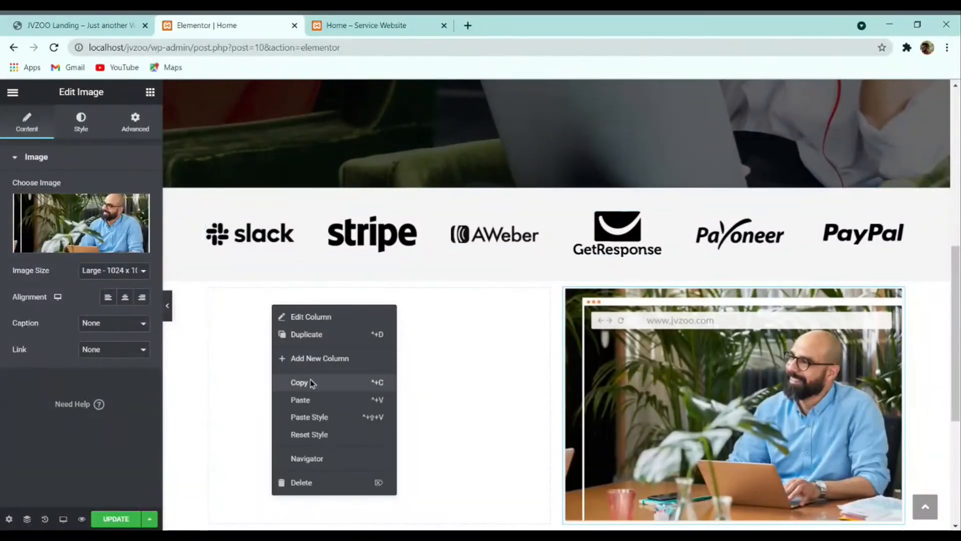
left_click(307, 399)
triple_click(68, 215)
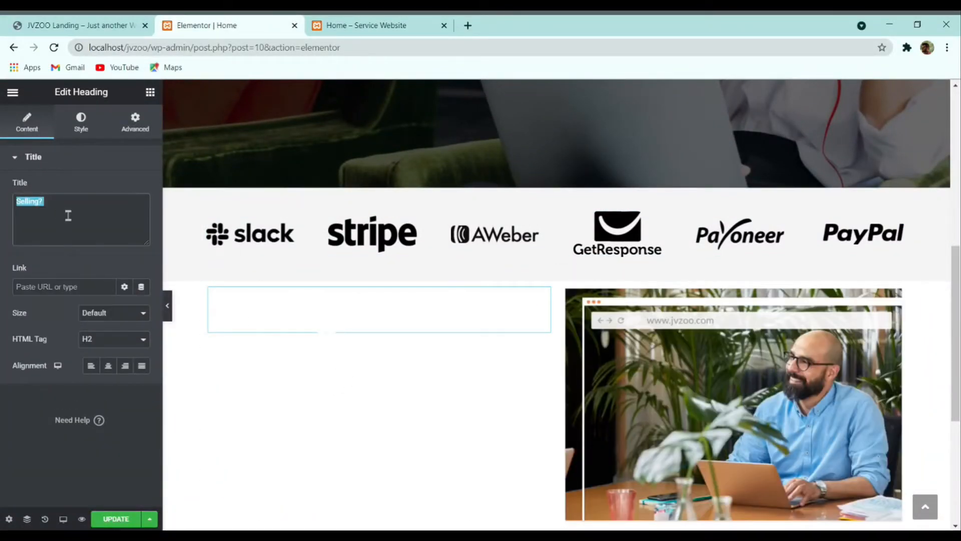
key("ctrl+v")
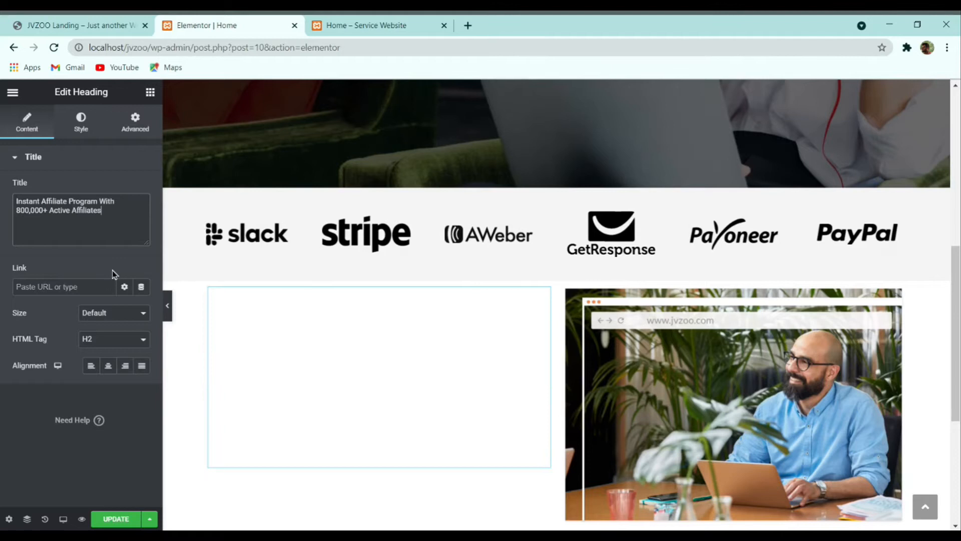
Step: Make the heading text black (#000000) and open its Typography settings
left_click(80, 123)
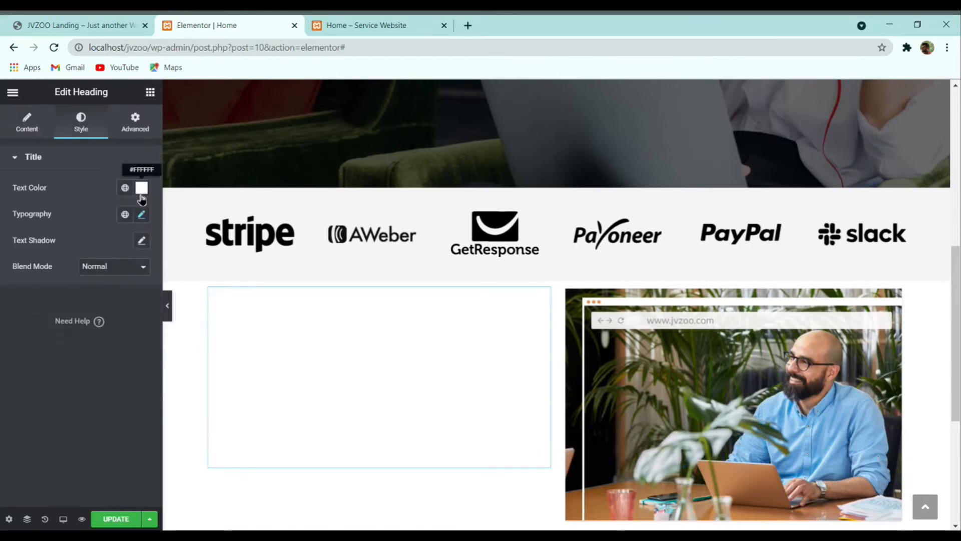
left_click(141, 188)
left_click_drag(97, 272, 64, 356)
left_click(3, 351)
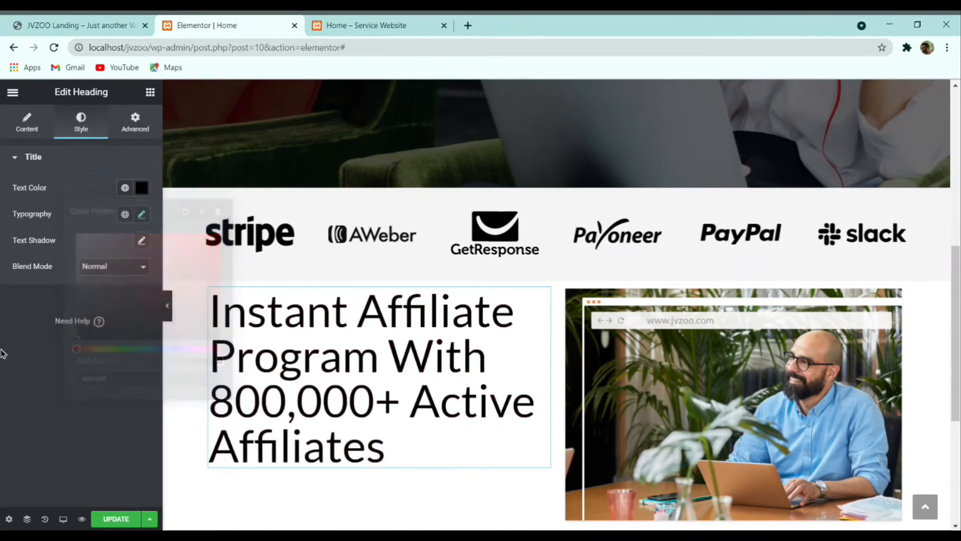
left_click(99, 23)
left_click(337, 279)
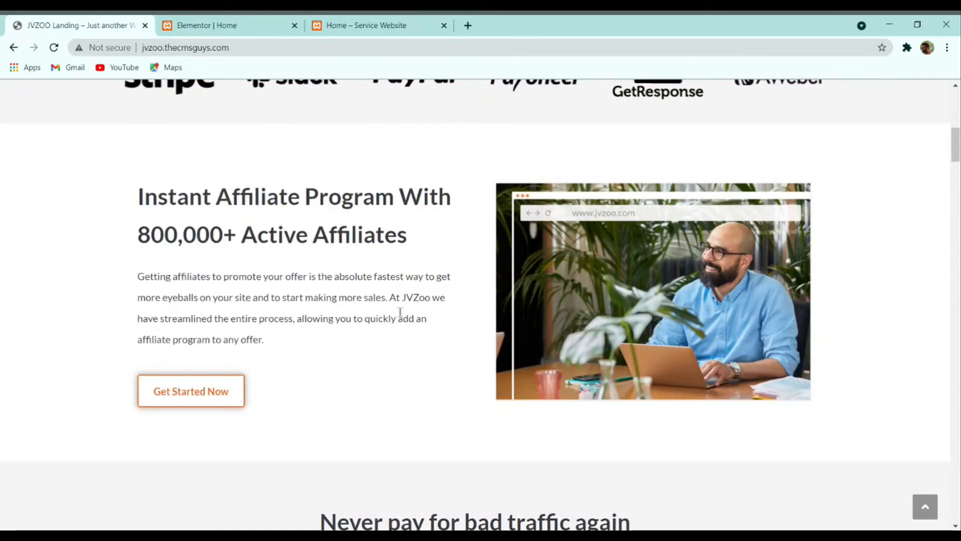
left_click(207, 25)
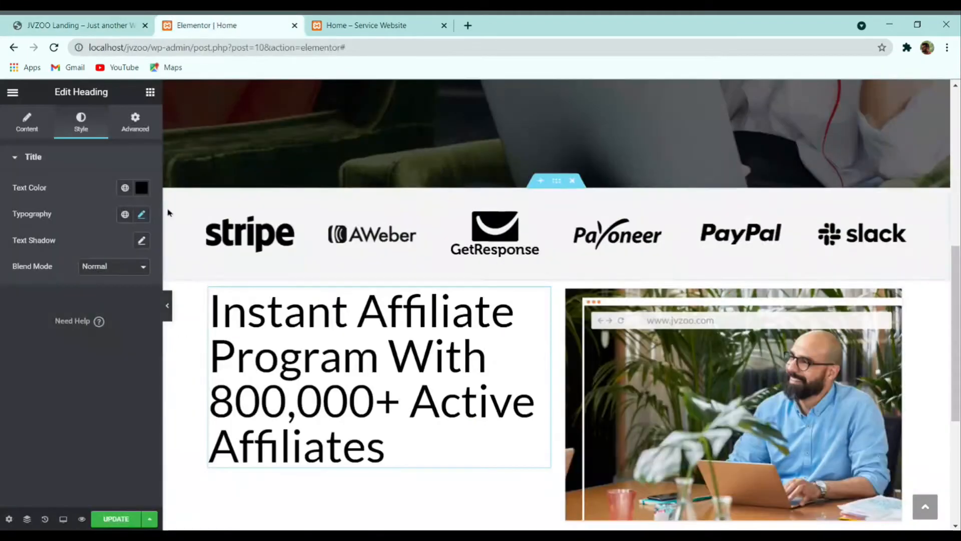
left_click(142, 214)
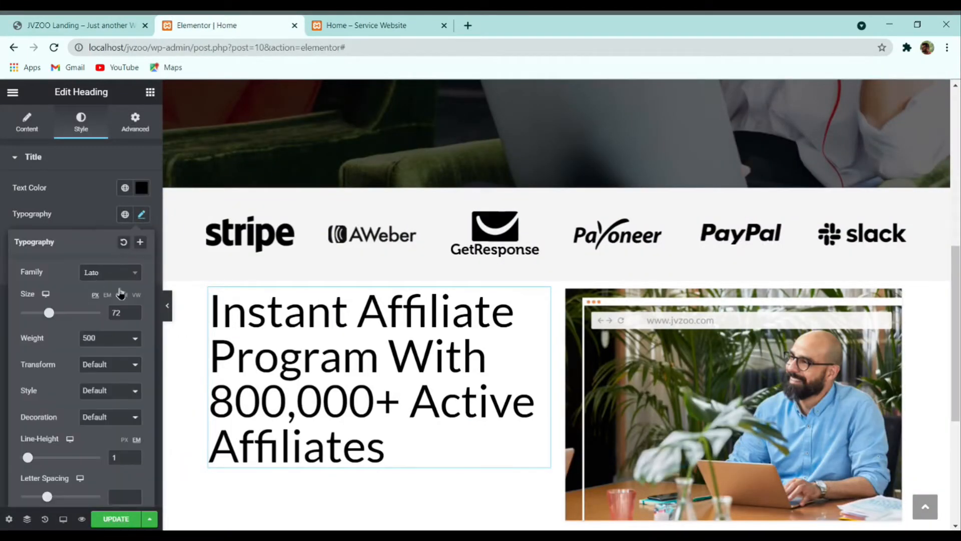
left_click(89, 21)
left_click(207, 25)
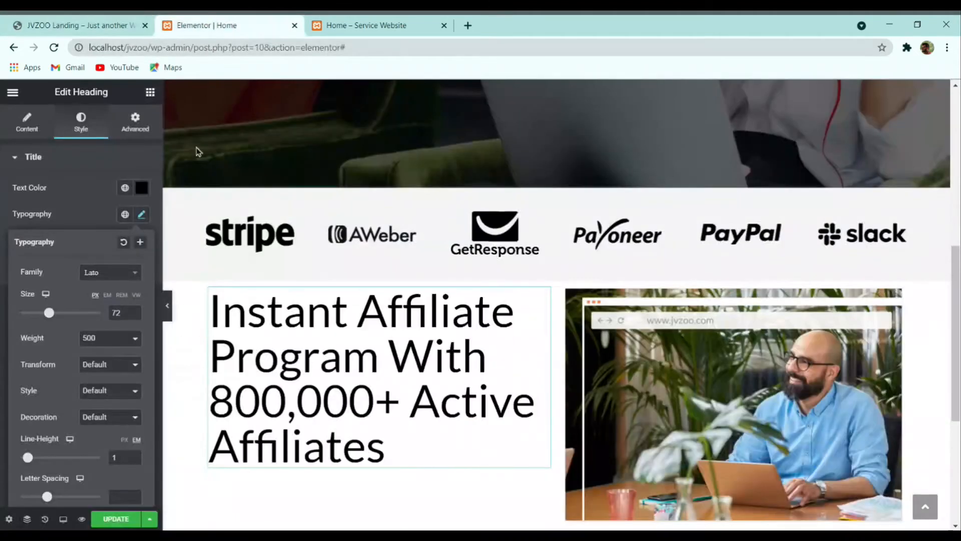
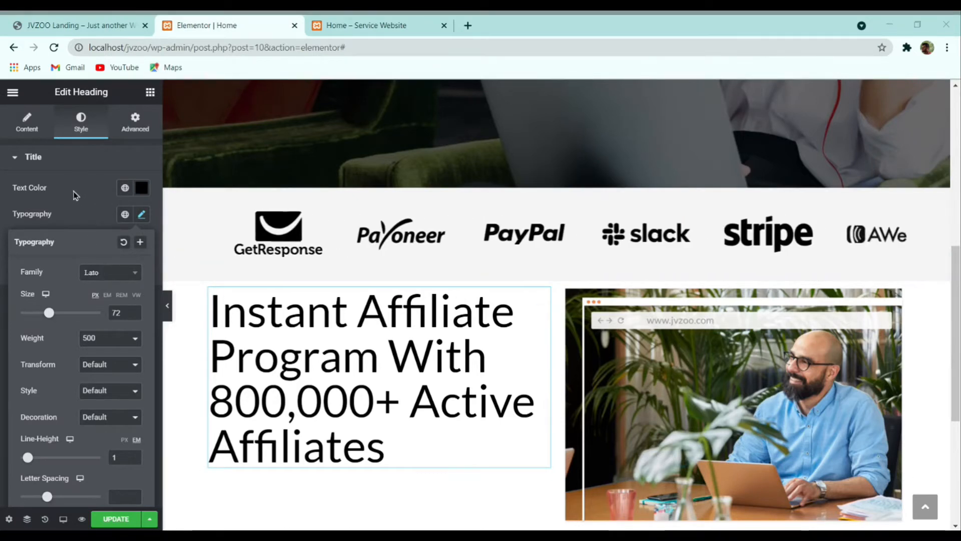
Step: Colour the Instant Affiliate heading dark grey #383C44
left_click(142, 188)
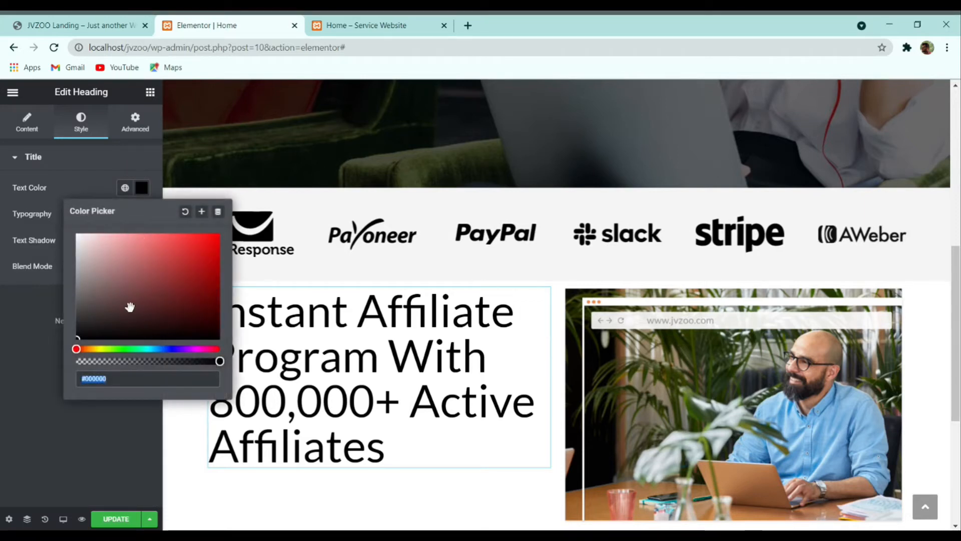
type("#383C44")
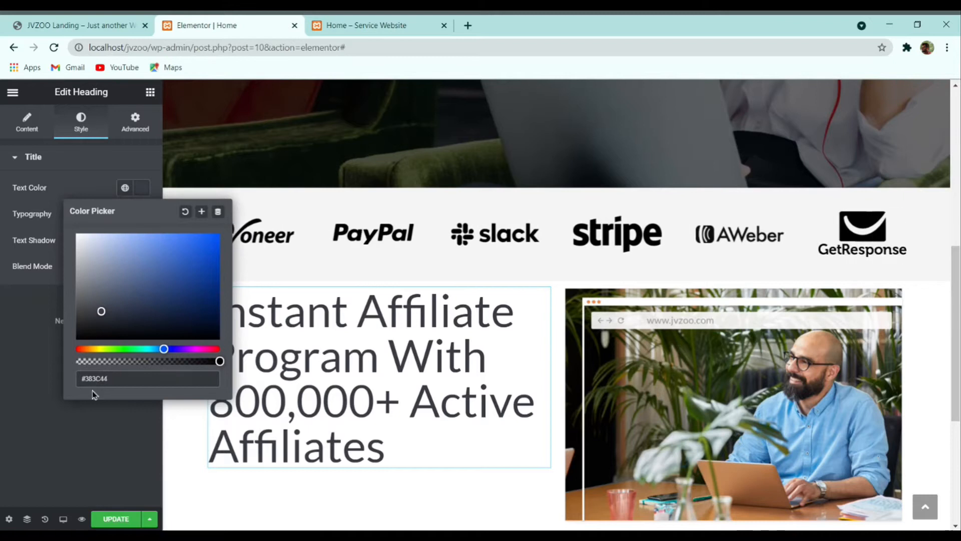
left_click(2, 354)
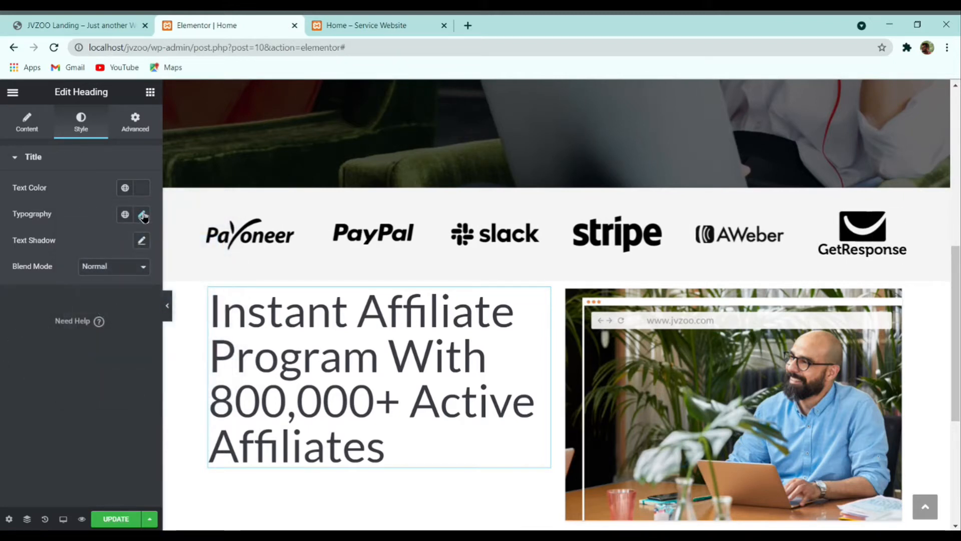
Step: Set the heading typography to size 37, weight 700, line height 61
left_click(141, 214)
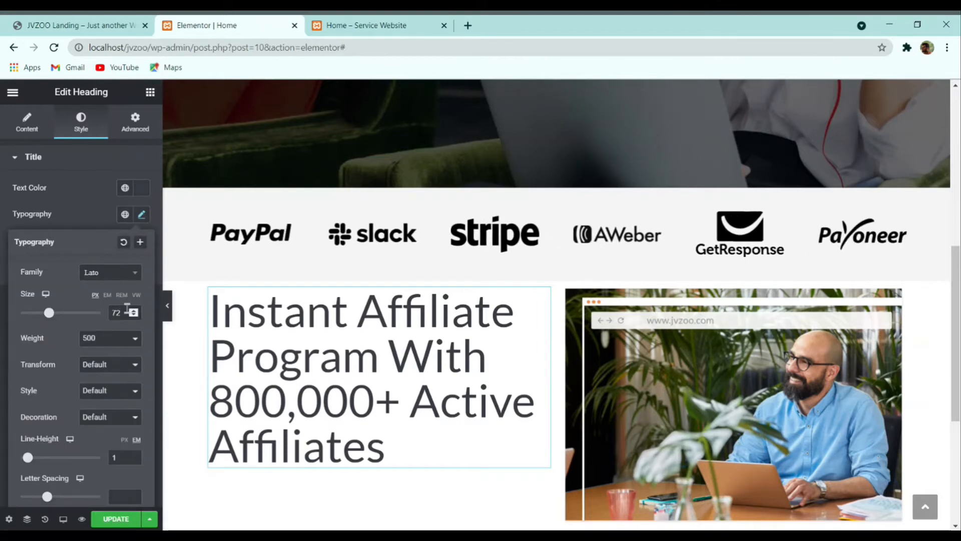
type("37")
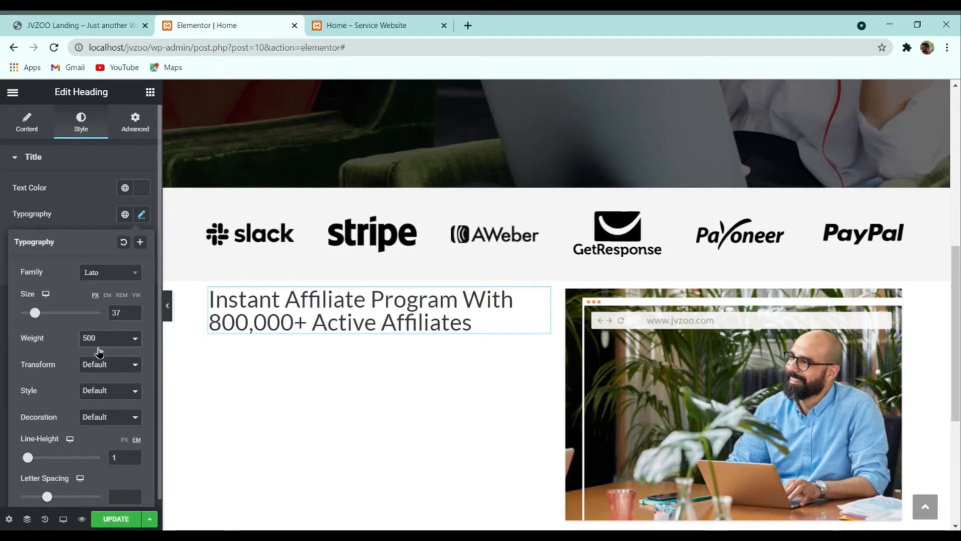
left_click(117, 416)
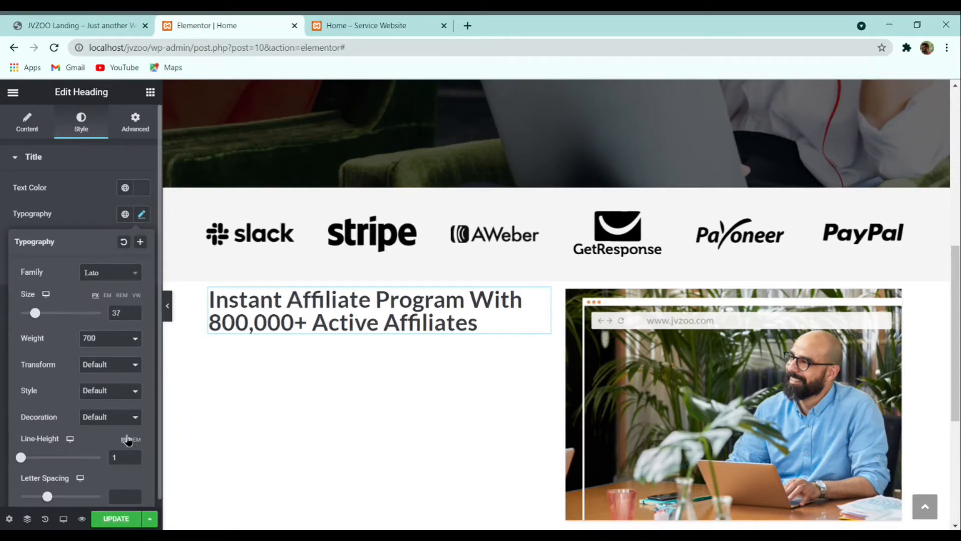
left_click_drag(117, 460, 110, 461)
type("61")
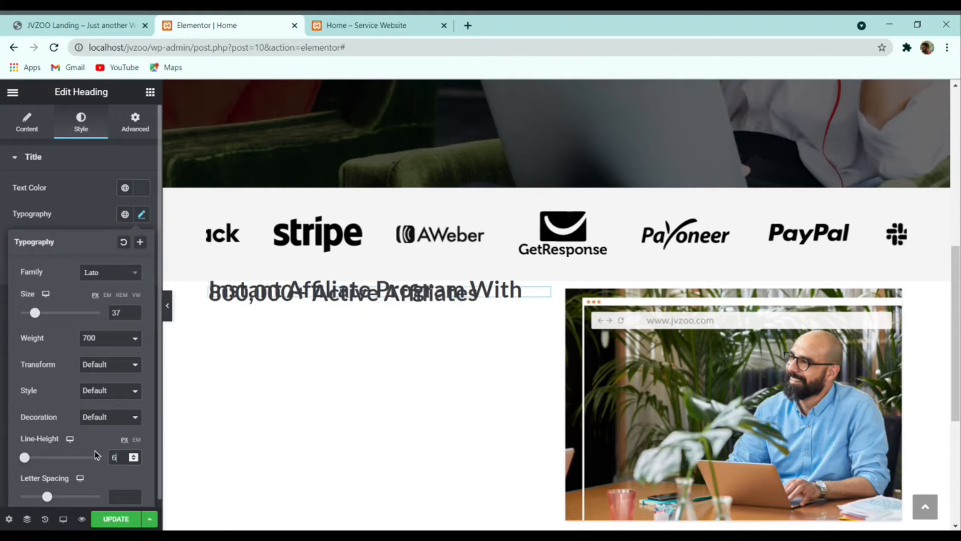
Step: Copy the Getting affiliates paragraph text from the live landing page
left_click(92, 21)
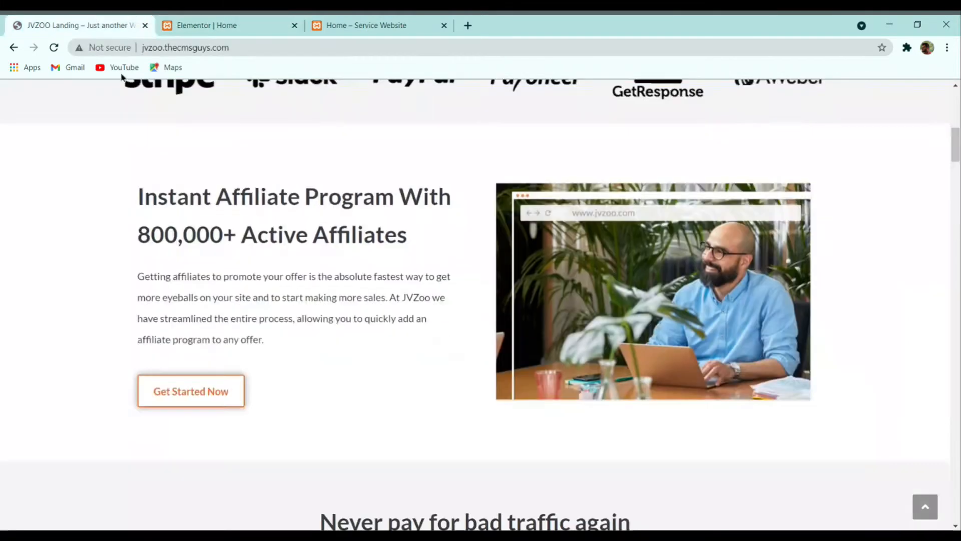
left_click_drag(139, 277, 216, 341)
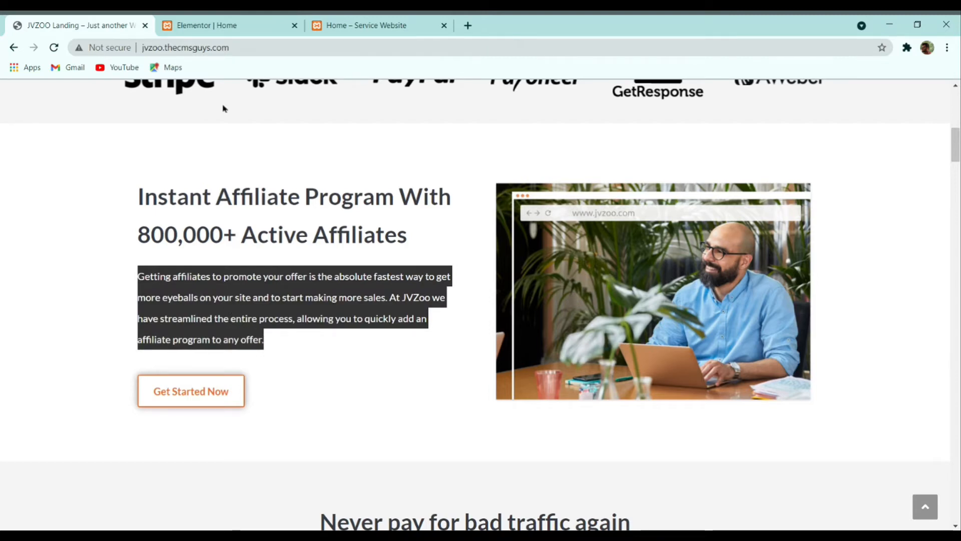
left_click(220, 25)
right_click(310, 330)
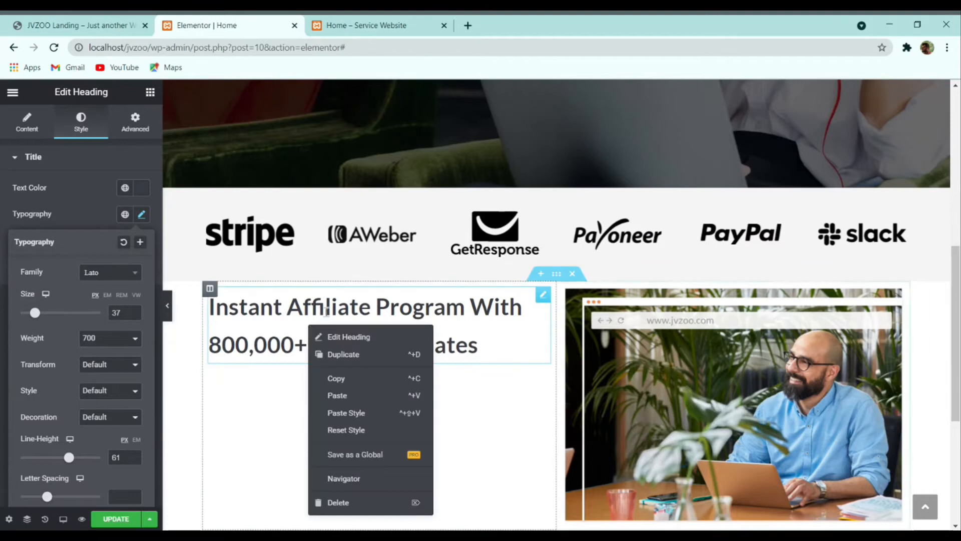
Step: Duplicate the heading and replace the copy's text with the Getting affiliates paragraph
left_click(343, 355)
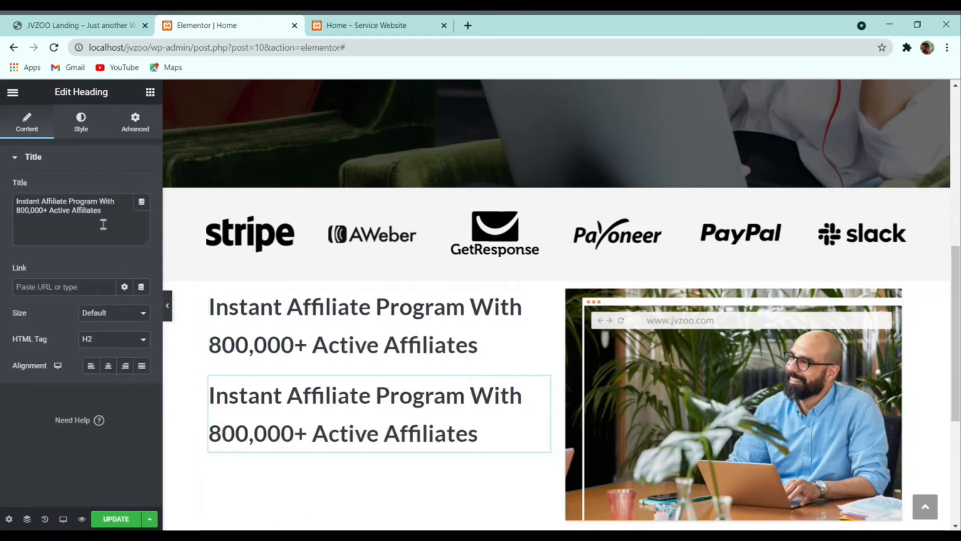
triple_click(92, 214)
key("ctrl+v")
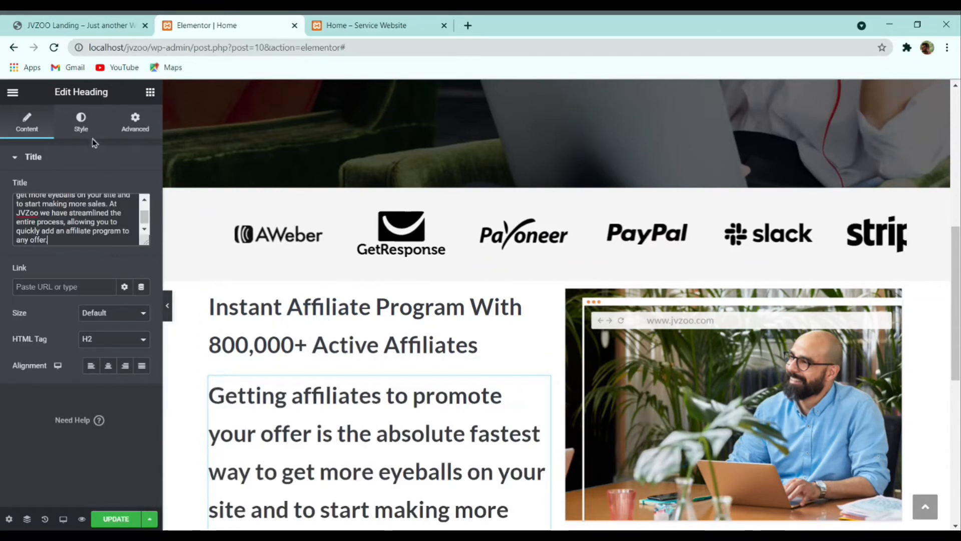
Step: Set the paragraph's typography to size 16, weight 400, line height 30
left_click(81, 123)
left_click(142, 215)
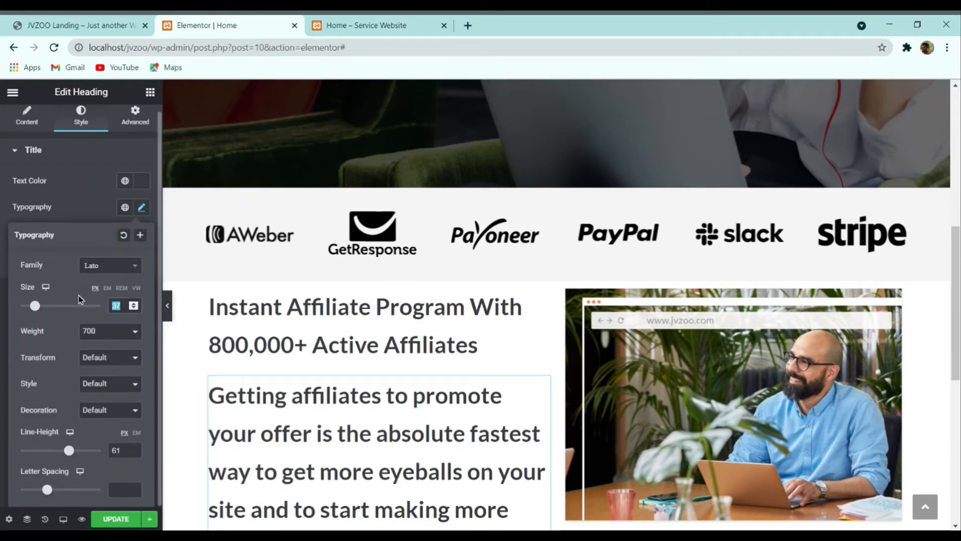
type("16")
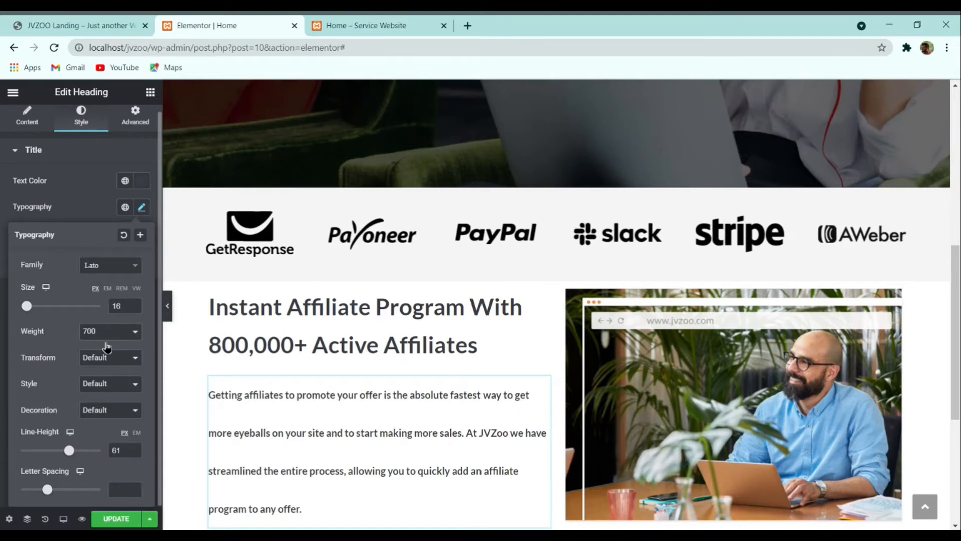
left_click(101, 382)
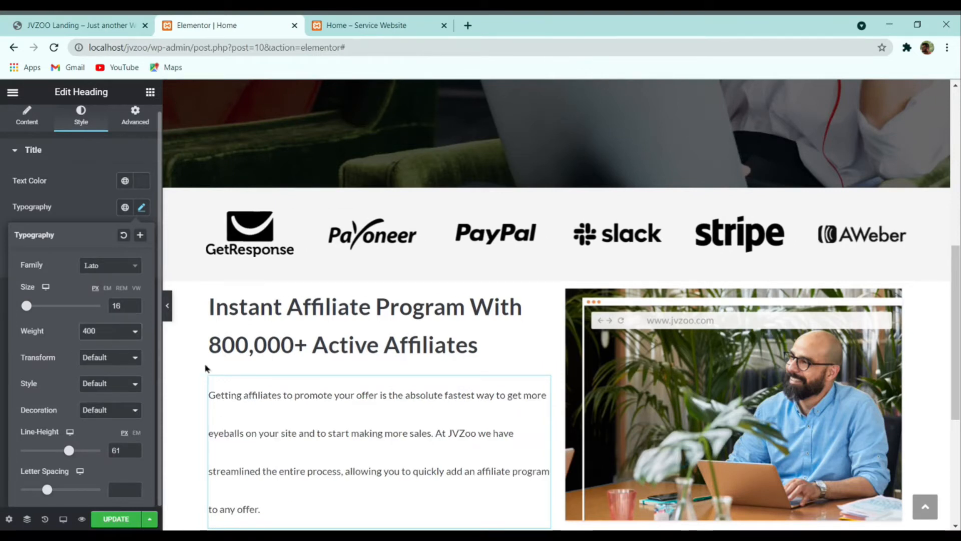
scroll(270, 369, "down", 1)
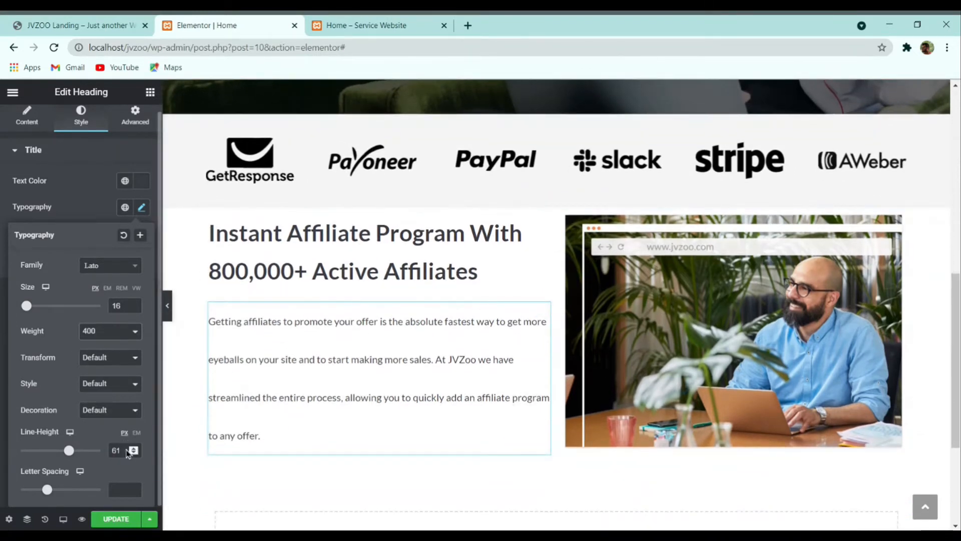
key("BackSpace")
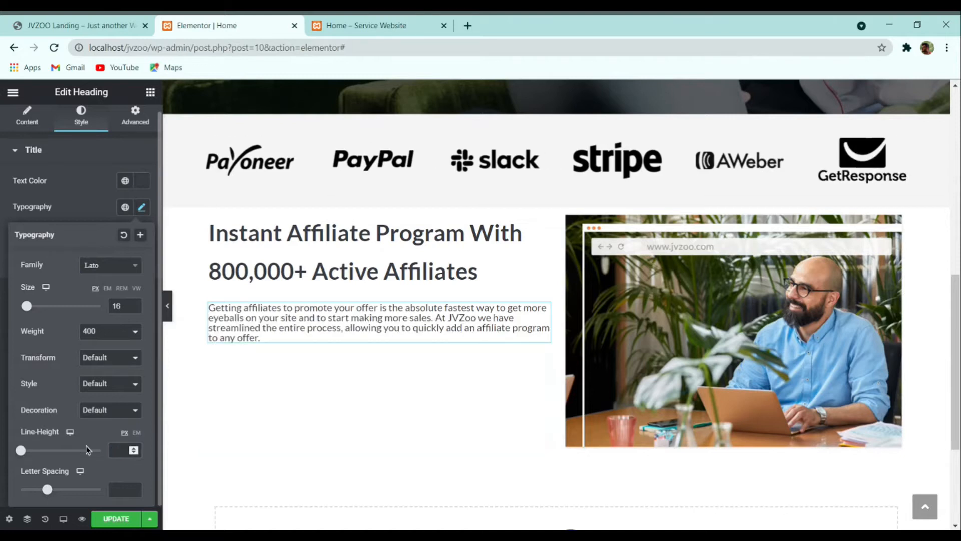
type("27")
key("Up")
key("Up")
key("Up")
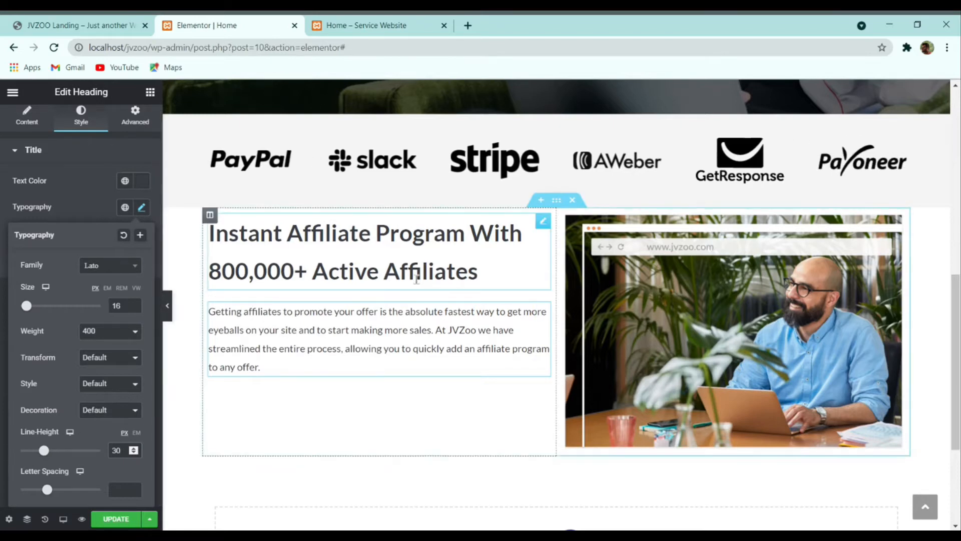
left_click(95, 23)
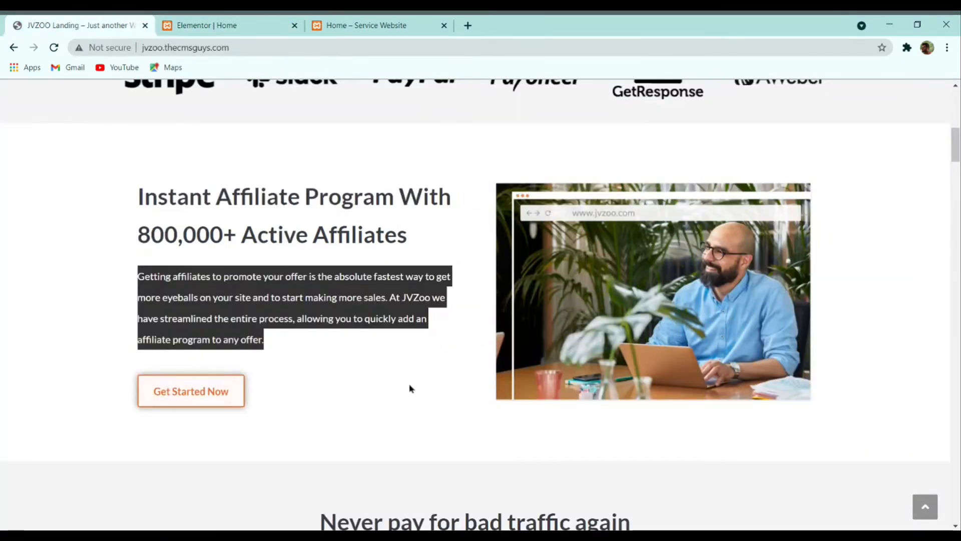
Step: Copy the hero's Start Selling More Today button and paste it below the paragraph
scroll(320, 380, "down", 2)
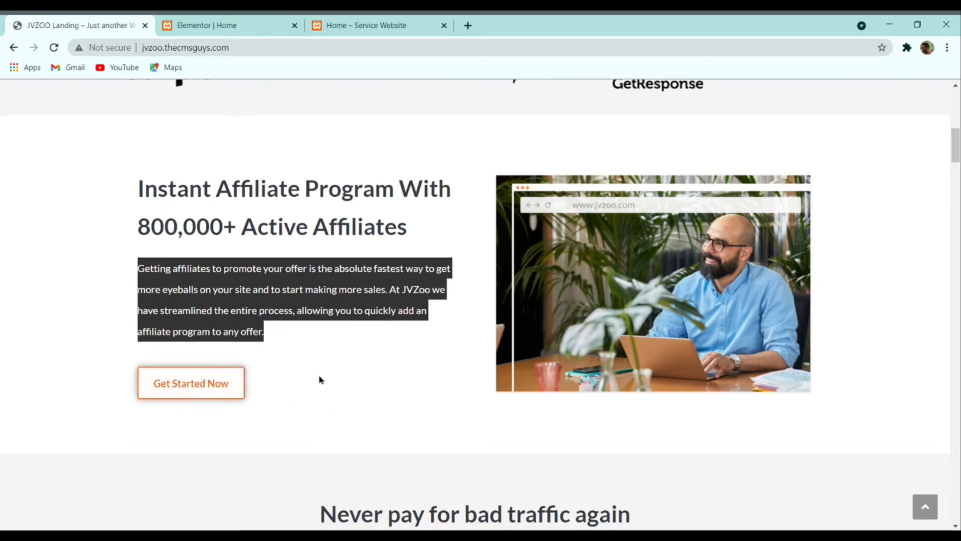
scroll(223, 215, "up", 6)
scroll(223, 168, "up", 3)
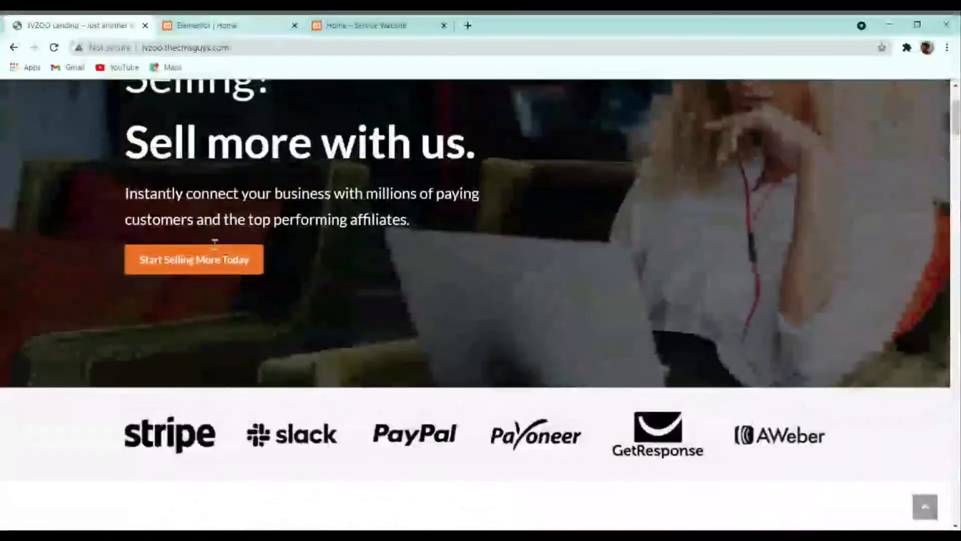
scroll(211, 285, "down", 7)
left_click(212, 25)
scroll(300, 200, "up", 4)
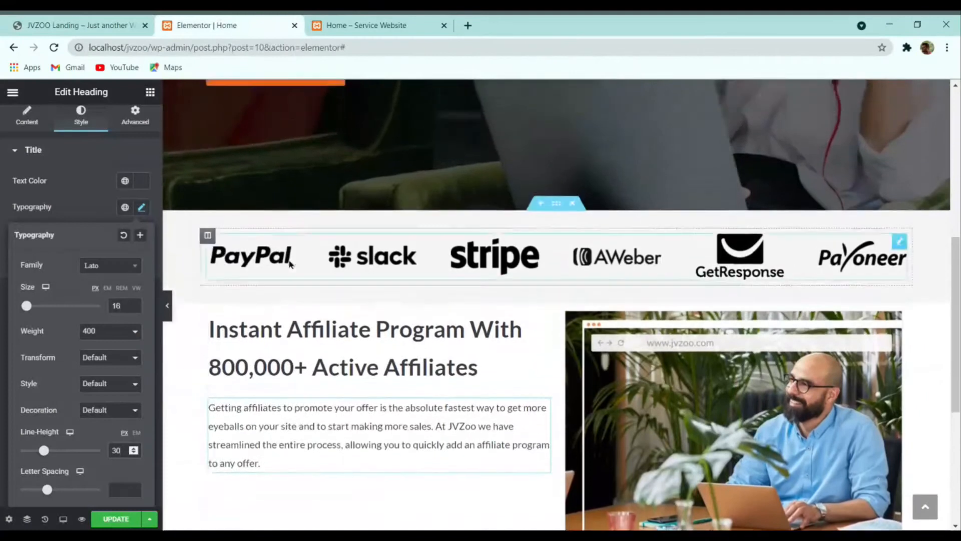
right_click(299, 131)
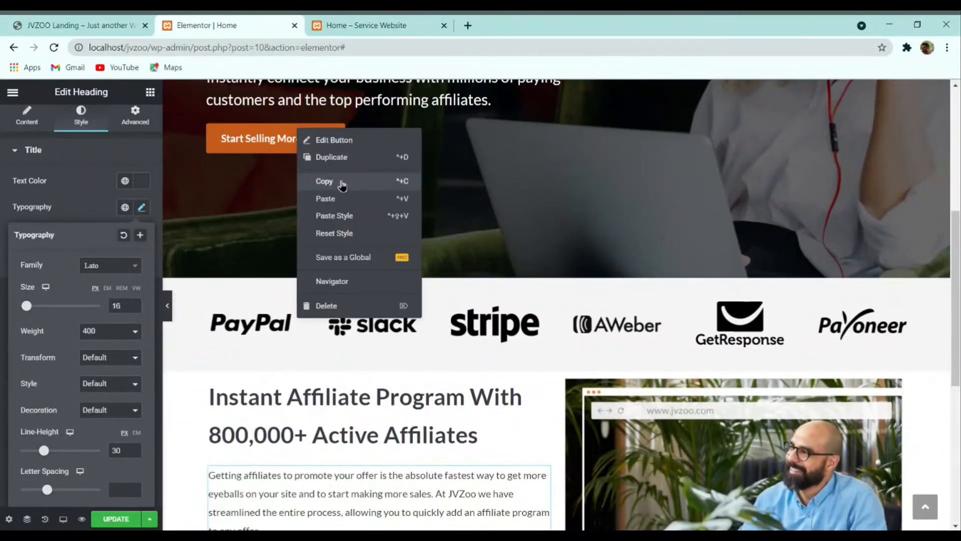
left_click(339, 180)
scroll(320, 240, "down", 7)
right_click(292, 215)
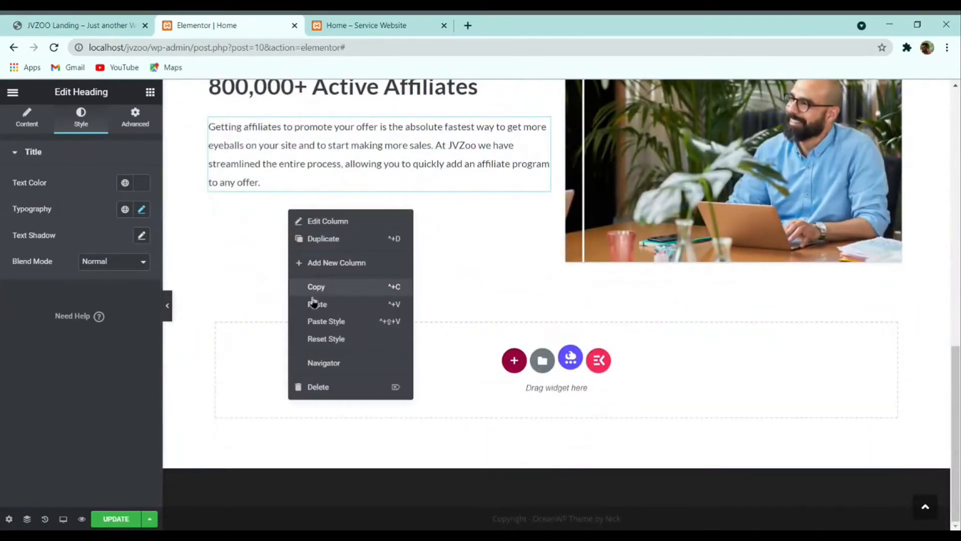
left_click(313, 303)
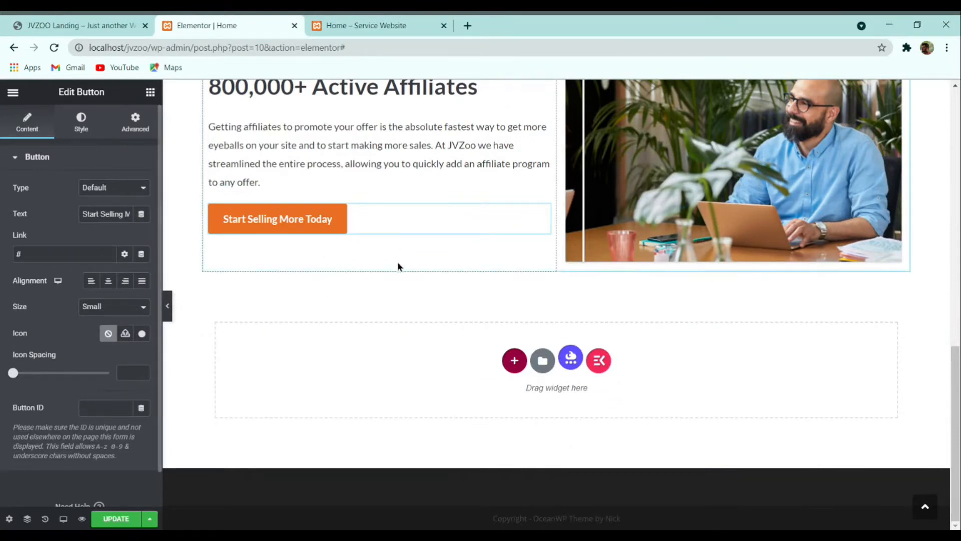
scroll(349, 335, "up", 2)
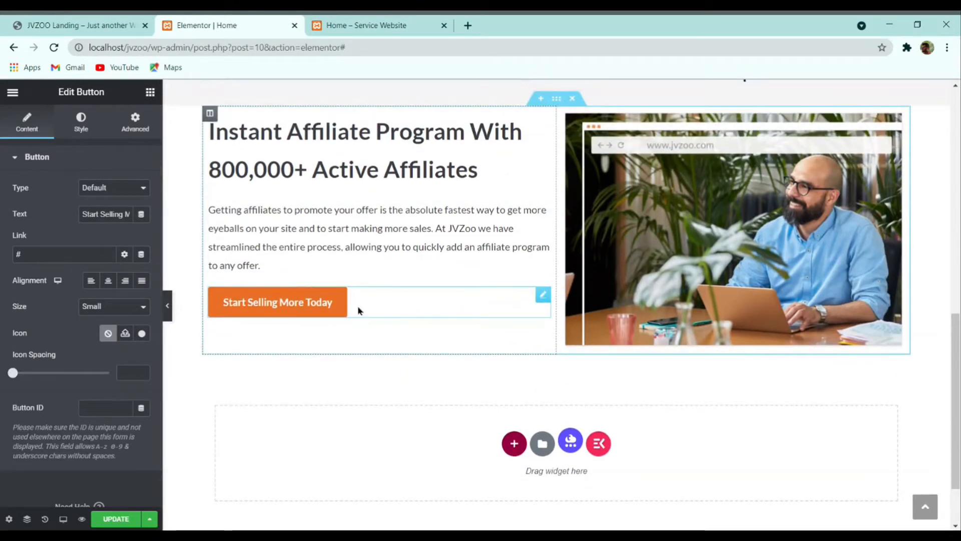
Step: Change the pasted button's text to 'Get Started Now'
left_click(95, 24)
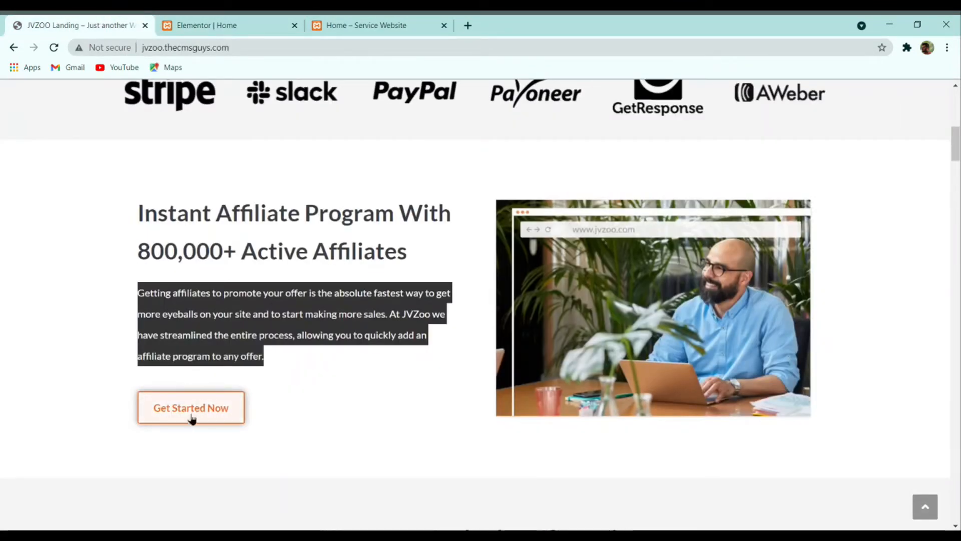
left_click(252, 24)
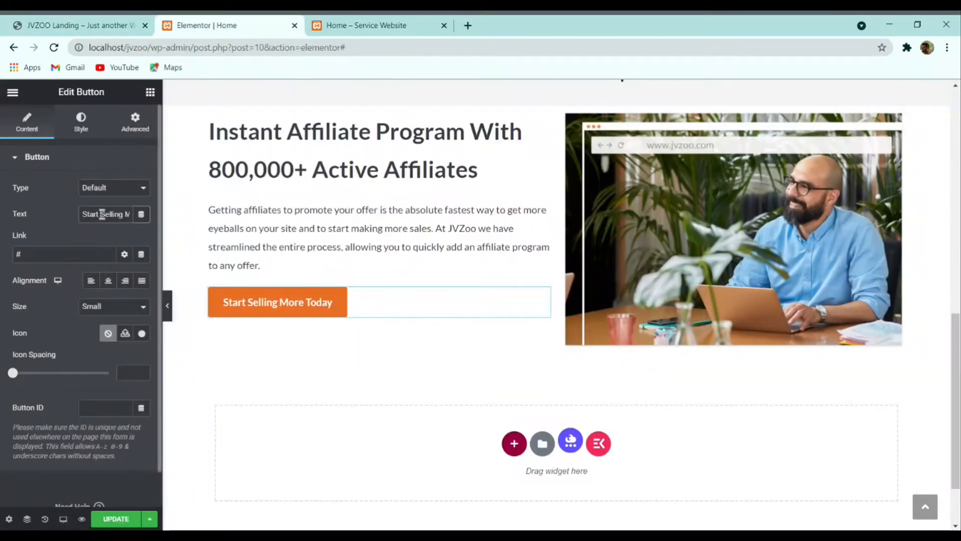
type("Get Started Now")
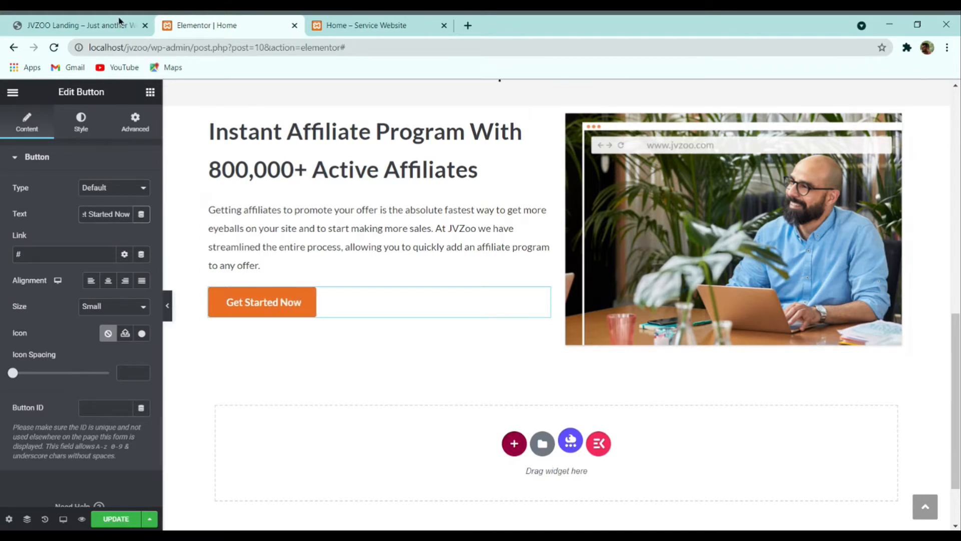
left_click(104, 29)
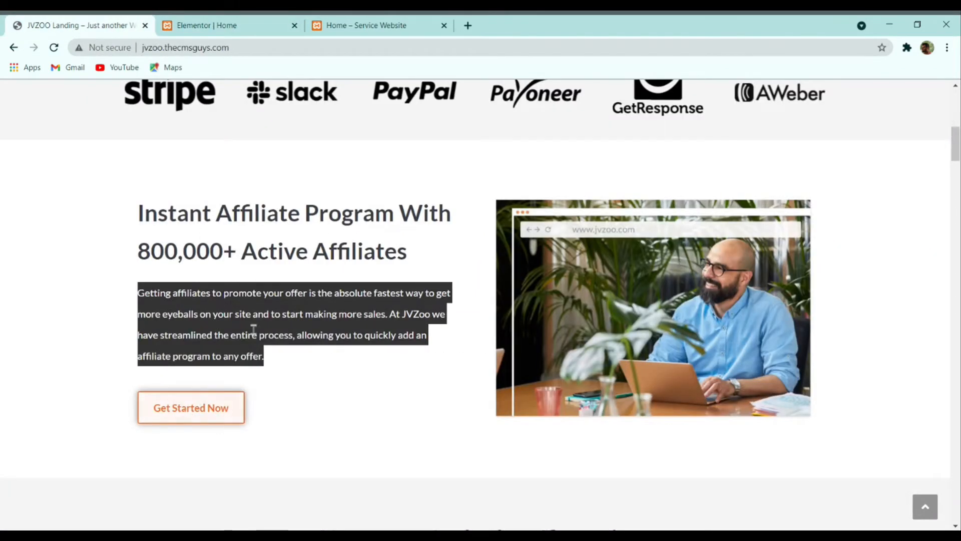
left_click(197, 25)
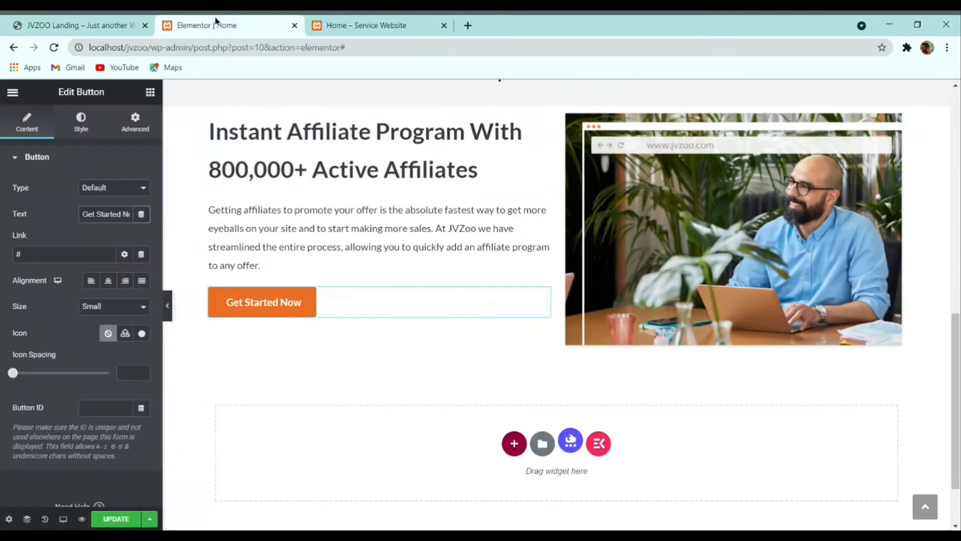
Step: Set the Get Started Now button's text colour to orange #EB6F25
left_click(81, 122)
left_click(144, 296)
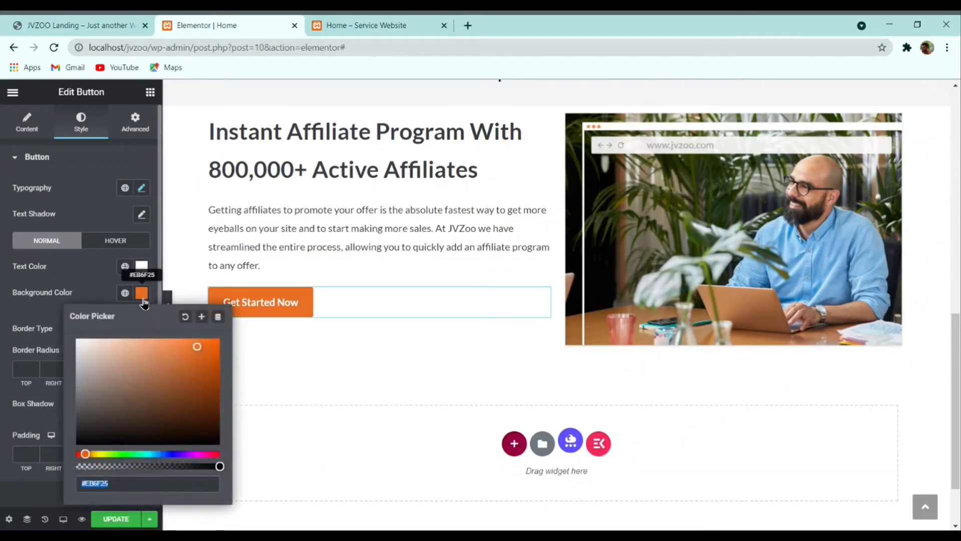
left_click(92, 279)
left_click(100, 25)
left_click(225, 25)
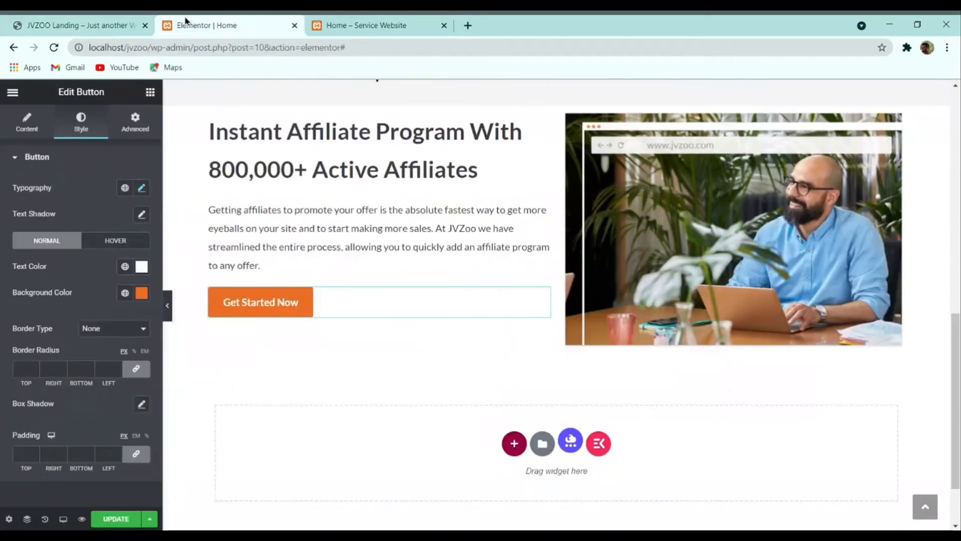
left_click(142, 266)
key("ctrl+v")
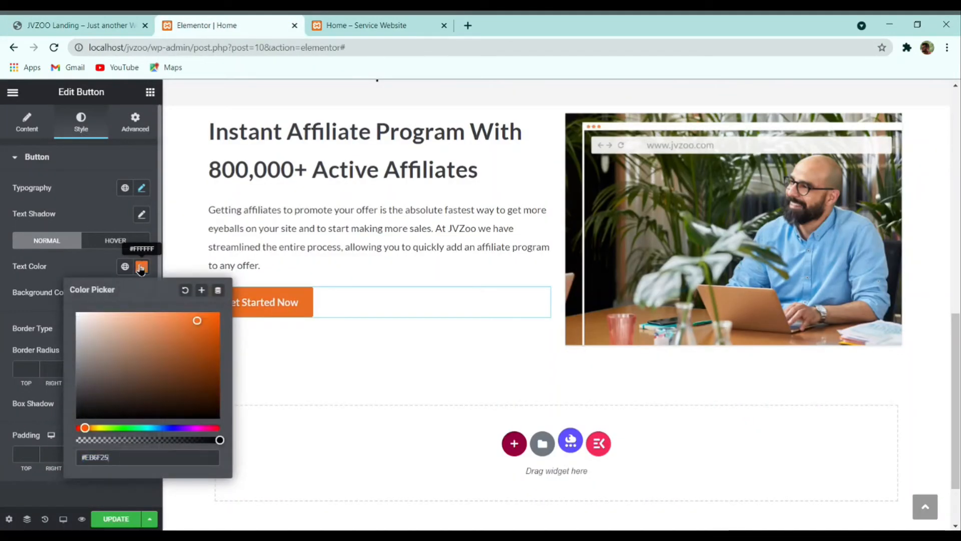
left_click(92, 269)
Step: Give the button a white background and a solid 2 px border
left_click(142, 294)
left_click_drag(112, 347, 41, 330)
left_click(14, 300)
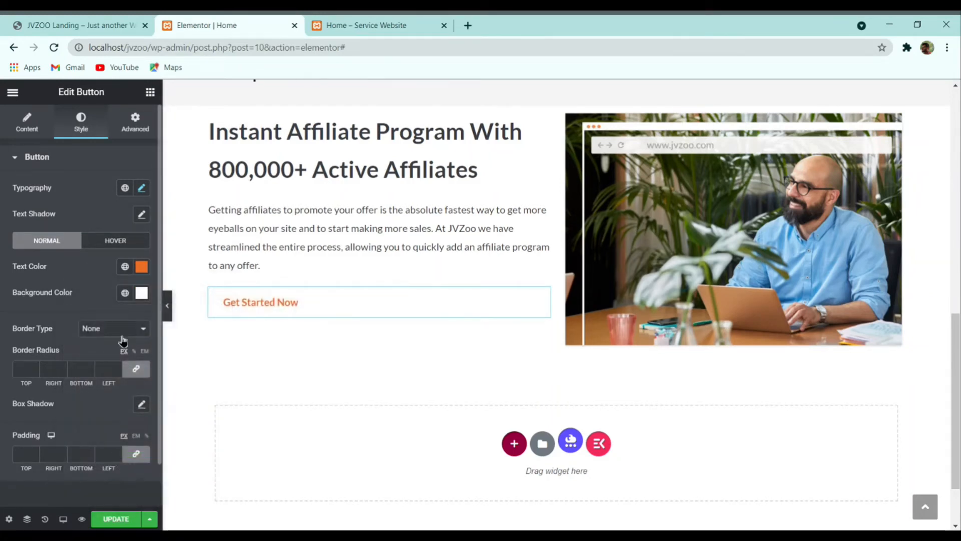
left_click(121, 345)
left_click(35, 367)
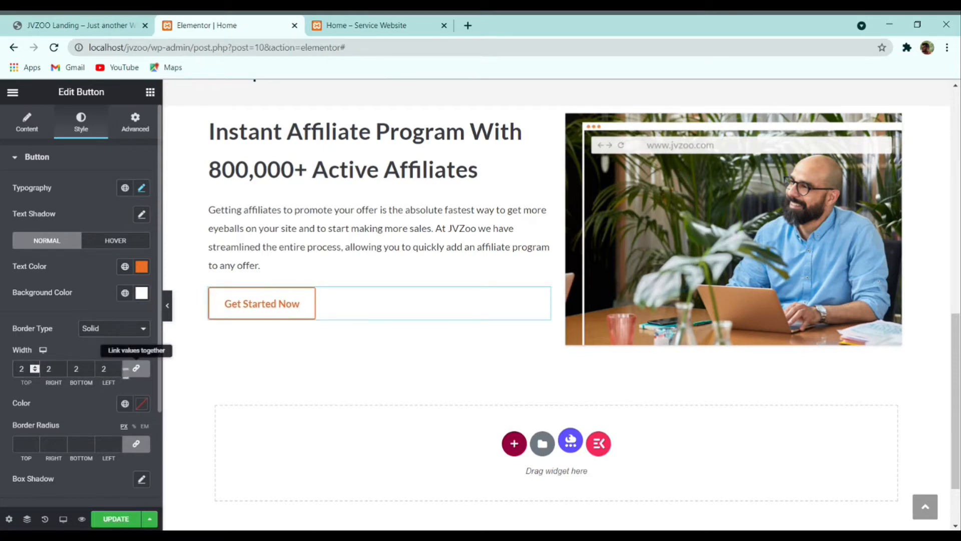
left_click(167, 305)
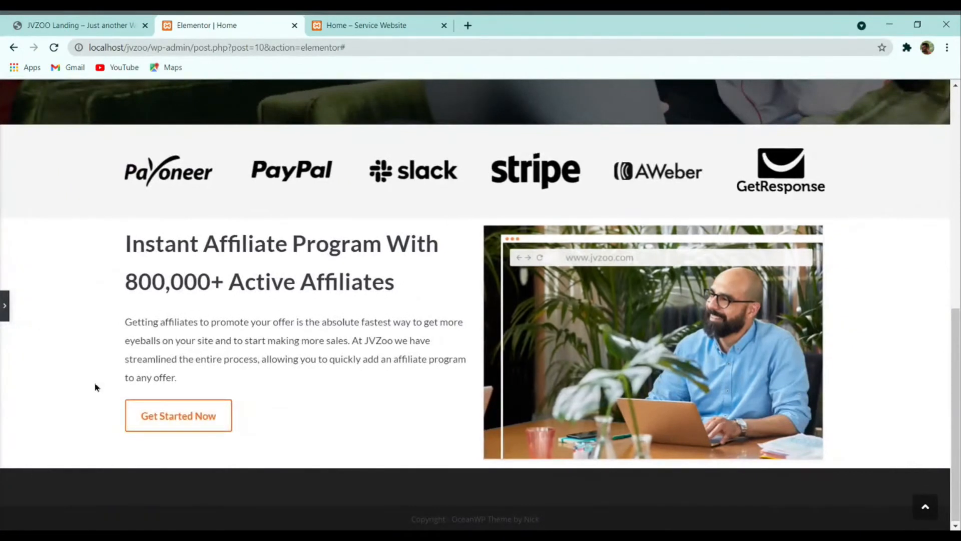
left_click(4, 306)
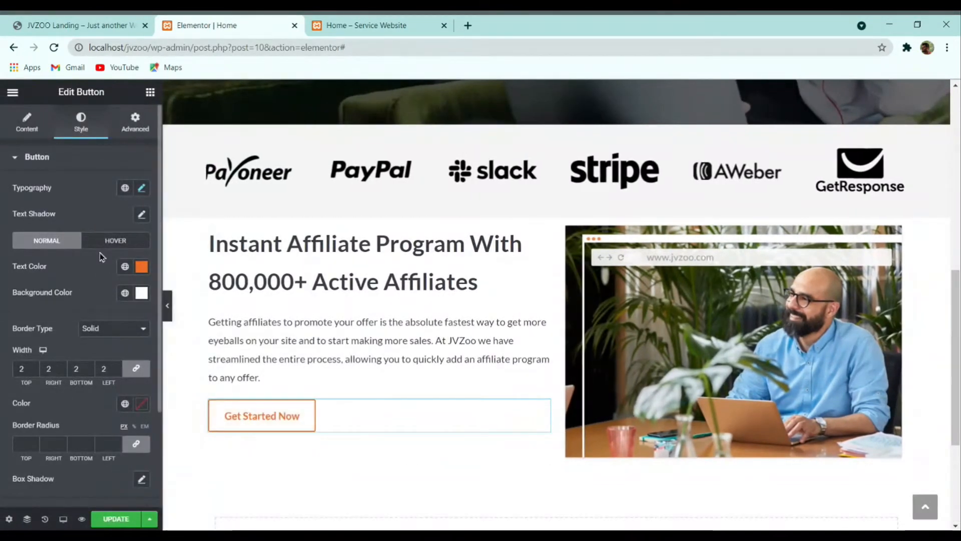
Step: Set the button's hover text colour to orange #C35A1C
left_click(105, 242)
left_click(116, 27)
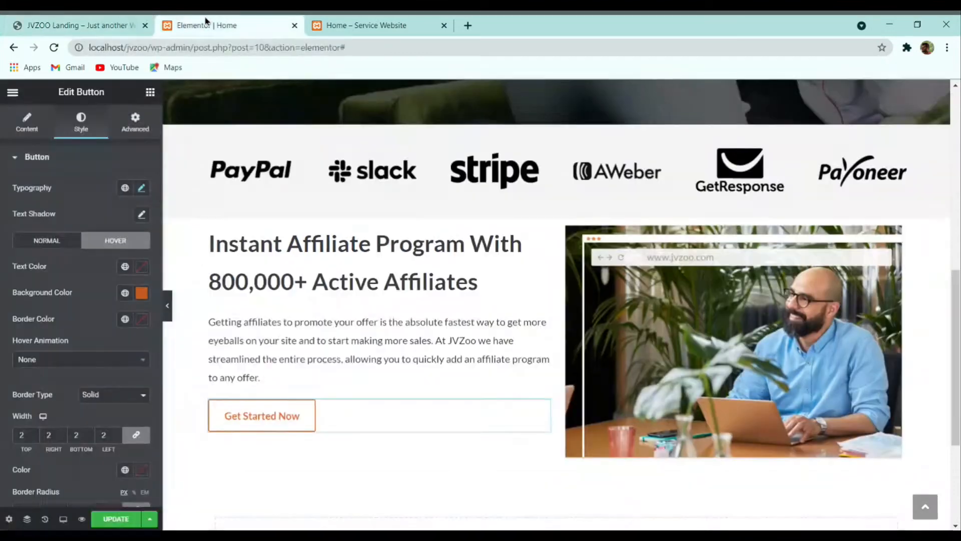
left_click(208, 24)
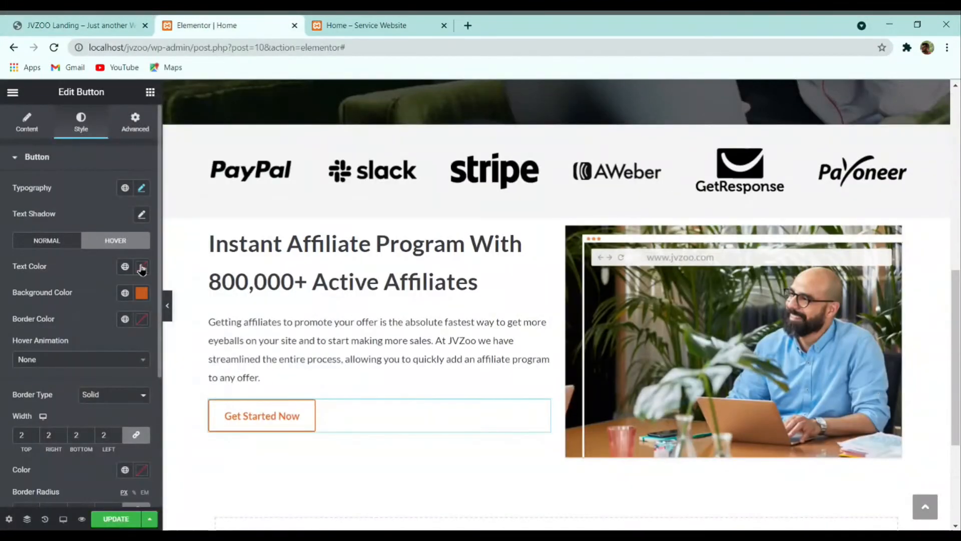
left_click(143, 268)
key("ctrl+v")
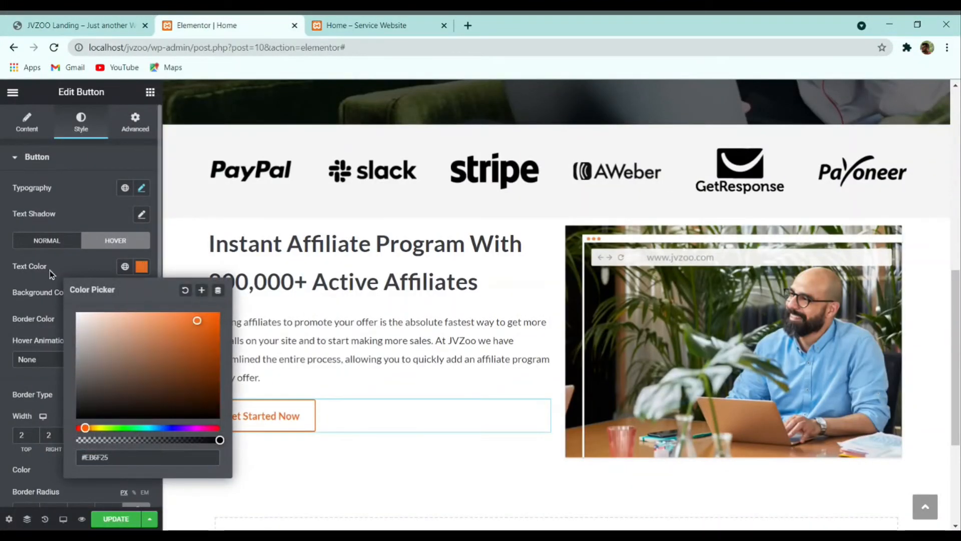
left_click(142, 268)
Step: Give the button's hover state a pale peach #FFFAF7 background
left_click(143, 294)
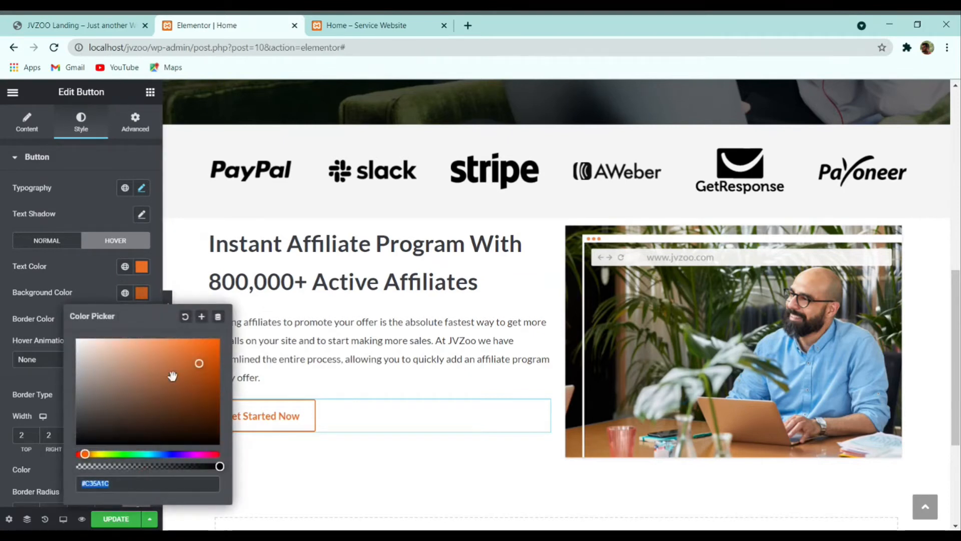
left_click(126, 343)
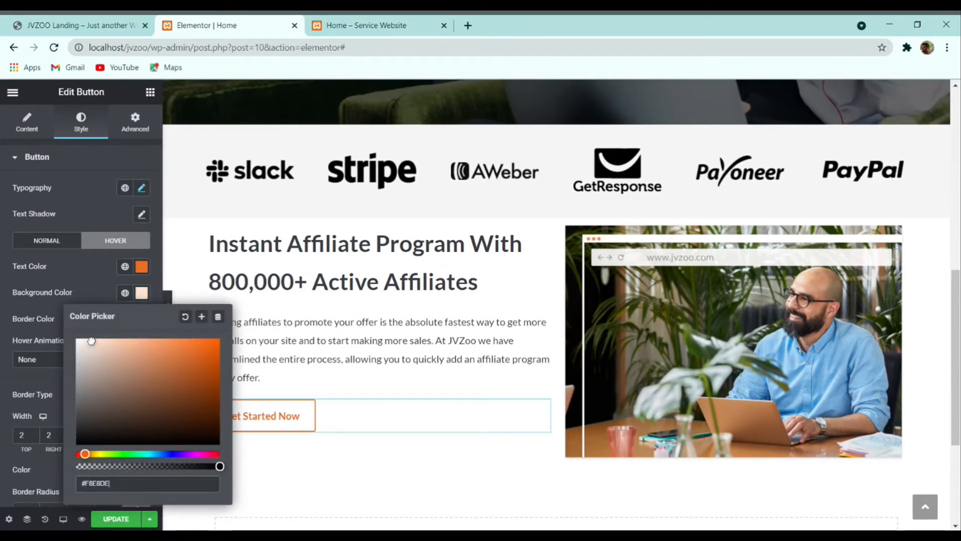
left_click(320, 383)
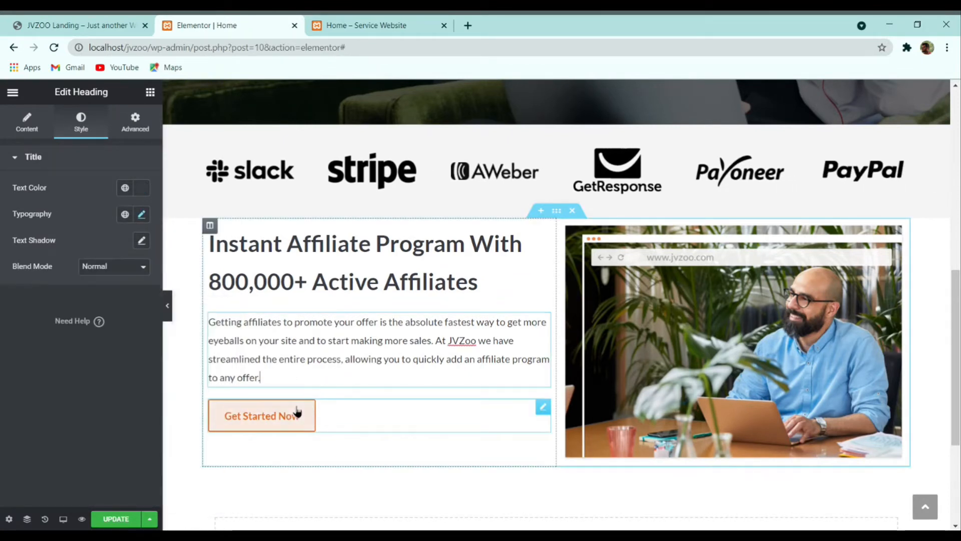
left_click(142, 214)
left_click(142, 214)
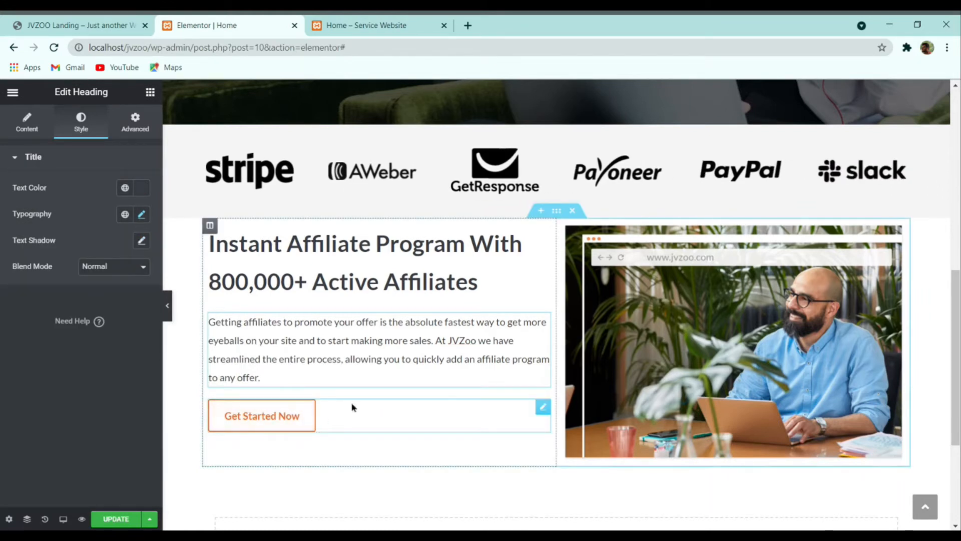
left_click(352, 407)
left_click(115, 241)
left_click(142, 296)
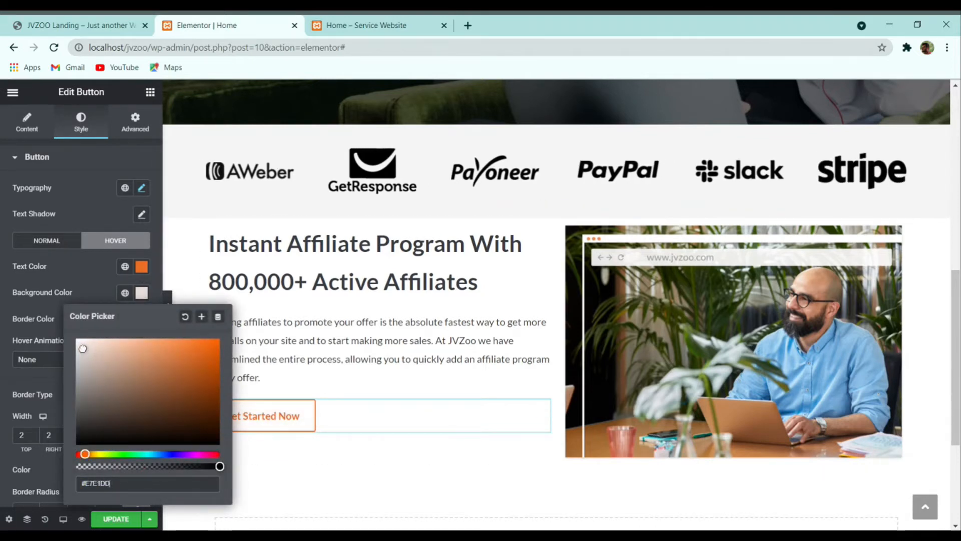
left_click(99, 359)
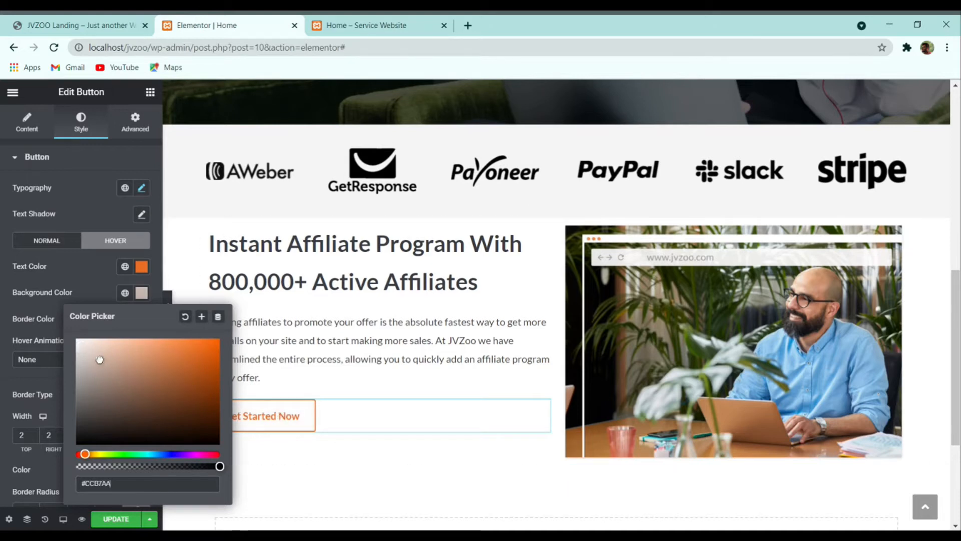
left_click(100, 340)
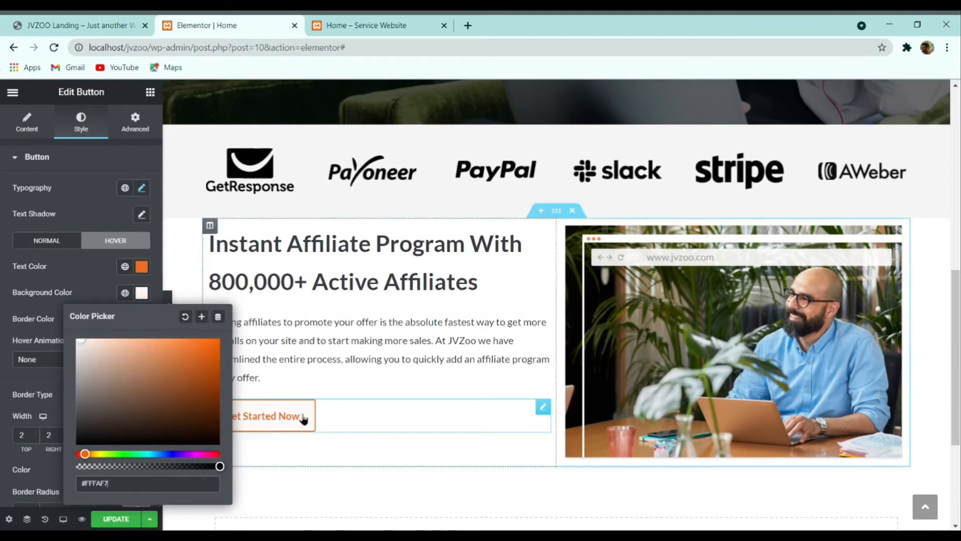
left_click(307, 382)
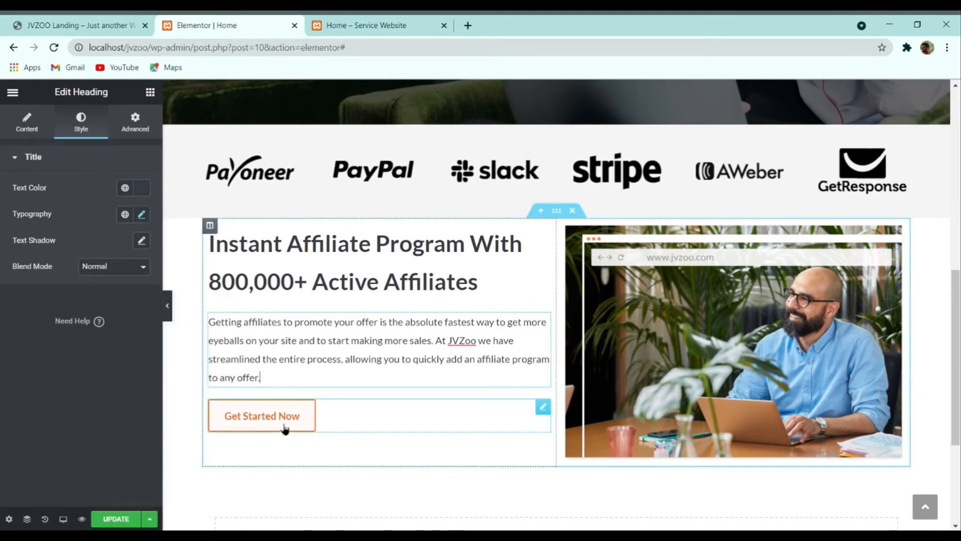
left_click(75, 25)
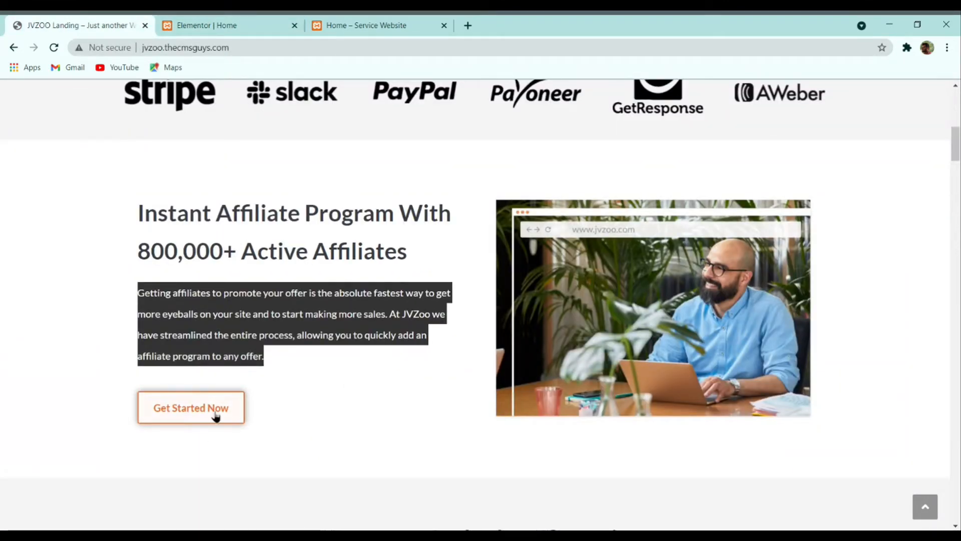
left_click(216, 24)
Step: Try out text shadow and box shadow settings on the Get Started Now button
left_click(348, 415)
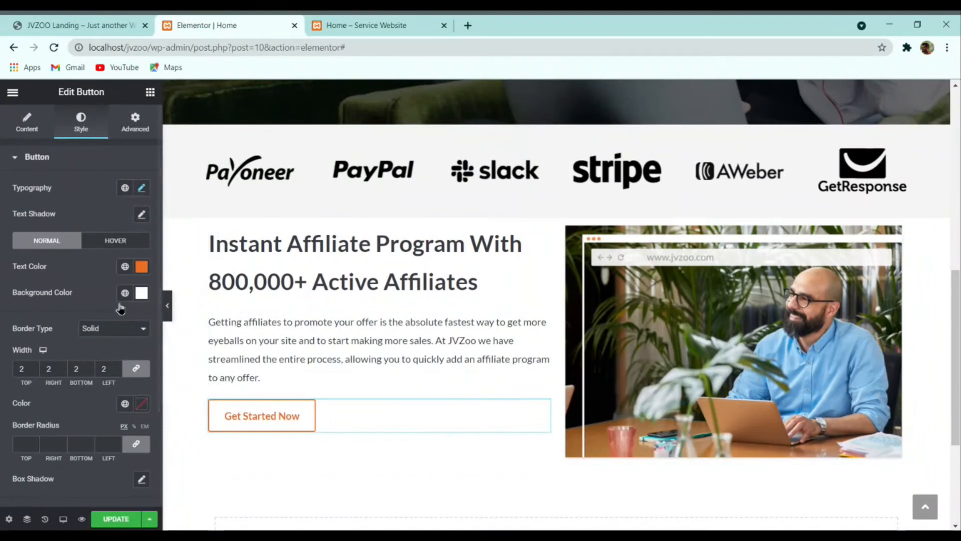
left_click(140, 215)
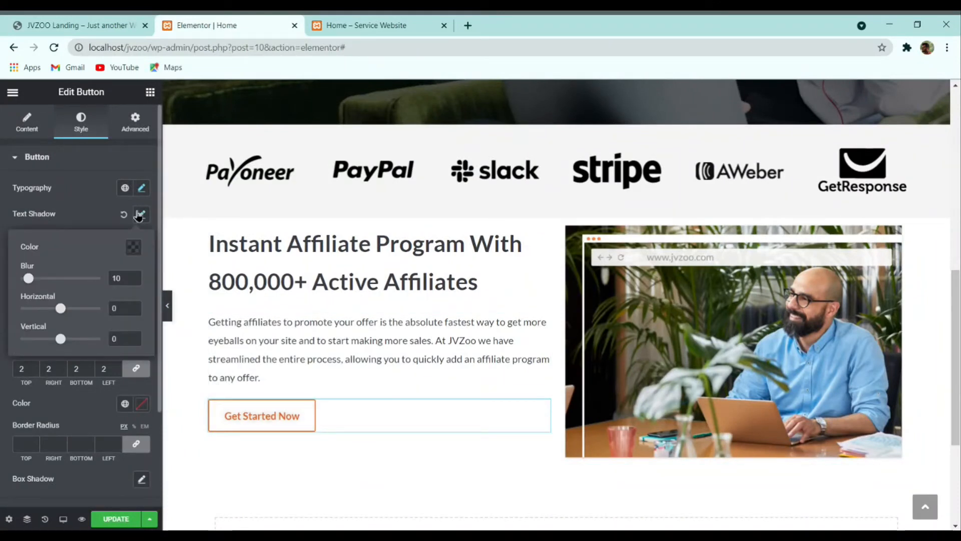
left_click(124, 214)
scroll(94, 370, "down", 3)
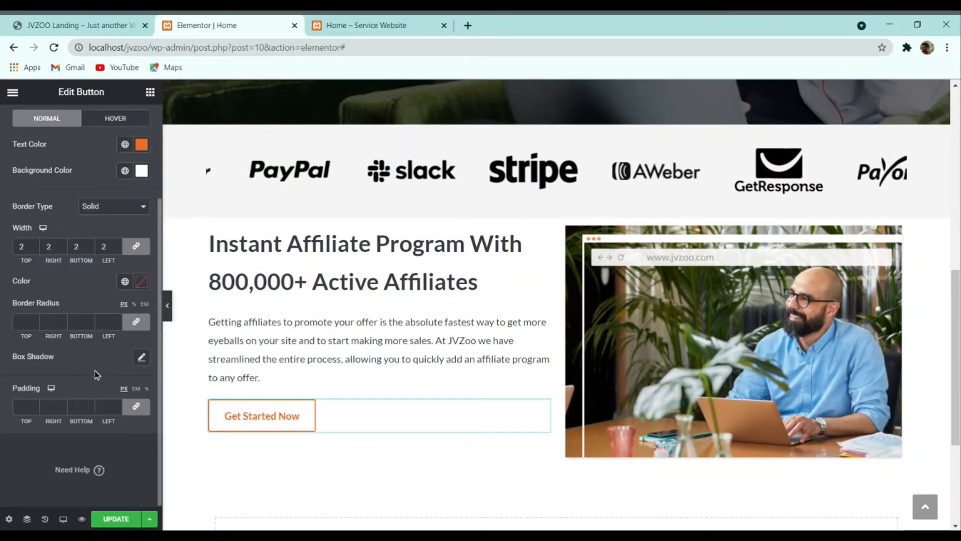
left_click(142, 357)
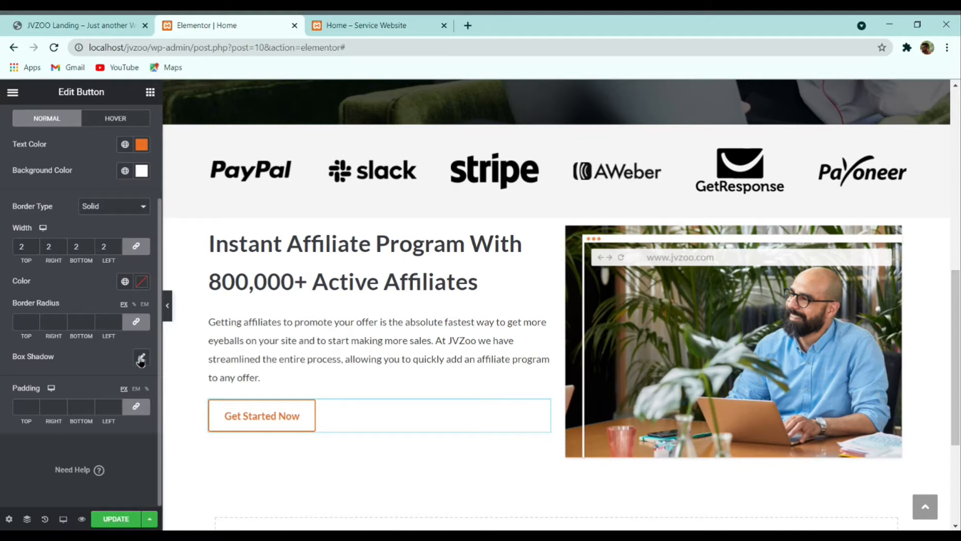
left_click(96, 355)
left_click(171, 310)
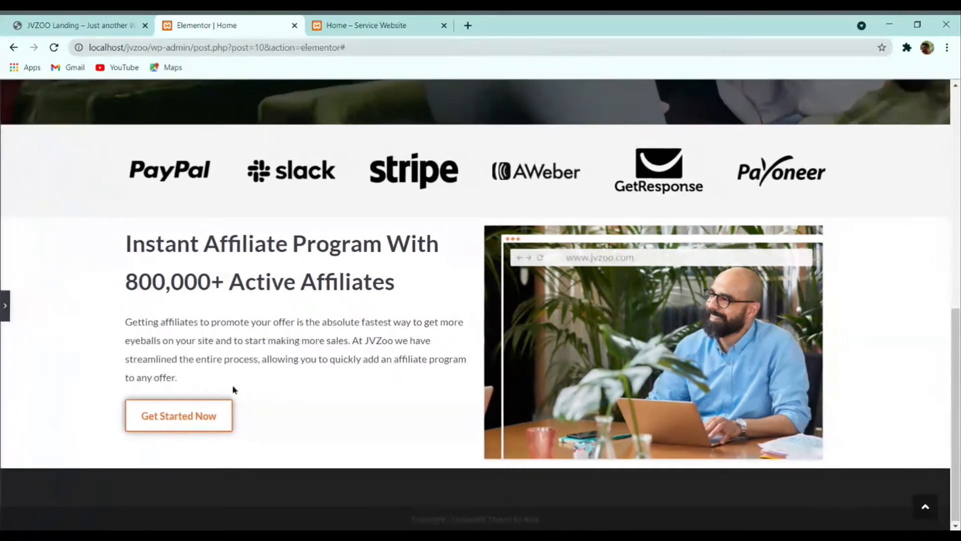
left_click(4, 306)
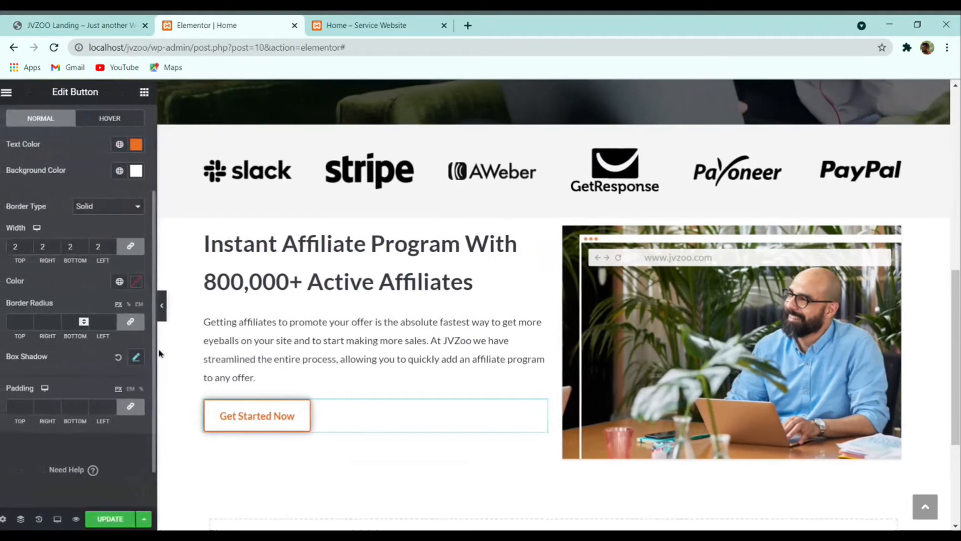
left_click(100, 21)
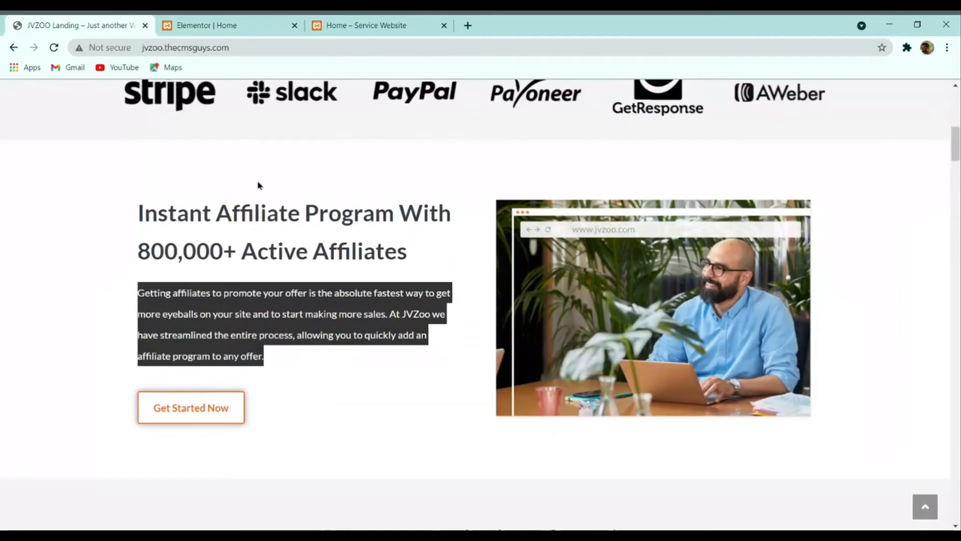
left_click(231, 23)
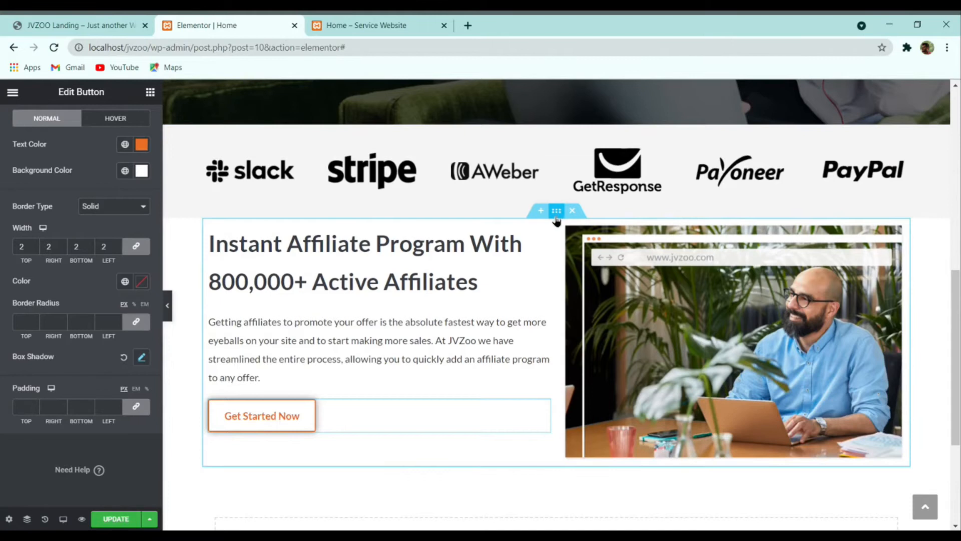
Step: Set the affiliate section's top and bottom margin to 4
left_click(556, 211)
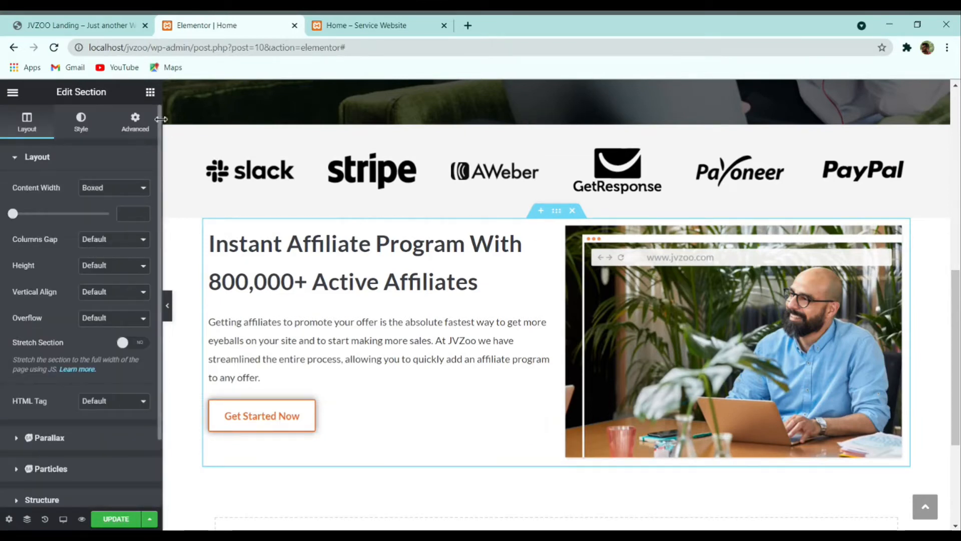
left_click(134, 121)
left_click(36, 203)
type("4")
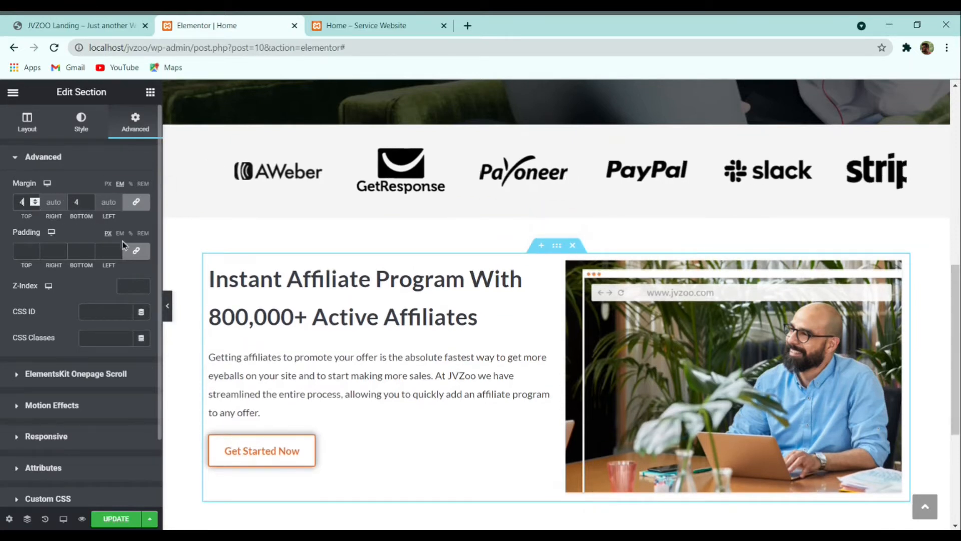
scroll(431, 315, "down", 3)
scroll(245, 214, "up", 1)
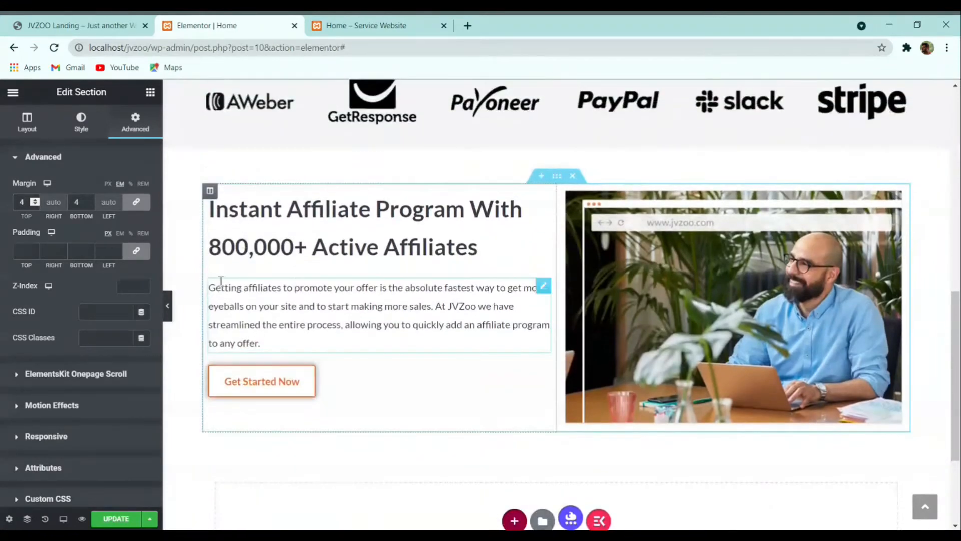
Step: Set the affiliate column's vertical alignment to Middle
left_click(210, 193)
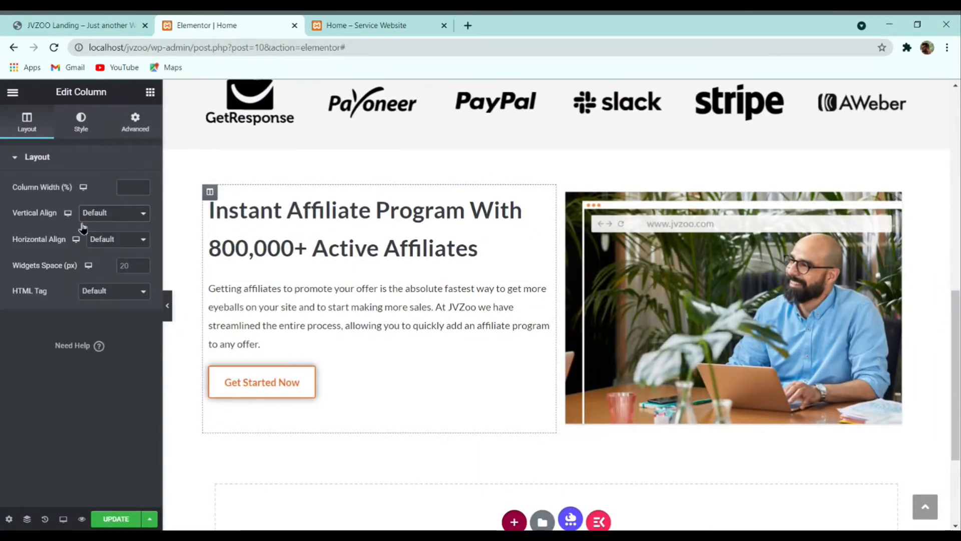
left_click(115, 213)
left_click(109, 247)
left_click(565, 193)
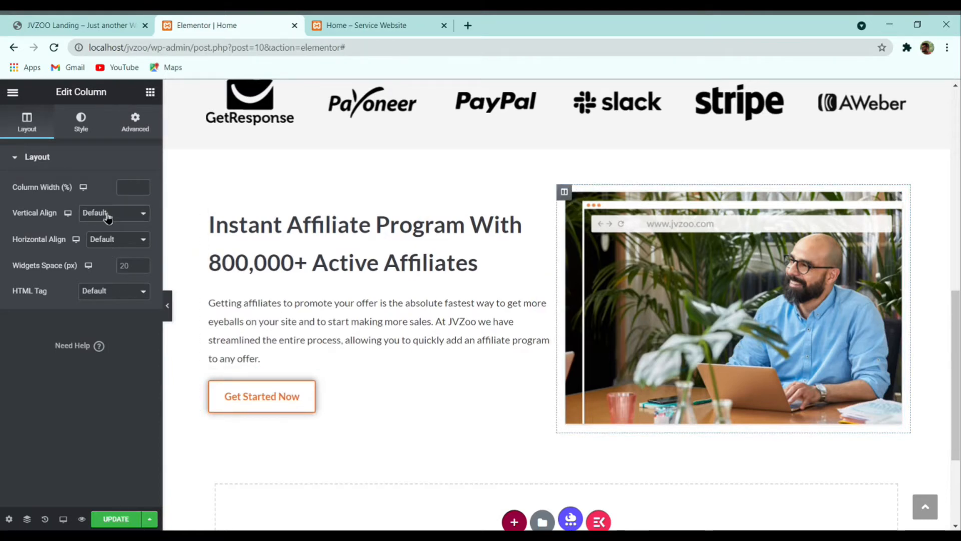
left_click(107, 247)
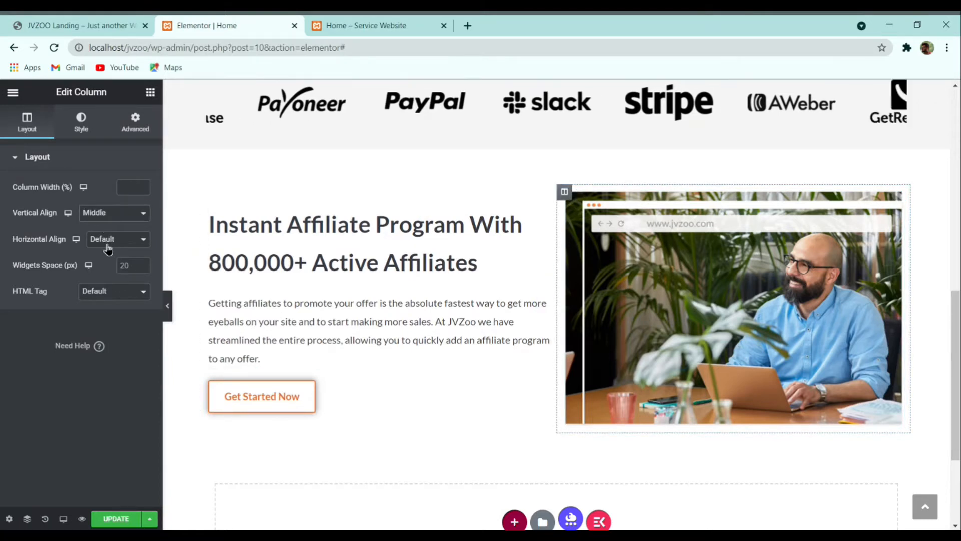
left_click(167, 305)
left_click(5, 305)
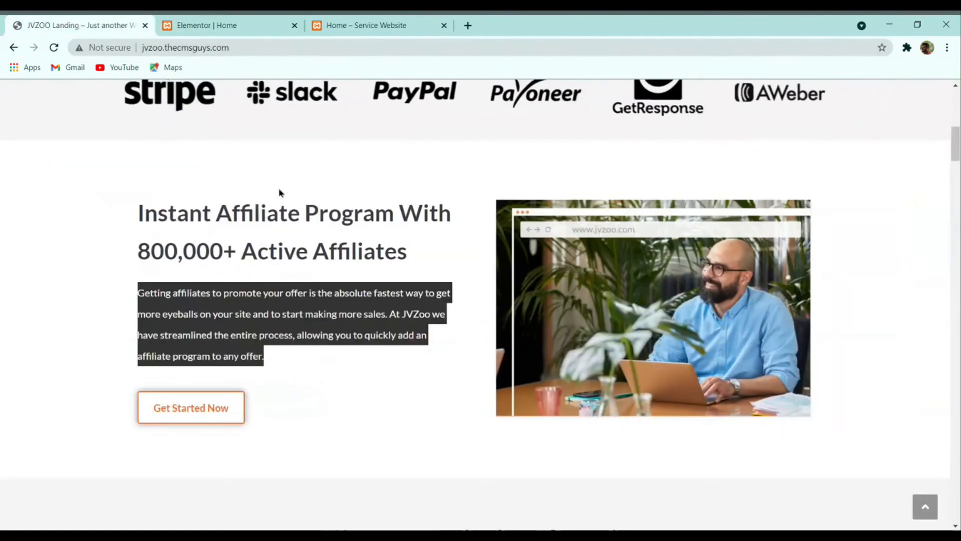
scroll(319, 235, "down", 3)
scroll(318, 235, "down", 5)
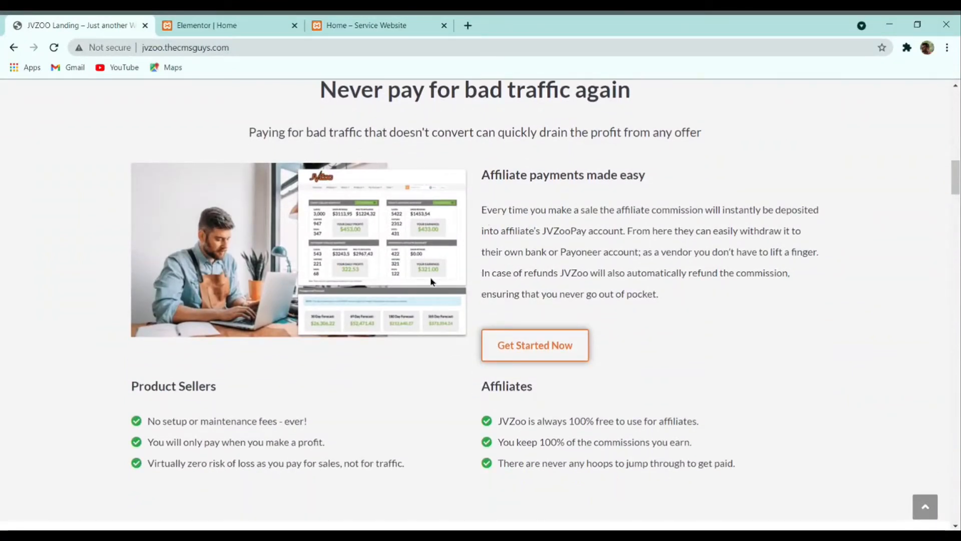
scroll(430, 281, "up", 2)
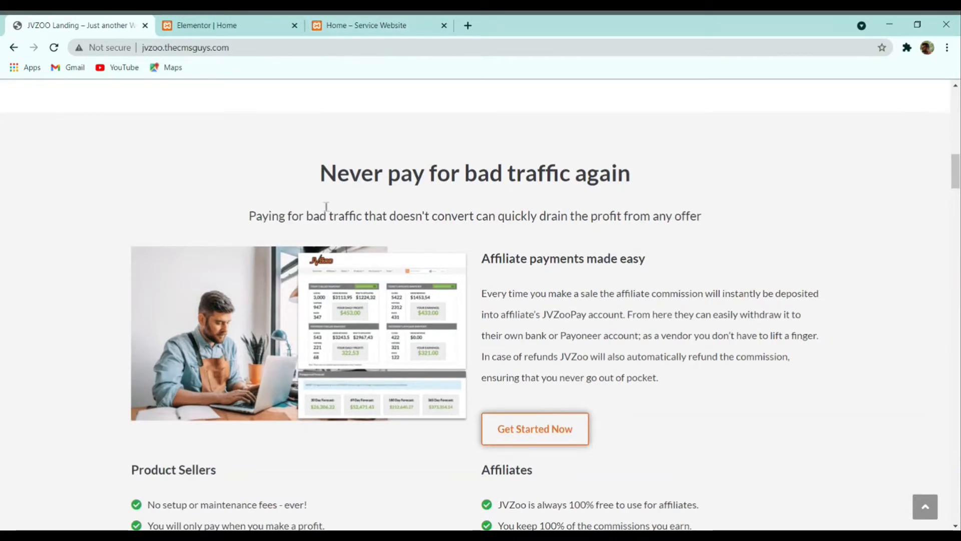
left_click(247, 22)
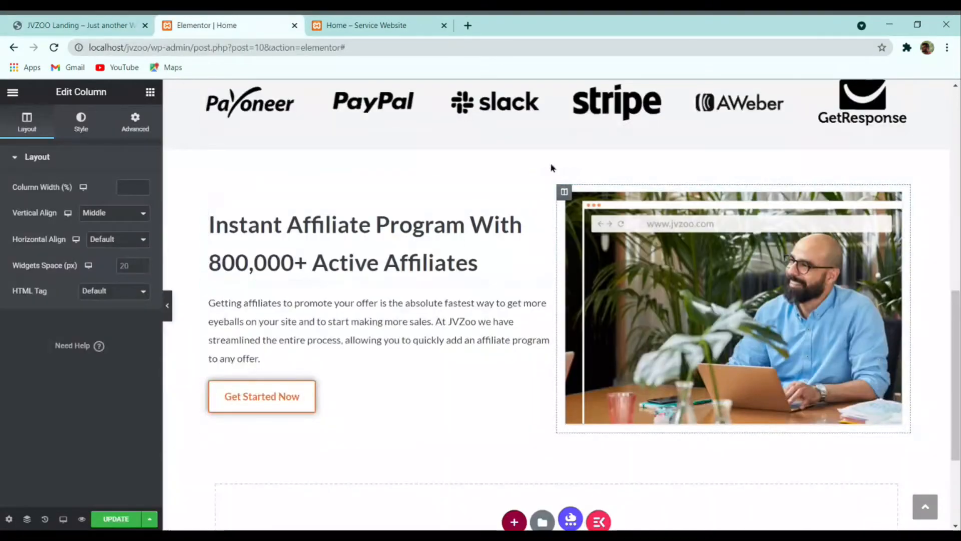
Step: Duplicate the affiliate section and delete the copy's image column
right_click(554, 179)
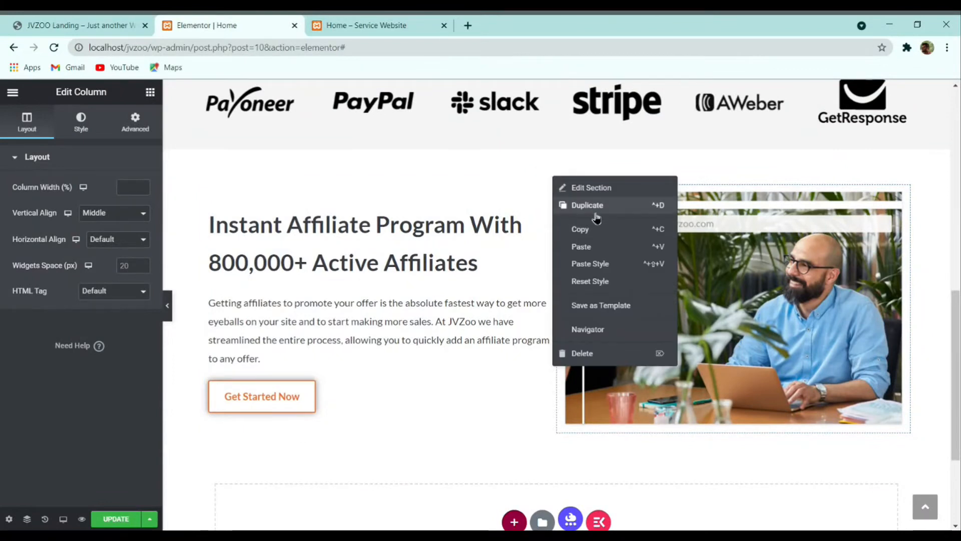
left_click(570, 207)
scroll(586, 305, "down", 3)
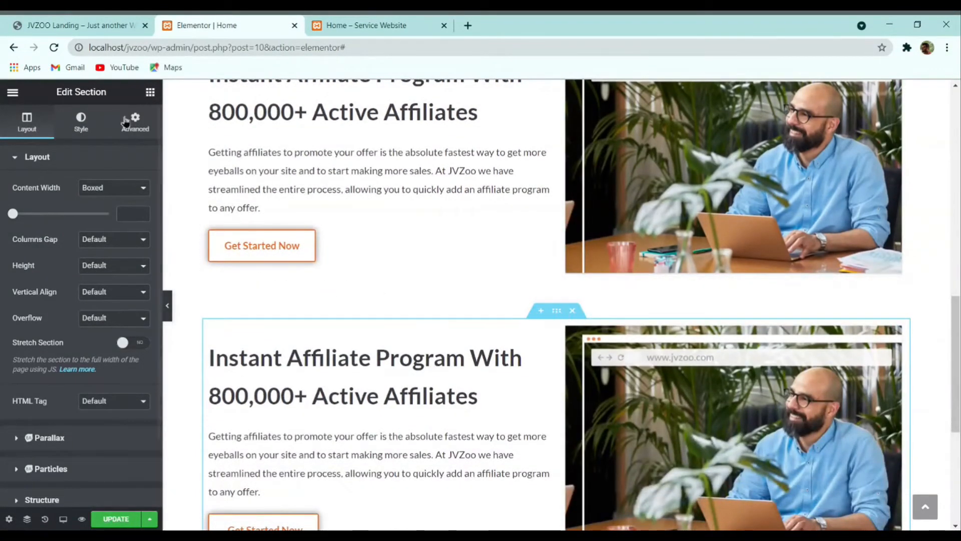
left_click(83, 25)
left_click(231, 25)
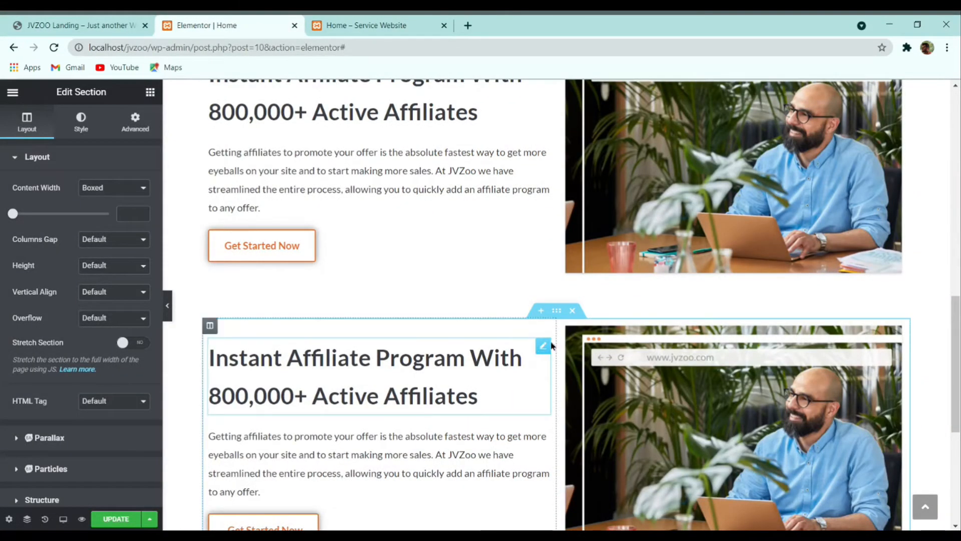
left_click(119, 30)
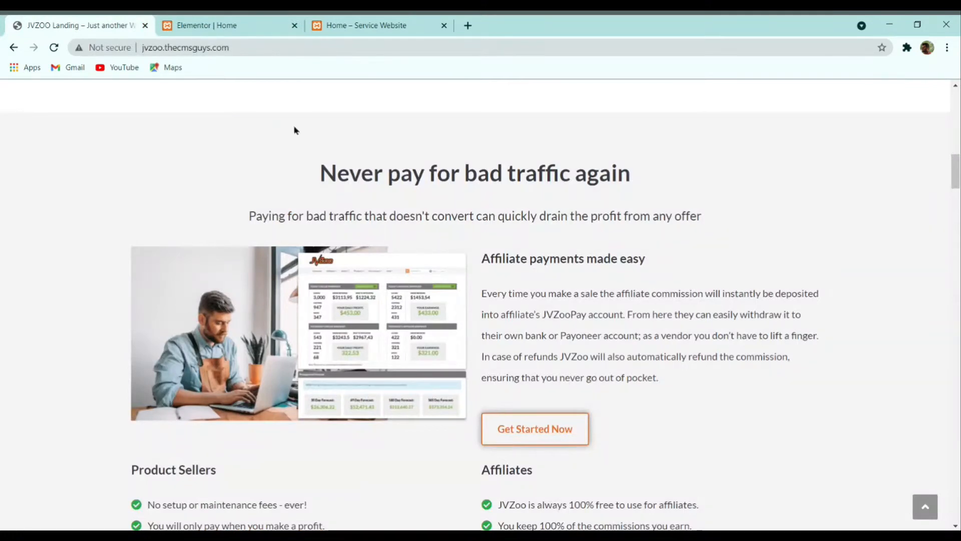
left_click(225, 23)
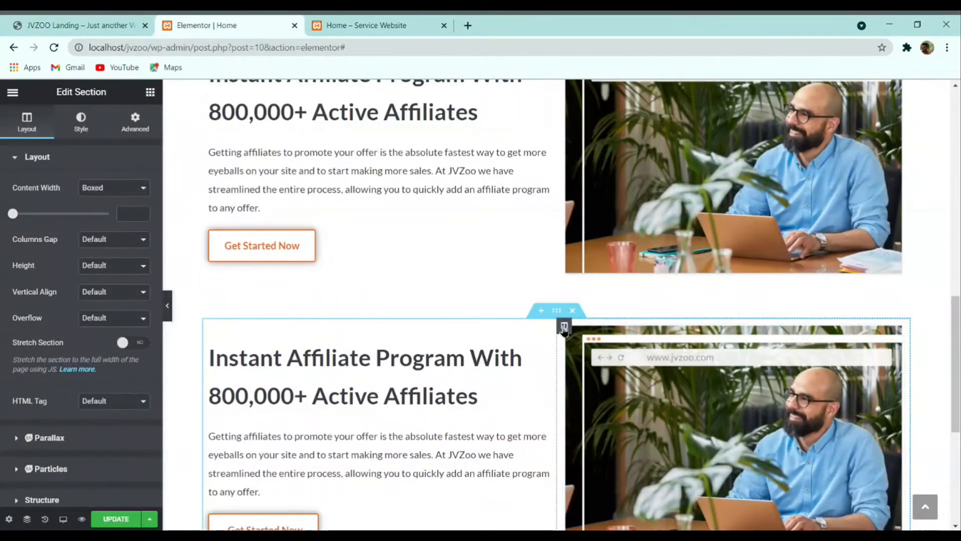
right_click(564, 329)
left_click(665, 502)
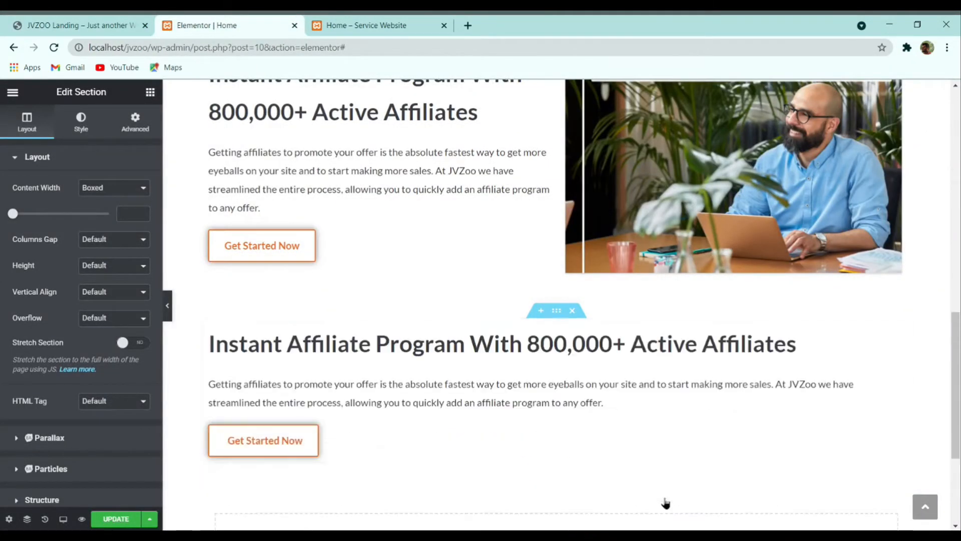
Step: Retitle the copy's heading 'Never pay for bad traffic again' and centre it
left_click(111, 21)
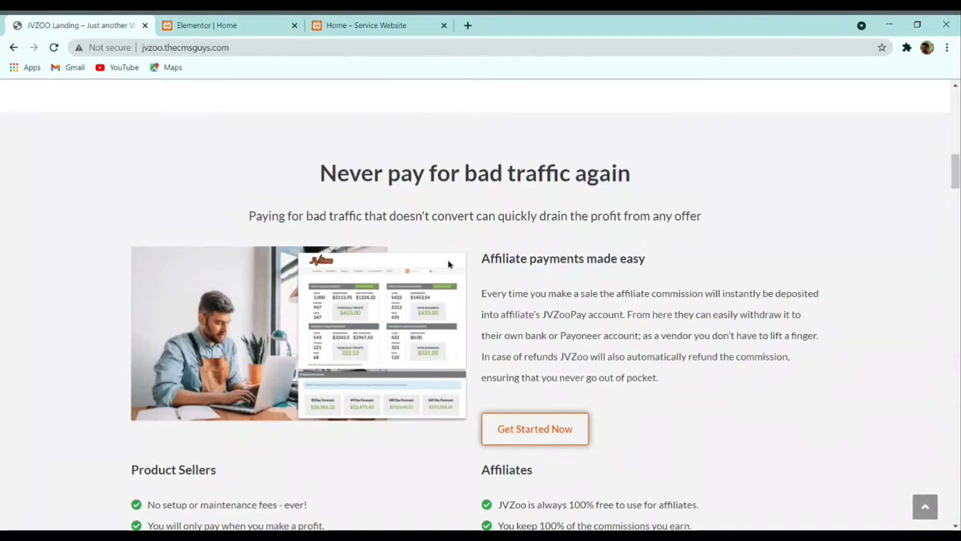
triple_click(439, 172)
key("ctrl+c")
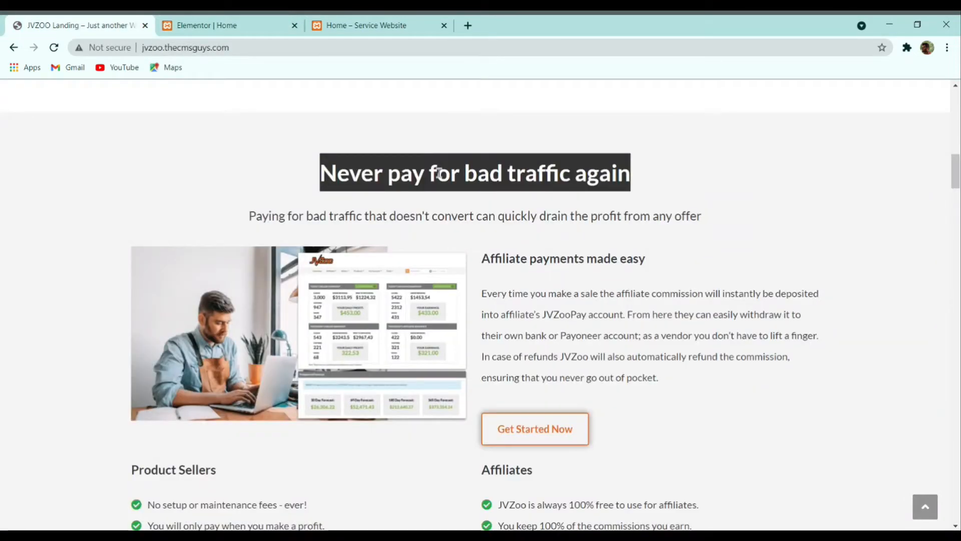
left_click(299, 28)
left_click(425, 344)
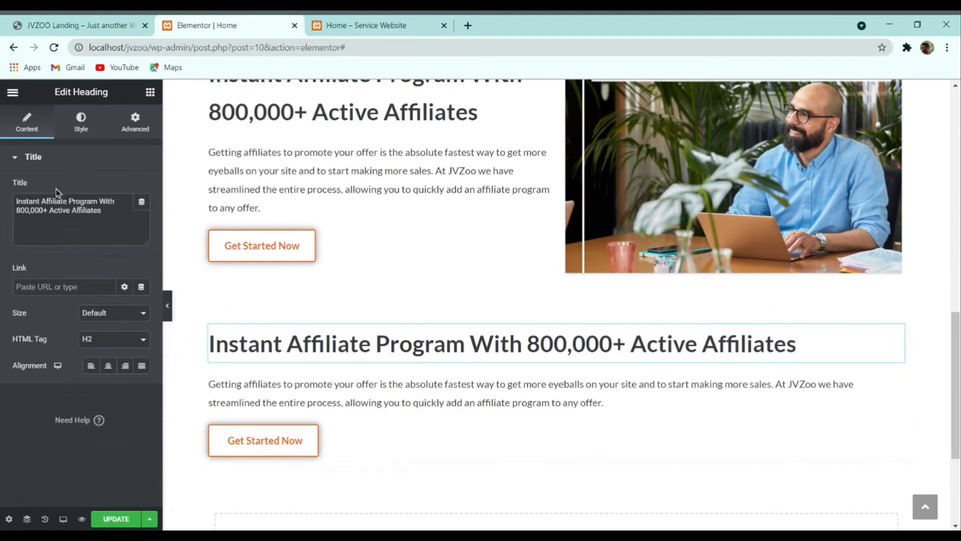
triple_click(63, 214)
key("ctrl+v")
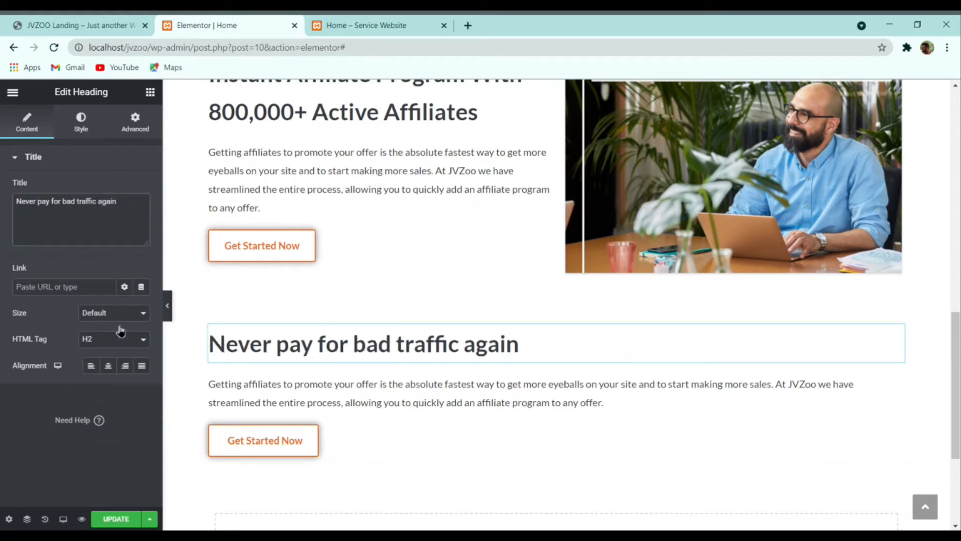
left_click(108, 368)
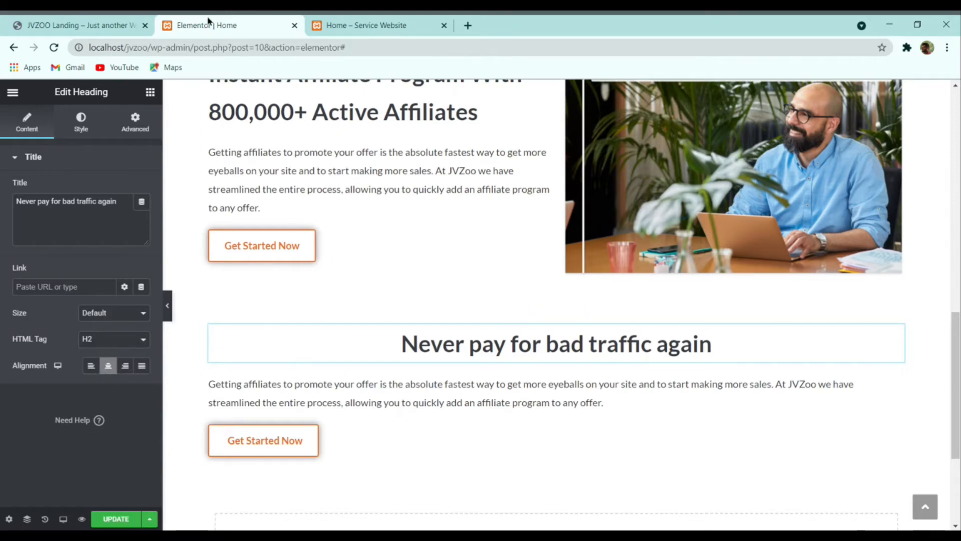
Step: Replace the text block with the reference subheading and centre it
left_click(62, 22)
double_click(469, 219)
triple_click(469, 219)
key("ctrl+c")
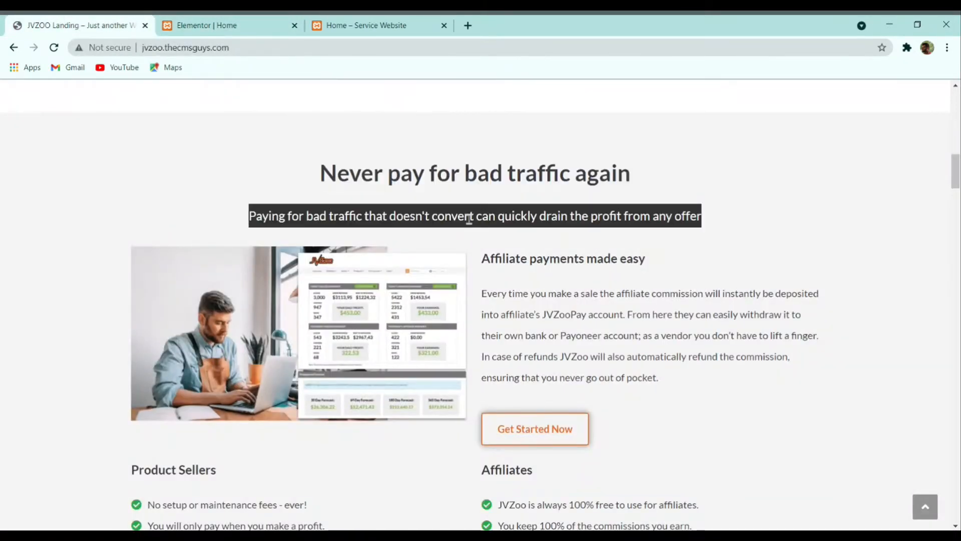
left_click(258, 21)
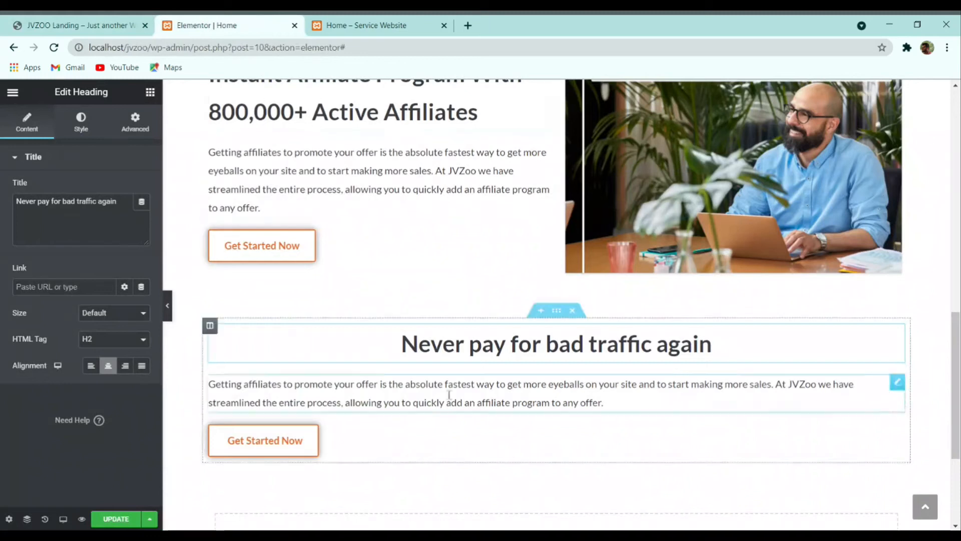
left_click(68, 231)
key("ctrl+a")
key("ctrl+v")
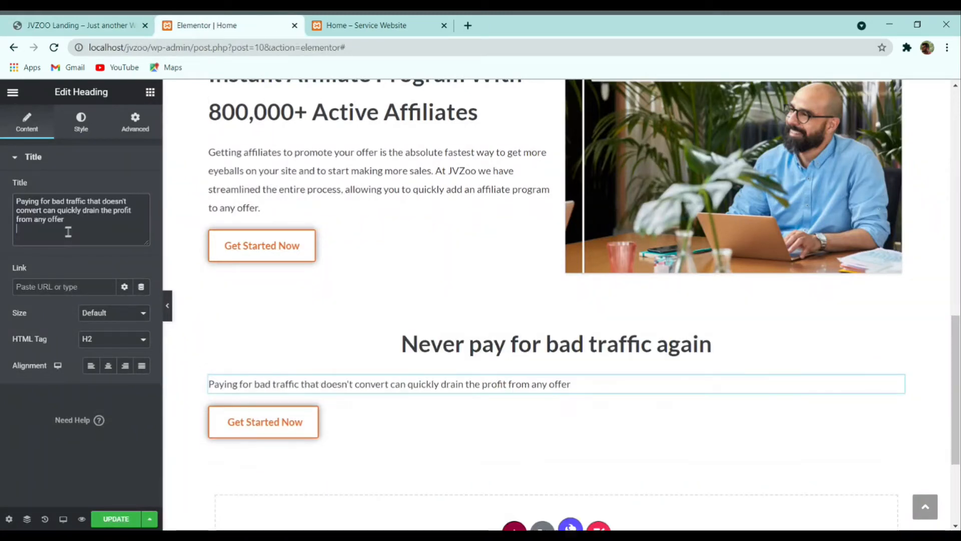
left_click(108, 366)
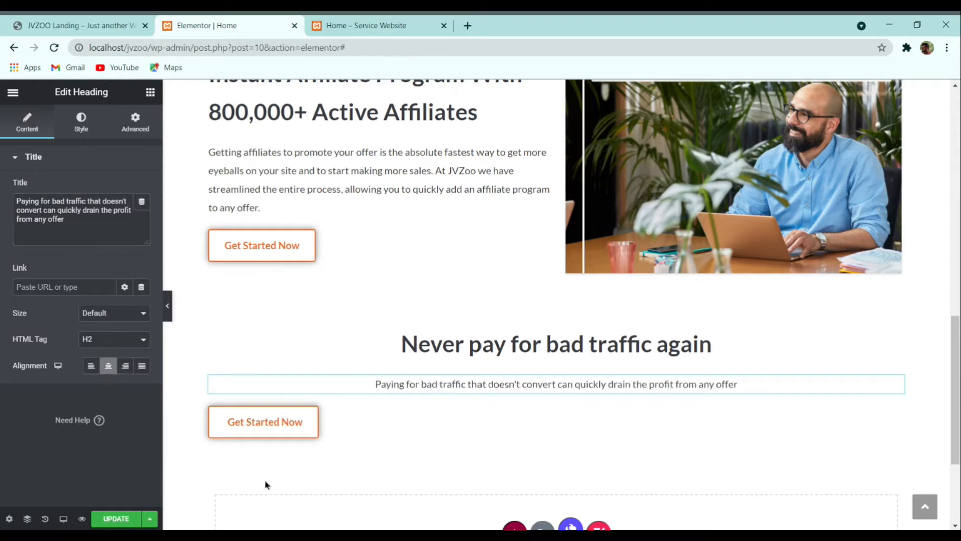
Step: Set the subheading typography to size 20 and line height 38
left_click(100, 129)
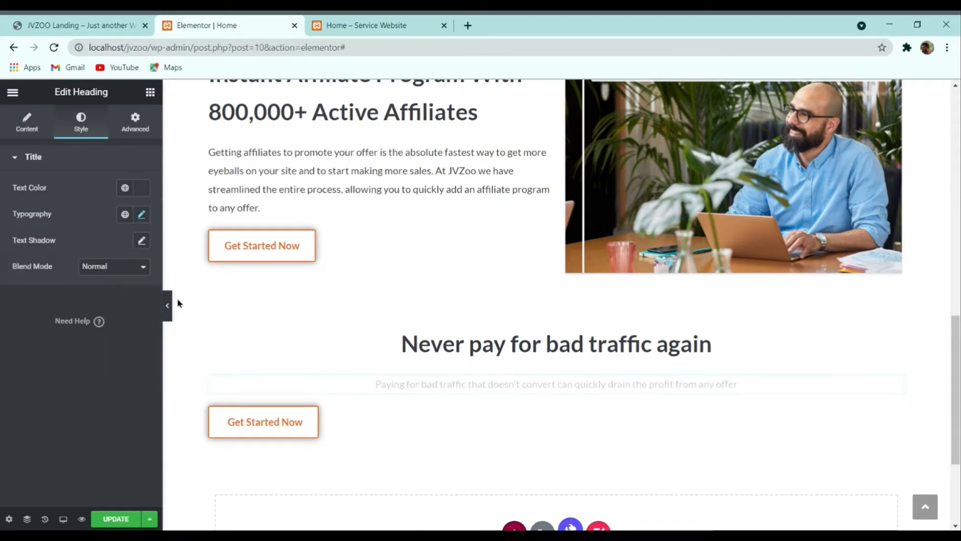
left_click(141, 213)
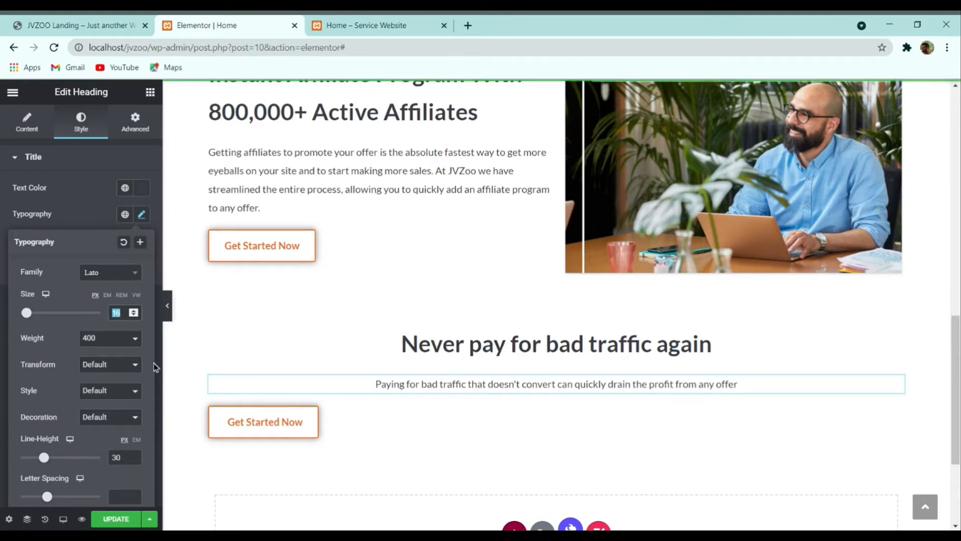
type("20")
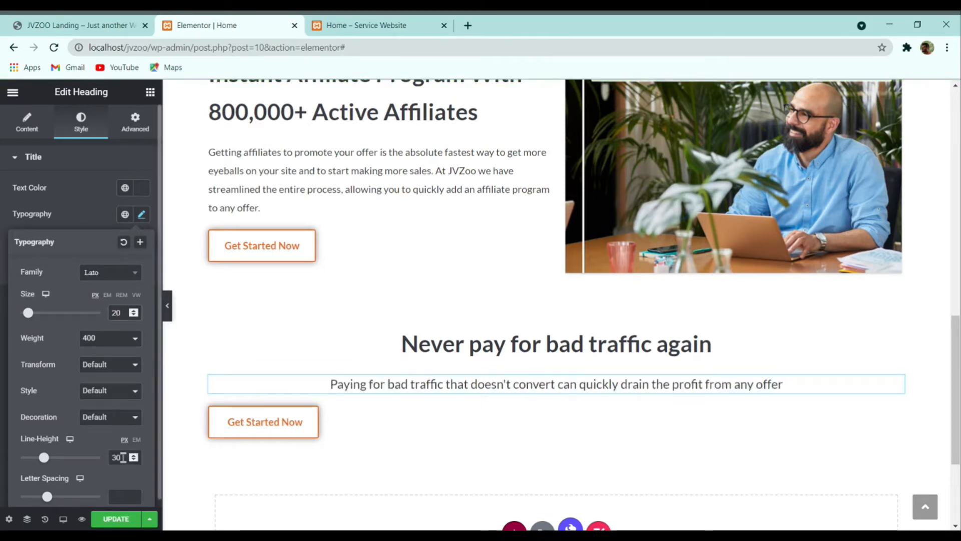
type("38")
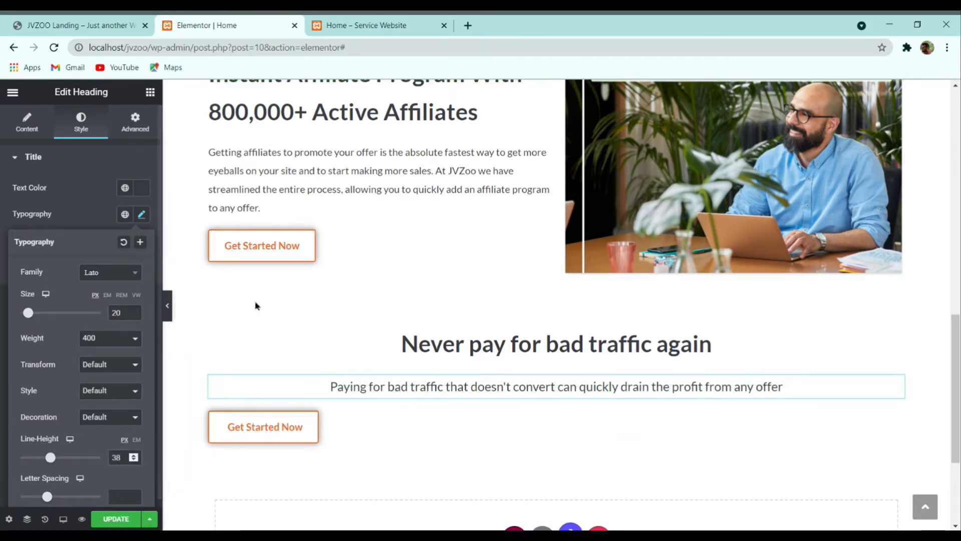
left_click(80, 25)
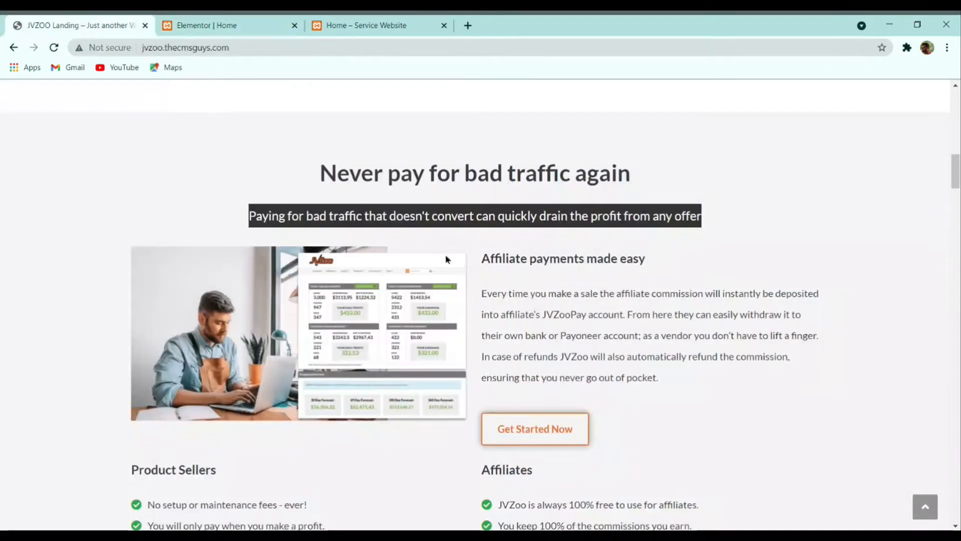
left_click(504, 297)
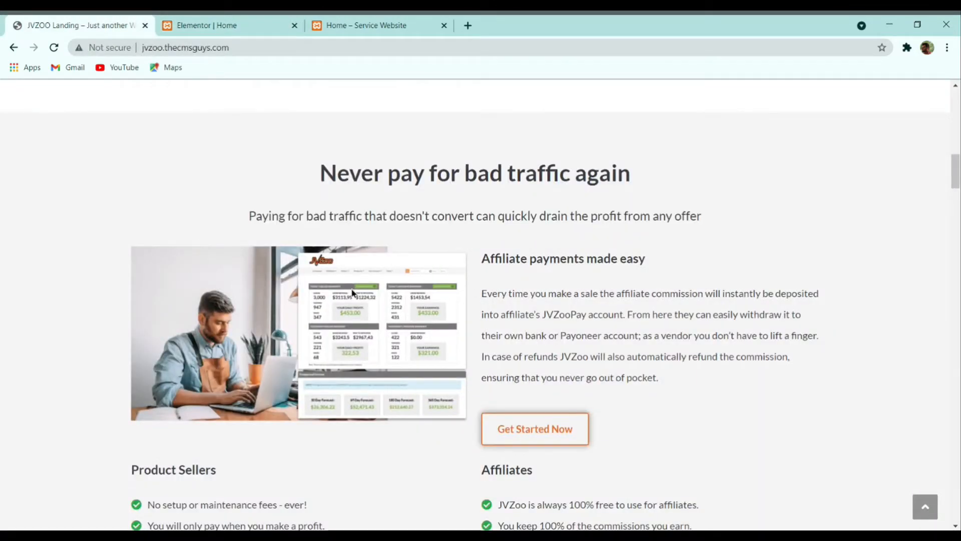
left_click(265, 23)
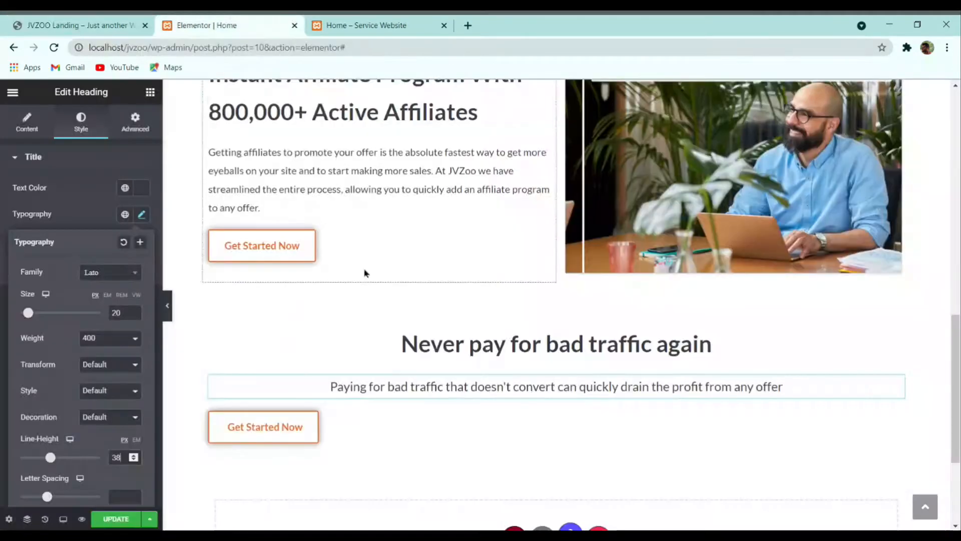
left_click(149, 95)
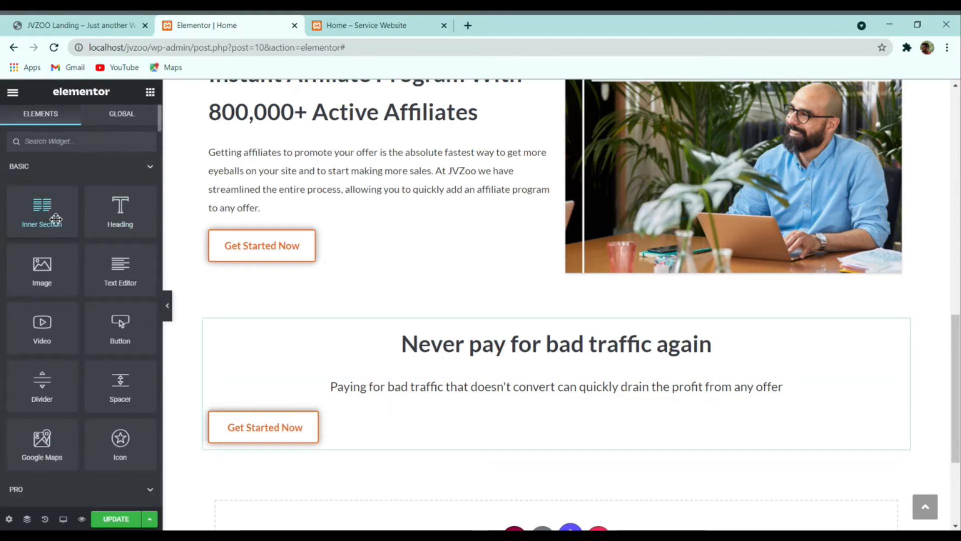
Step: Add a two-column inner section above the lower button, with an Image widget in its left column
left_click_drag(55, 219, 556, 401)
left_click_drag(402, 391, 437, 409)
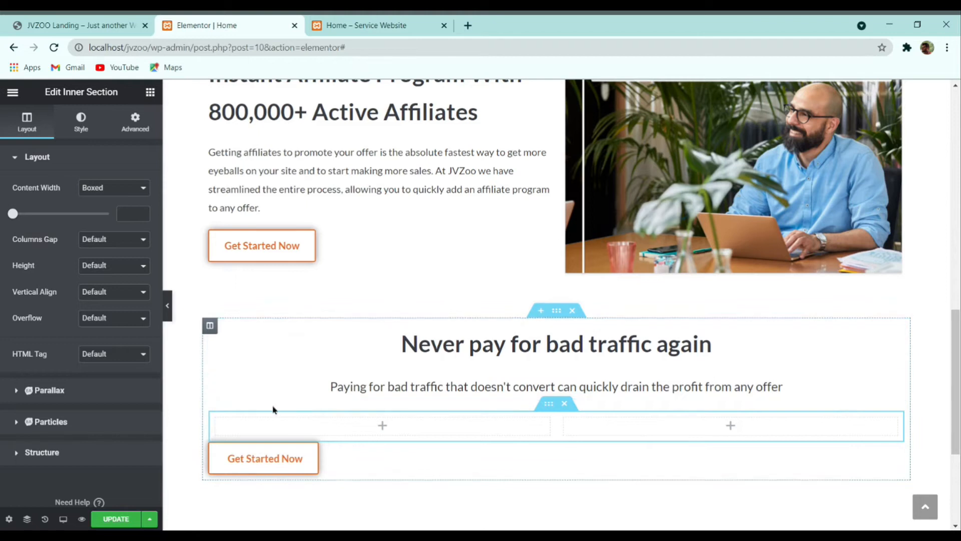
left_click(150, 93)
left_click_drag(50, 273, 307, 422)
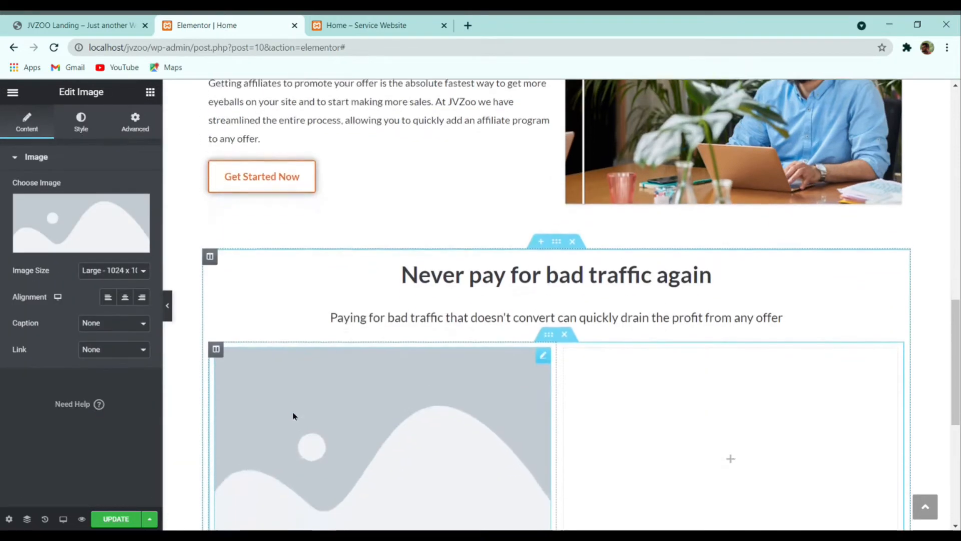
scroll(433, 373, "down", 1)
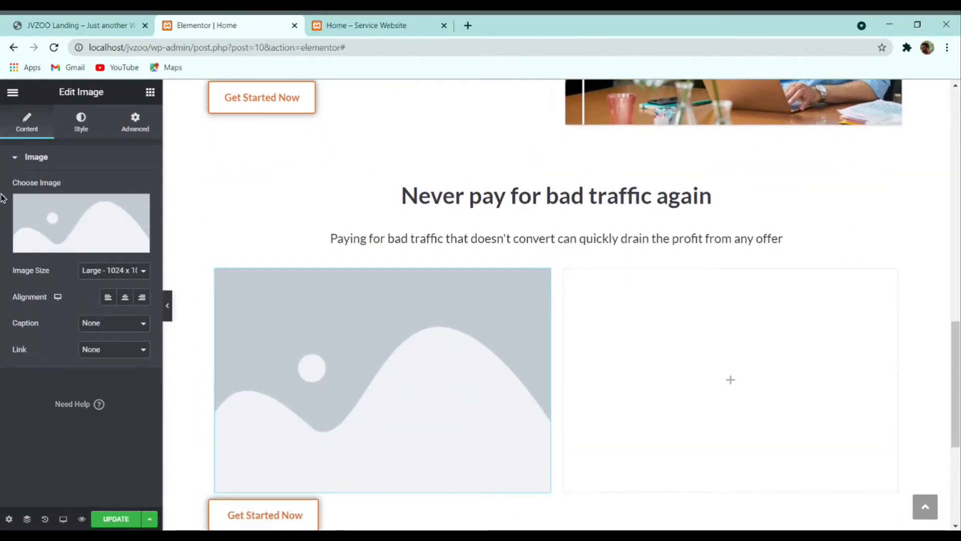
Step: Set the image to never-pay-for-bad-traffic.png and move Get Started Now into the right column
left_click(88, 221)
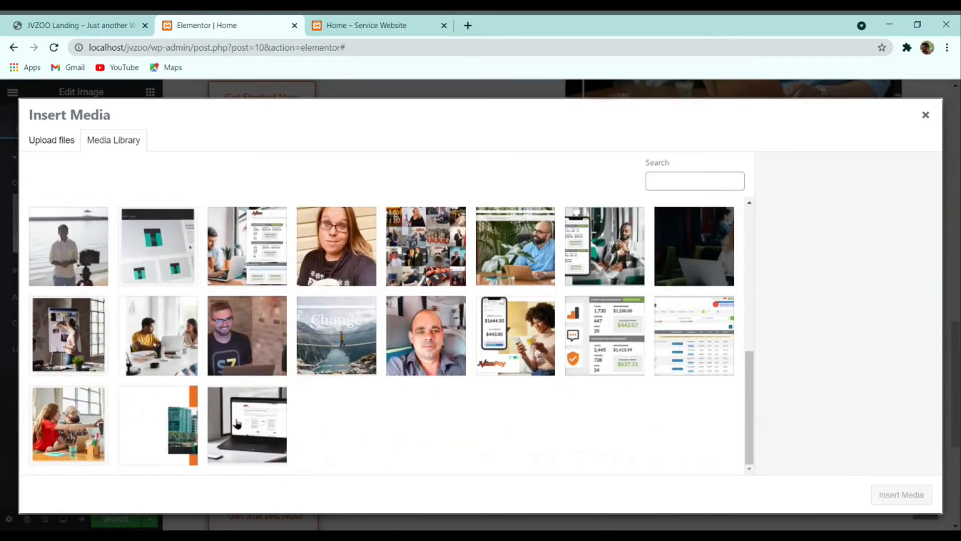
left_click(114, 22)
left_click(251, 22)
left_click(250, 271)
left_click(883, 496)
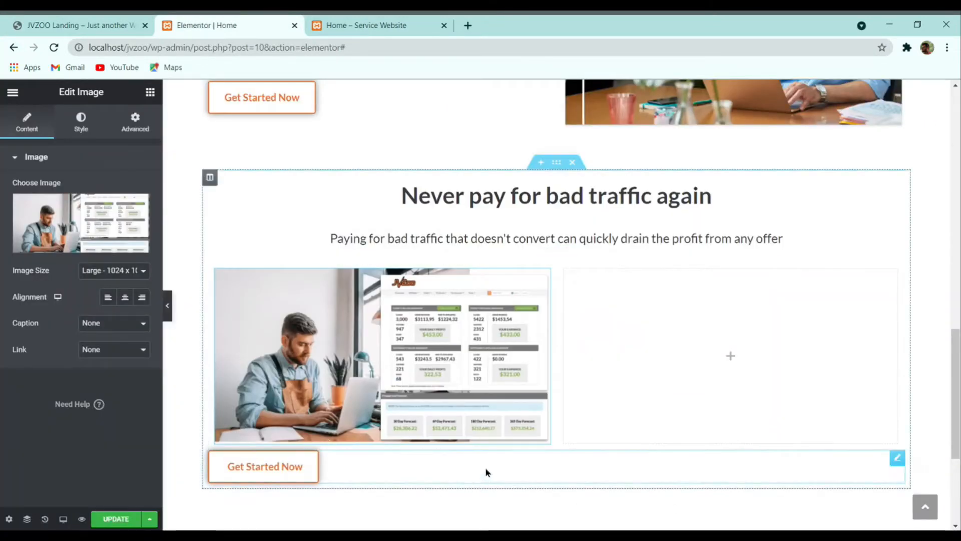
left_click_drag(485, 472, 692, 402)
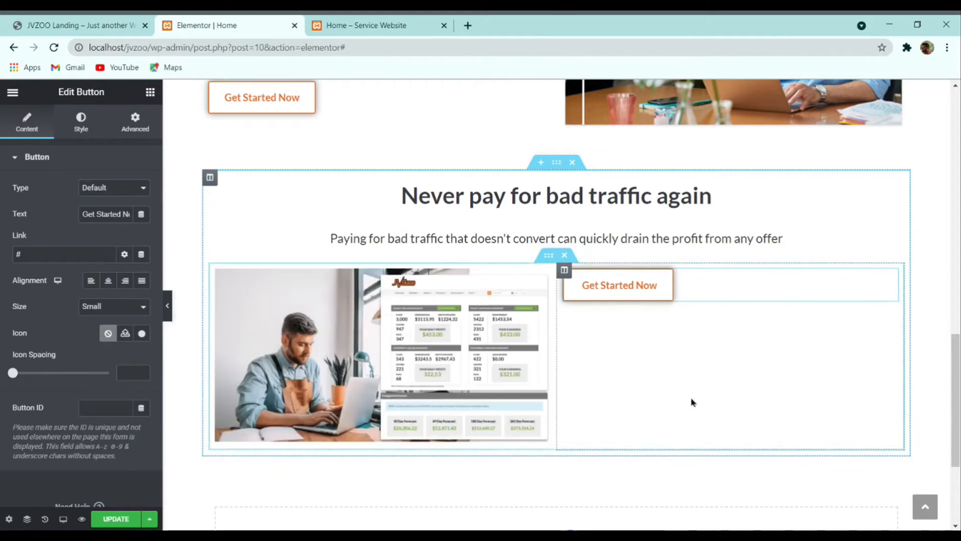
Step: Copy the subtitle heading into the right column, above the Get Started Now button
right_click(431, 245)
left_click(468, 298)
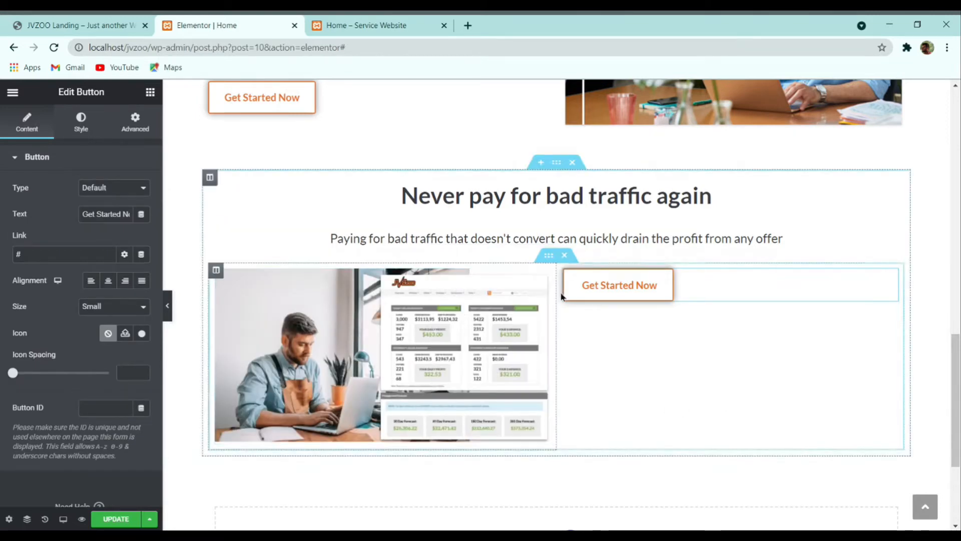
right_click(563, 303)
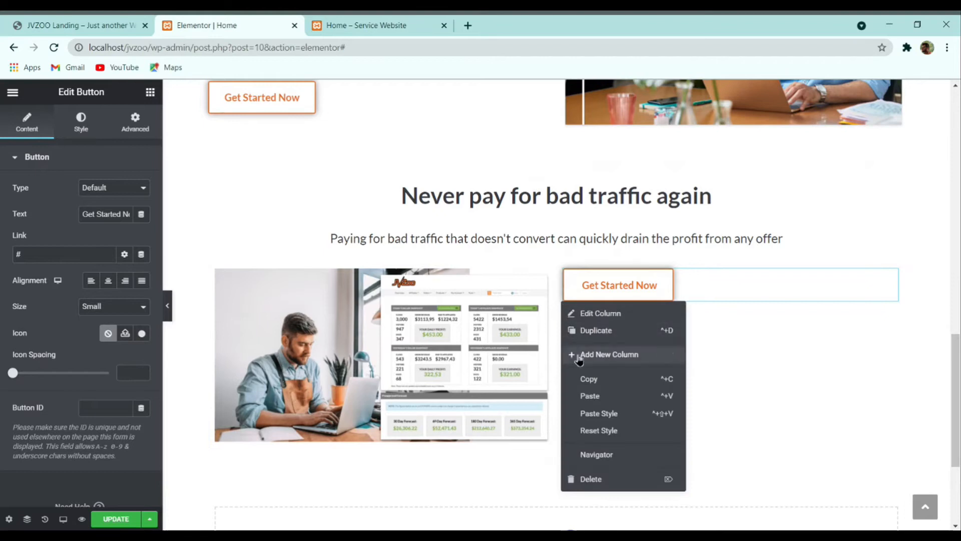
left_click(583, 395)
left_click_drag(815, 347, 682, 285)
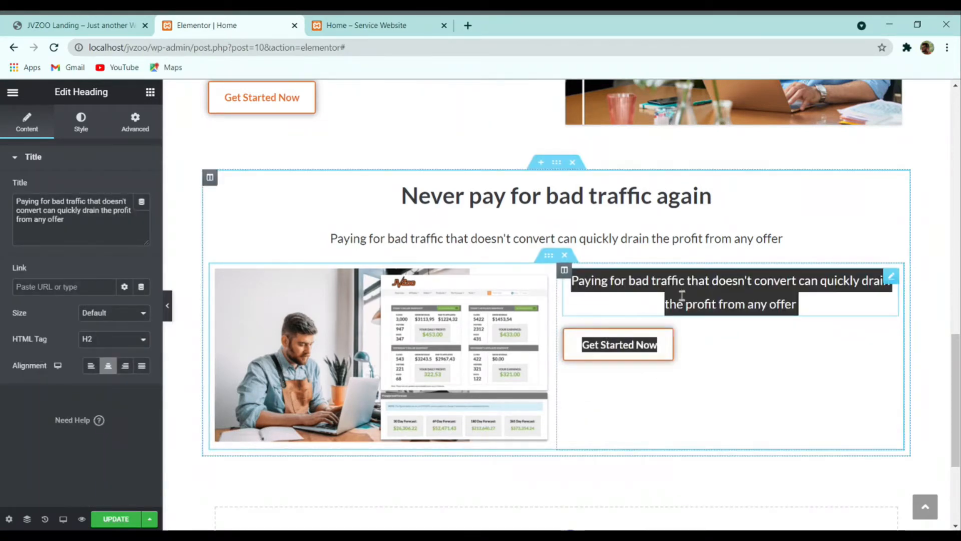
Step: Retitle the heading 'Affiliate payments made easy', left-aligned, with font weight 700
left_click(74, 21)
triple_click(543, 261)
key("ctrl+c")
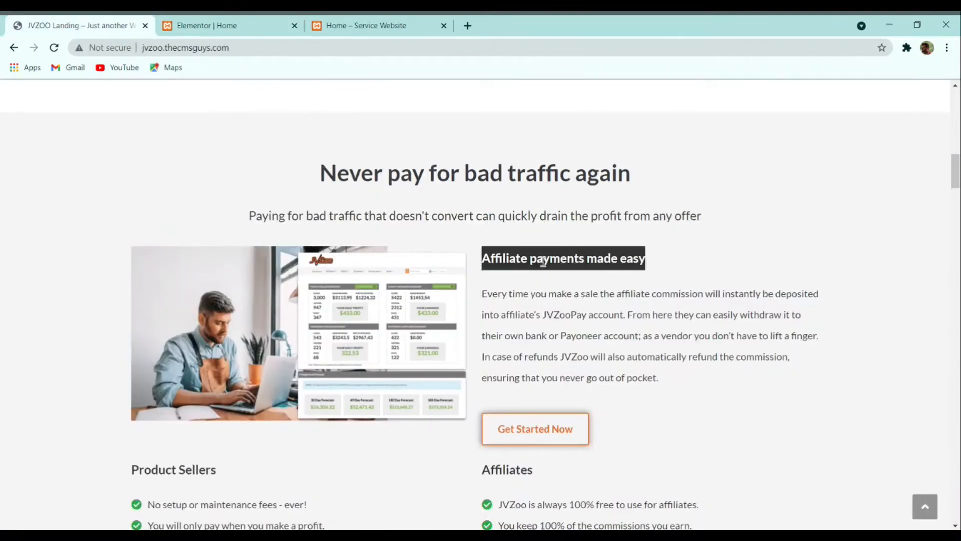
left_click(257, 26)
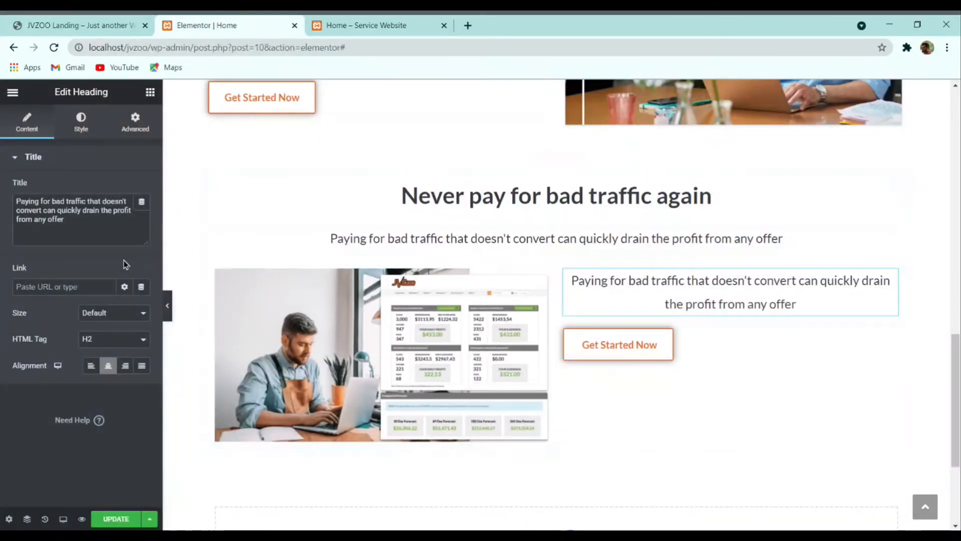
triple_click(83, 218)
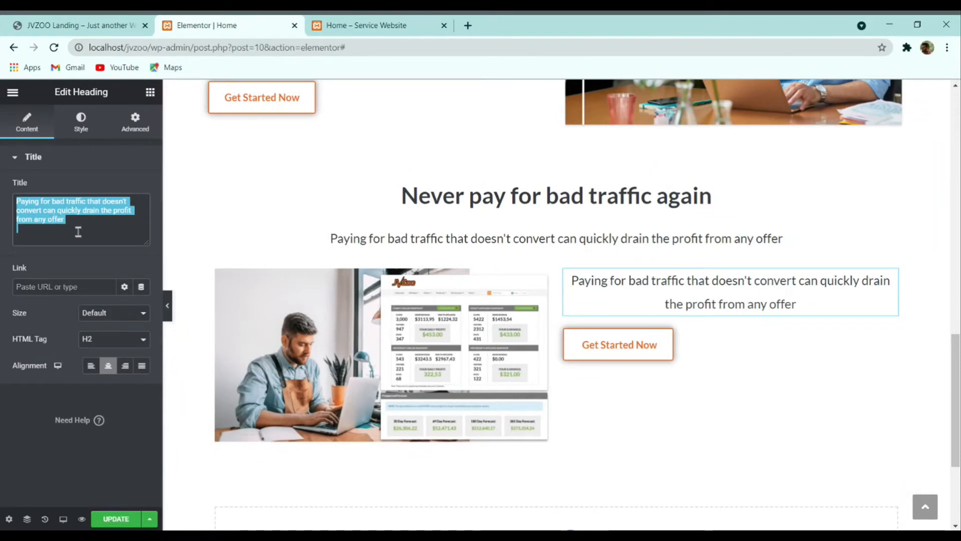
key("ctrl+v")
left_click(90, 365)
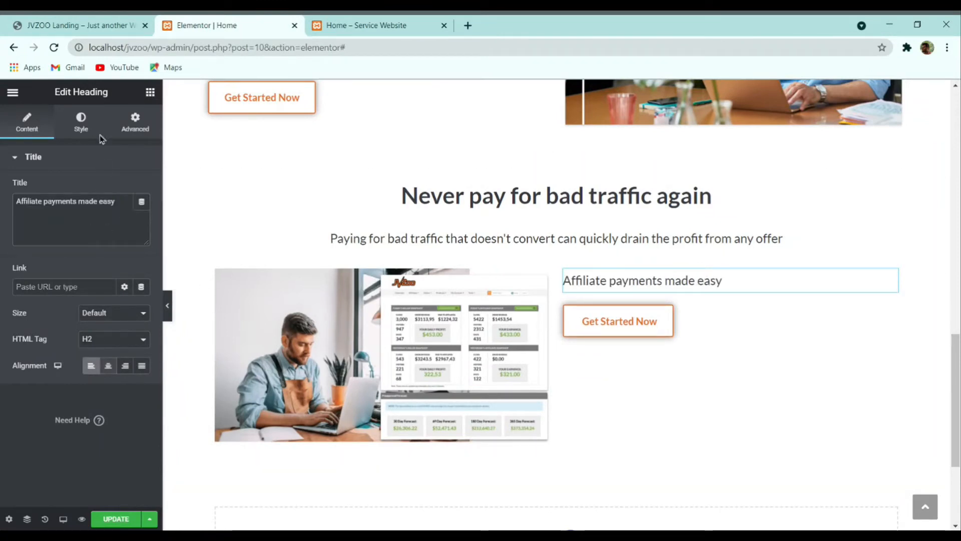
left_click(81, 122)
left_click(142, 216)
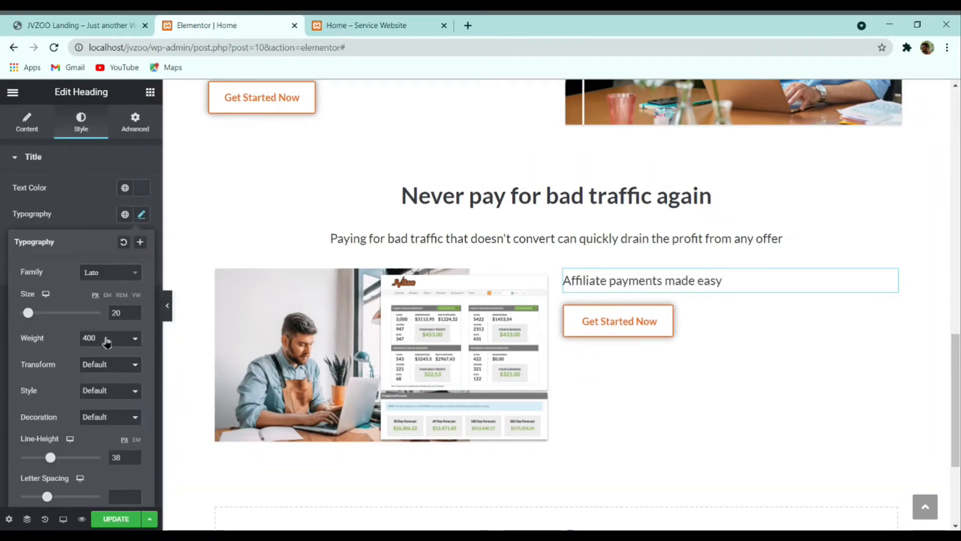
left_click(111, 355)
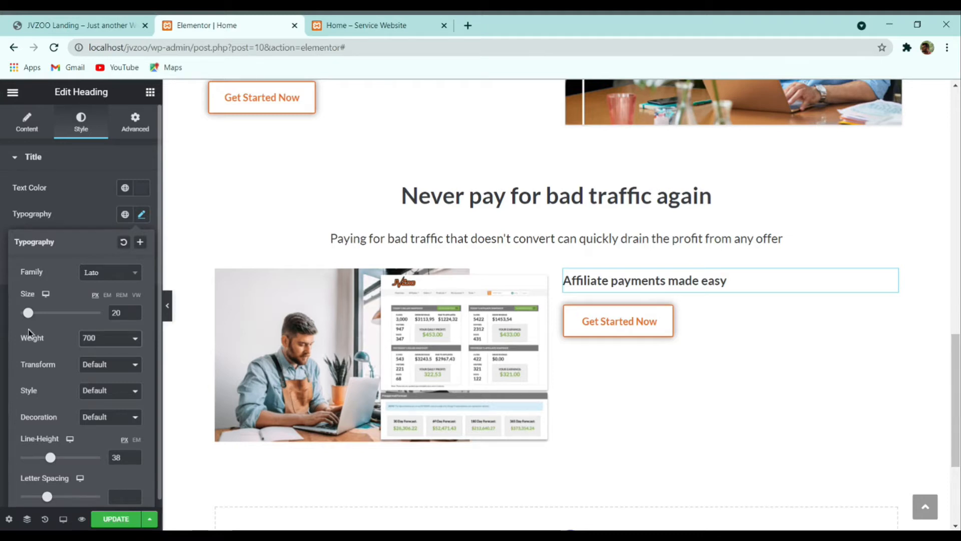
scroll(410, 325, "up", 3)
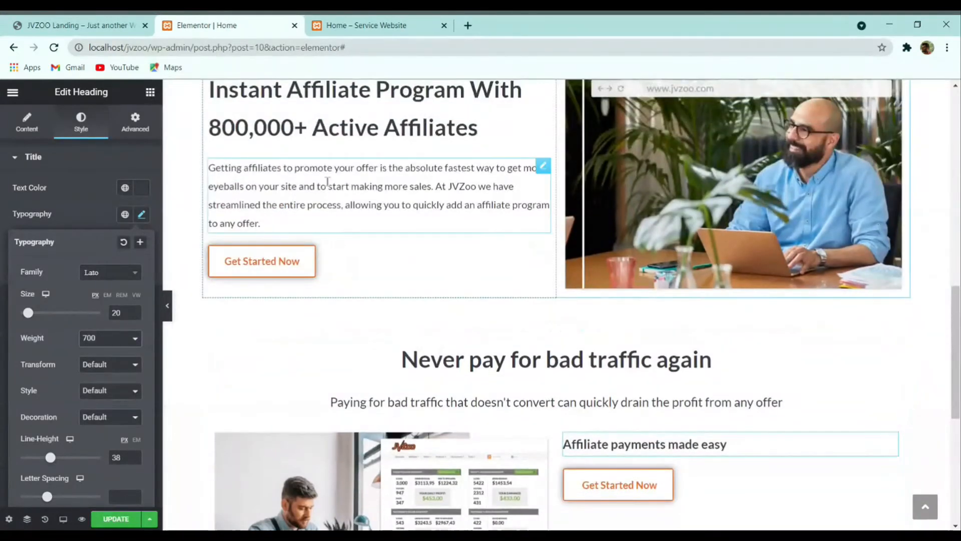
Step: Duplicate the heading below itself and replace its text with the reference affiliate-commission paragraph
left_click(73, 22)
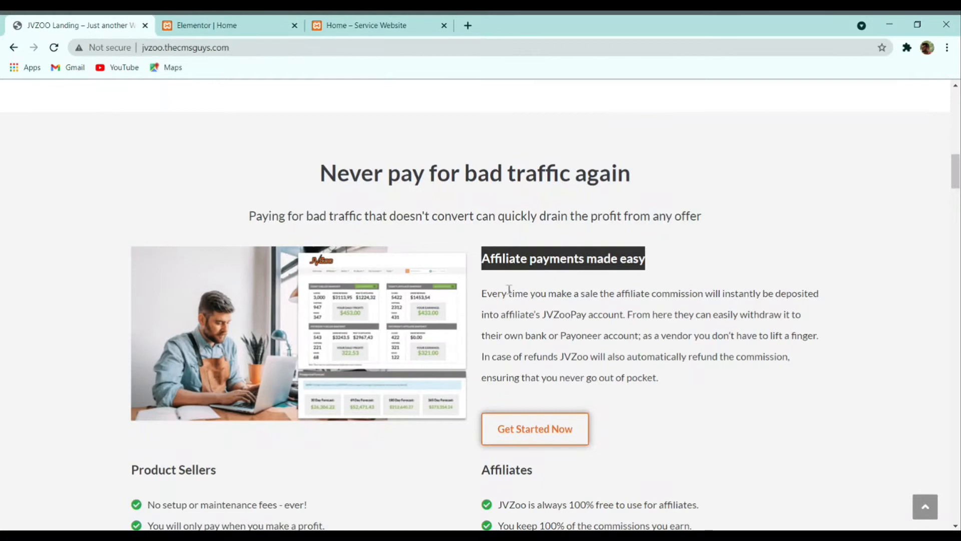
left_click(662, 372)
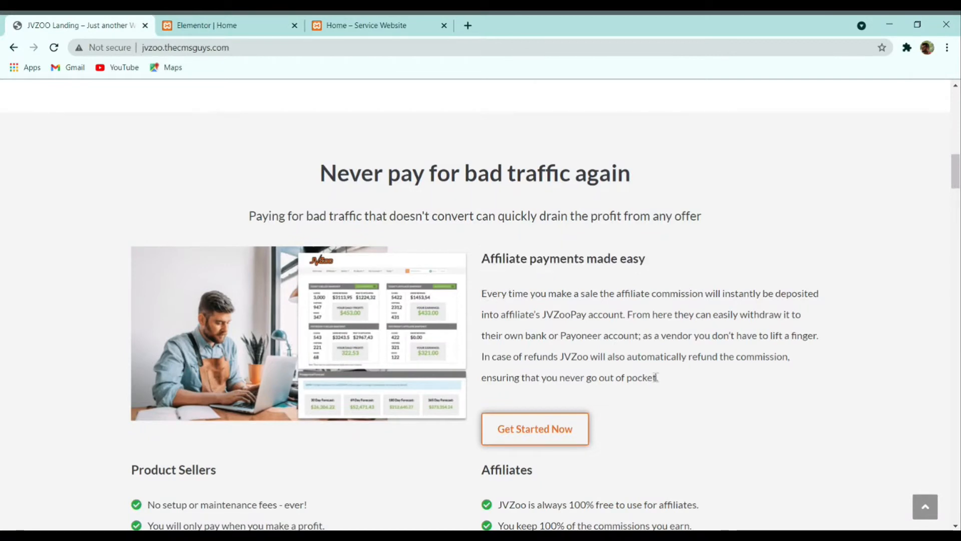
triple_click(601, 363)
key("ctrl+c")
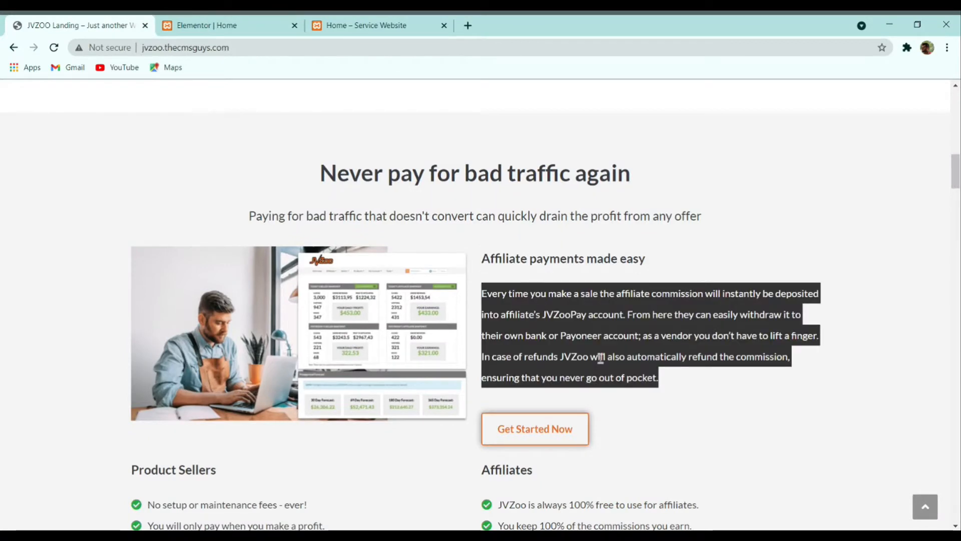
left_click(211, 25)
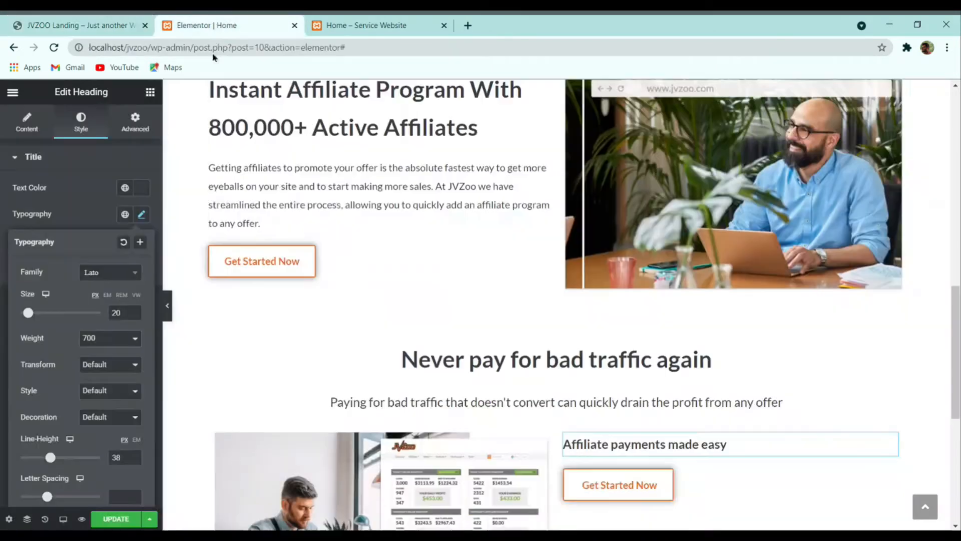
right_click(304, 184)
left_click(349, 216)
left_click_drag(544, 239, 694, 453)
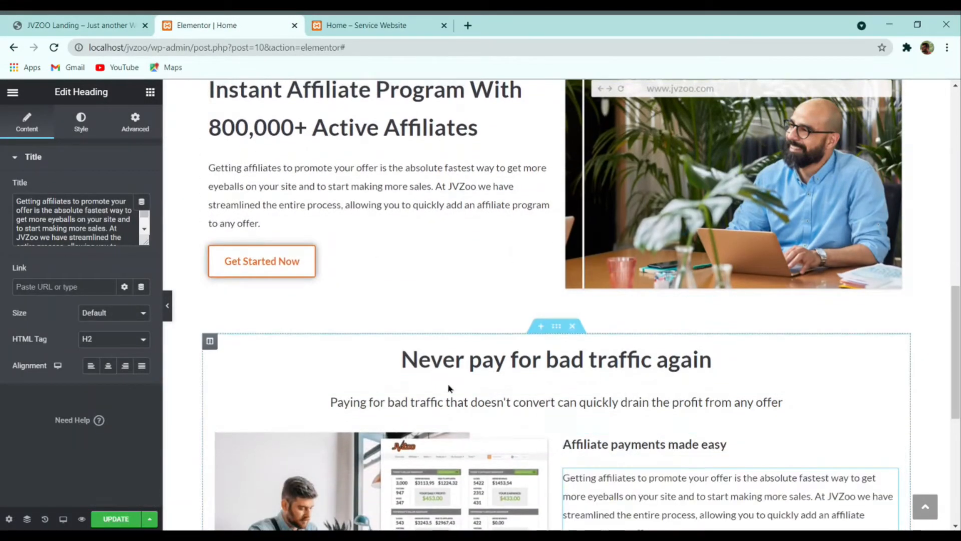
scroll(475, 346, "down", 3)
left_click(65, 223)
key("ctrl+a")
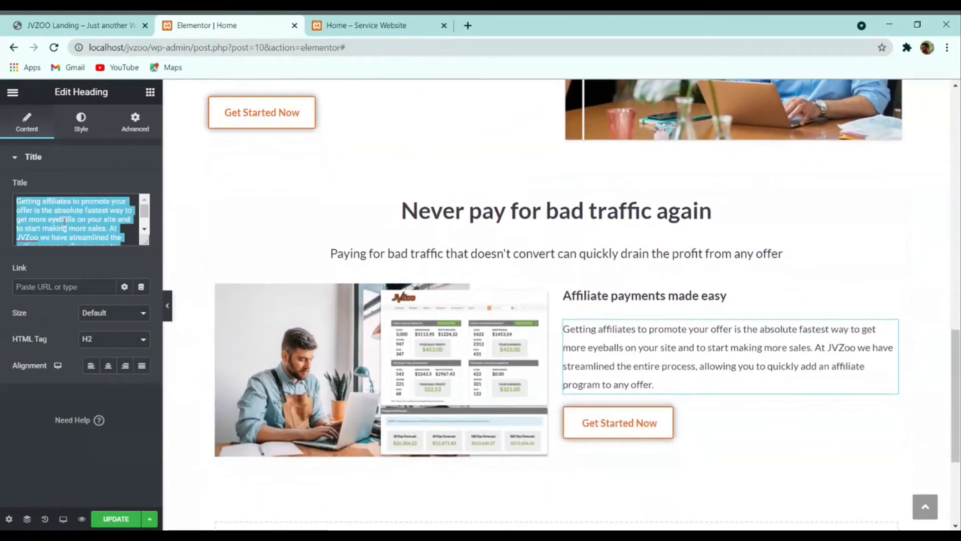
key("ctrl+v")
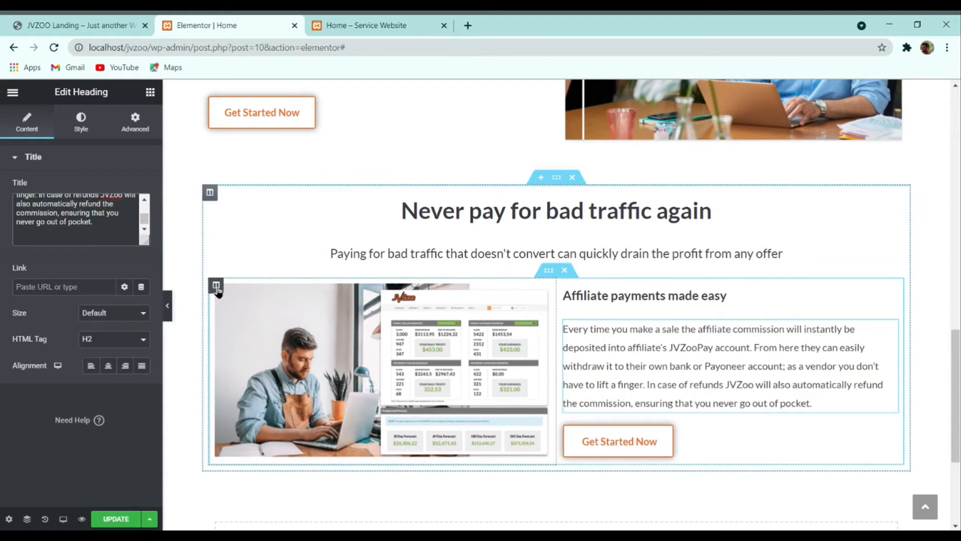
left_click(216, 286)
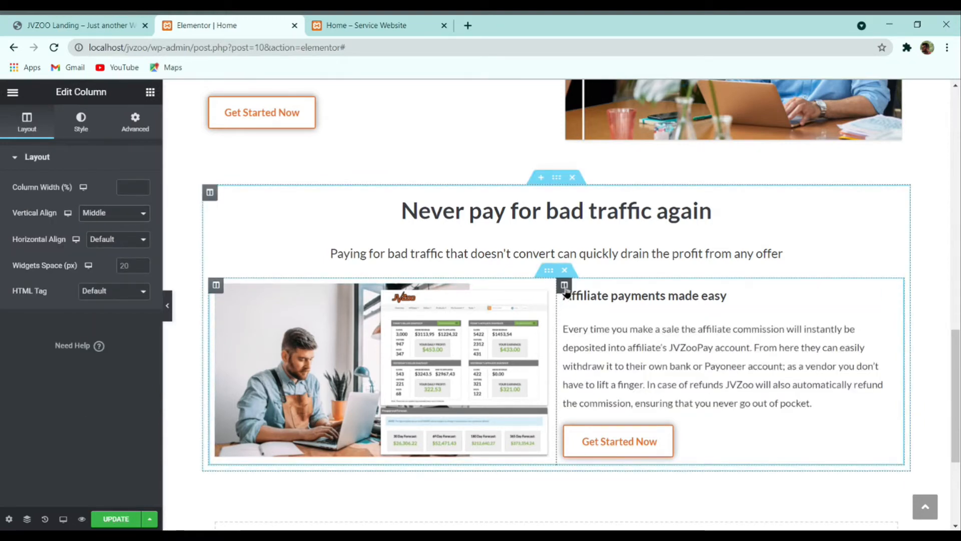
Step: Vertically centre the content of the right column
left_click(565, 285)
left_click(129, 229)
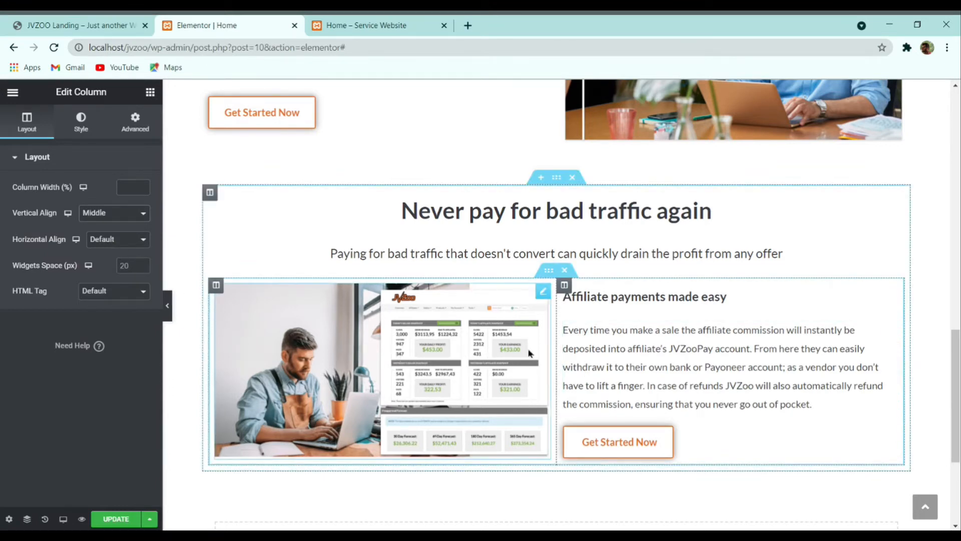
left_click(72, 22)
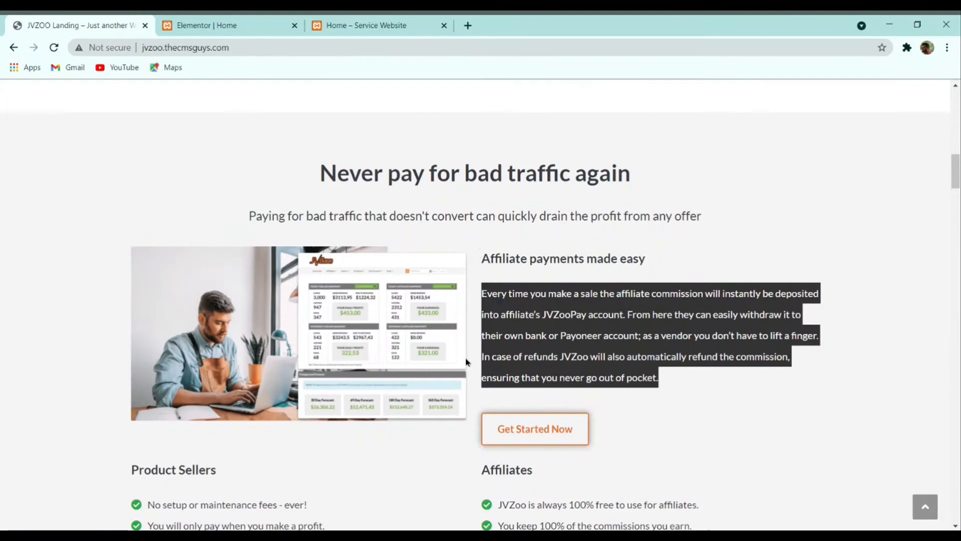
scroll(370, 301, "down", 2)
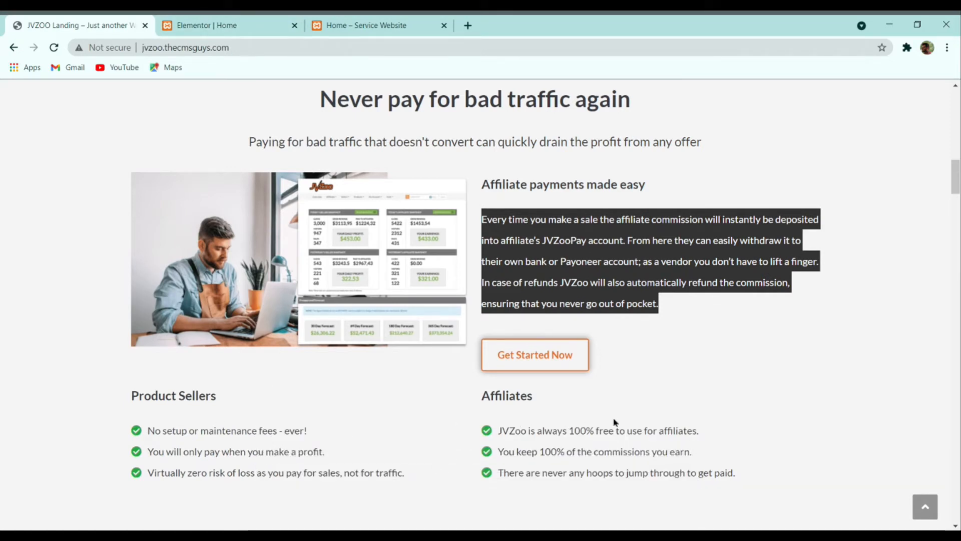
left_click(235, 25)
scroll(457, 247, "down", 3)
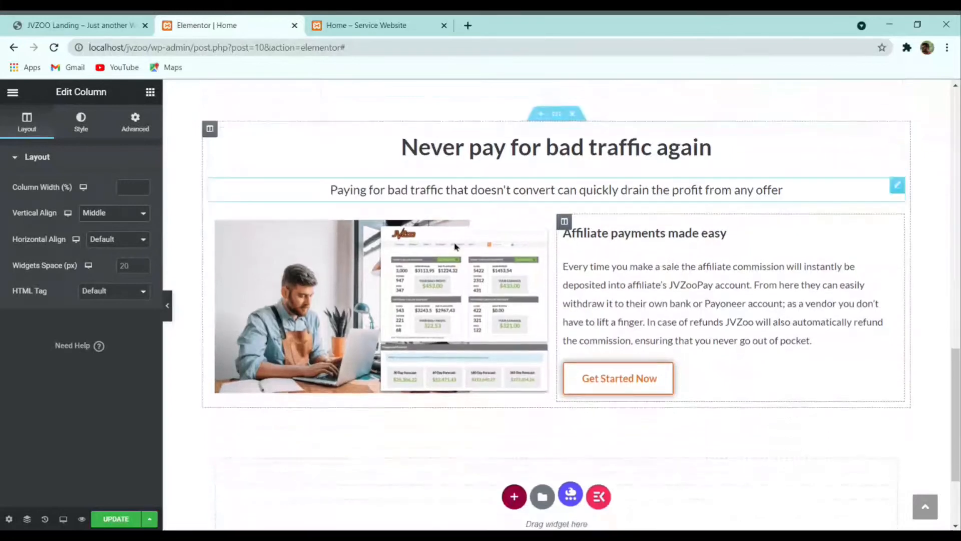
Step: Duplicate the image-and-text row, then delete its image, paragraph, heading and button
right_click(549, 129)
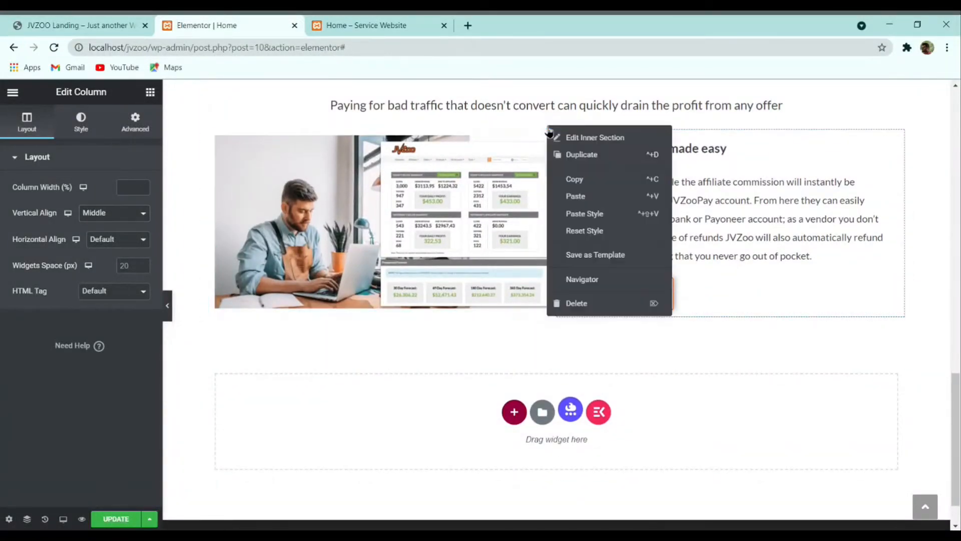
left_click(567, 156)
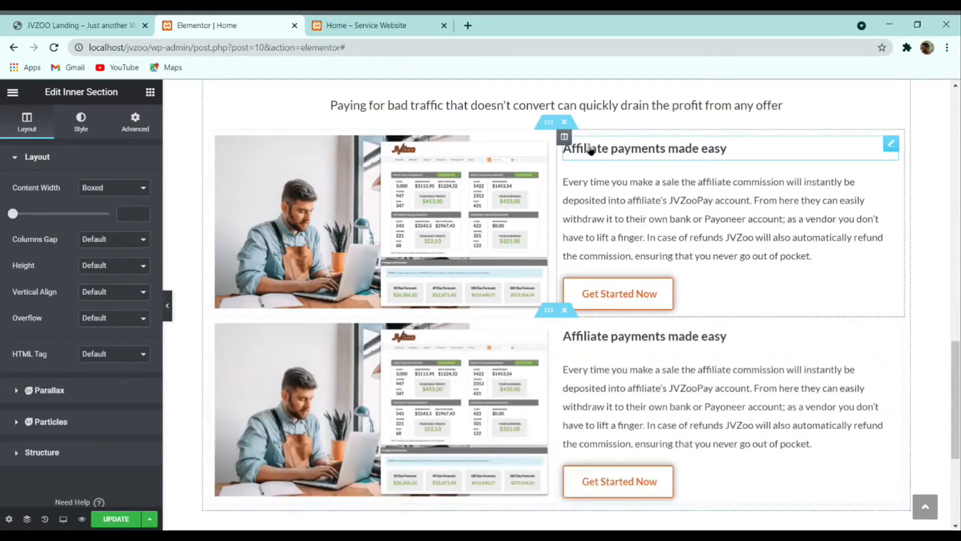
right_click(461, 349)
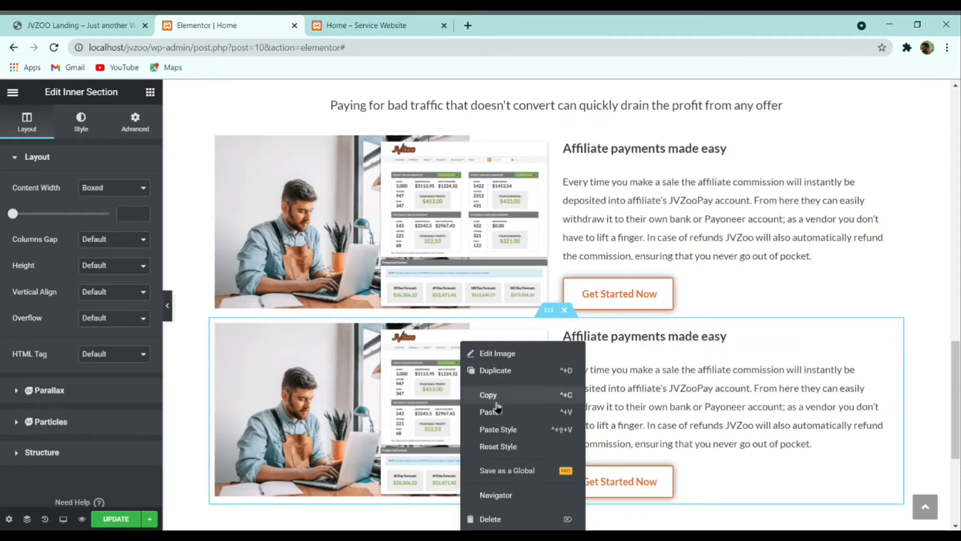
scroll(396, 344, "down", 3)
right_click(374, 247)
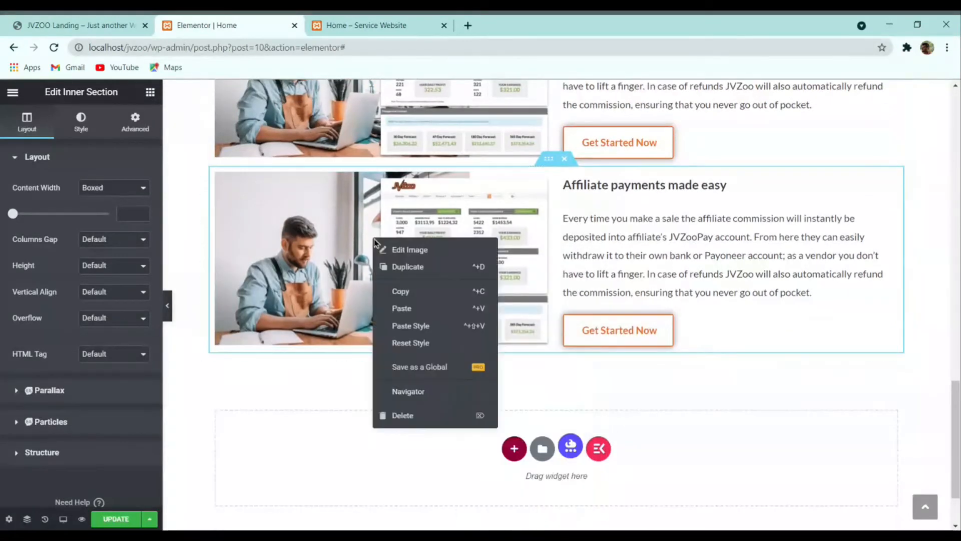
left_click(440, 414)
right_click(625, 249)
left_click(653, 408)
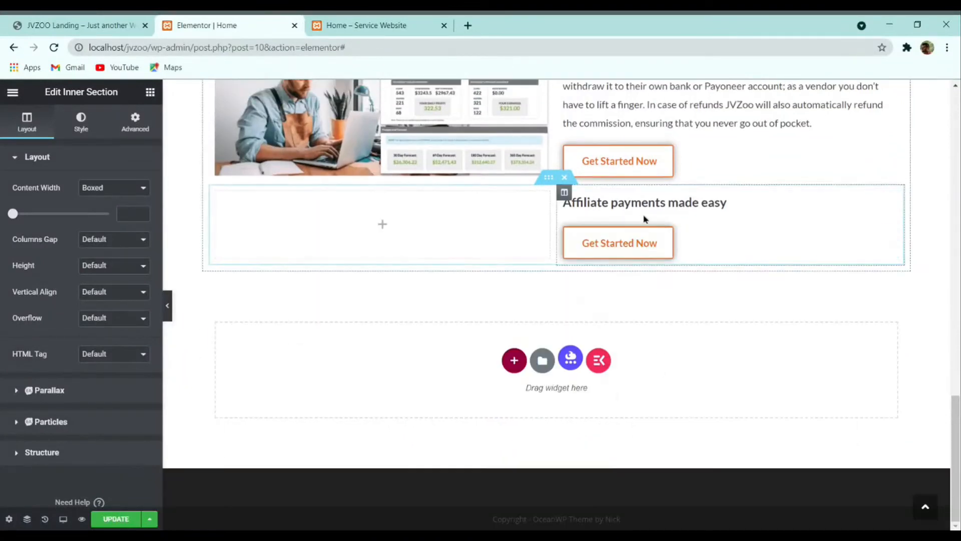
right_click(645, 207)
left_click(669, 381)
right_click(651, 242)
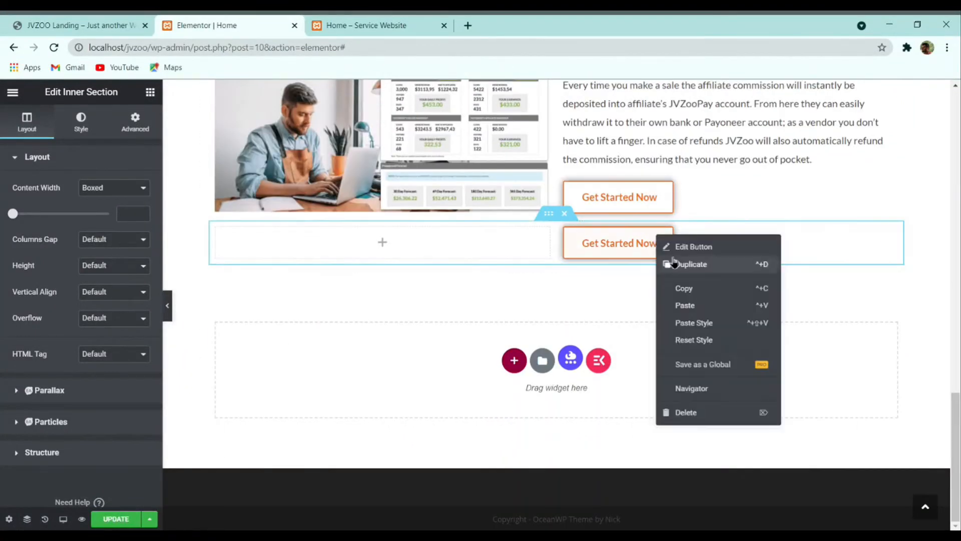
left_click(711, 415)
Step: Copy the 'Product Sellers' heading text from the reference JVZoo page
left_click(120, 21)
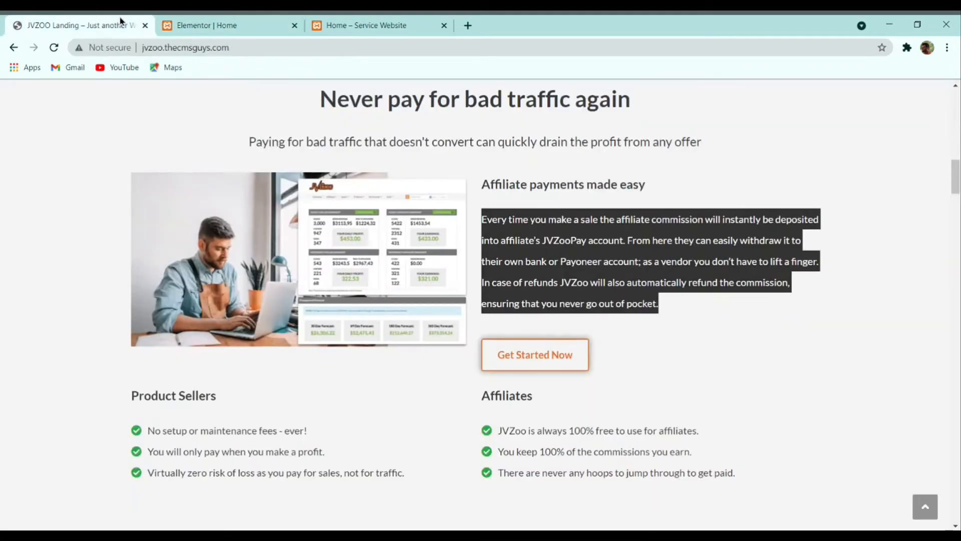
triple_click(171, 393)
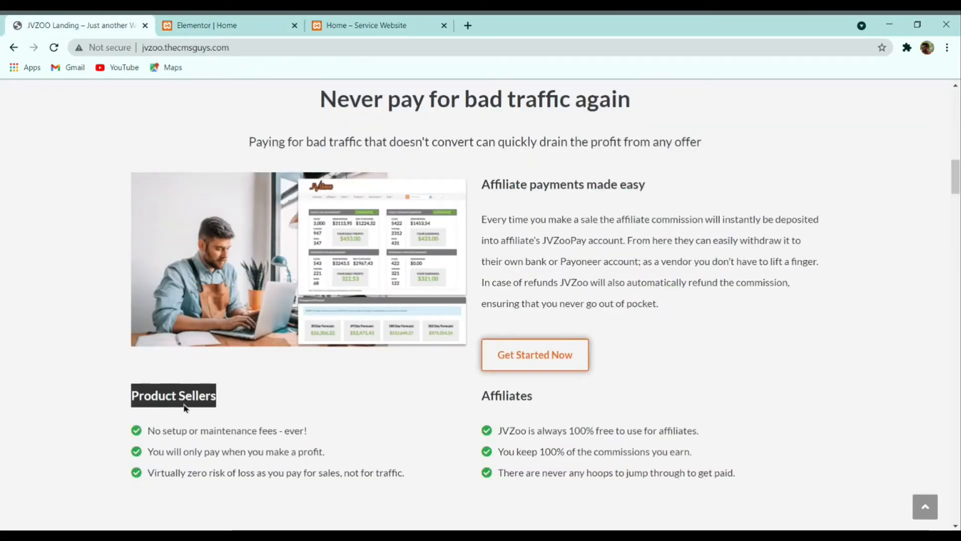
left_click(199, 397)
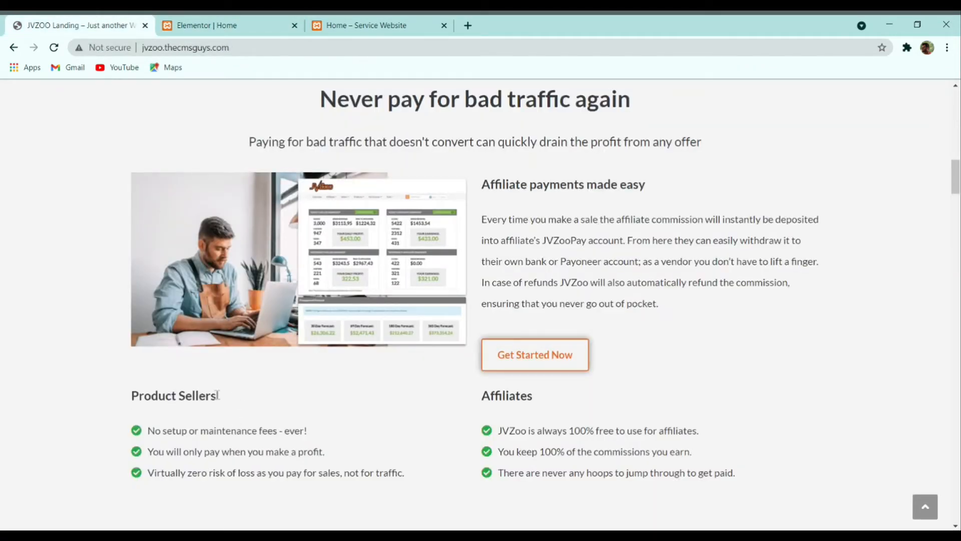
left_click(210, 25)
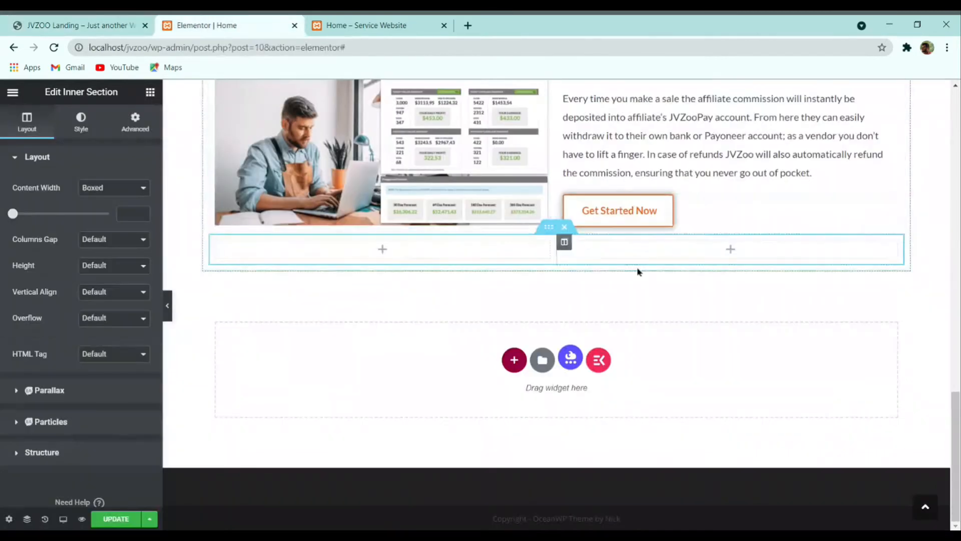
Step: Paste a copy of the Affiliate payments heading into the left column, retitled 'Product Sellers'
scroll(626, 225, "up", 2)
right_click(615, 156)
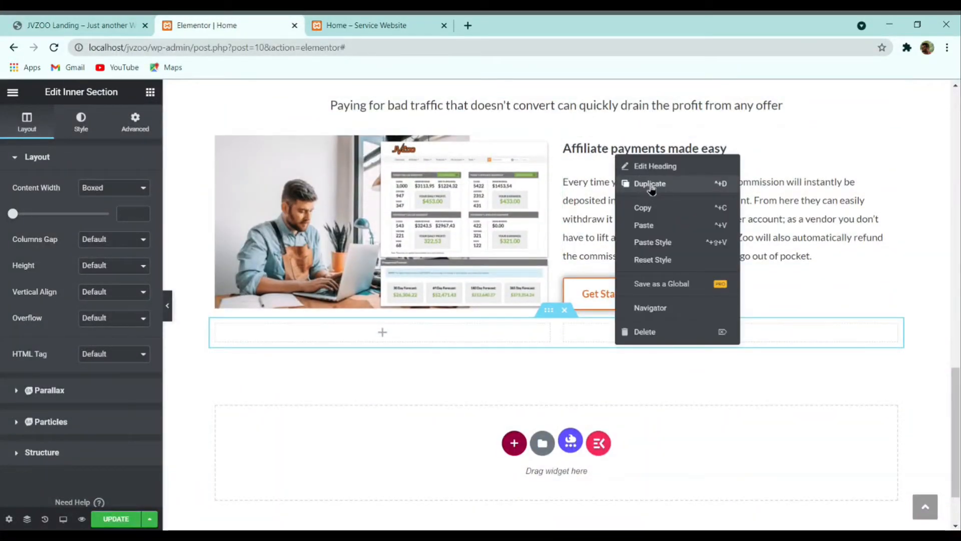
key("Escape")
right_click(417, 329)
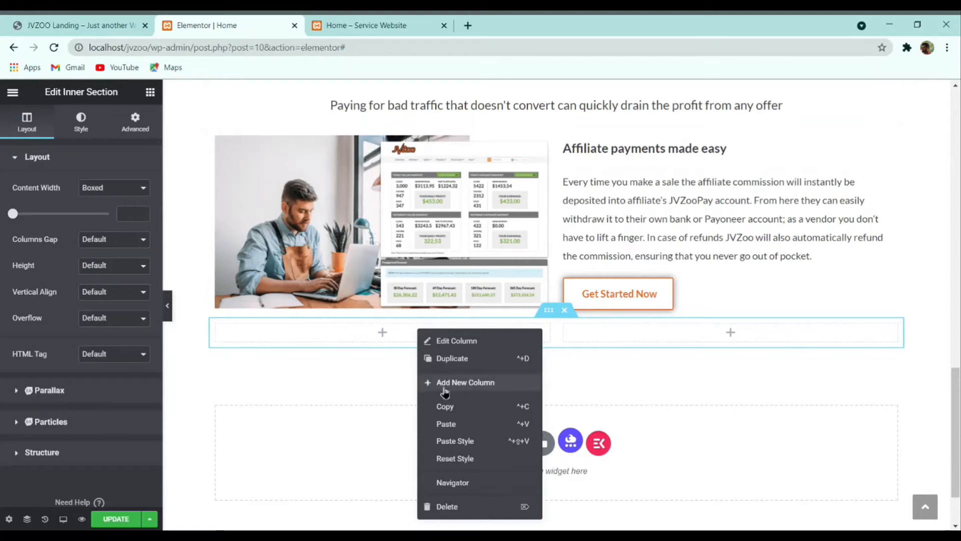
left_click(447, 424)
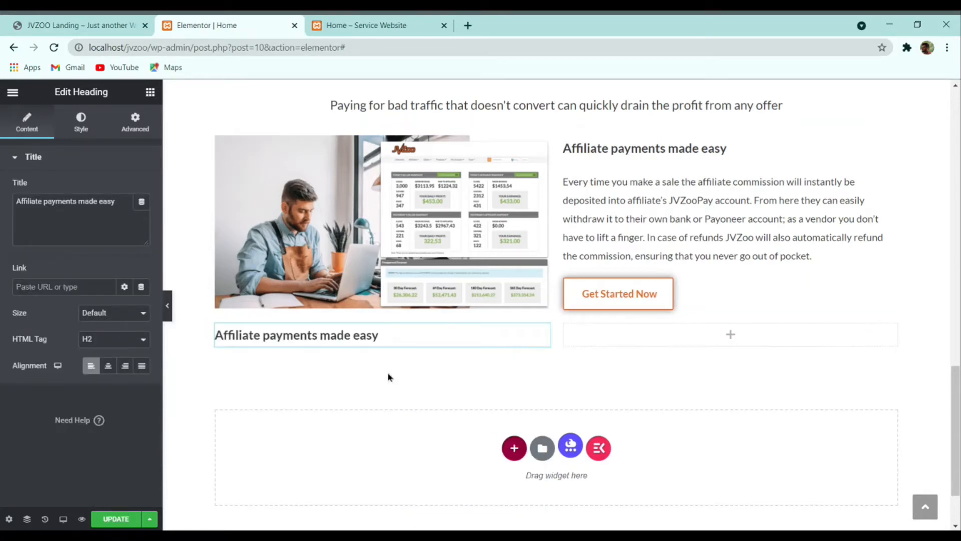
triple_click(94, 209)
type("Product Sellers")
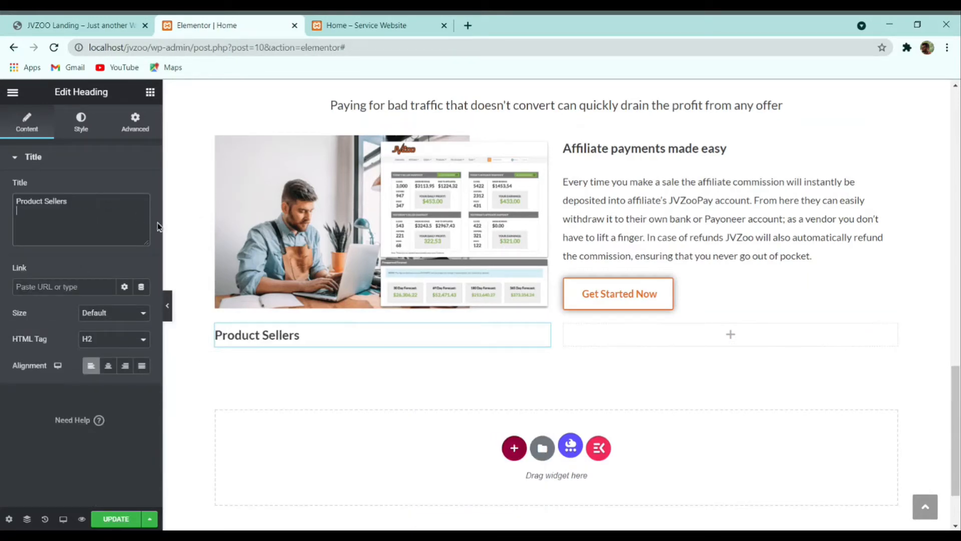
Step: Paste another heading copy into the right column, retitled 'Affiliates' from the live page
right_click(652, 347)
left_click(675, 429)
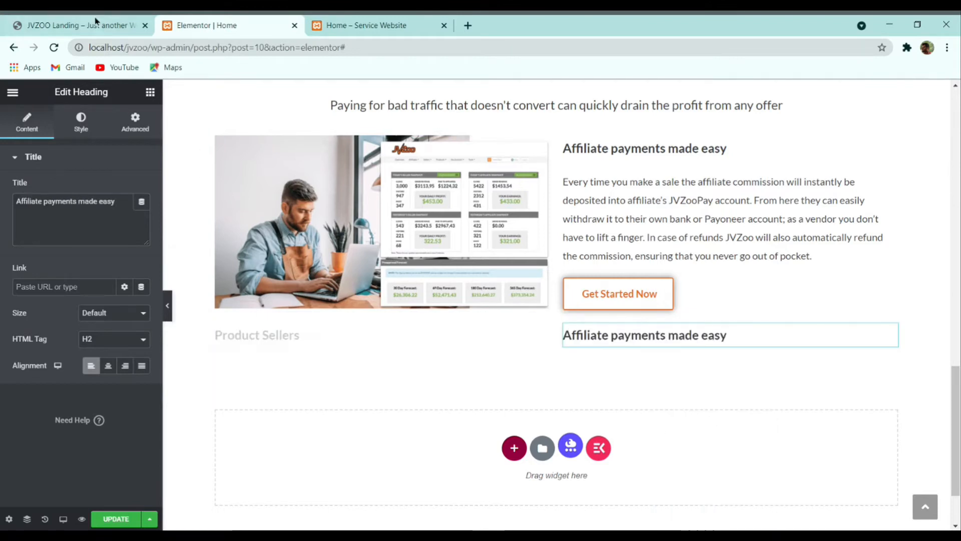
key("ctrl+1")
double_click(508, 396)
key("ctrl+c")
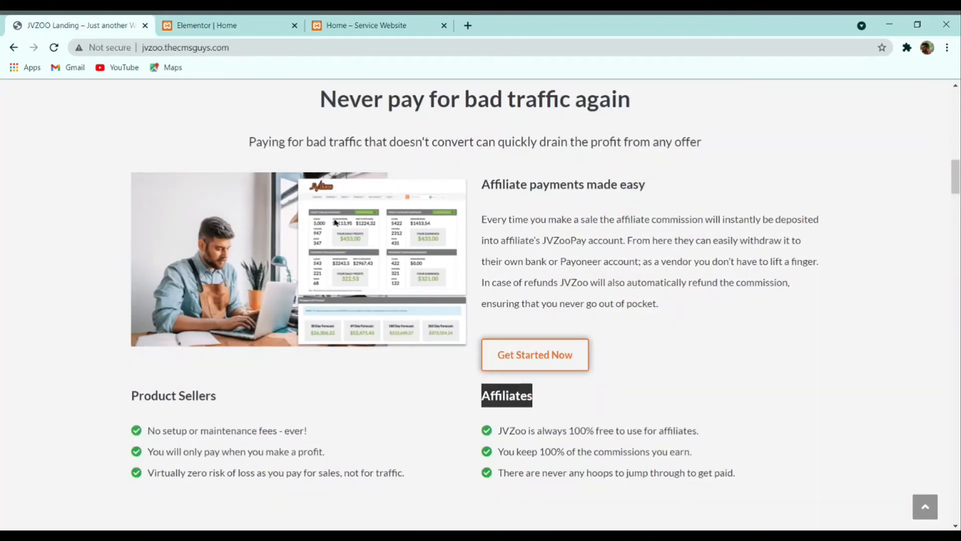
key("ctrl+2")
triple_click(92, 216)
key("ctrl+v")
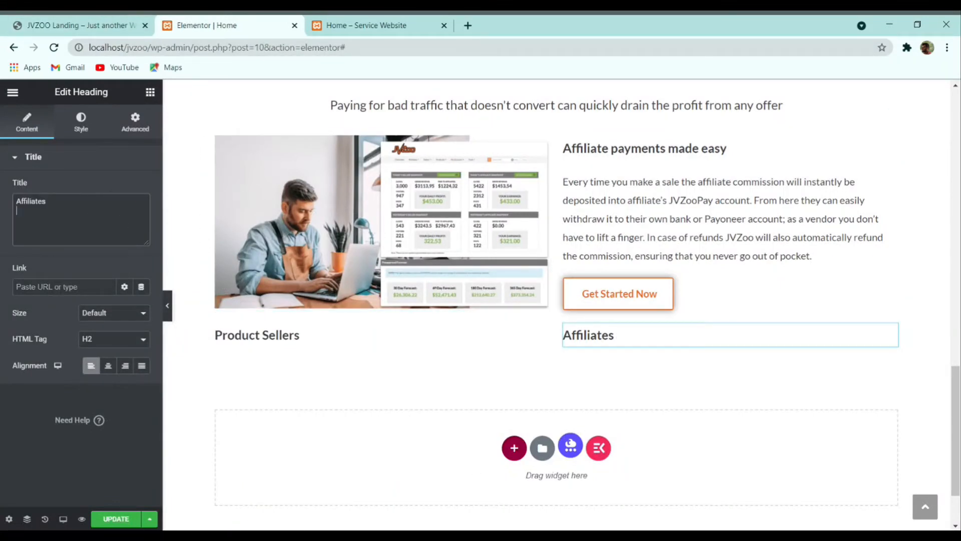
left_click(117, 30)
scroll(194, 442, "down", 2)
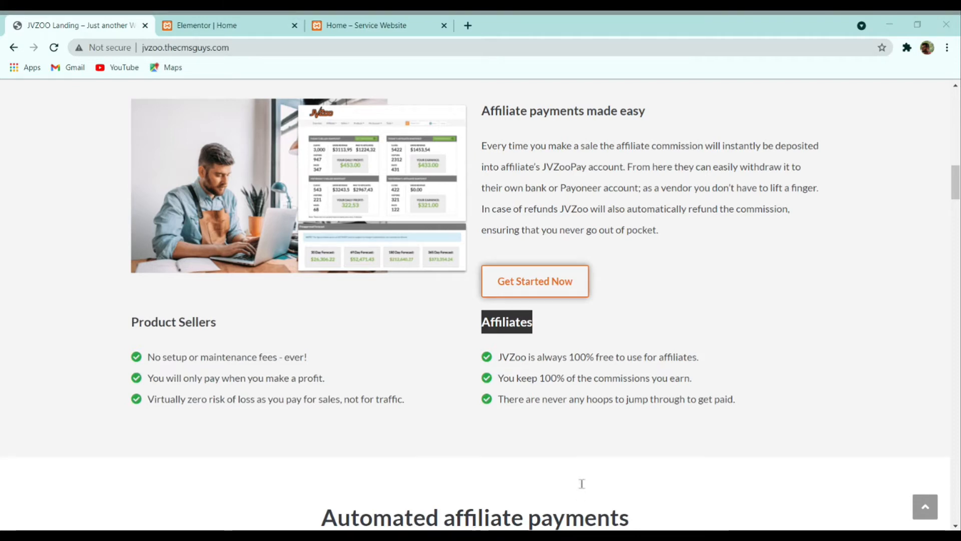
left_click(220, 25)
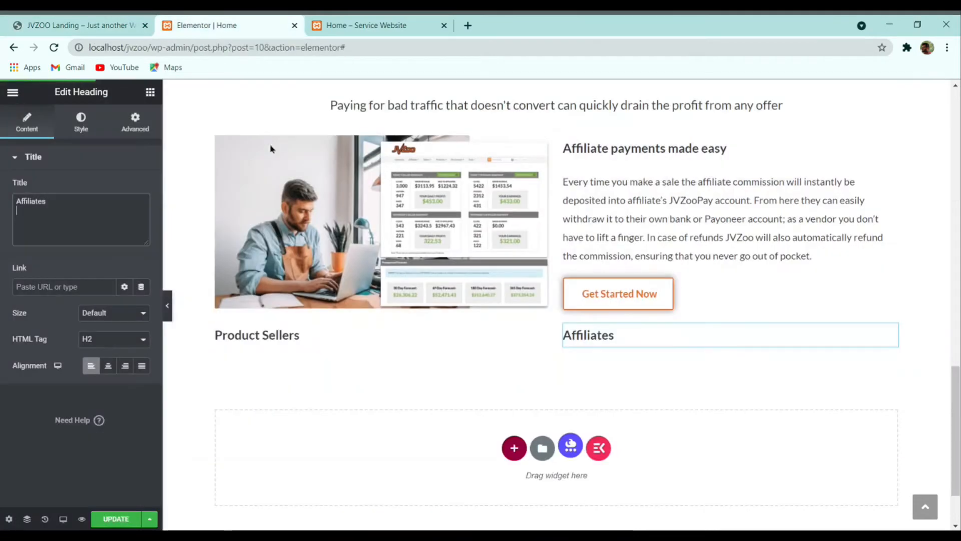
Step: Add an Icon List widget under the Product Sellers heading
left_click(151, 91)
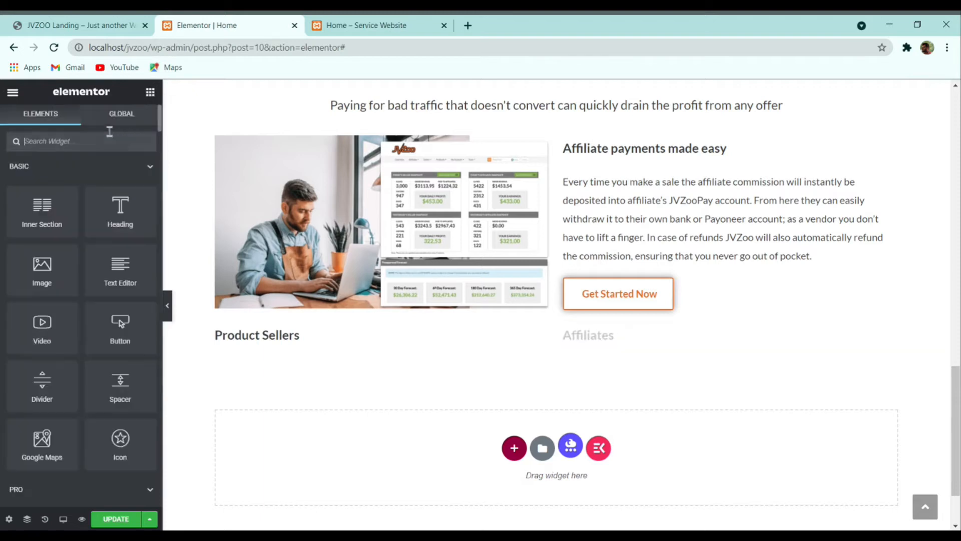
type("icon")
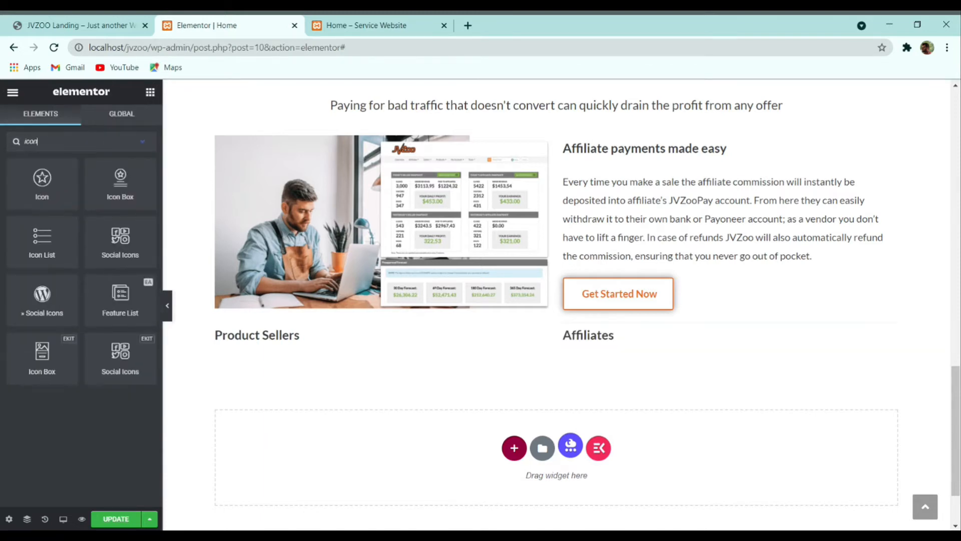
left_click_drag(52, 247, 350, 348)
Step: Reduce the icon list to one item and give it the circled check icon
left_click(137, 263)
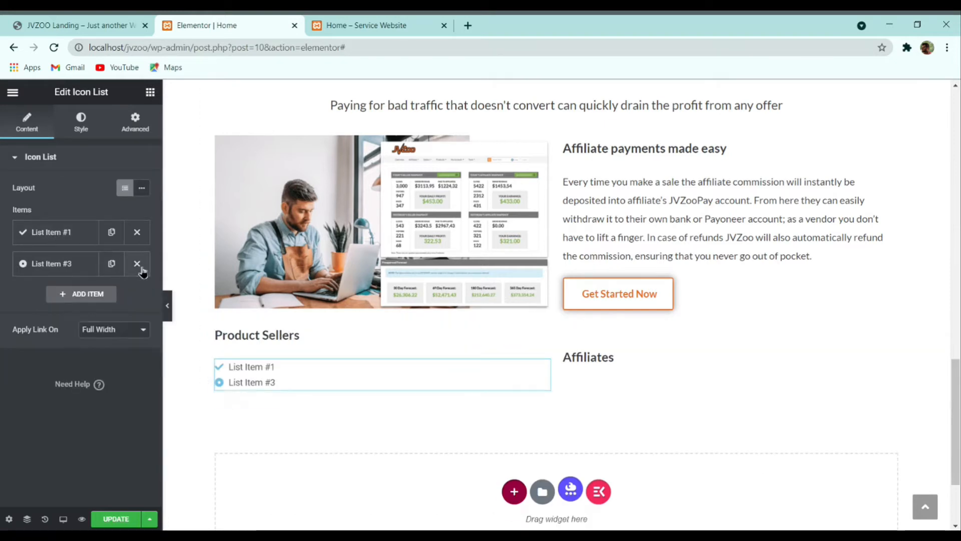
left_click(137, 263)
left_click(75, 233)
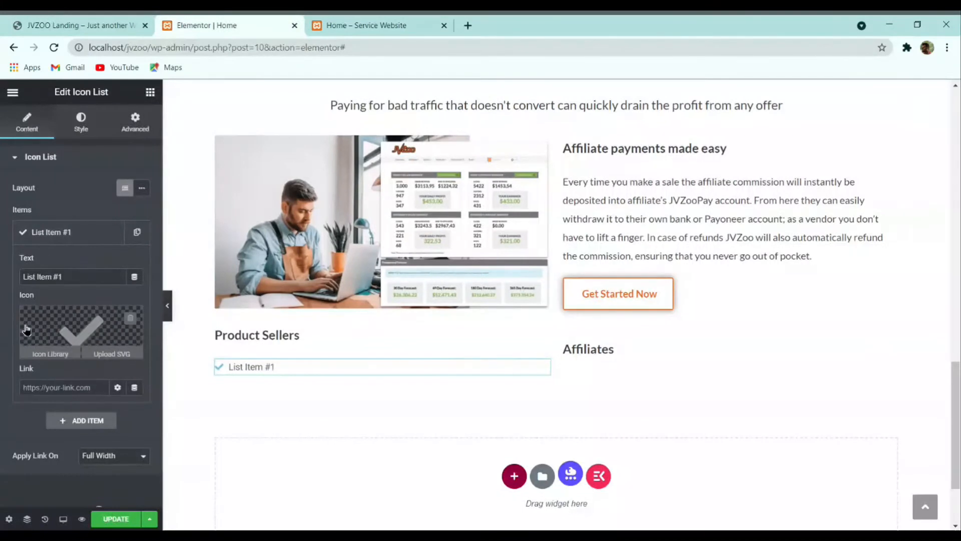
left_click(138, 328)
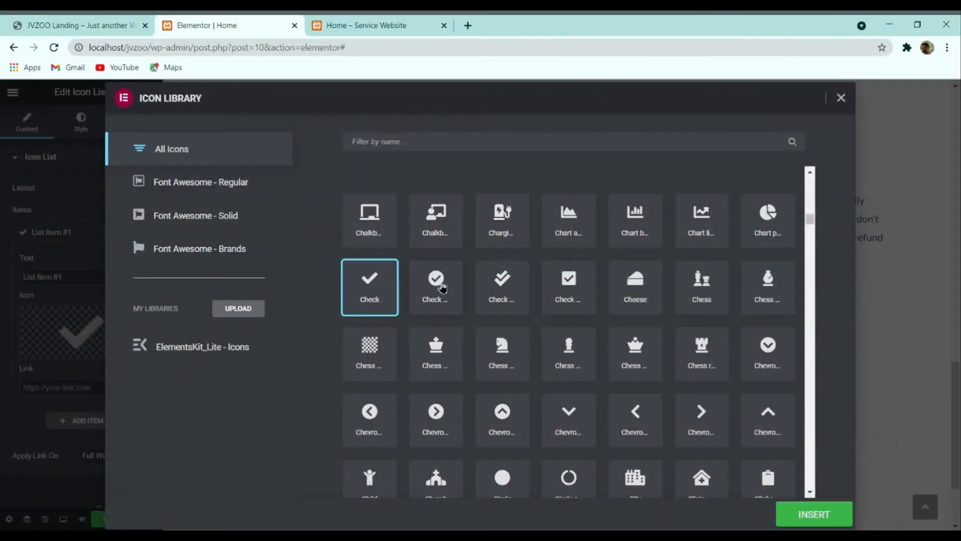
left_click(441, 286)
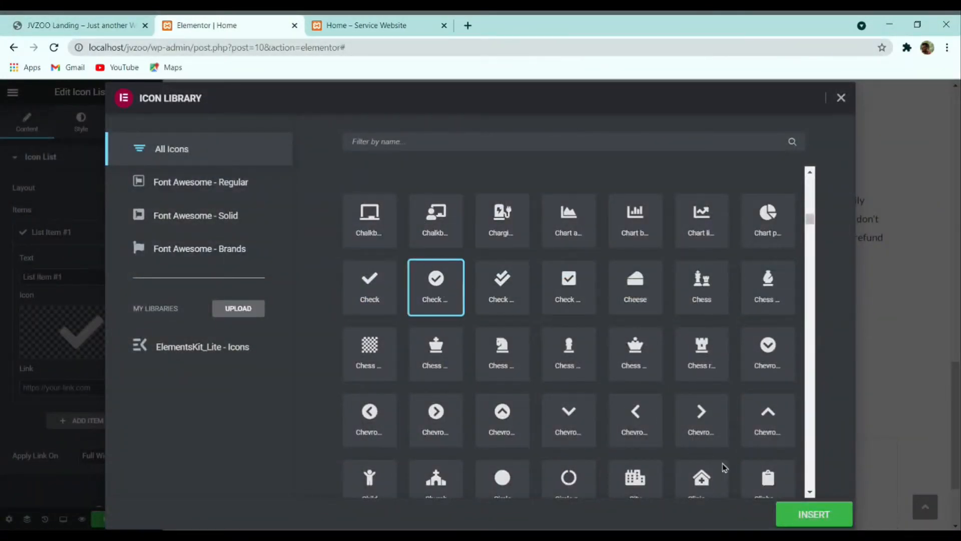
left_click(810, 512)
Step: Colour the list icons green #28A745
left_click(80, 123)
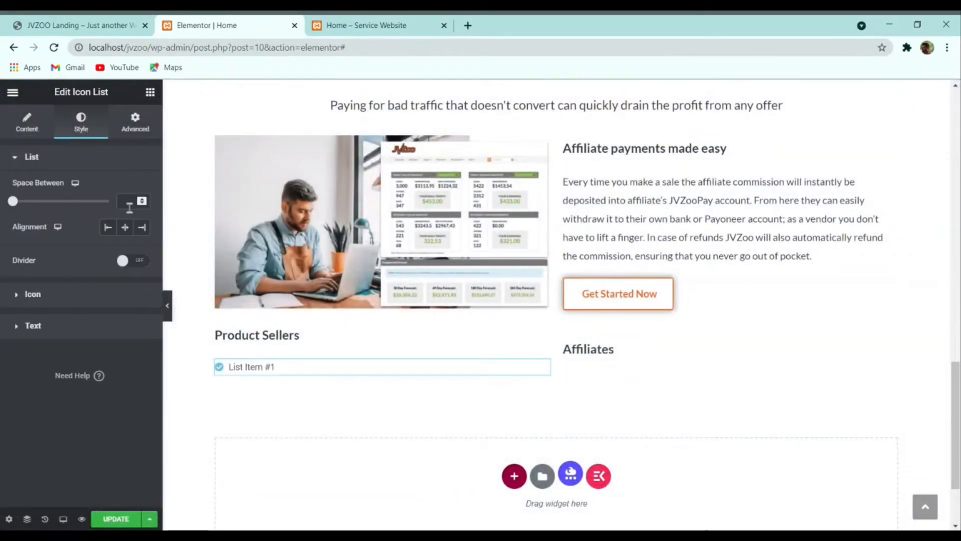
left_click(57, 296)
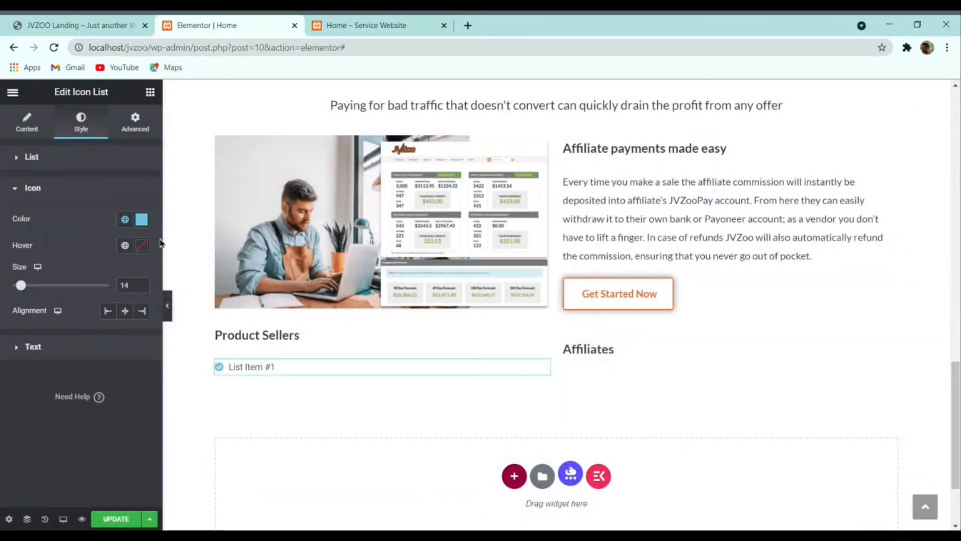
left_click(141, 220)
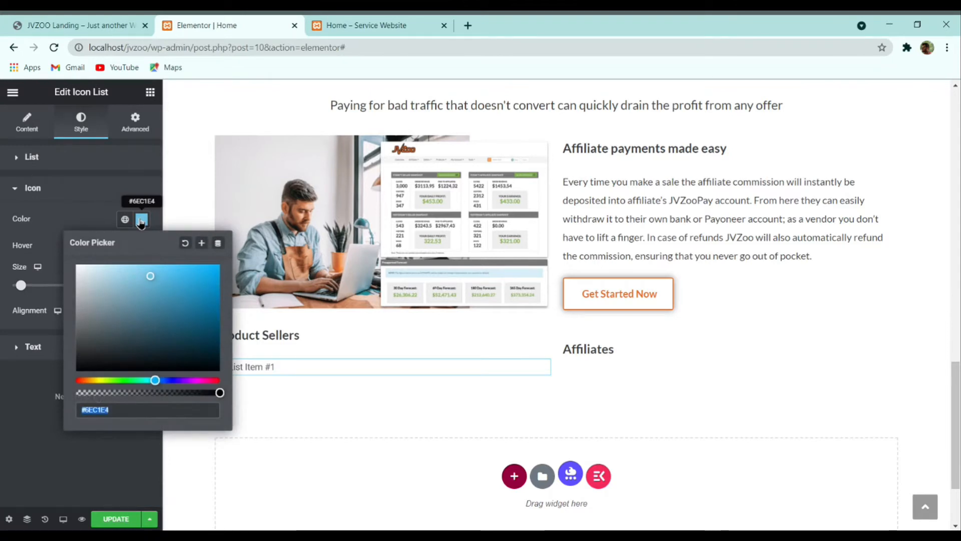
type("#28A745")
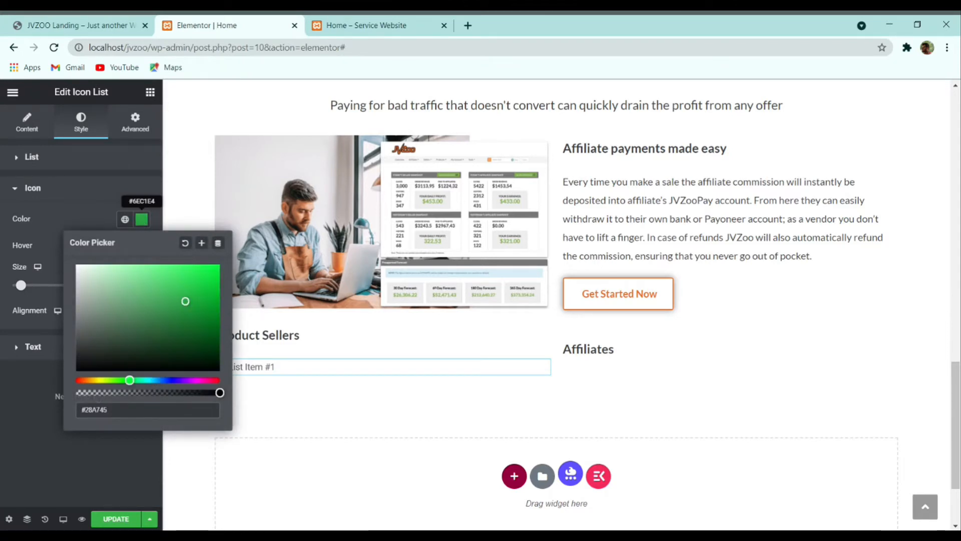
left_click(17, 413)
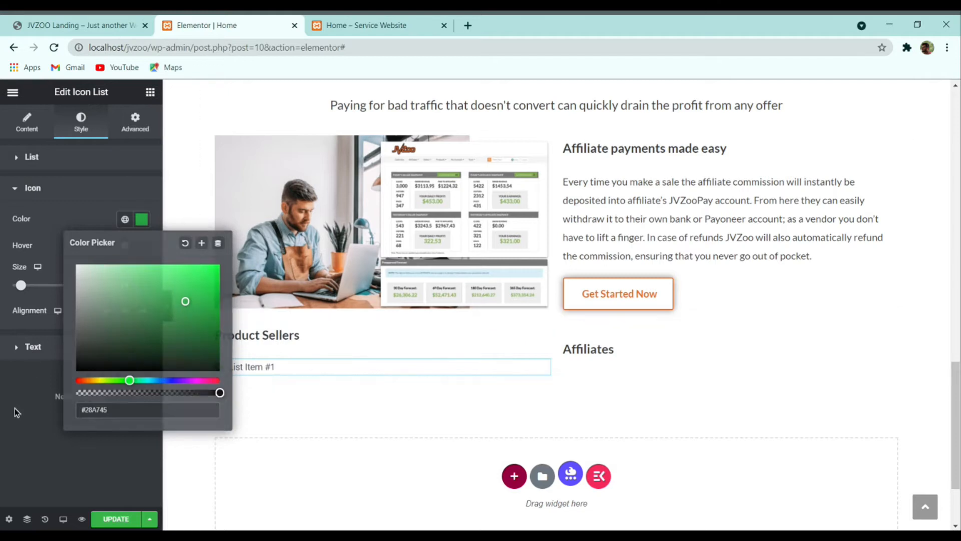
Step: Set the list text typography to Lato, size 16, line height 34
left_click(51, 354)
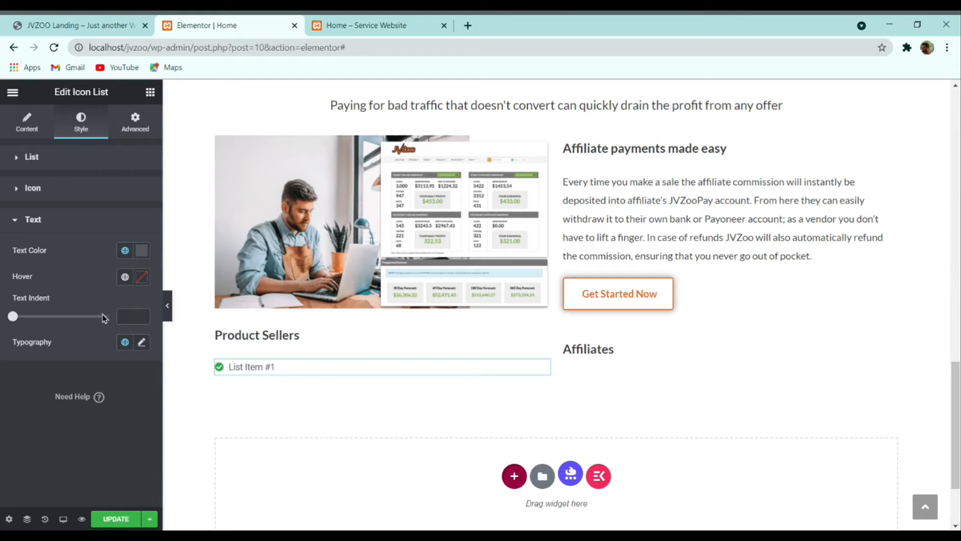
left_click(140, 343)
left_click(129, 402)
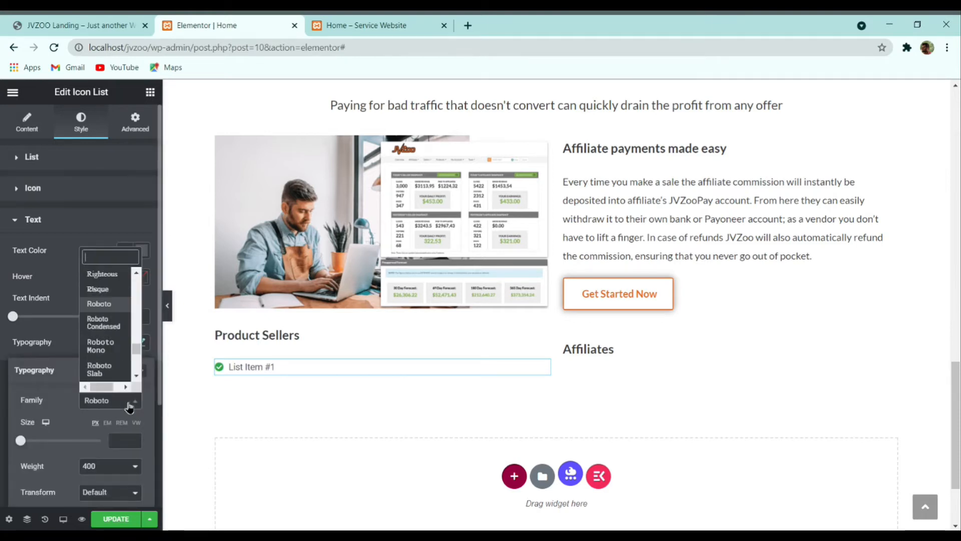
type("lato")
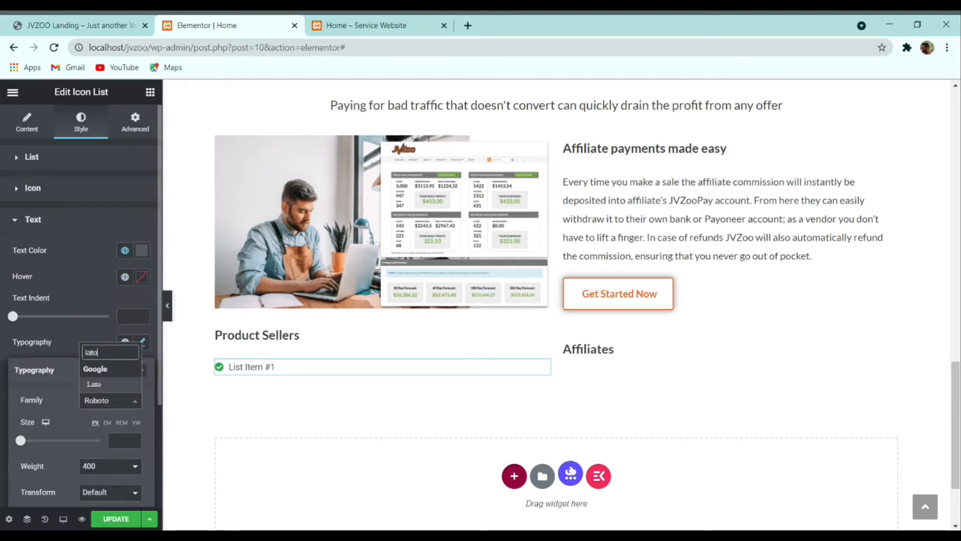
type("4")
key("BackSpace")
key("Return")
left_click(126, 441)
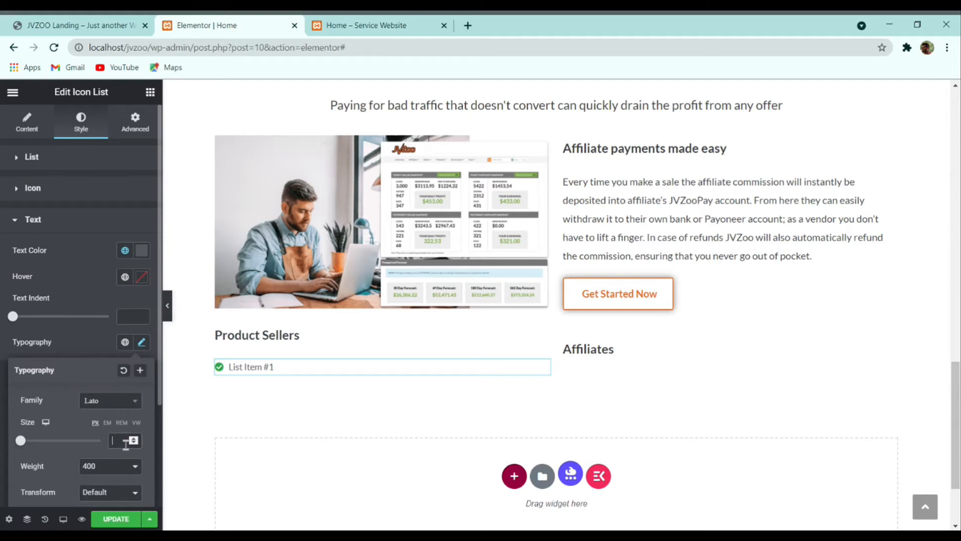
type("16")
scroll(104, 436, "down", 3)
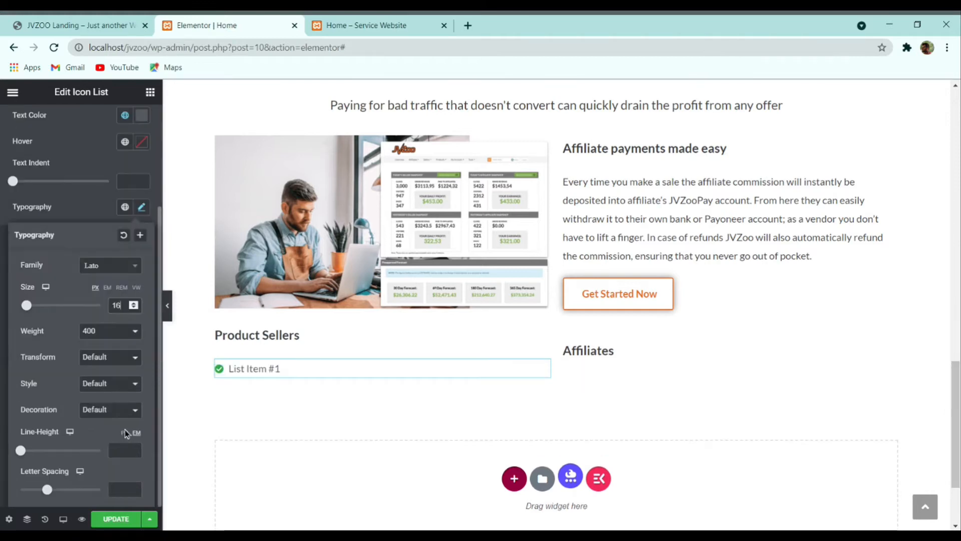
left_click(119, 450)
type("34")
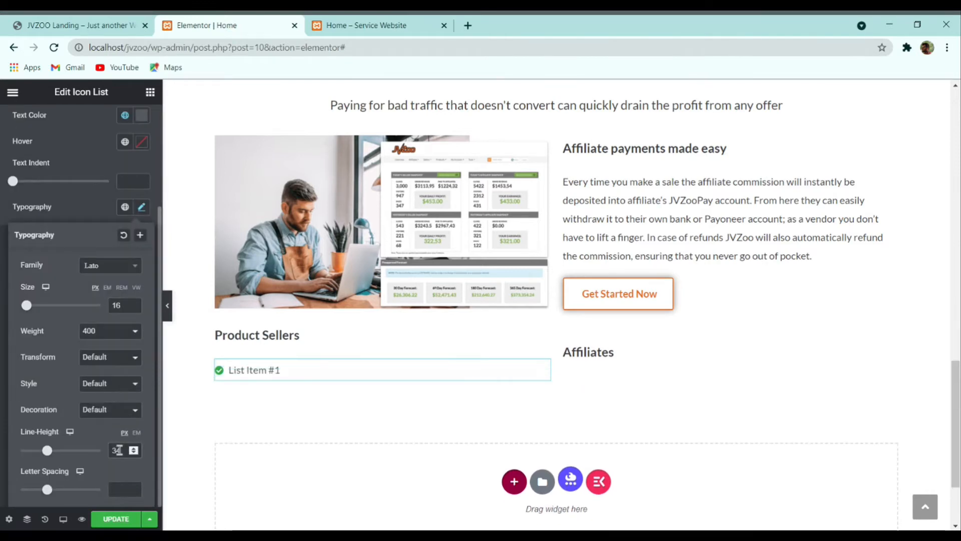
Step: Match the list text colour to the paragraph's dark grey #383C44
left_click(679, 217)
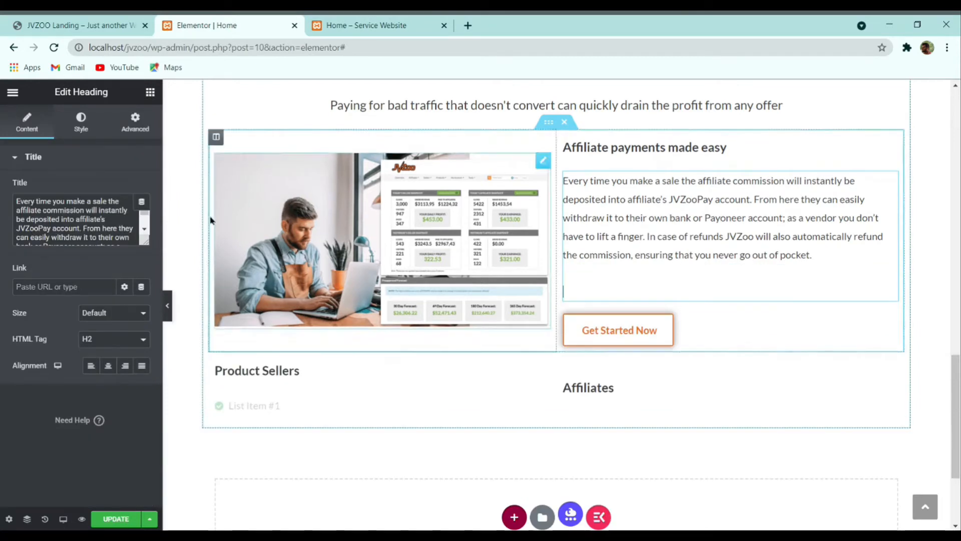
left_click(80, 123)
left_click(142, 191)
key("ctrl+c")
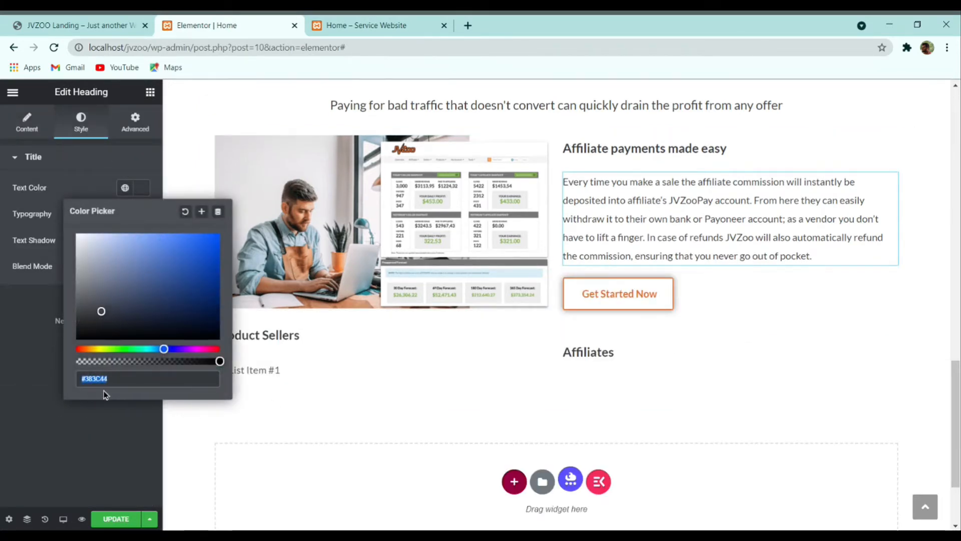
left_click(267, 370)
left_click(79, 326)
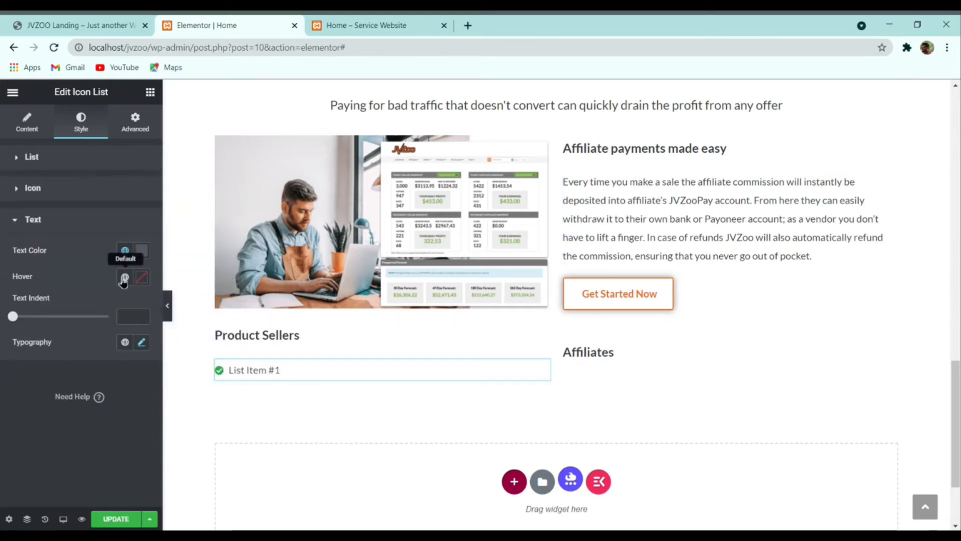
left_click(143, 252)
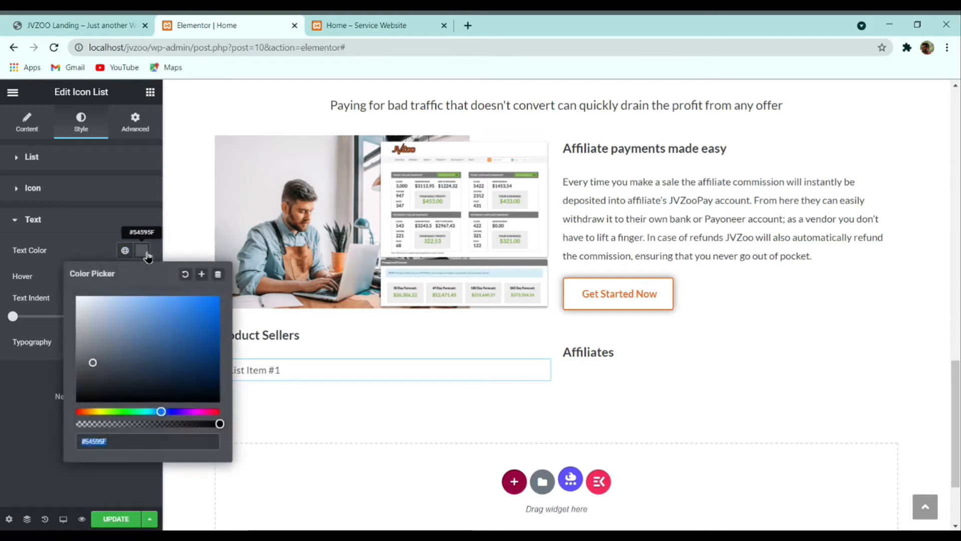
key("ctrl+v")
left_click(12, 406)
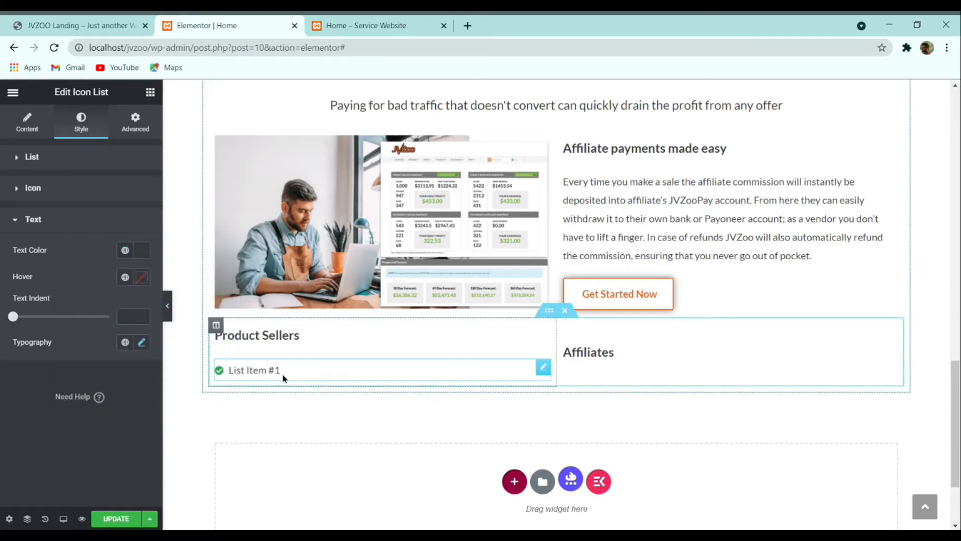
left_click(43, 123)
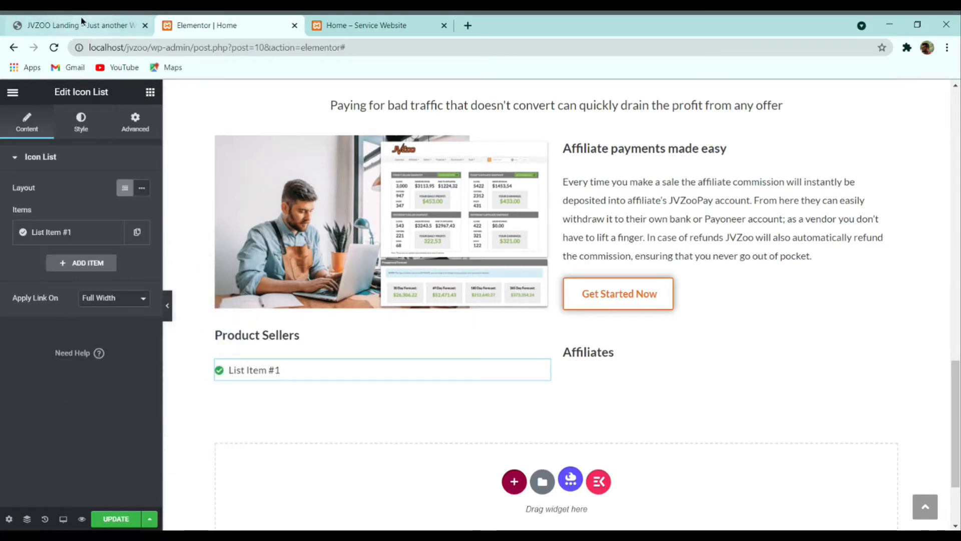
Step: Paste the 'No setup' bullet from the live page into the first list item
left_click(94, 22)
left_click_drag(318, 358, 225, 356)
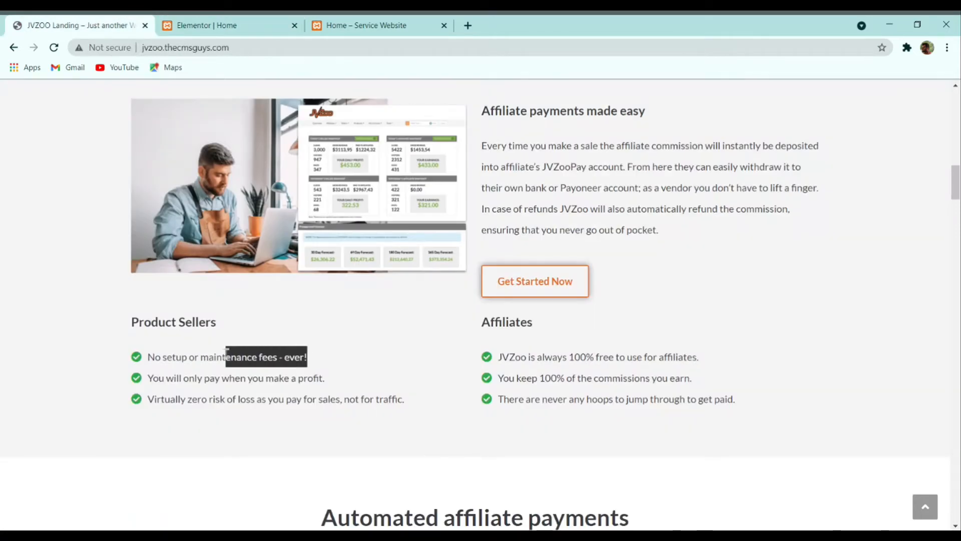
triple_click(219, 353)
key("ctrl+c")
left_click(238, 23)
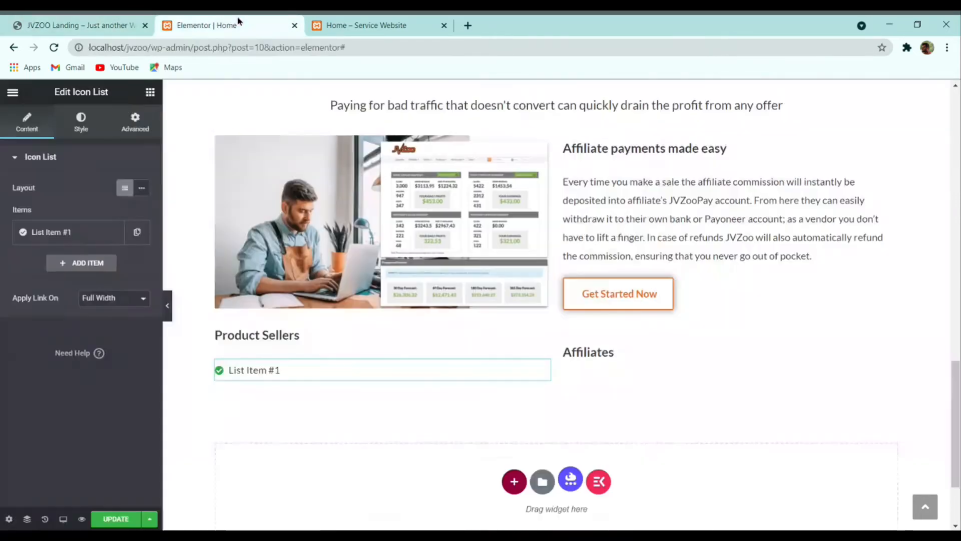
left_click(84, 233)
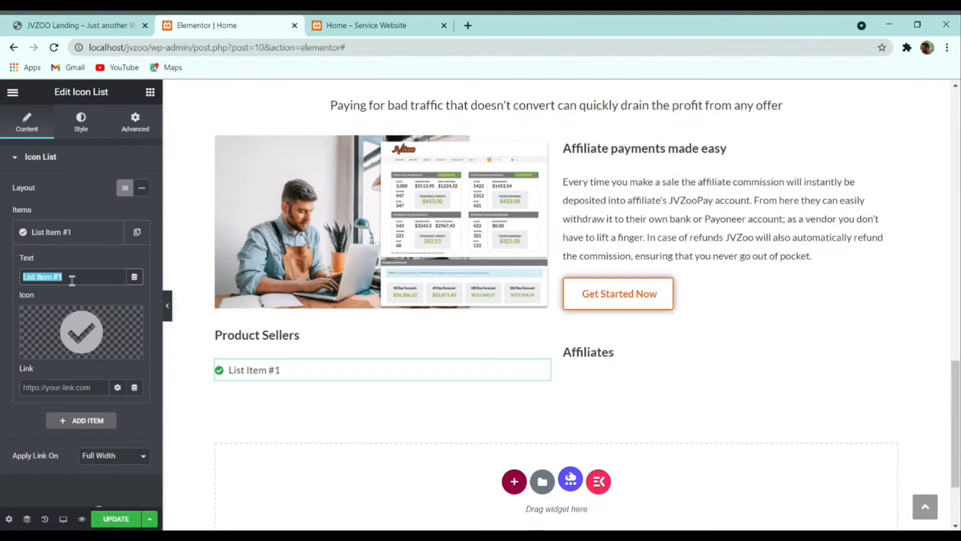
key("ctrl+v")
left_click(80, 235)
Step: Duplicate the item twice and paste the 'You will only pay' bullet into the second
left_click(137, 231)
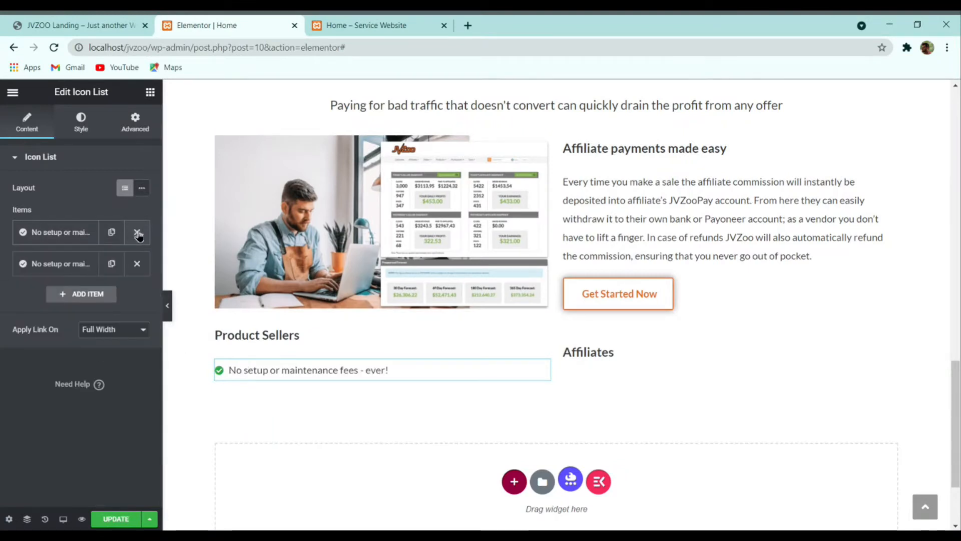
left_click(111, 265)
left_click(99, 22)
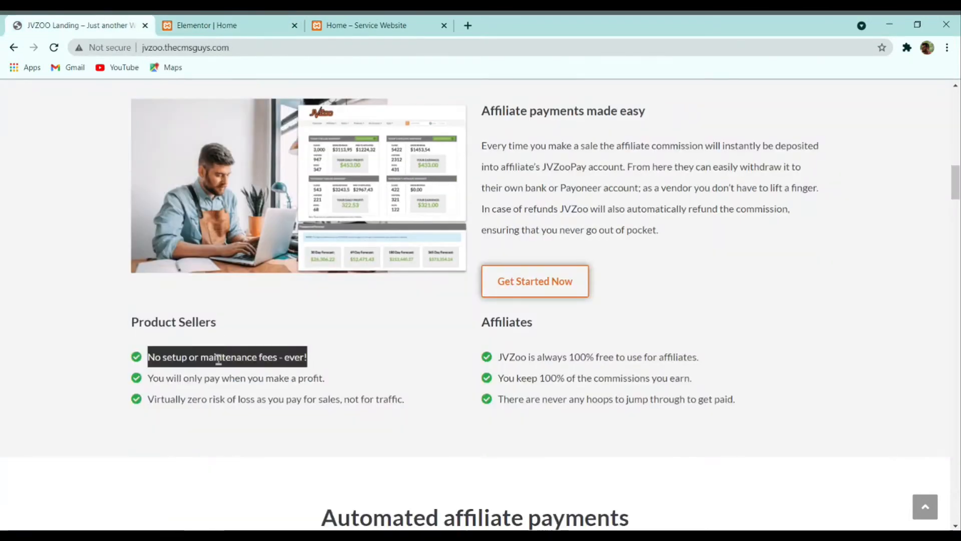
triple_click(215, 378)
key("ctrl+c")
left_click(225, 25)
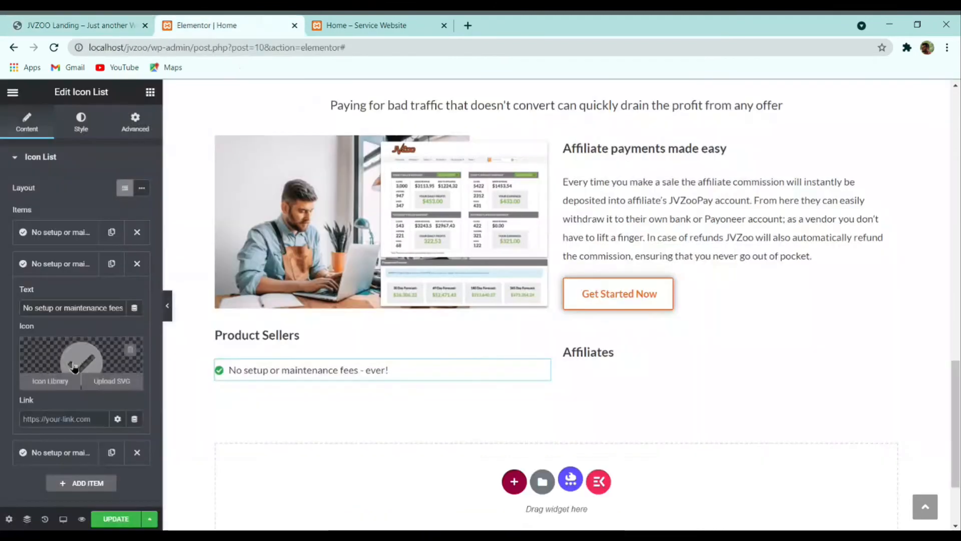
triple_click(75, 307)
key("ctrl+v")
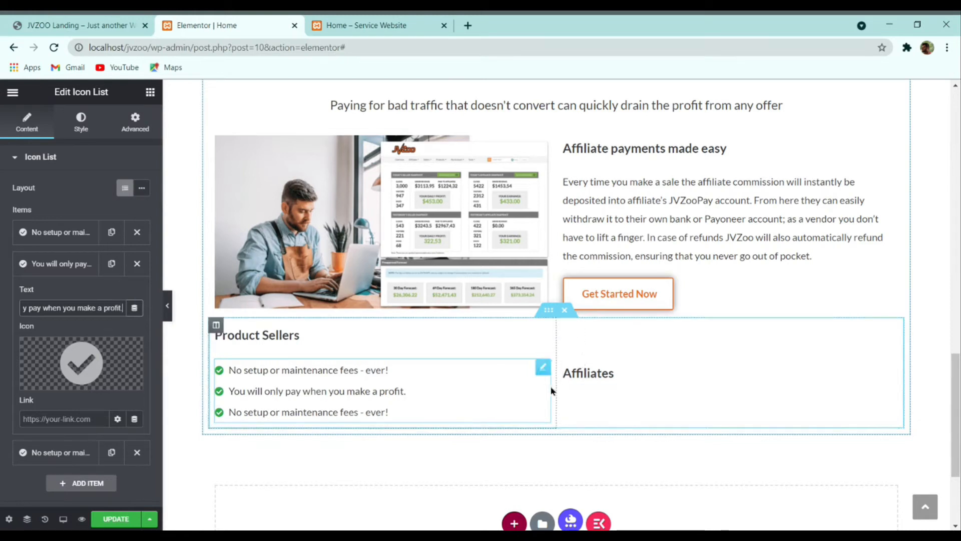
Step: Copy the icon list into the Affiliates column and preview the page
right_click(435, 385)
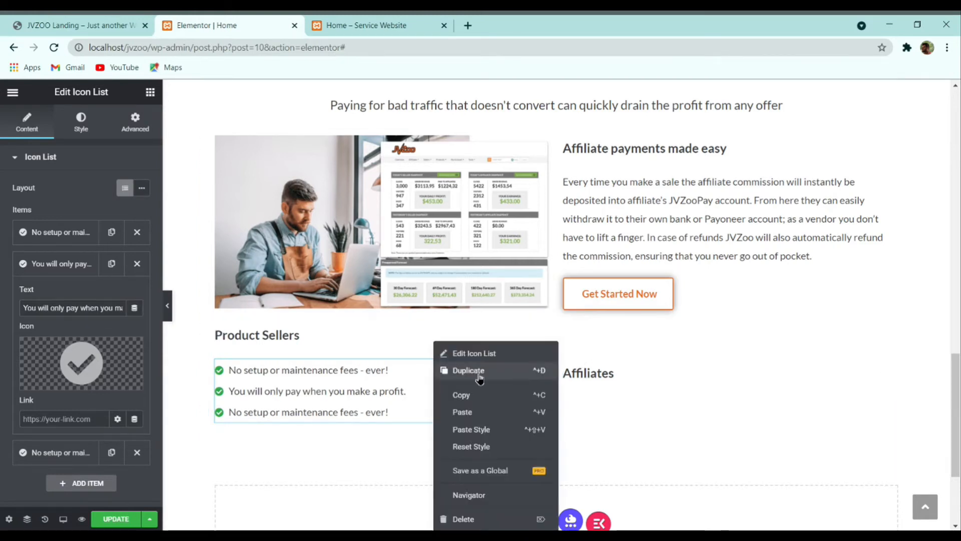
left_click(473, 396)
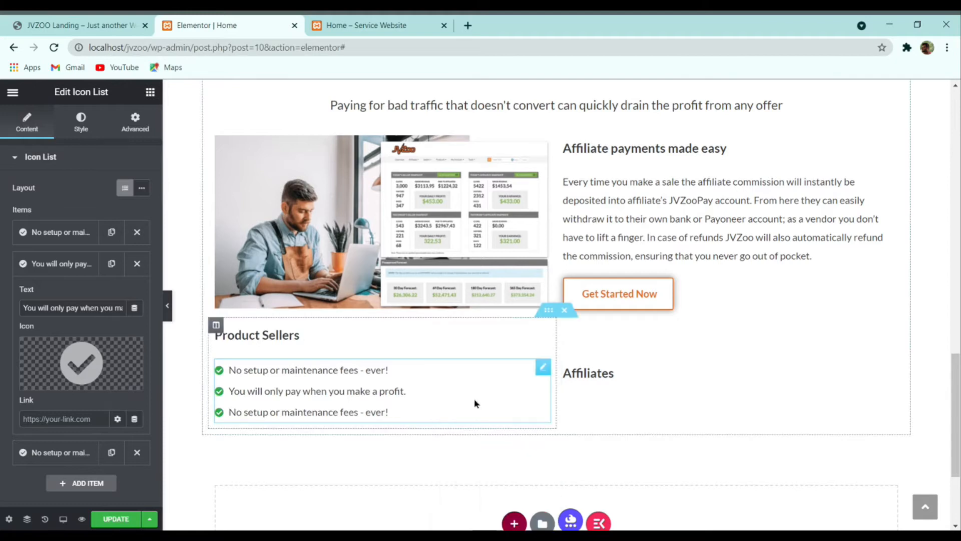
right_click(589, 395)
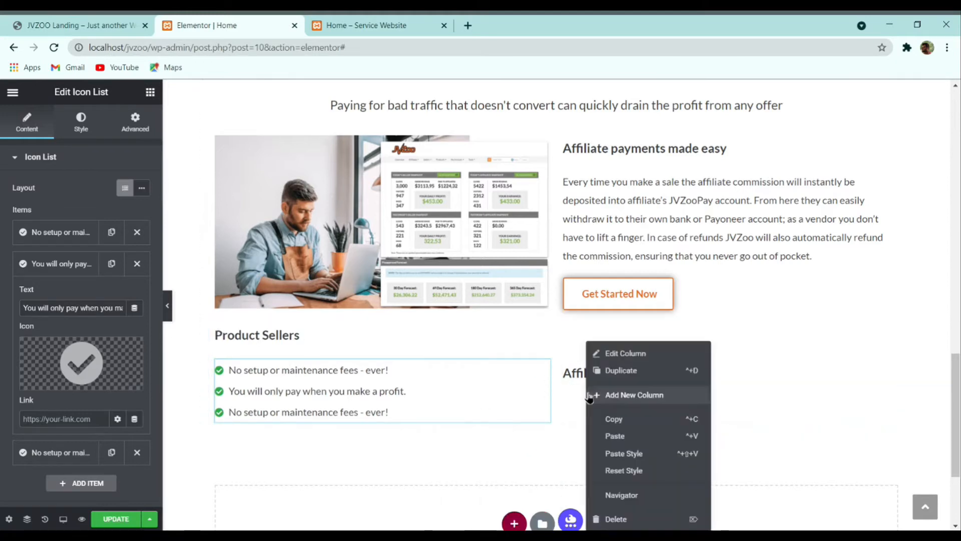
left_click(623, 440)
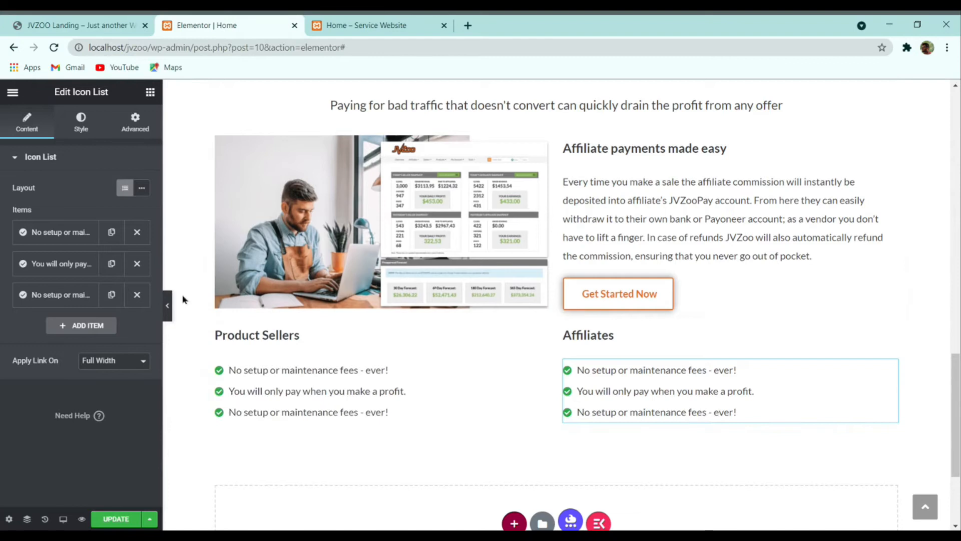
left_click(167, 305)
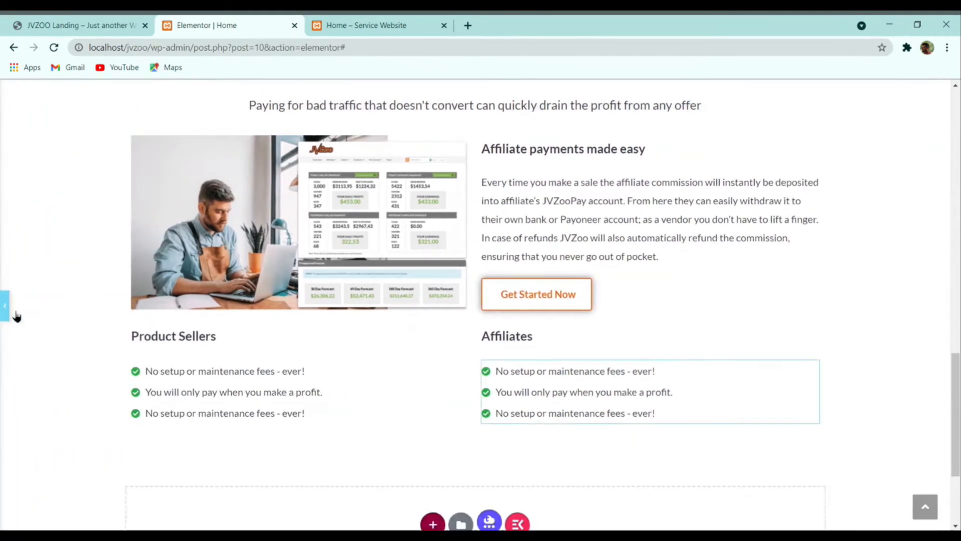
left_click(15, 314)
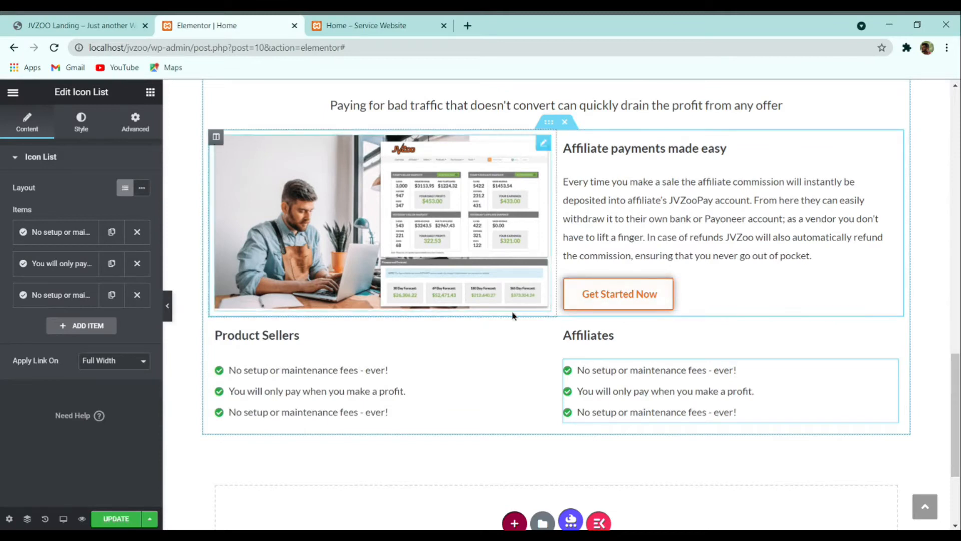
scroll(512, 315, "up", 3)
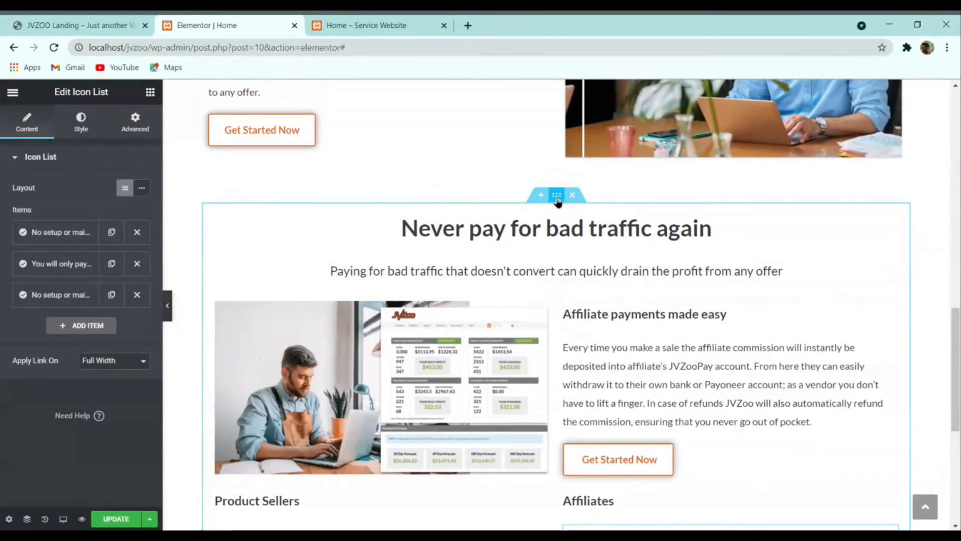
Step: Give the section unlinked em padding of 4 on top and bottom
left_click(557, 196)
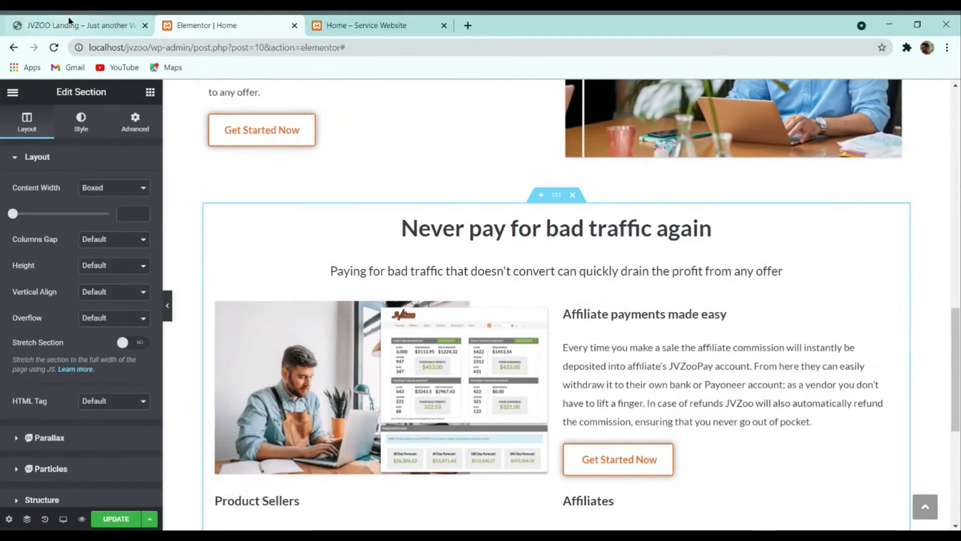
left_click(134, 122)
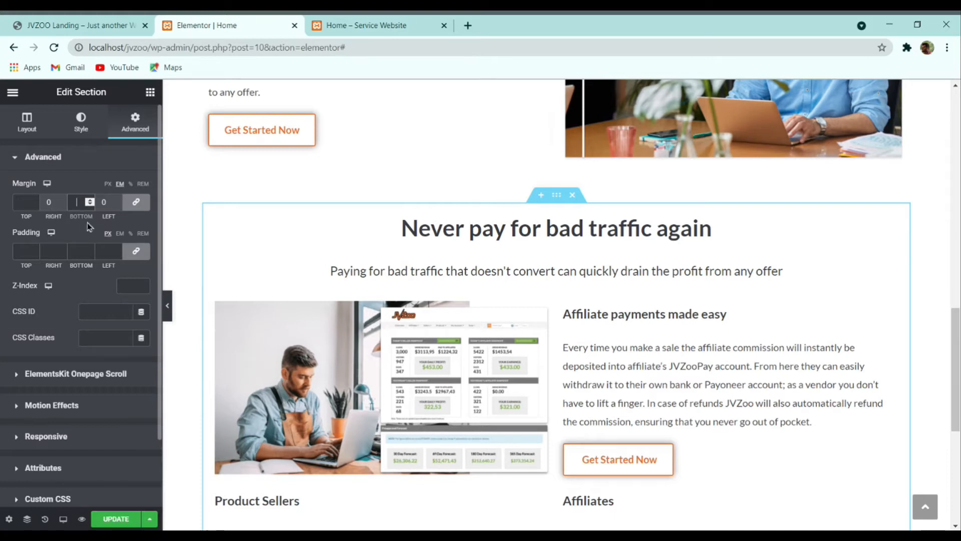
left_click(84, 160)
left_click(85, 155)
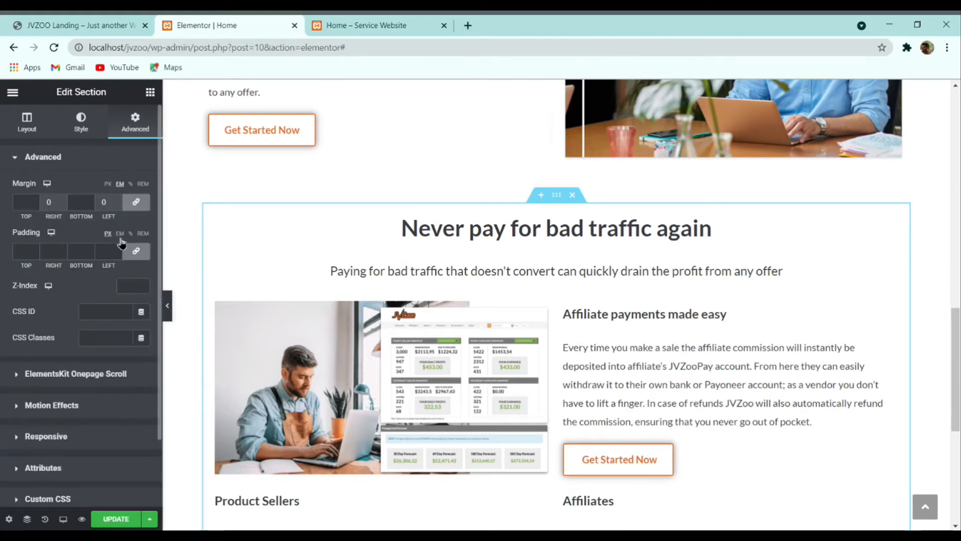
left_click(119, 233)
left_click(136, 250)
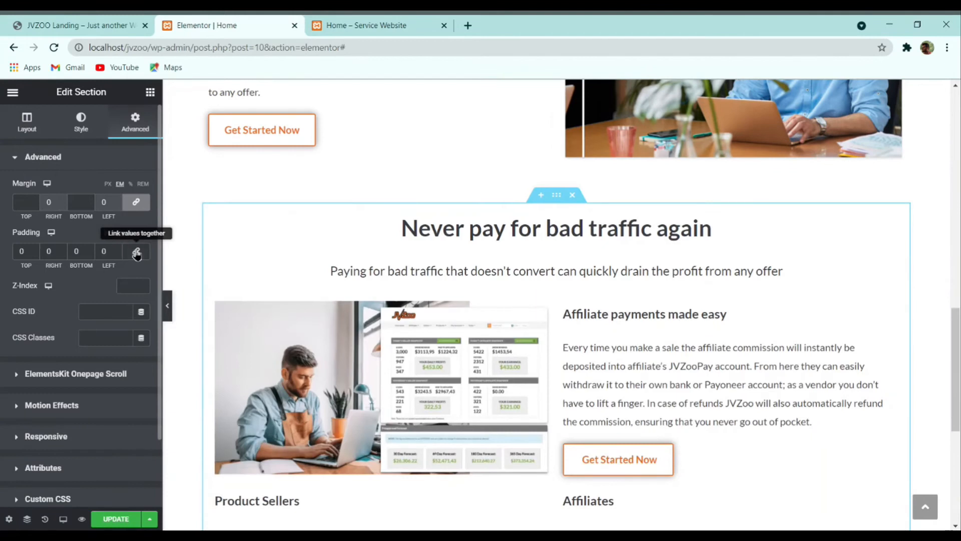
left_click(36, 249)
left_click(36, 249)
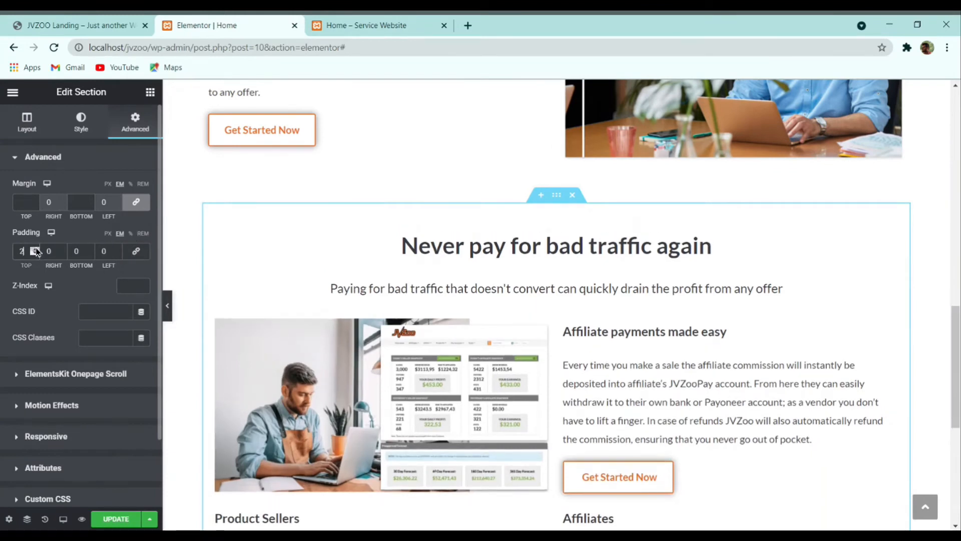
left_click(36, 249)
left_click(36, 249)
left_click(90, 249)
left_click(90, 248)
left_click(88, 26)
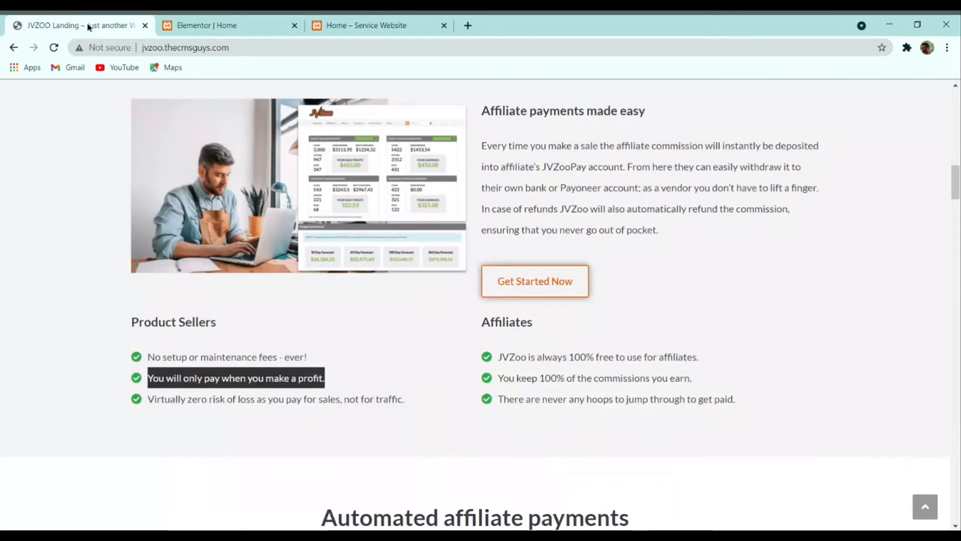
left_click(213, 25)
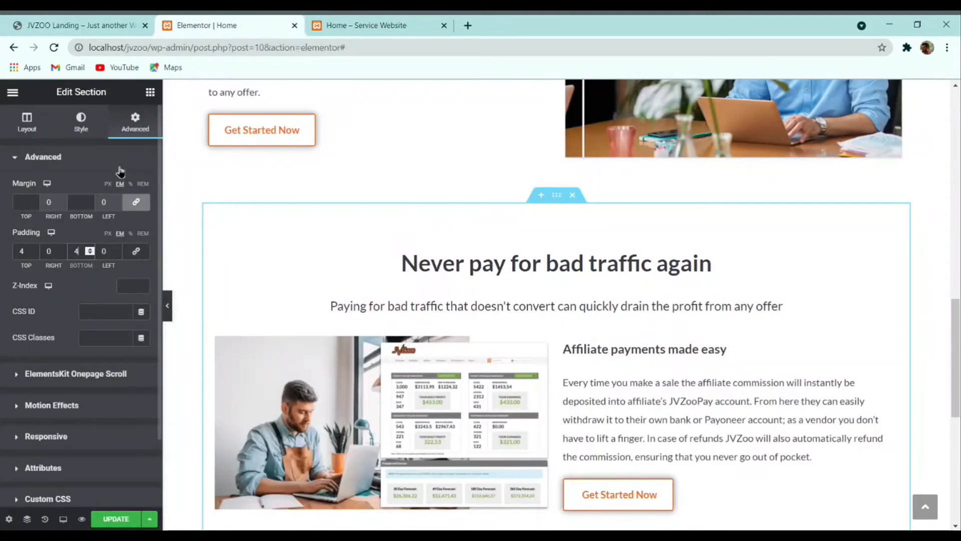
Step: Set the section's background colour to #f5f5f5 and preview the grey result
left_click(80, 123)
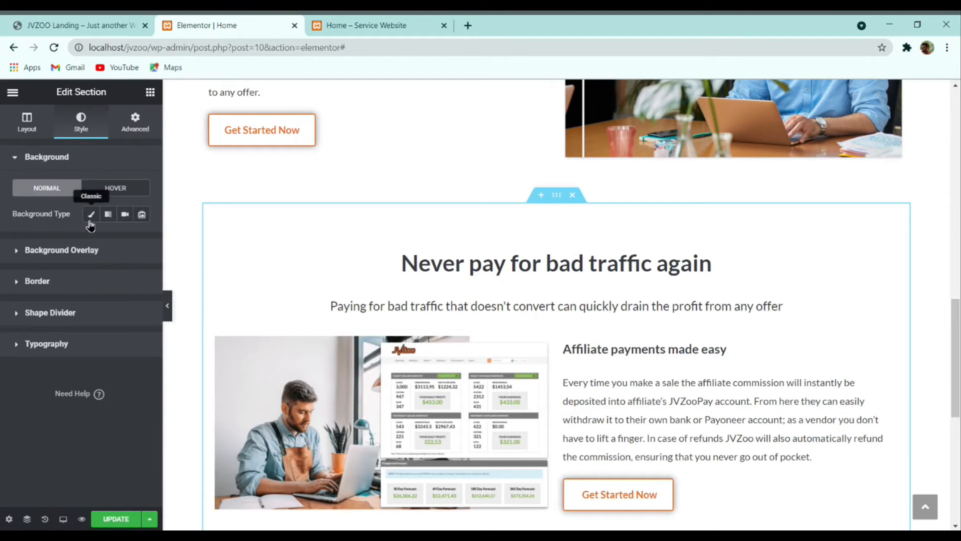
left_click(143, 247)
type("f")
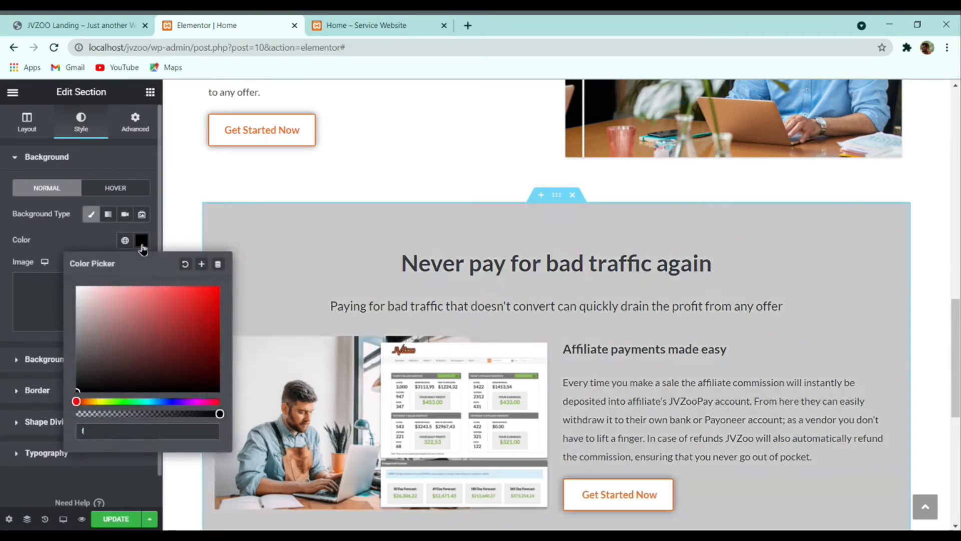
type("5f5f5")
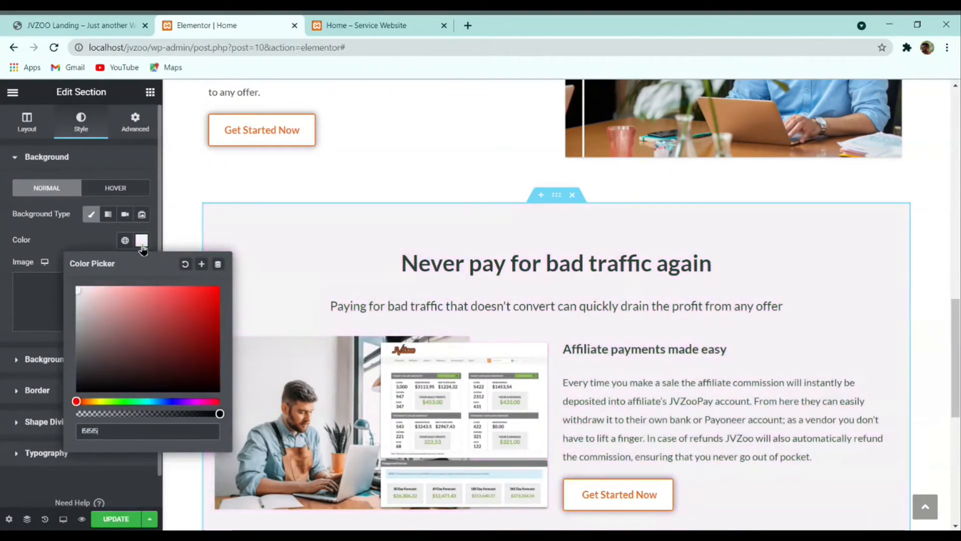
left_click(49, 250)
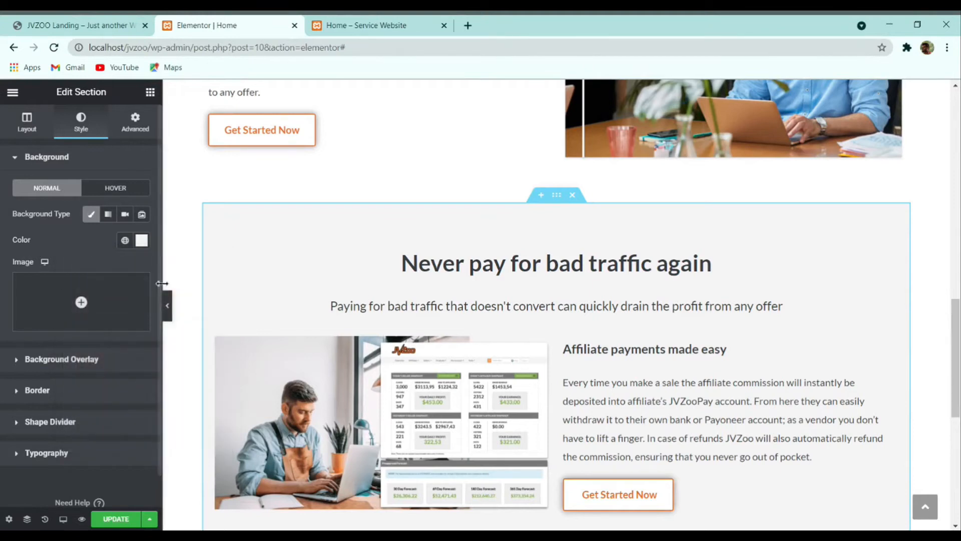
left_click(168, 306)
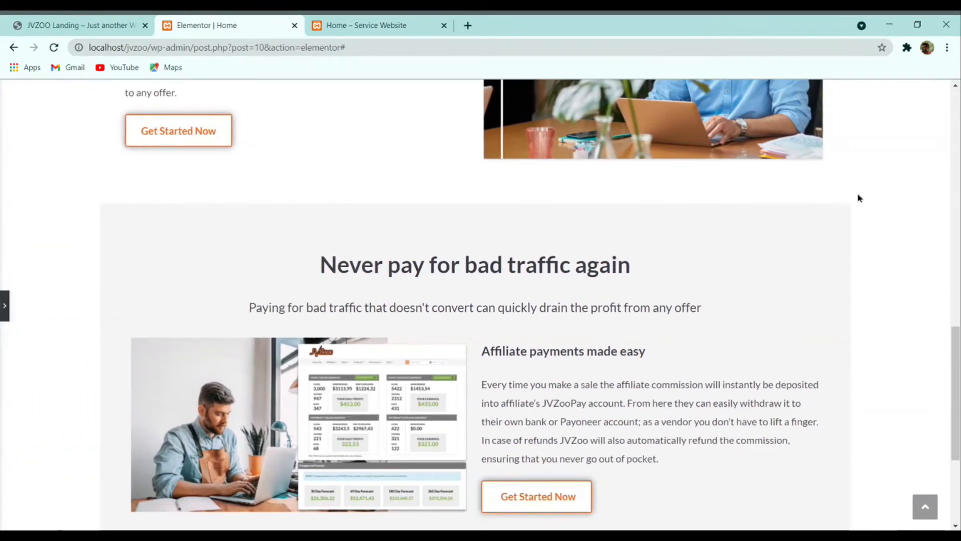
left_click(3, 307)
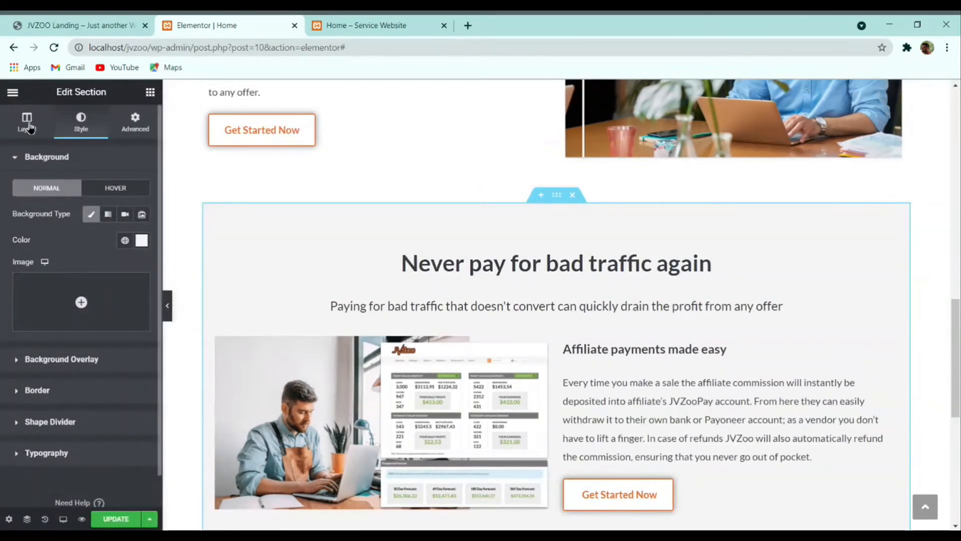
Step: Stretch the section to full page width and preview it
left_click(28, 127)
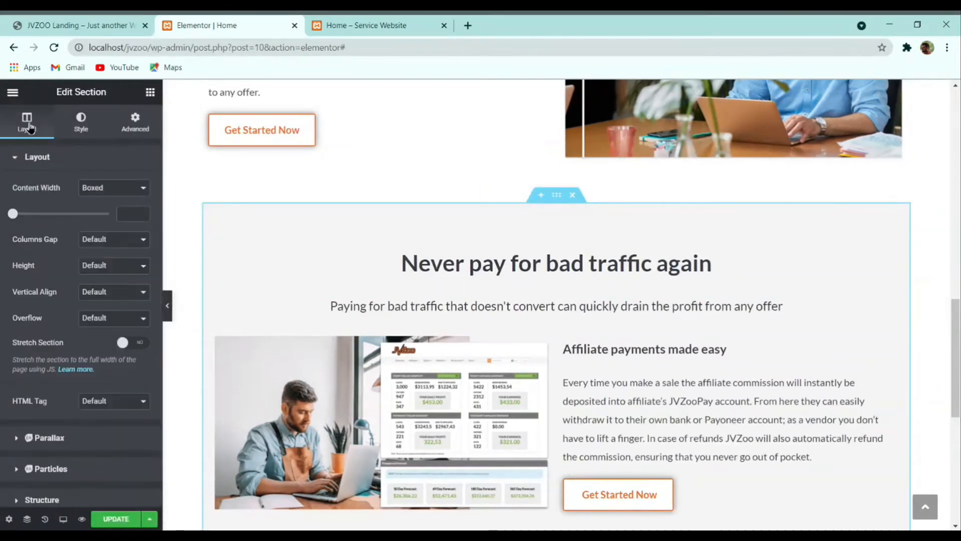
left_click(131, 342)
left_click(169, 306)
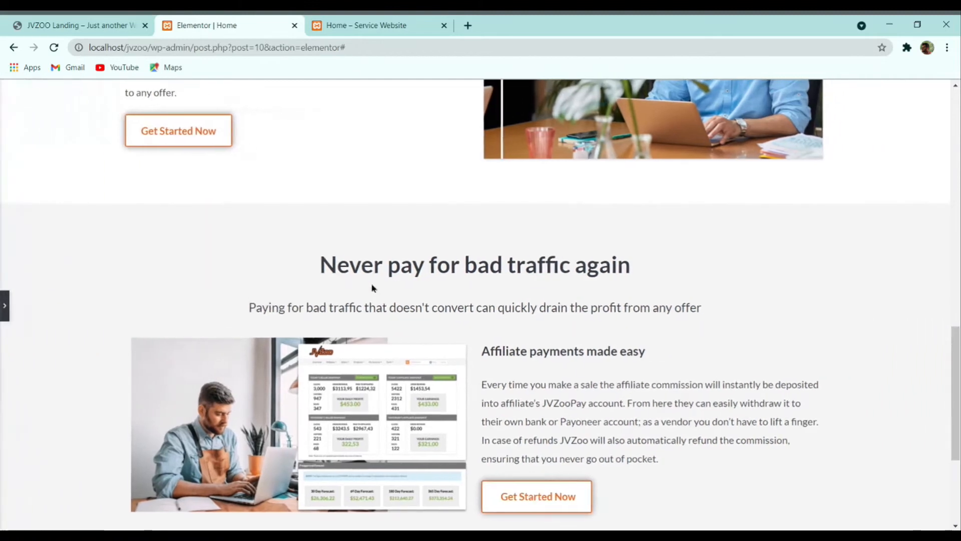
scroll(371, 288, "down", 4)
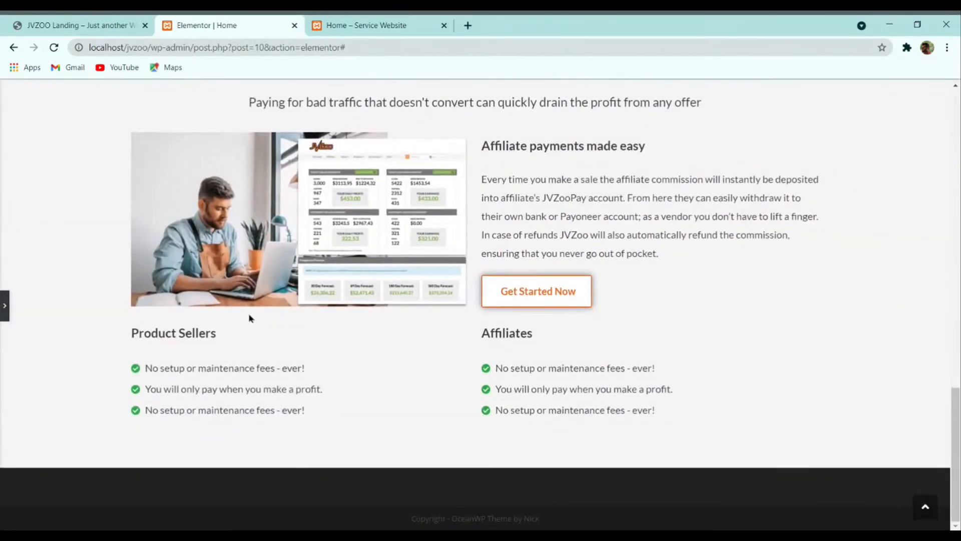
scroll(248, 318, "up", 3)
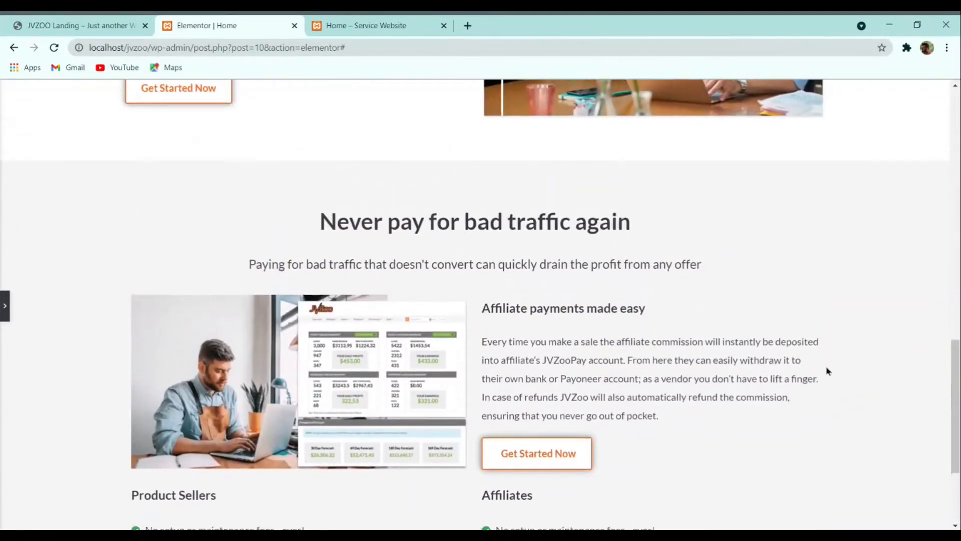
scroll(826, 371, "down", 3)
Step: Compare against the live landing page, then reopen the Edit Section panel
left_click(75, 25)
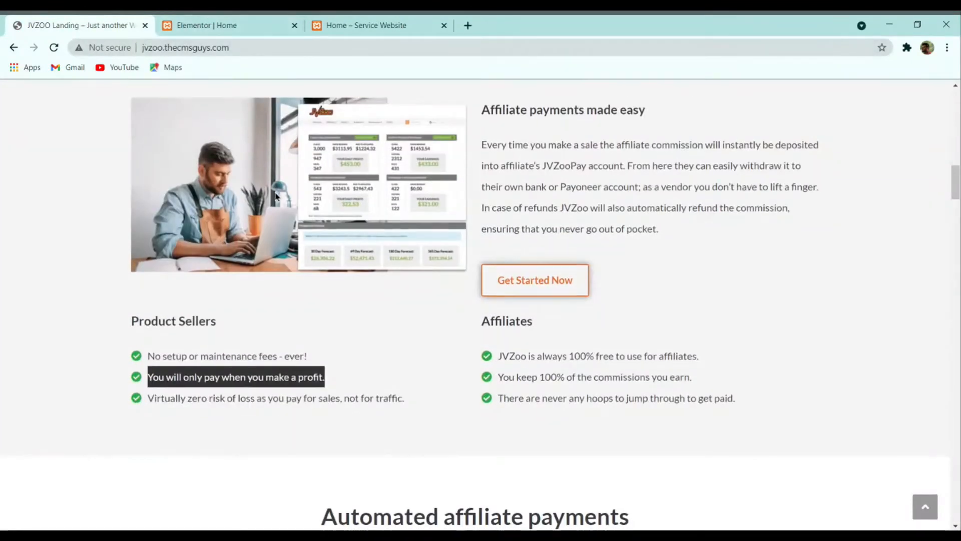
scroll(275, 197, "down", 12)
scroll(275, 254, "up", 5)
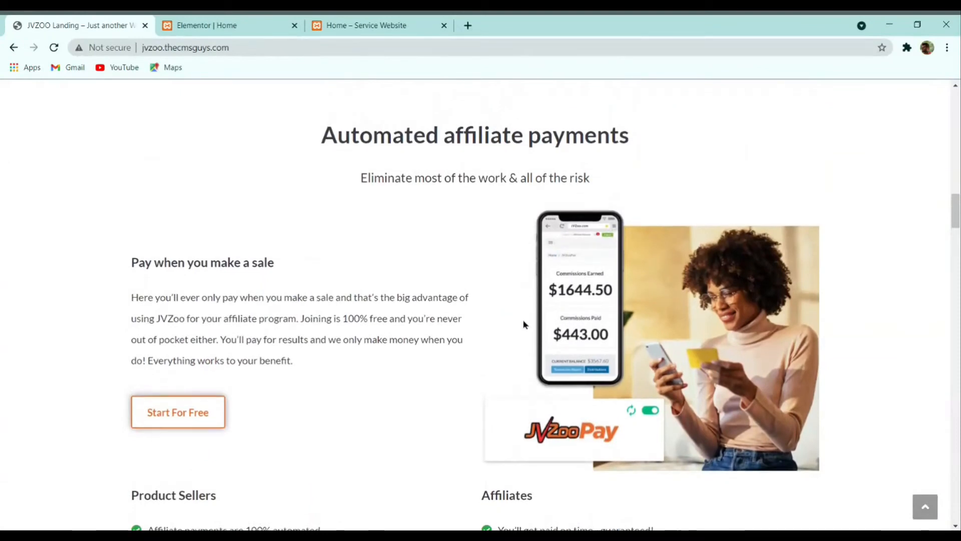
scroll(500, 310, "up", 6)
scroll(459, 296, "up", 4)
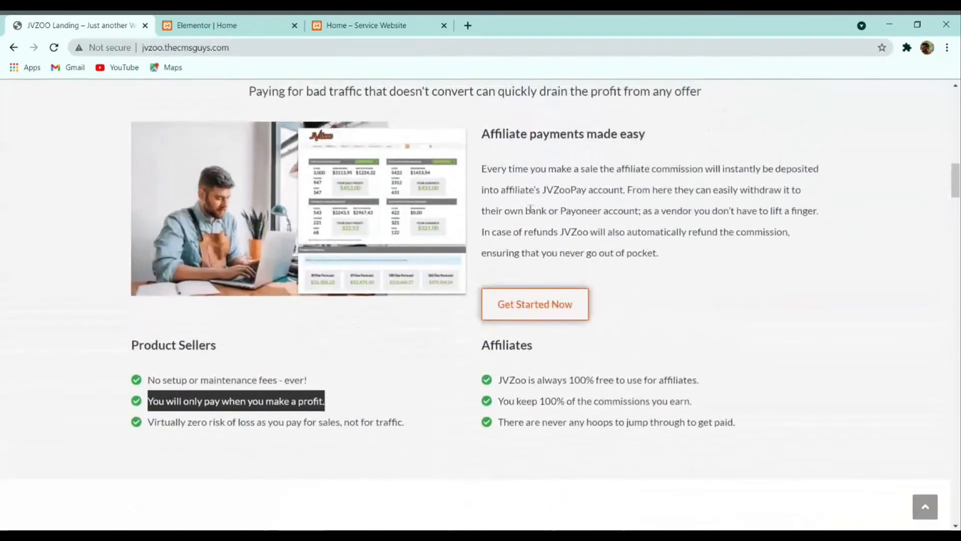
left_click(225, 22)
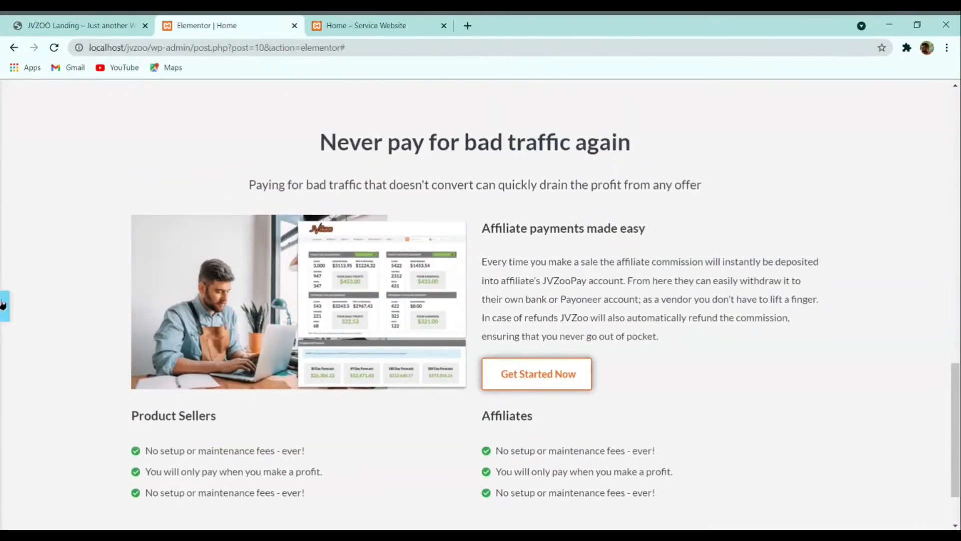
left_click(5, 306)
scroll(521, 205, "up", 2)
Step: Duplicate the 'Never pay for bad traffic again' section
right_click(556, 159)
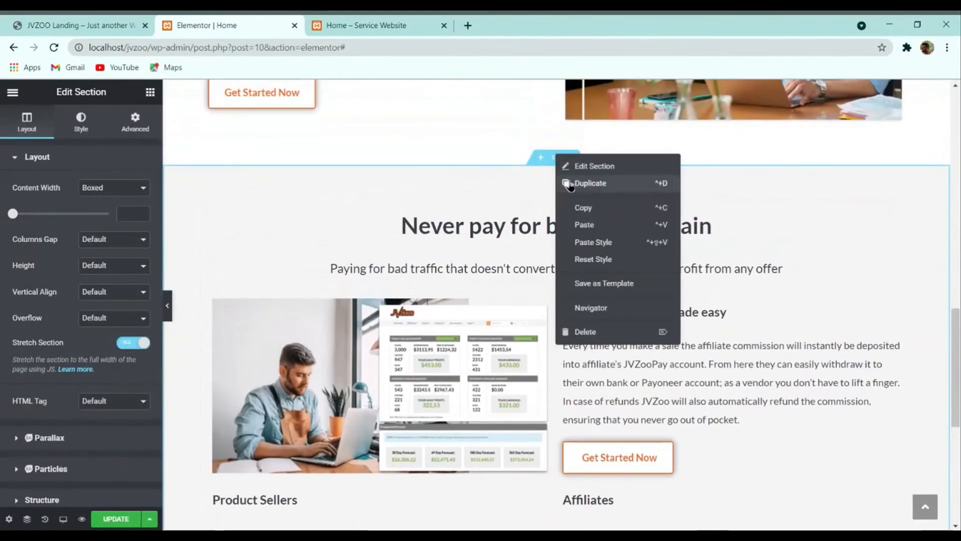
left_click(583, 193)
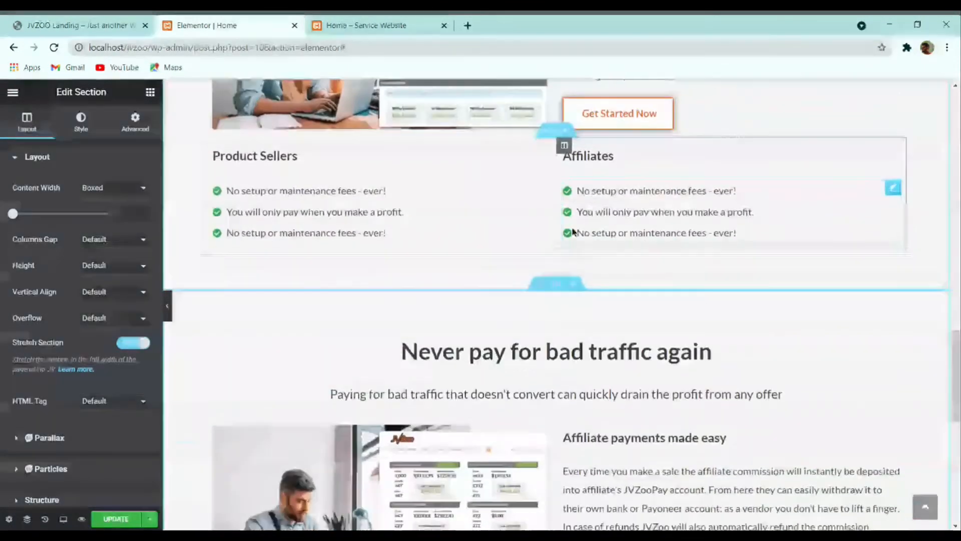
left_click(81, 123)
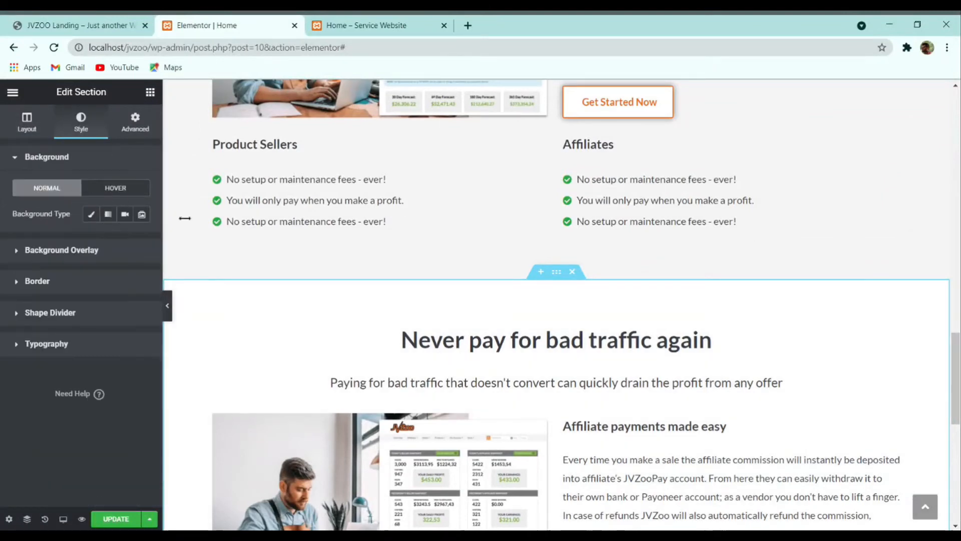
scroll(505, 265, "down", 2)
left_click(75, 25)
scroll(481, 190, "down", 8)
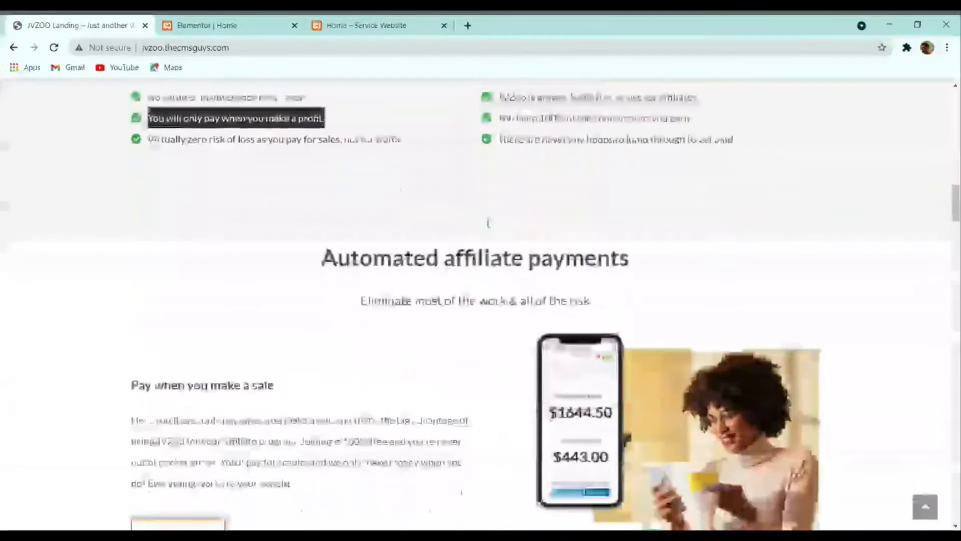
left_click(297, 22)
Step: Retitle the copy 'Automated affiliate payments' with subtitle 'Eliminate most of the work & all of the risk'
left_click(505, 267)
triple_click(78, 195)
key("ctrl+v")
left_click(49, 21)
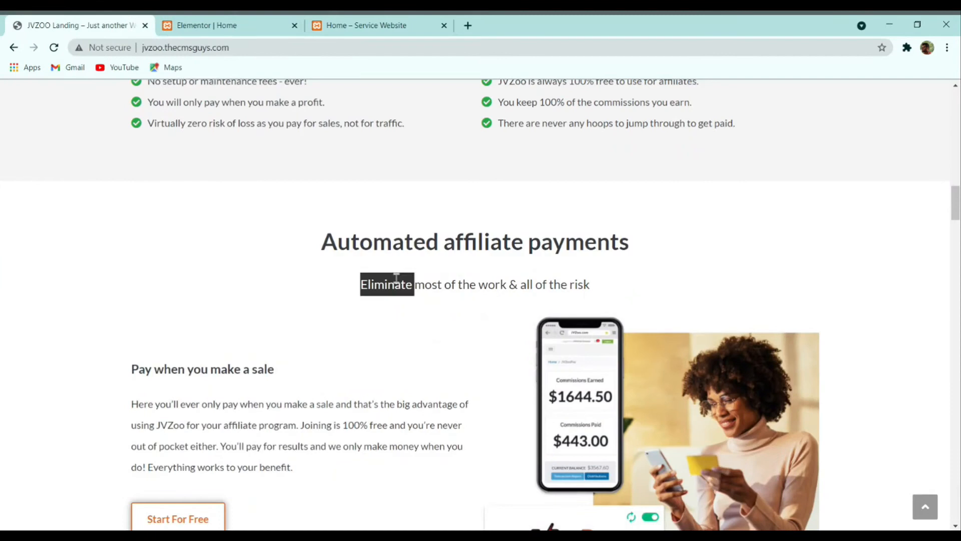
left_click(304, 26)
left_click(556, 311)
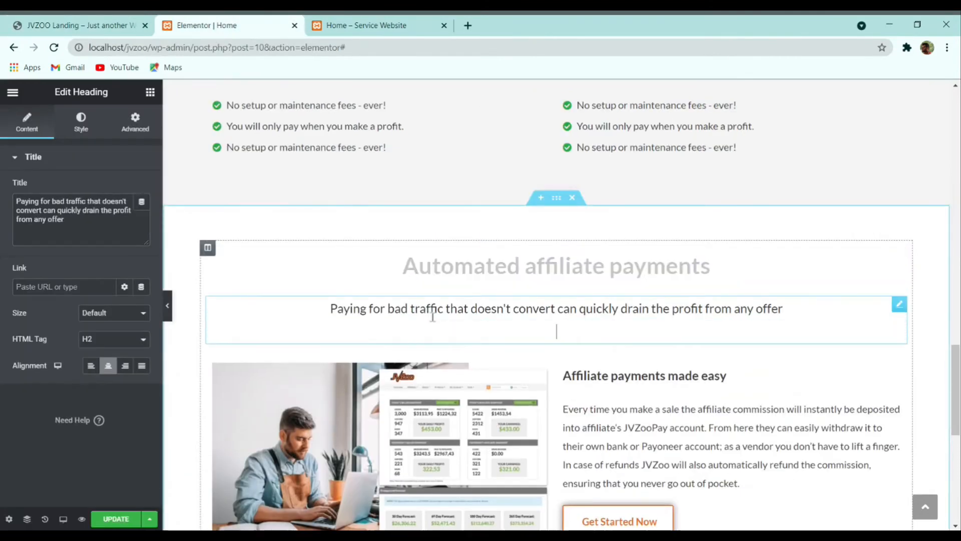
key("ctrl+a")
key("ctrl+v")
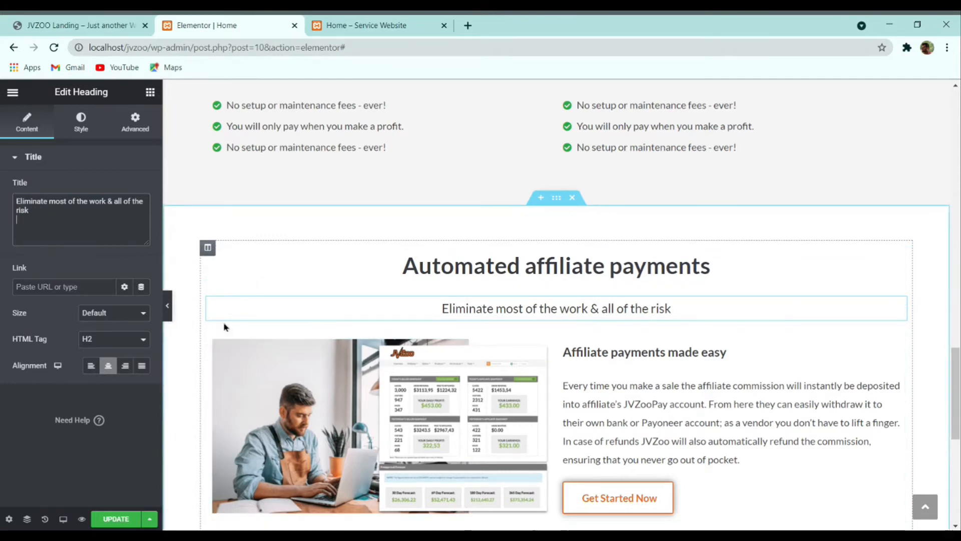
left_click(90, 21)
scroll(478, 342, "down", 2)
Step: Drag the image column to the right side of the new section
scroll(400, 315, "up", 7)
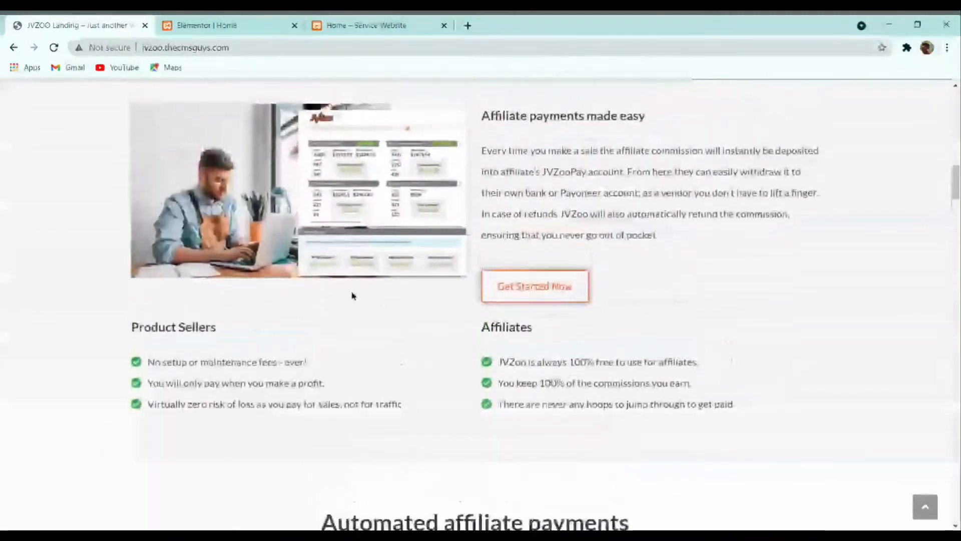
scroll(357, 253, "up", 2)
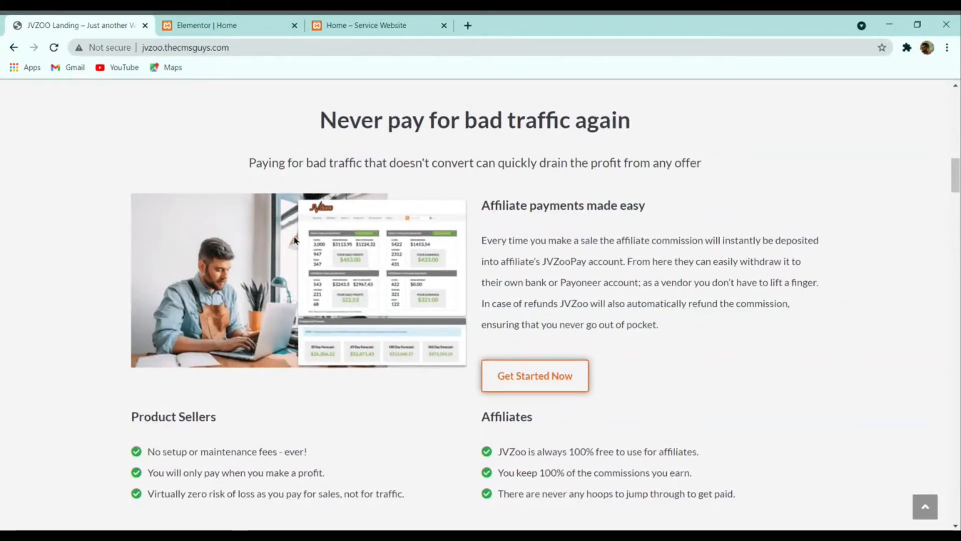
scroll(365, 263, "down", 4)
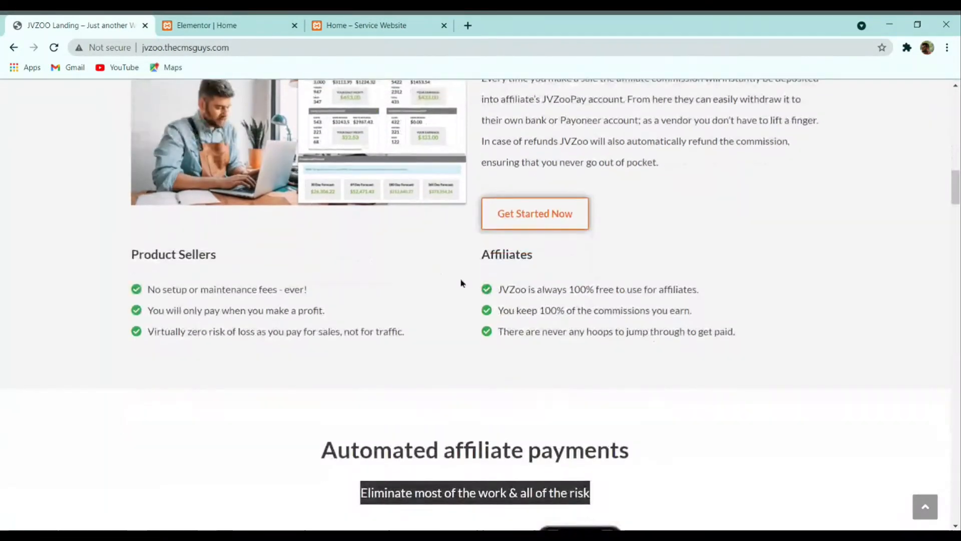
scroll(500, 310, "down", 2)
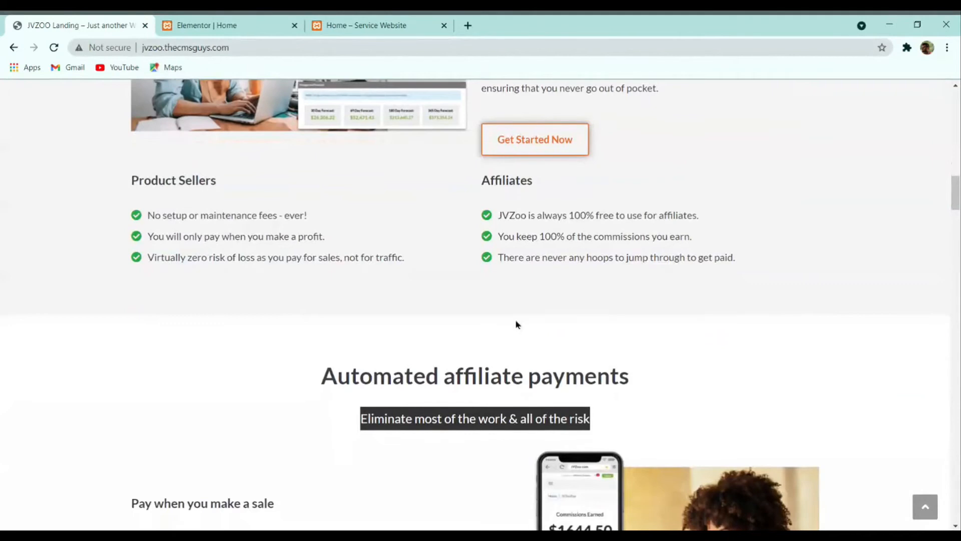
scroll(326, 180, "down", 2)
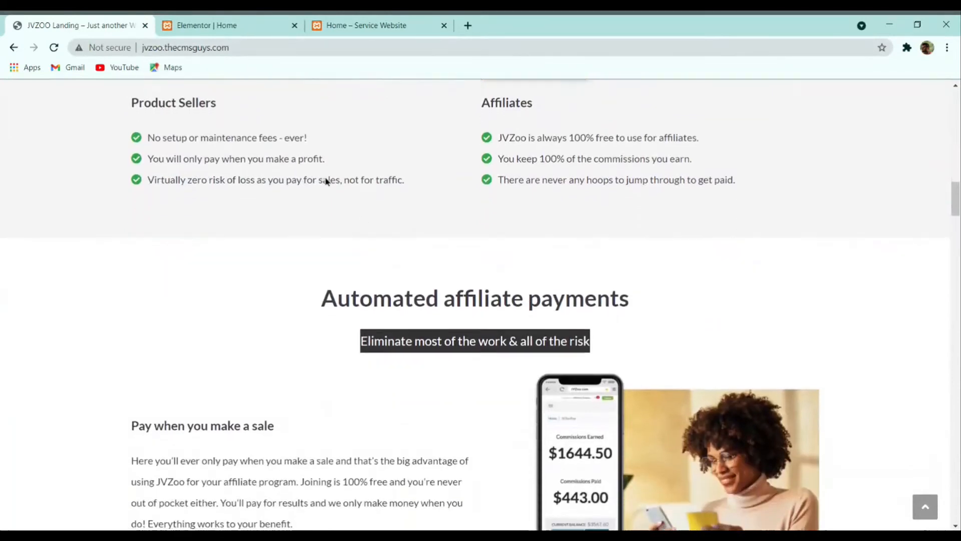
scroll(236, 133, "down", 4)
left_click(214, 22)
scroll(524, 341, "down", 3)
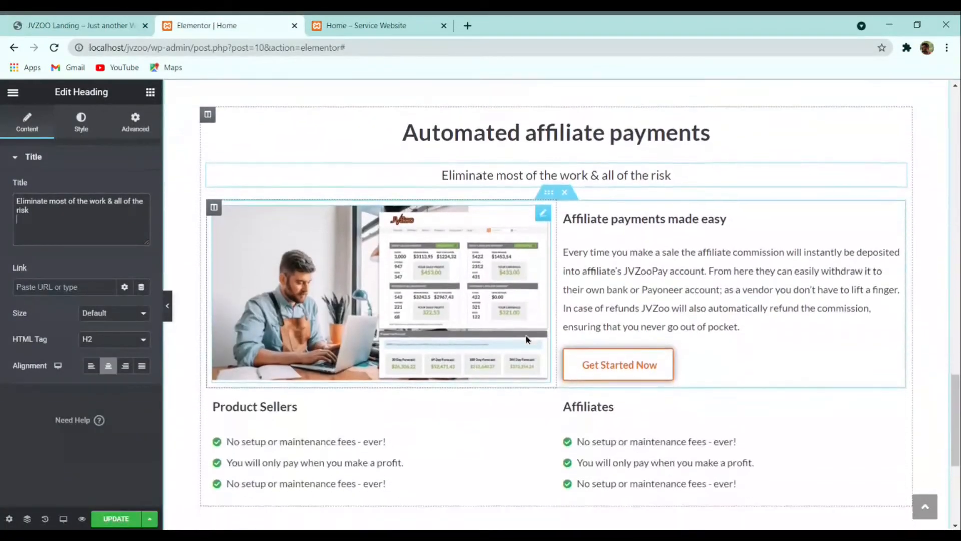
left_click_drag(215, 196, 628, 198)
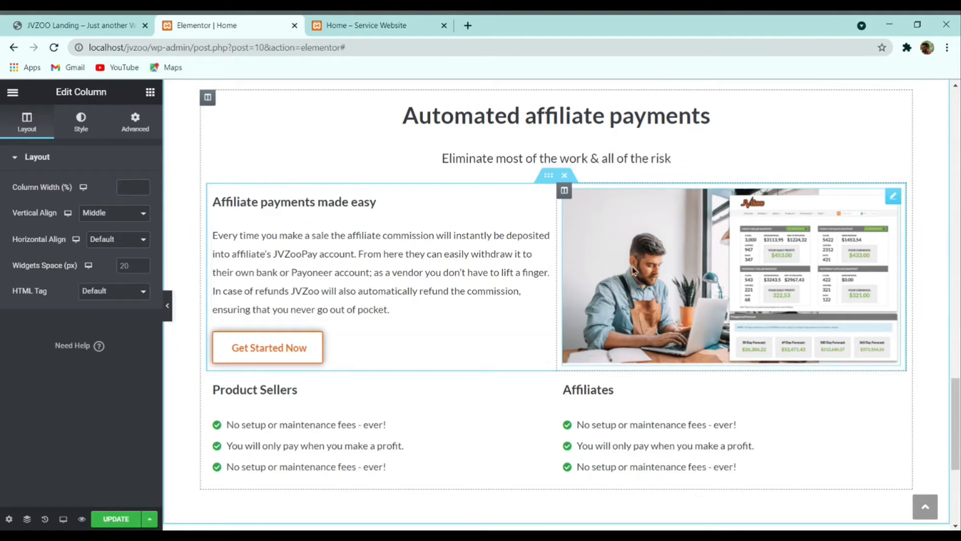
Step: Replace the dashboard picture with the JVZooPay phone photo from the Media Library
left_click(724, 256)
left_click(86, 228)
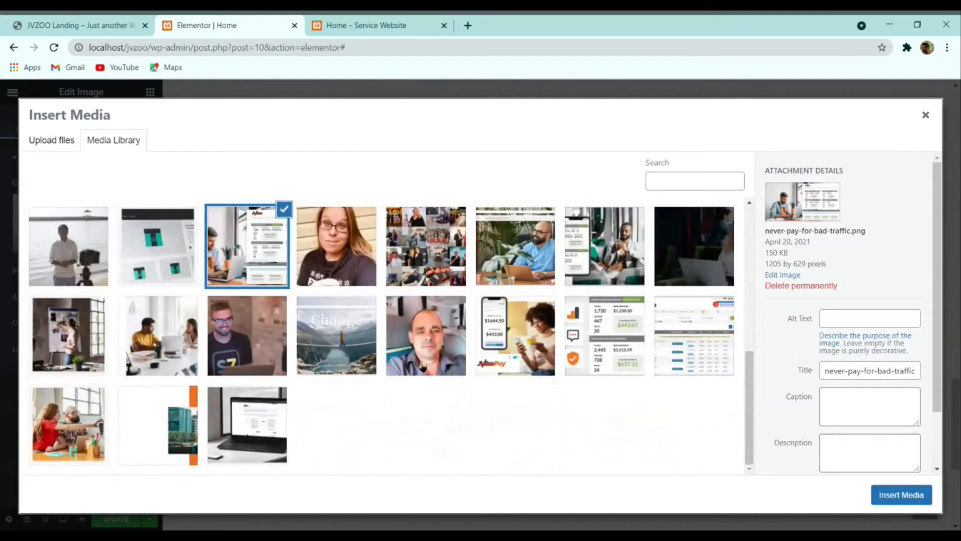
left_click(515, 335)
left_click(901, 495)
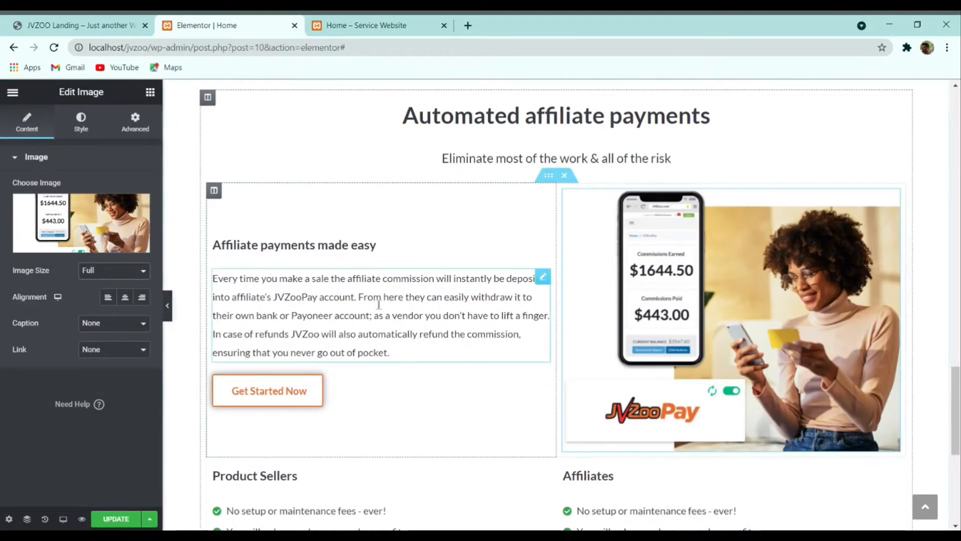
Step: Change the 'Affiliate payments made easy' heading to 'Pay when you make a sale'
left_click(134, 26)
triple_click(212, 273)
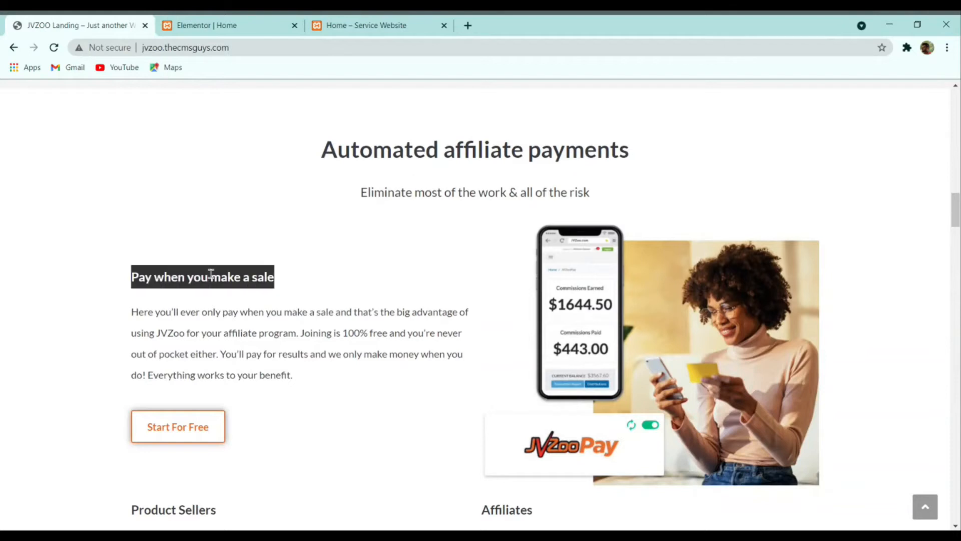
left_click(209, 27)
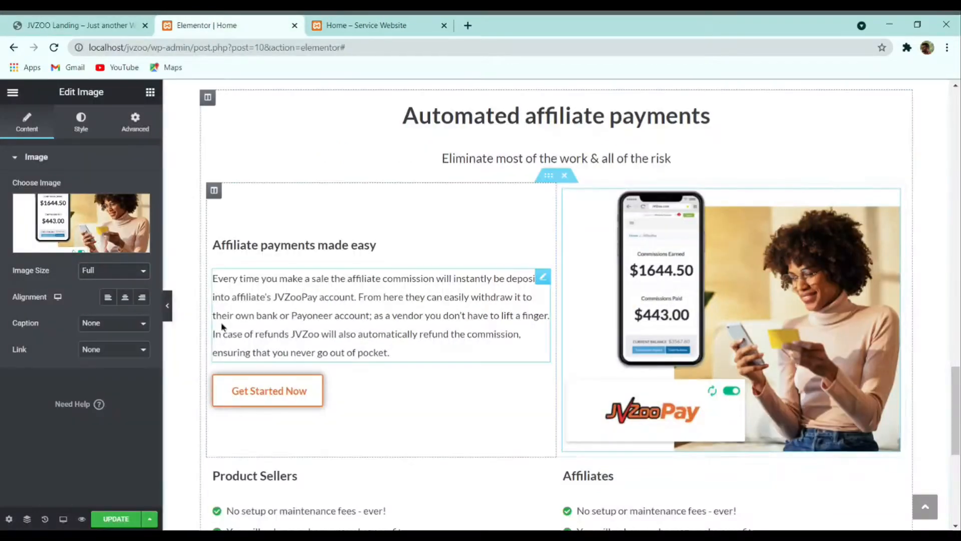
left_click(287, 244)
left_click(61, 230)
key("ctrl+a")
key("ctrl+v")
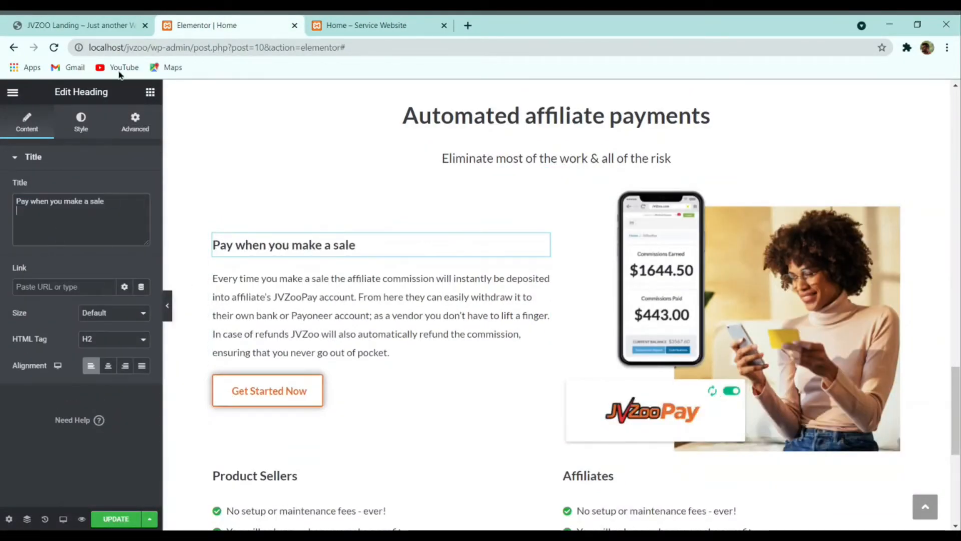
Step: Change the Get Started Now button text to 'Start For Free'
left_click(349, 380)
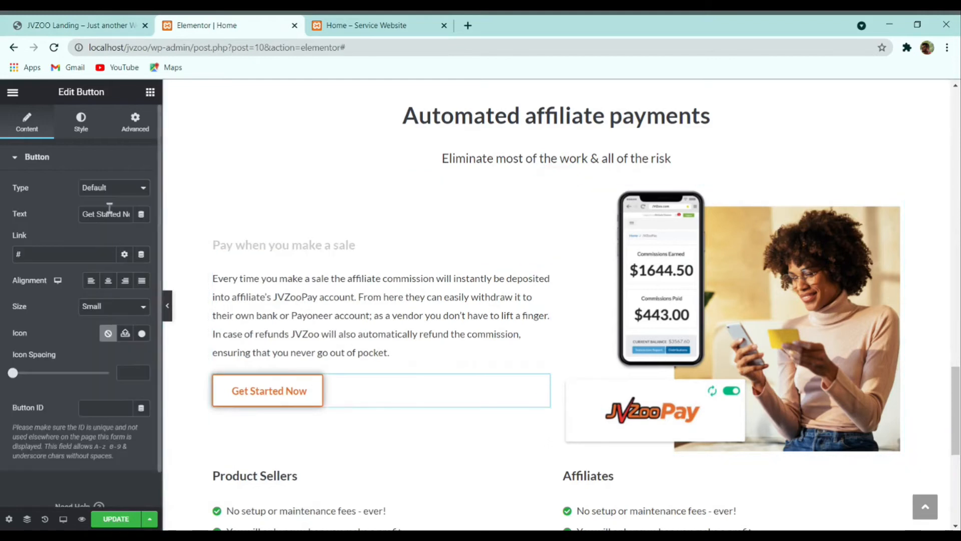
left_click(102, 24)
left_click(228, 24)
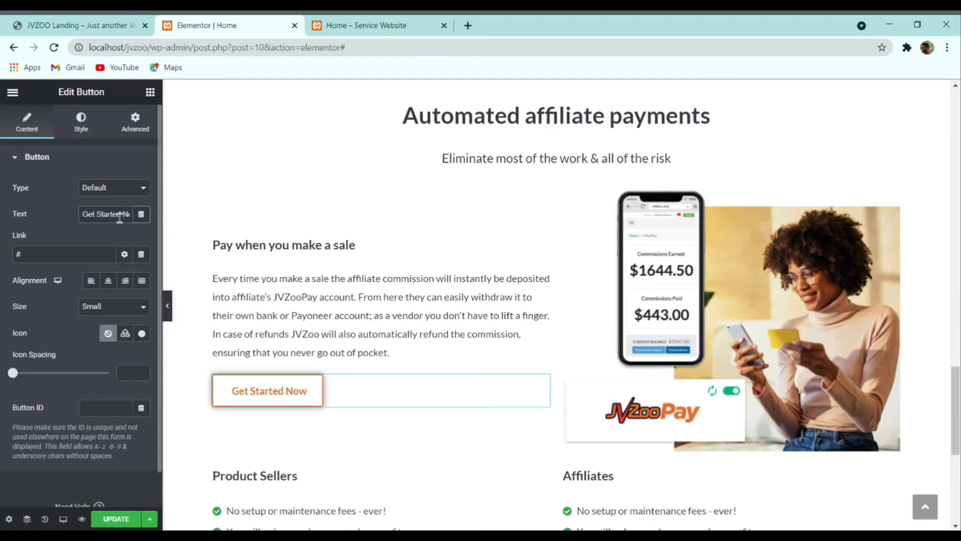
type("Start For Free")
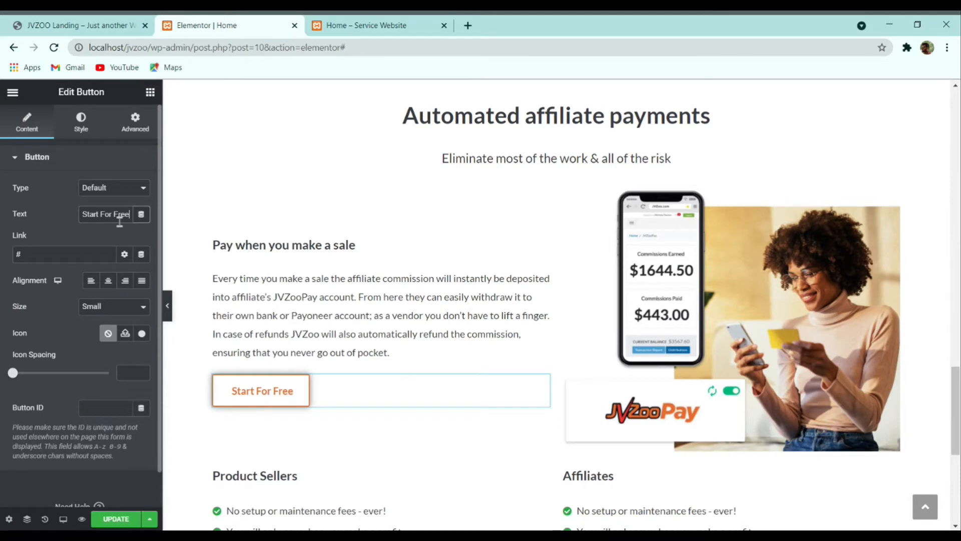
scroll(369, 305, "down", 3)
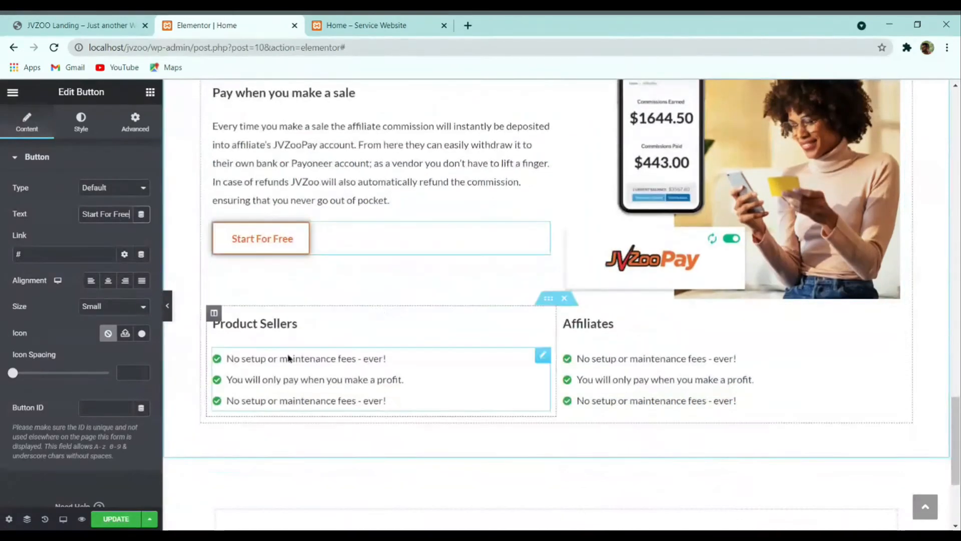
left_click(153, 23)
scroll(380, 292, "down", 8)
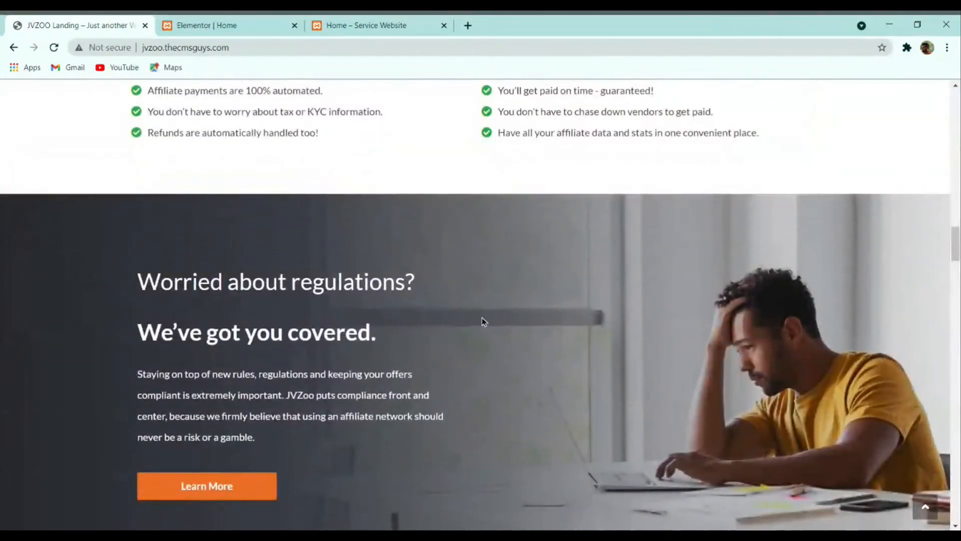
Step: Add a new two-column section below the check lists, using the live regulations section as reference
scroll(483, 321, "down", 1)
scroll(391, 330, "up", 1)
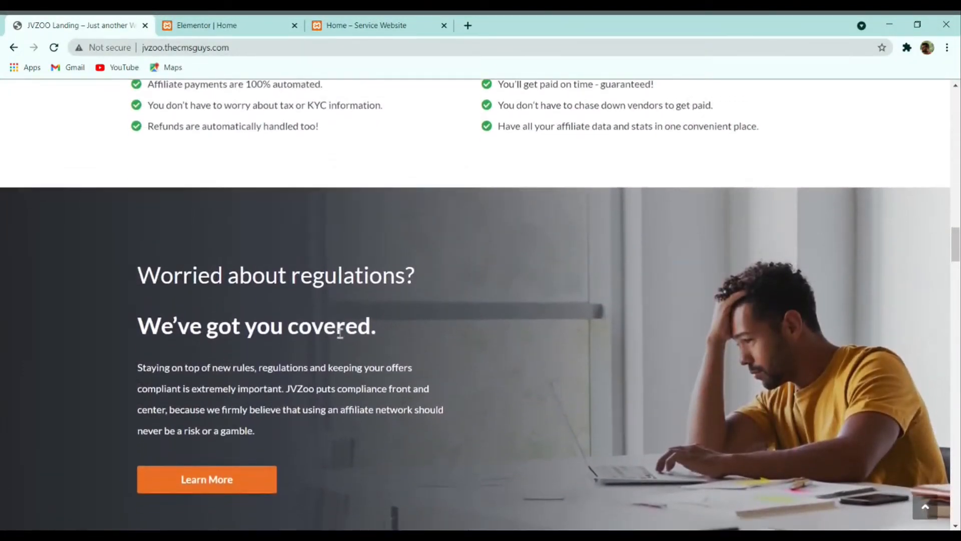
scroll(340, 333, "down", 1)
scroll(476, 328, "down", 6)
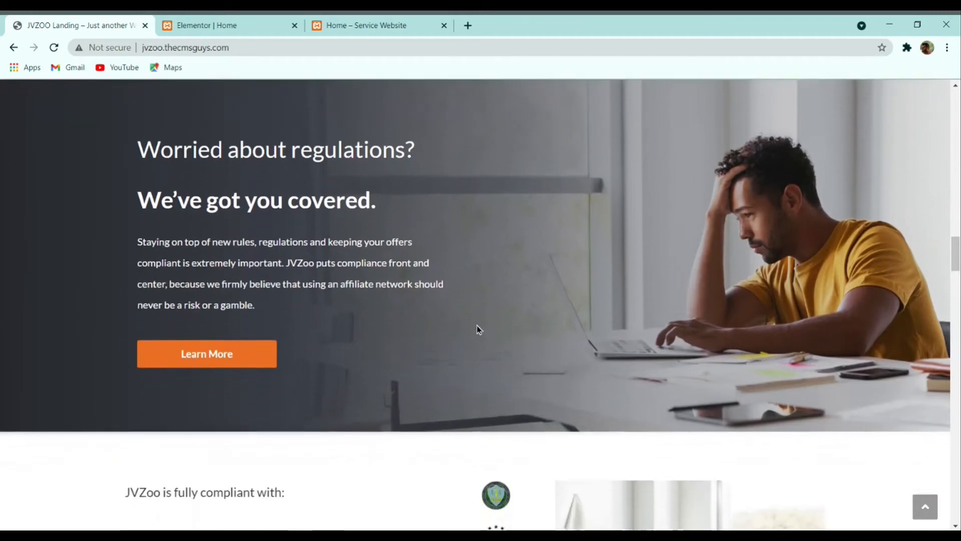
scroll(535, 332, "up", 6)
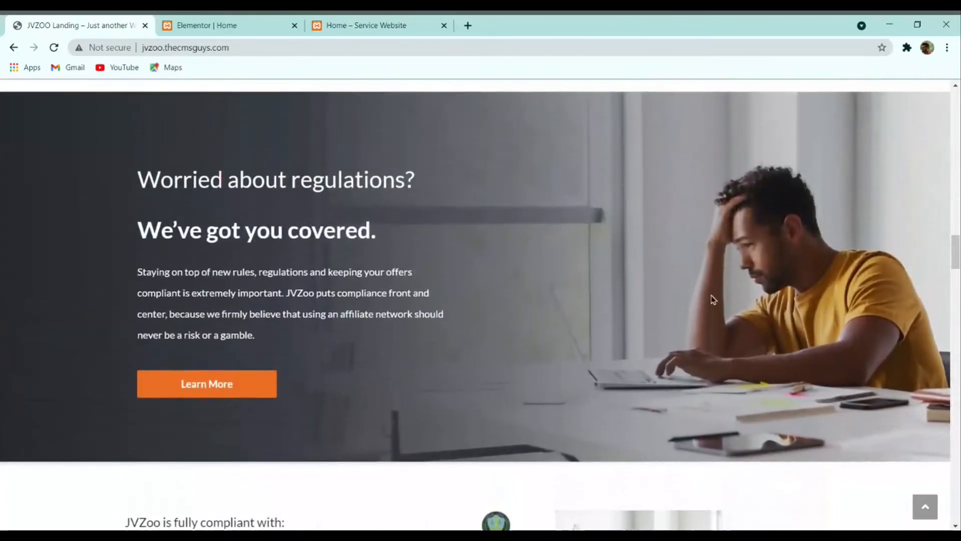
scroll(548, 332, "up", 2)
left_click(220, 24)
scroll(531, 326, "down", 4)
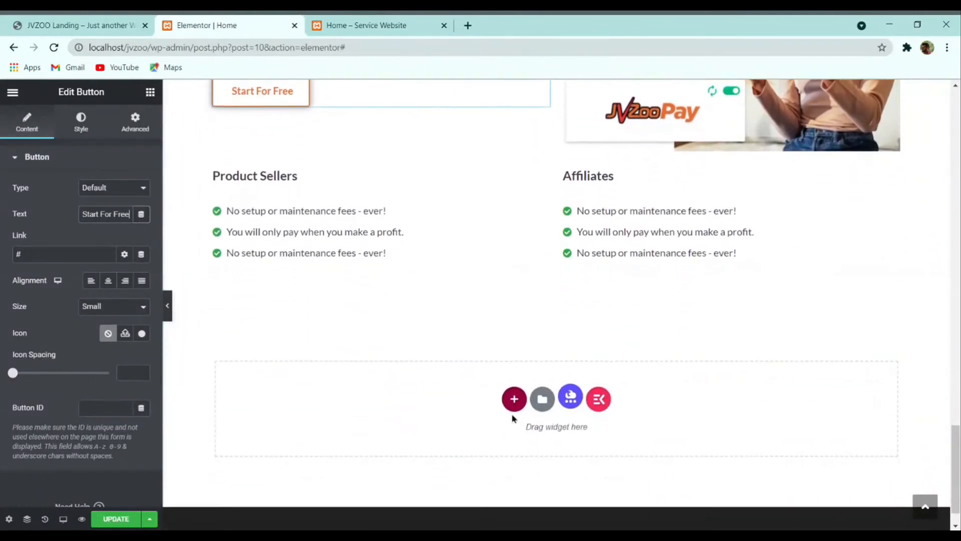
left_click(67, 24)
left_click(220, 24)
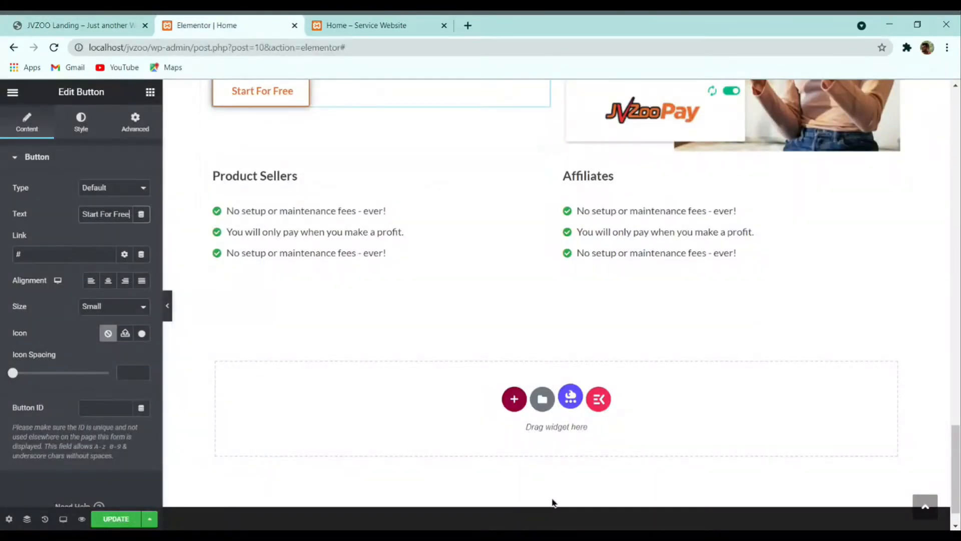
left_click(515, 400)
left_click(442, 440)
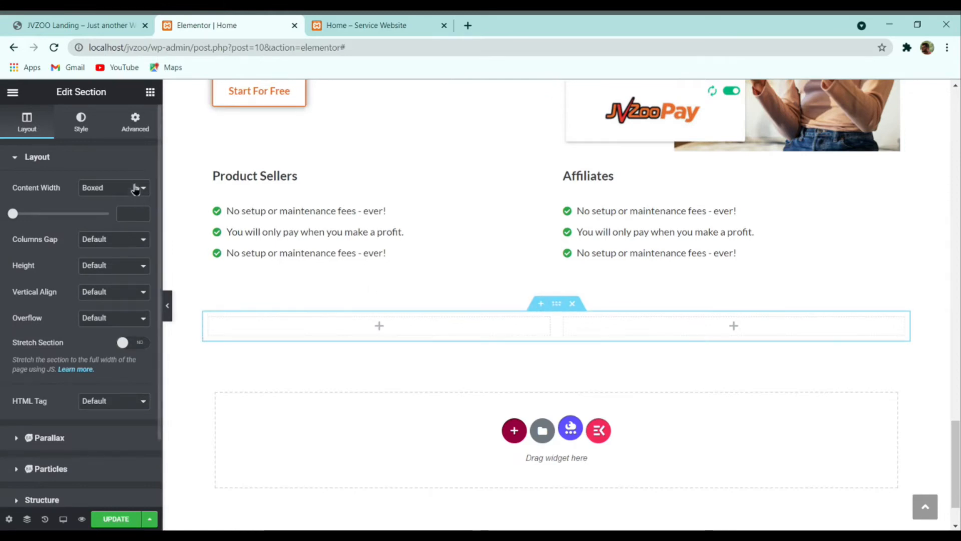
Step: Give the section a classic background image, worried-about-regulations.jpg
left_click(81, 123)
left_click(90, 214)
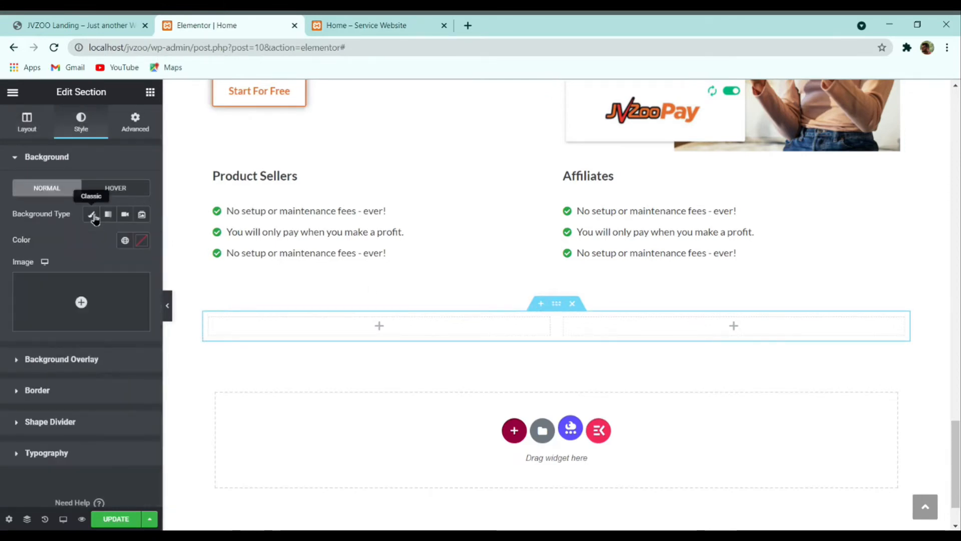
left_click(98, 286)
scroll(467, 353, "down", 2)
scroll(466, 353, "down", 5)
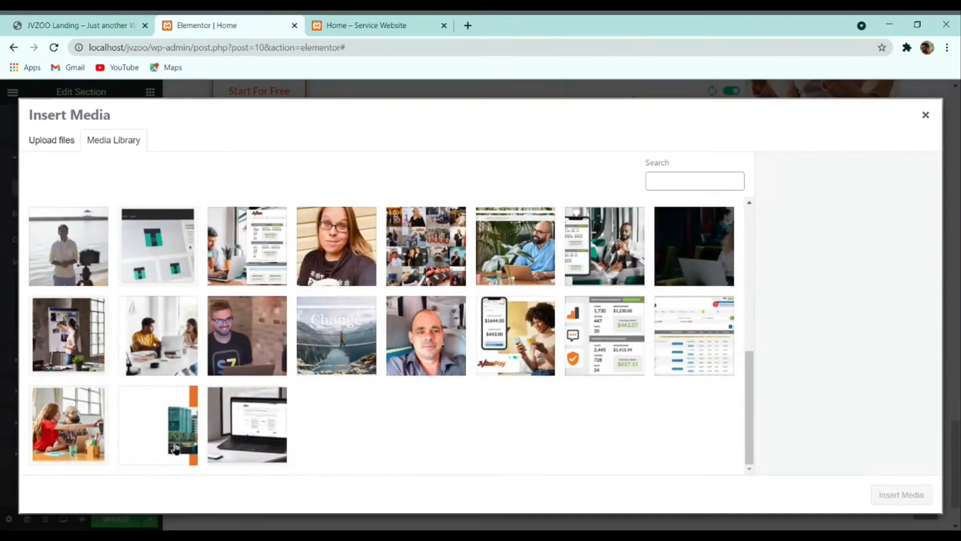
scroll(403, 448, "up", 4)
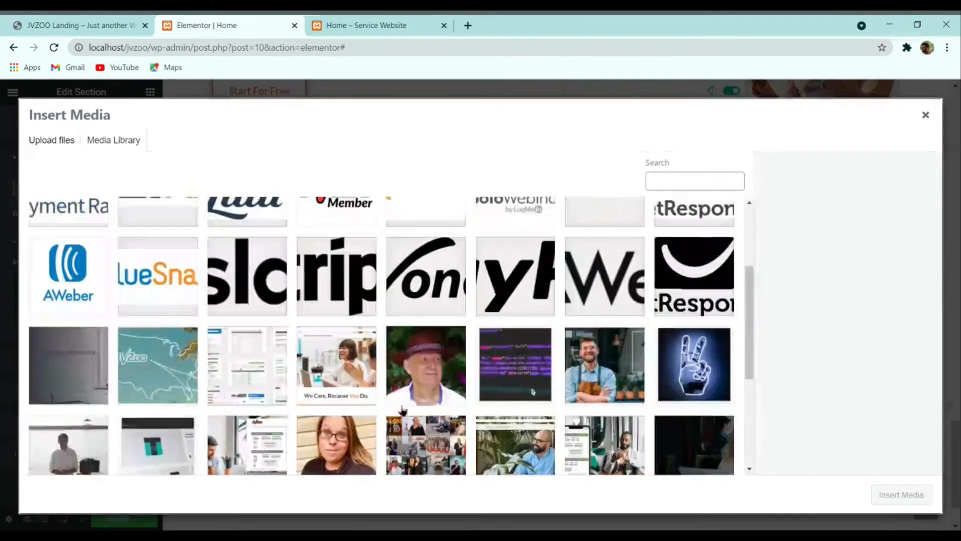
scroll(431, 410, "down", 4)
scroll(461, 413, "up", 10)
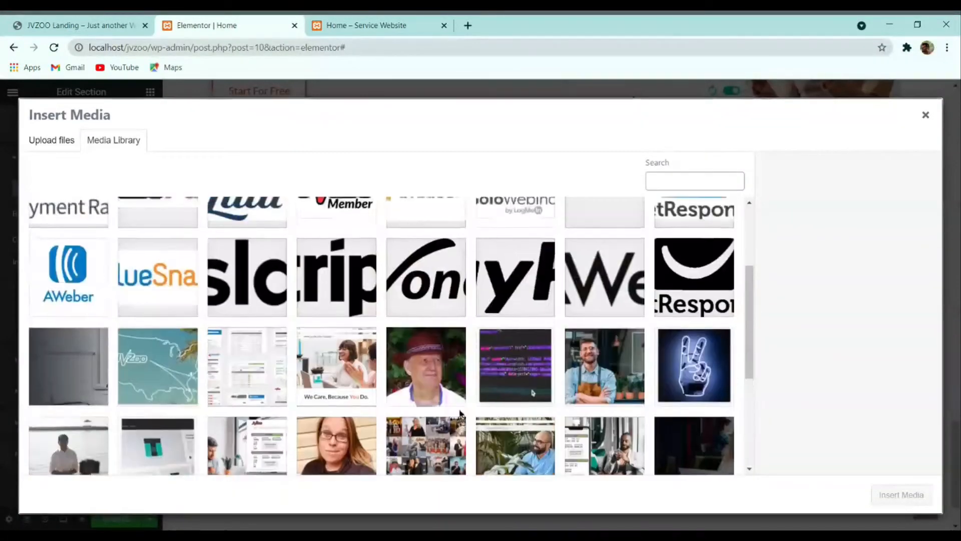
scroll(460, 413, "down", 10)
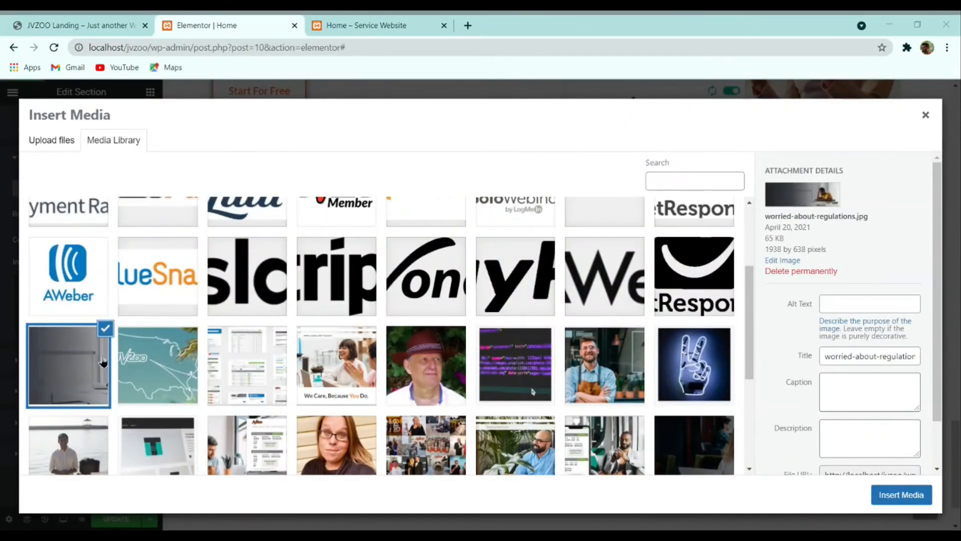
left_click(909, 495)
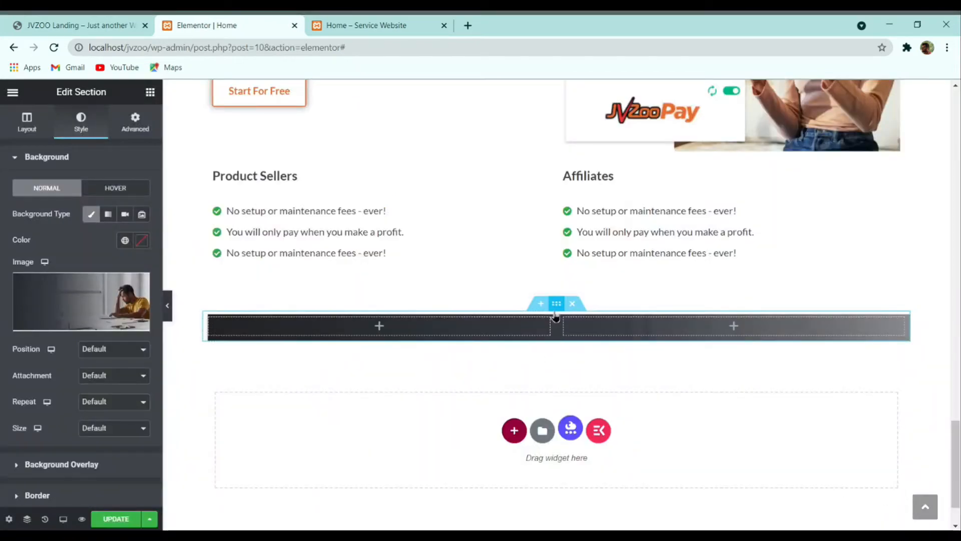
Step: Stretch the section full width and set the background to Center Center position with Cover size
left_click(44, 127)
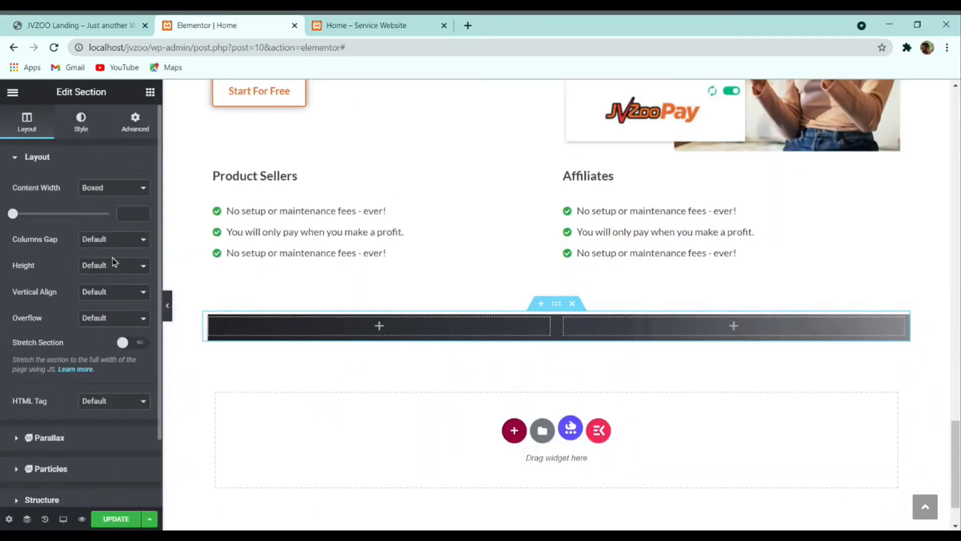
left_click(133, 344)
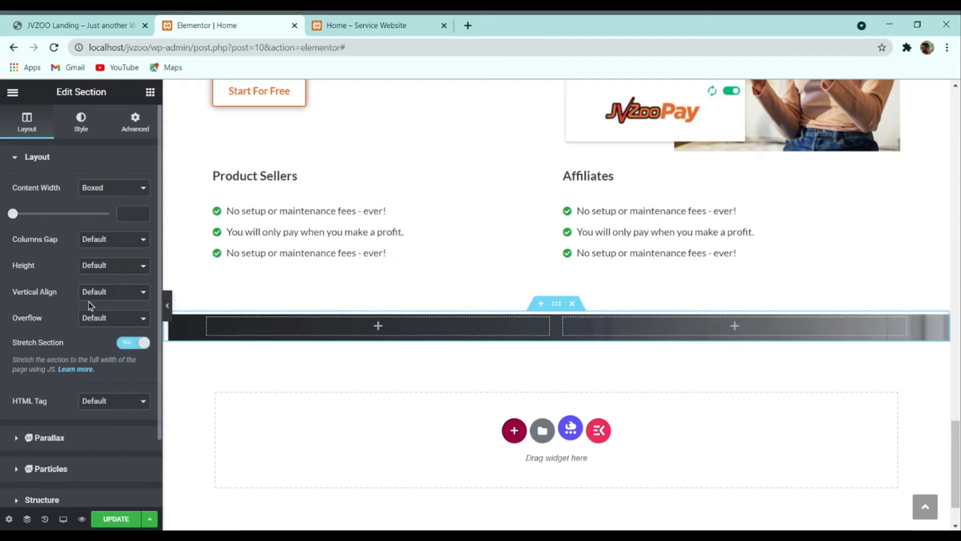
left_click(82, 123)
left_click(100, 352)
left_click(101, 374)
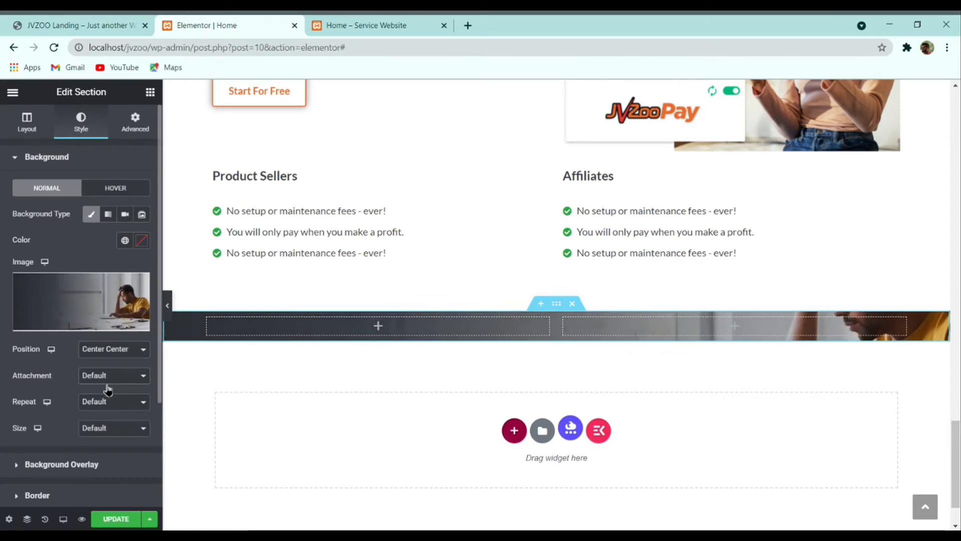
left_click(106, 442)
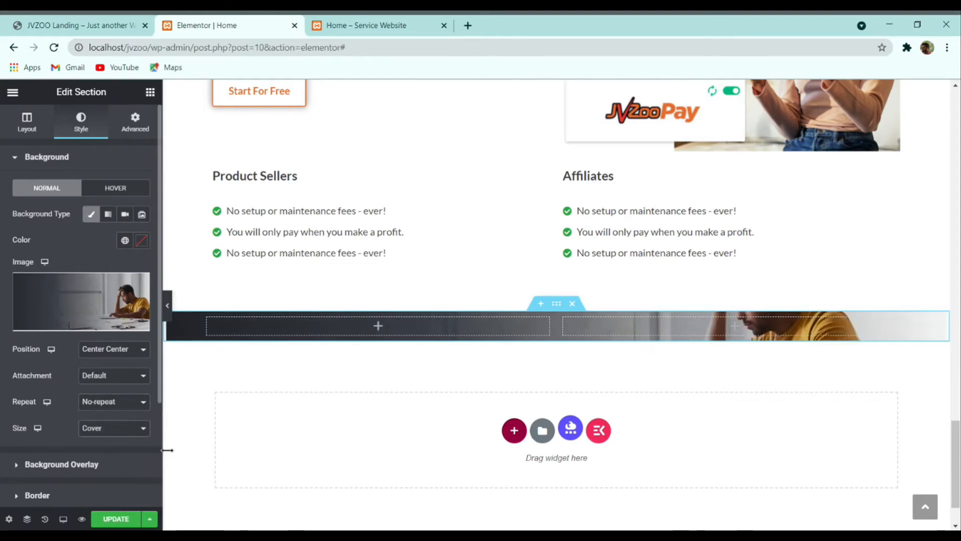
left_click(170, 314)
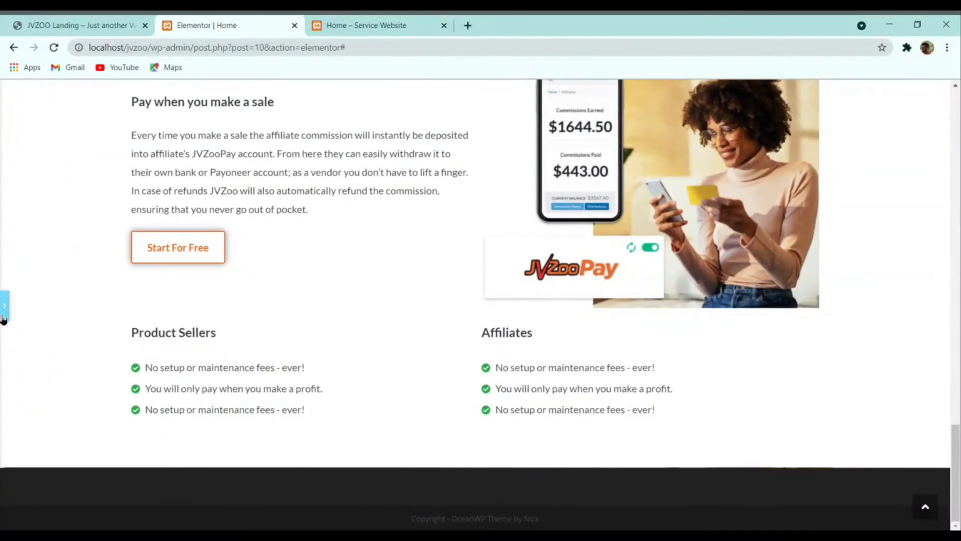
left_click(4, 307)
scroll(289, 382, "down", 3)
scroll(305, 339, "up", 3)
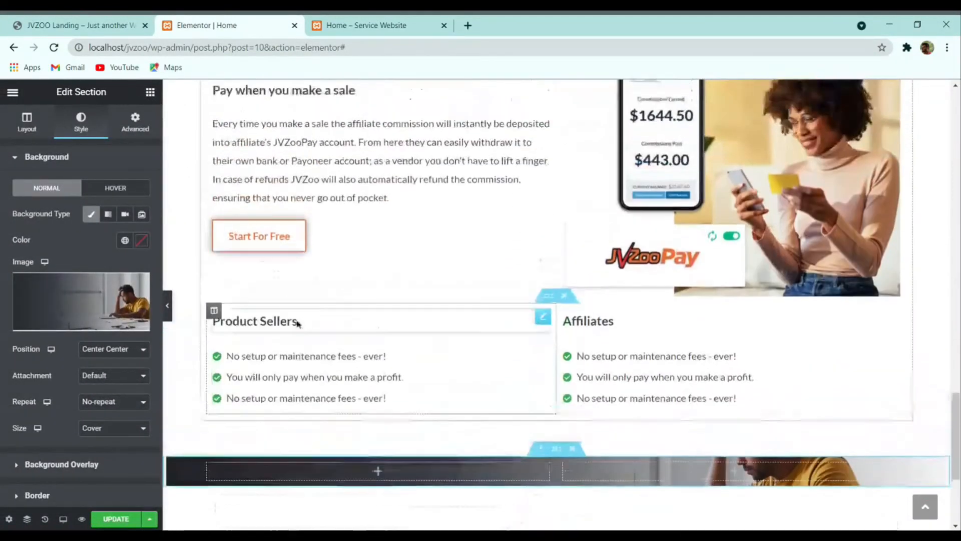
scroll(298, 323, "up", 7)
Step: Copy the Automated affiliate payments heading widget
right_click(493, 325)
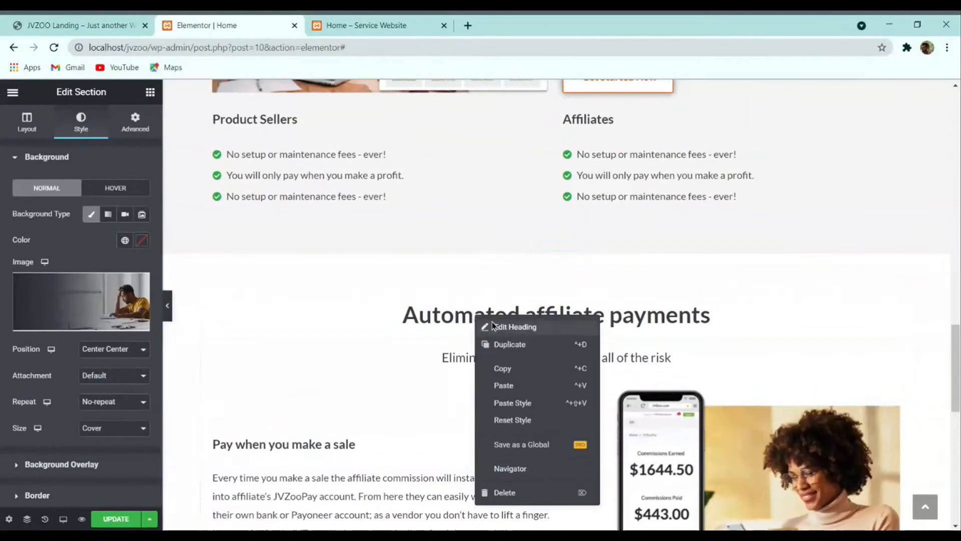
left_click(505, 367)
scroll(494, 350, "down", 9)
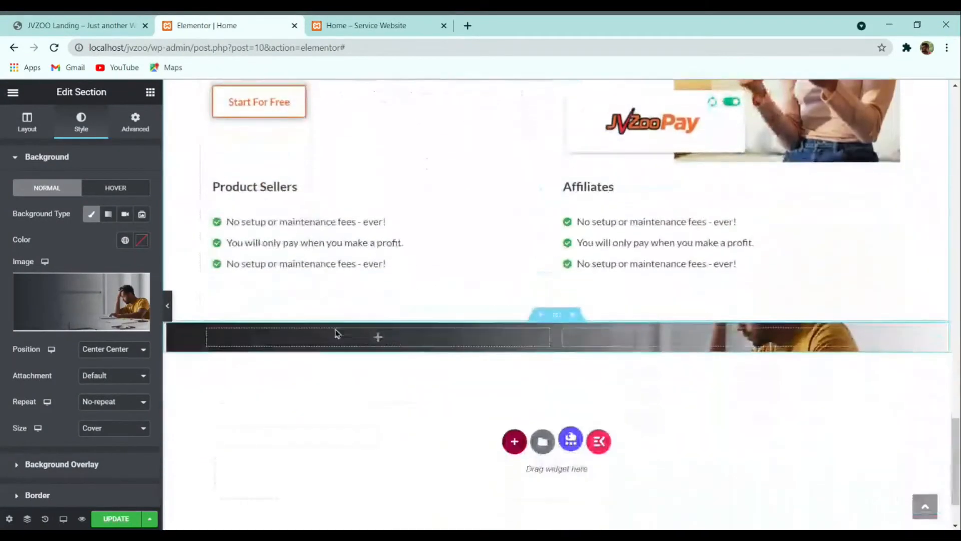
scroll(335, 328, "down", 1)
Step: Paste the copied heading into the new section, colour it white and left-align it
right_click(336, 282)
left_click(370, 366)
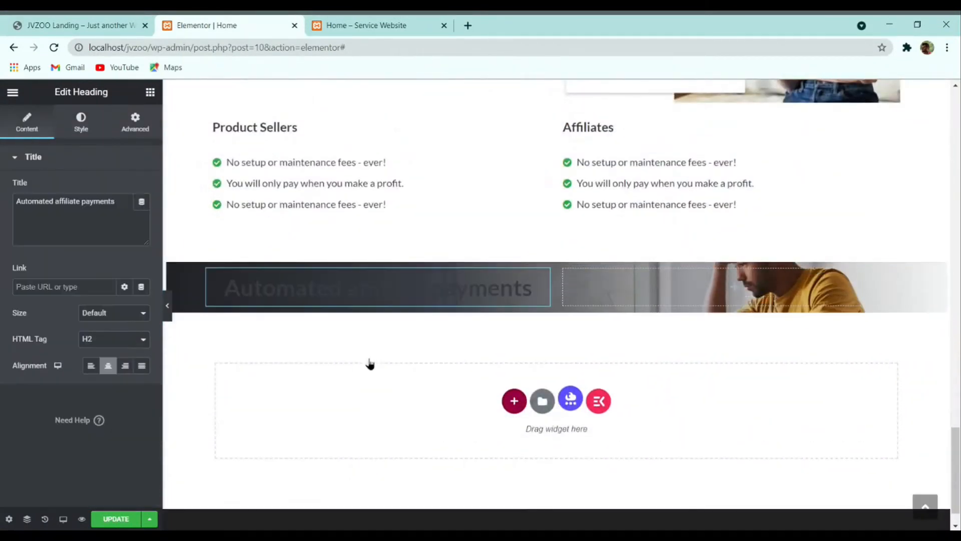
left_click(81, 125)
left_click(142, 188)
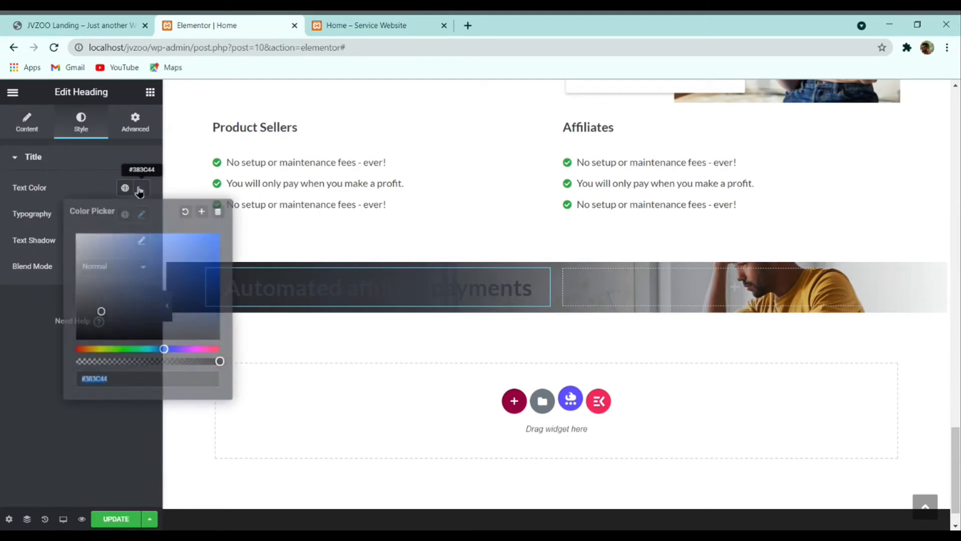
left_click(40, 312)
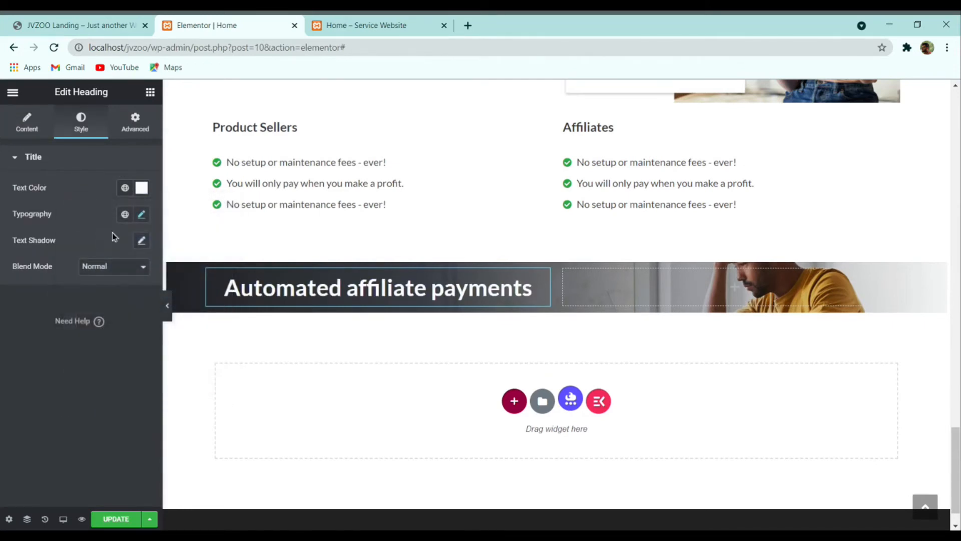
left_click(148, 218)
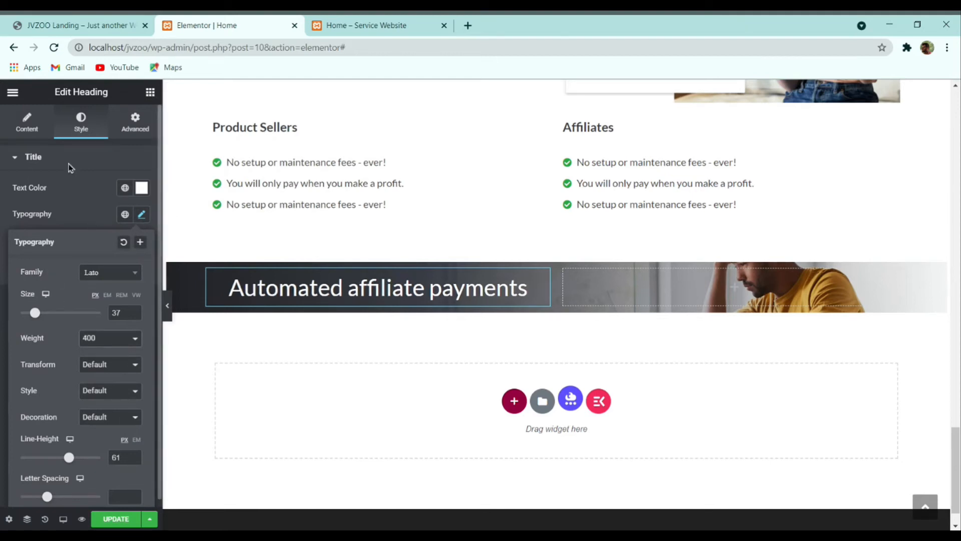
left_click(28, 125)
left_click(92, 368)
Step: Change the heading text to 'Worried about regulations?', copied from the live page
left_click(86, 25)
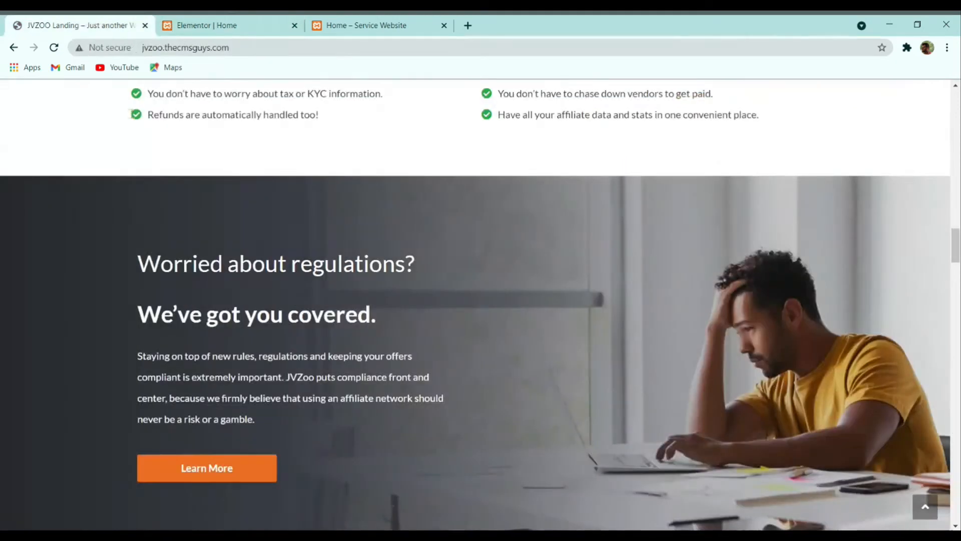
triple_click(232, 276)
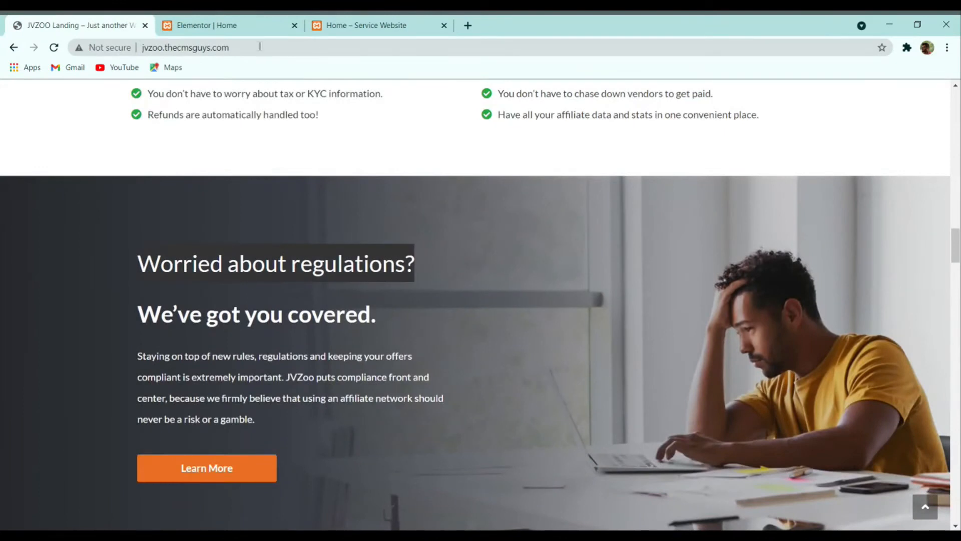
key("ctrl+c")
left_click(225, 25)
triple_click(92, 206)
key("ctrl+v")
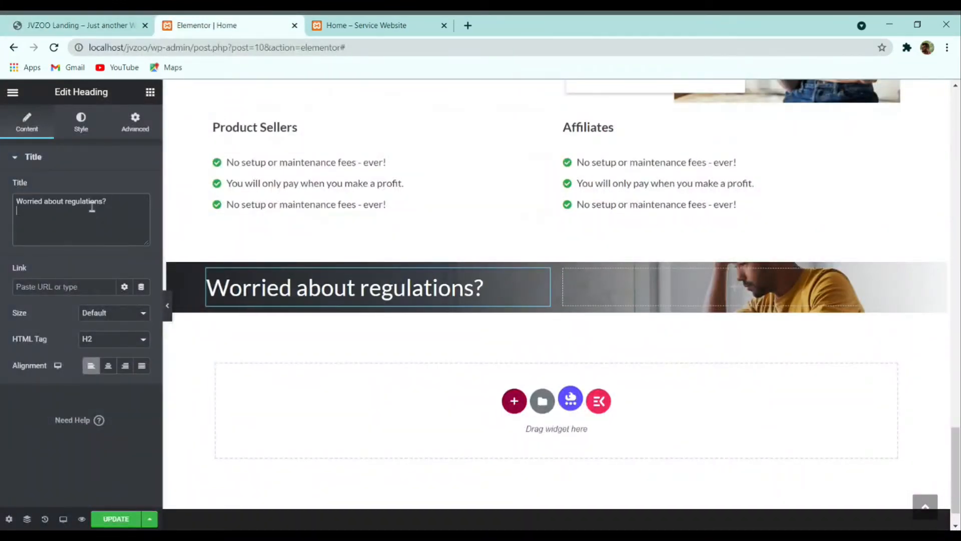
Step: Duplicate the heading and change the copy's text to 'We've got you covered.'
right_click(331, 303)
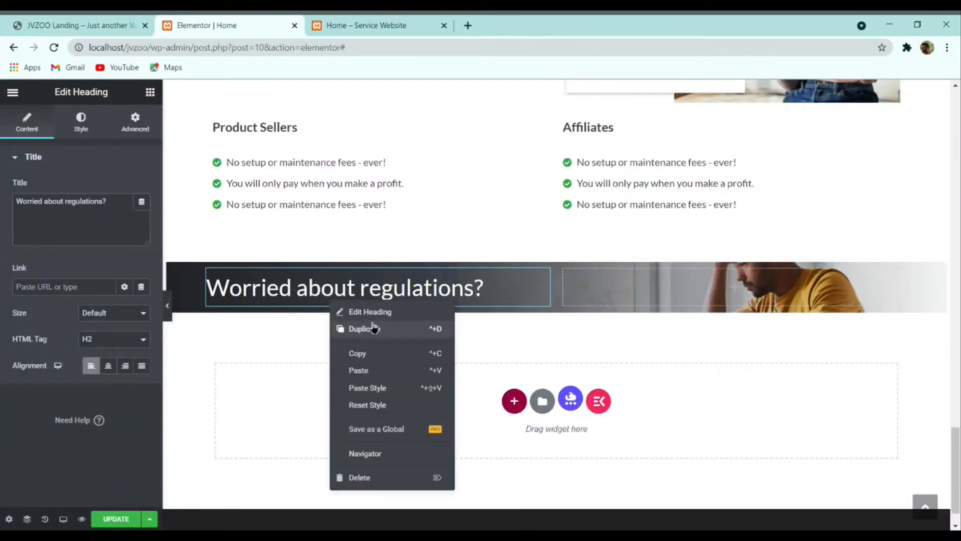
left_click(373, 328)
left_click(82, 21)
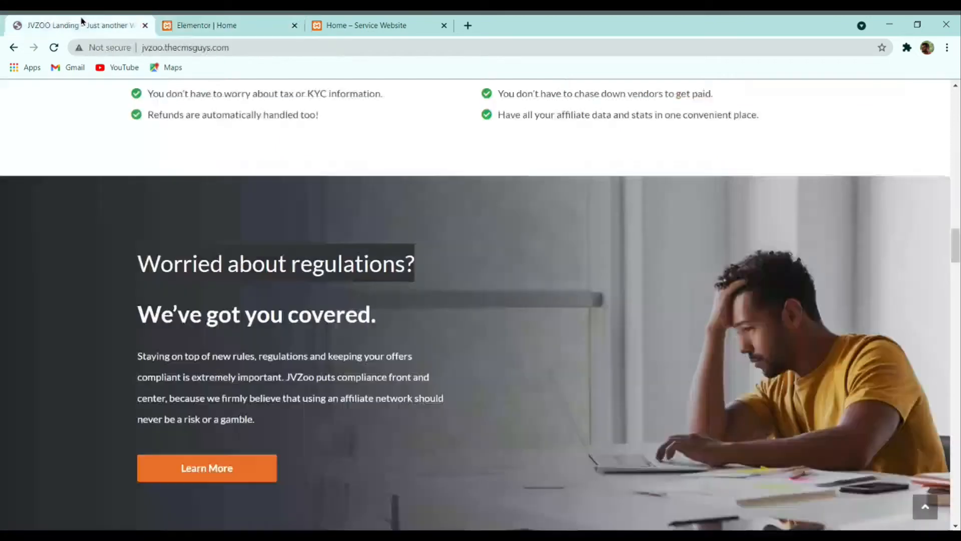
triple_click(210, 308)
left_click(277, 22)
triple_click(100, 207)
key("ctrl+v")
Step: Make 'We've got you covered.' bold with font weight 700 and preview the section
left_click(90, 129)
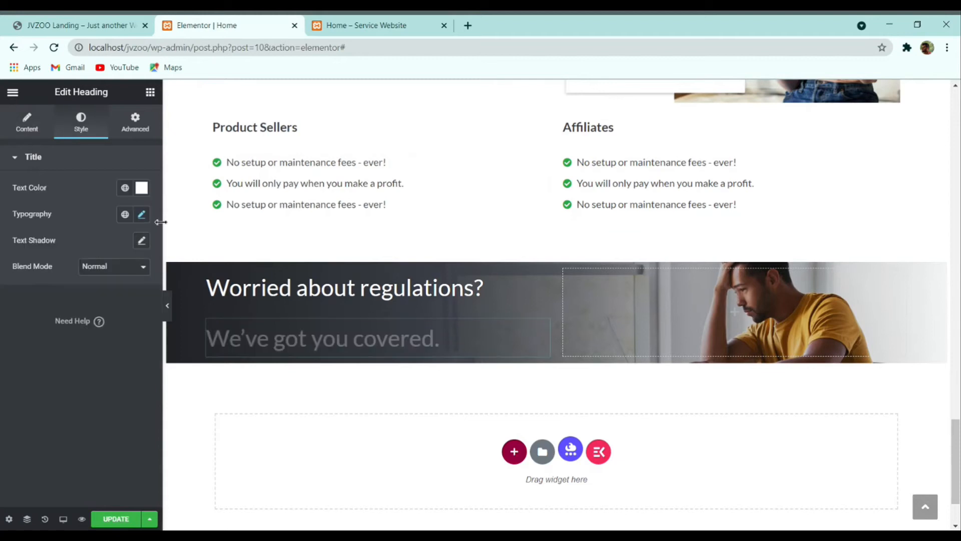
left_click(142, 214)
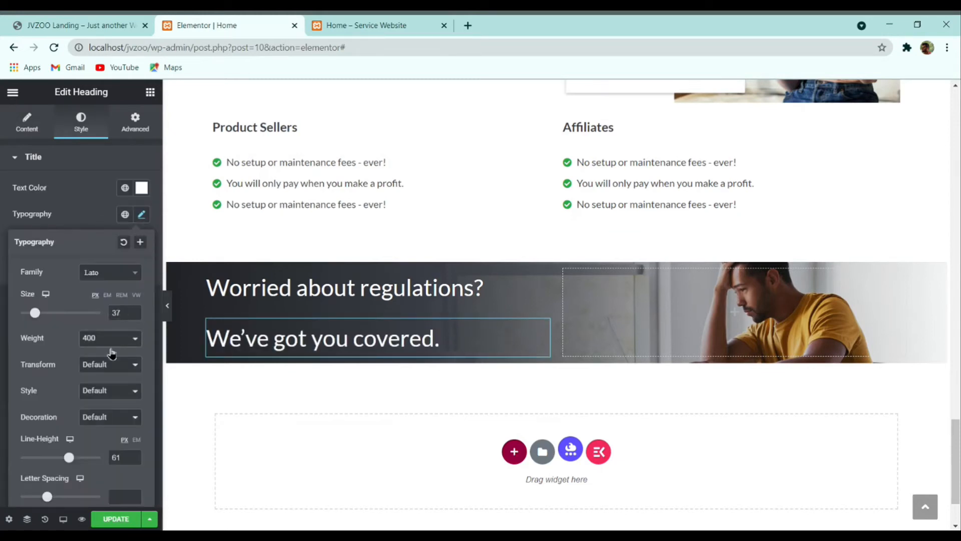
left_click(101, 392)
left_click(78, 217)
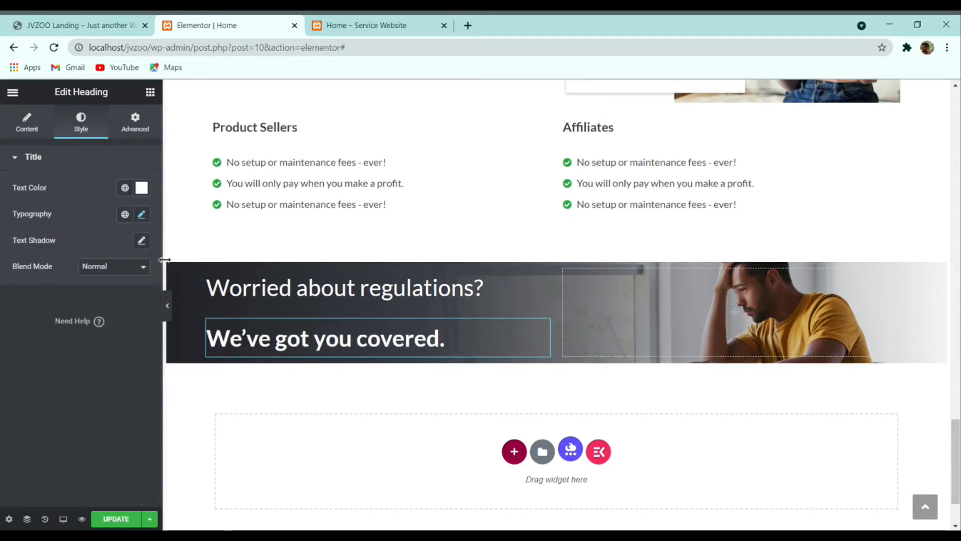
left_click(167, 306)
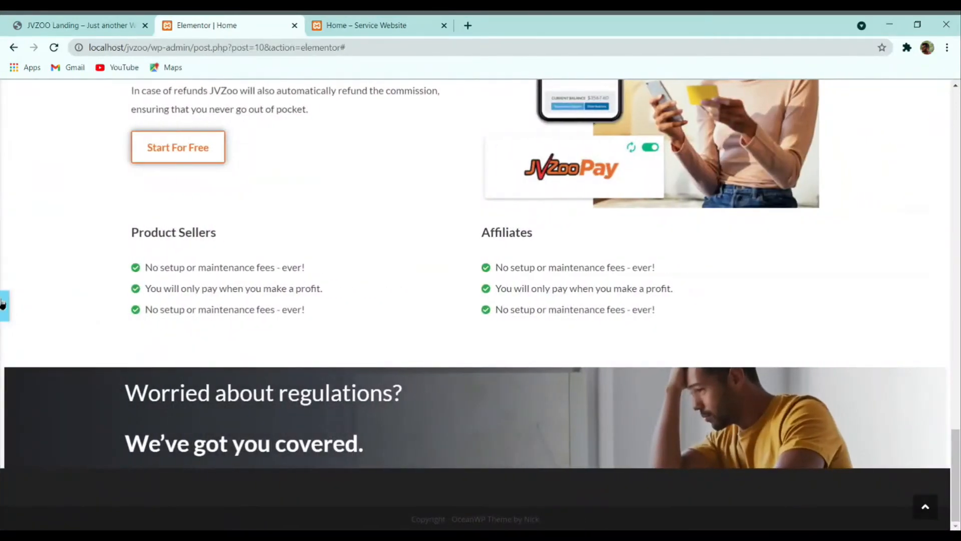
left_click(4, 305)
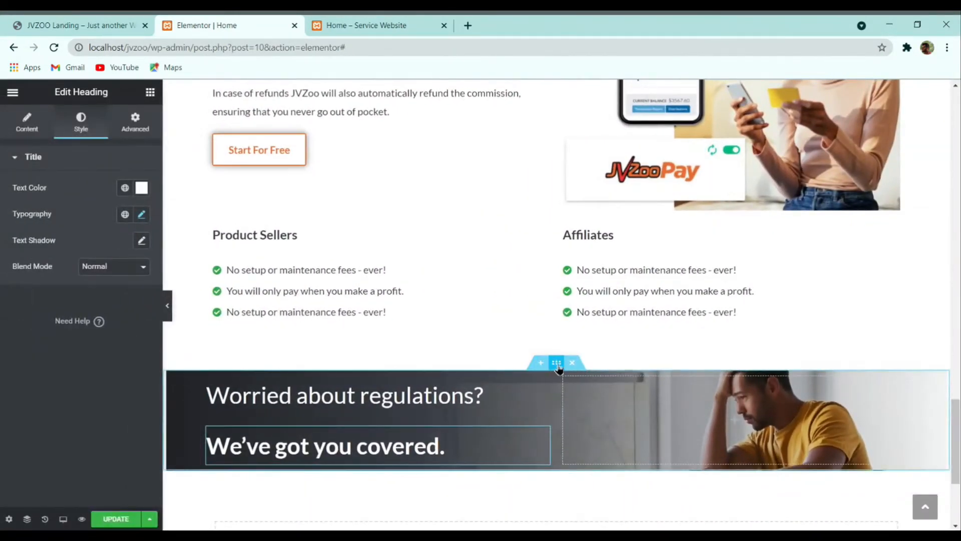
Step: Set the regulations section's background size to Contain, then Auto, and save with UPDATE
left_click(556, 363)
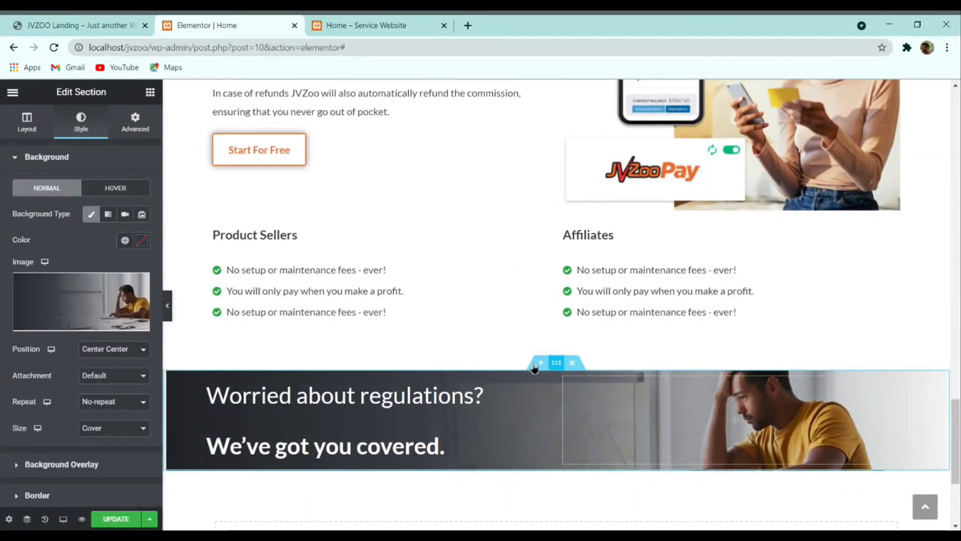
left_click(109, 442)
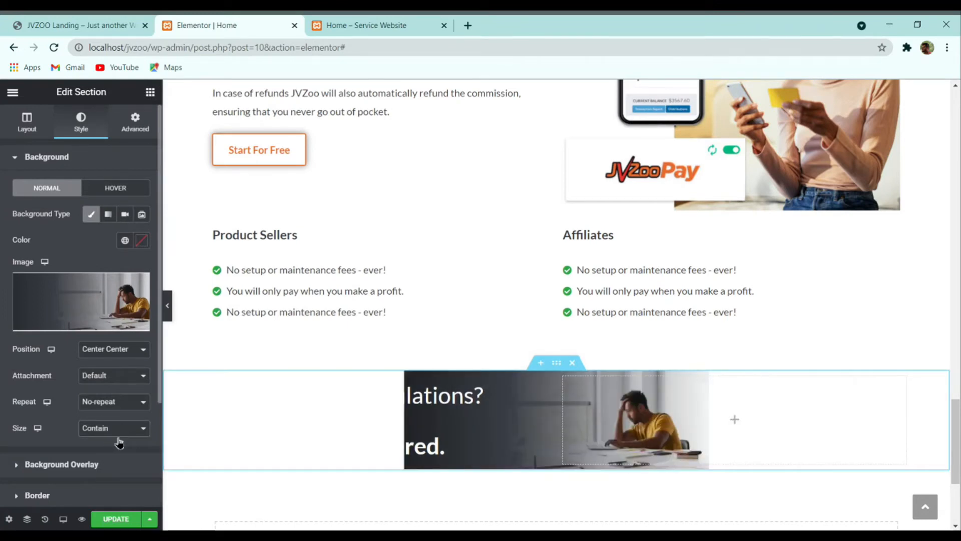
left_click(111, 453)
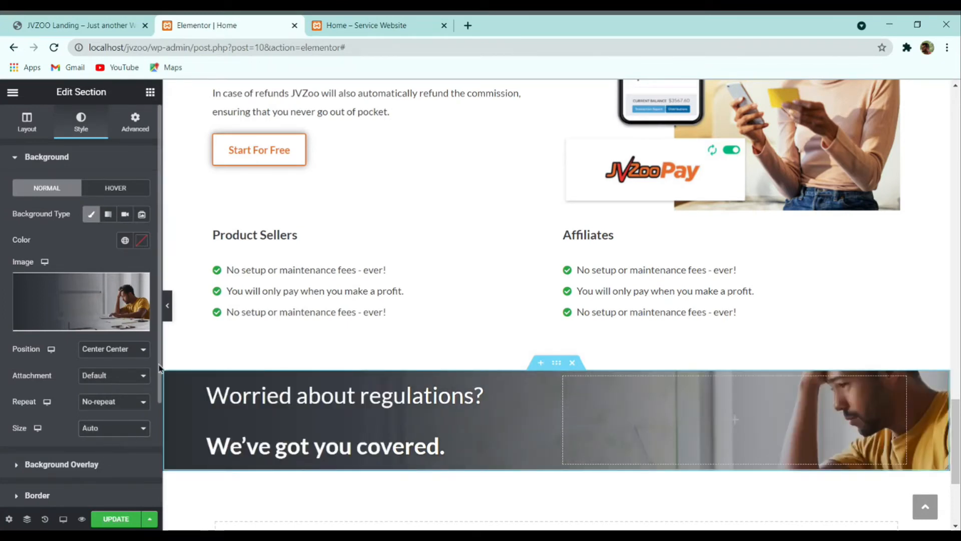
left_click(116, 518)
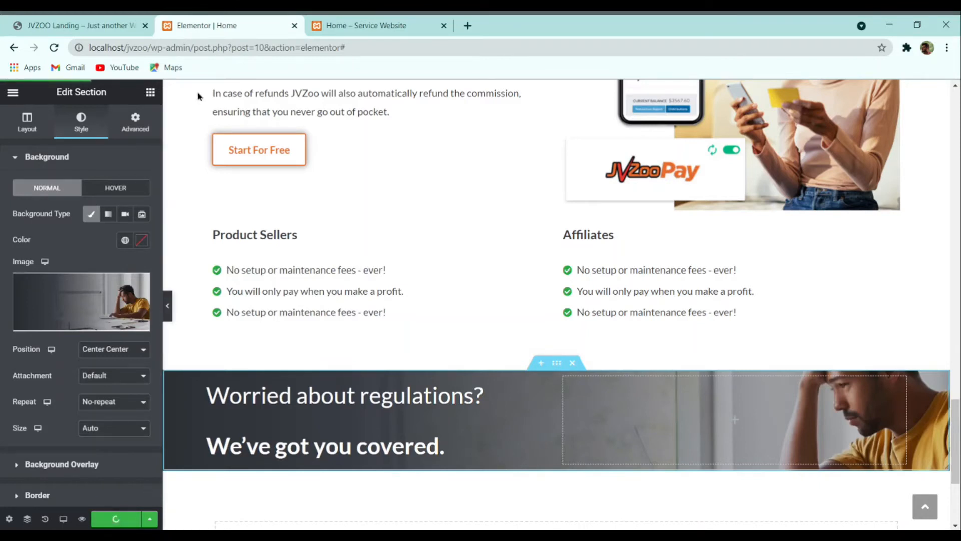
left_click(114, 21)
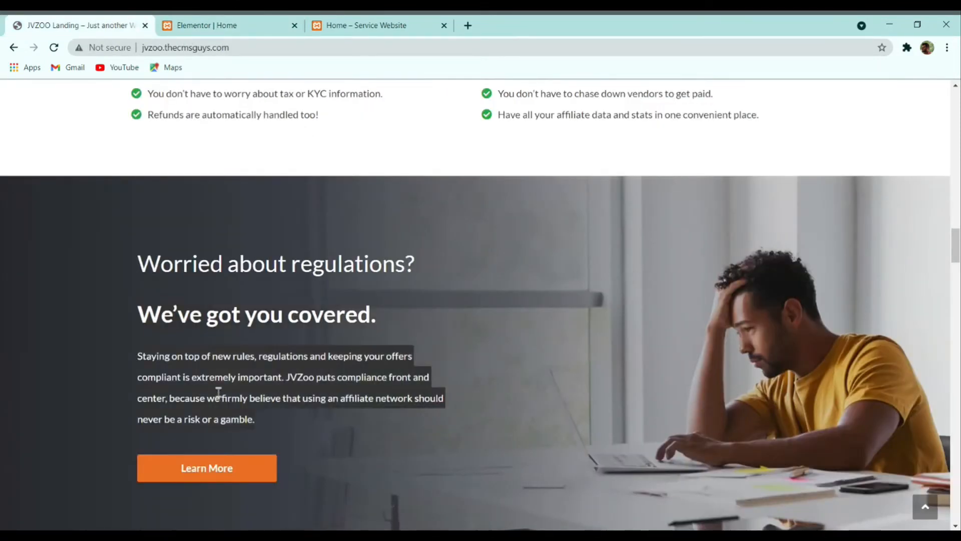
Step: Duplicate the JVZoo commission paragraph and drag the copy into the regulations section
left_click(200, 24)
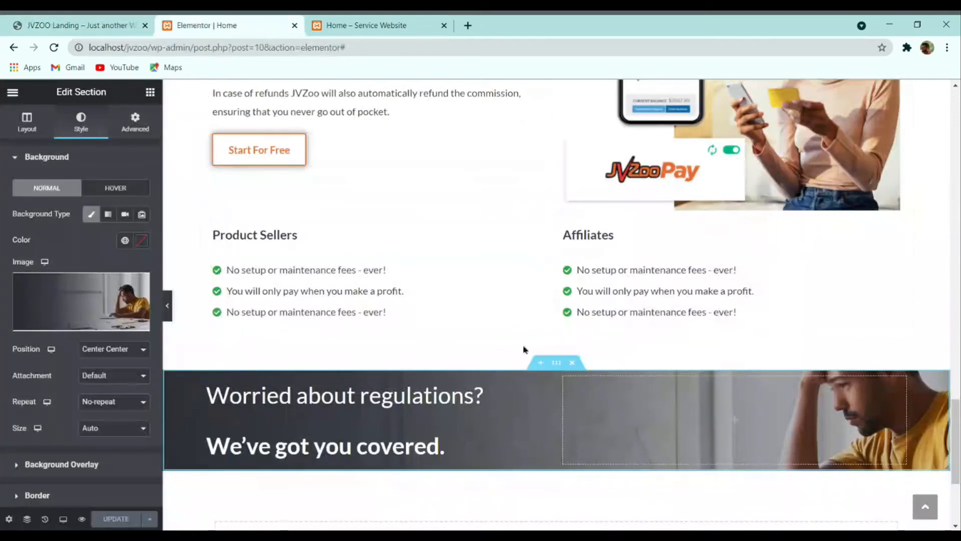
scroll(523, 351, "up", 3)
right_click(381, 235)
left_click(439, 267)
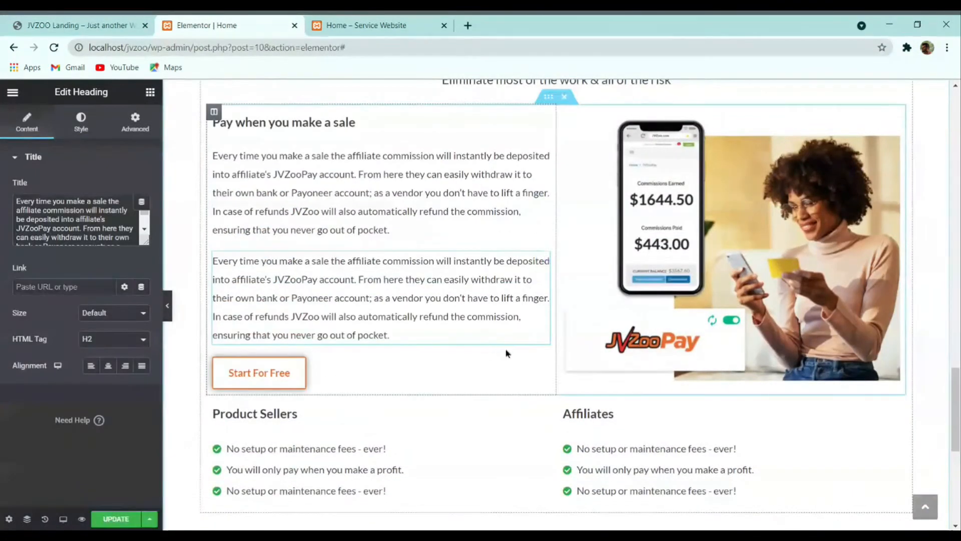
left_click_drag(541, 259, 365, 468)
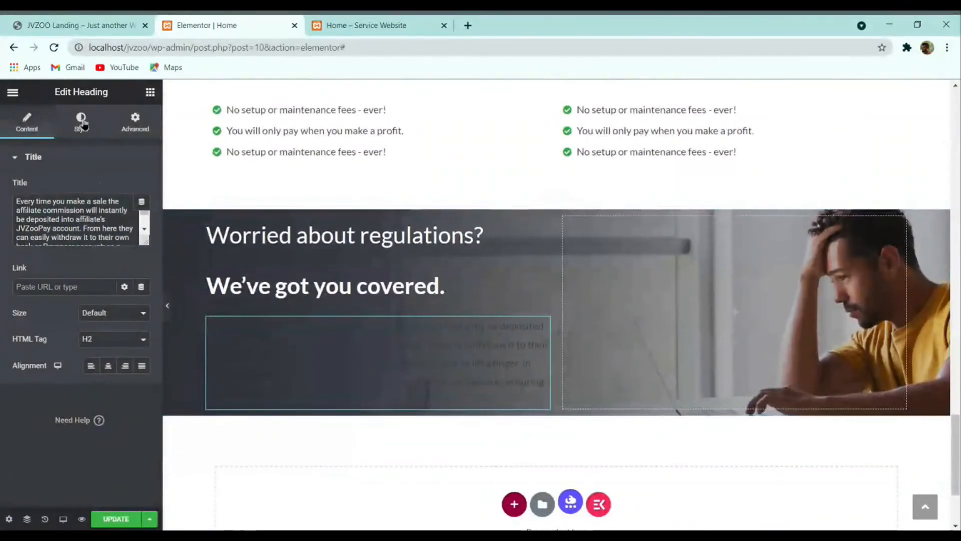
Step: Set the paragraph copy's text colour to white (#FFFFFF)
left_click(81, 123)
left_click(142, 187)
left_click_drag(147, 231, 2, 165)
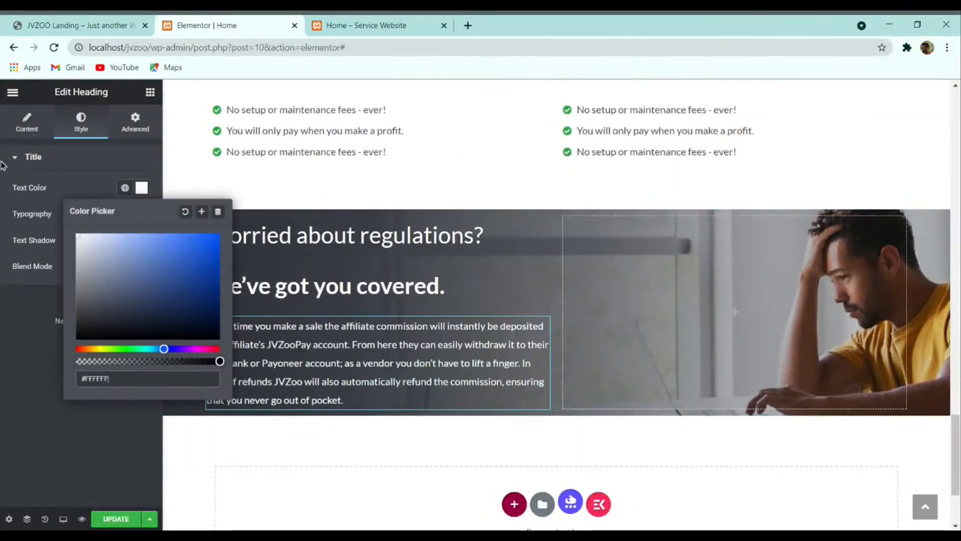
left_click(2, 344)
Step: Copy the orange 'Start Selling More Today' button and paste it below the white paragraph
scroll(297, 295, "up", 15)
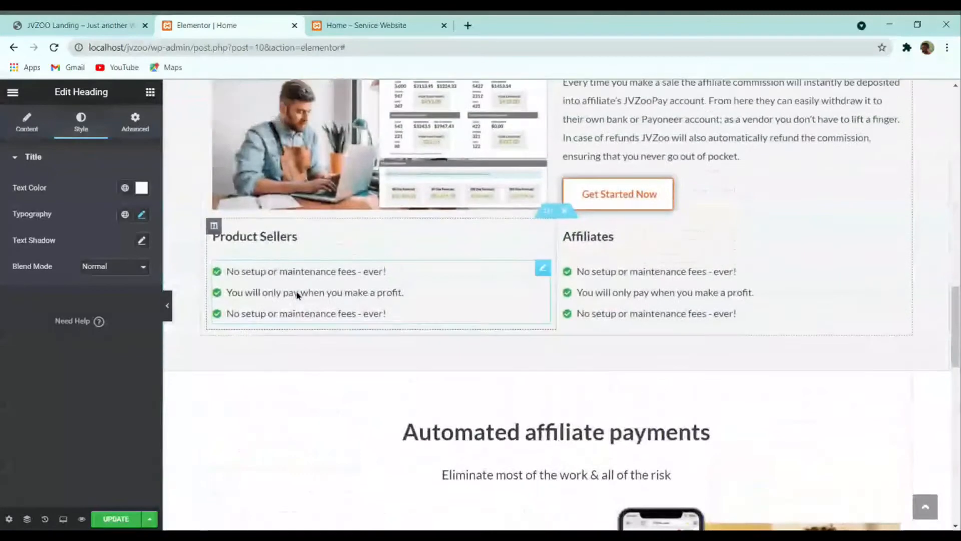
scroll(297, 294, "up", 10)
right_click(308, 277)
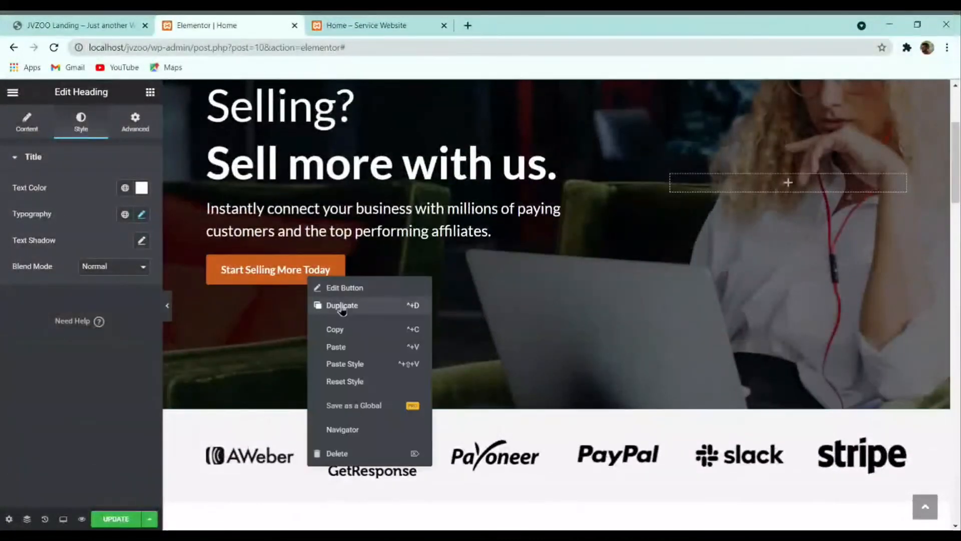
left_click(338, 329)
scroll(339, 337, "down", 10)
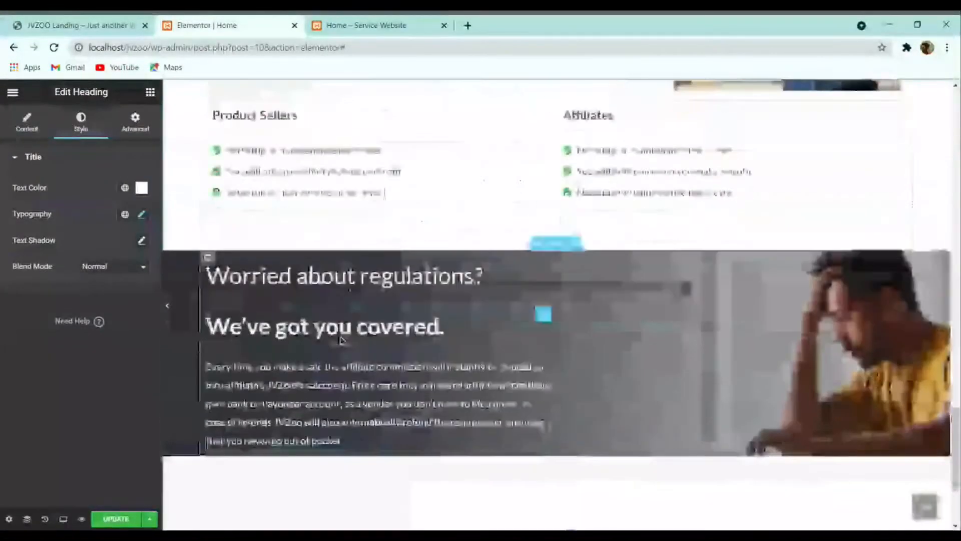
right_click(332, 343)
left_click(363, 412)
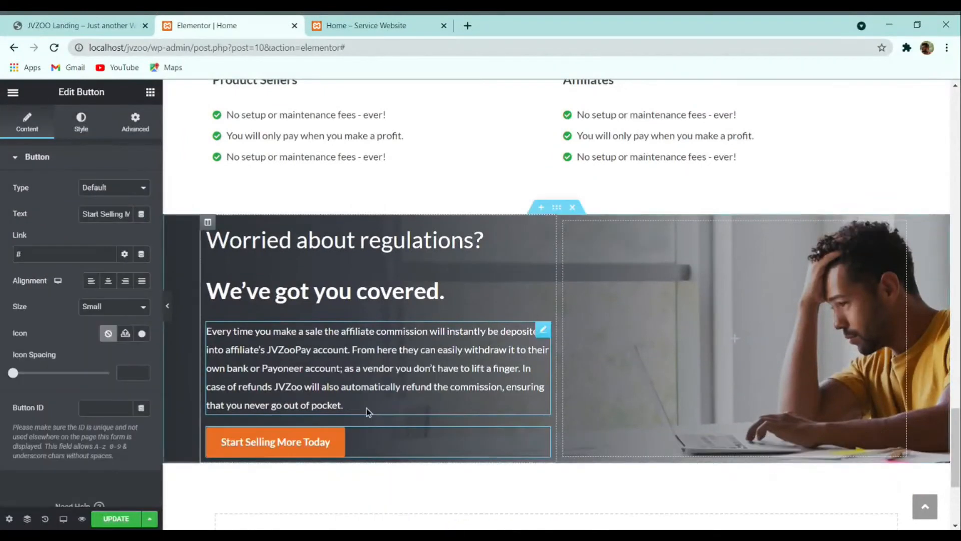
Step: Rename the pasted button's label to 'Learn More'
left_click(118, 25)
left_click(248, 27)
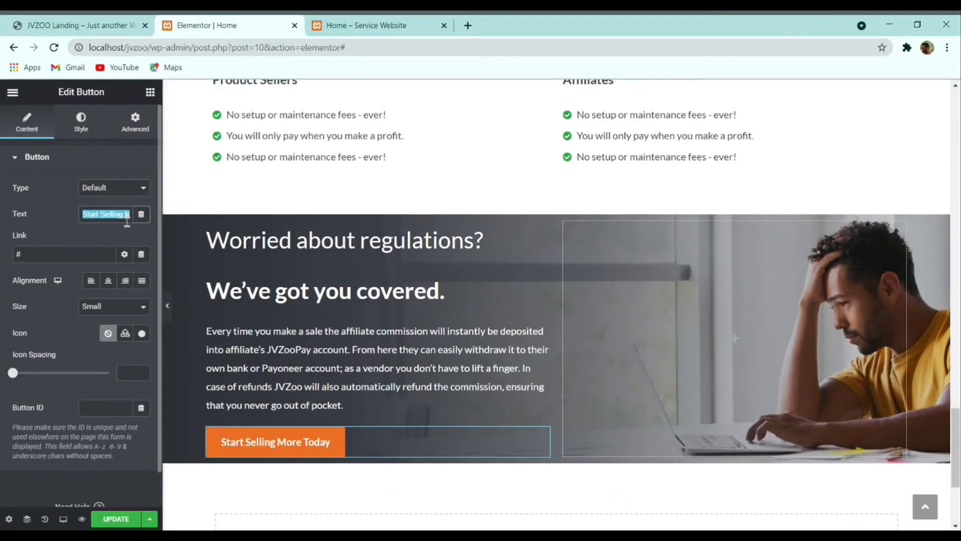
type("Learn More")
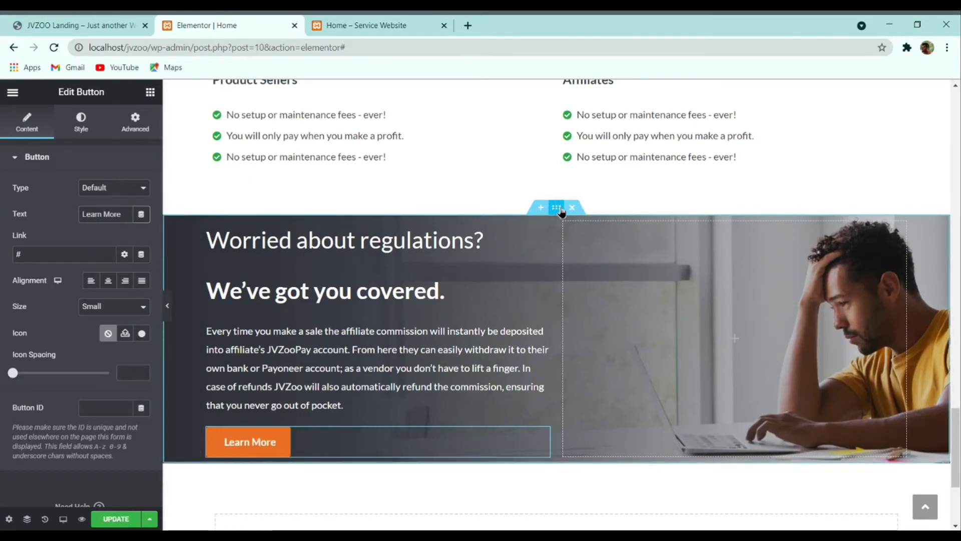
left_click(561, 212)
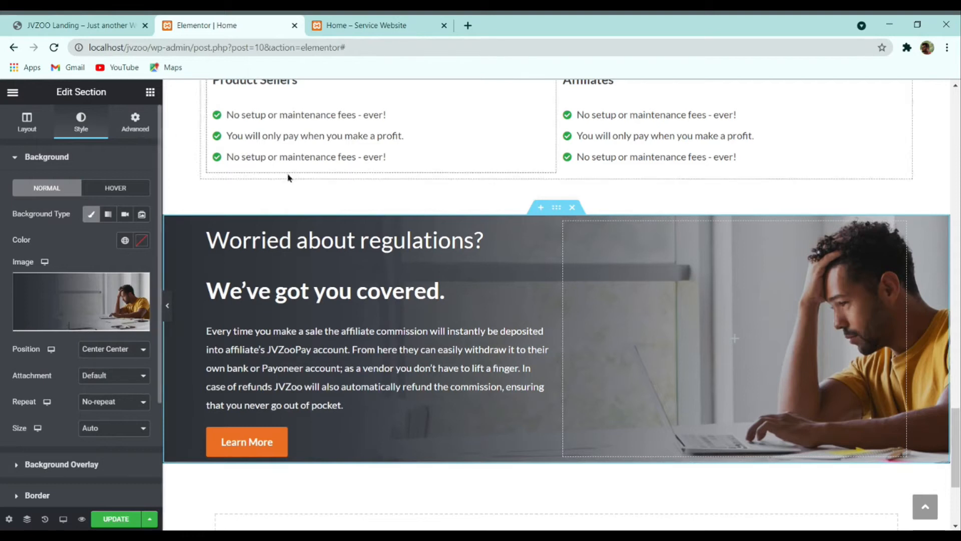
Step: Give the section unlinked padding in EM with Top 4 and Bottom 4
left_click(132, 123)
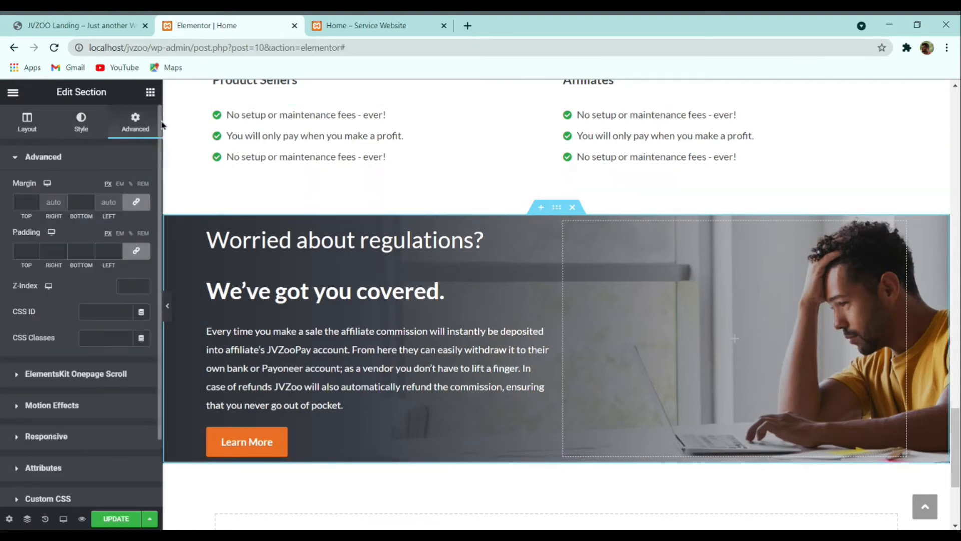
left_click(120, 233)
left_click(136, 251)
left_click(31, 250)
type("3")
left_click(35, 249)
left_click(90, 249)
left_click(90, 249)
left_click(90, 250)
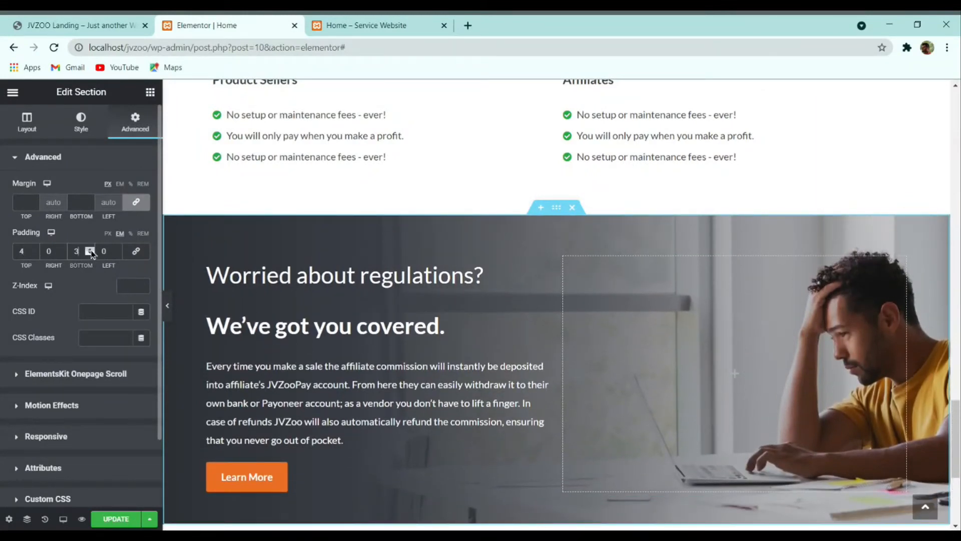
left_click(91, 250)
Step: Preview the padded section at full width against the live JVZoo page and save with UPDATE
scroll(339, 268, "down", 3)
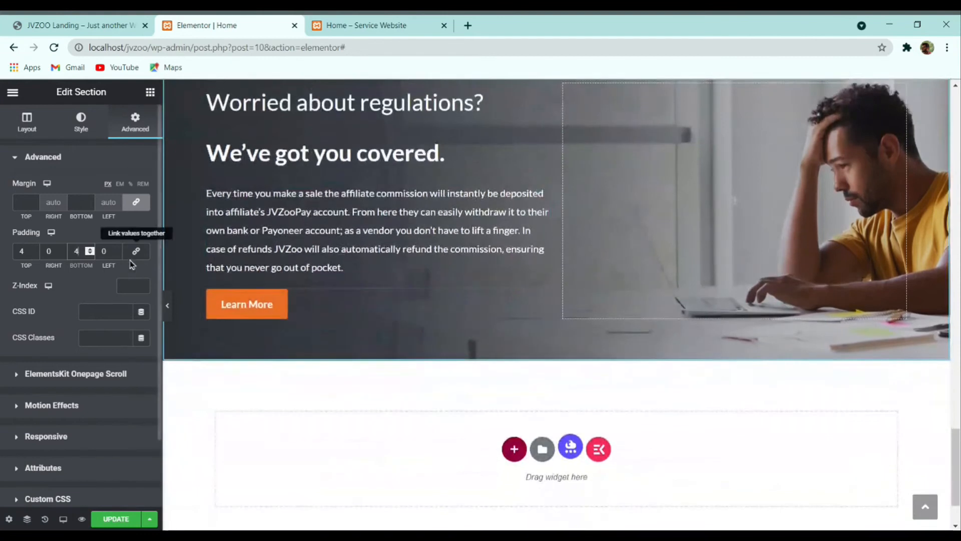
left_click(168, 306)
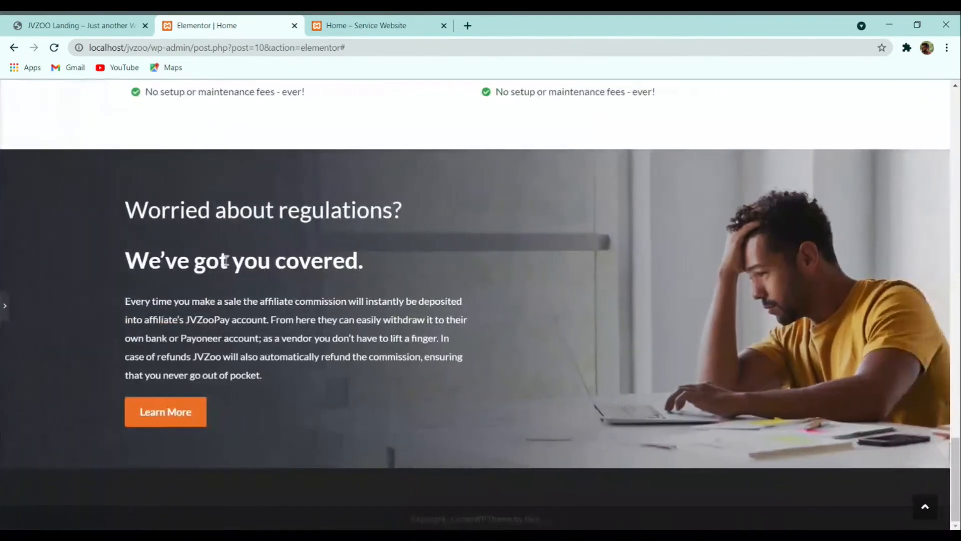
left_click(128, 21)
scroll(384, 265, "down", 6)
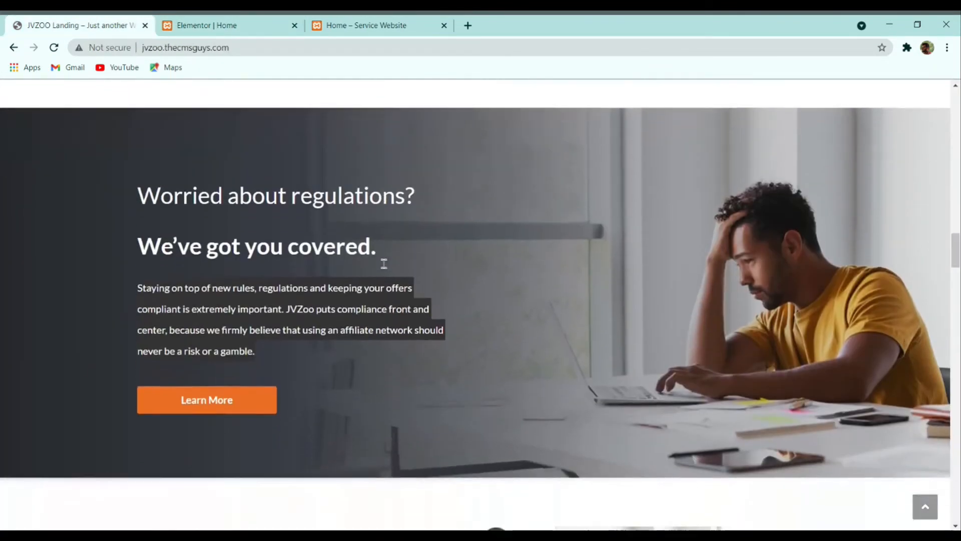
scroll(275, 120, "up", 6)
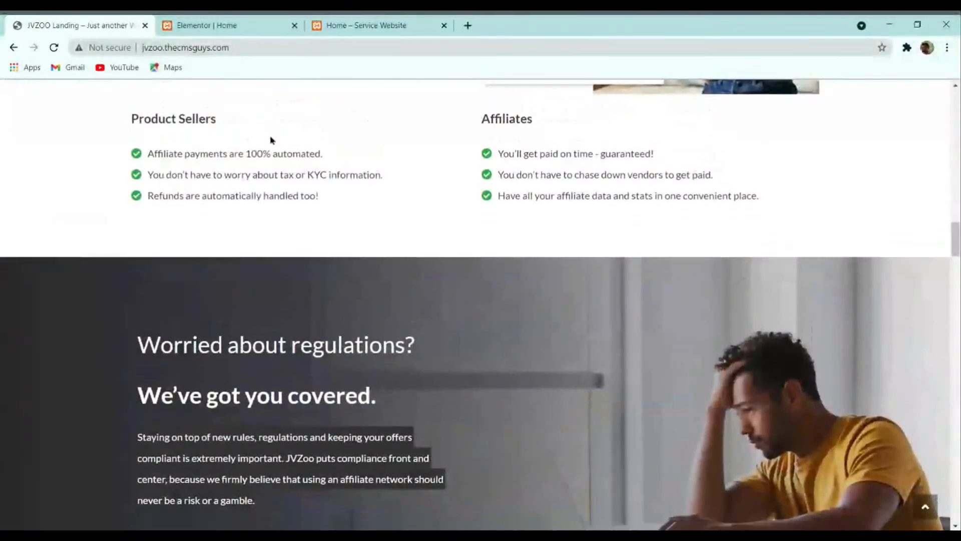
scroll(227, 107, "down", 3)
left_click(205, 23)
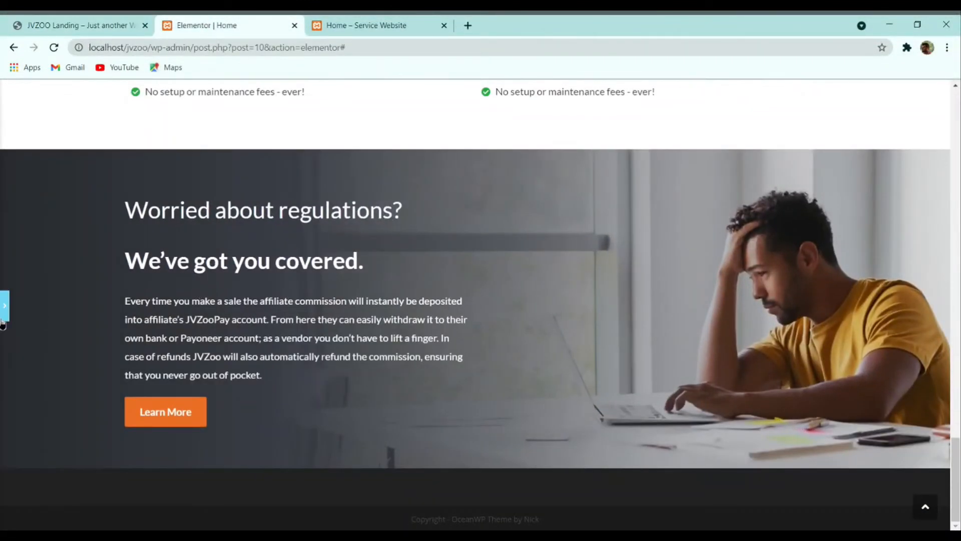
left_click(4, 314)
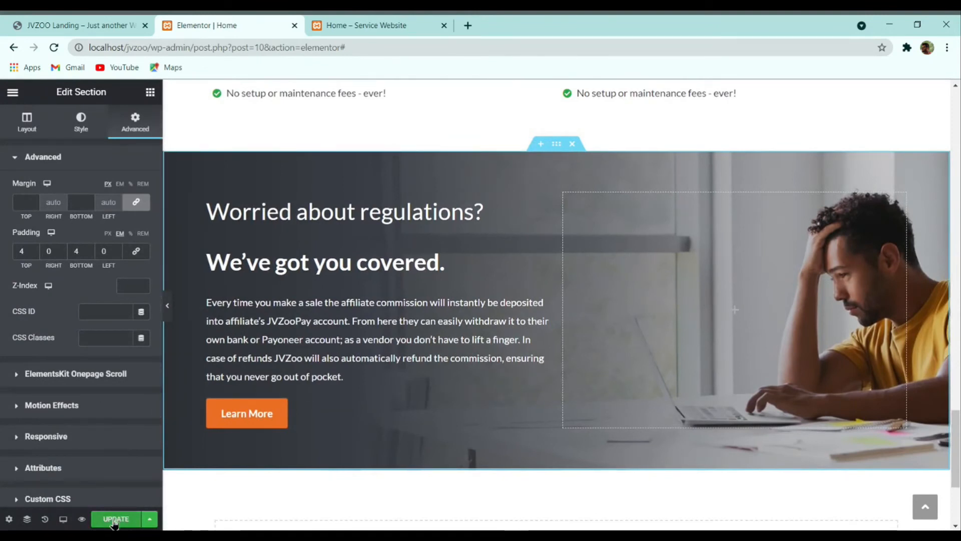
left_click(114, 520)
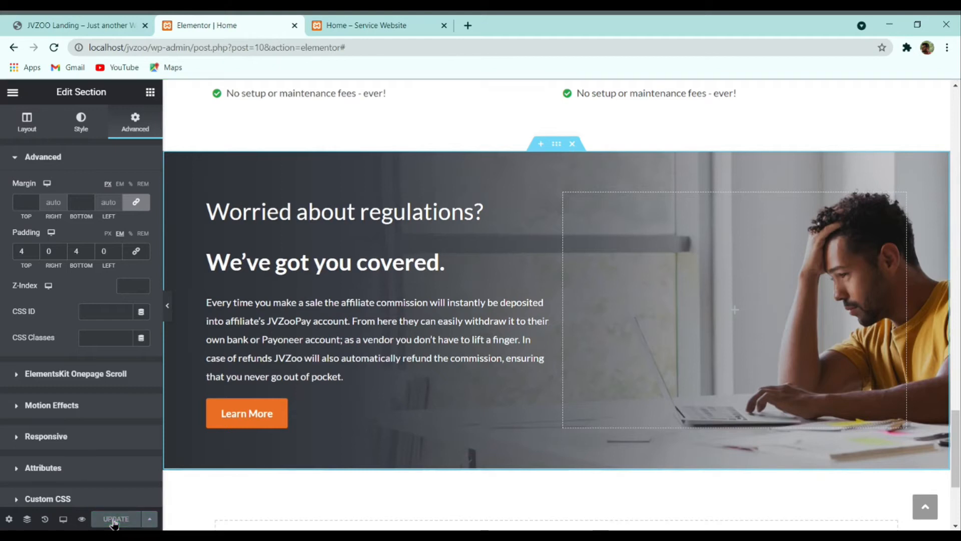
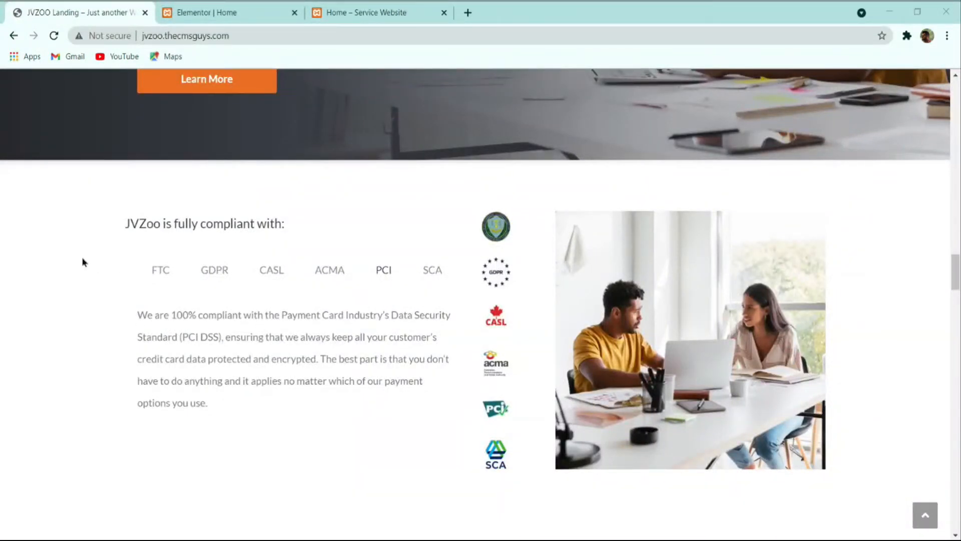
Step: Add an empty two-column section below the 'Worried about regulations?' section
left_click(83, 258)
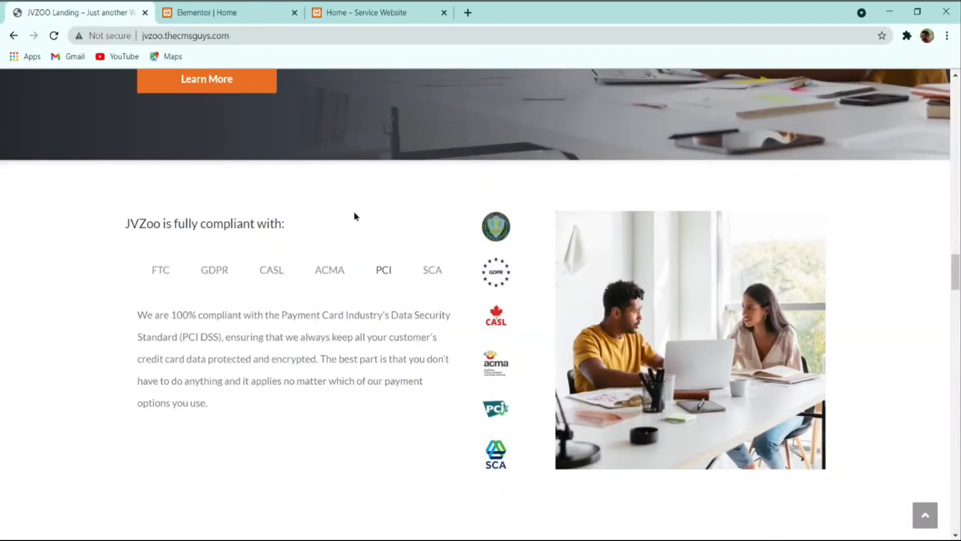
left_click(239, 8)
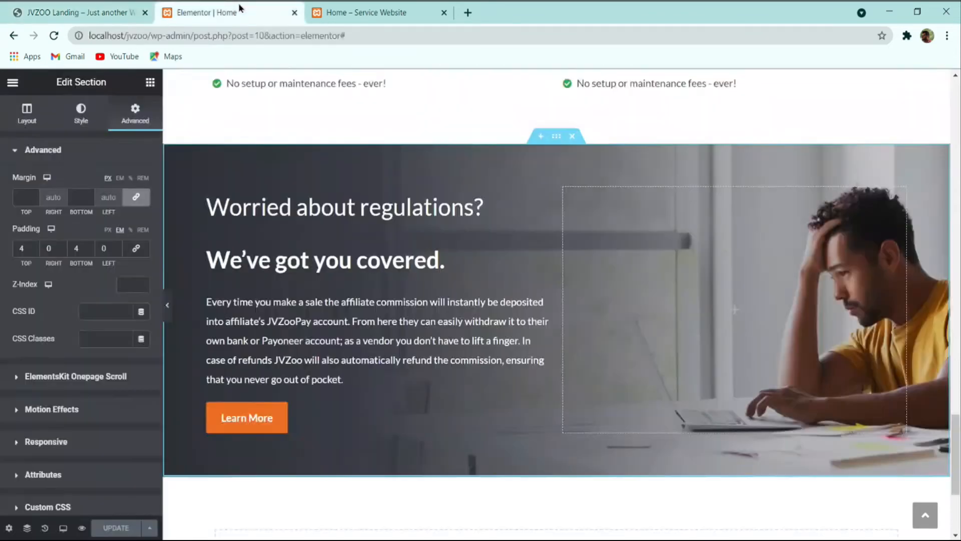
scroll(515, 350, "down", 4)
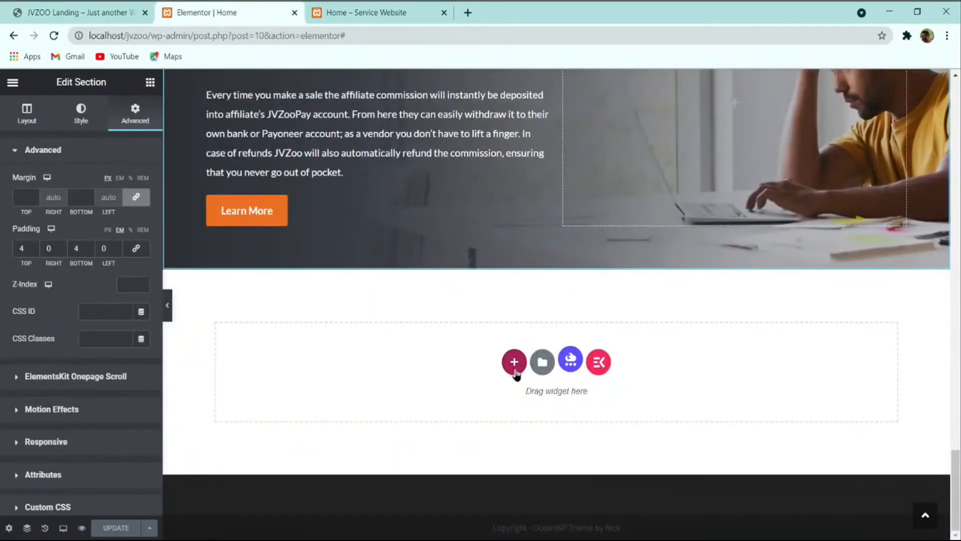
left_click(514, 363)
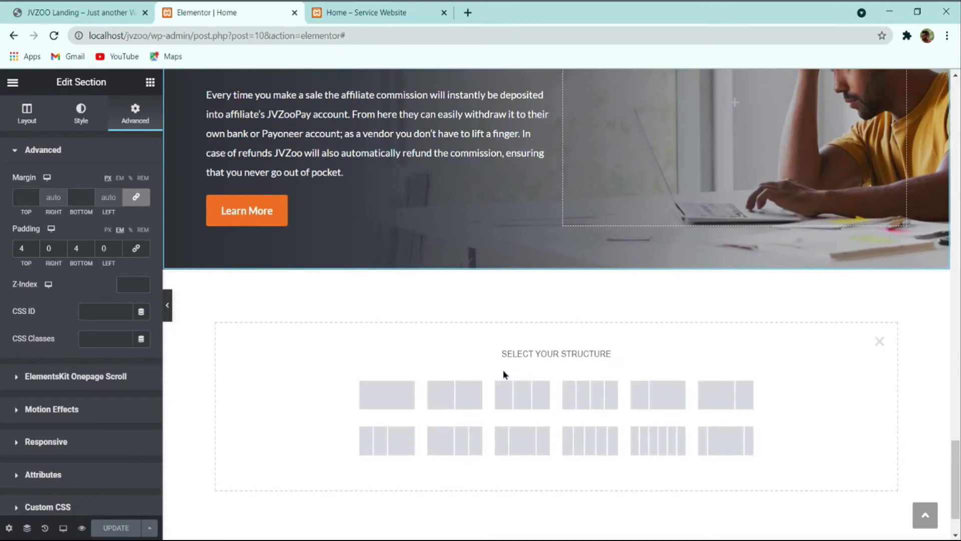
left_click(440, 393)
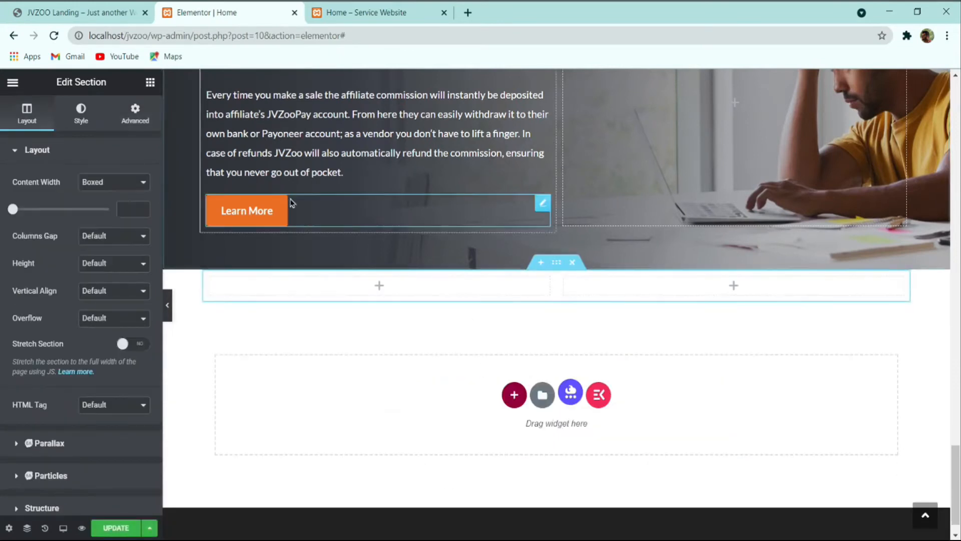
left_click(121, 10)
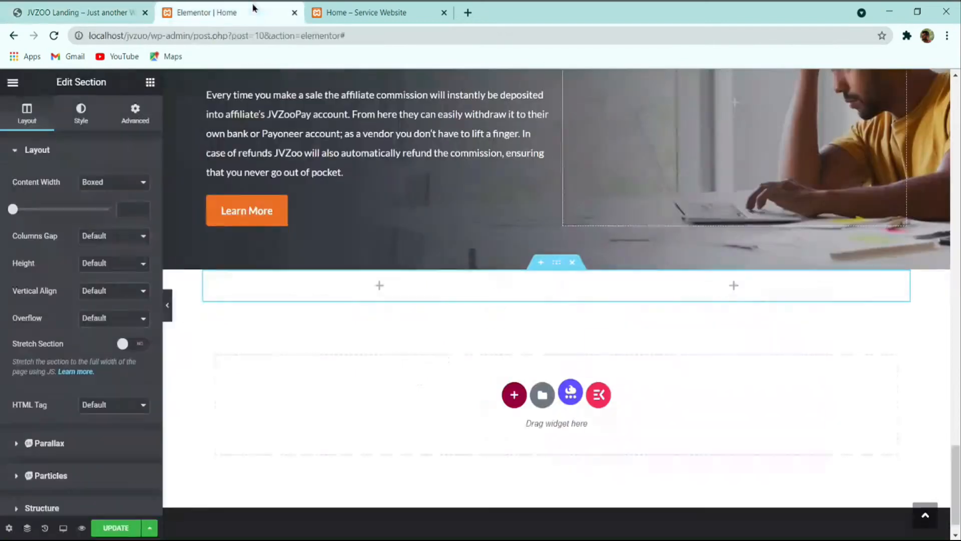
left_click(194, 15)
left_click(151, 82)
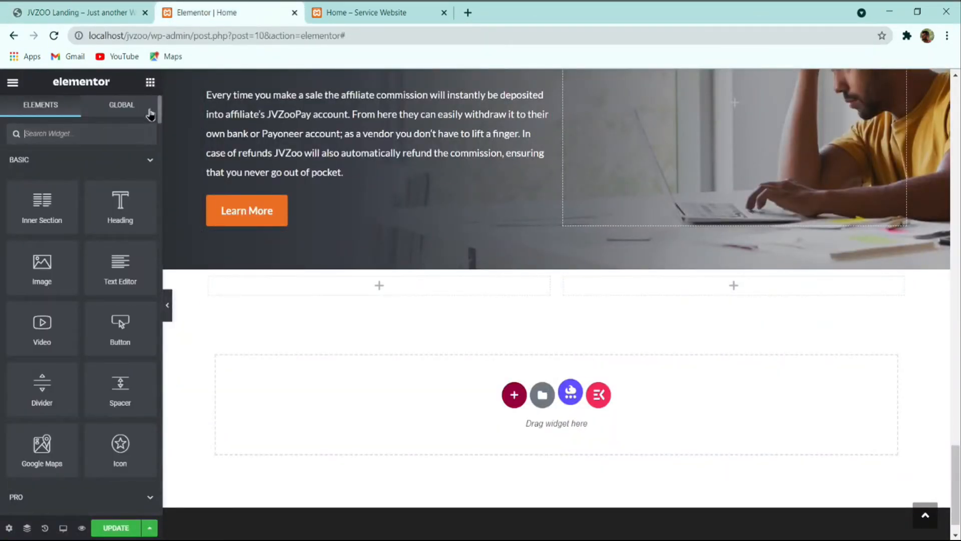
Step: Put compliant-with.jpg in an Image widget in the right column at Full size
left_click_drag(33, 279, 651, 291)
left_click(123, 205)
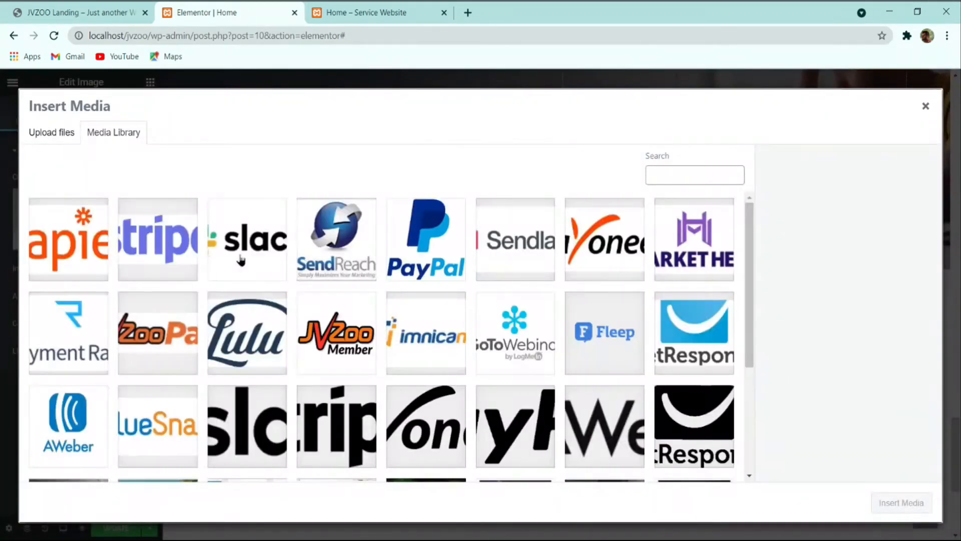
scroll(378, 285, "down", 10)
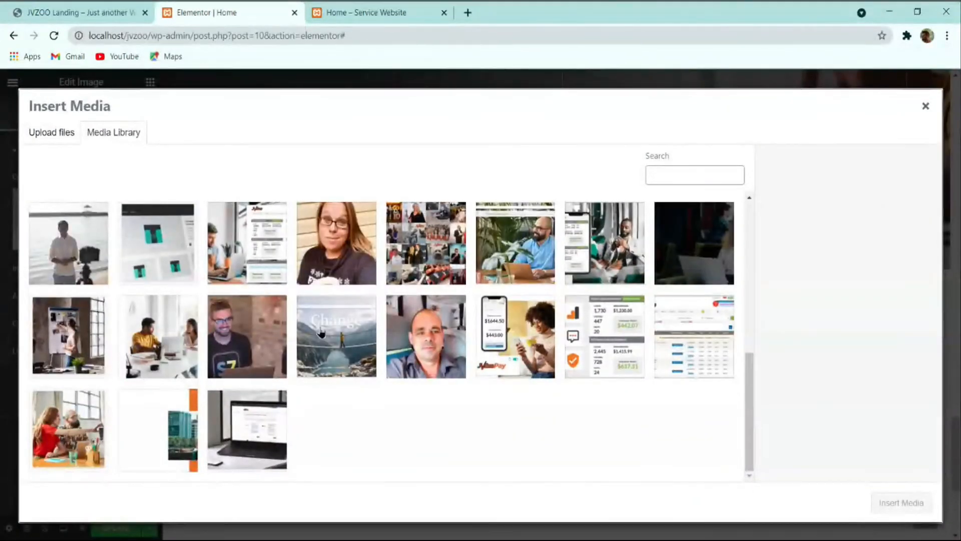
scroll(549, 373, "up", 5)
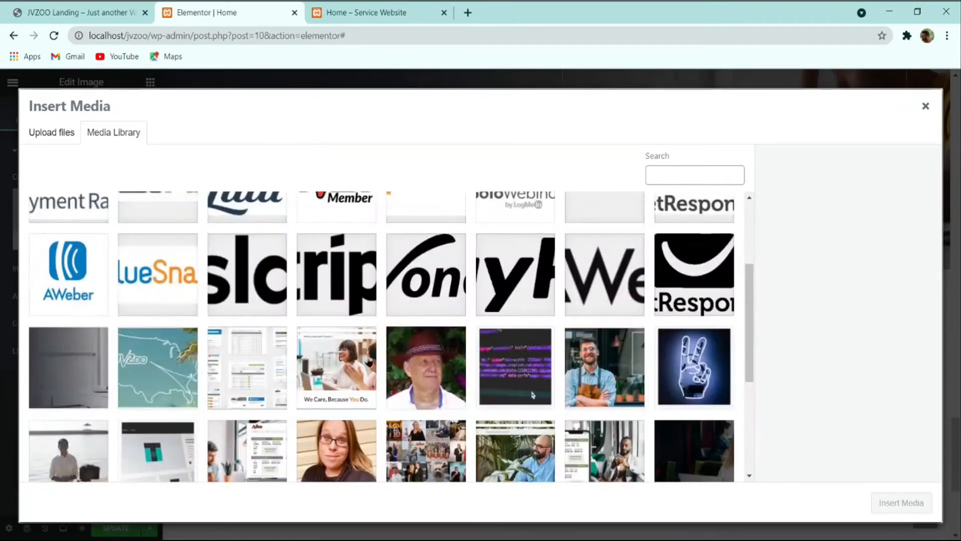
scroll(532, 394, "down", 5)
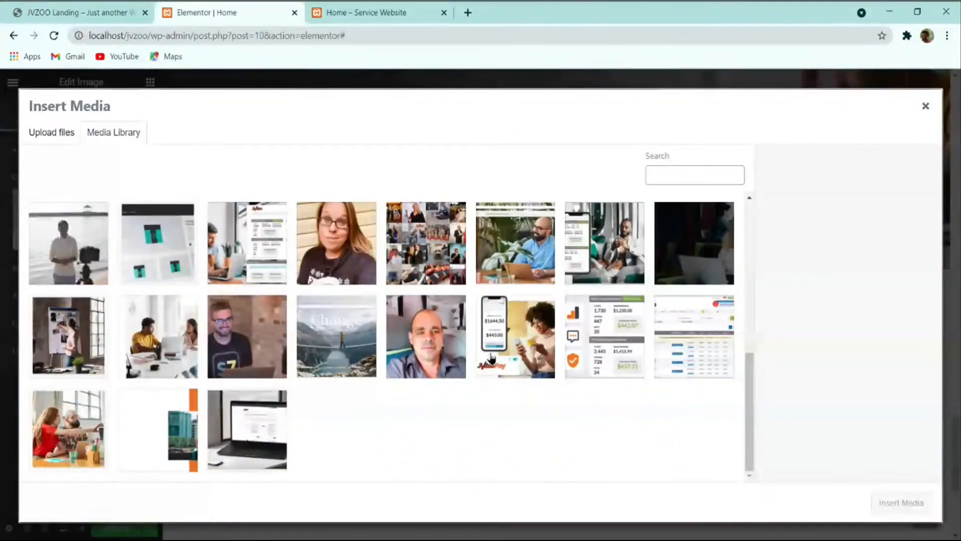
left_click(98, 11)
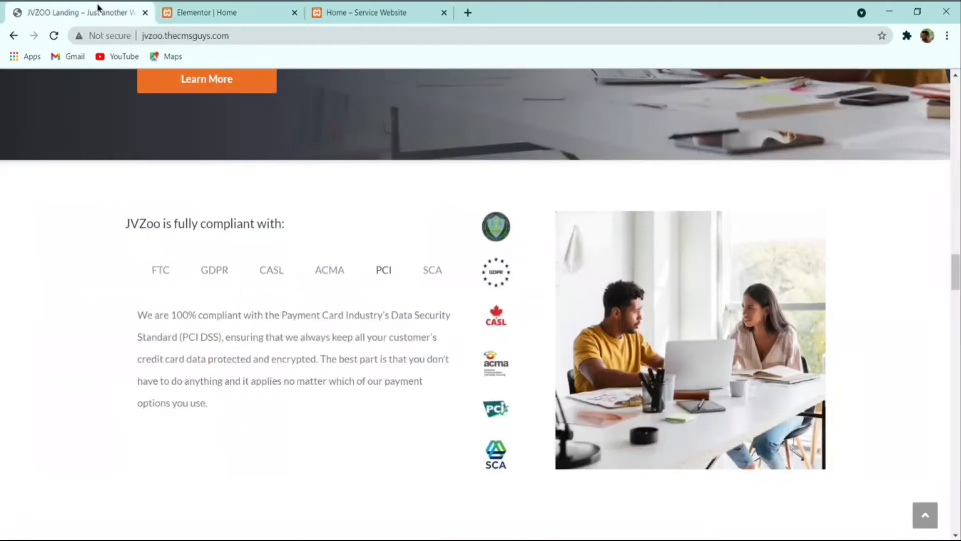
left_click(226, 12)
left_click(173, 319)
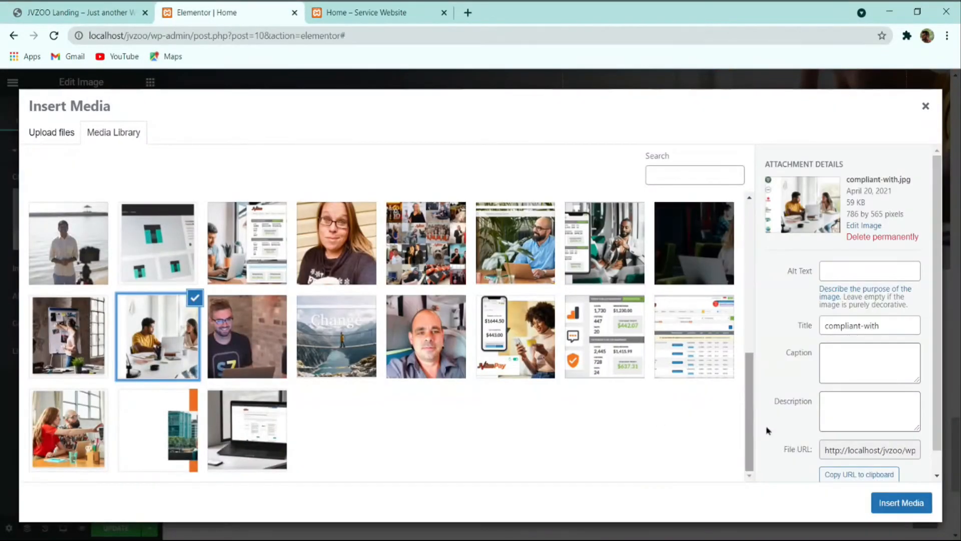
left_click(893, 500)
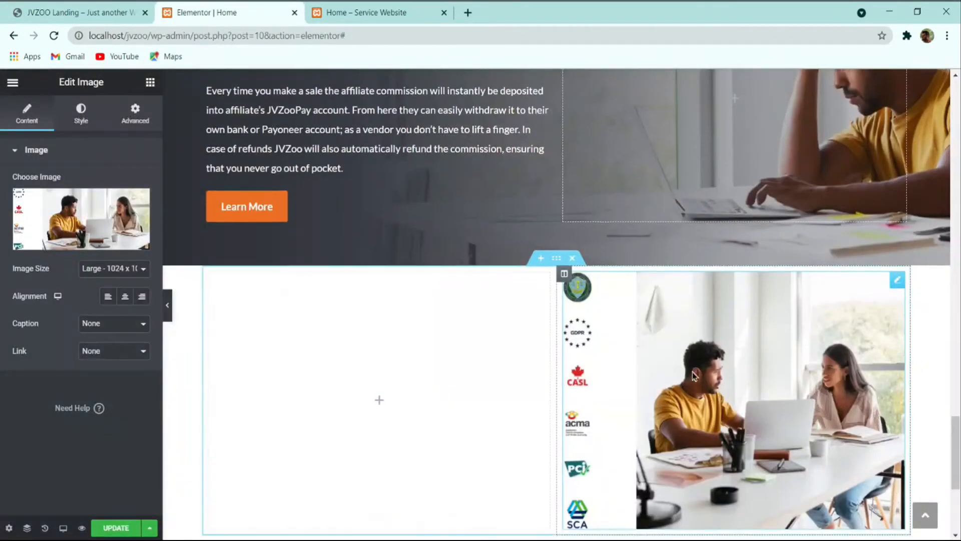
scroll(694, 363, "down", 2)
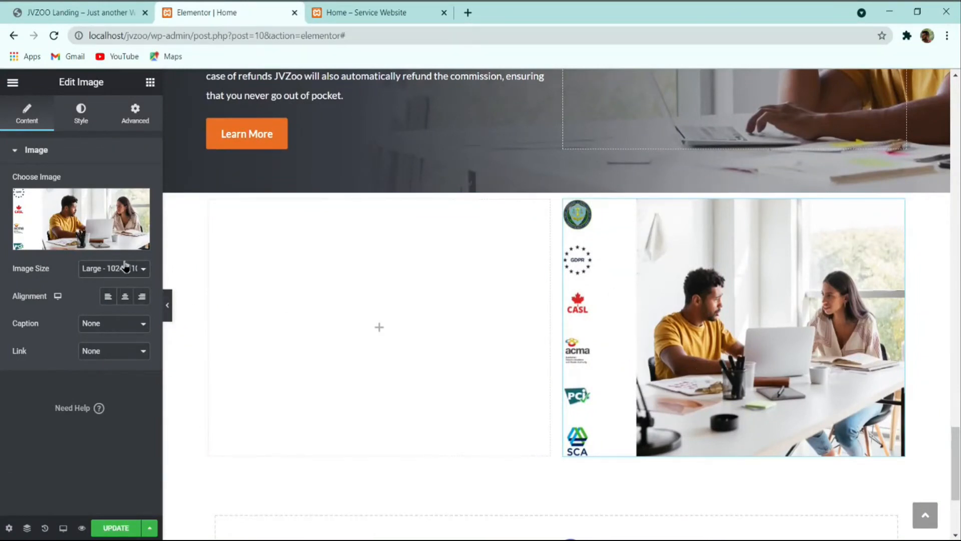
left_click(125, 283)
Step: Copy the compliance heading text from the JVZoo reference page
left_click(111, 7)
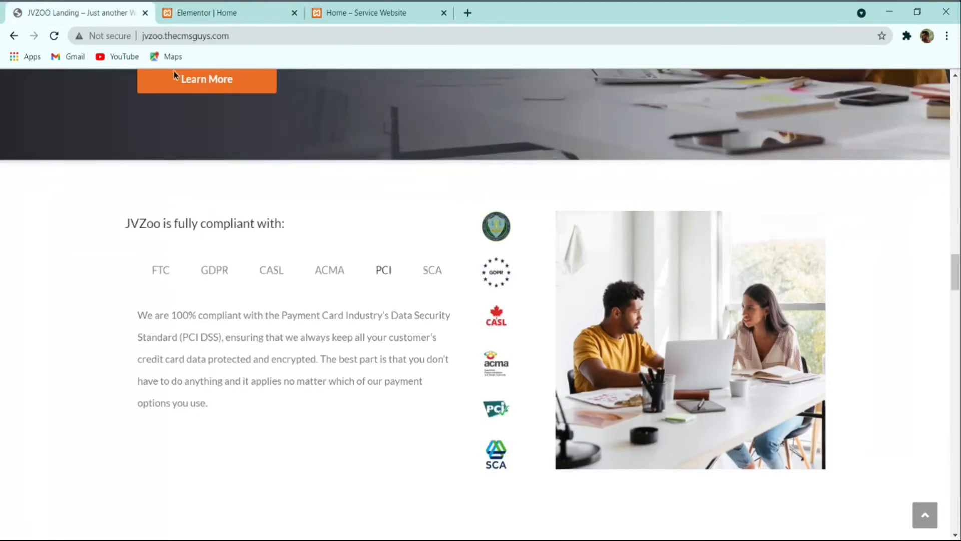
triple_click(190, 223)
key("ctrl+c")
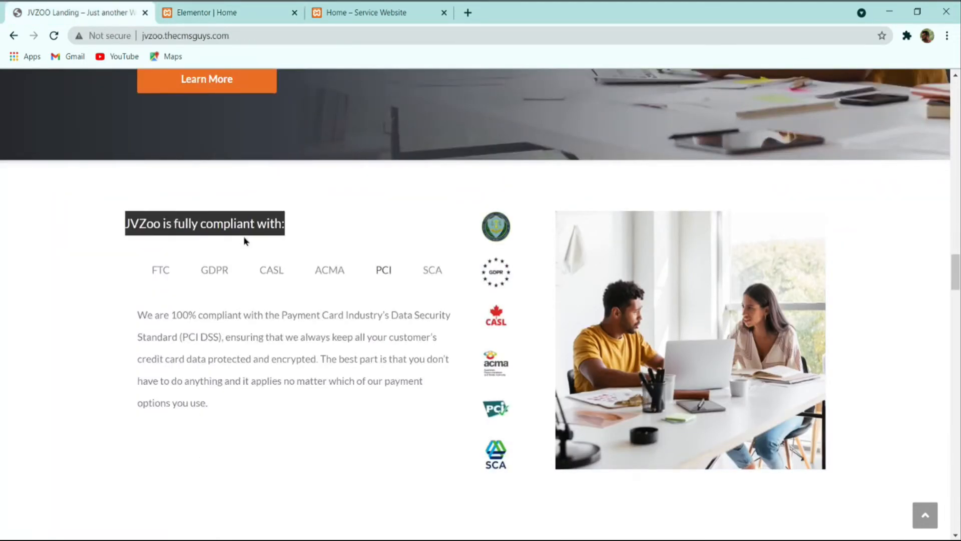
left_click(216, 12)
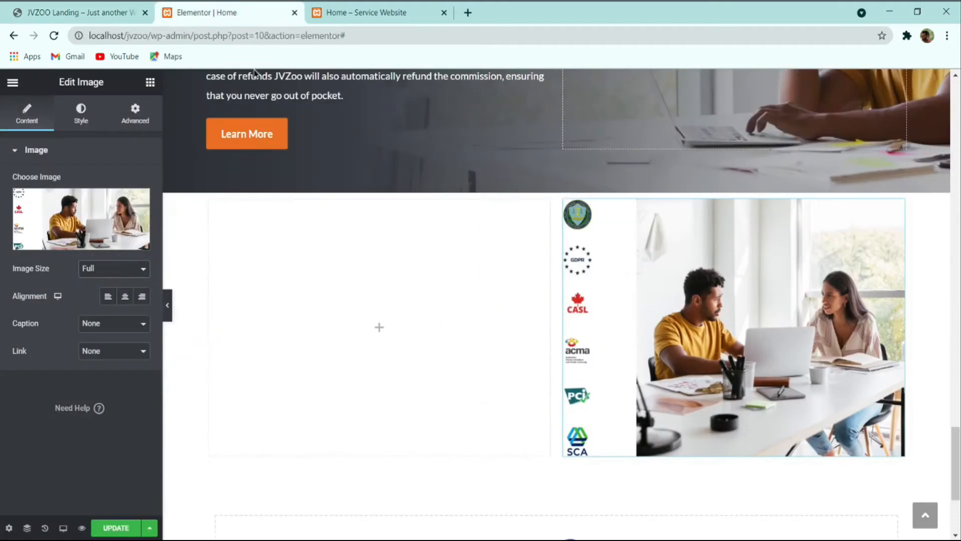
scroll(370, 328, "up", 3)
Step: Duplicate the Product Sellers heading into the left column, retitle it 'JVZoo is fully compliant with:', weight 400
scroll(330, 237, "up", 8)
right_click(311, 256)
left_click(354, 296)
left_click_drag(540, 287, 347, 381)
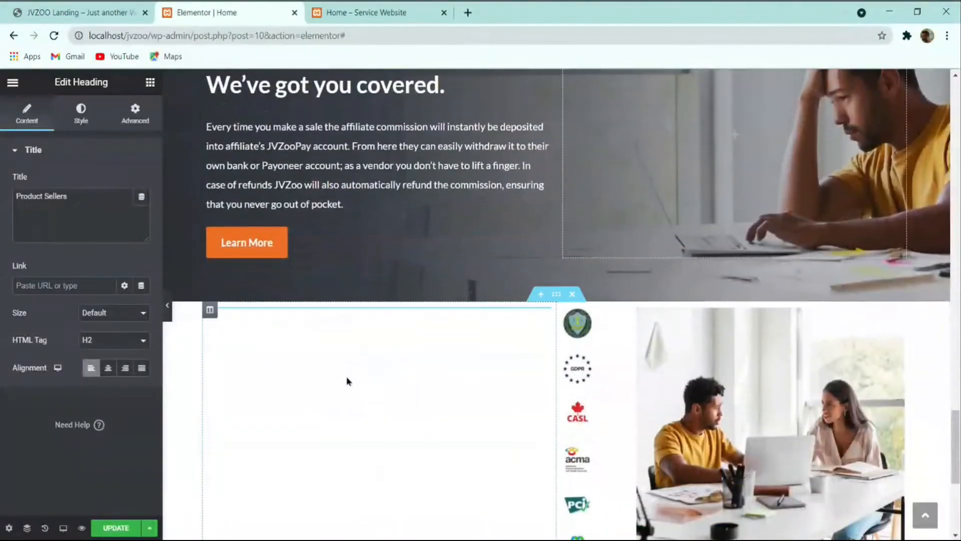
triple_click(77, 197)
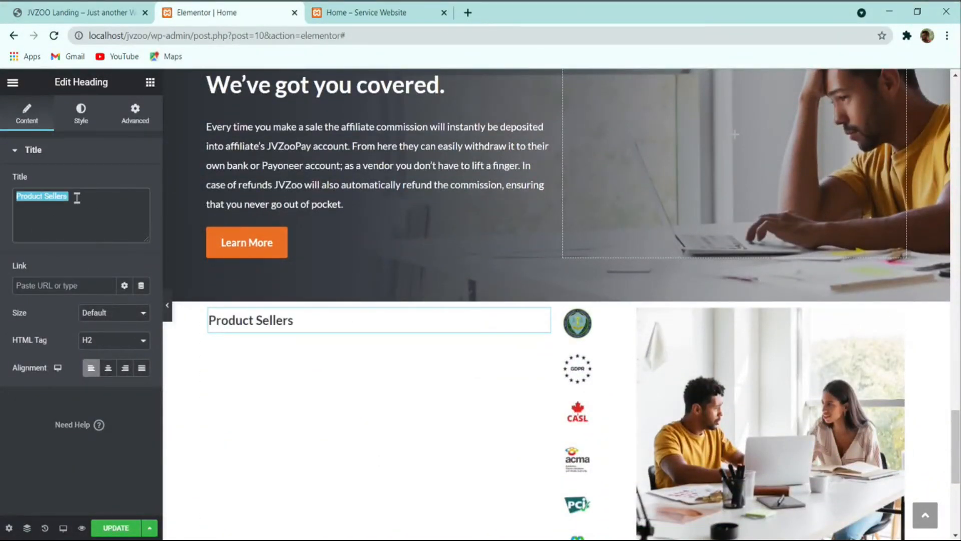
key("ctrl+v")
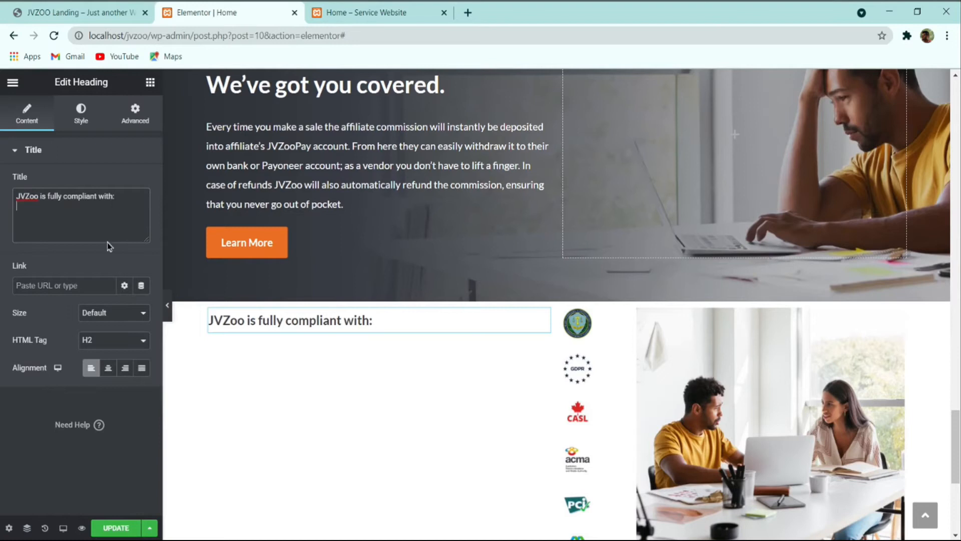
left_click(77, 116)
left_click(141, 210)
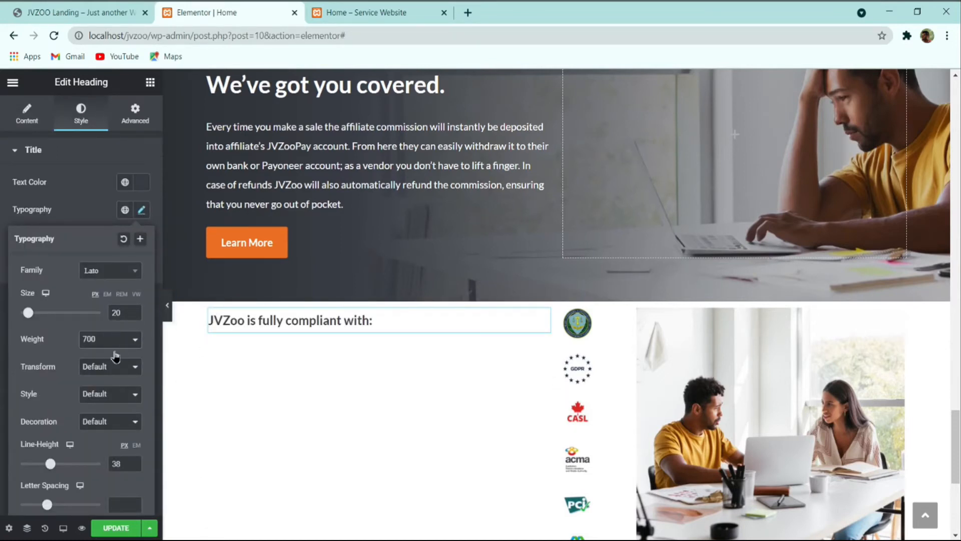
left_click(122, 380)
left_click(140, 211)
Step: Review the compliance tabs on the JVZoo reference page, ending on the SCA description
left_click(113, 7)
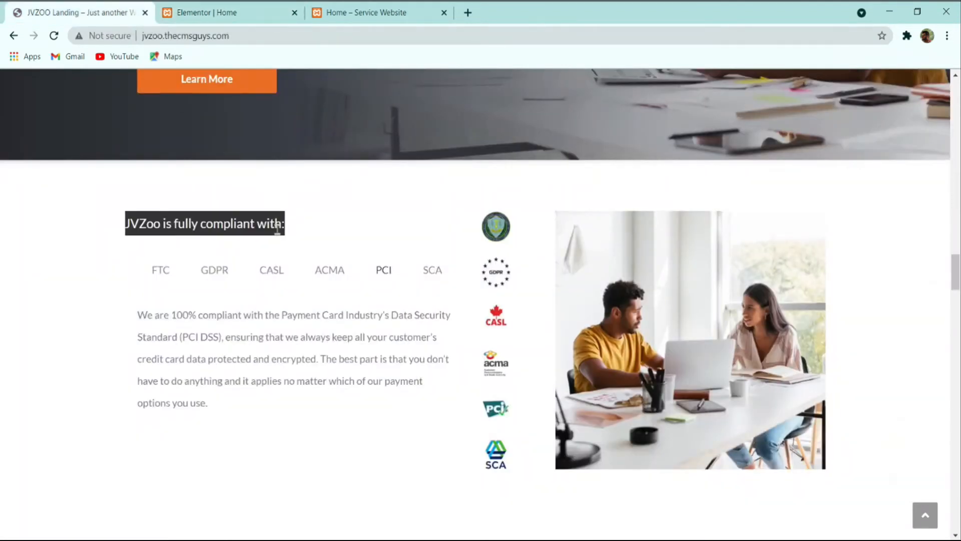
left_click(154, 270)
left_click(206, 274)
left_click(268, 274)
left_click(332, 275)
left_click(386, 274)
left_click(429, 272)
left_click(383, 273)
left_click(327, 272)
left_click(274, 273)
left_click(211, 267)
left_click(157, 274)
left_click(215, 276)
left_click(271, 275)
left_click(325, 275)
left_click(400, 277)
left_click(434, 274)
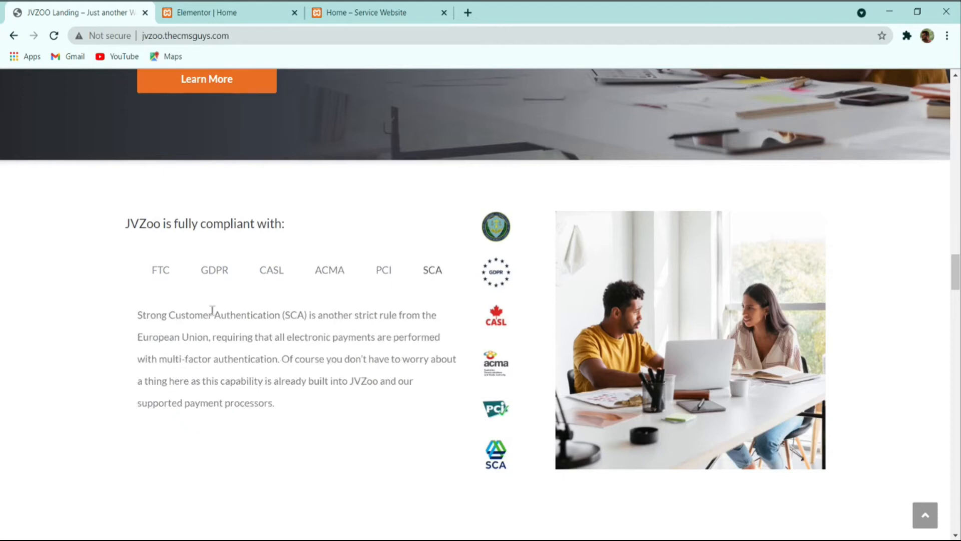
left_click(210, 12)
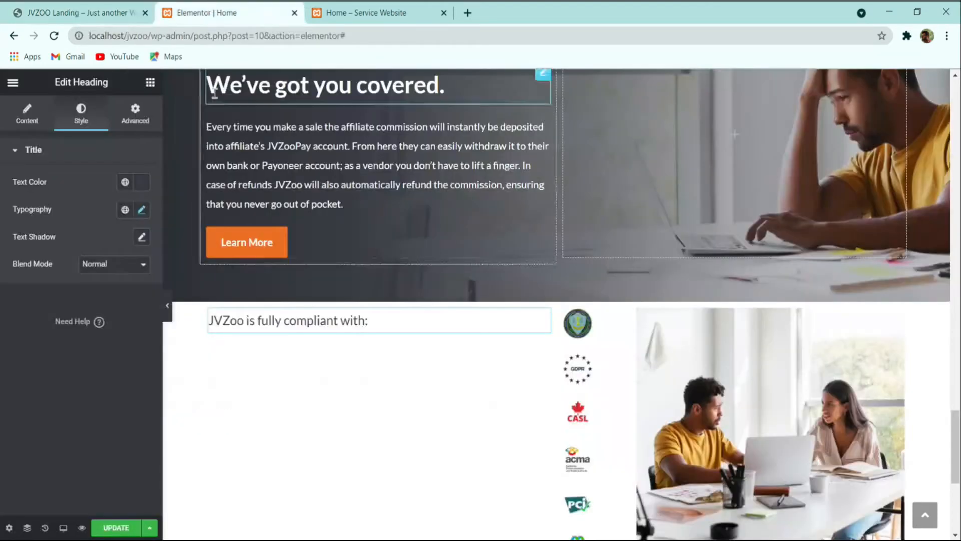
Step: Add a Tabs widget under the compliance heading
left_click(150, 83)
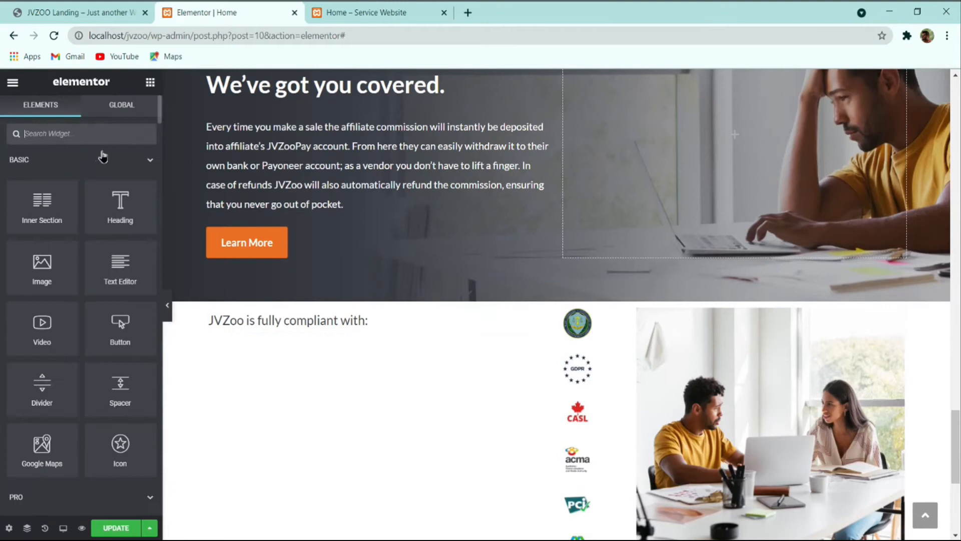
type("tab")
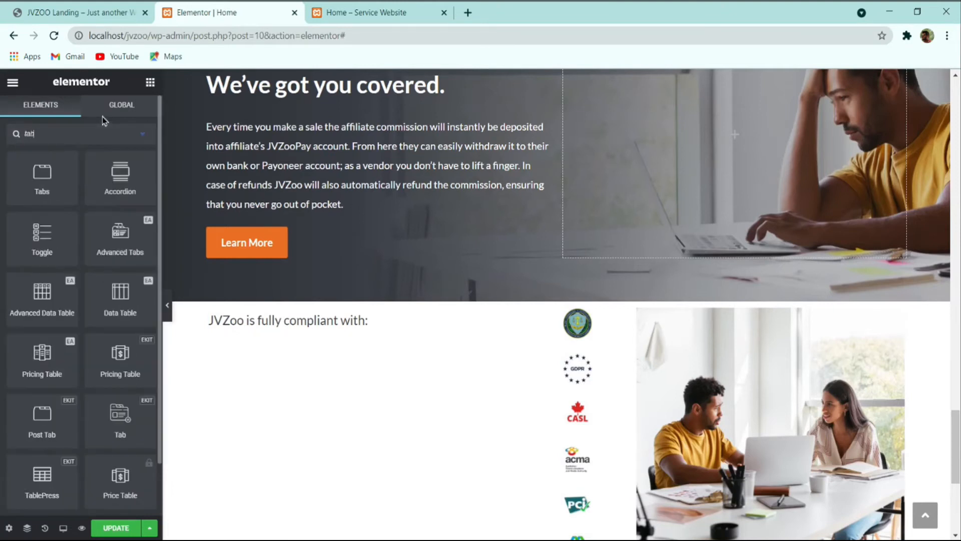
left_click_drag(44, 172, 273, 330)
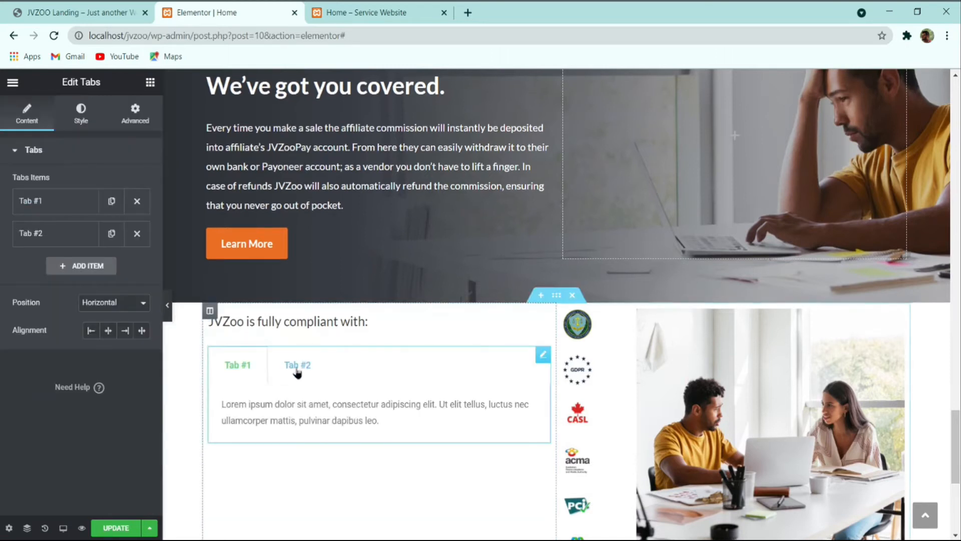
left_click(59, 213)
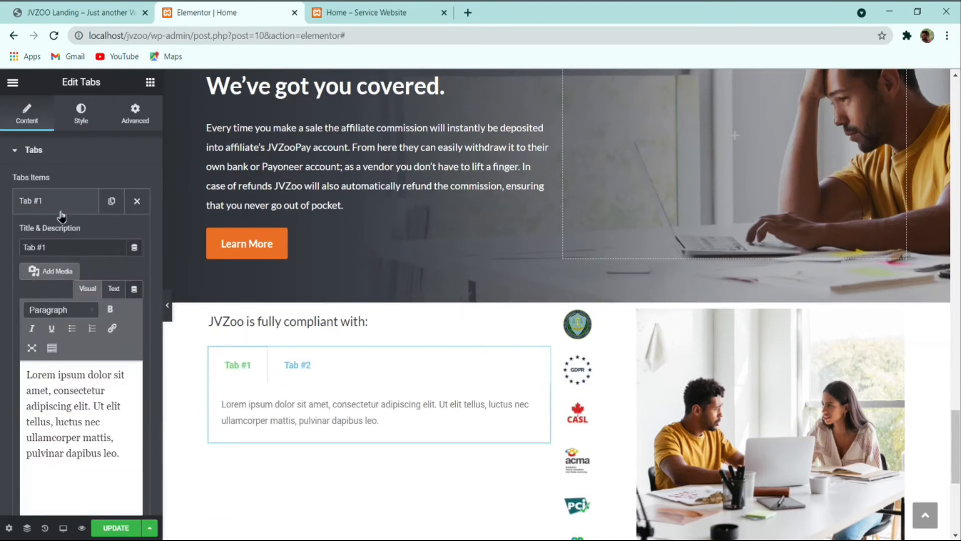
Step: Retitle the first tab 'SCA' and fill it with the SCA paragraph copied from JVZoo
left_click(85, 8)
double_click(201, 354)
double_click(203, 337)
triple_click(203, 336)
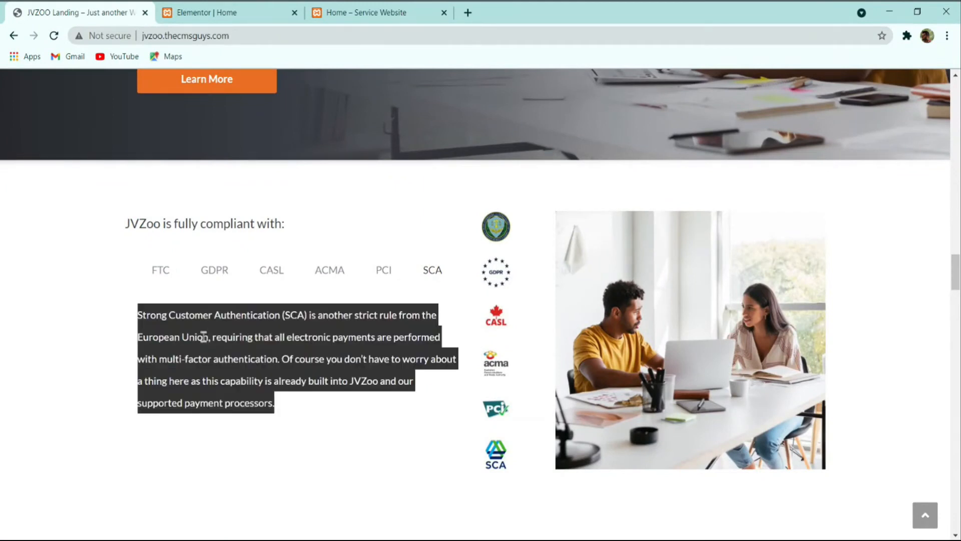
left_click(188, 11)
key("ctrl+a")
key("ctrl+v")
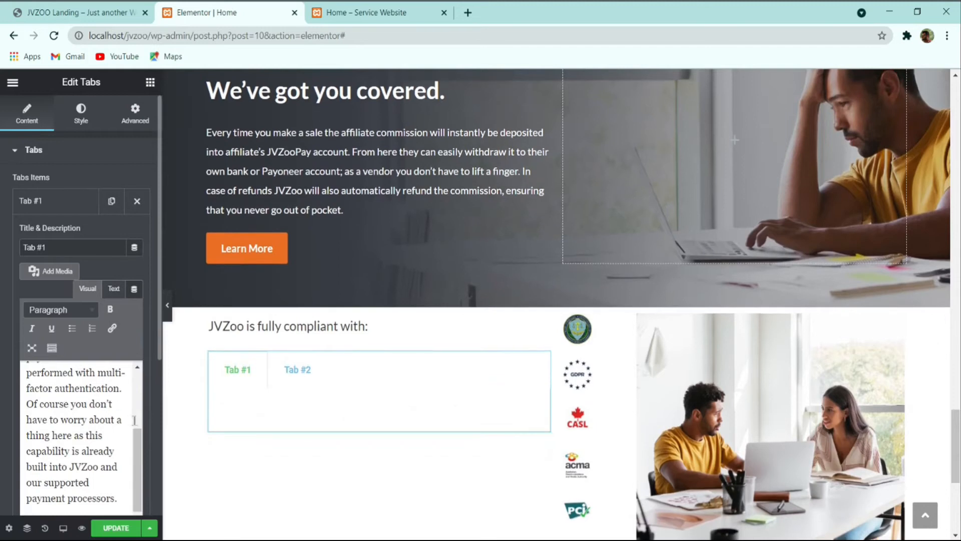
scroll(212, 405, "down", 2)
double_click(66, 246)
type("SCA")
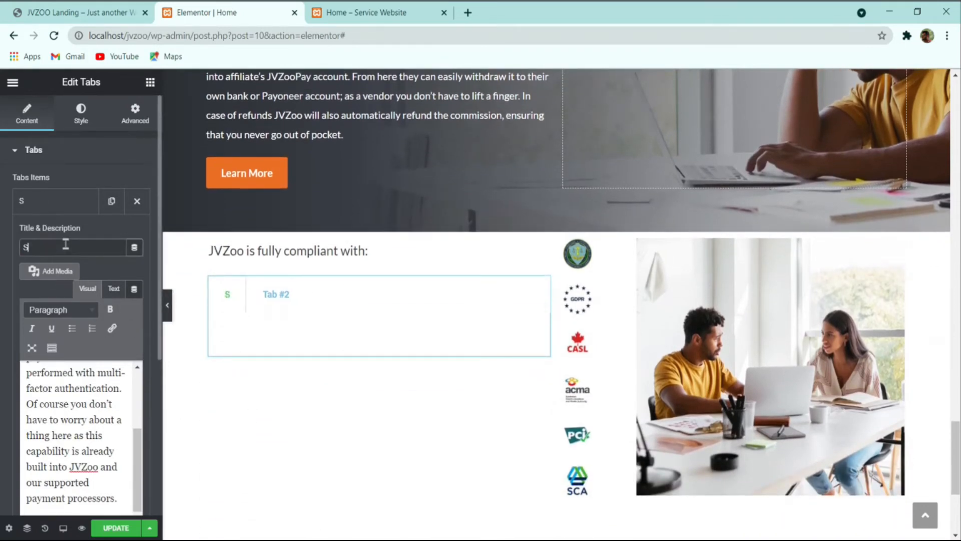
triple_click(42, 415)
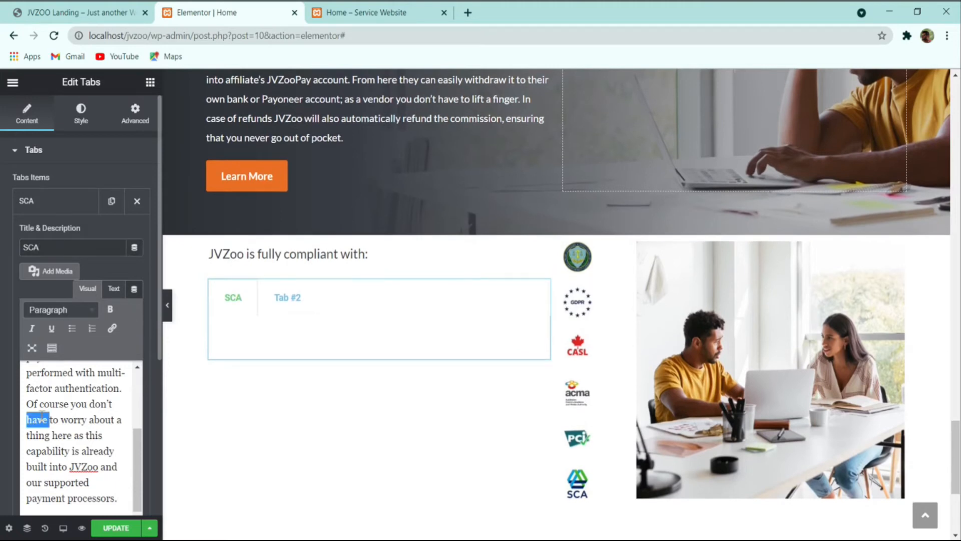
key("ctrl+v")
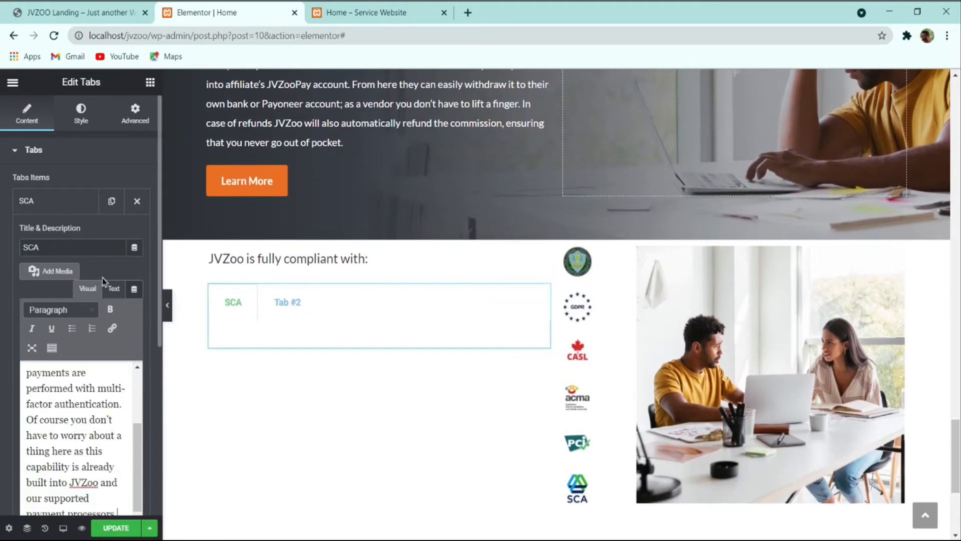
Step: Preview the tabs and delete the second tab
left_click(280, 305)
left_click(242, 312)
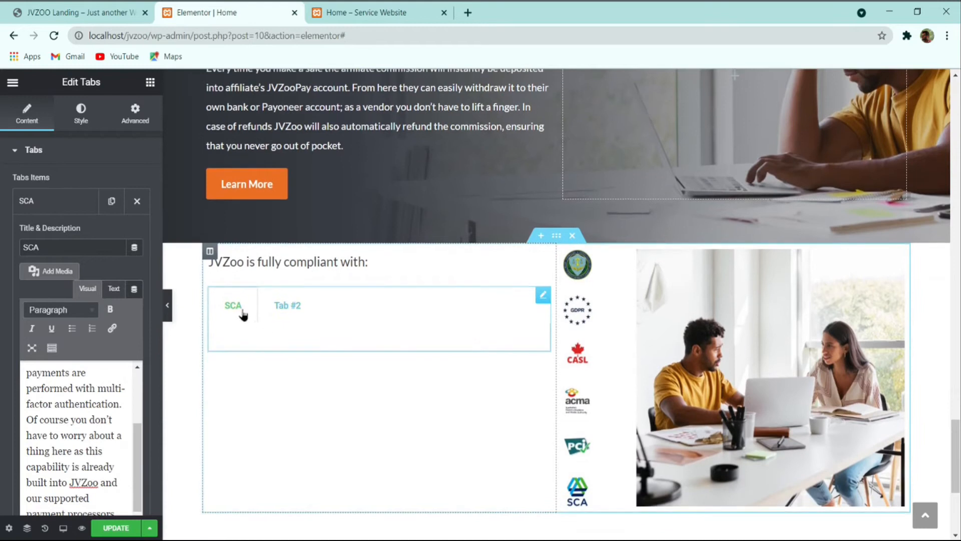
left_click(284, 306)
left_click(52, 200)
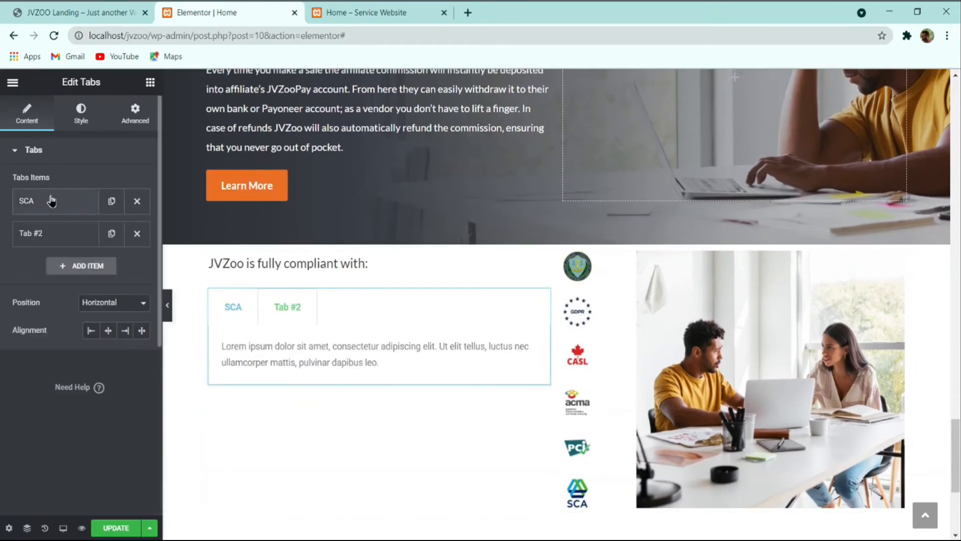
left_click(137, 234)
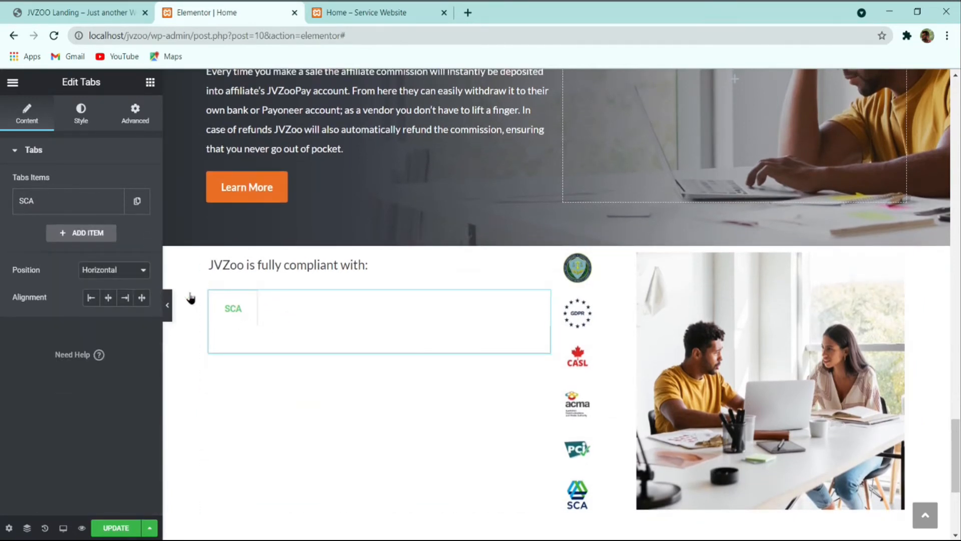
Step: Re-paste the SCA paragraph over the SCA tab's description
left_click(88, 201)
triple_click(79, 372)
key("ctrl+c")
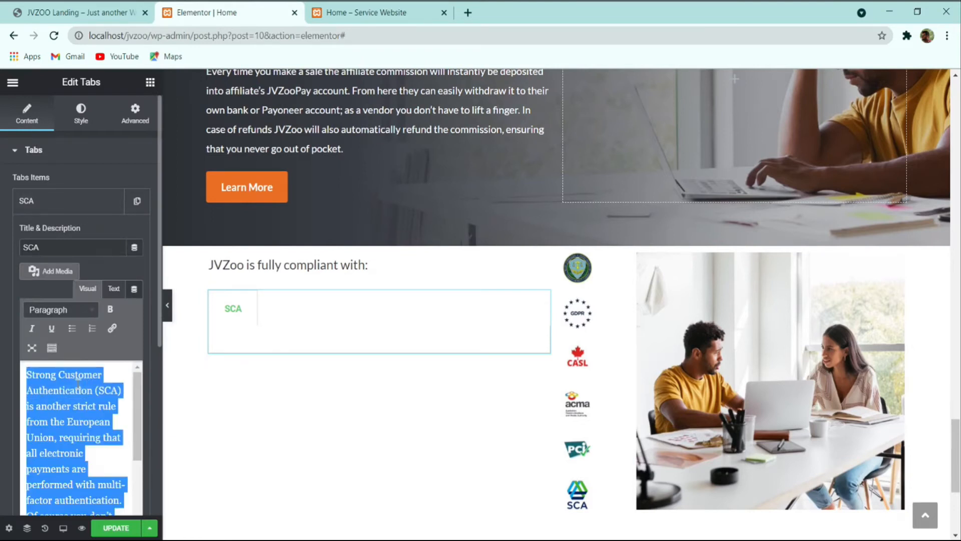
scroll(93, 385, "down", 3)
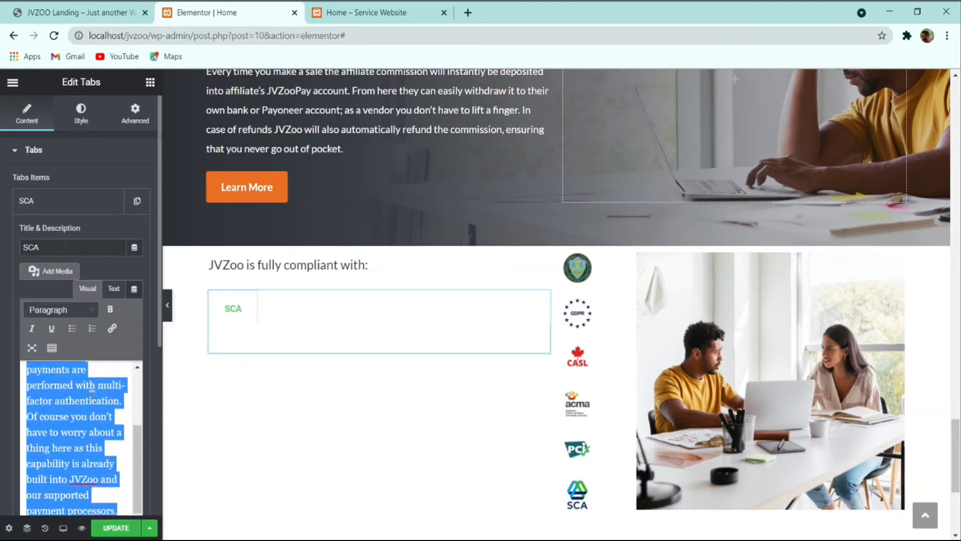
key("ctrl+v")
scroll(277, 302, "down", 2)
scroll(277, 303, "up", 1)
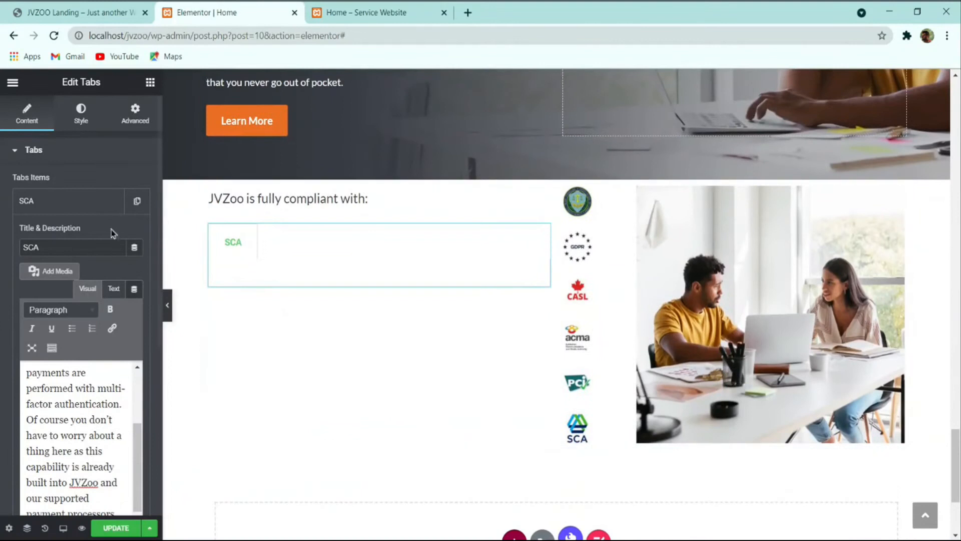
left_click(30, 206)
Step: Duplicate the SCA tab and preview both SCA tabs
left_click(141, 205)
left_click(270, 236)
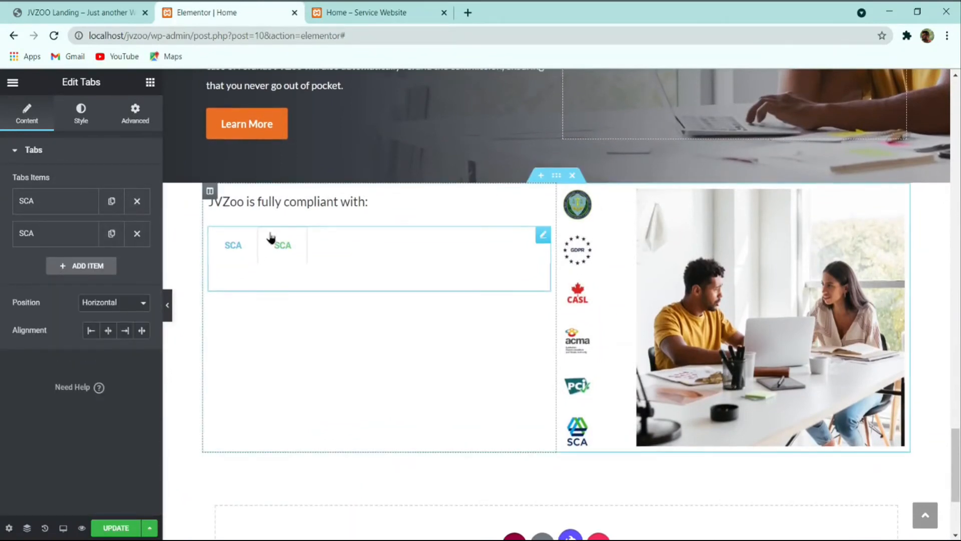
left_click(244, 242)
left_click(265, 249)
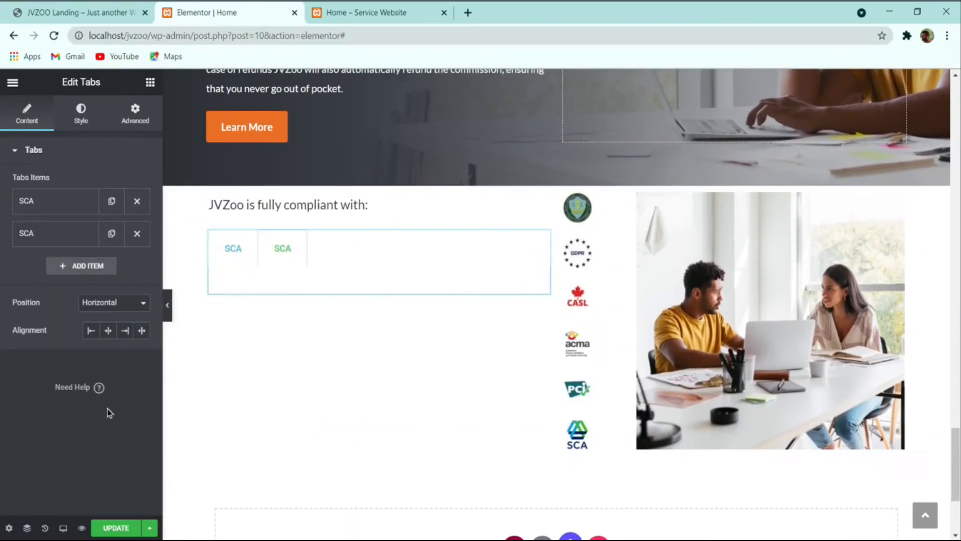
Step: Save with UPDATE, reload the editor, and re-paste the first tab's SCA description
left_click(115, 529)
left_click(55, 36)
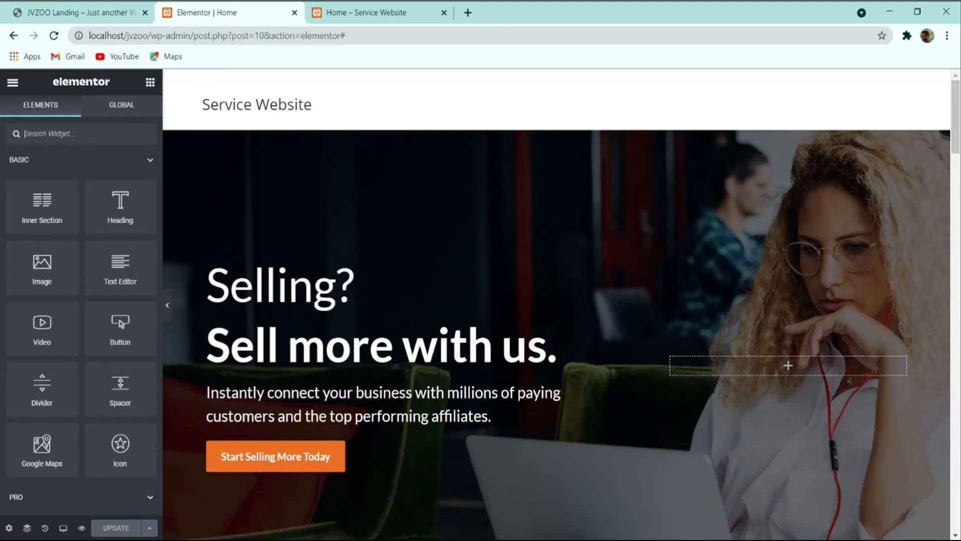
scroll(393, 375, "down", 20)
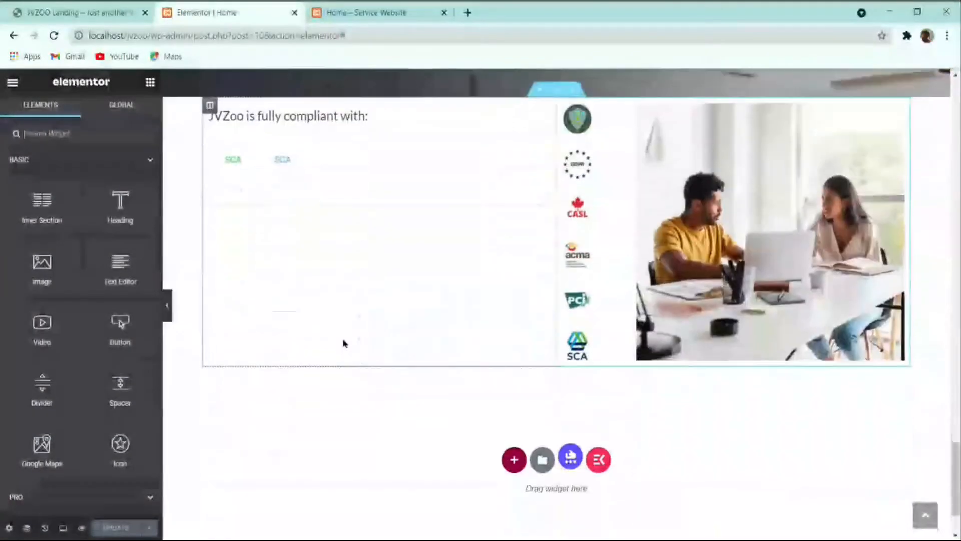
left_click(285, 130)
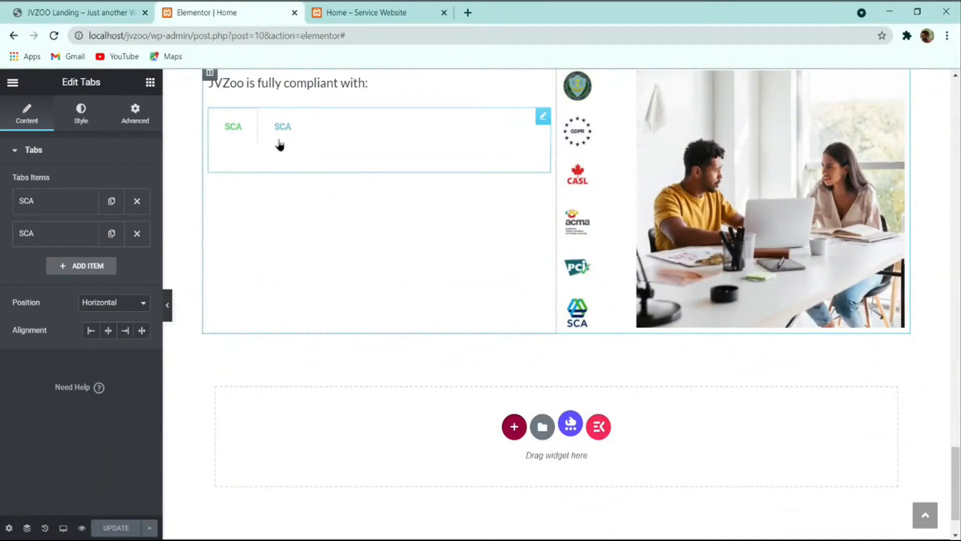
left_click(53, 205)
triple_click(63, 377)
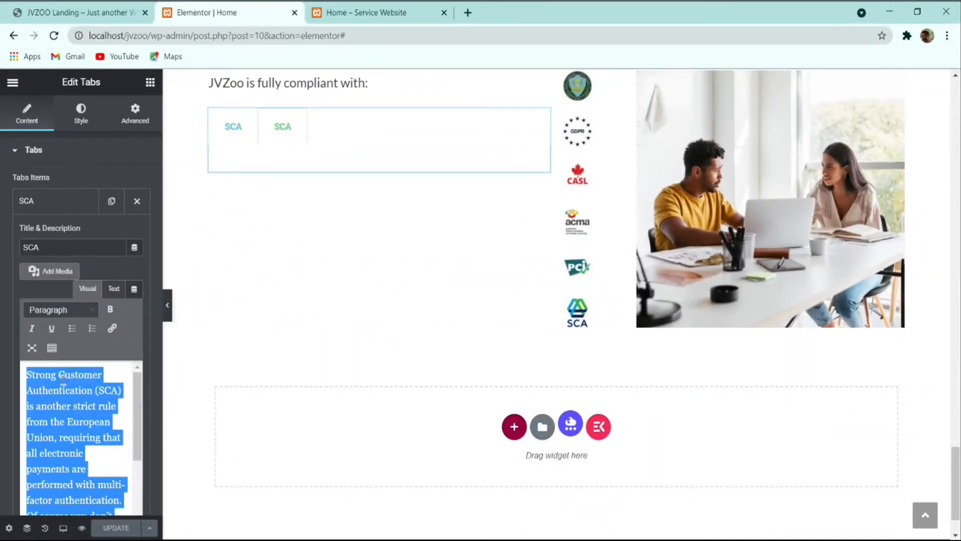
key("ctrl+v")
scroll(85, 417, "up", 2)
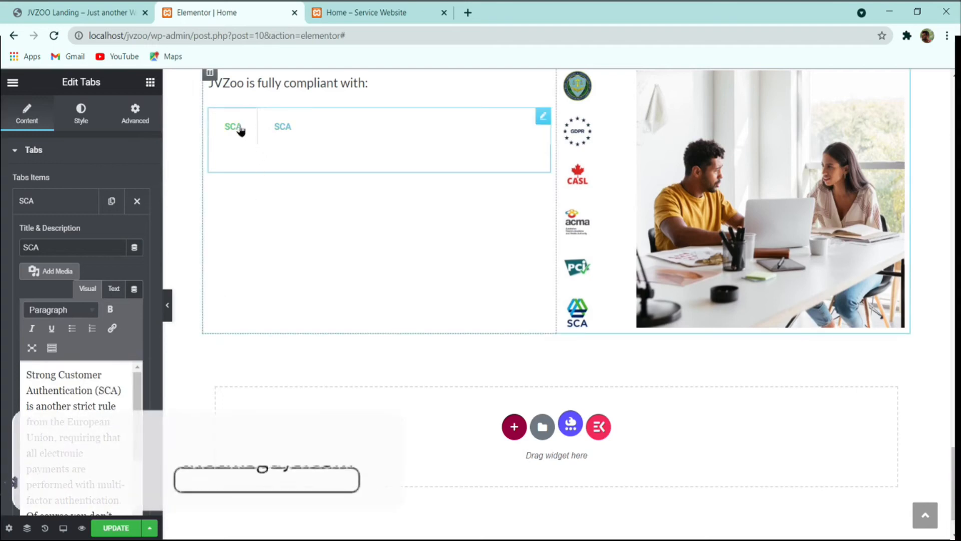
left_click(75, 206)
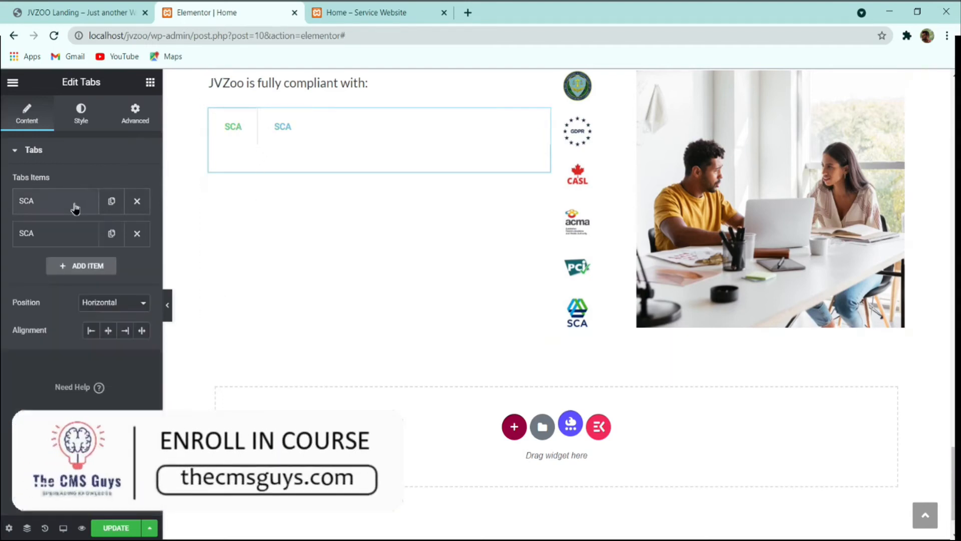
Step: Remove the tabs' border and set the tab content font to Lato with line height 34
left_click(81, 114)
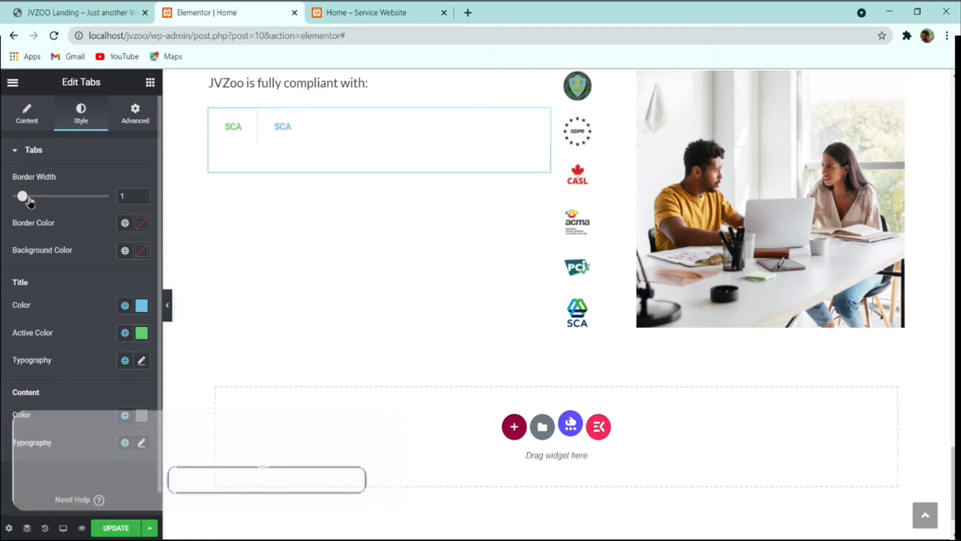
left_click_drag(29, 199, 12, 199)
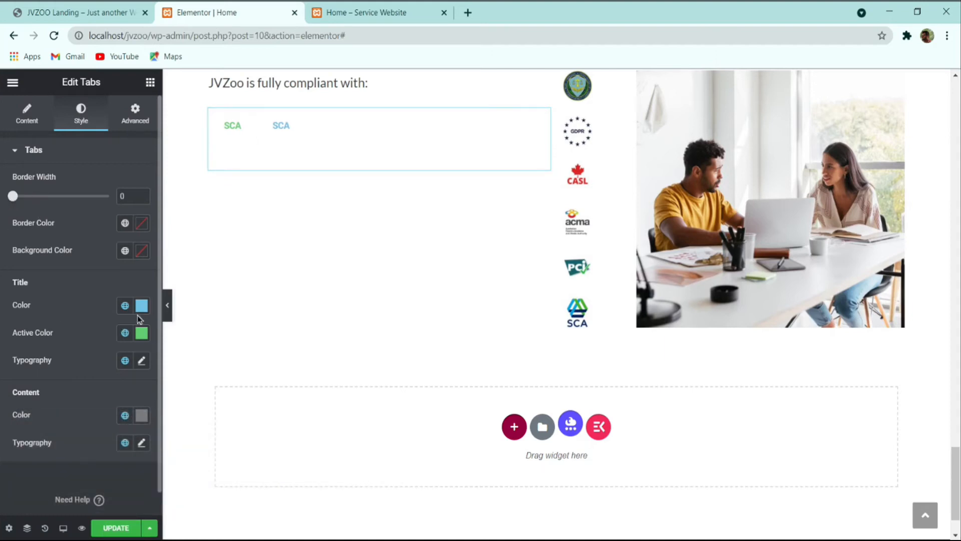
left_click(142, 416)
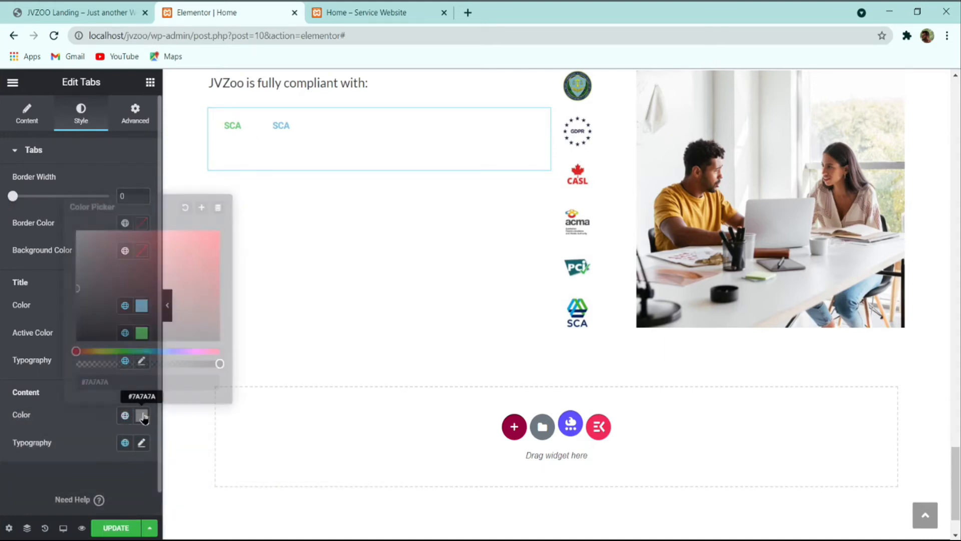
left_click(142, 442)
scroll(60, 423, "down", 5)
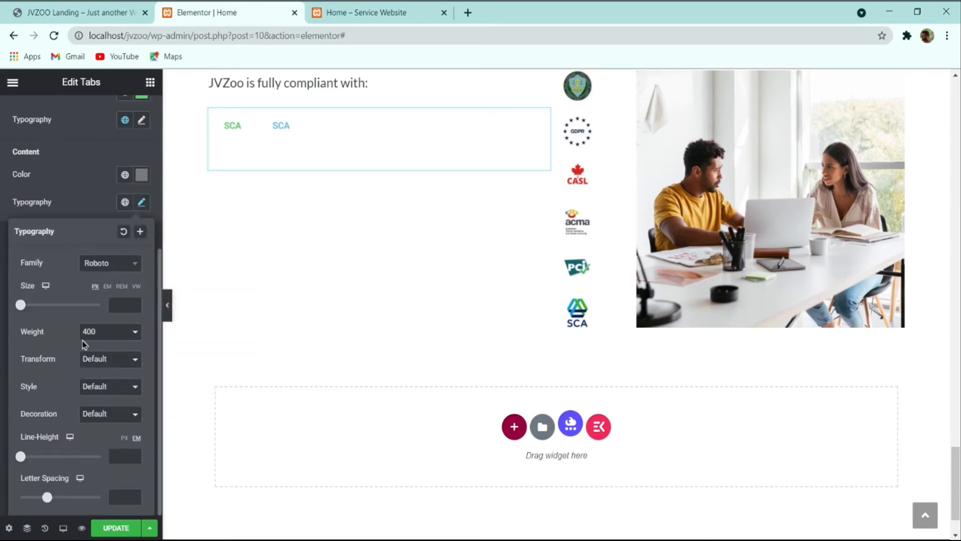
left_click(98, 265)
type("lato")
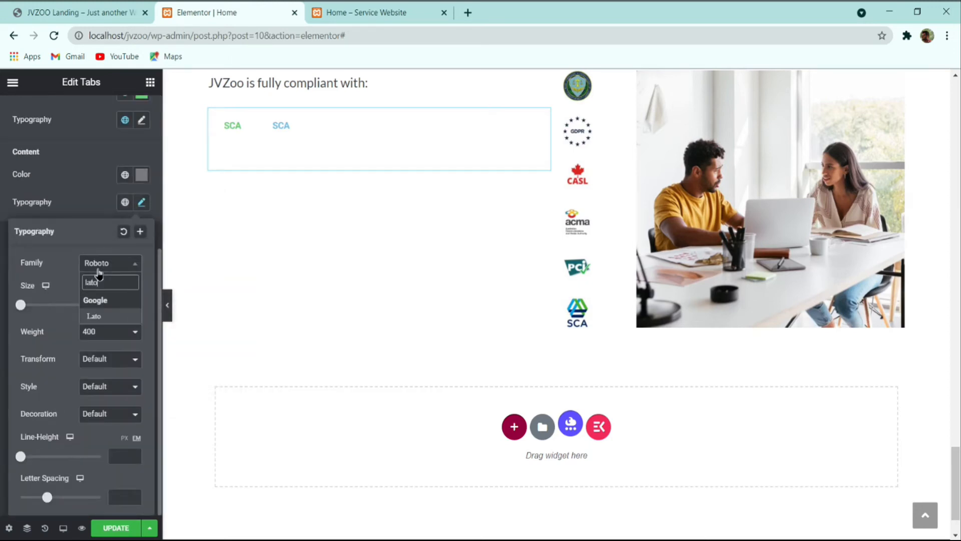
key("Return")
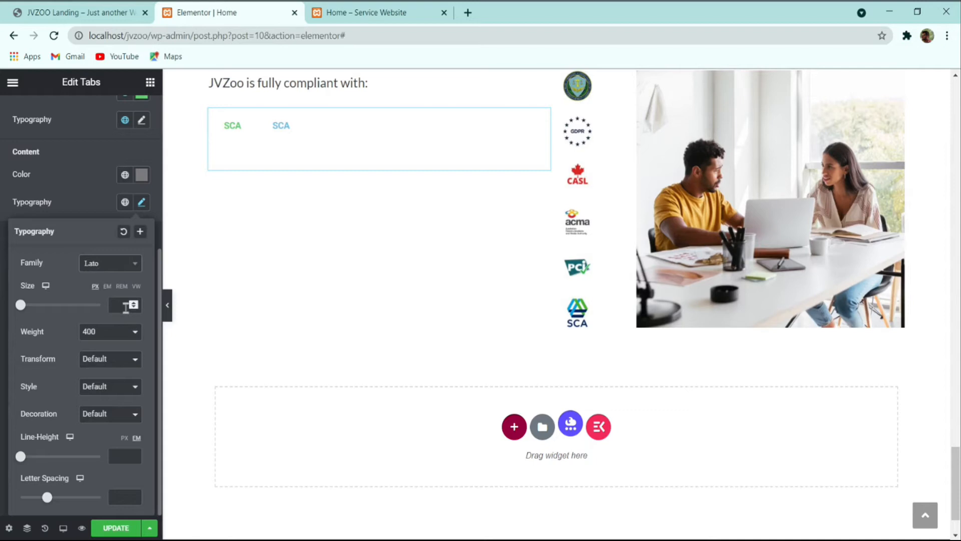
left_click(125, 455)
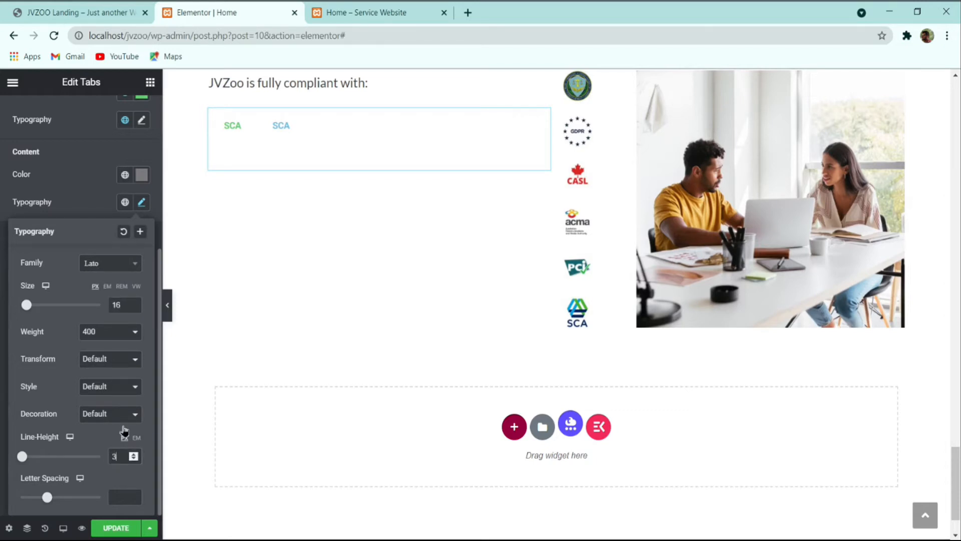
type("34")
left_click(66, 154)
Step: Set the tab title typography to Lato, size 16, line height 24
left_click(143, 120)
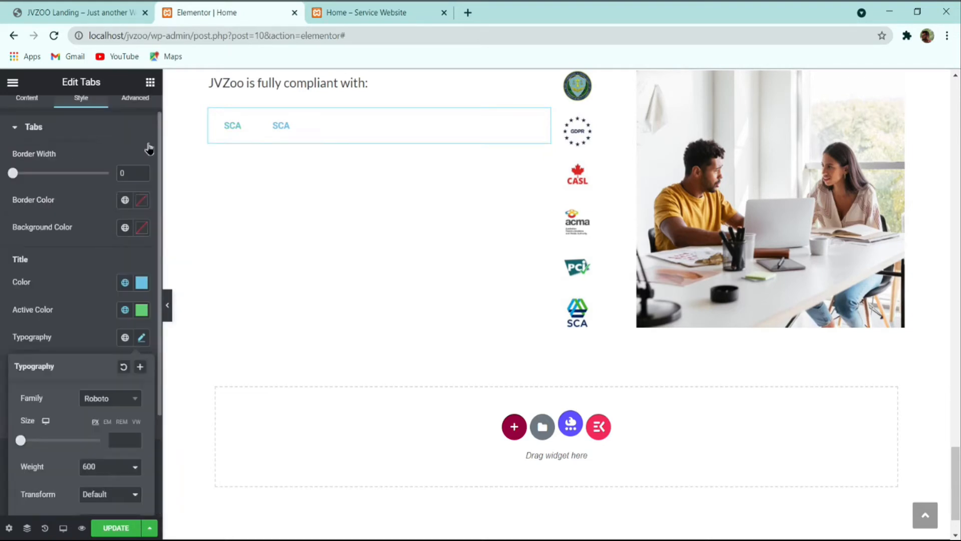
left_click(111, 398)
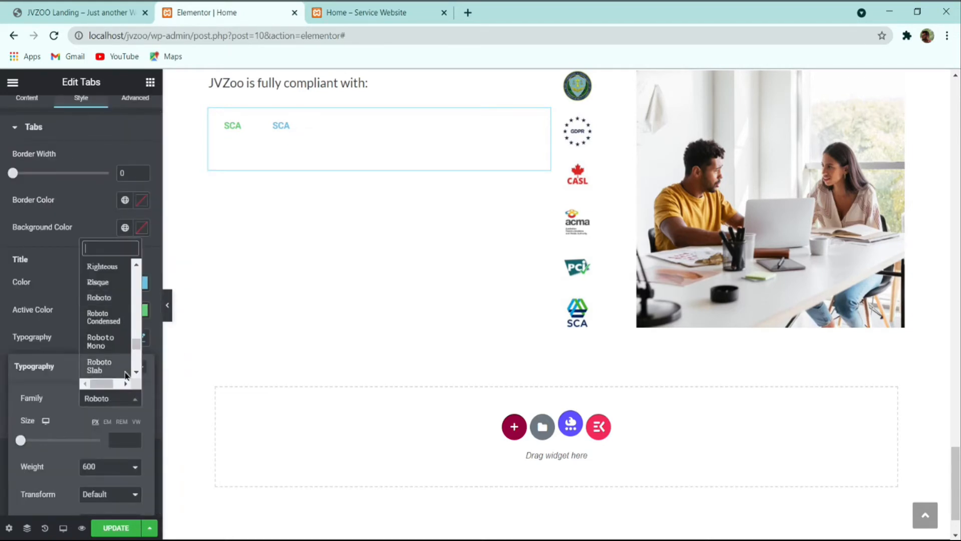
type("lato")
left_click(123, 377)
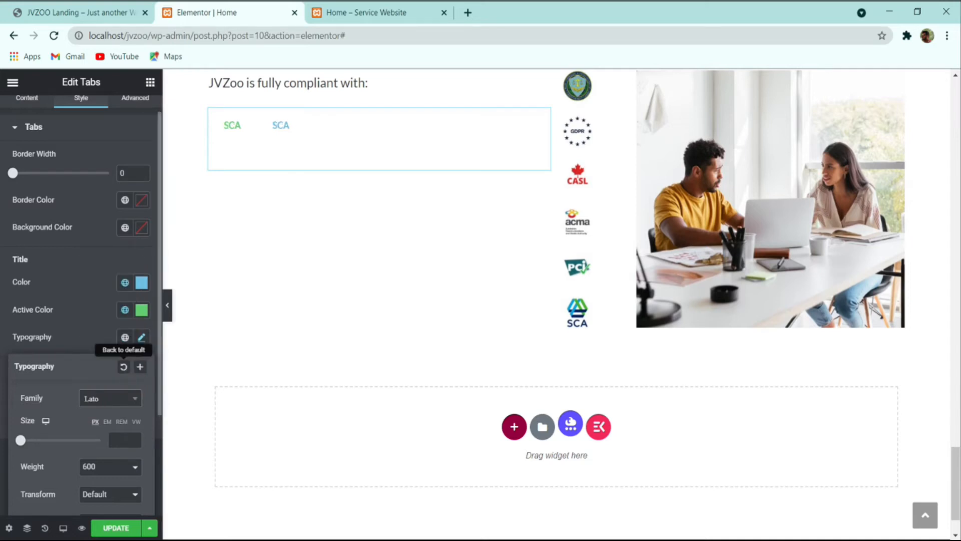
left_click(129, 440)
type("16")
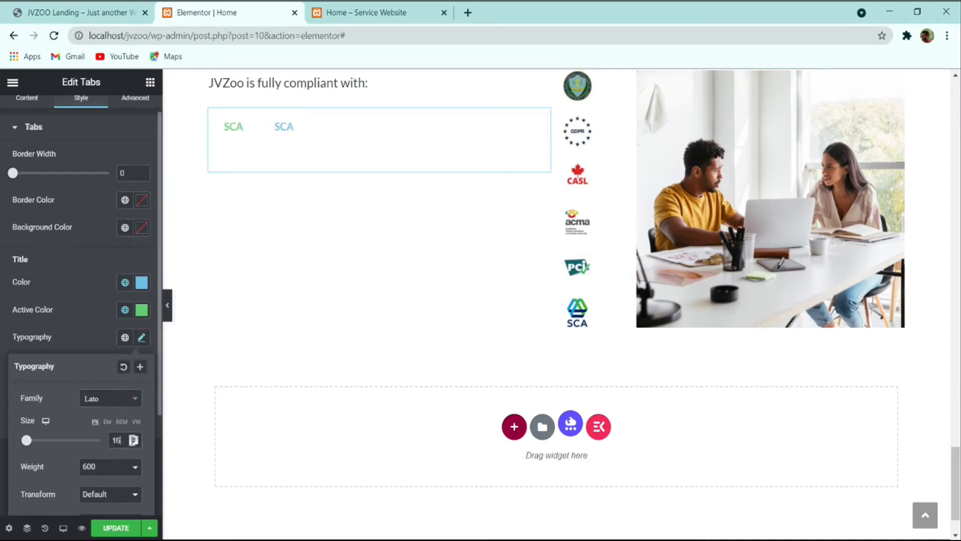
scroll(113, 377, "down", 3)
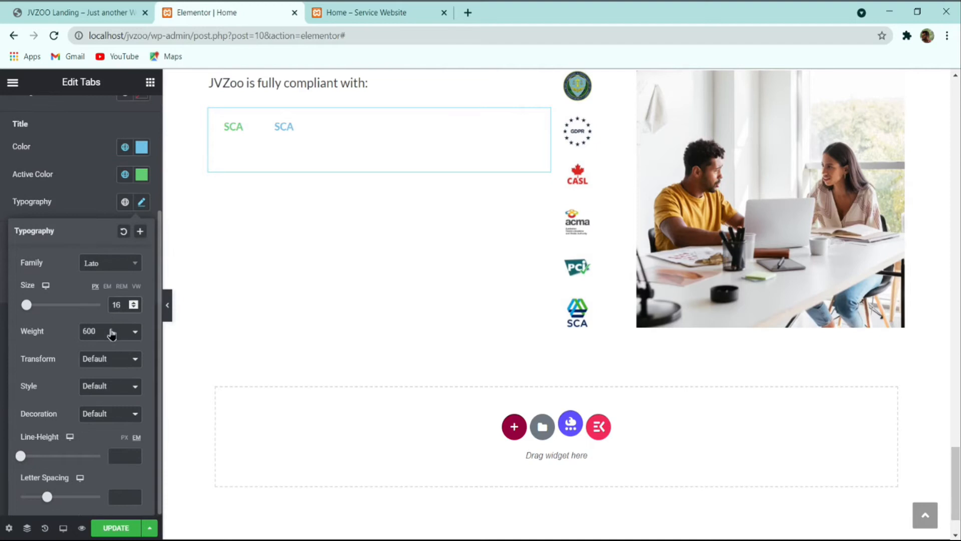
left_click(124, 452)
type("24")
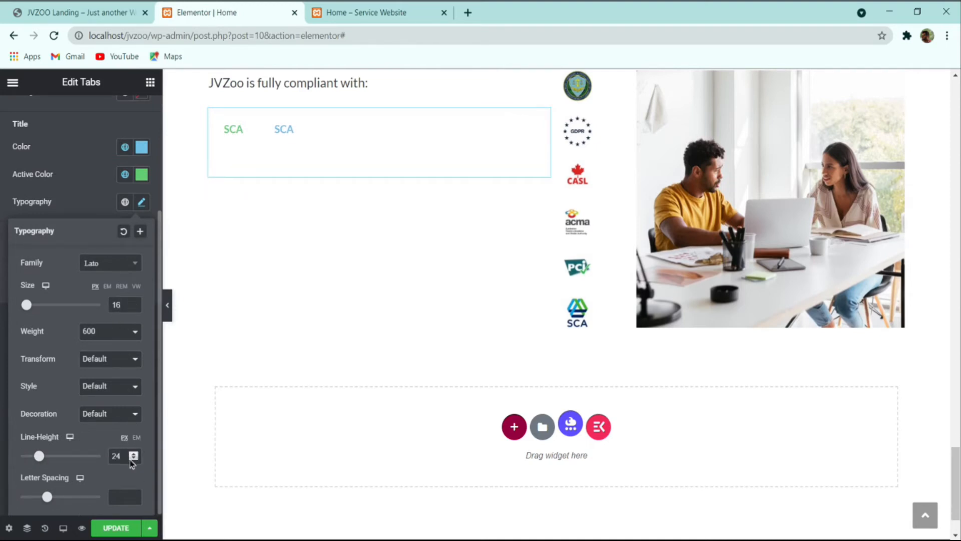
left_click(25, 200)
scroll(51, 173, "up", 3)
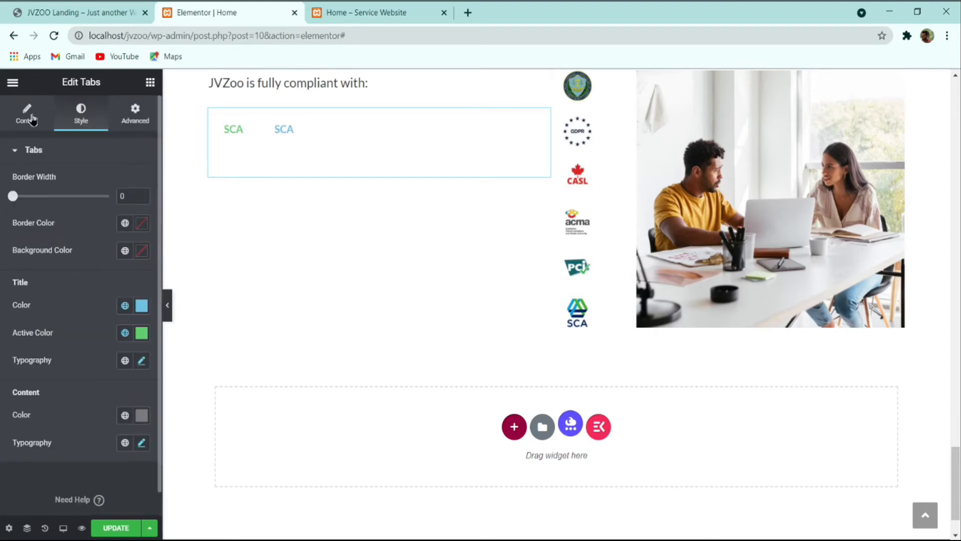
left_click(104, 8)
Step: Copy the reference site's GDPR paragraph into the first SCA tab's description
left_click(219, 289)
triple_click(205, 341)
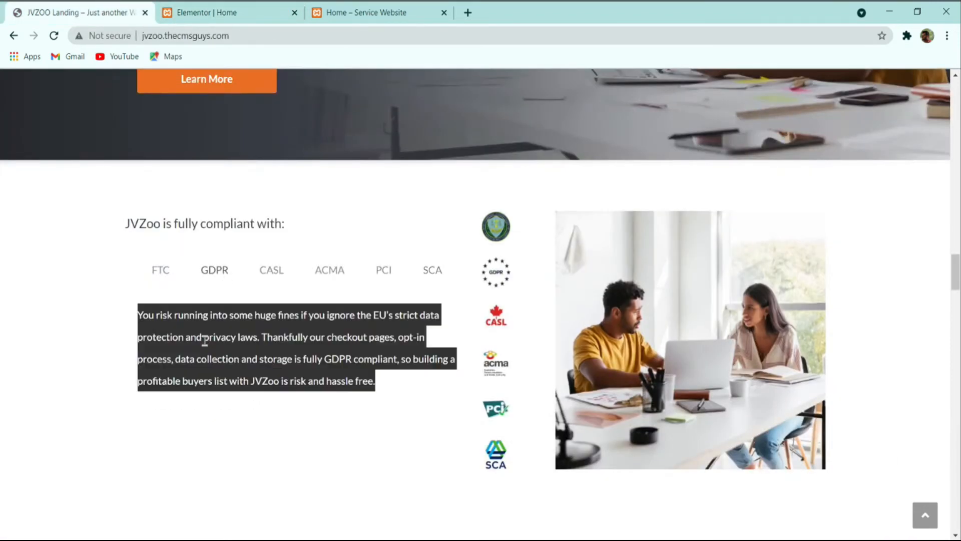
left_click(198, 7)
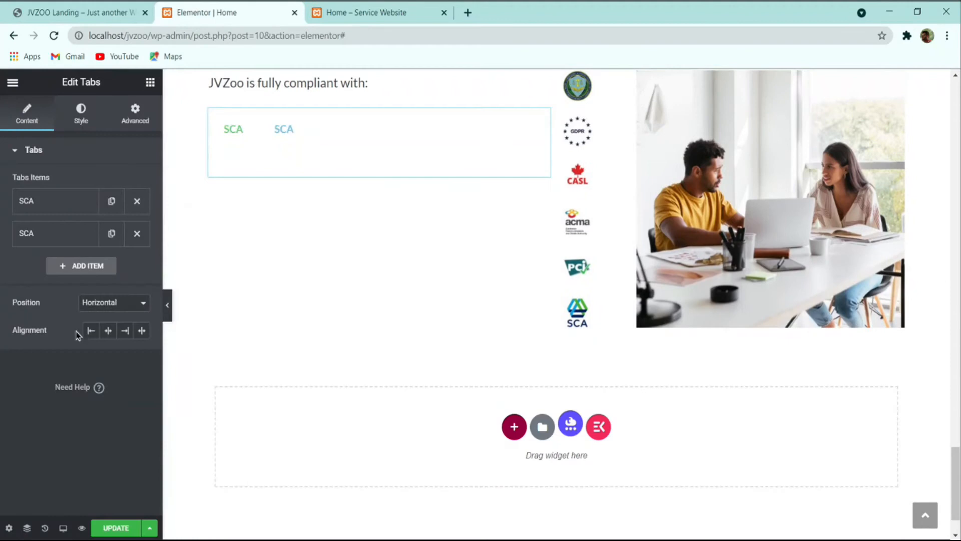
left_click(71, 209)
triple_click(80, 400)
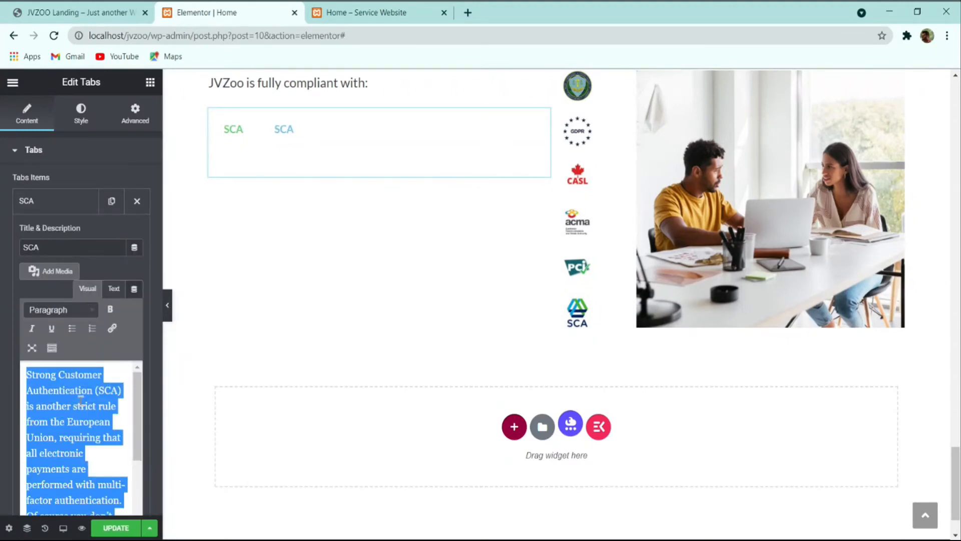
key("ctrl+v")
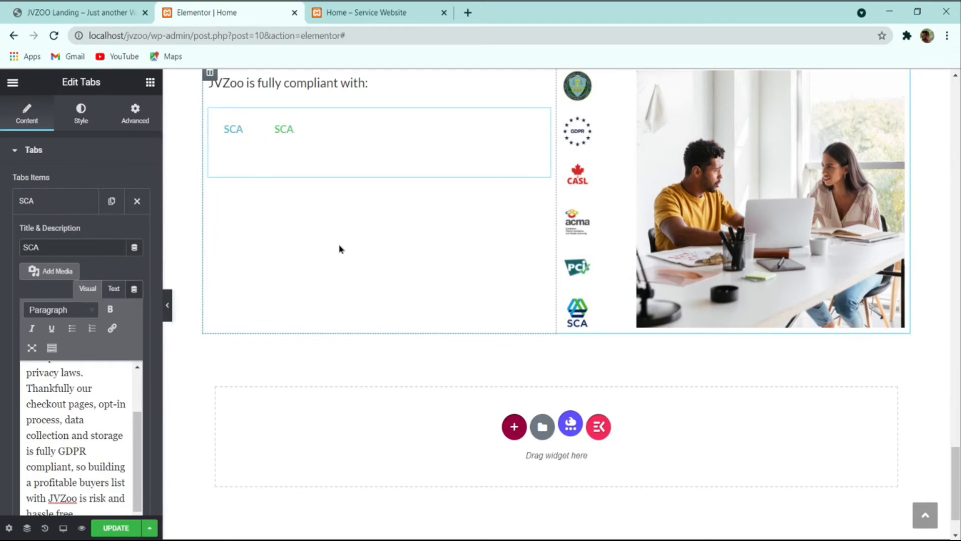
Step: Delete the second SCA tab and centre the horizontal tab row
left_click(75, 200)
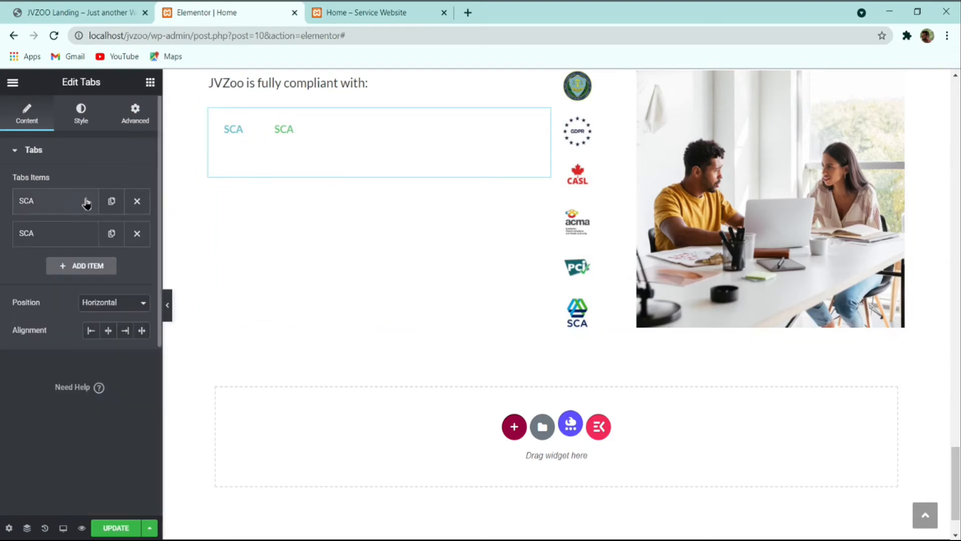
left_click(137, 231)
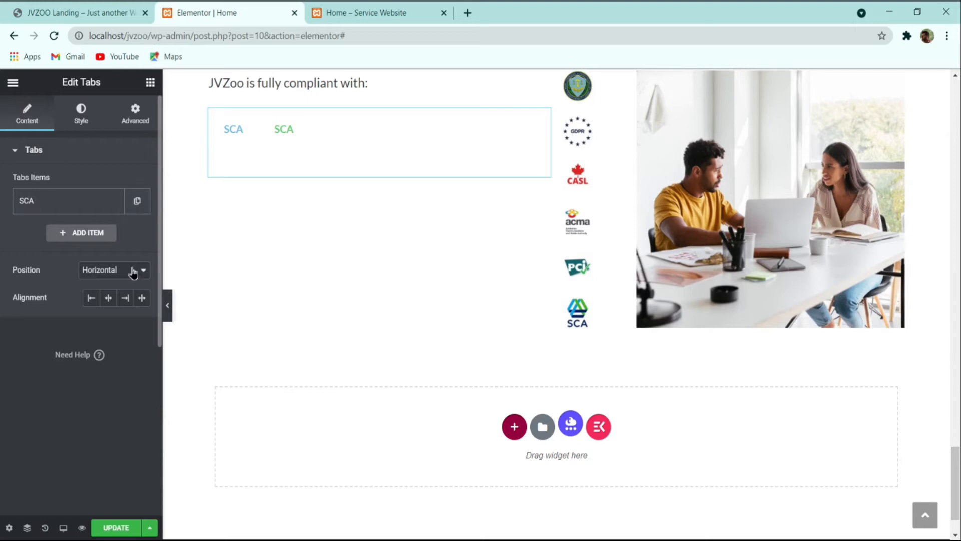
left_click(120, 284)
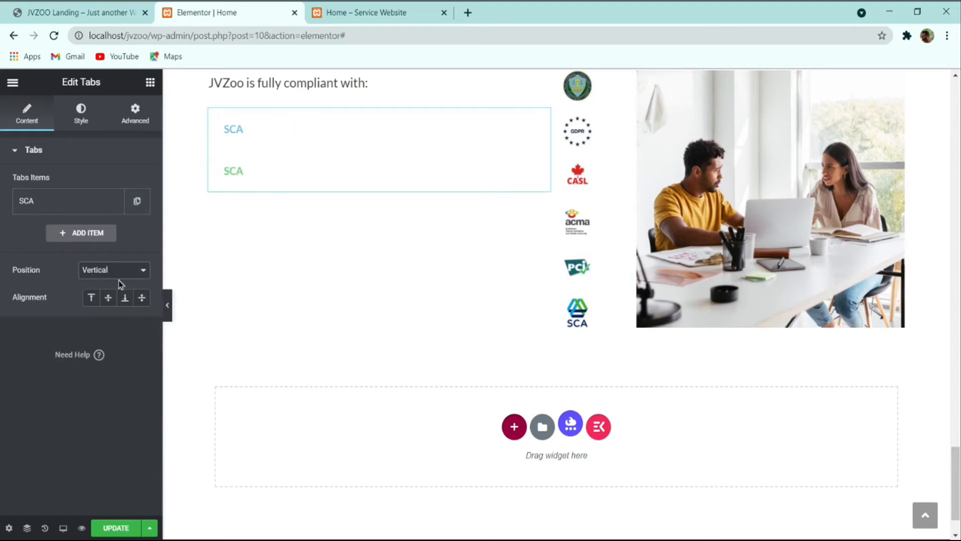
left_click(122, 277)
left_click(120, 286)
left_click(125, 297)
left_click(108, 298)
Step: Duplicate the SCA tab and retitle the copy 'PCI', making it active in the preview
left_click(92, 203)
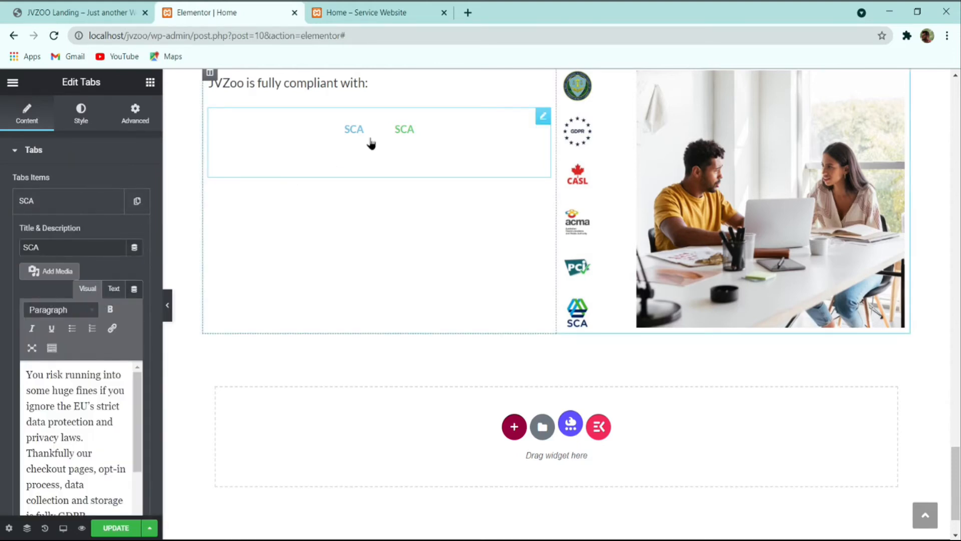
left_click(84, 205)
left_click(138, 203)
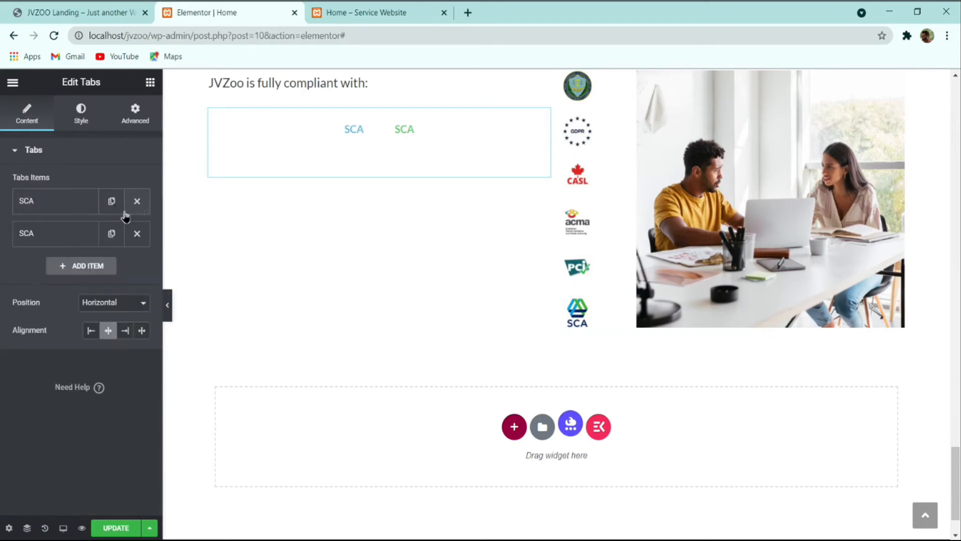
left_click(91, 244)
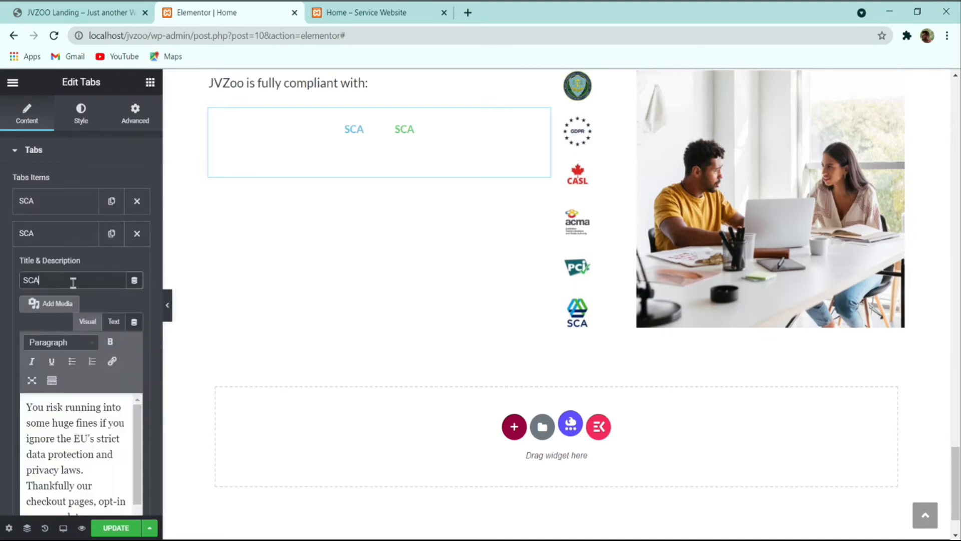
left_click(84, 8)
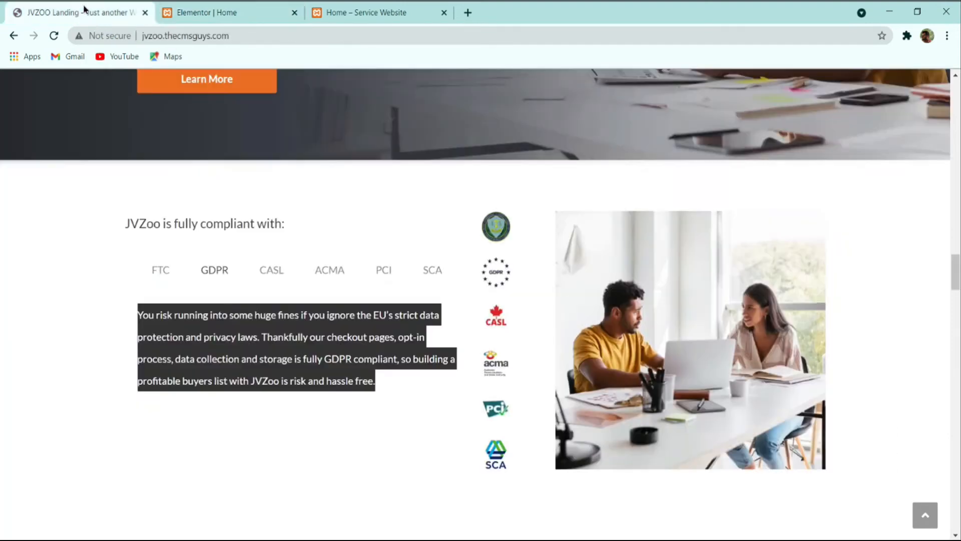
left_click(250, 10)
double_click(53, 275)
type("PCI")
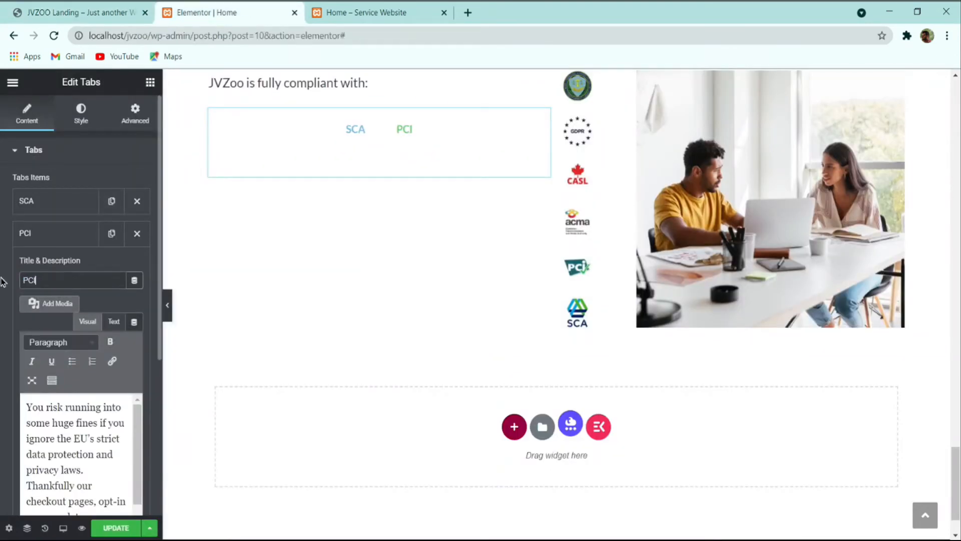
left_click(75, 234)
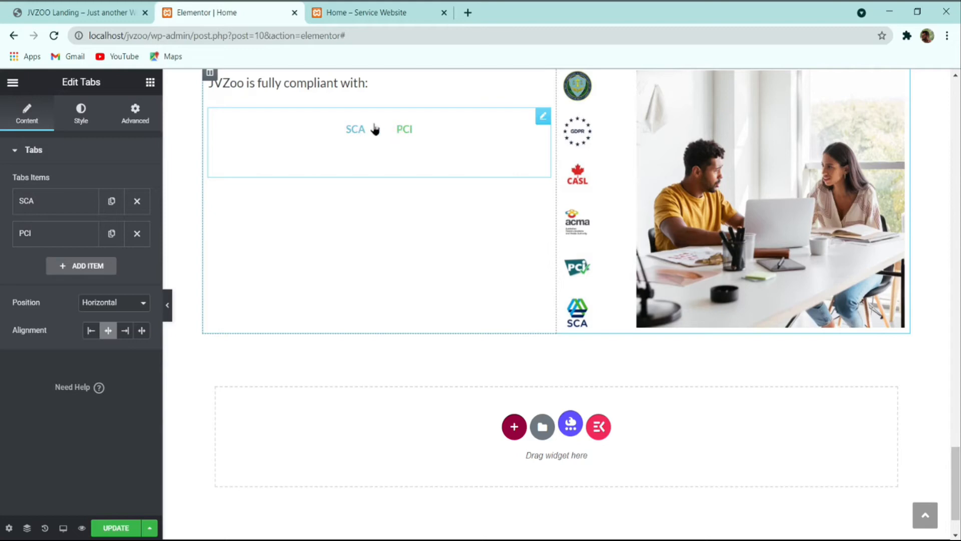
left_click(418, 129)
Step: Save the page and compare the compliance tabs with the live reference page
left_click(124, 527)
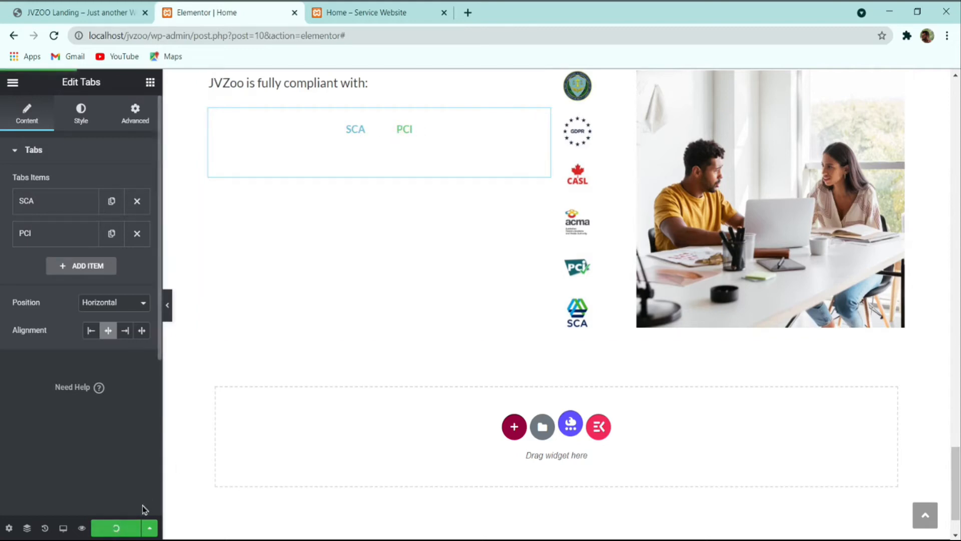
left_click(104, 7)
scroll(225, 165, "down", 2)
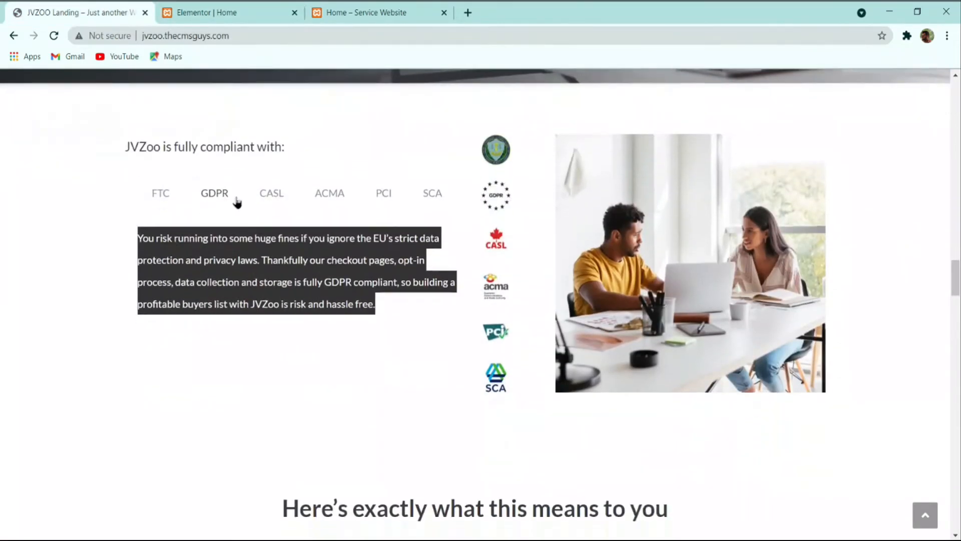
left_click(208, 11)
scroll(530, 193, "up", 2)
Step: Give the compliance section a 4 em top and bottom margin
left_click(554, 147)
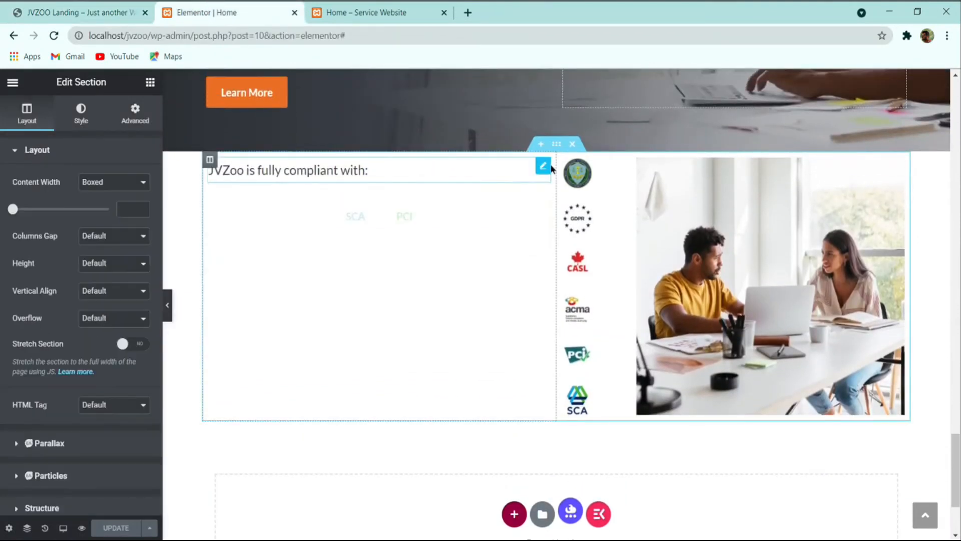
left_click(83, 115)
left_click(75, 13)
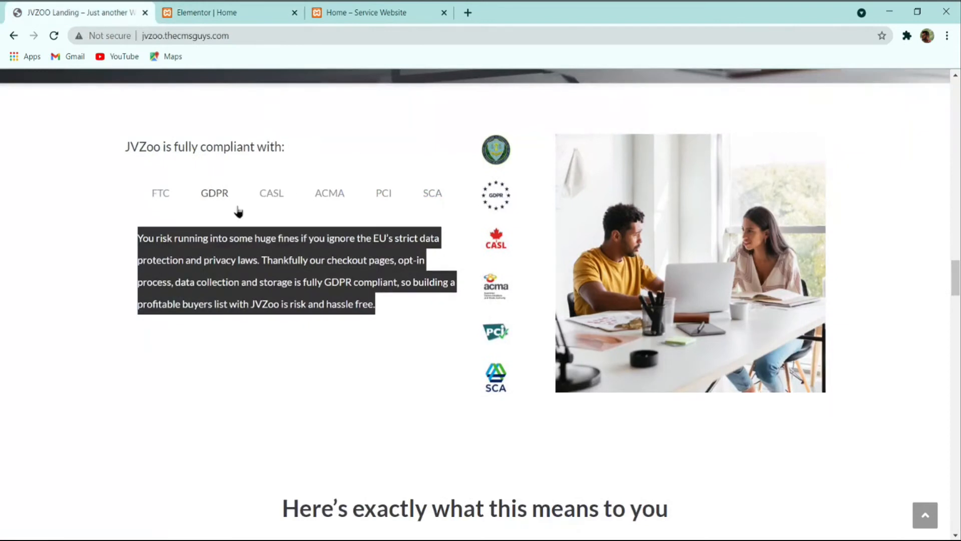
scroll(331, 297, "down", 2)
scroll(314, 280, "up", 2)
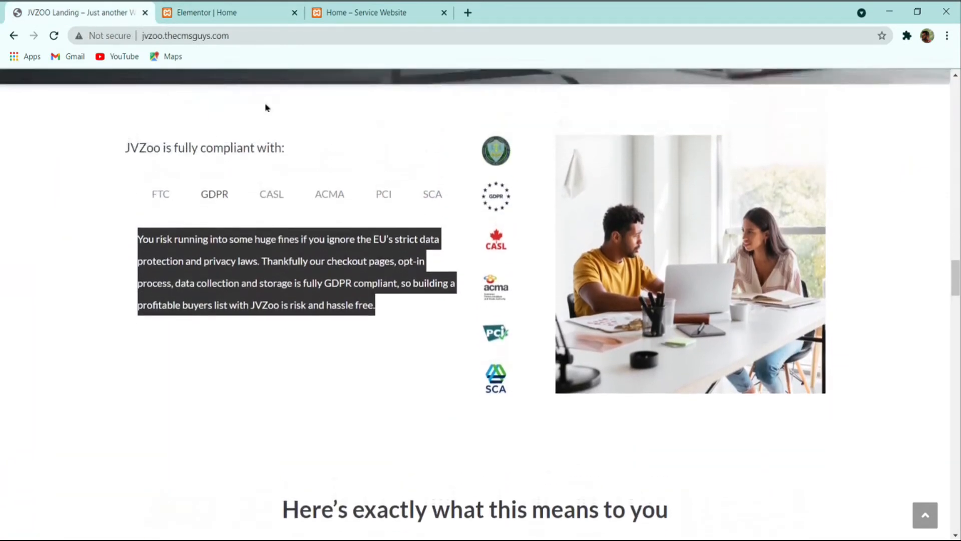
left_click(225, 14)
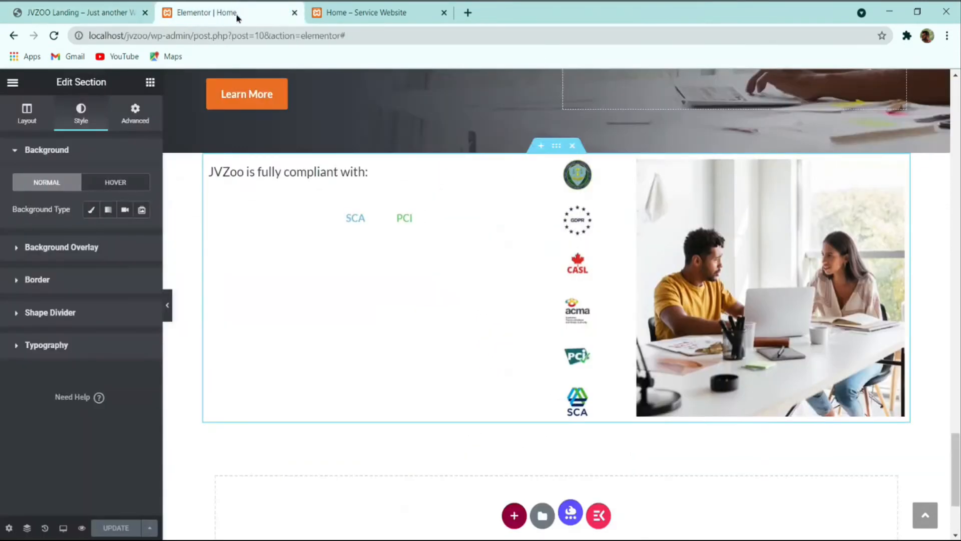
left_click(139, 118)
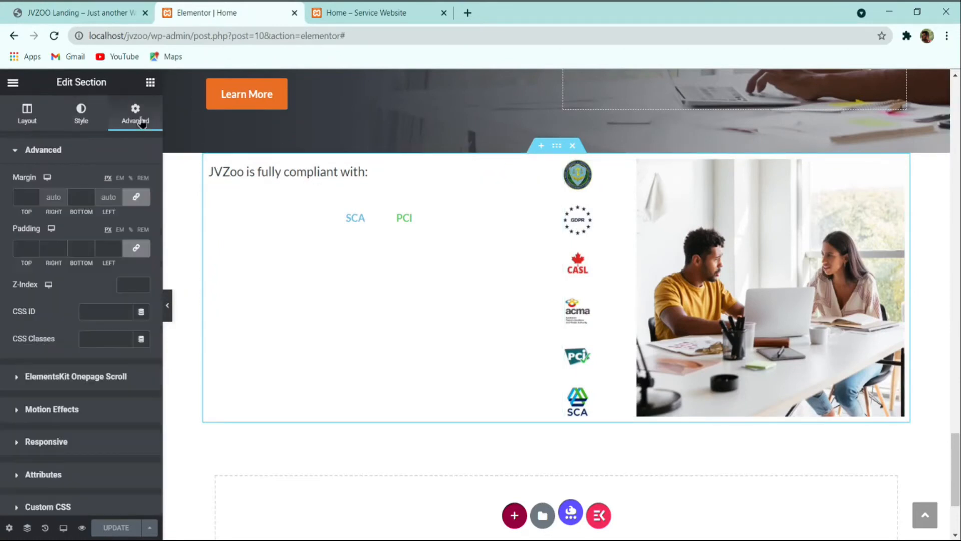
left_click(34, 196)
type("4")
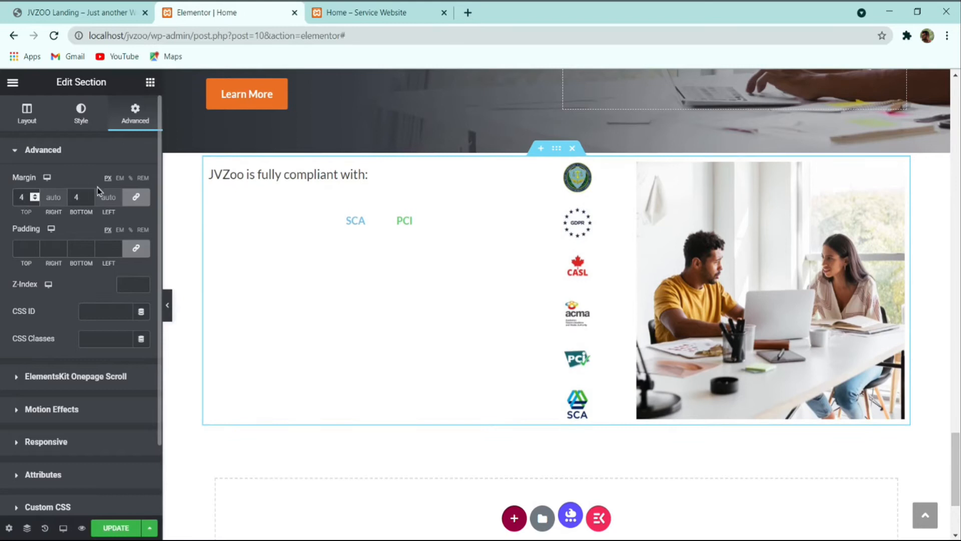
left_click(119, 179)
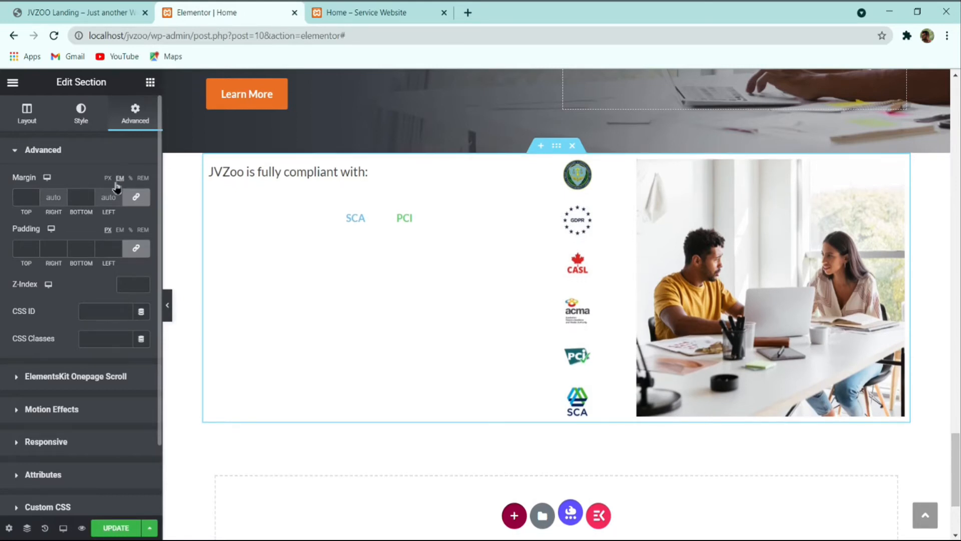
left_click(32, 196)
type("4")
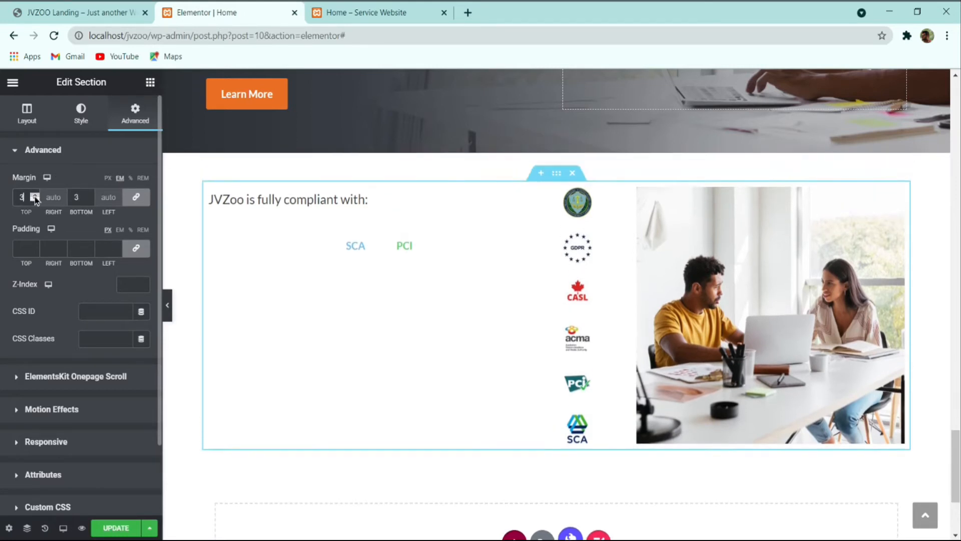
Step: Save the page and scroll the JVZoo reference site to its Seller/Affiliate section
left_click(103, 530)
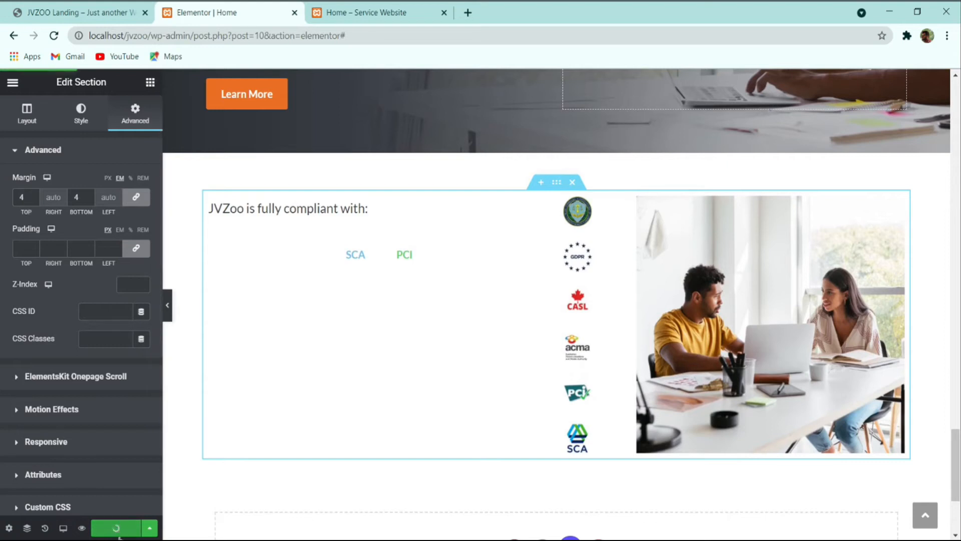
left_click(136, 7)
scroll(370, 273, "down", 2)
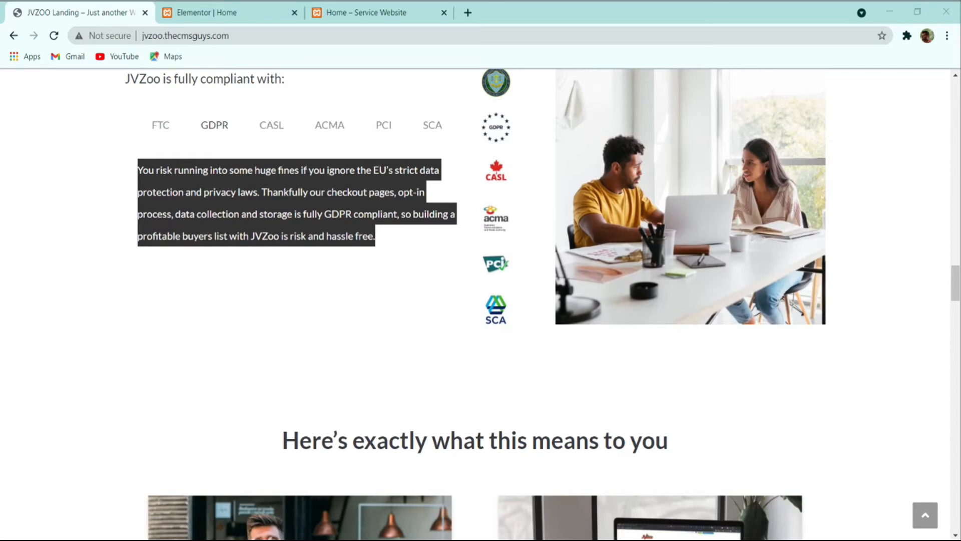
left_click(101, 353)
scroll(300, 370, "down", 6)
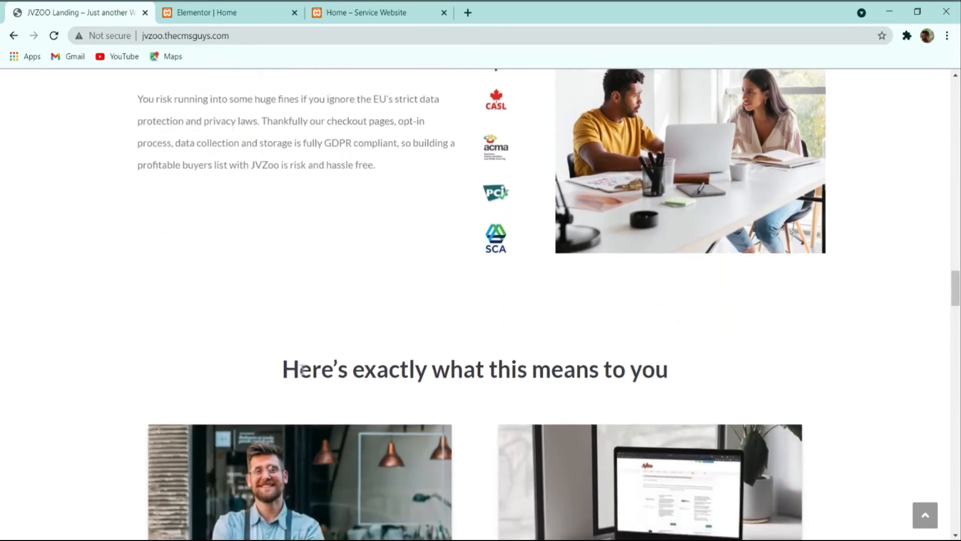
scroll(205, 316, "down", 2)
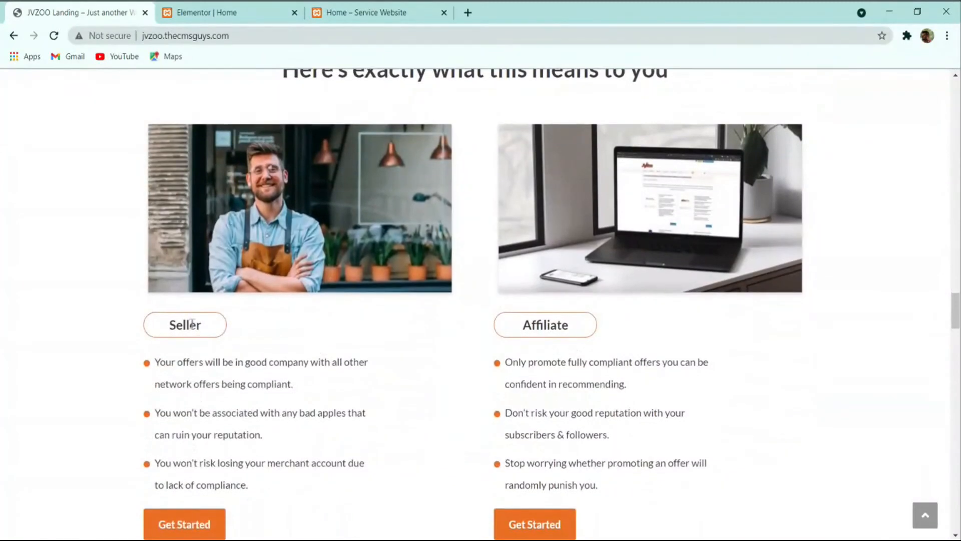
scroll(632, 331, "down", 3)
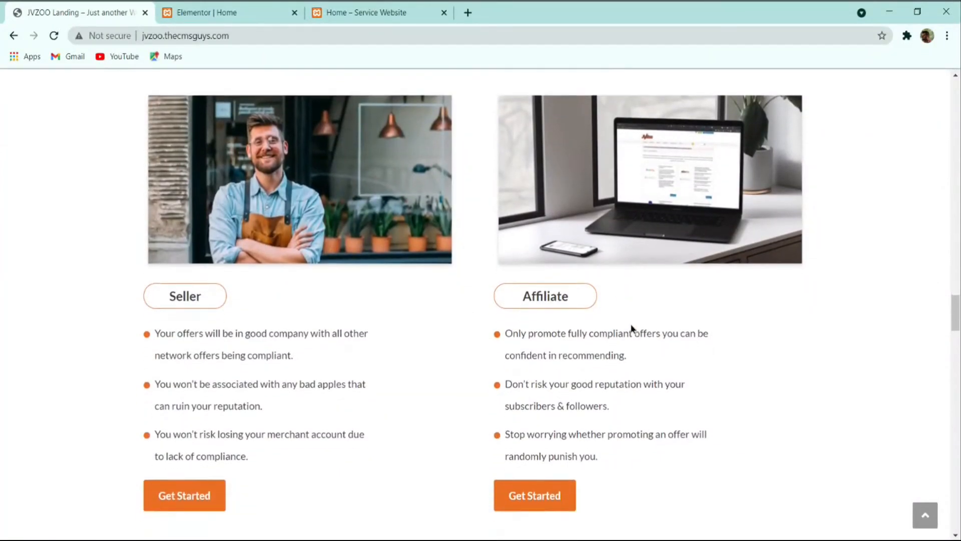
scroll(632, 335, "up", 2)
scroll(610, 314, "down", 15)
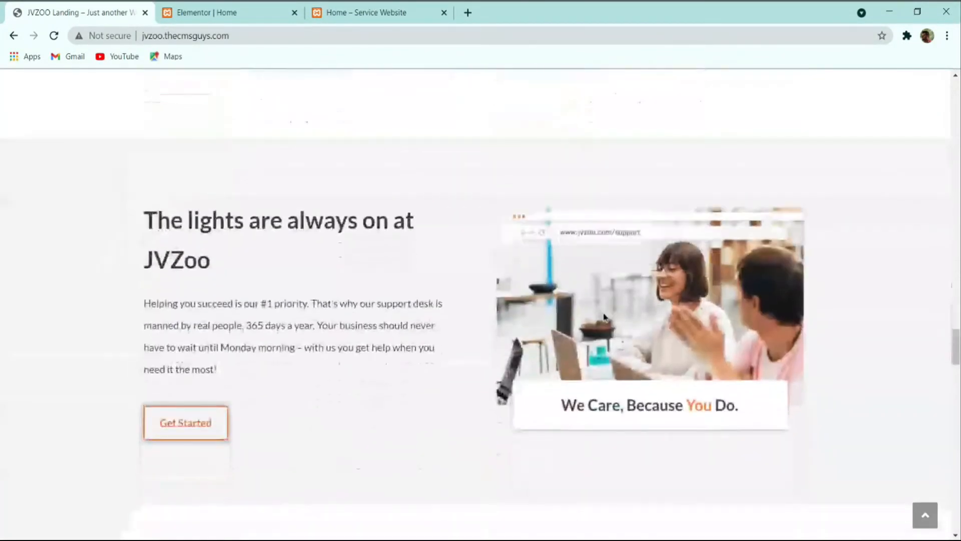
scroll(537, 343, "down", 7)
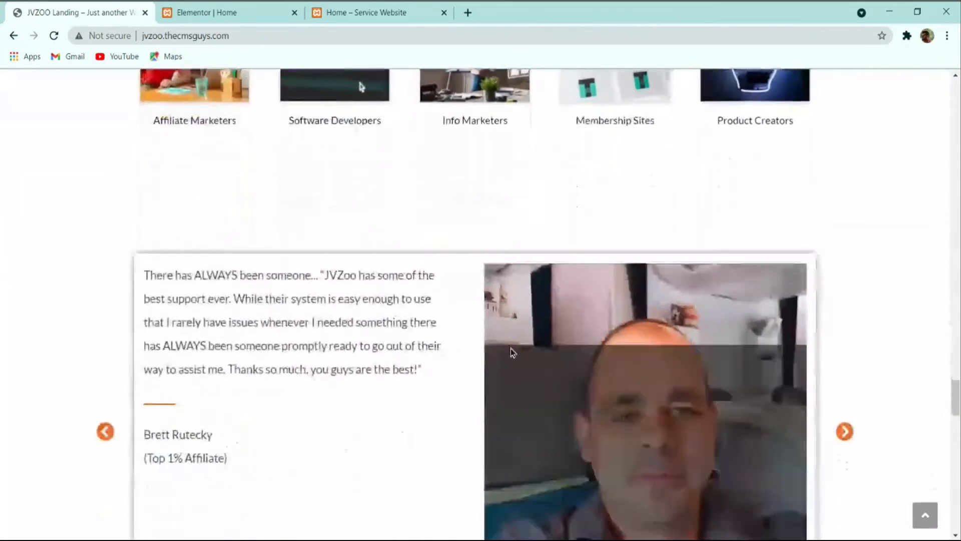
scroll(510, 345, "up", 5)
scroll(461, 311, "up", 15)
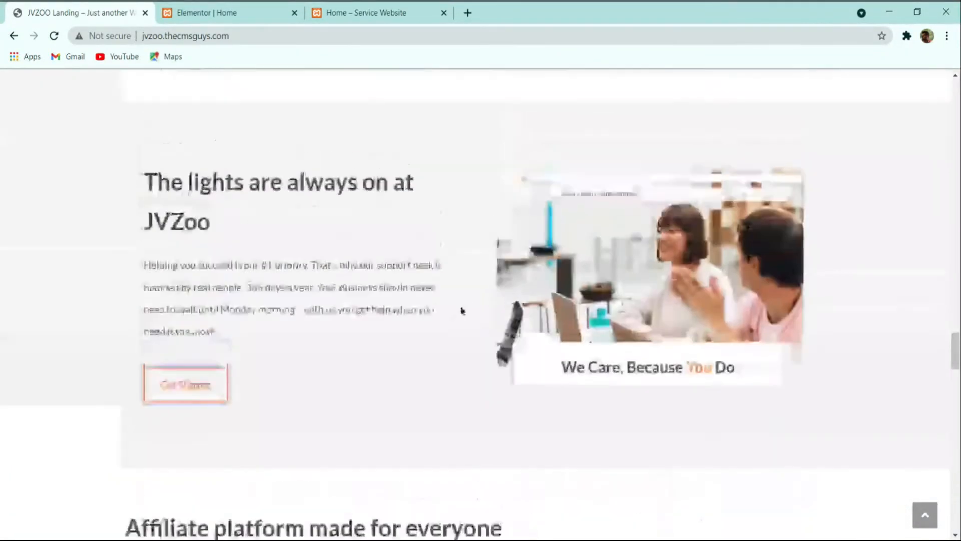
scroll(389, 231, "up", 2)
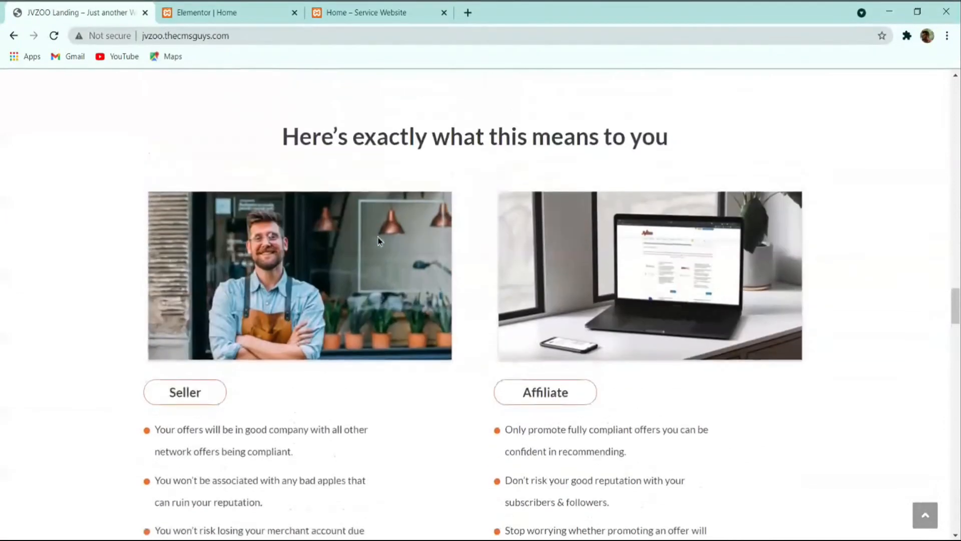
scroll(383, 240, "down", 17)
scroll(424, 258, "down", 12)
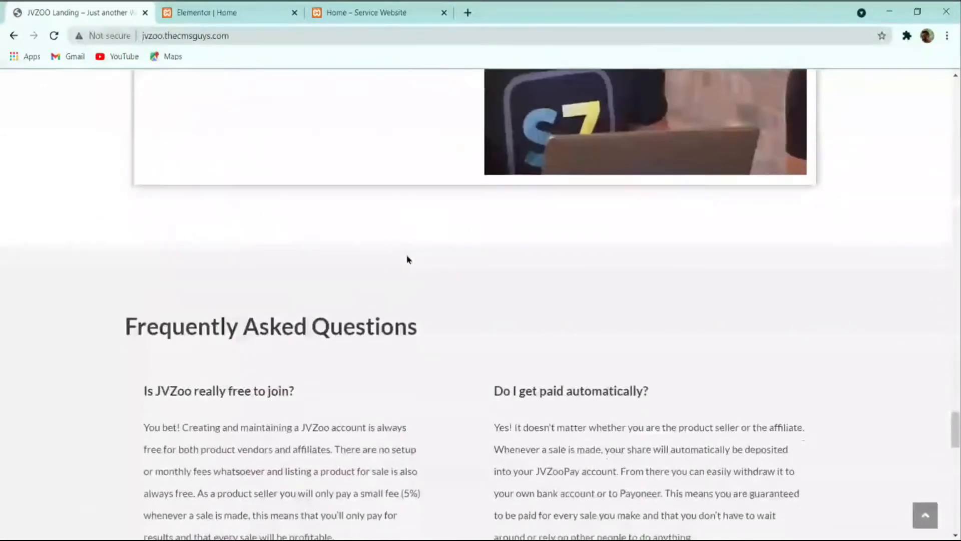
scroll(451, 331, "up", 11)
scroll(449, 331, "up", 12)
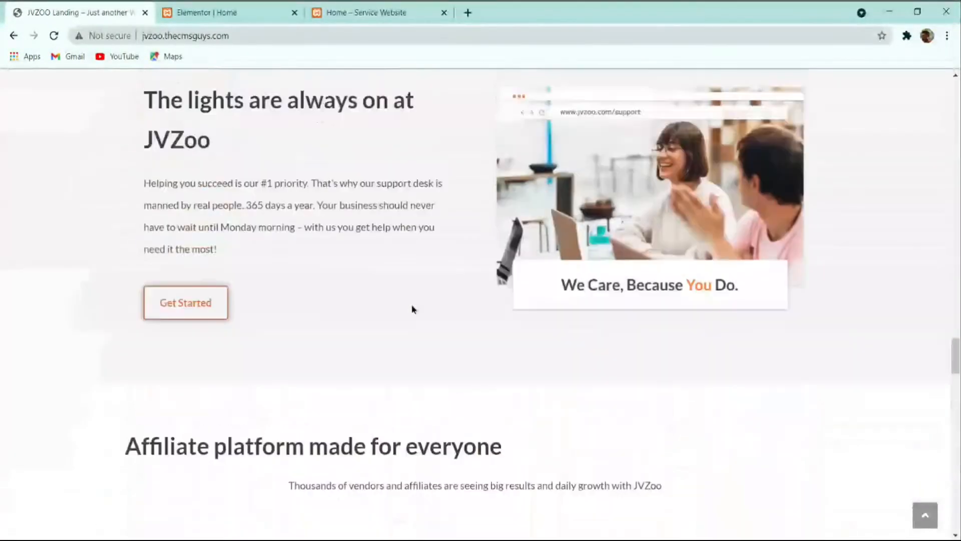
scroll(339, 243, "up", 2)
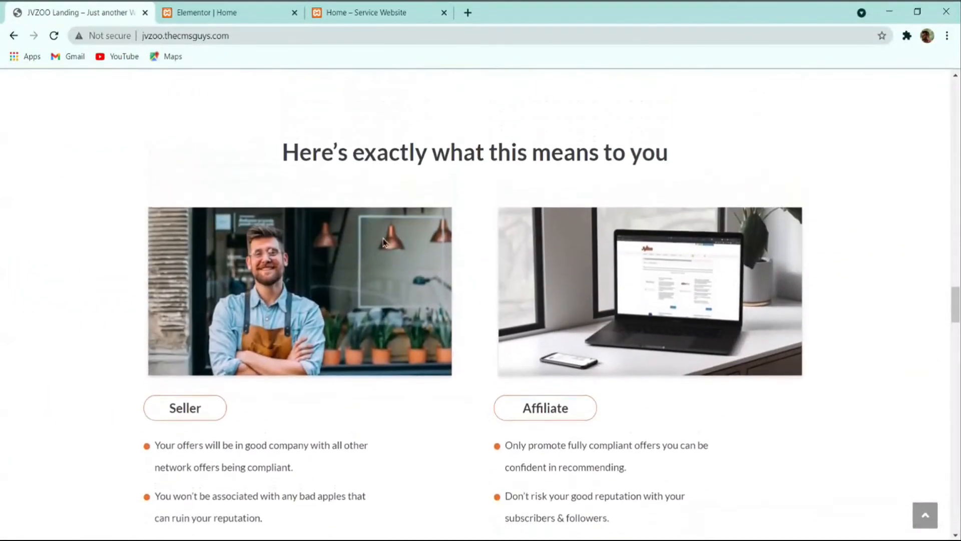
scroll(438, 171, "up", 2)
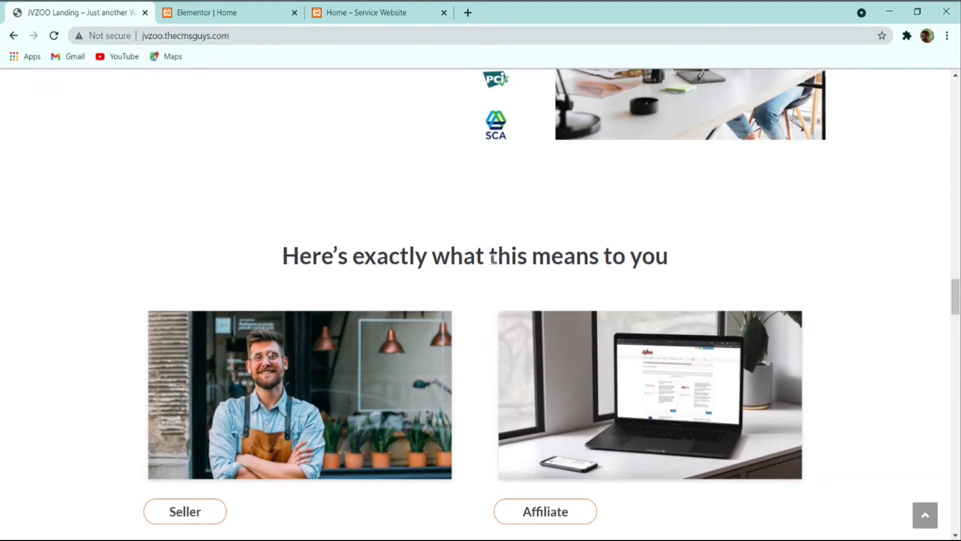
Step: Add a new one-column section containing a Heading widget
left_click(225, 12)
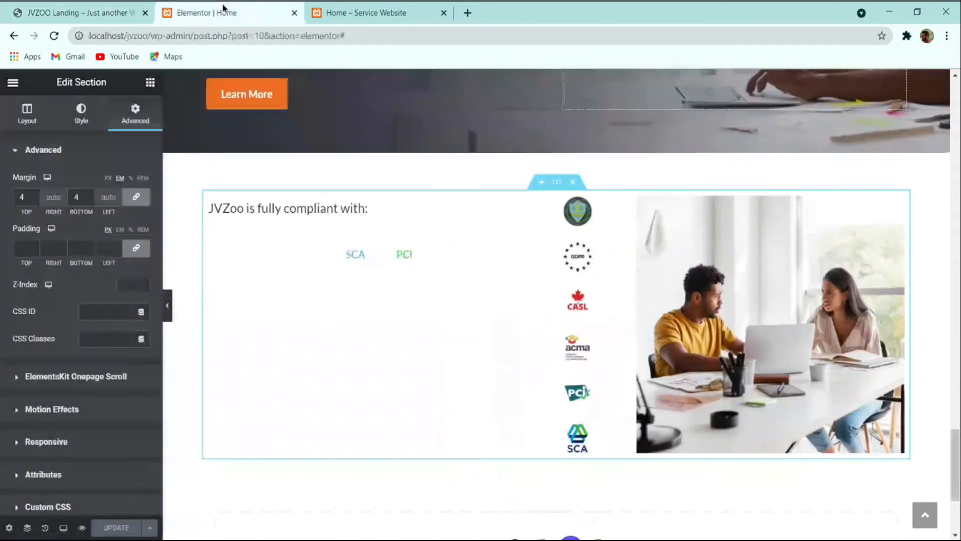
scroll(500, 290, "down", 4)
left_click(524, 373)
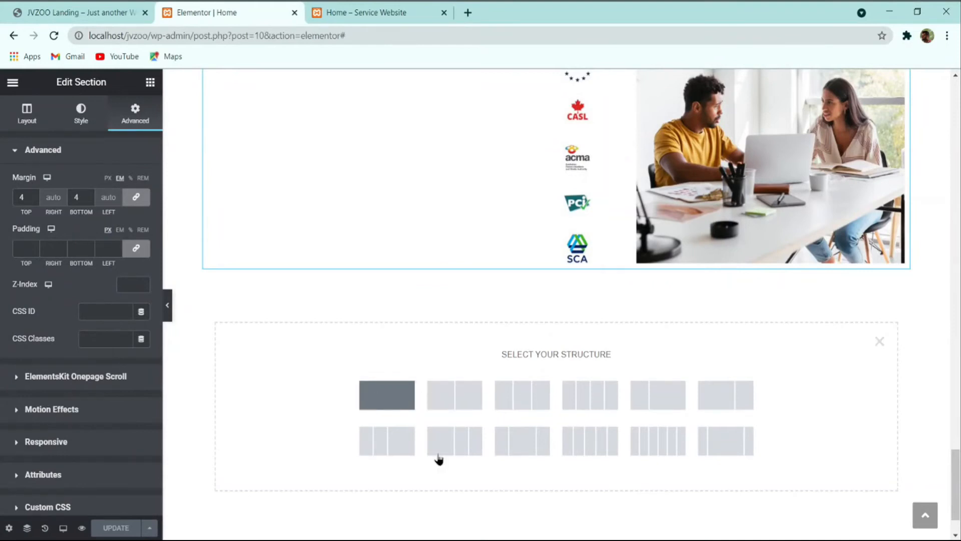
left_click(391, 397)
left_click(151, 83)
left_click_drag(126, 200, 523, 331)
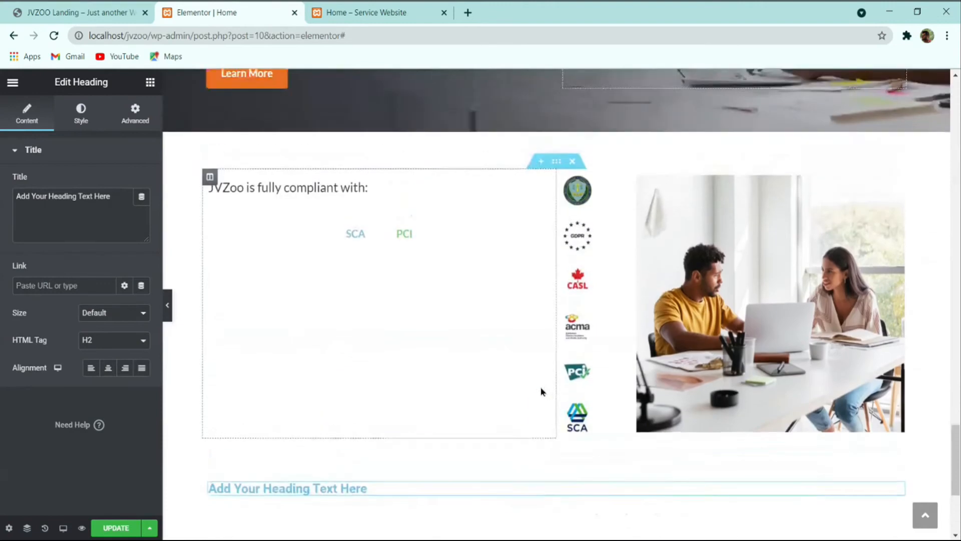
Step: Copy an existing heading's style and paste it onto the new heading
scroll(439, 251, "up", 15)
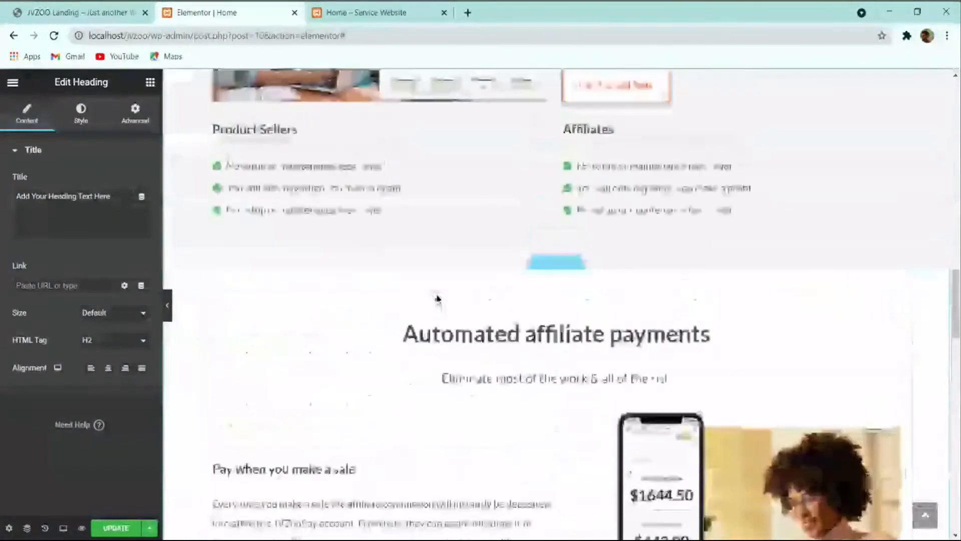
right_click(500, 370)
left_click(532, 399)
scroll(549, 404, "up", 2)
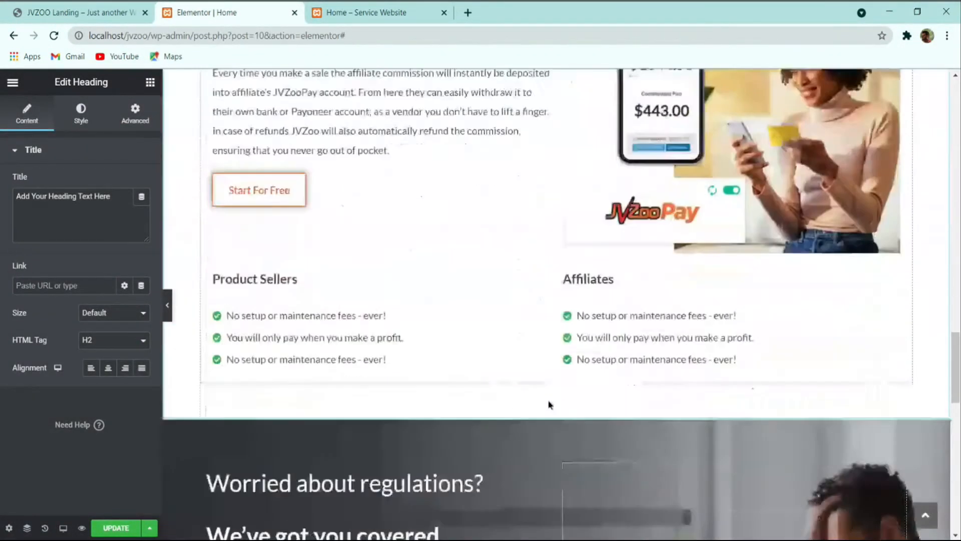
scroll(550, 405, "down", 10)
right_click(323, 266)
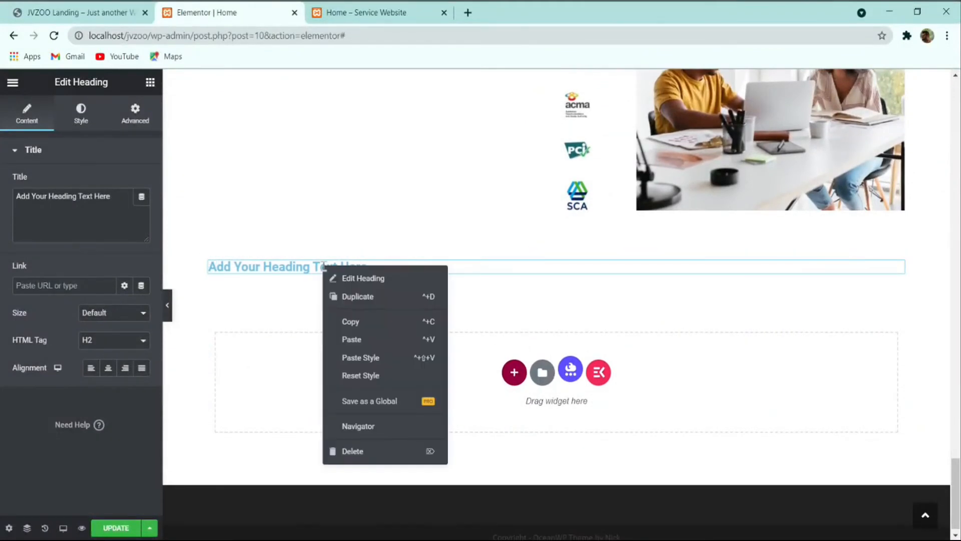
left_click(368, 366)
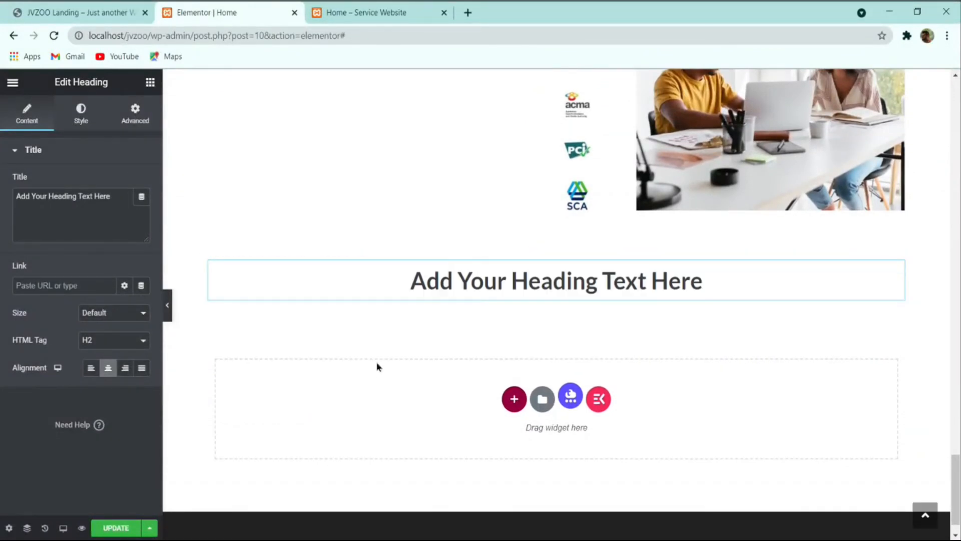
Step: Set the heading title to 'Here's exactly what this means to you', copied from the reference site
left_click(42, 7)
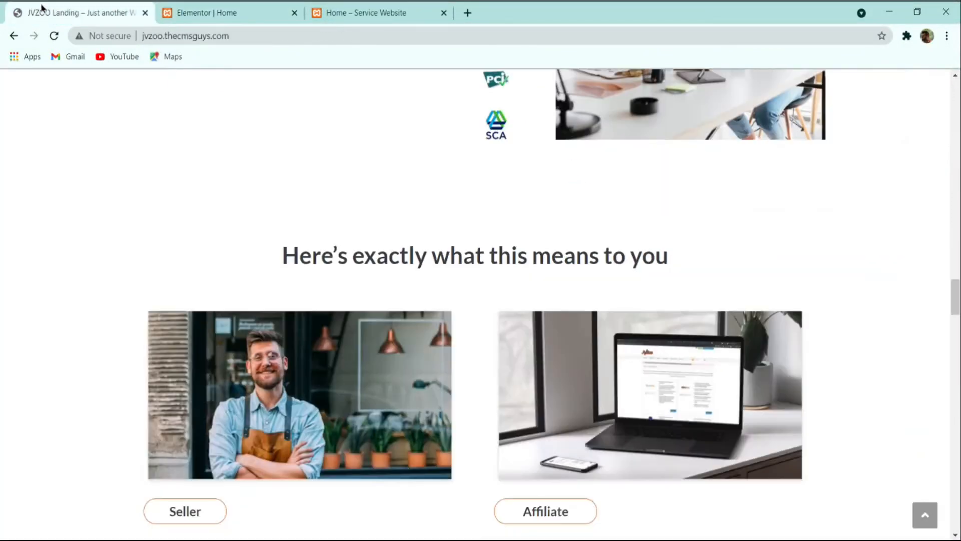
triple_click(454, 259)
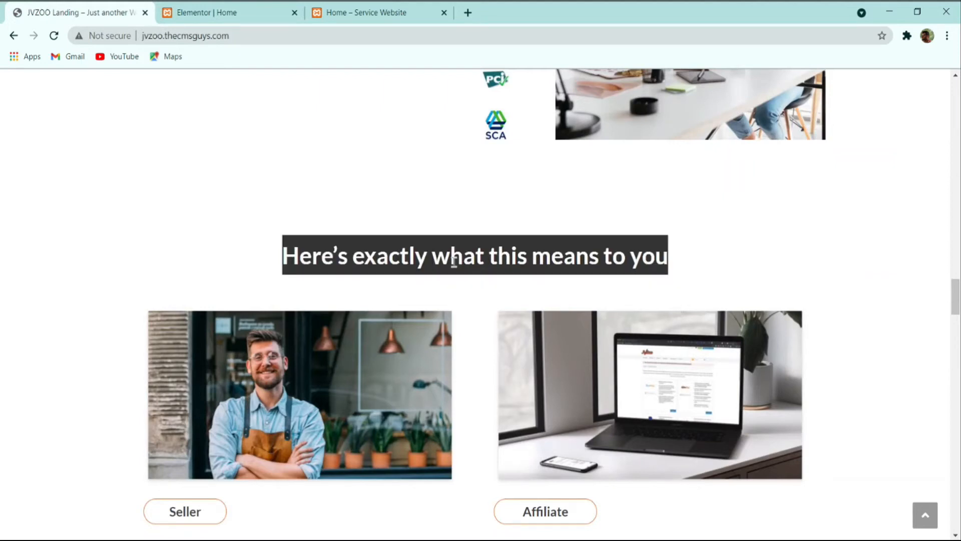
left_click(192, 11)
triple_click(92, 203)
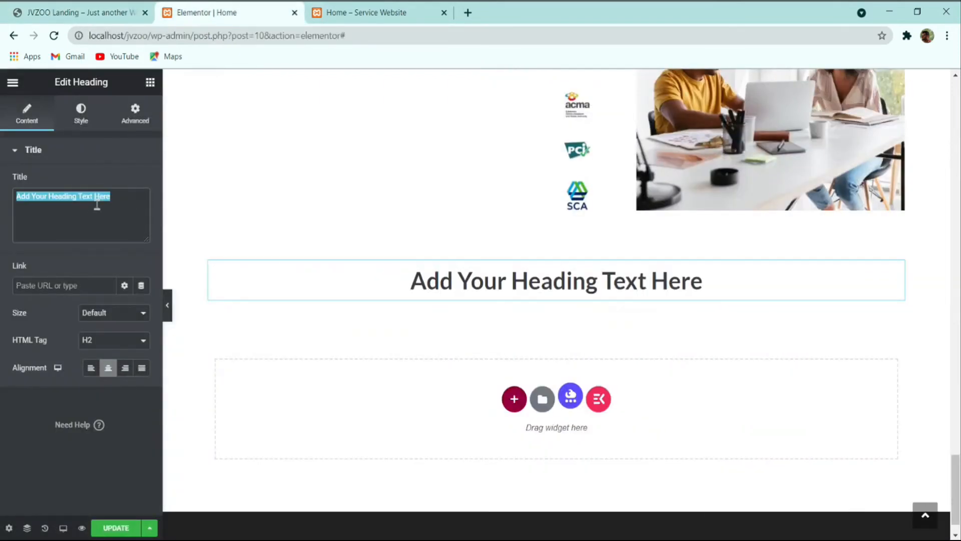
key("ctrl+v")
left_click(80, 12)
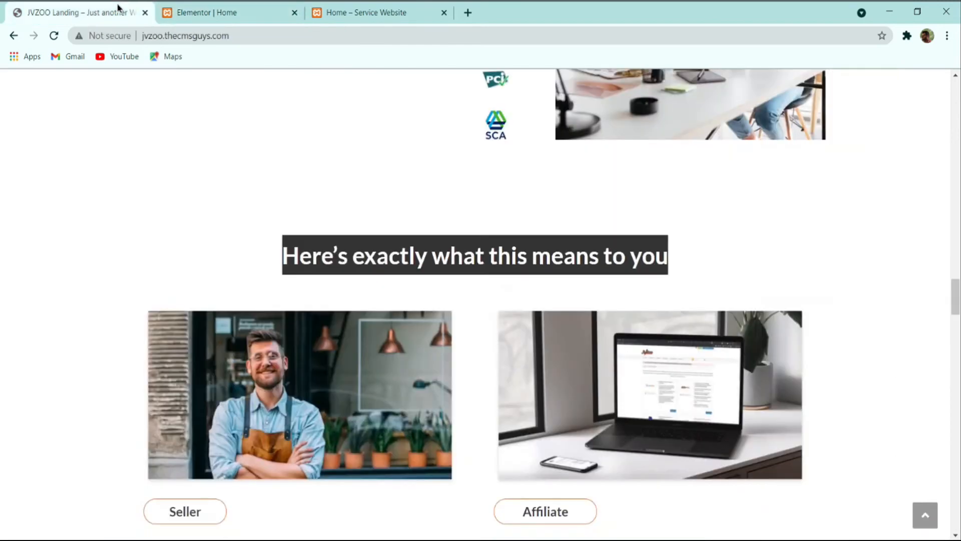
left_click(360, 293)
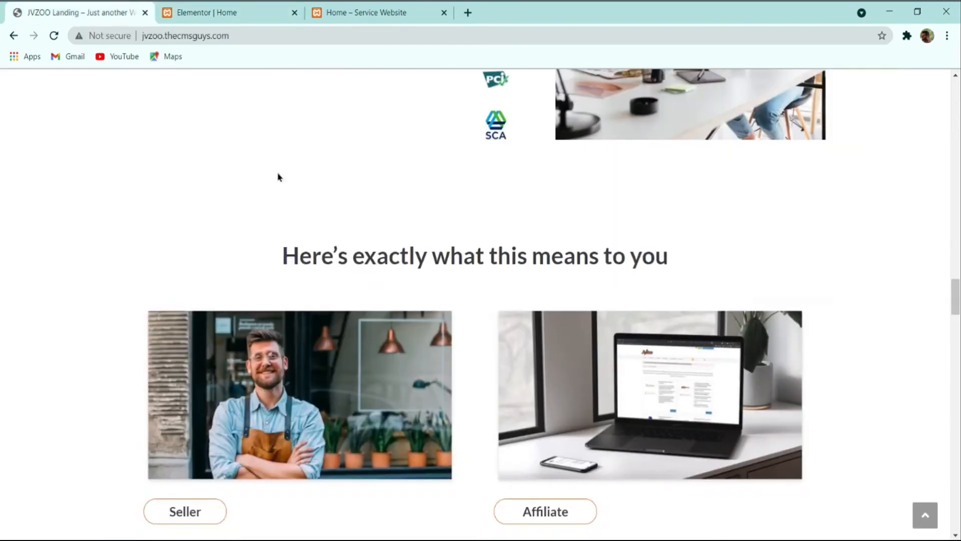
left_click(201, 7)
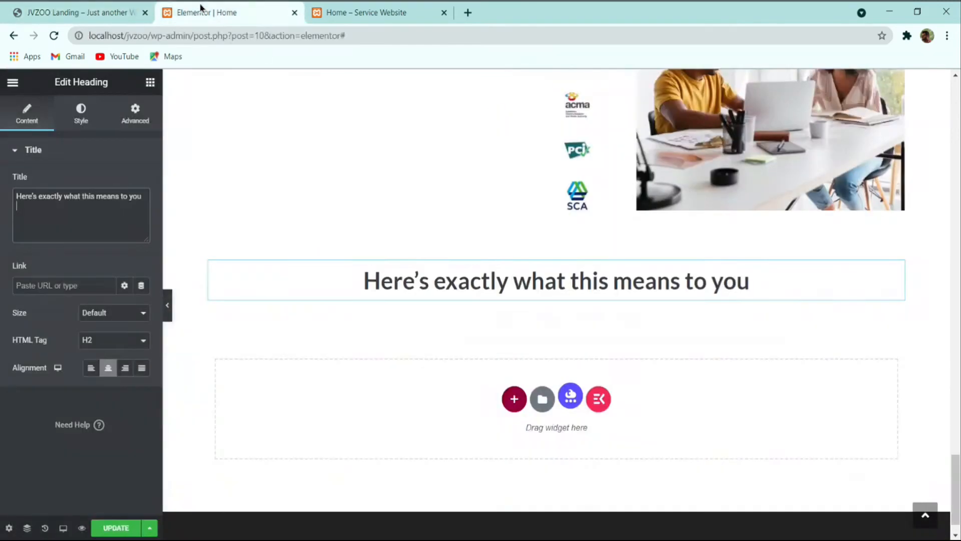
Step: Drag a two-column Inner Section below the heading
left_click(150, 82)
left_click_drag(61, 208, 487, 295)
left_click(90, 5)
Step: Add an Image widget to the left column showing seller.jpg
scroll(382, 319, "down", 3)
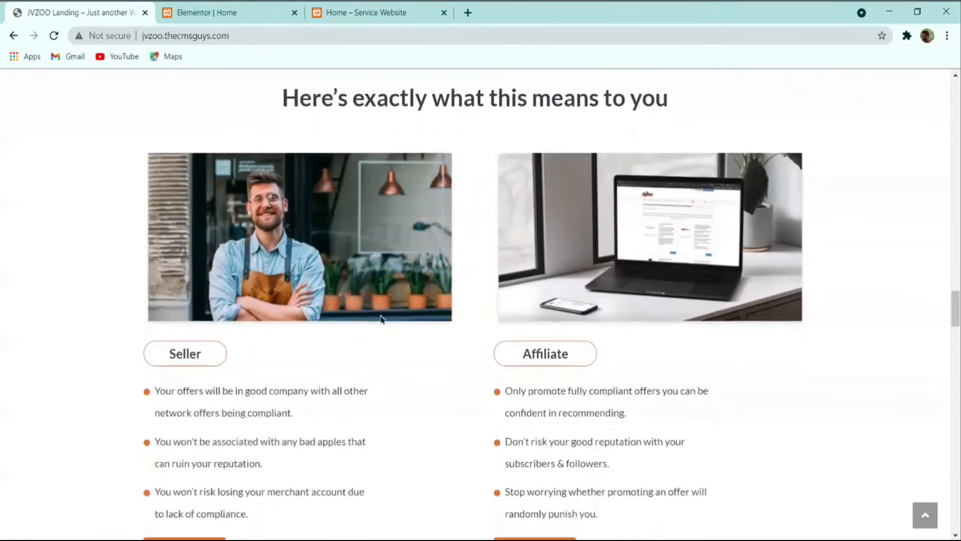
left_click(197, 13)
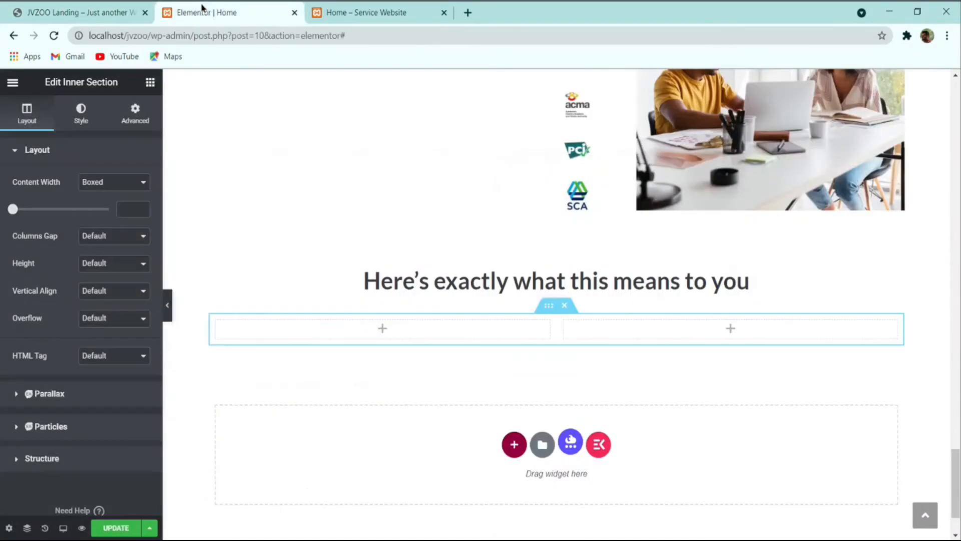
left_click(151, 82)
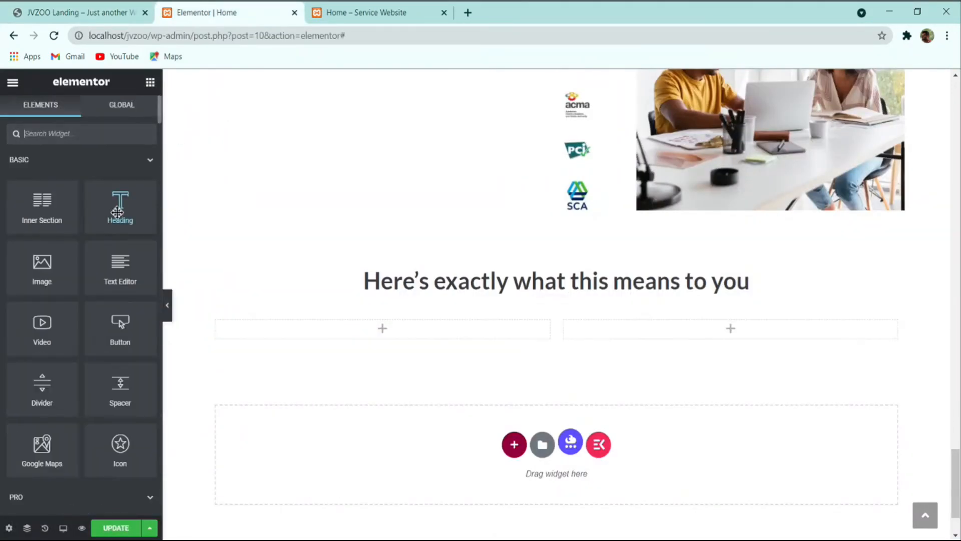
left_click_drag(58, 268, 349, 340)
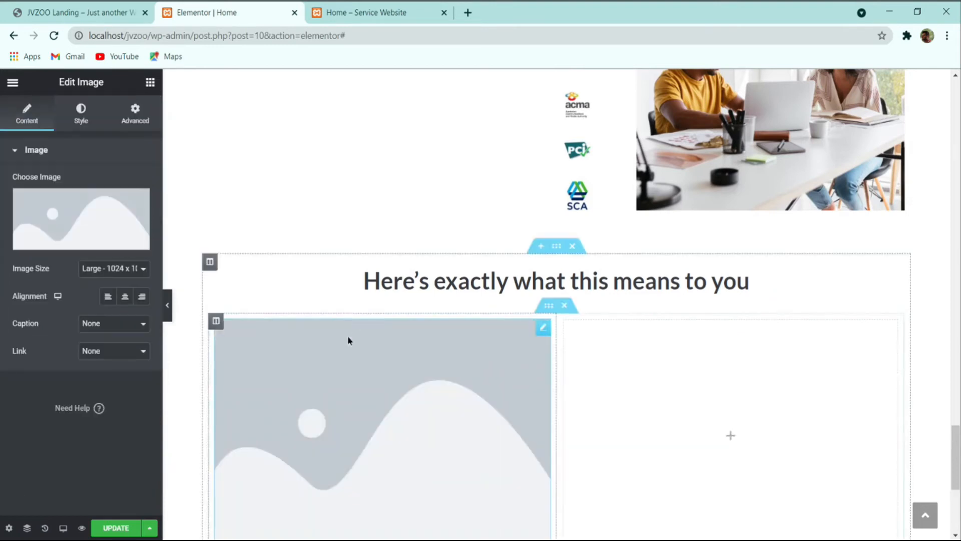
left_click(28, 216)
scroll(248, 287, "down", 6)
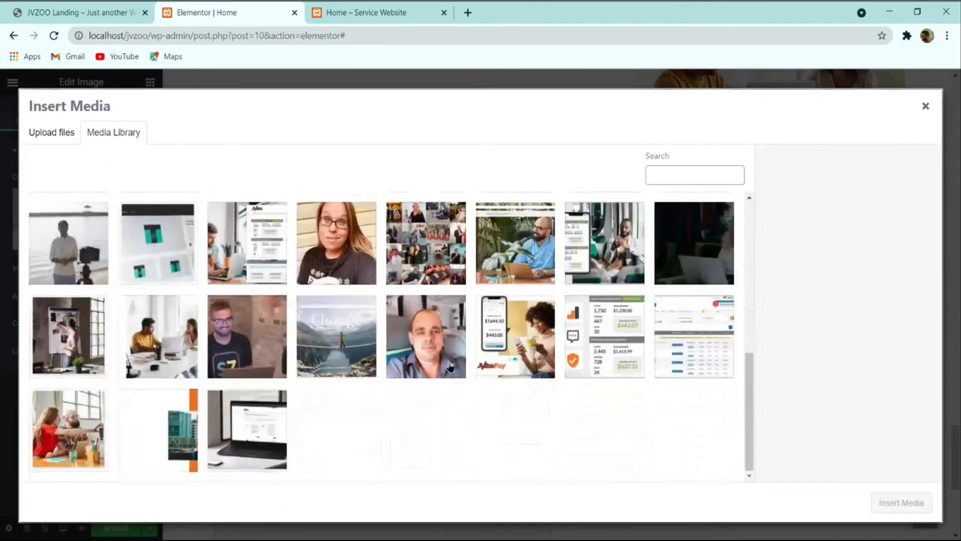
scroll(349, 428, "up", 6)
scroll(349, 428, "down", 3)
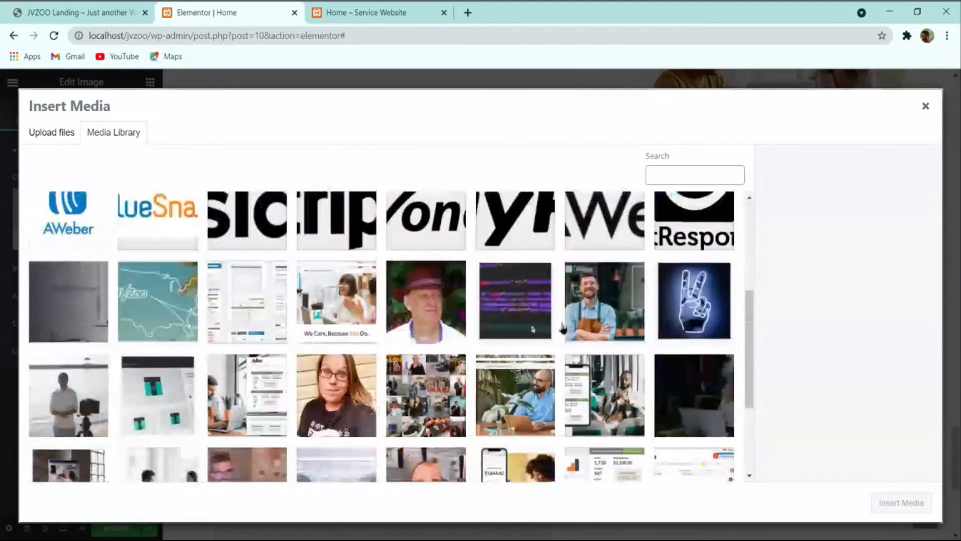
left_click(600, 315)
left_click(890, 496)
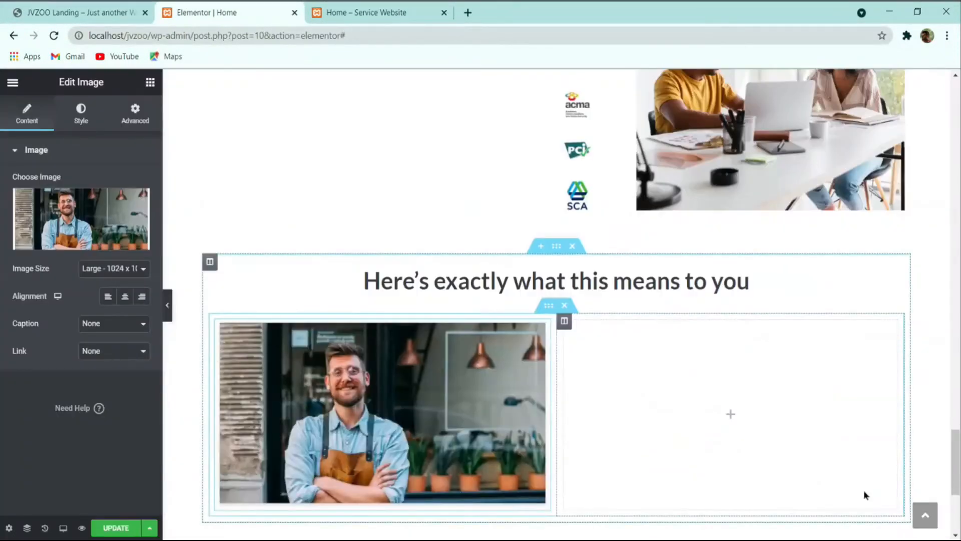
Step: Paste a copy of the image into the right column and swap it for the laptop photo
scroll(627, 398, "down", 2)
right_click(323, 297)
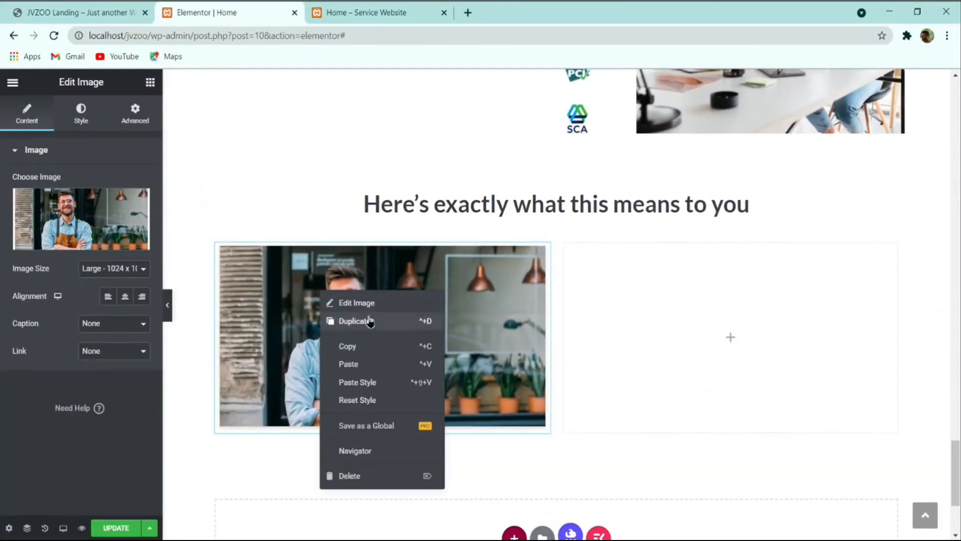
right_click(589, 320)
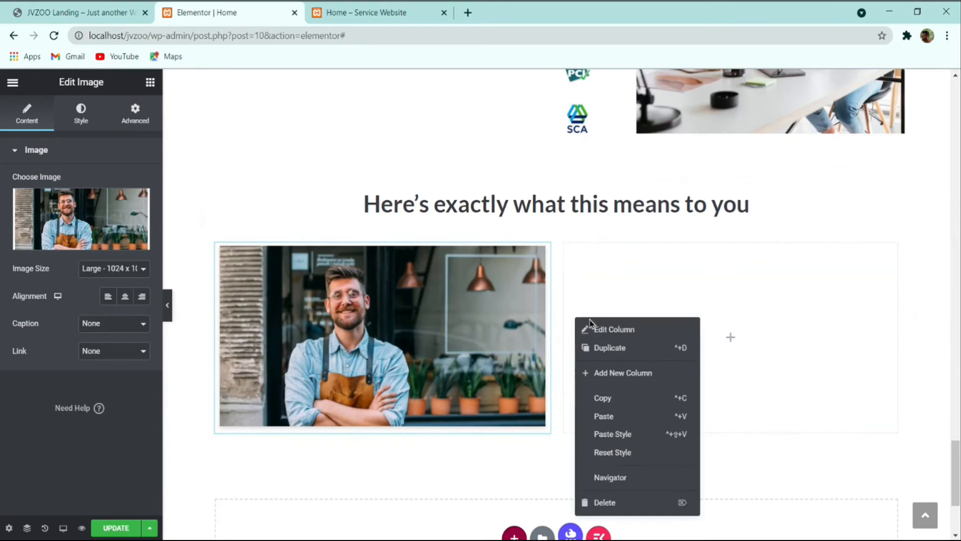
left_click(624, 417)
left_click(85, 10)
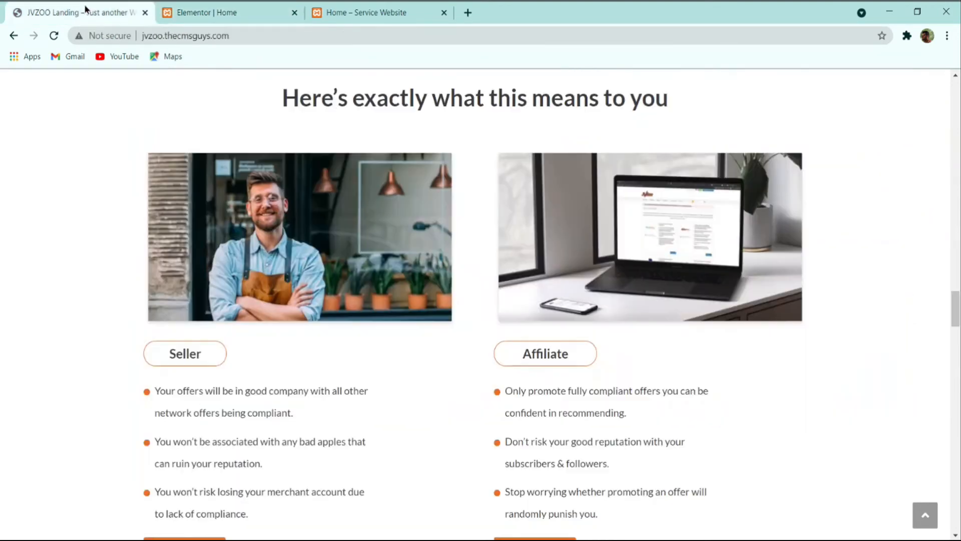
left_click(227, 12)
left_click(100, 220)
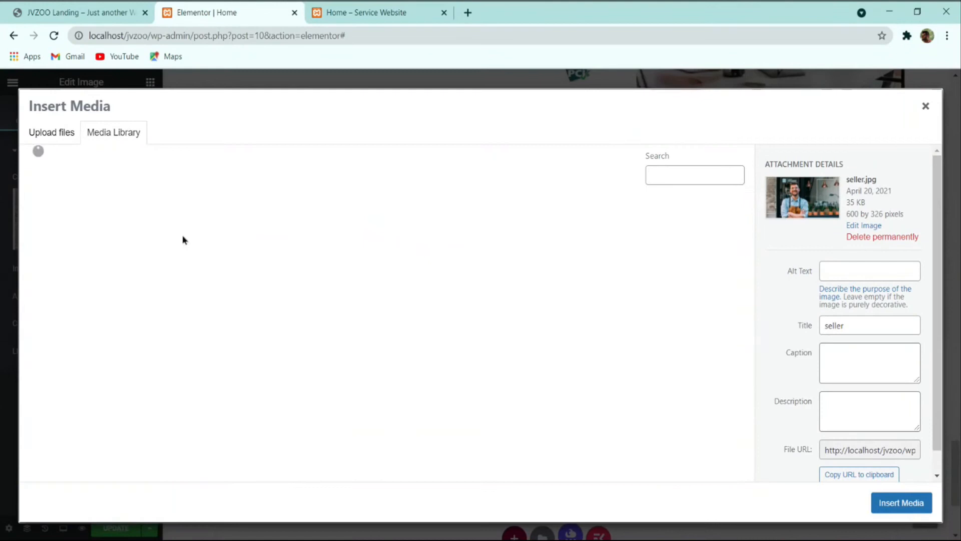
scroll(530, 257, "down", 4)
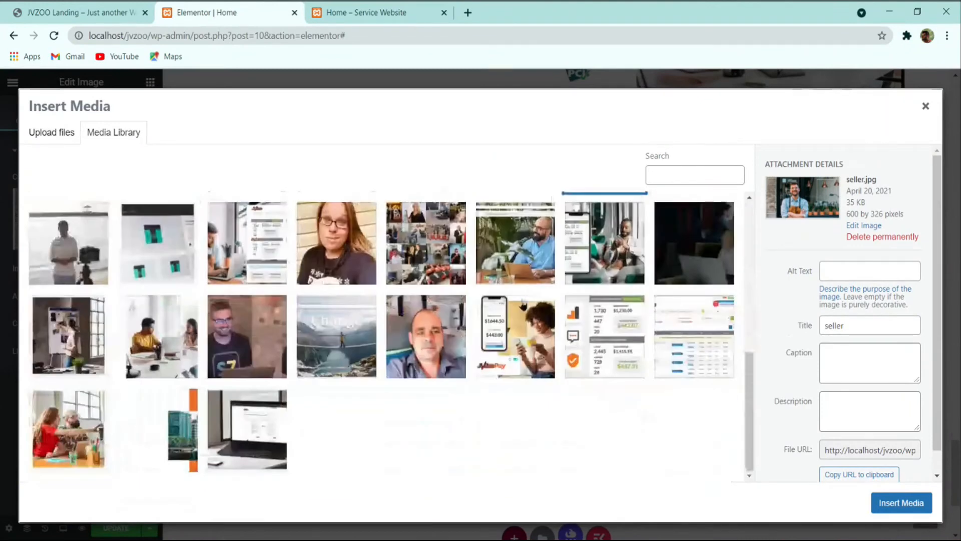
left_click(223, 392)
left_click(902, 500)
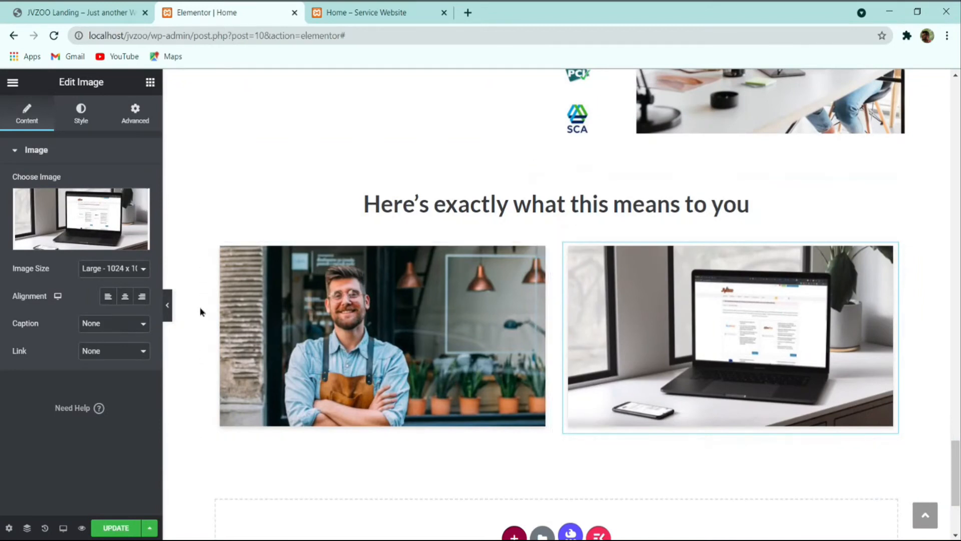
left_click(162, 302)
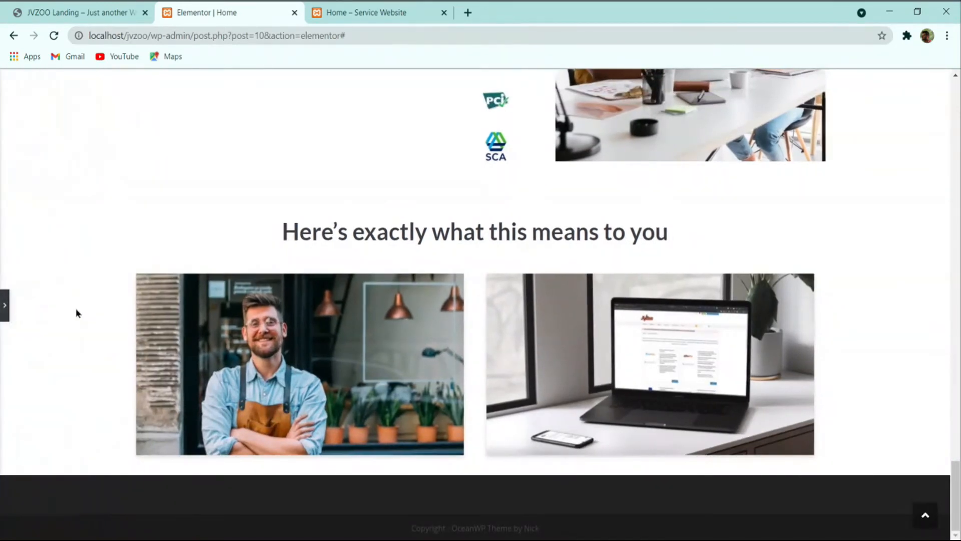
Step: Save the page and review the reference site's Seller bullets and Affiliate label
left_click(4, 306)
left_click(134, 527)
left_click(70, 11)
scroll(226, 365, "down", 2)
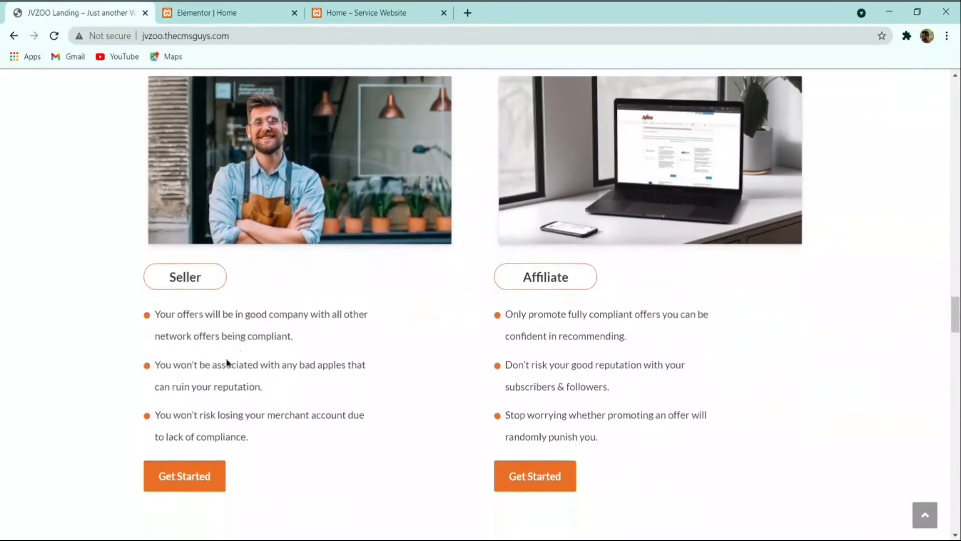
left_click_drag(249, 433, 153, 310)
left_click(178, 347)
left_click_drag(183, 275, 235, 275)
left_click(251, 273)
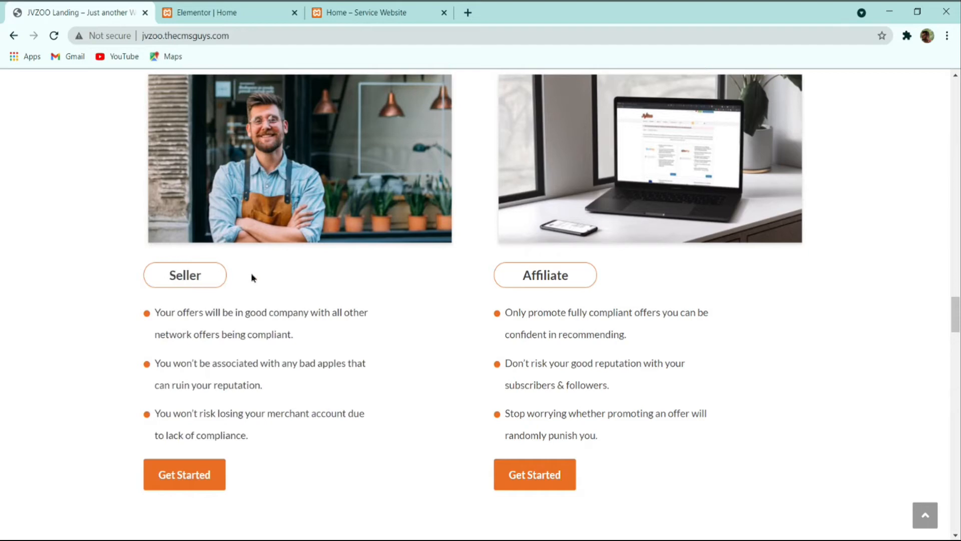
double_click(525, 273)
scroll(621, 358, "down", 2)
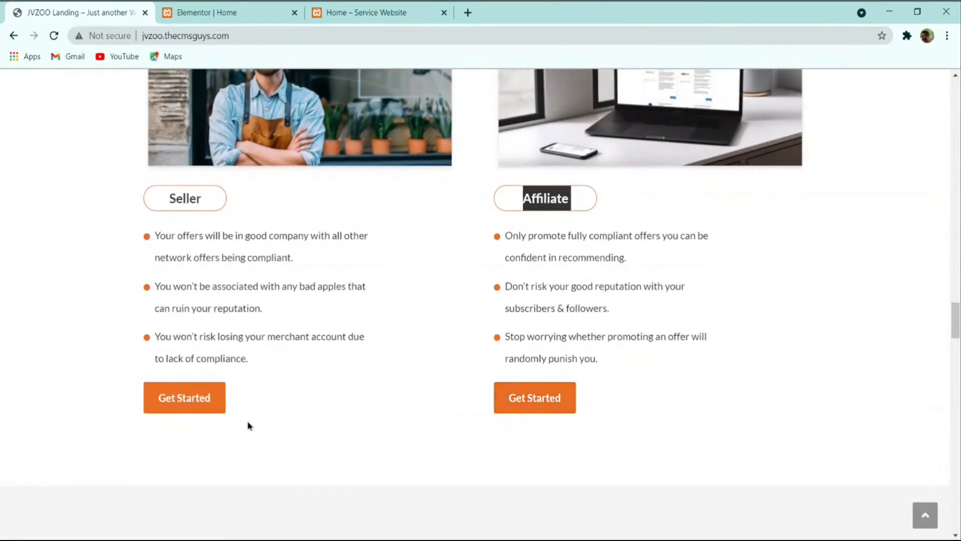
left_click(239, 233)
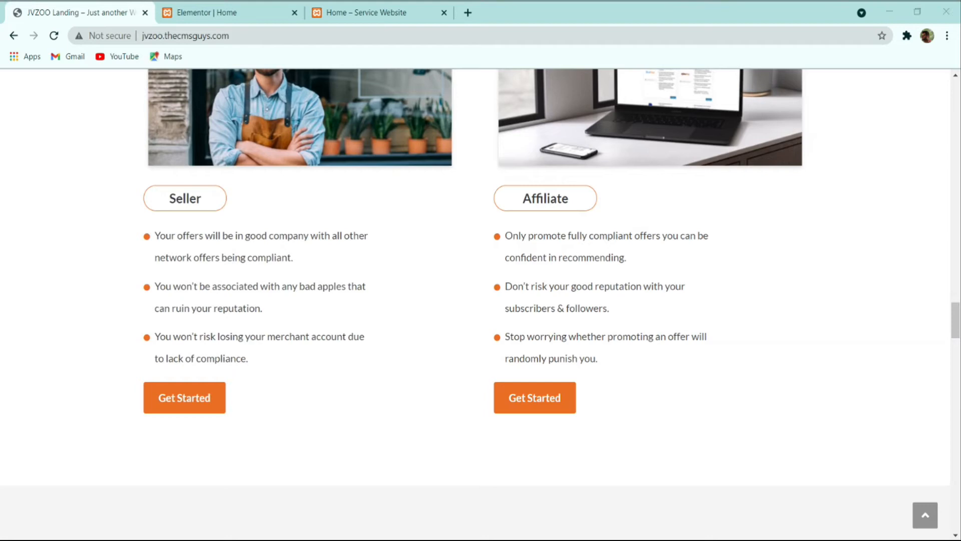
Step: Copy the Start For Free button and paste it beneath the seller photo
left_click(226, 9)
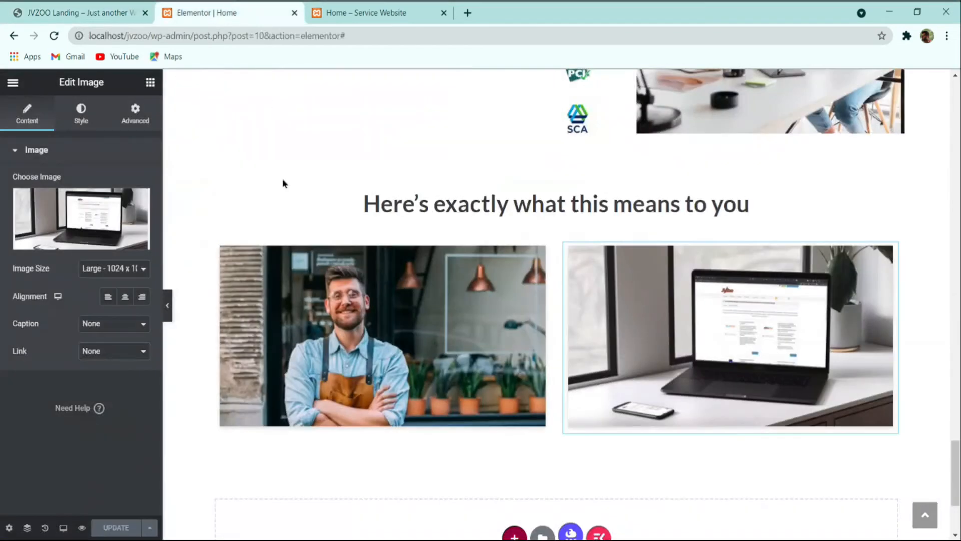
scroll(231, 202, "up", 10)
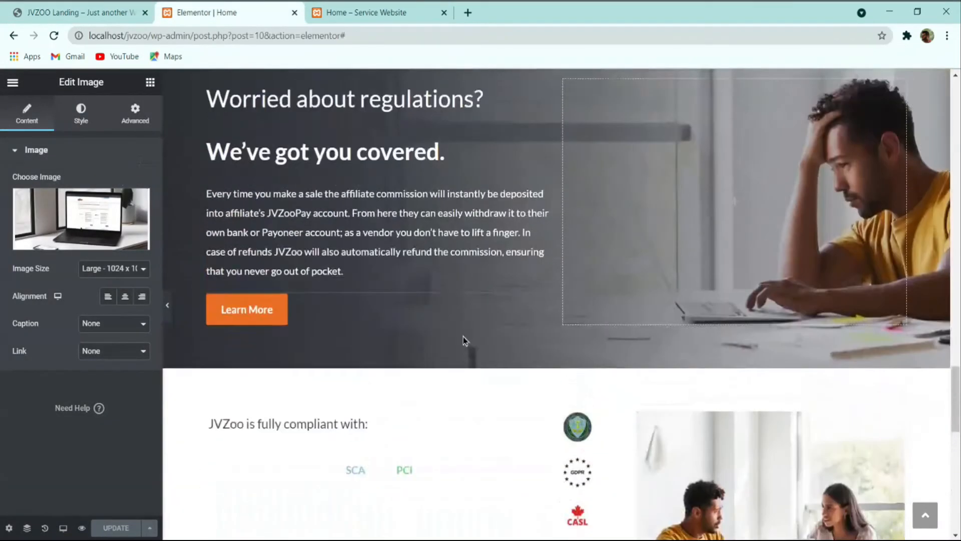
scroll(463, 337, "up", 5)
right_click(322, 312)
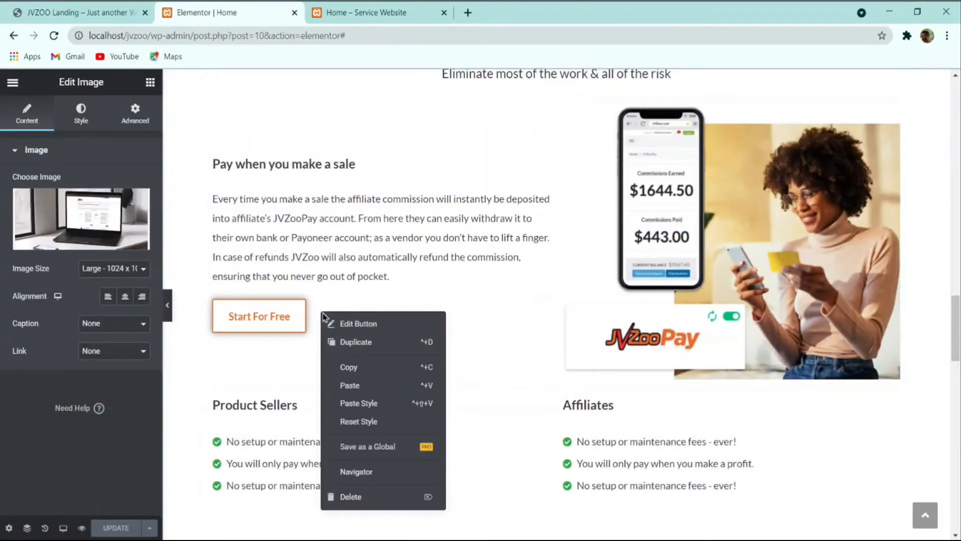
left_click(356, 367)
scroll(318, 325, "down", 10)
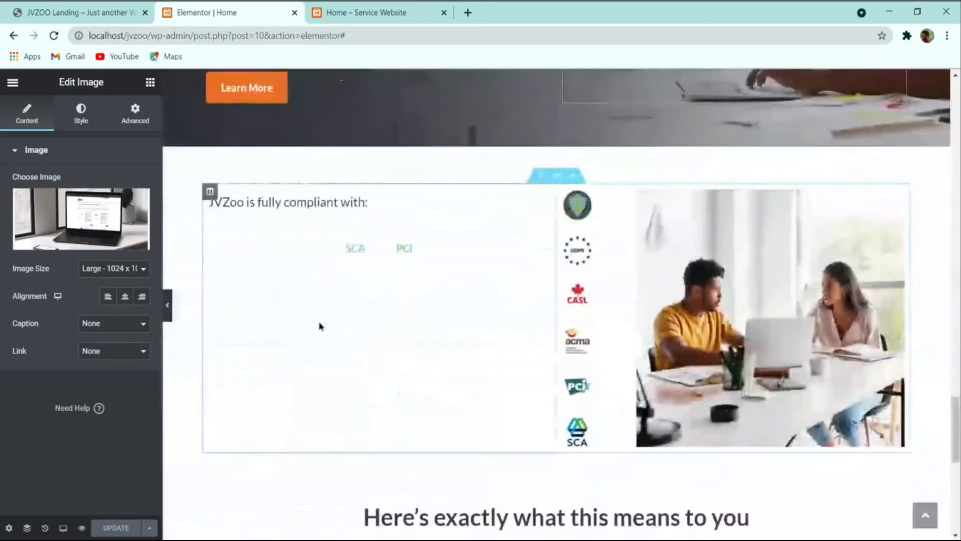
scroll(320, 326, "down", 10)
right_click(307, 269)
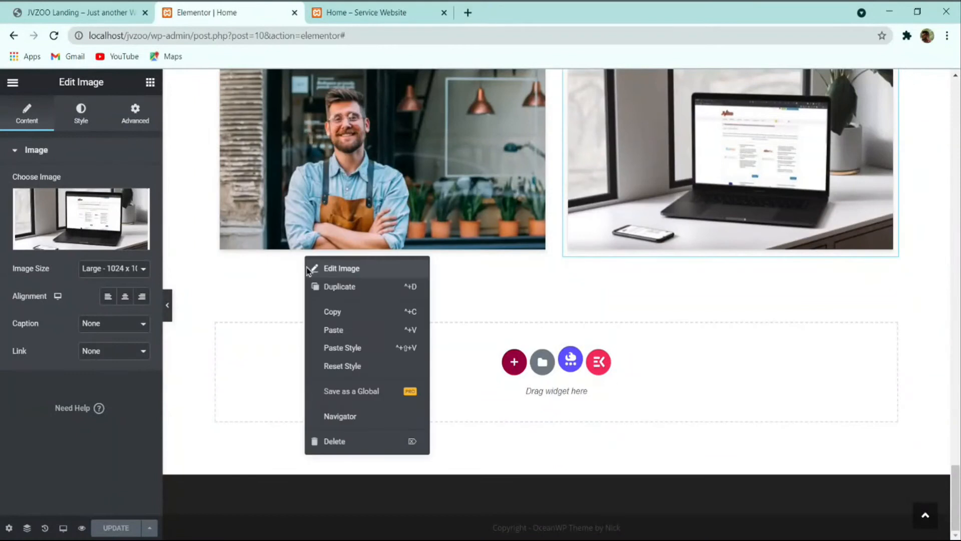
left_click(339, 330)
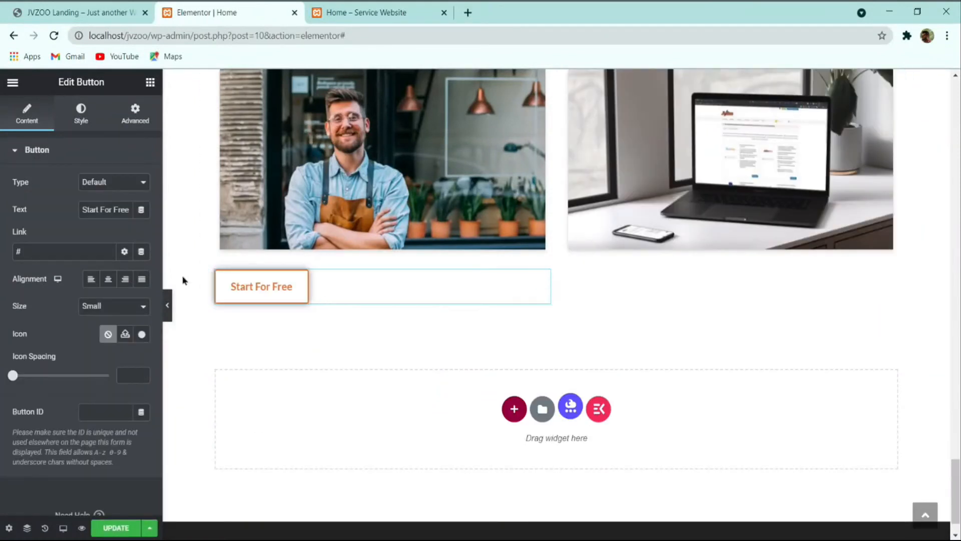
Step: Change the pasted button's text to 'Seller'
left_click(108, 8)
left_click(184, 14)
left_click(102, 212)
key("ctrl+a")
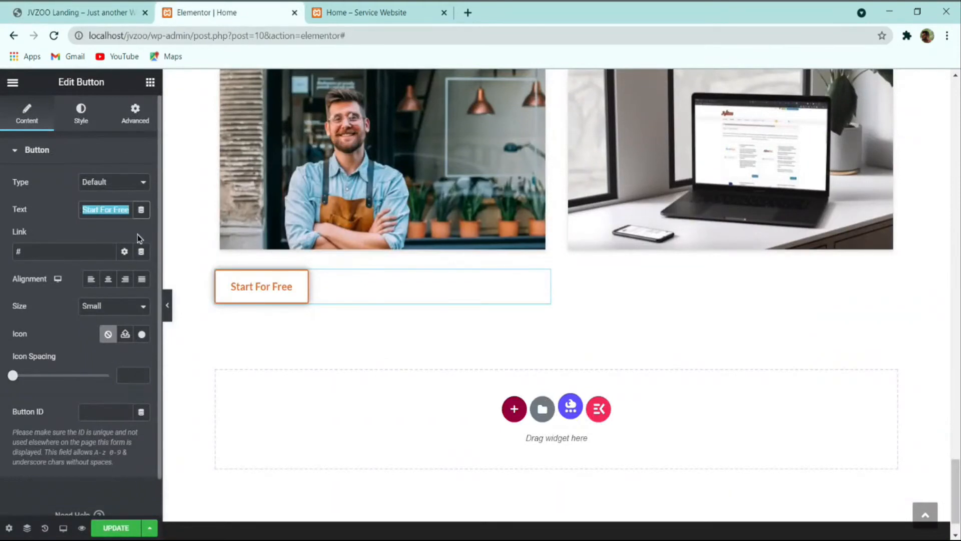
type("Seller")
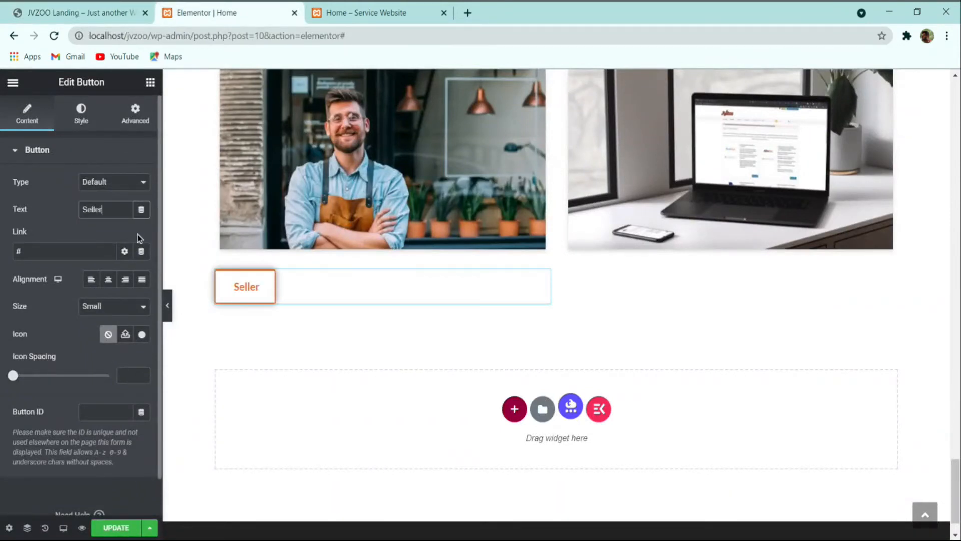
left_click(81, 115)
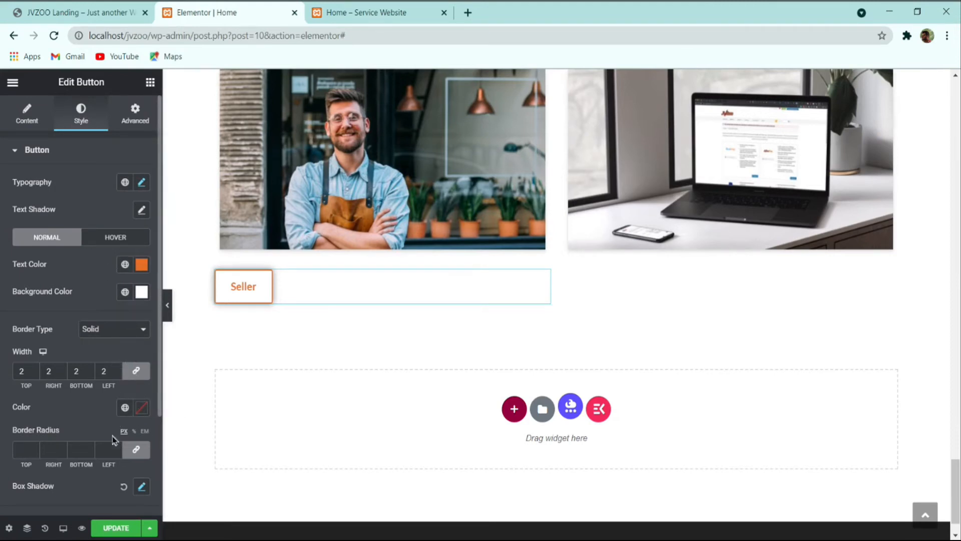
Step: Remove the Seller button's shadow and set its border radius to 50 on all corners
left_click(137, 450)
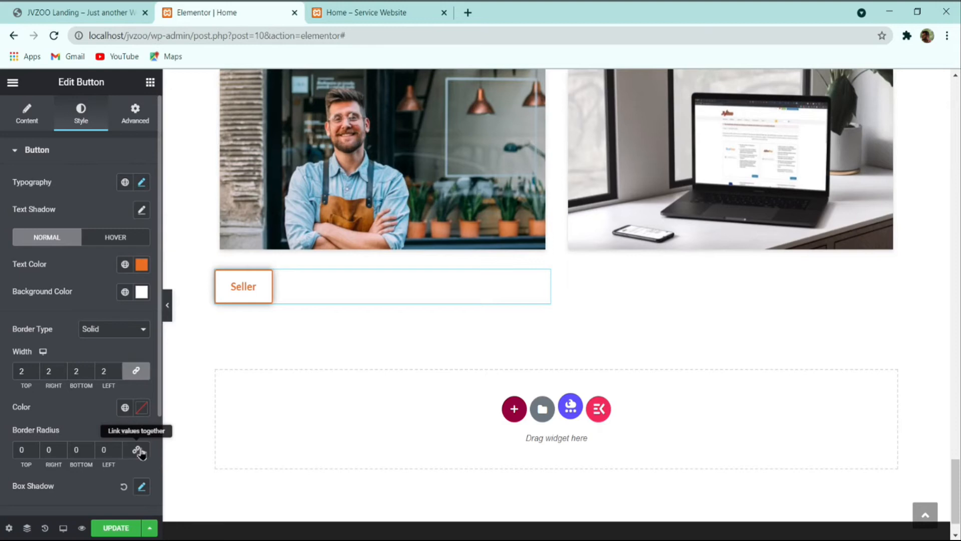
left_click(134, 450)
left_click(142, 487)
left_click(123, 487)
double_click(33, 449)
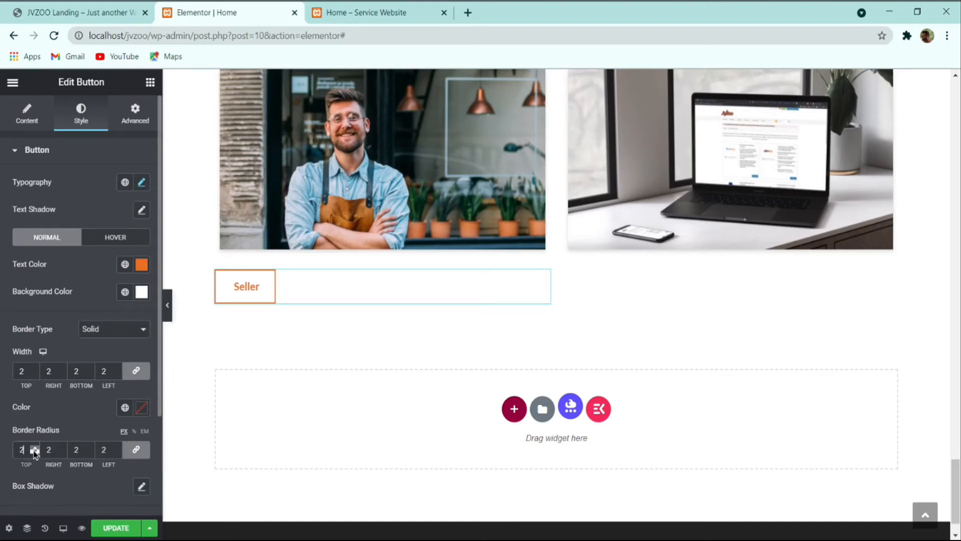
left_click_drag(34, 449, 34, 449)
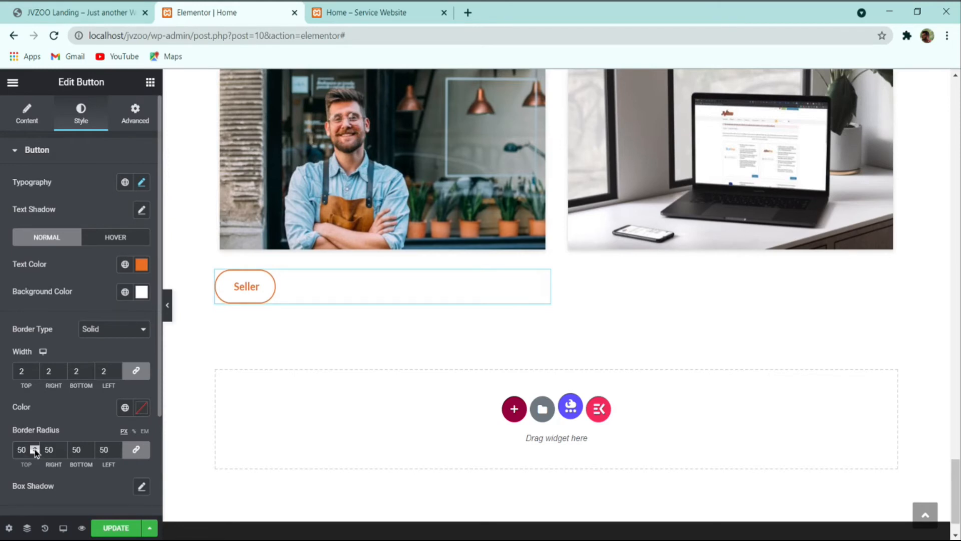
left_click(106, 7)
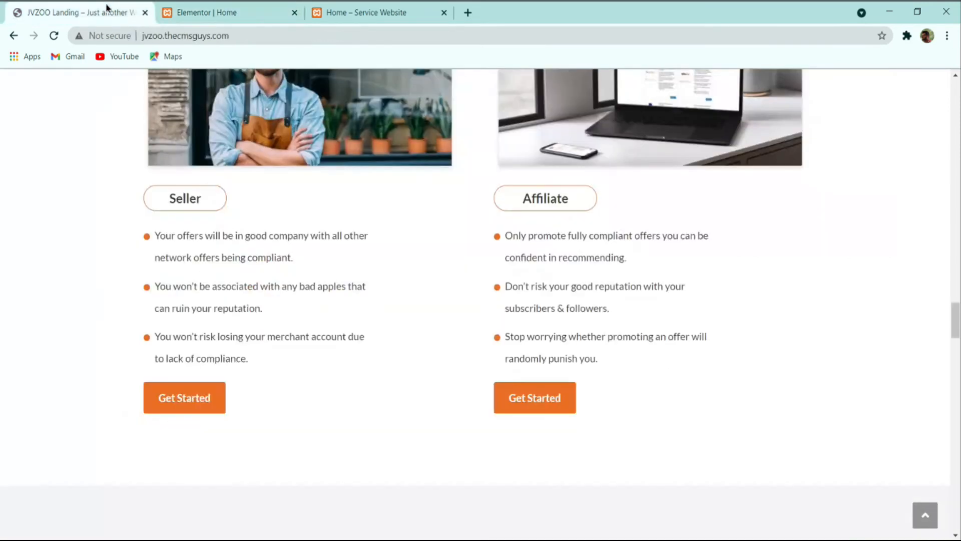
left_click(174, 8)
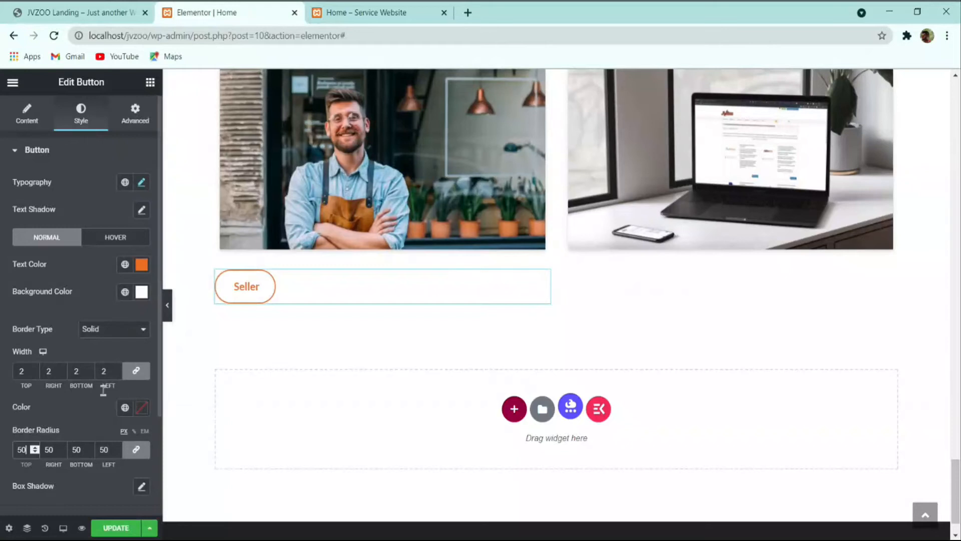
left_click(133, 452)
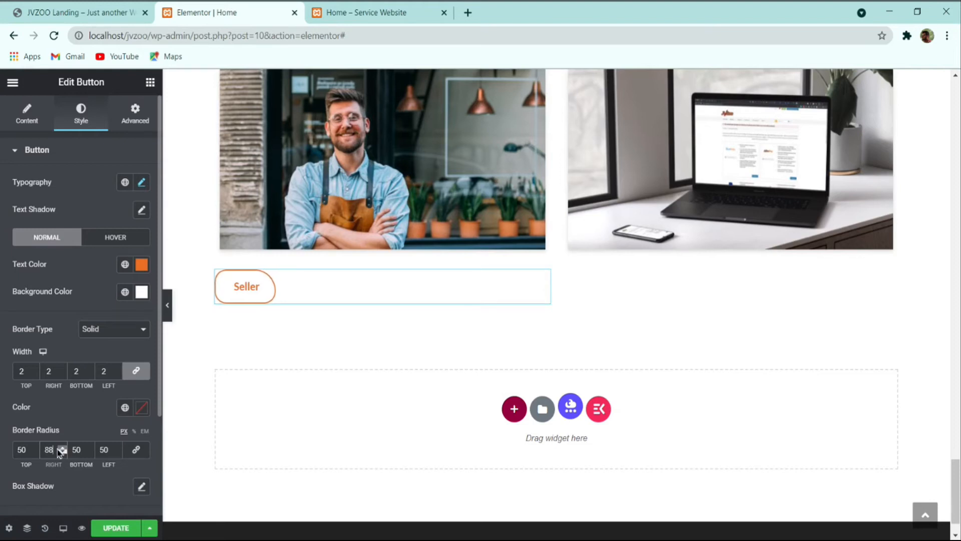
left_click(136, 450)
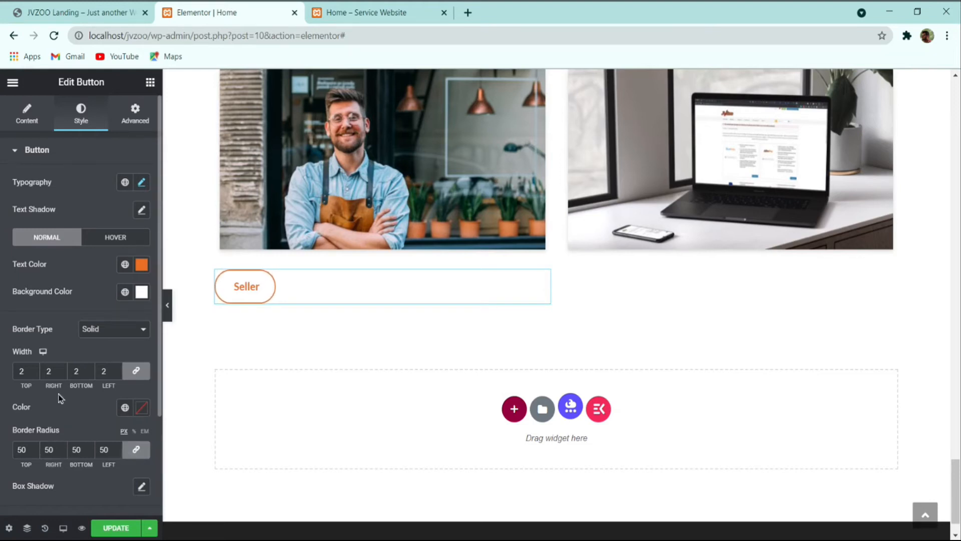
Step: Set the Seller button padding to 10 top/bottom and 30 left/right
scroll(75, 390, "down", 3)
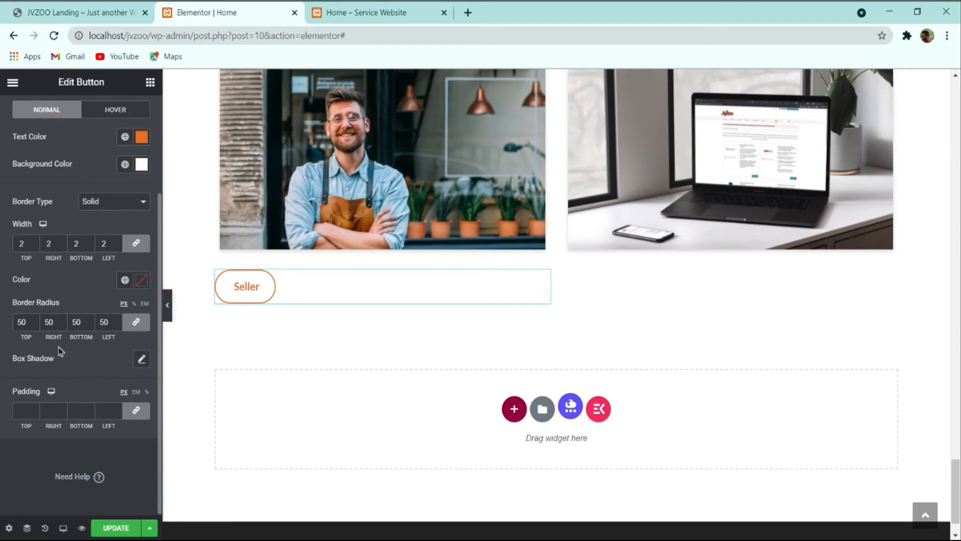
left_click(135, 410)
left_click(34, 408)
left_click(135, 410)
left_click(35, 409)
left_click(34, 414)
left_click(136, 410)
left_click(61, 409)
left_click(62, 408)
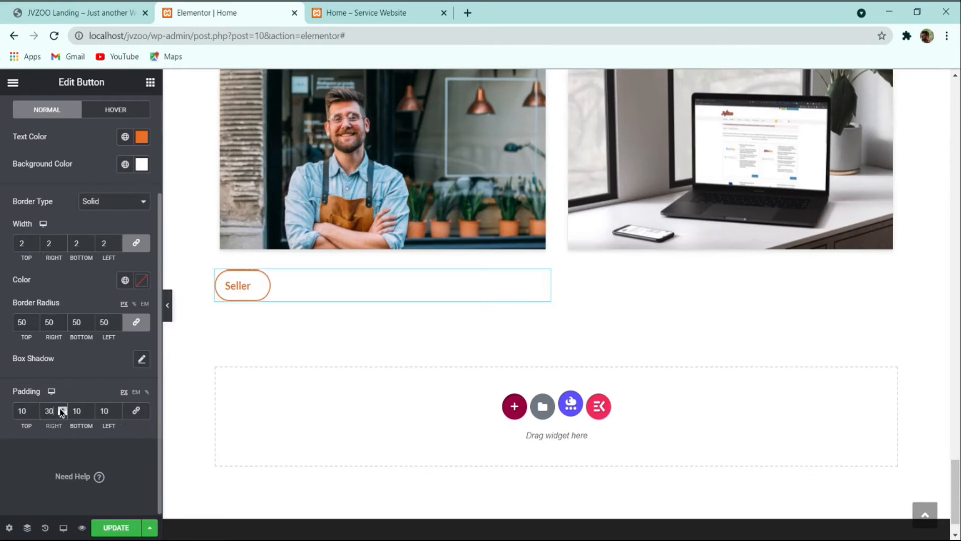
double_click(103, 411)
type("30")
Step: Compare the Seller button against the JVZoo reference landing page
right_click(289, 283)
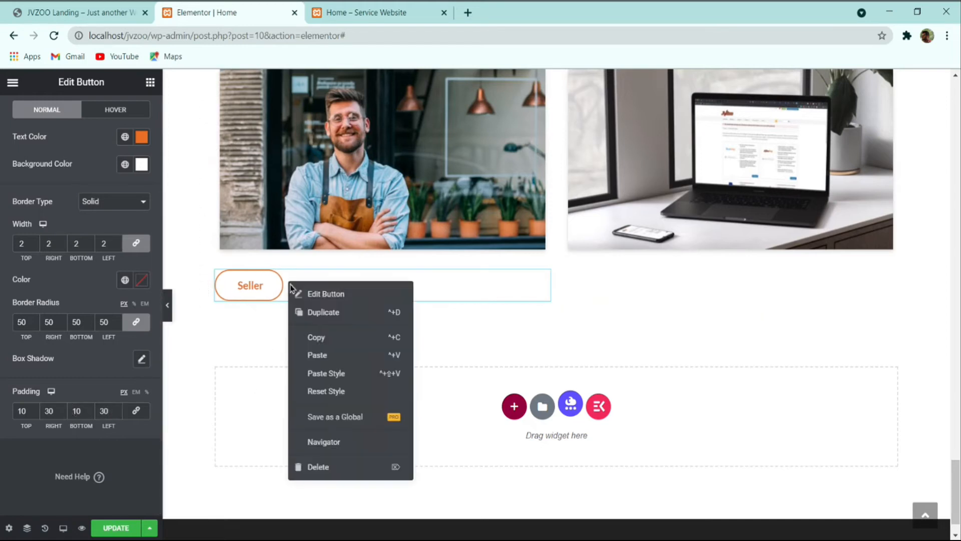
left_click(320, 338)
left_click(124, 12)
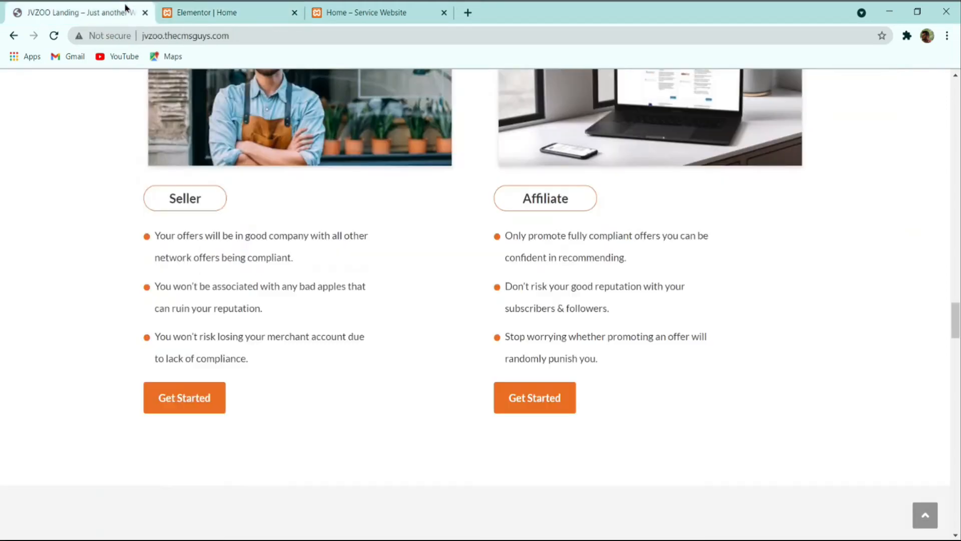
double_click(189, 193)
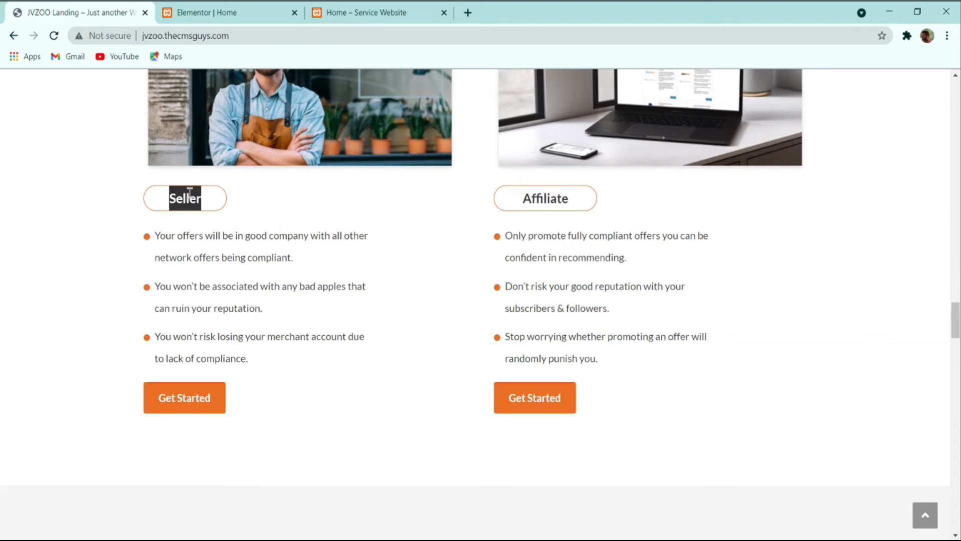
left_click(210, 8)
scroll(34, 160, "up", 3)
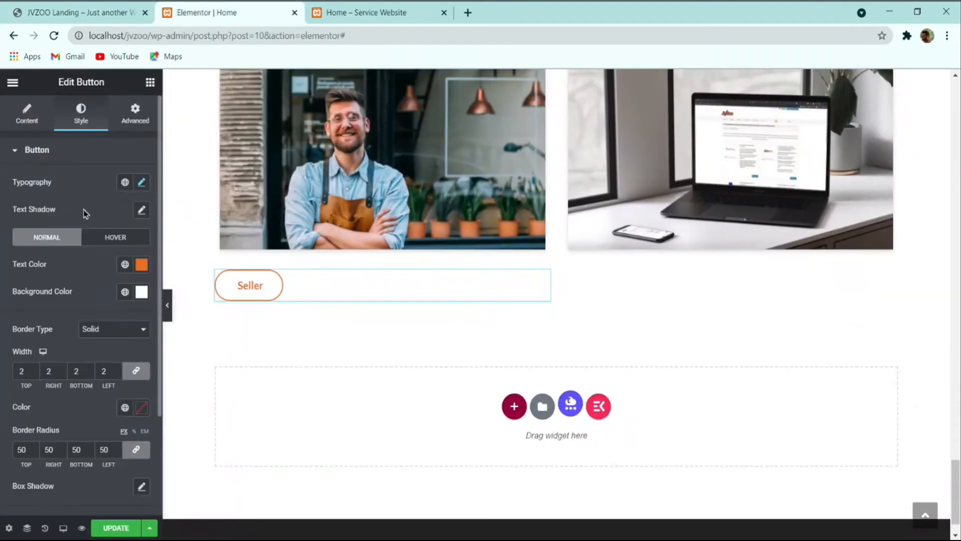
Step: Make the Seller button's normal text colour black
left_click(142, 265)
left_click(133, 357)
left_click_drag(137, 353, 167, 325)
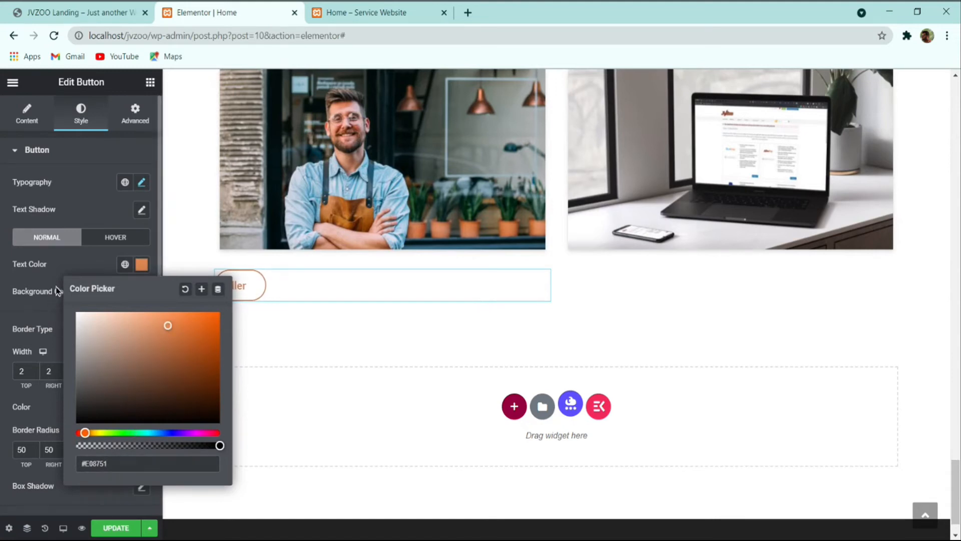
triple_click(121, 464)
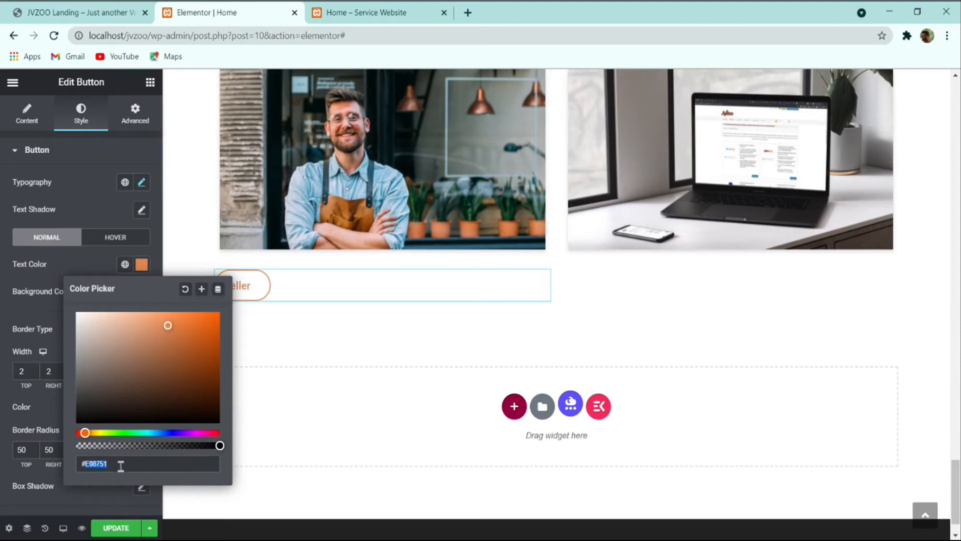
left_click(37, 307)
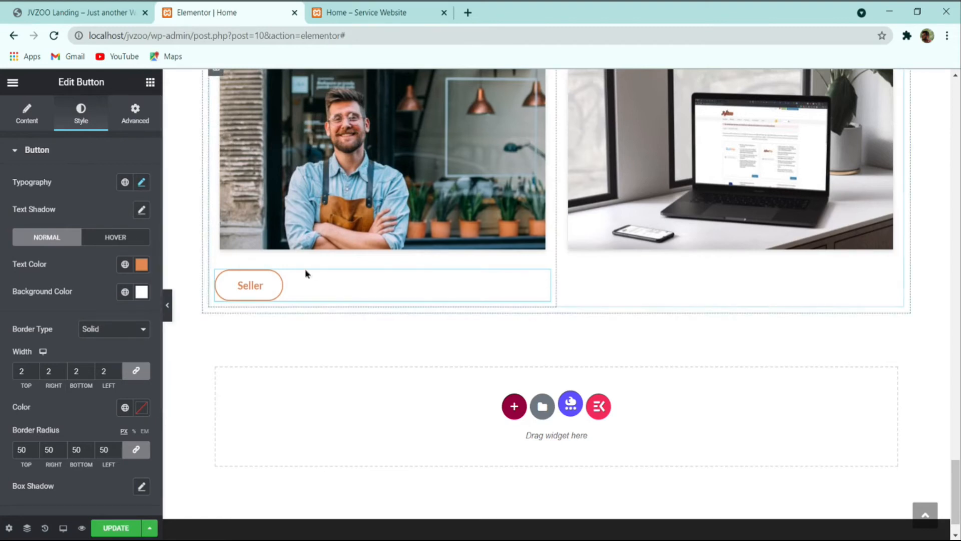
left_click(140, 270)
left_click_drag(147, 320, 34, 454)
left_click(25, 314)
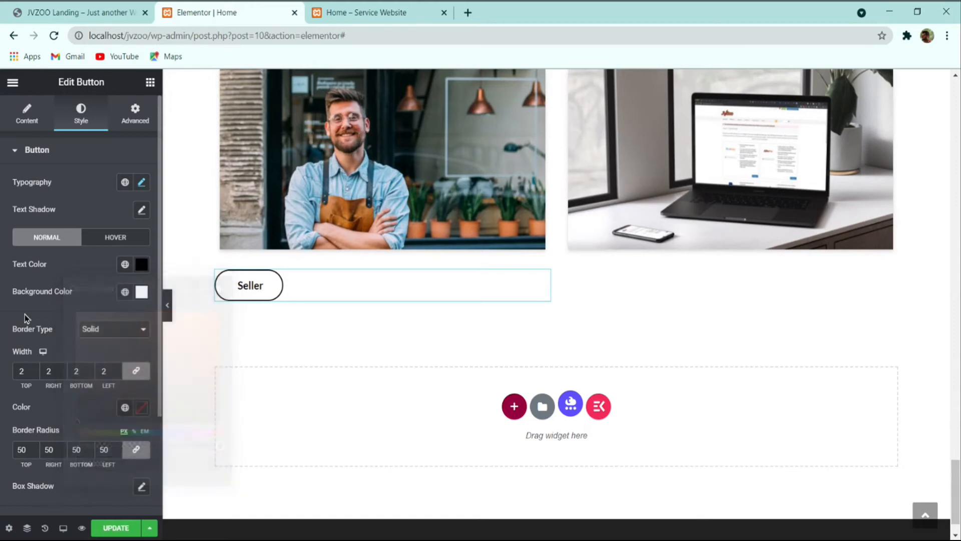
Step: Set the Seller button's border colour to orange #EB6F25
left_click(125, 239)
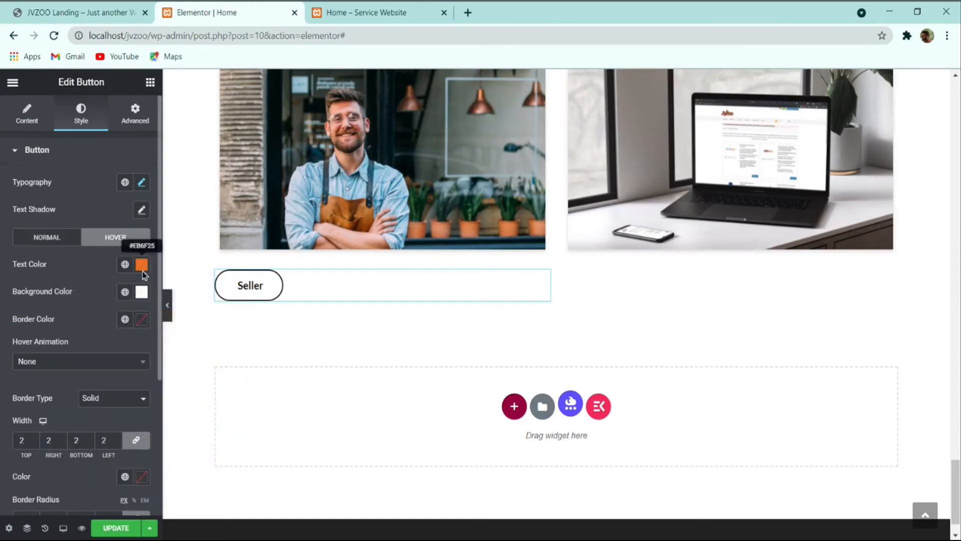
left_click(141, 264)
key("ctrl+c")
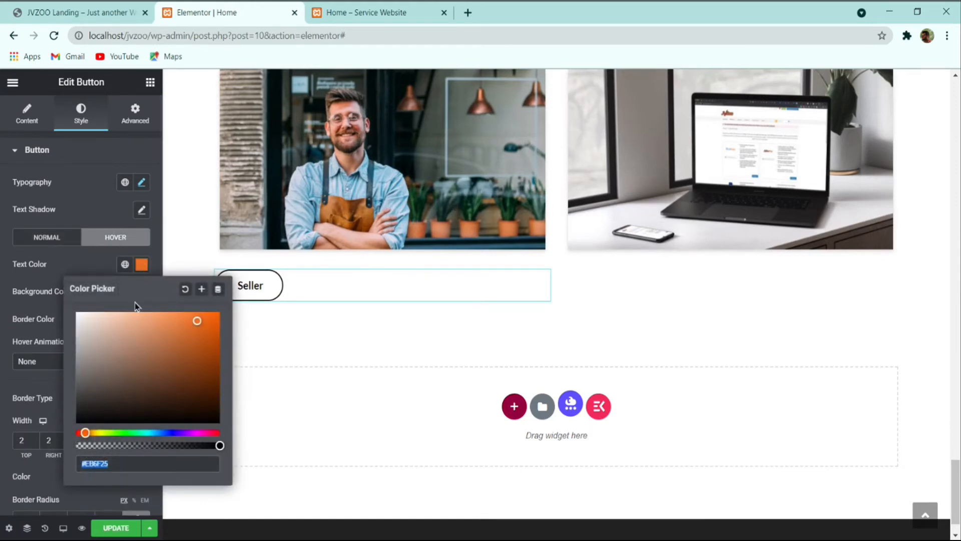
left_click(53, 238)
left_click(142, 411)
key("ctrl+v")
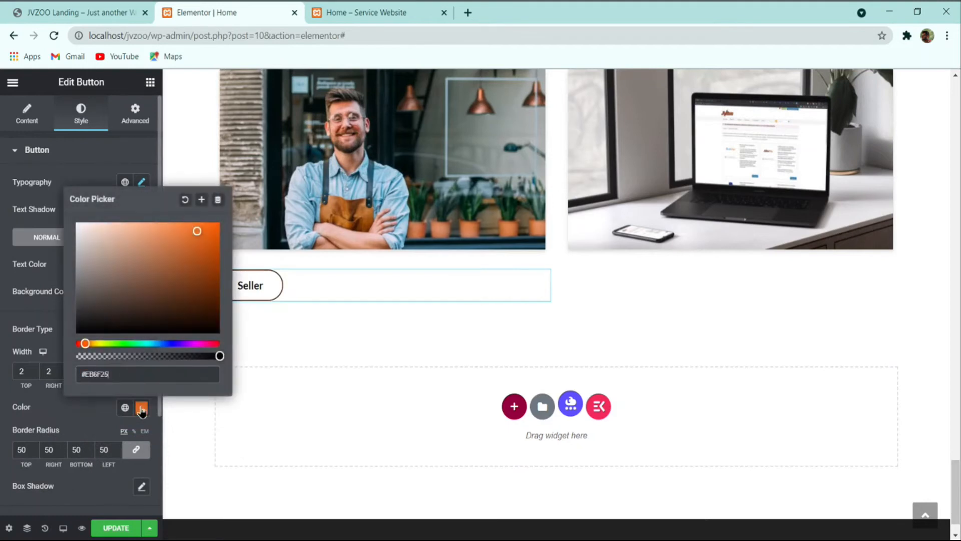
left_click(40, 322)
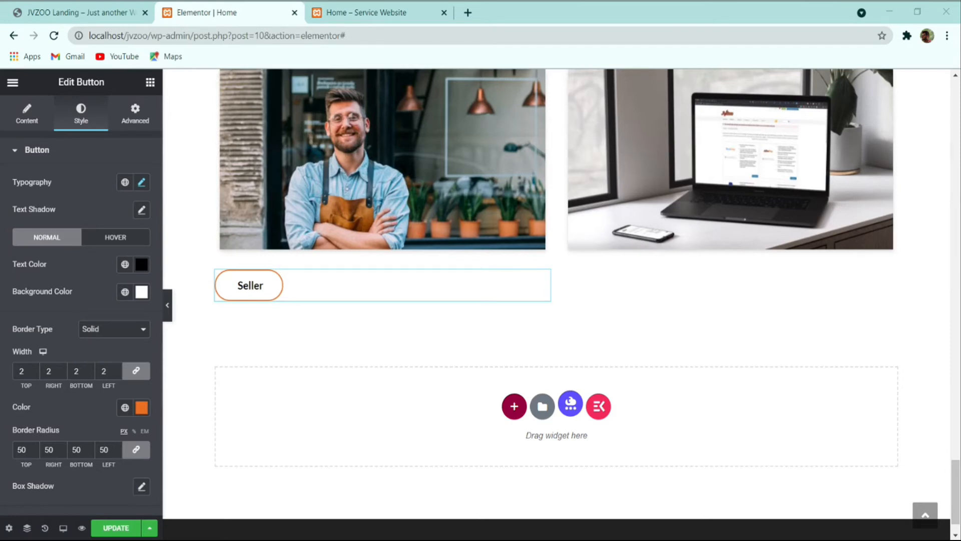
Step: Set the button font size to 20, adjust its line height, and copy the Seller button
left_click(142, 182)
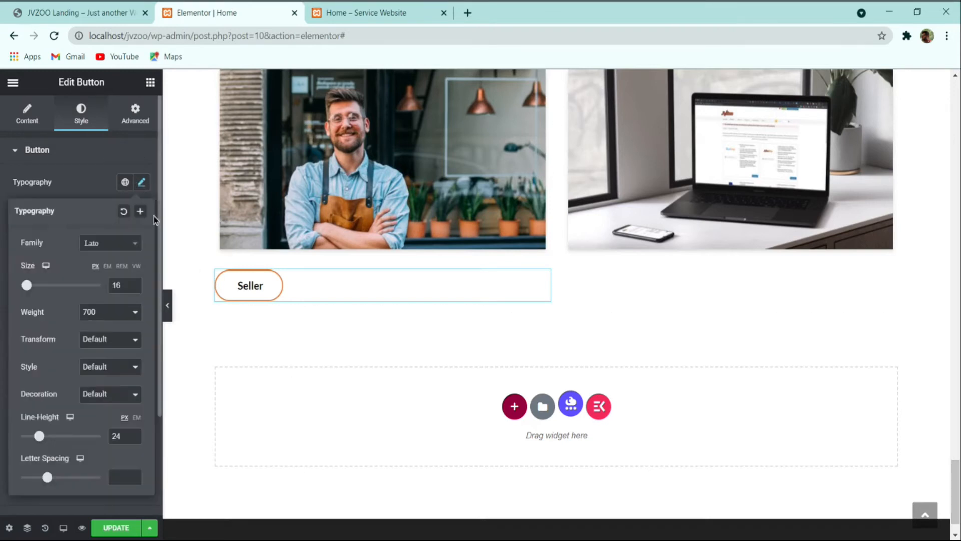
left_click(134, 287)
left_click(133, 287)
left_click(134, 287)
left_click(134, 282)
left_click_drag(123, 284, 52, 283)
type("20")
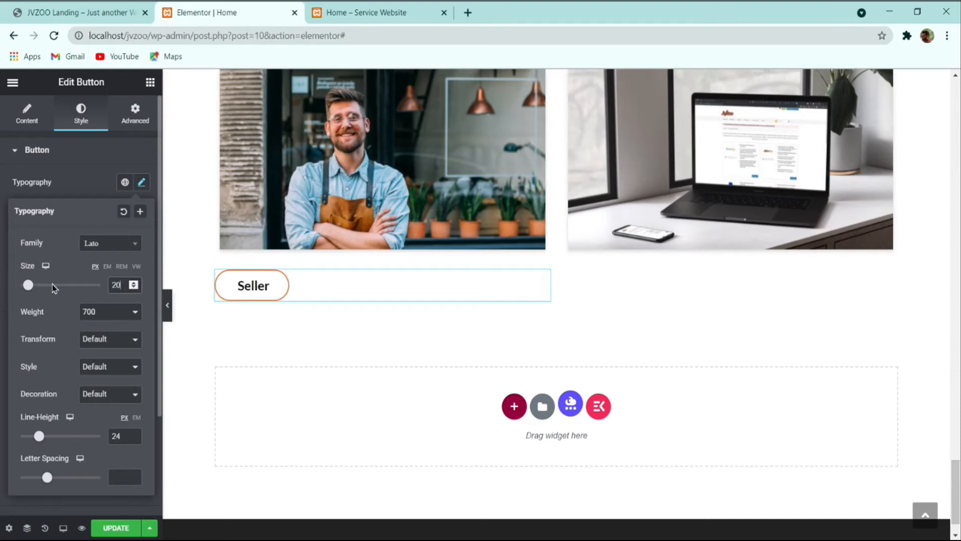
left_click(135, 434)
left_click(135, 434)
left_click(135, 434)
left_click(135, 433)
left_click(136, 439)
left_click(136, 439)
left_click(136, 438)
left_click(137, 440)
left_click(80, 153)
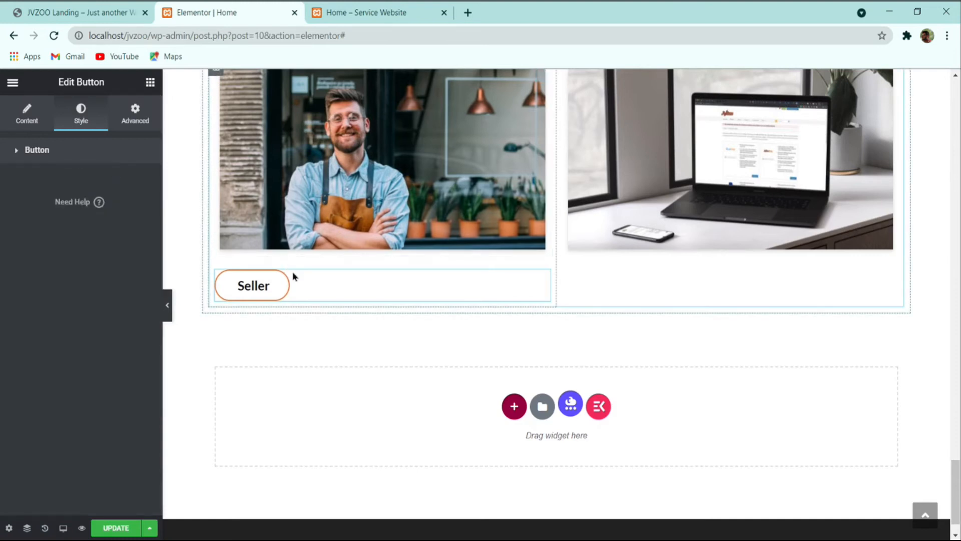
right_click(296, 290)
left_click(333, 347)
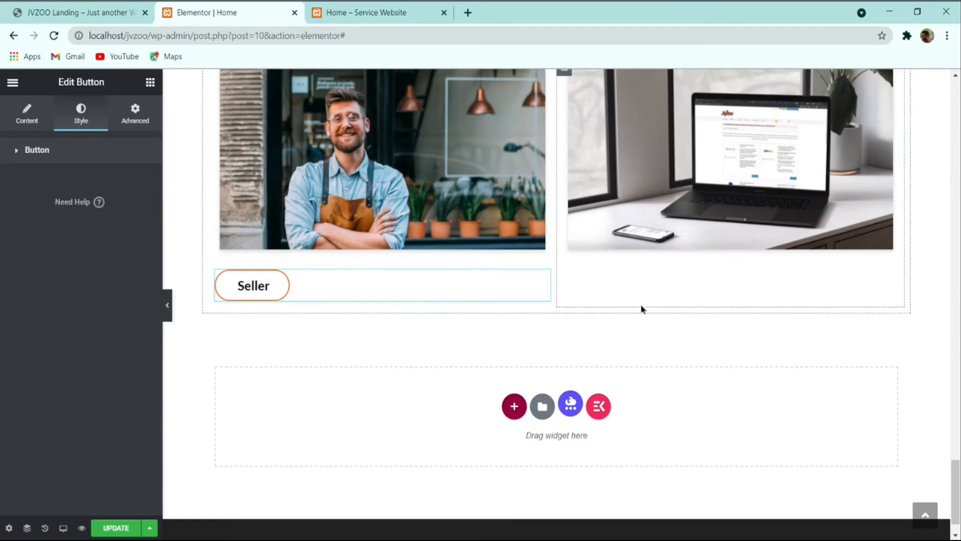
Step: Paste the Seller button into the empty right column and relabel it 'Affiliate'
right_click(631, 283)
left_click(651, 384)
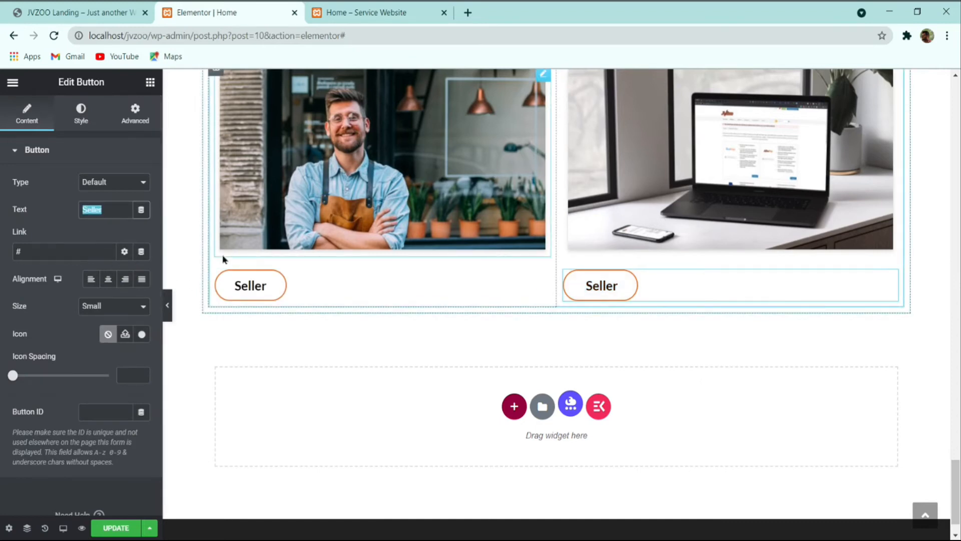
type("Affiliate")
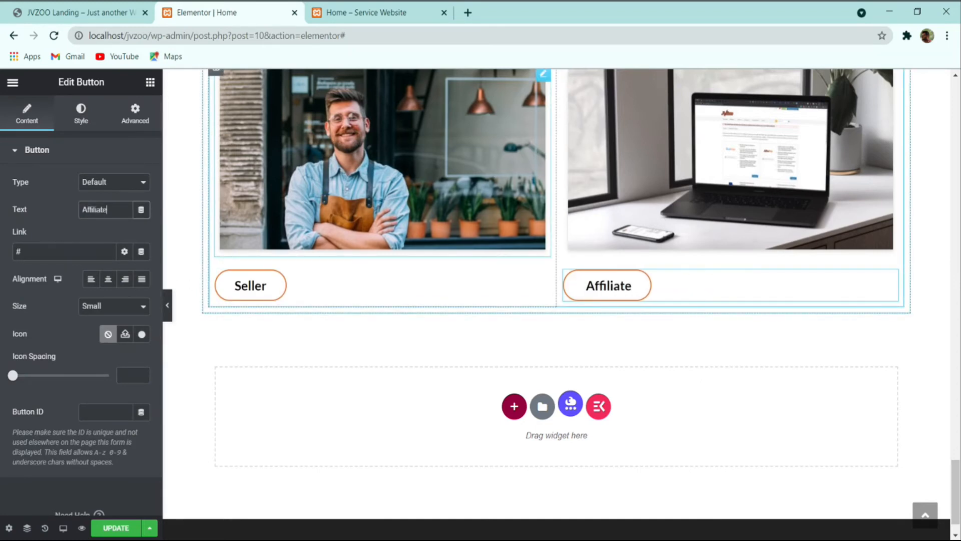
Step: Compare the new Affiliate button with the JVZoo reference page
left_click(115, 7)
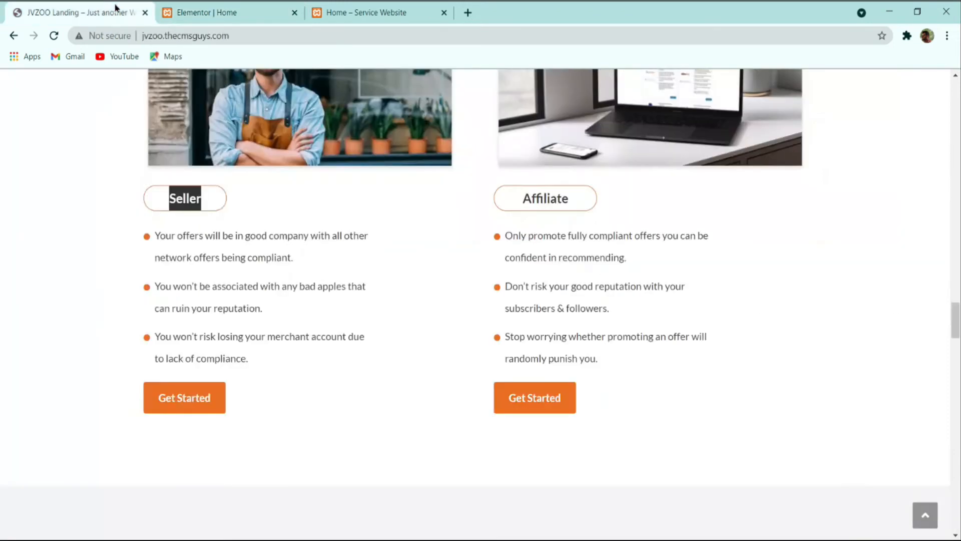
left_click(161, 9)
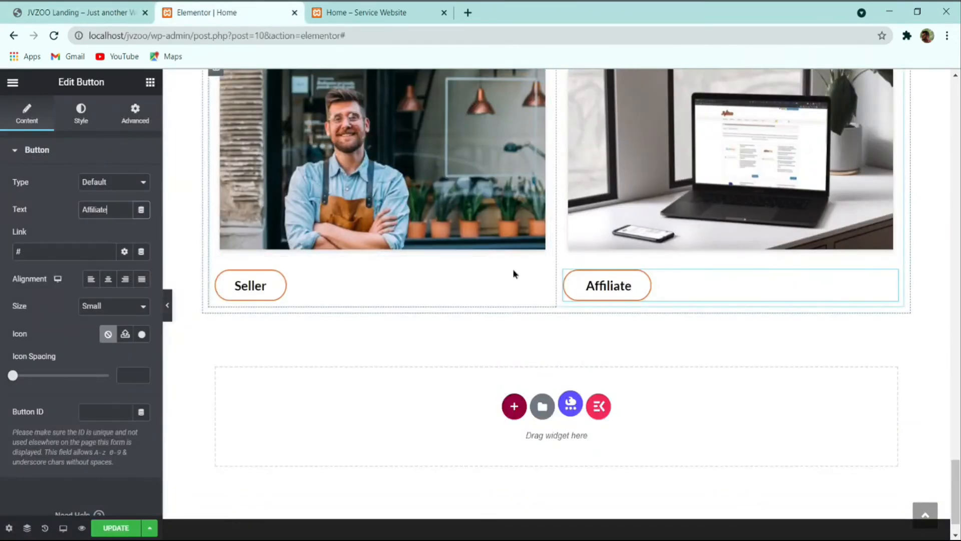
left_click(58, 7)
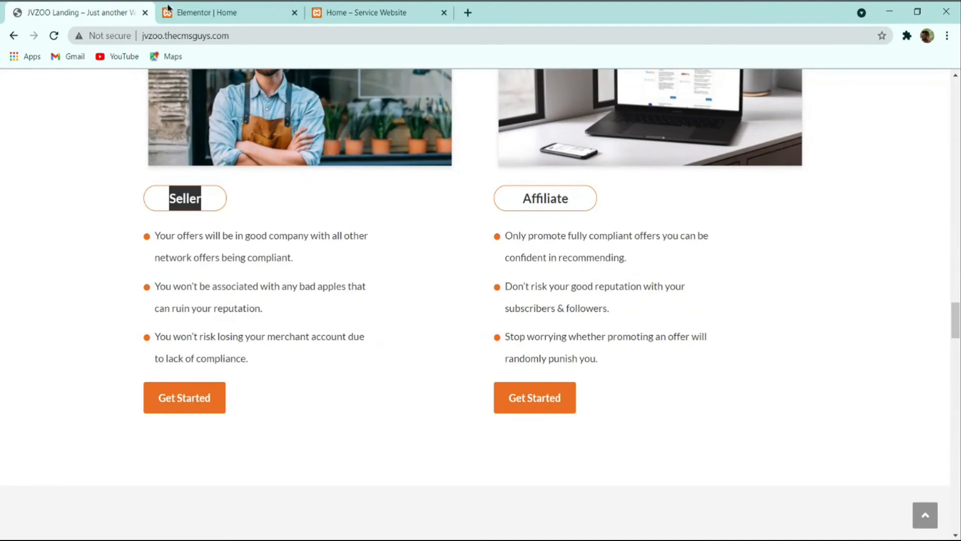
left_click(214, 14)
left_click(119, 6)
left_click(187, 15)
scroll(337, 310, "up", 10)
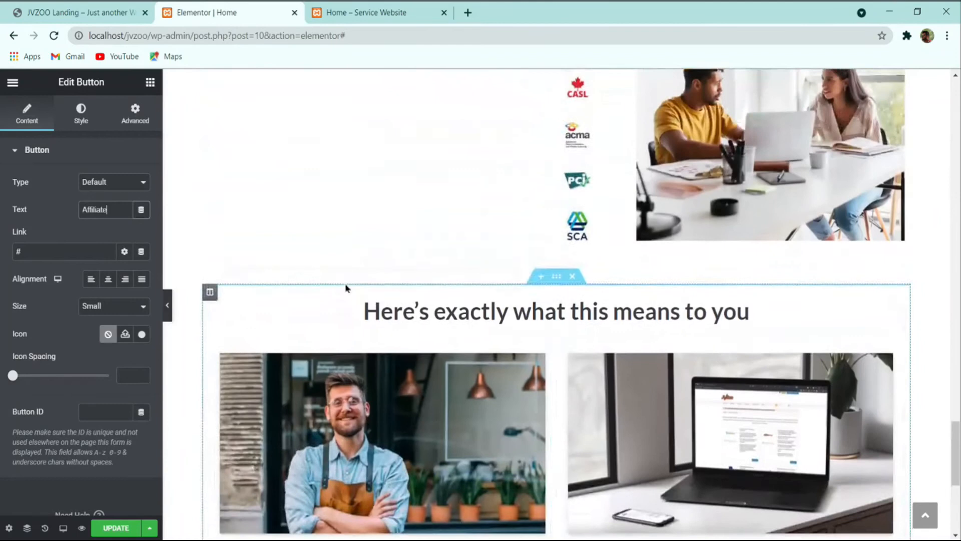
Step: Copy the check-mark bullet list and paste it under the Seller button
scroll(358, 276, "up", 8)
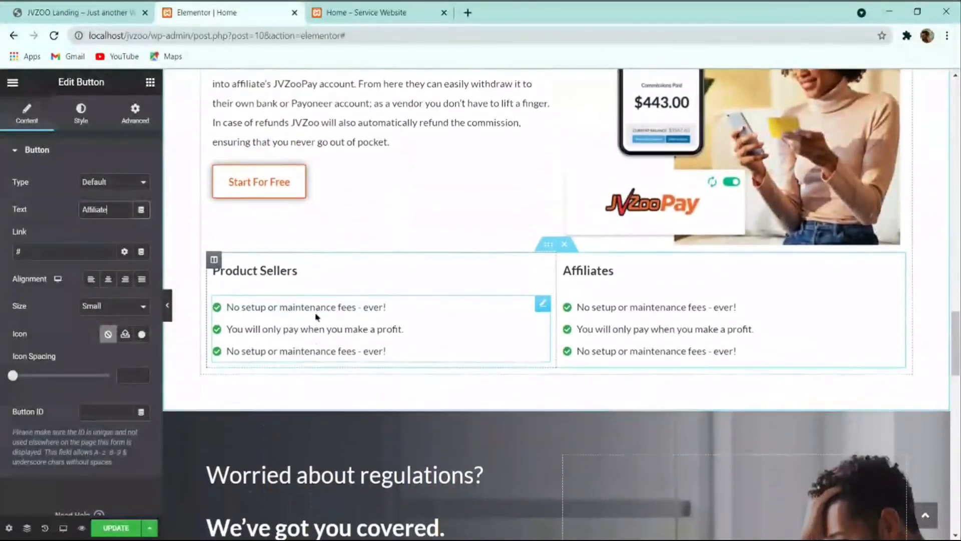
right_click(275, 318)
left_click(302, 369)
scroll(350, 351, "down", 10)
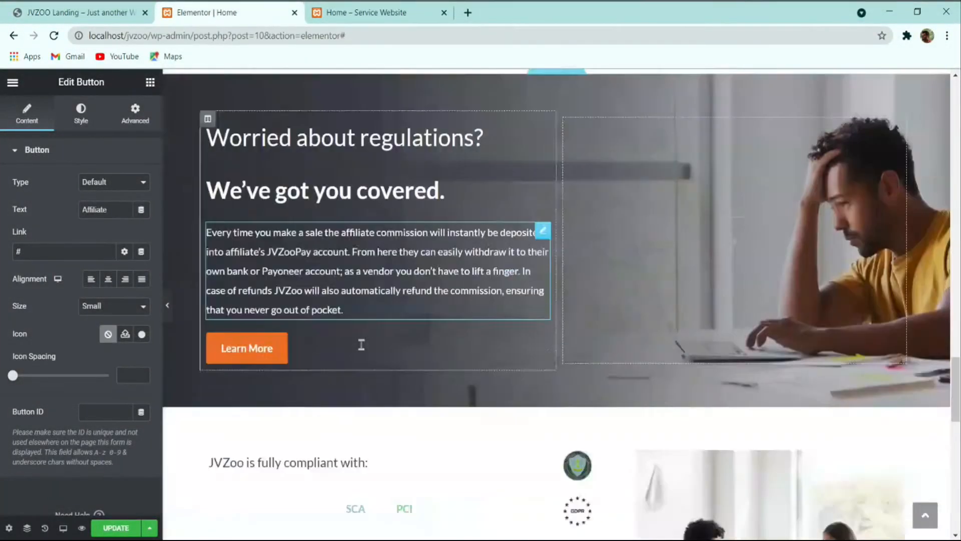
scroll(333, 361, "down", 5)
right_click(313, 301)
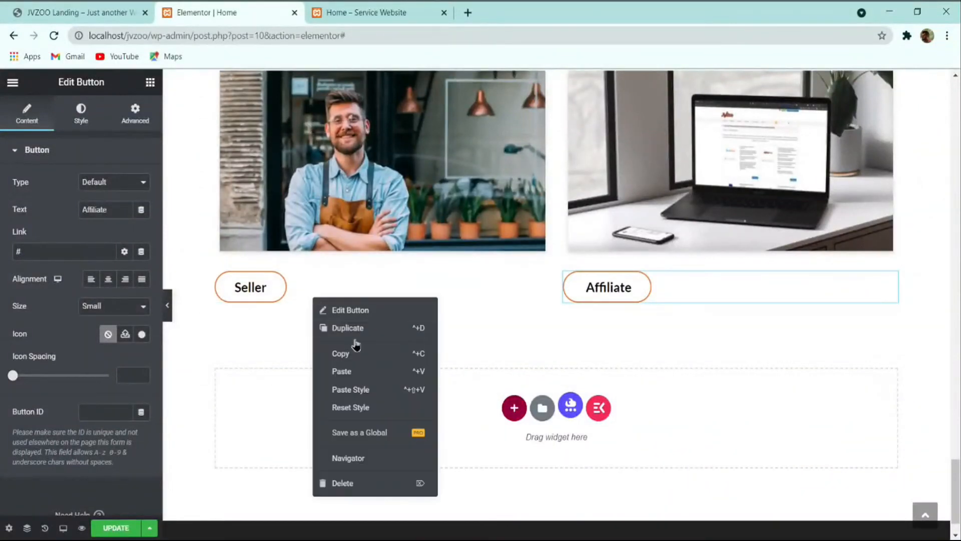
left_click(361, 375)
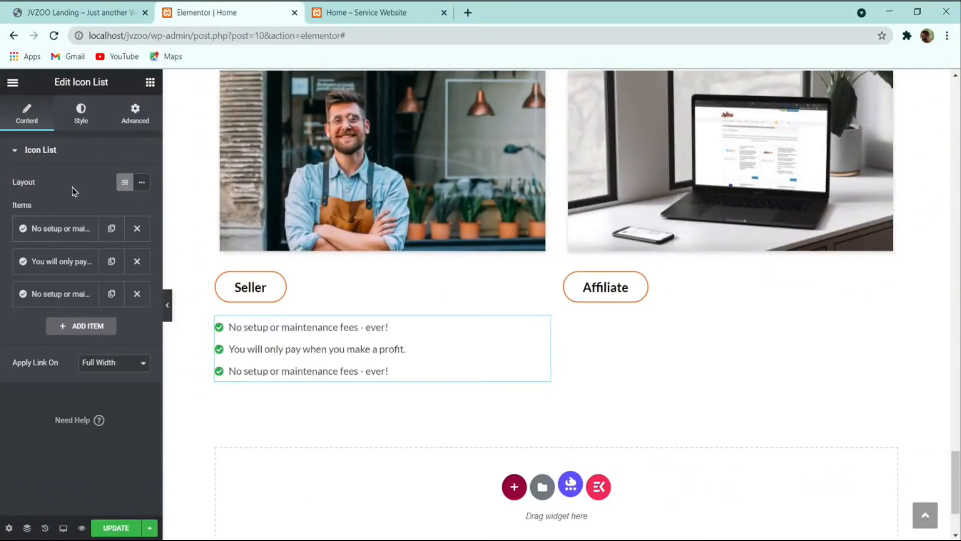
Step: Give the first item a Circle icon, delete the other items, and duplicate it twice
left_click(82, 114)
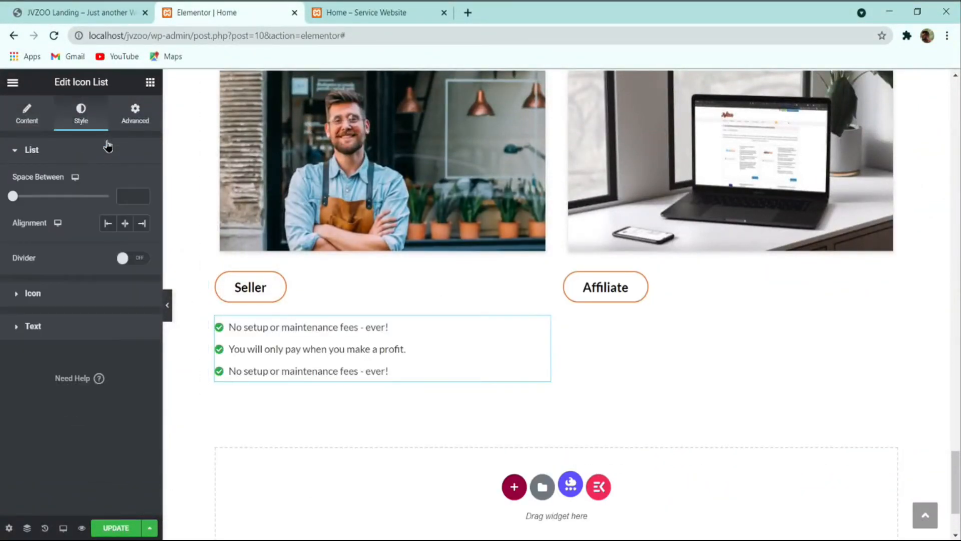
left_click(11, 120)
left_click(75, 233)
left_click(78, 328)
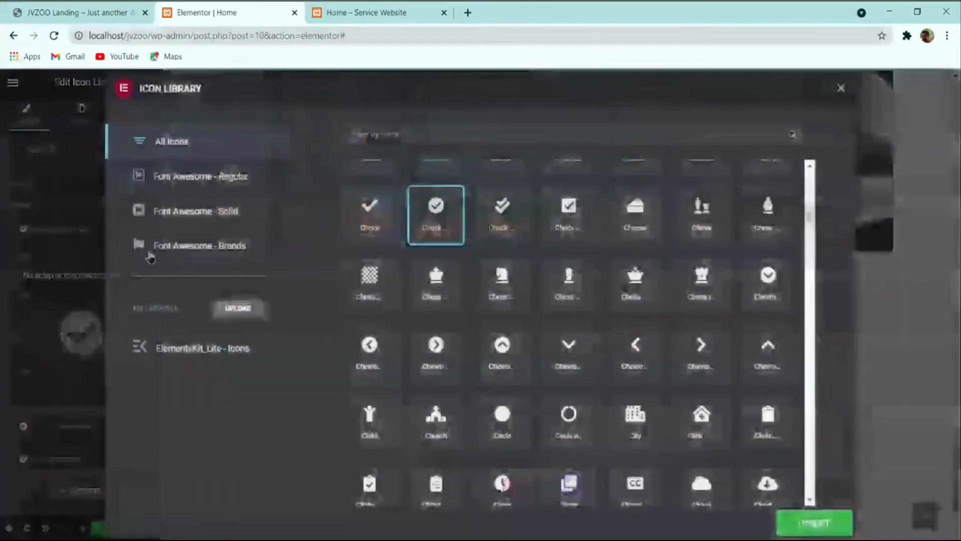
left_click(497, 403)
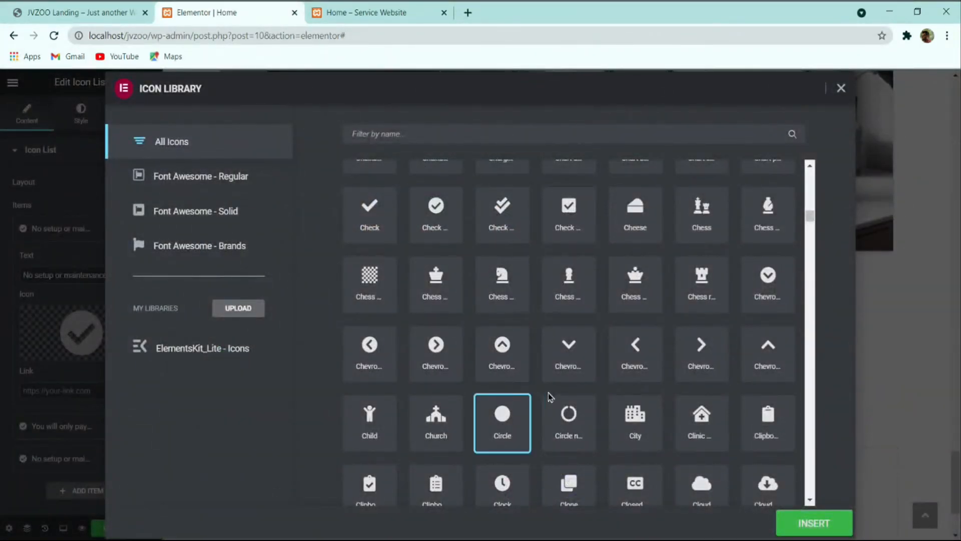
left_click(779, 519)
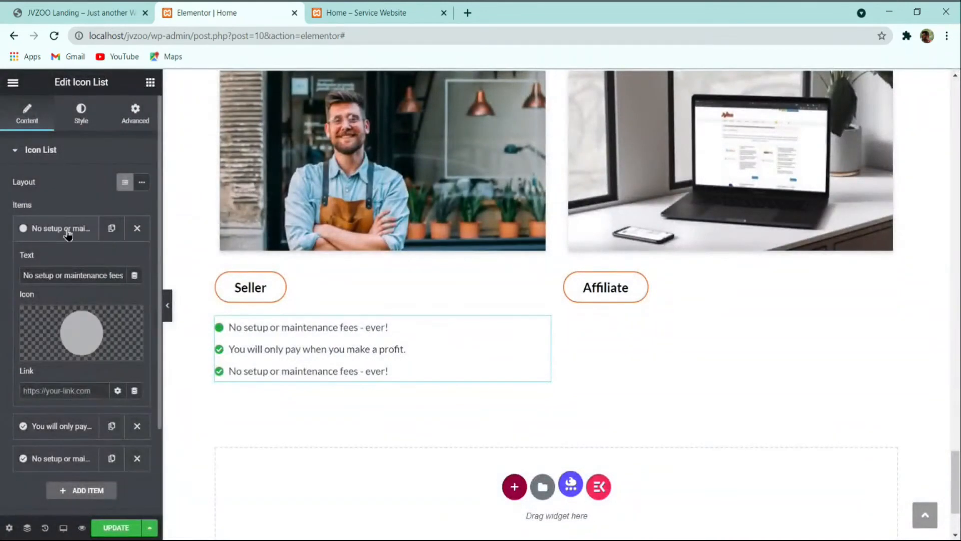
left_click(65, 233)
left_click(139, 264)
left_click(140, 266)
left_click(133, 234)
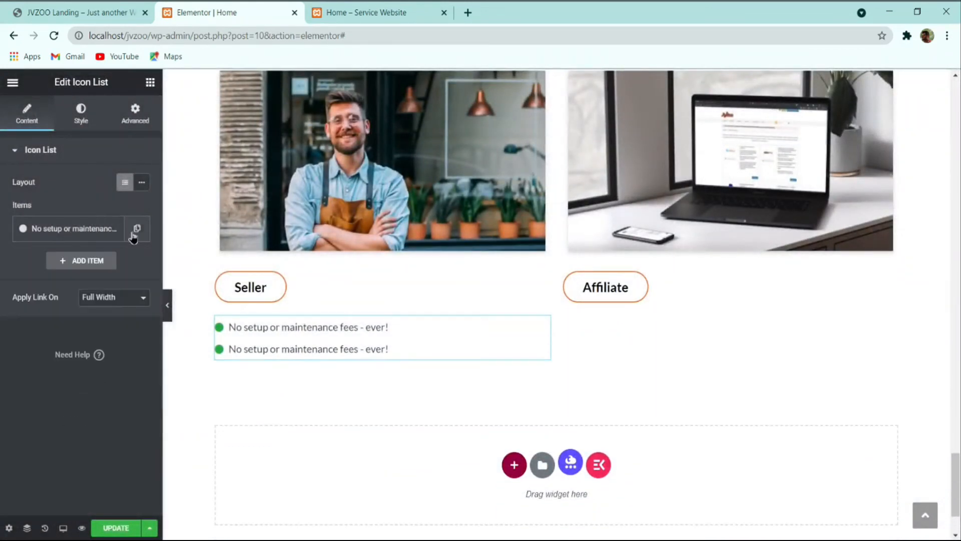
left_click(121, 263)
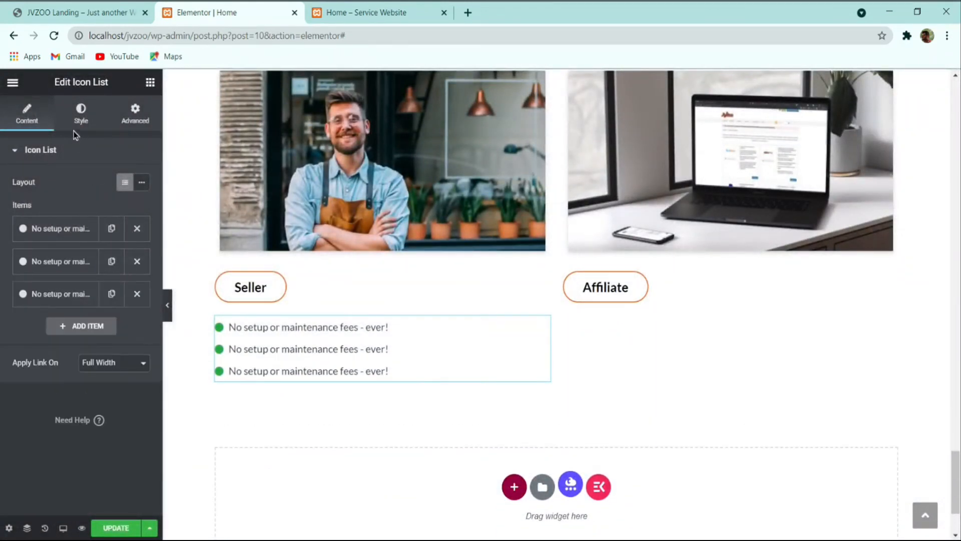
Step: Color the Seller list's bullet icons orange #EB6F25
left_click(79, 118)
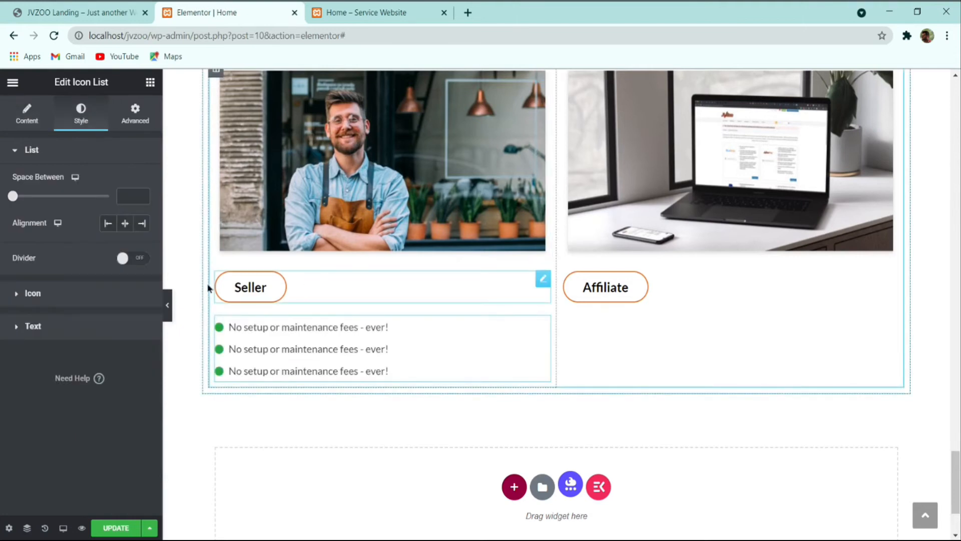
left_click(220, 287)
left_click(142, 407)
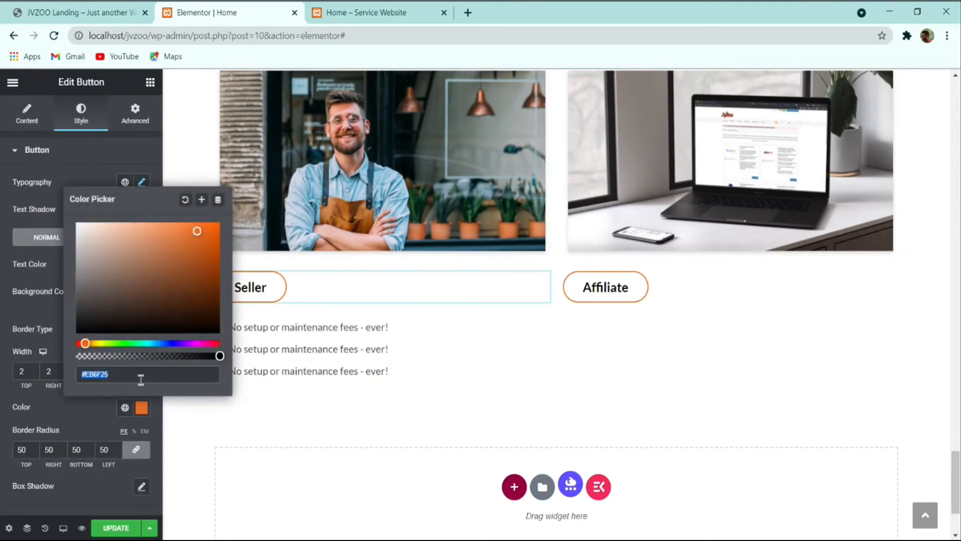
left_click(371, 366)
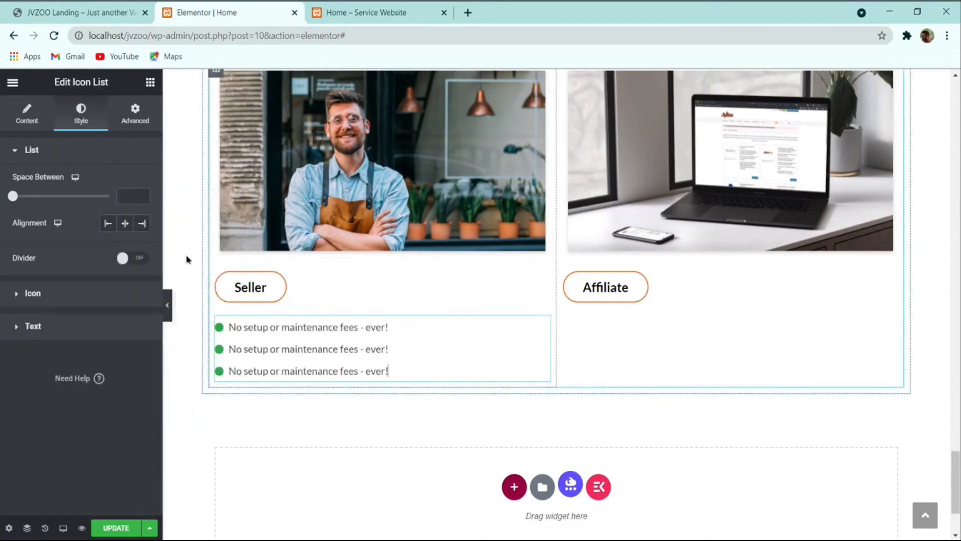
left_click(46, 299)
left_click(143, 217)
key("ctrl+v")
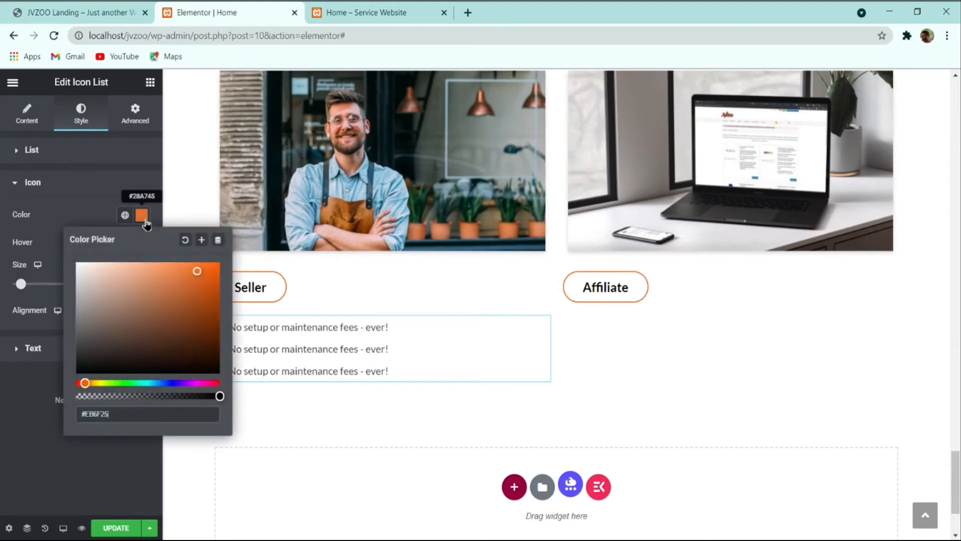
left_click(37, 445)
Step: Shrink the bullet icons to size 10, checking against the JVZoo reference
left_click(114, 11)
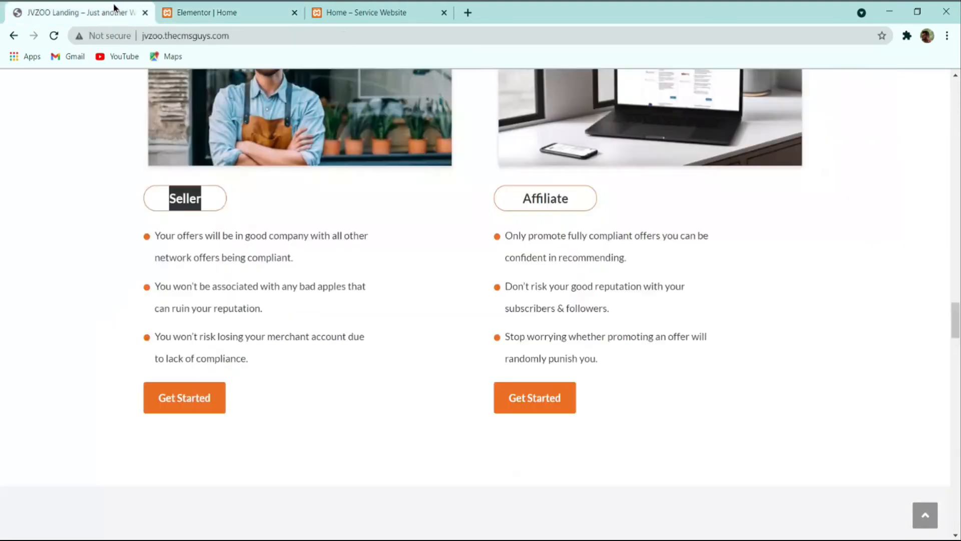
left_click(205, 12)
left_click(142, 286)
left_click(142, 286)
left_click(142, 287)
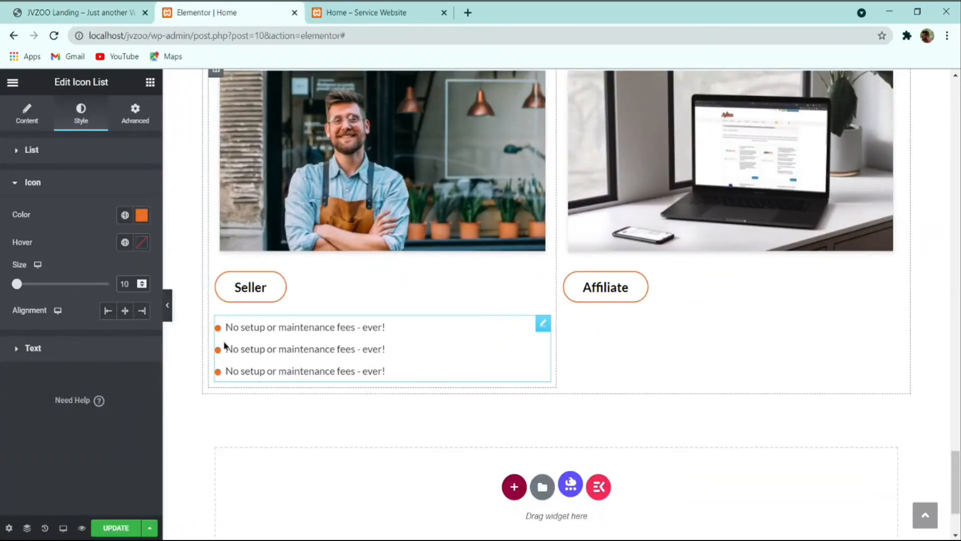
left_click(61, 9)
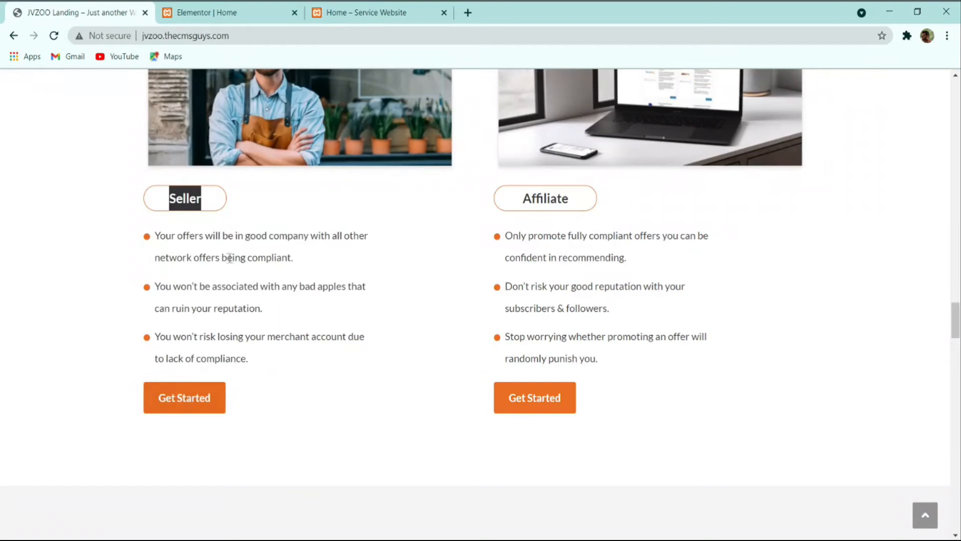
left_click(265, 12)
Step: Copy the Seller bullet list and paste it into the Affiliate column
right_click(379, 339)
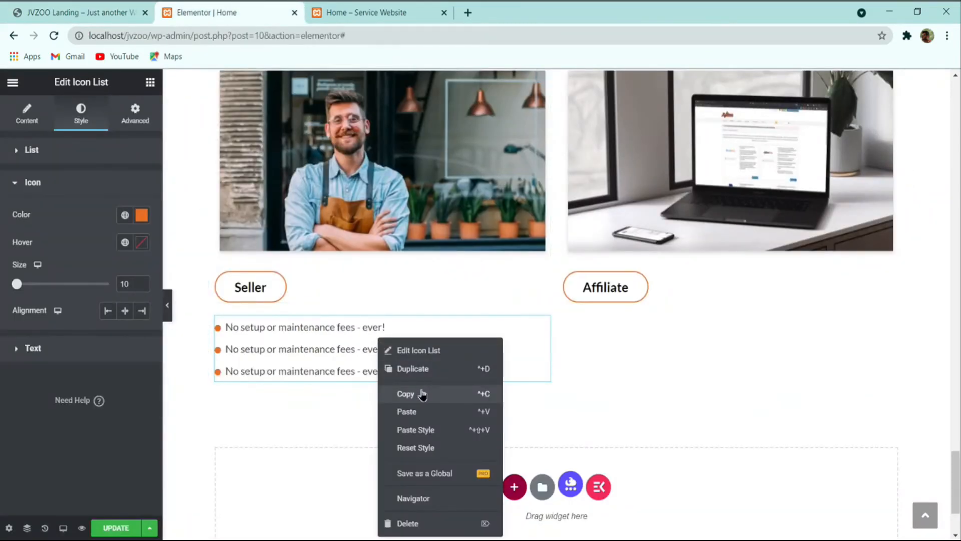
left_click(422, 393)
right_click(657, 340)
left_click(694, 434)
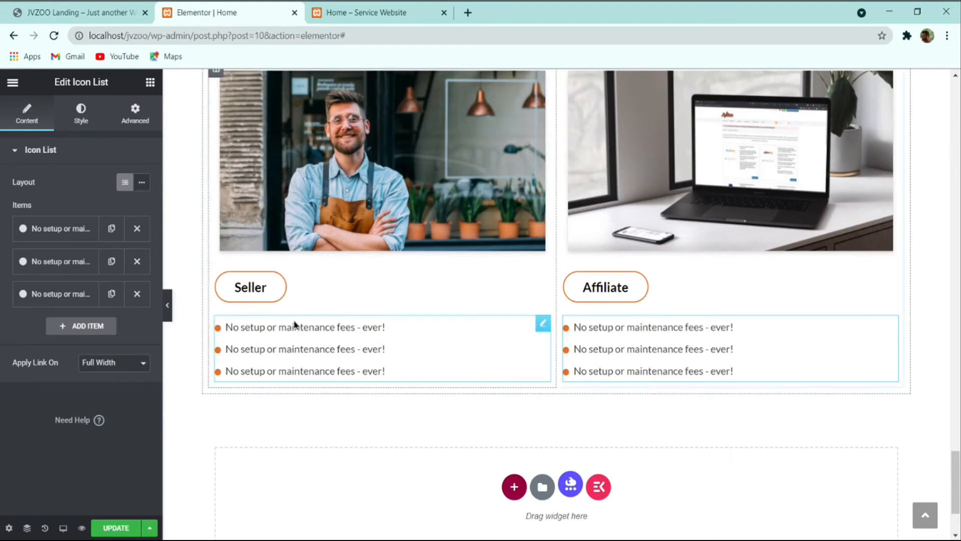
Step: Copy the orange Learn More button and paste it below both the Seller and Affiliate lists
scroll(295, 307, "up", 10)
right_click(300, 296)
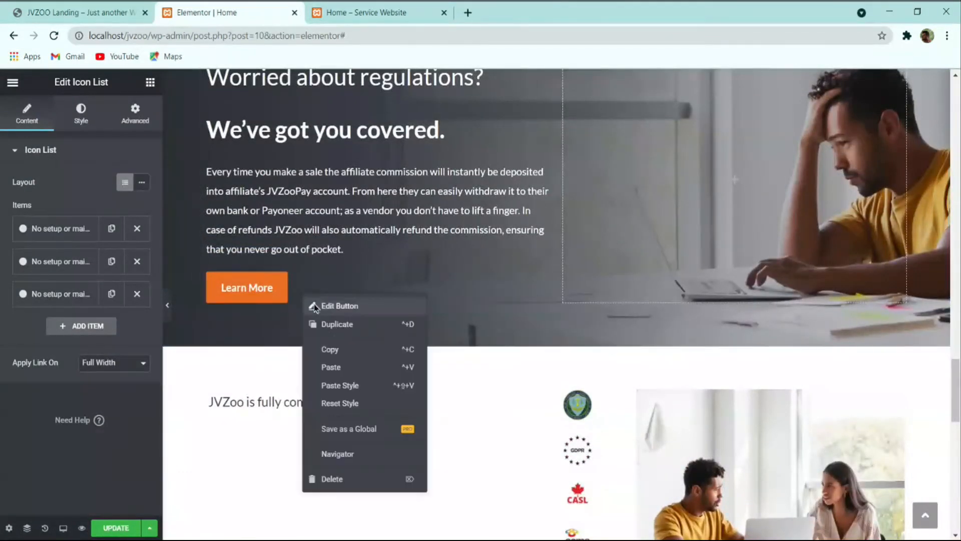
left_click(335, 351)
scroll(336, 343, "down", 10)
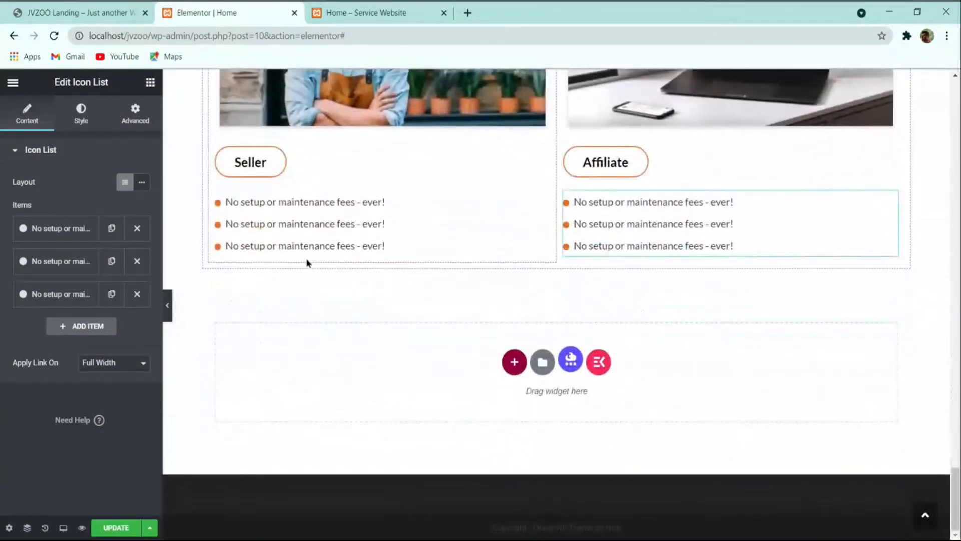
right_click(306, 251)
left_click(334, 323)
right_click(608, 266)
left_click(668, 363)
left_click(87, 8)
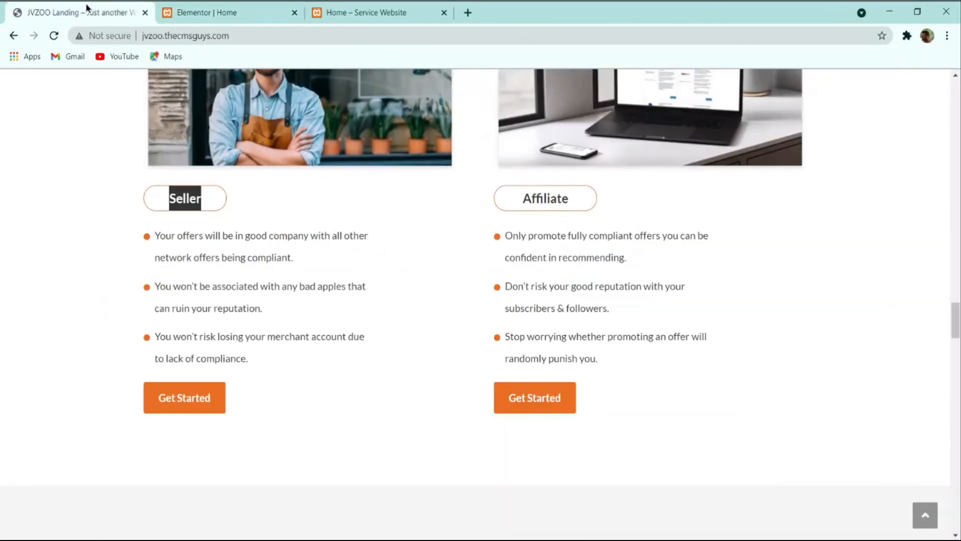
left_click(190, 7)
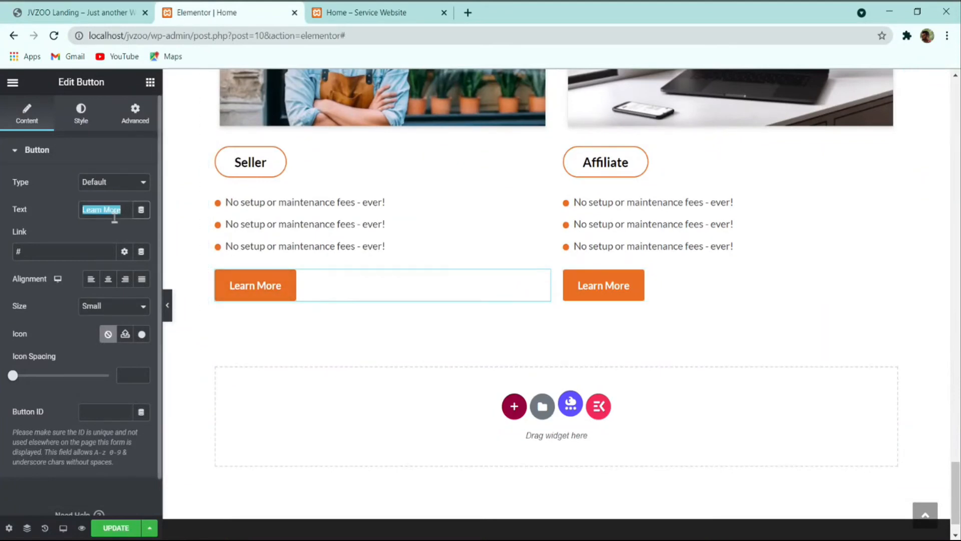
Step: Relabel the Seller button 'Get Started', copy it to the Affiliate column, and delete the leftover Learn More
type("Get Star")
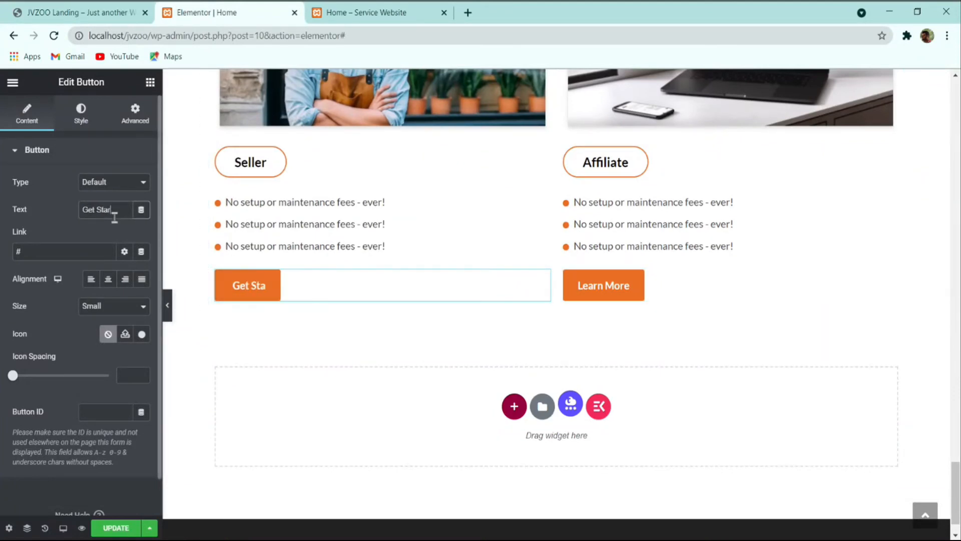
scroll(115, 216, "down", 1)
right_click(313, 286)
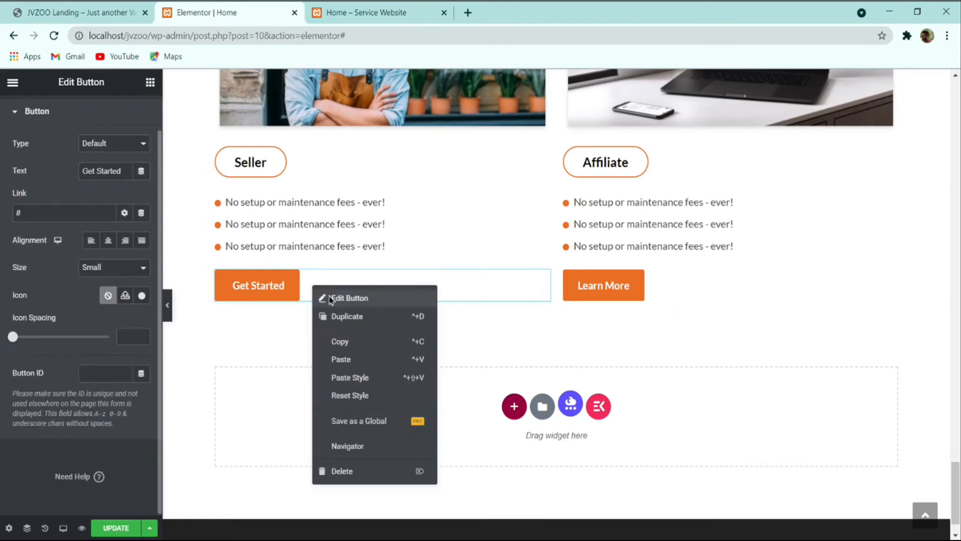
left_click(364, 342)
right_click(633, 288)
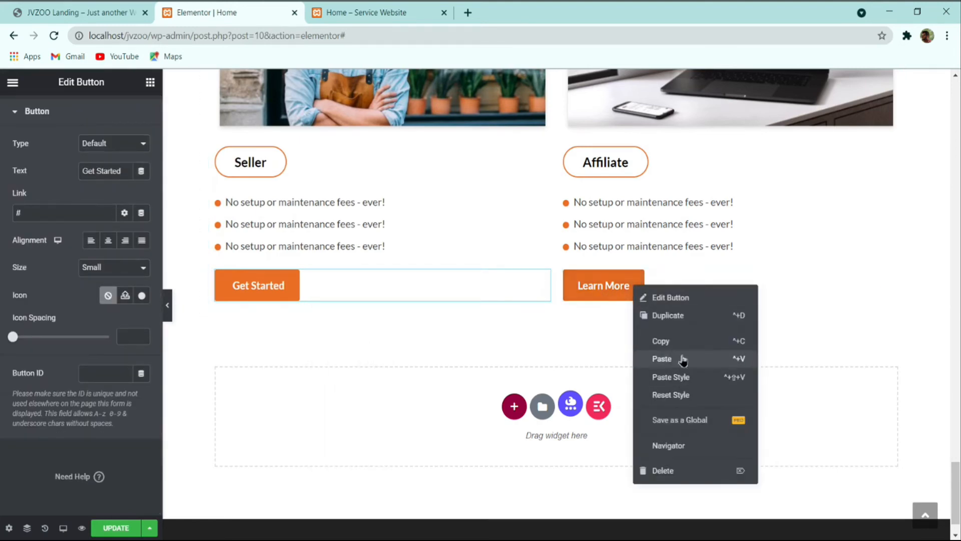
left_click(677, 359)
right_click(641, 284)
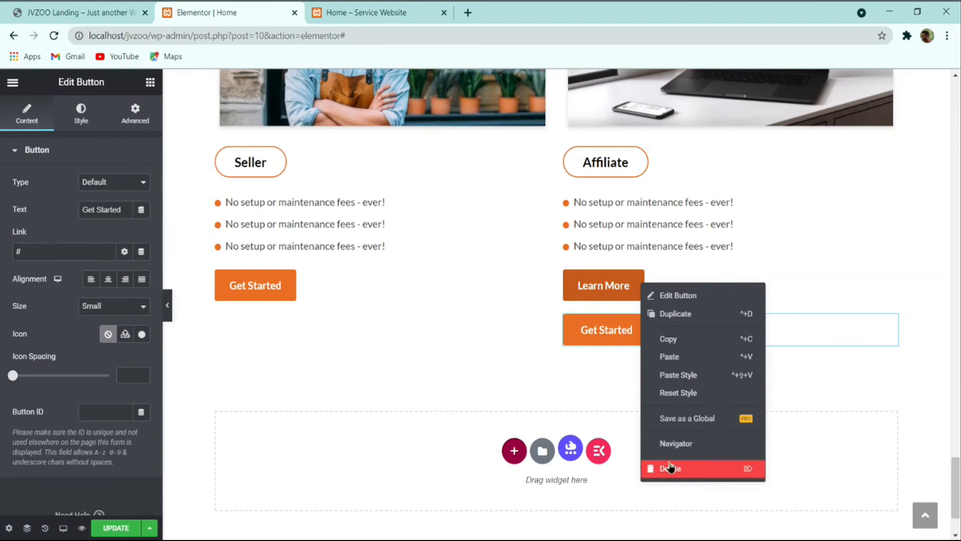
left_click(669, 467)
scroll(591, 303, "up", 5)
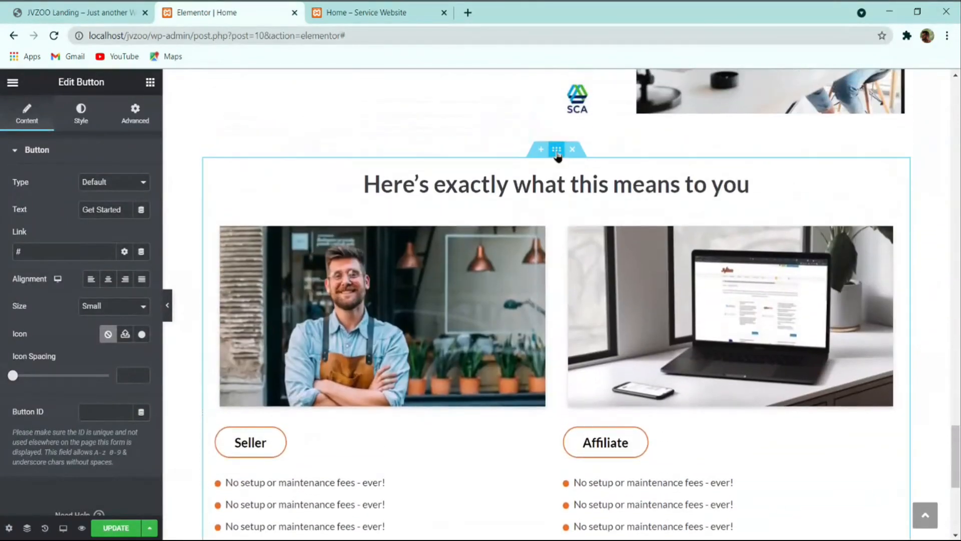
Step: Try a section margin of 5 then revert to 4, and scroll the JVZoo reference to 'The lights are always on'
left_click(557, 151)
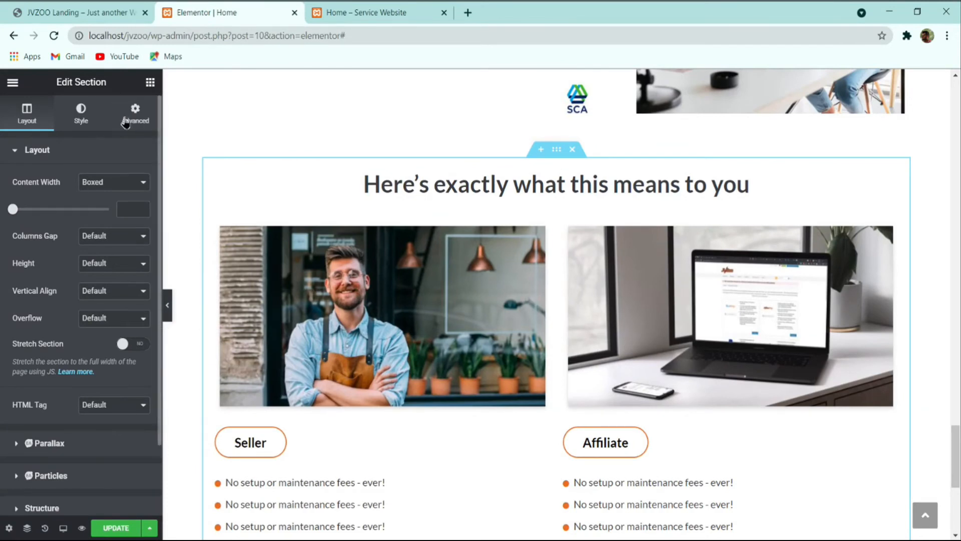
left_click(141, 124)
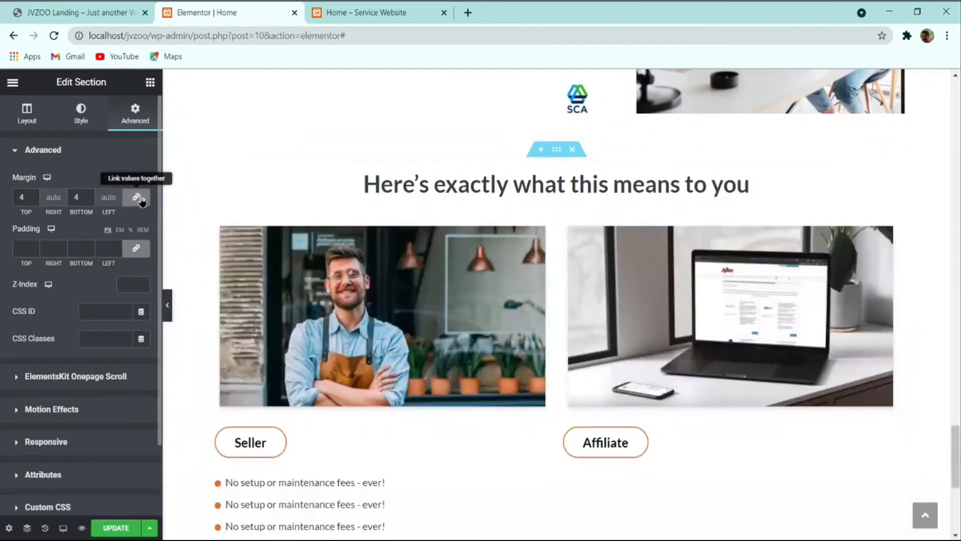
left_click(94, 197)
left_click(94, 203)
scroll(191, 300, "down", 2)
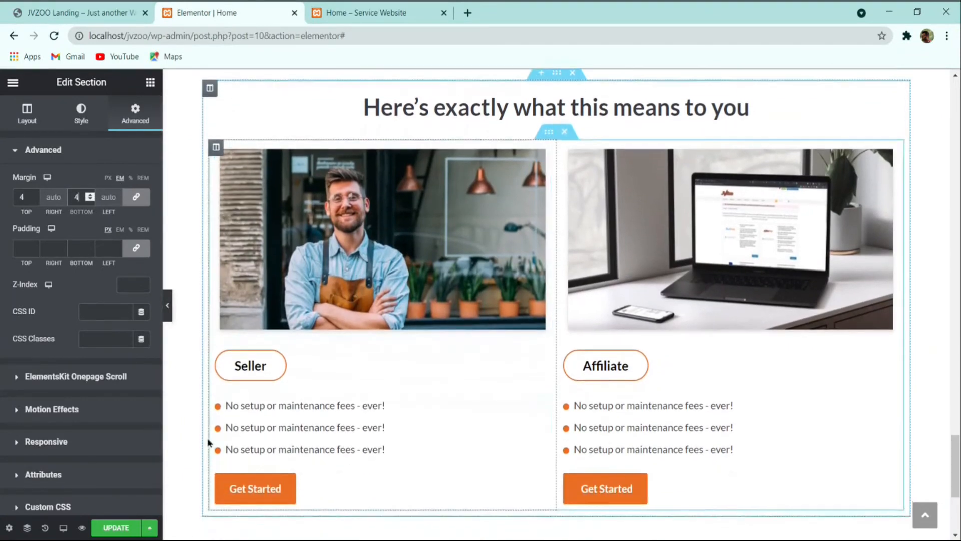
left_click(75, 12)
scroll(289, 240, "down", 6)
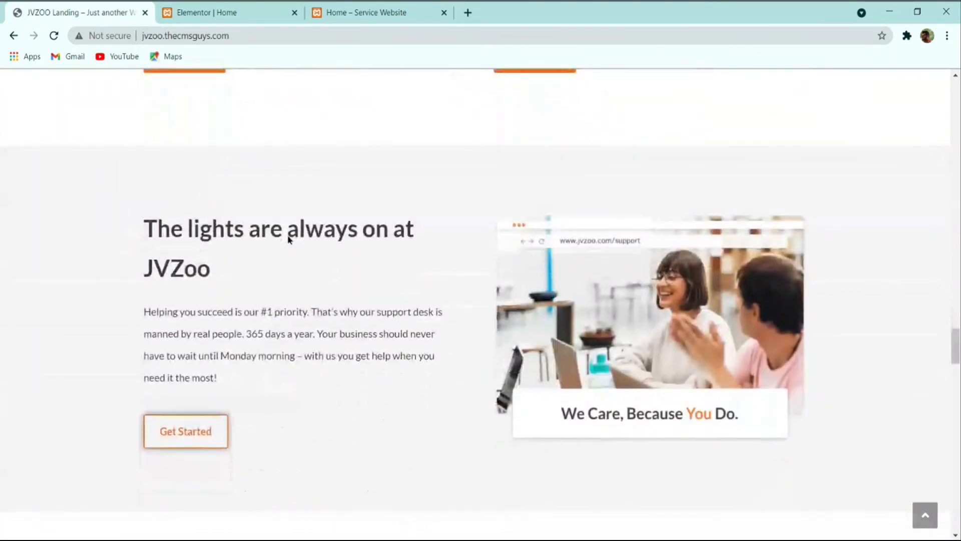
Step: Scroll the JVZoo reference page, then scroll the Elementor editor page to compare them
scroll(289, 239, "up", 5)
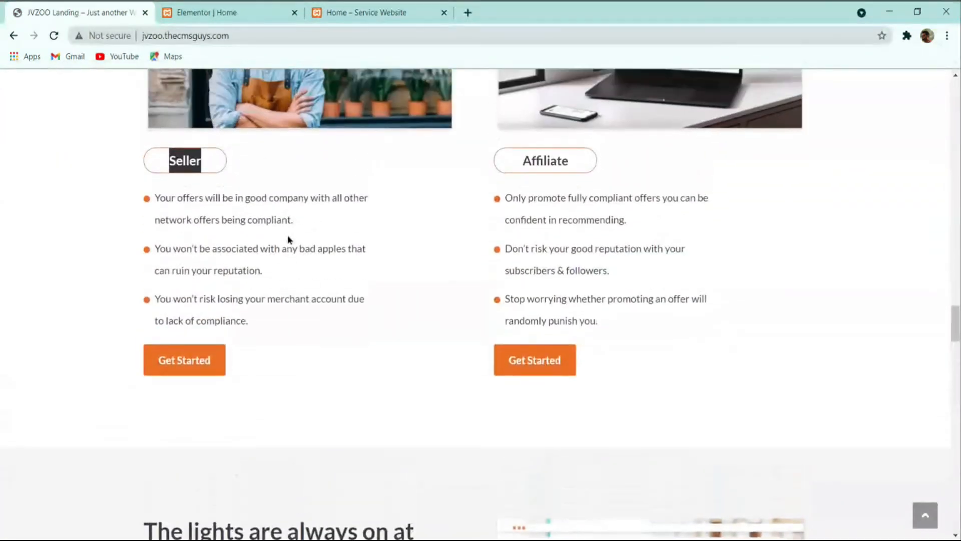
scroll(288, 239, "down", 7)
scroll(287, 236, "up", 1)
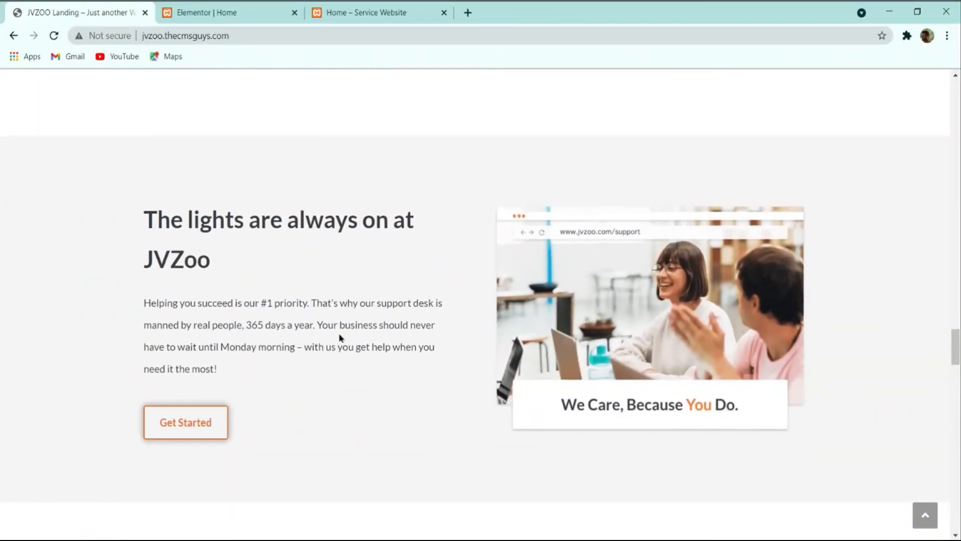
left_click(237, 11)
scroll(440, 313, "up", 15)
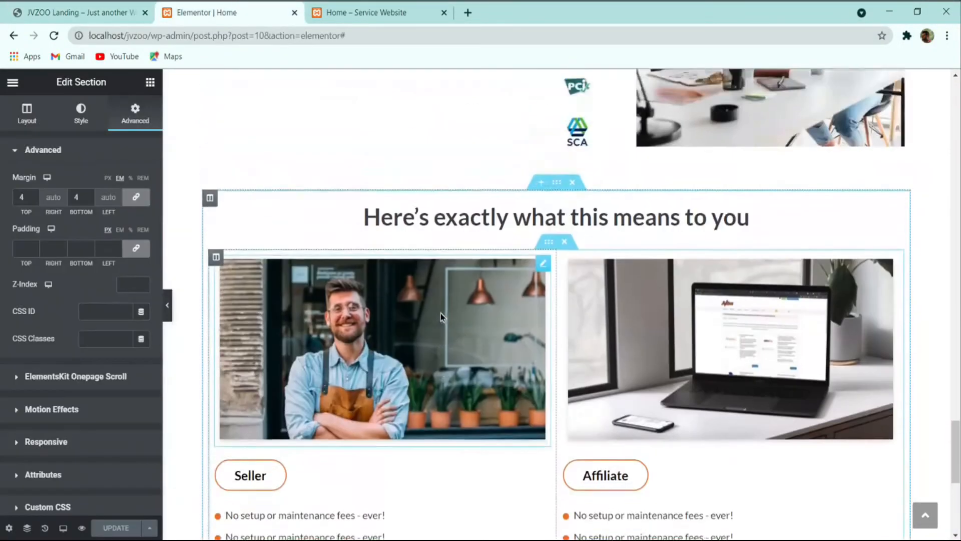
scroll(497, 317, "up", 20)
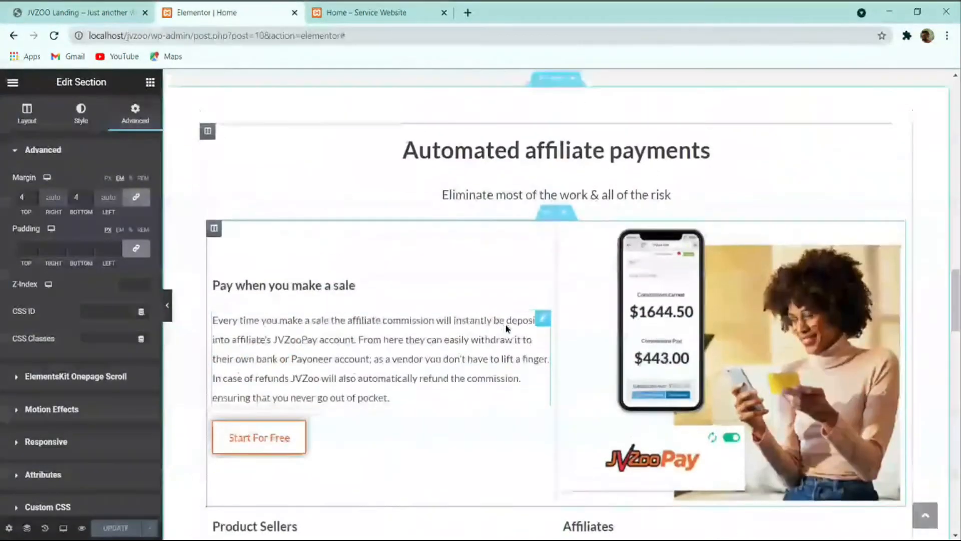
scroll(514, 331, "up", 4)
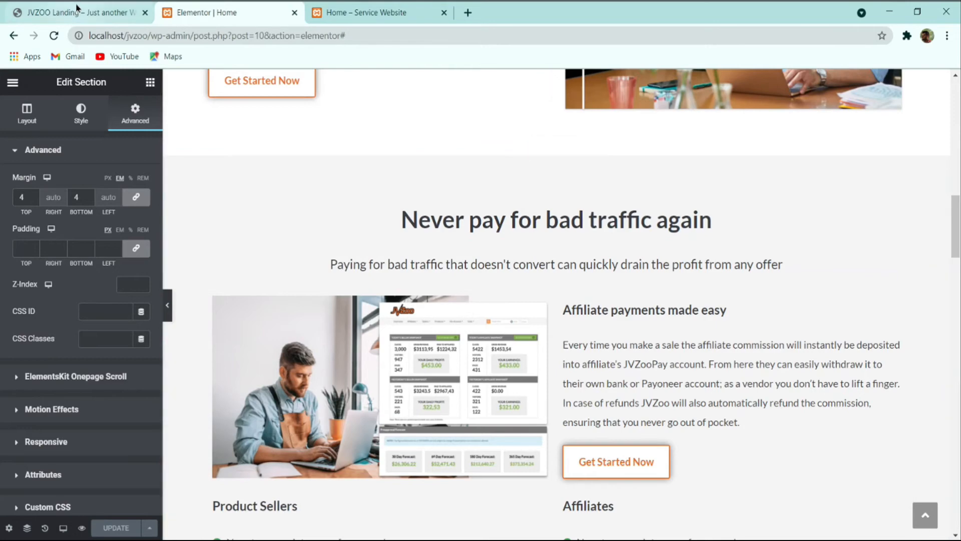
Step: Back on the JVZoo page, review the 'The lights are always on at' heading section
left_click(104, 9)
scroll(381, 262, "down", 4)
scroll(400, 276, "down", 10)
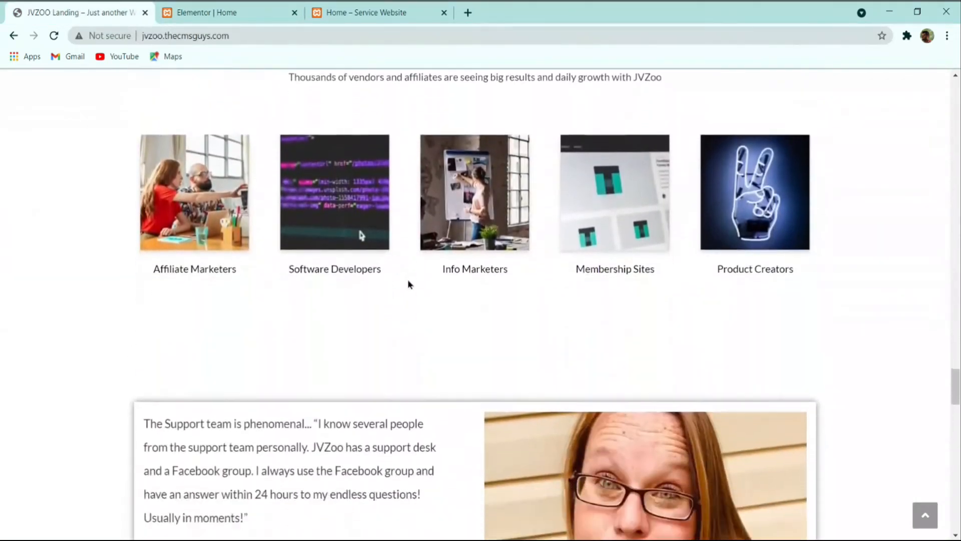
scroll(404, 307, "down", 20)
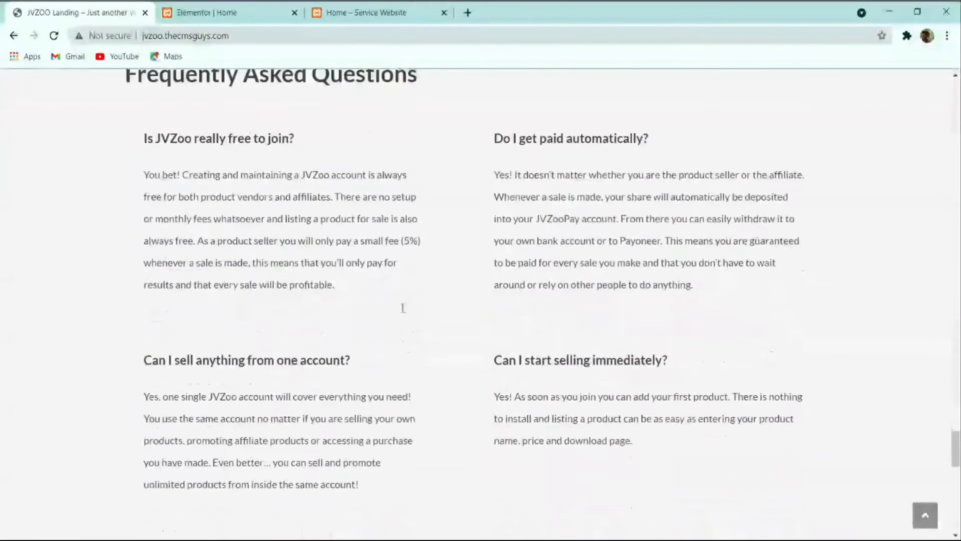
scroll(378, 381, "up", 20)
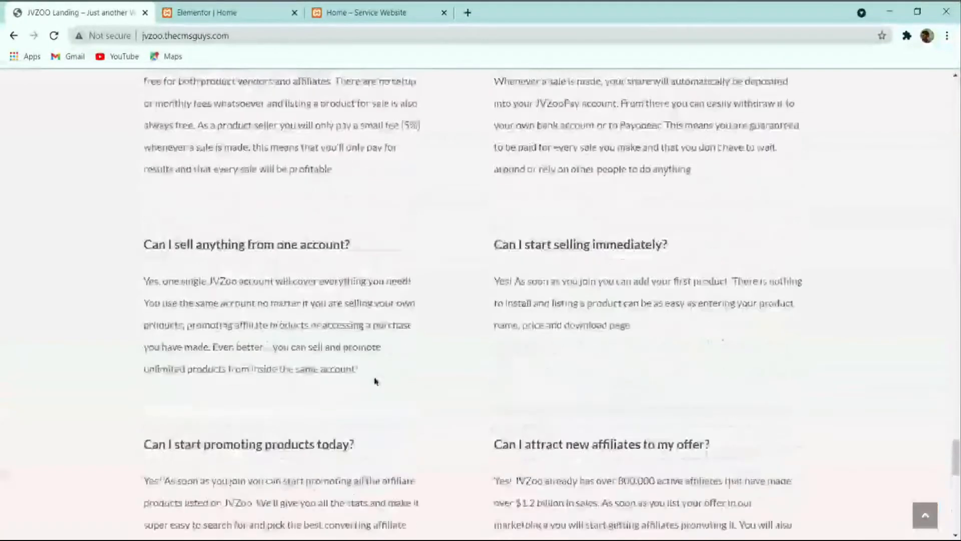
scroll(373, 379, "up", 5)
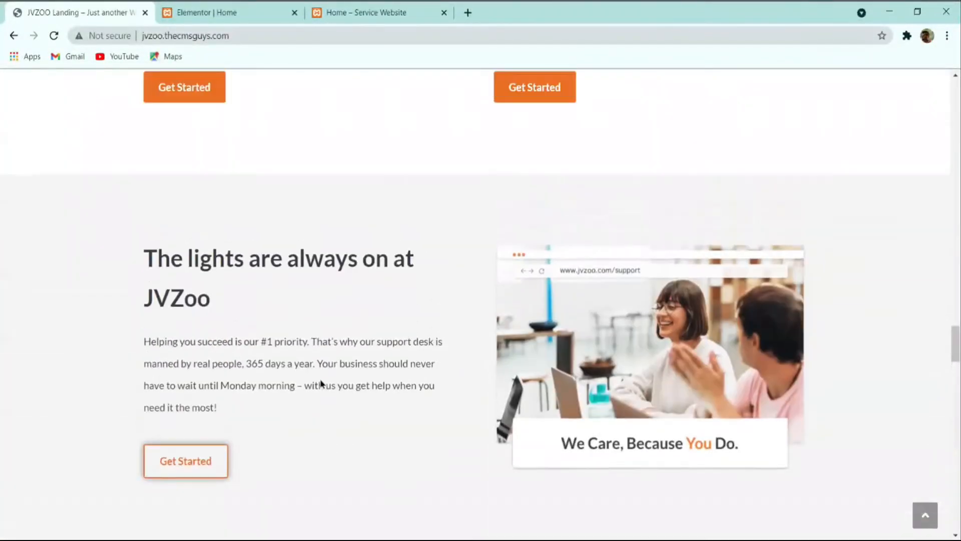
left_click_drag(148, 290, 377, 300)
left_click(277, 267)
left_click(433, 311)
scroll(360, 305, "down", 2)
scroll(376, 305, "down", 7)
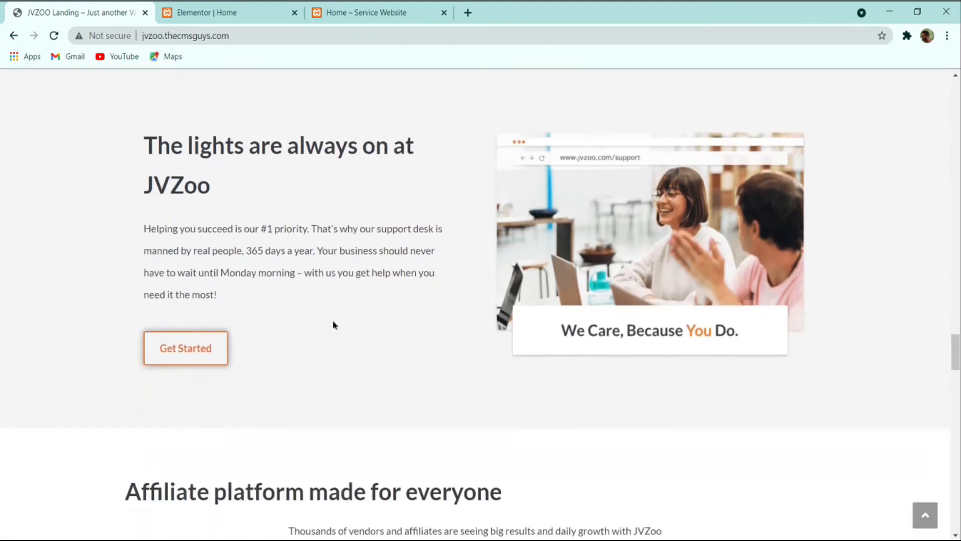
scroll(361, 408, "down", 9)
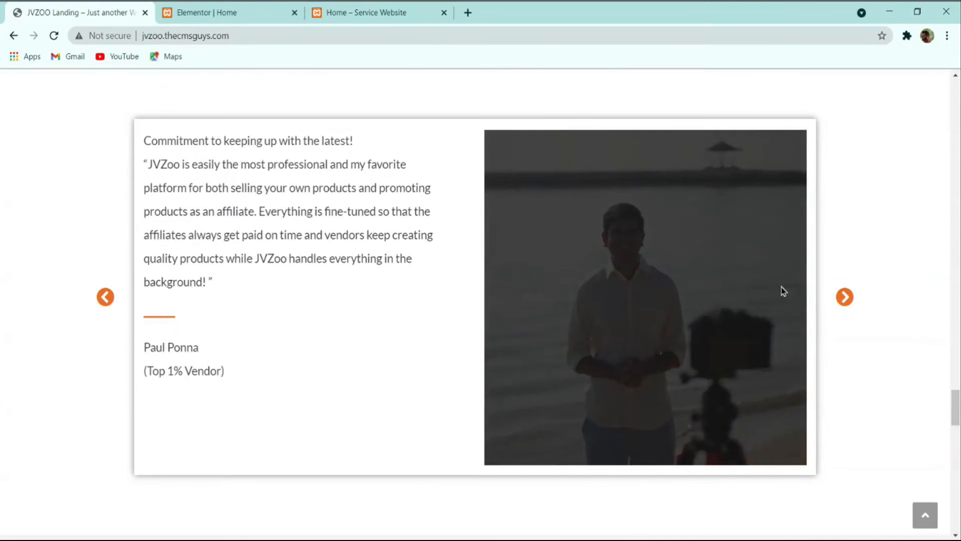
Step: Advance the JVZoo testimonial slider twice and scroll the surrounding sections
left_click(844, 296)
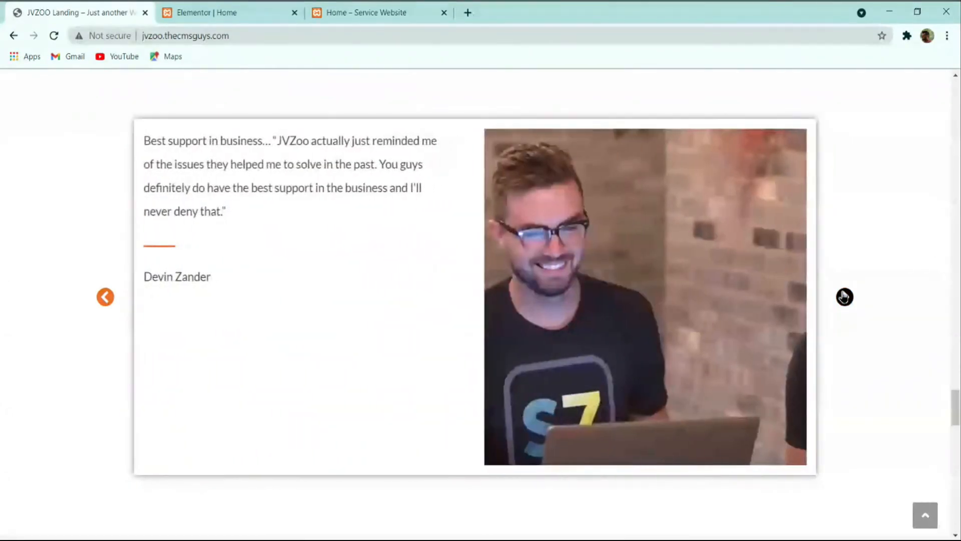
left_click(844, 297)
scroll(350, 308, "down", 5)
scroll(288, 311, "down", 20)
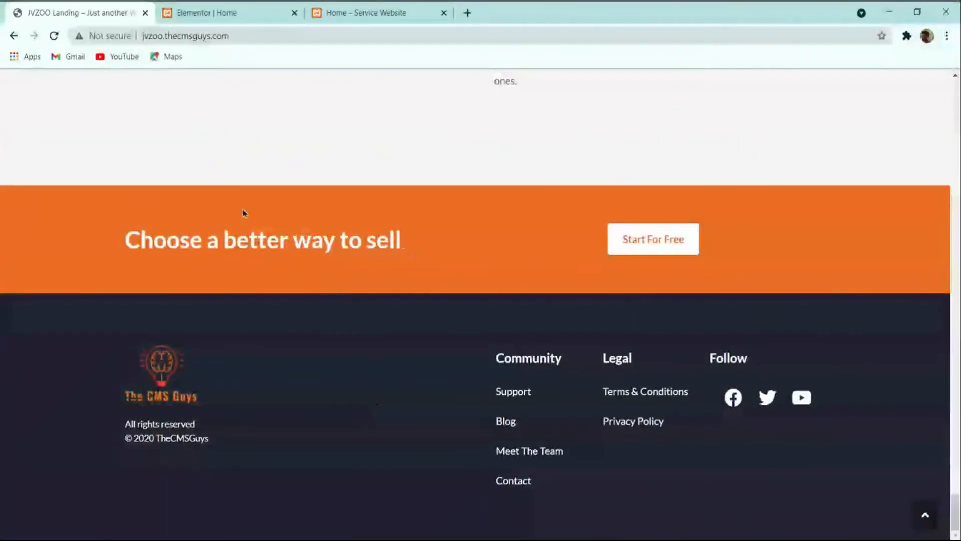
scroll(339, 362, "up", 12)
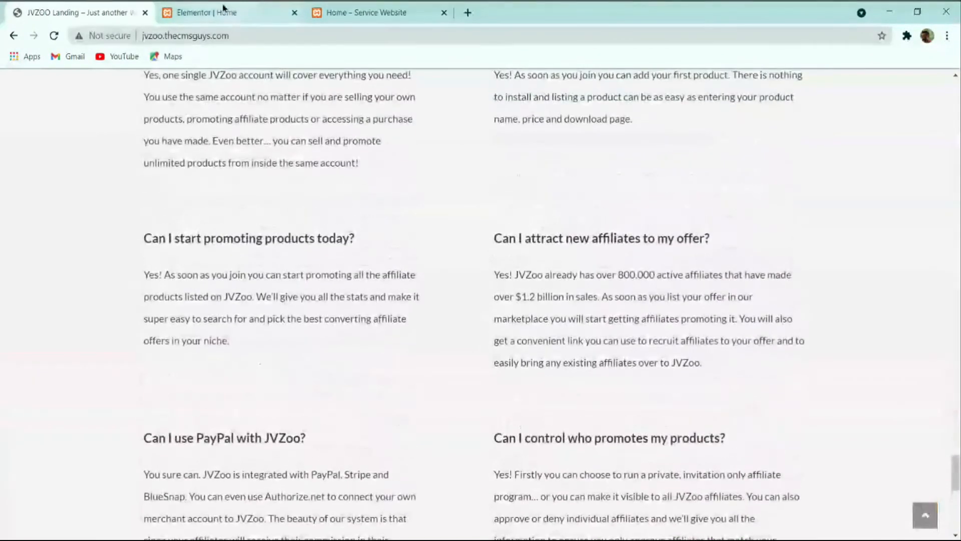
scroll(243, 353, "up", 10)
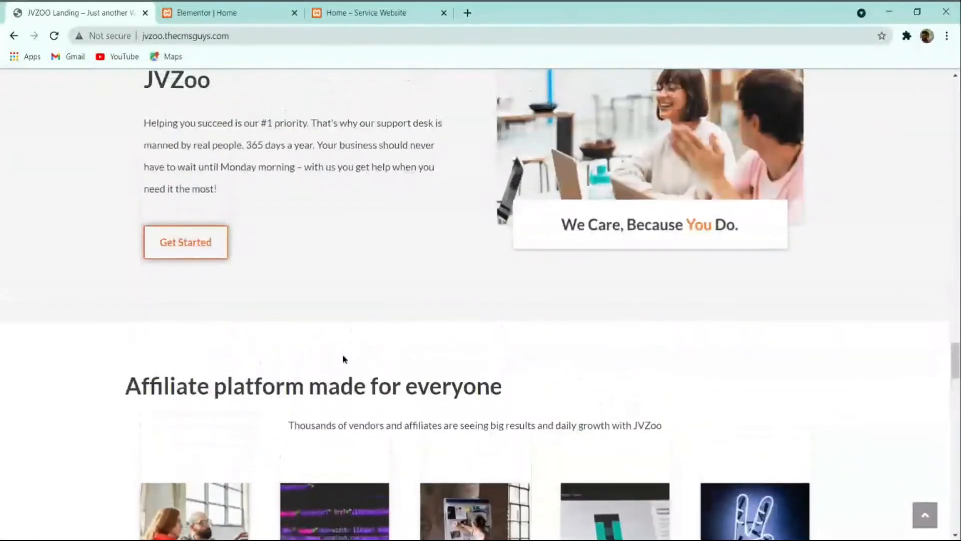
Step: Return to the Elementor editor and scroll down to the Seller/Affiliate section
left_click(275, 10)
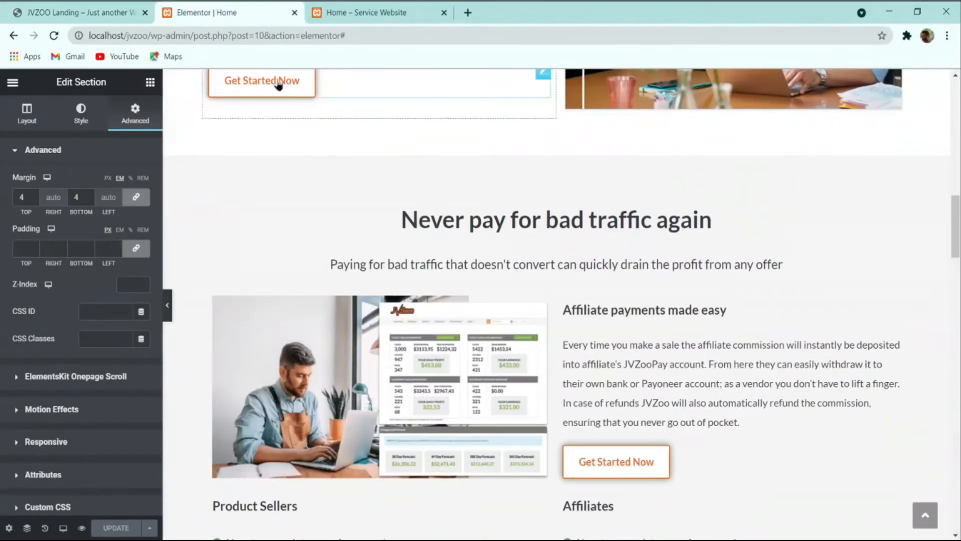
scroll(129, 408, "down", 2)
scroll(332, 350, "down", 15)
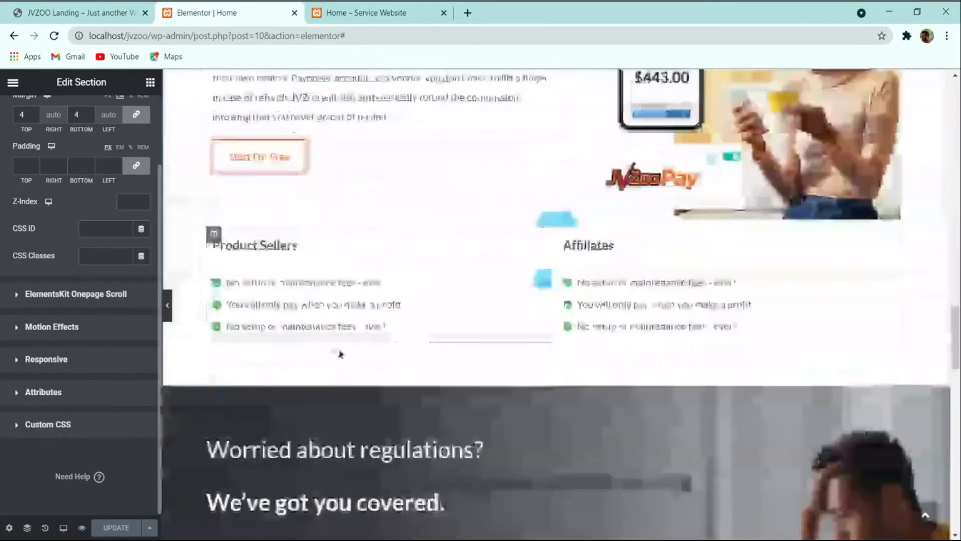
scroll(408, 360, "down", 8)
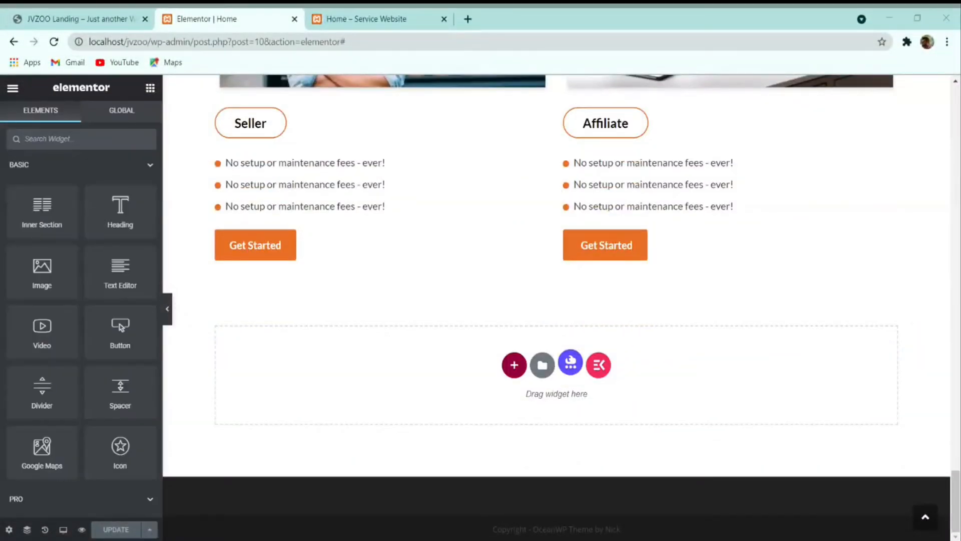
Step: In the Elementor library's My Templates, choose Import and select the template file
left_click(542, 366)
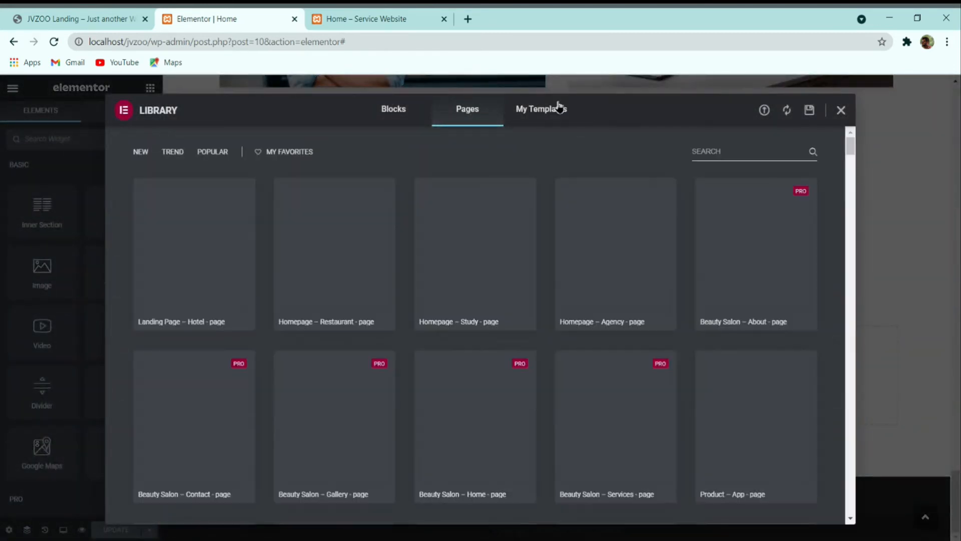
left_click(558, 108)
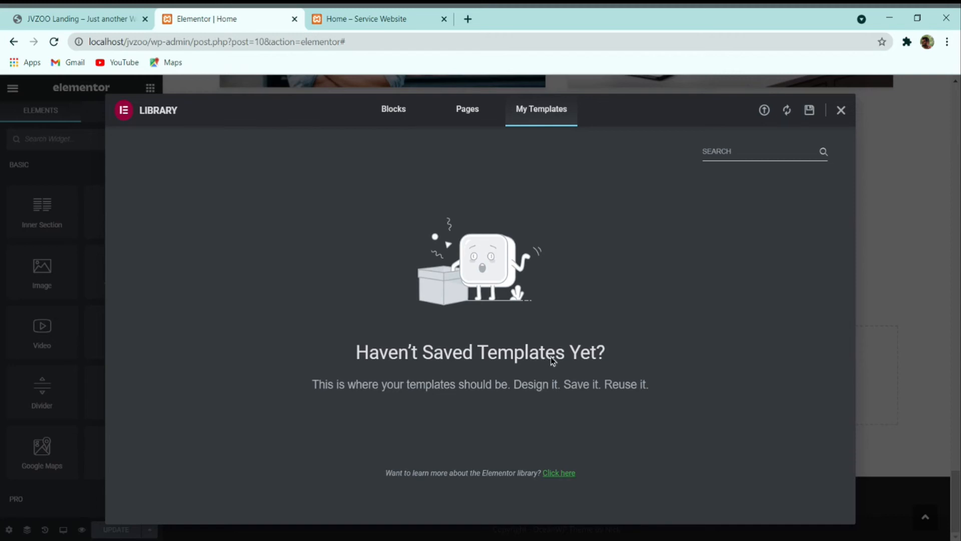
left_click(764, 110)
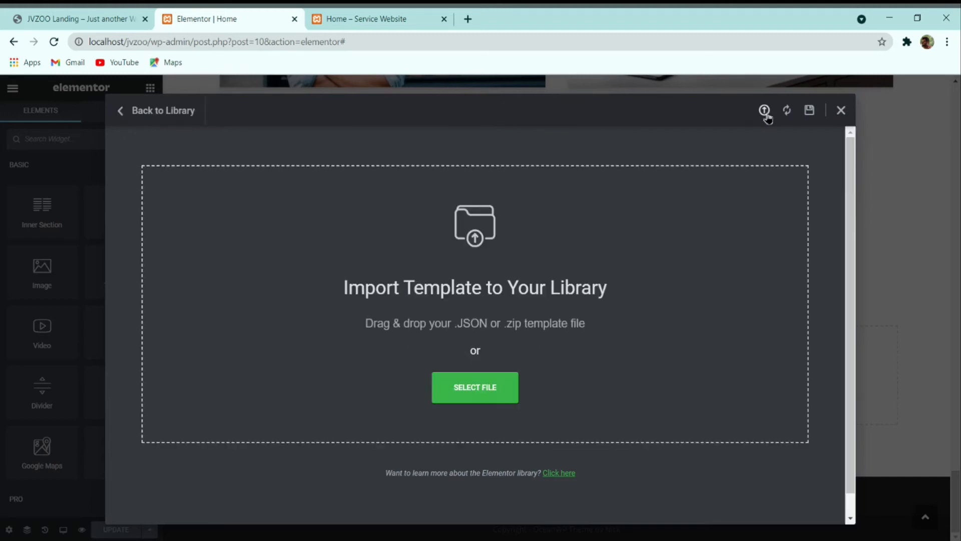
left_click(492, 389)
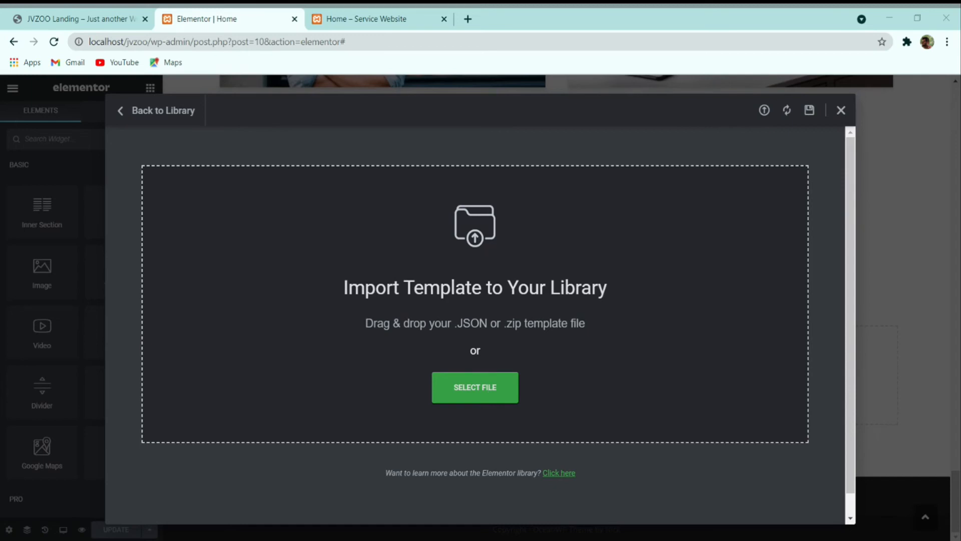
double_click(182, 146)
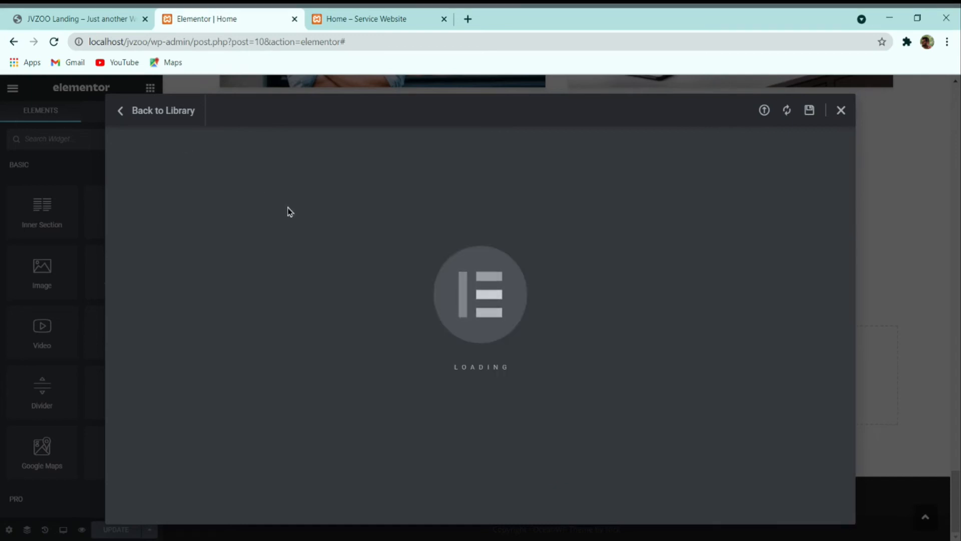
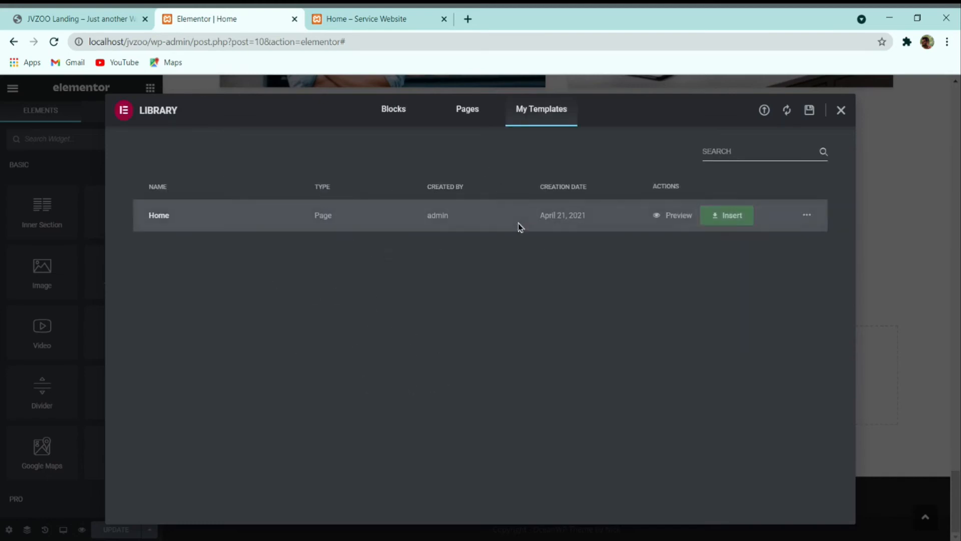
Step: Insert the saved Home template from My Templates, importing its document settings as well
left_click(724, 220)
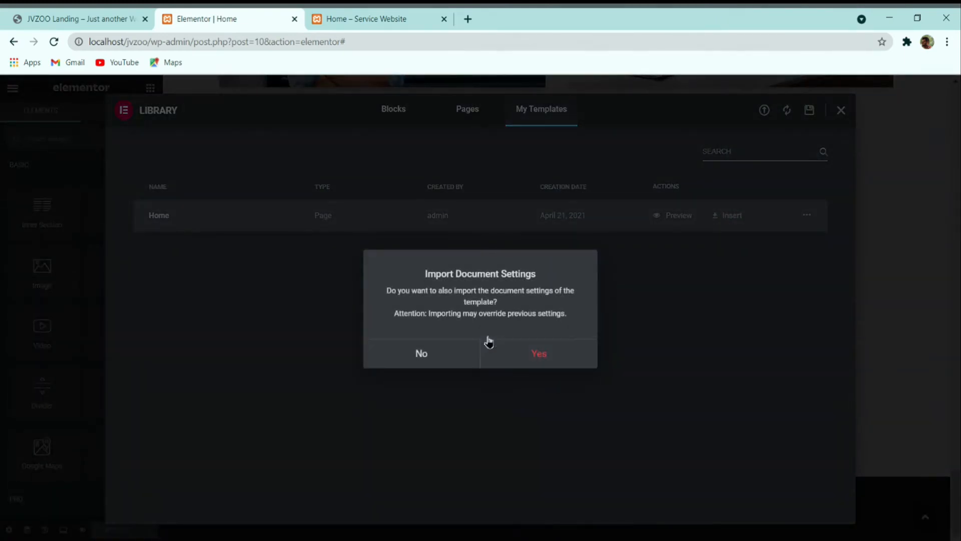
left_click(535, 360)
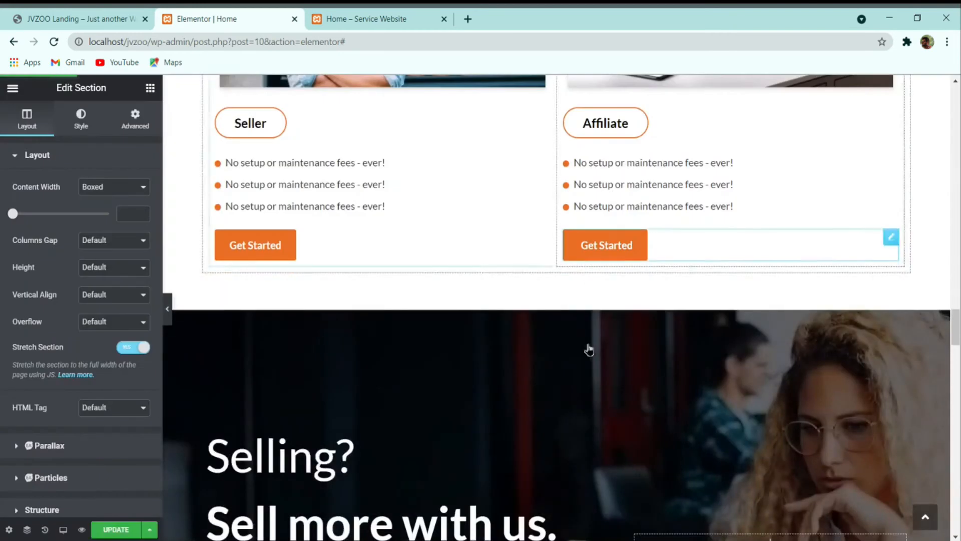
Step: Delete the duplicate sections, from the Selling? hero through Worried about regulations
scroll(575, 310, "down", 10)
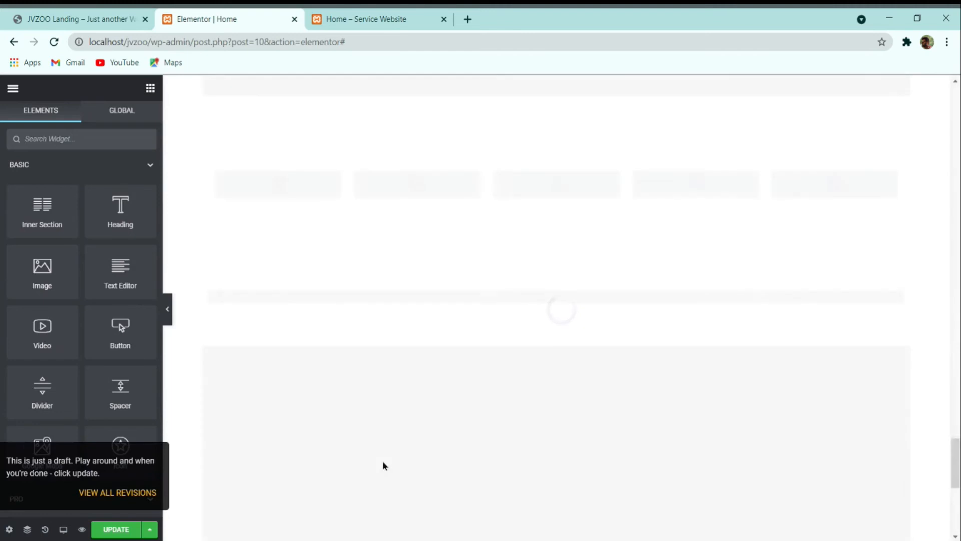
scroll(572, 311, "up", 20)
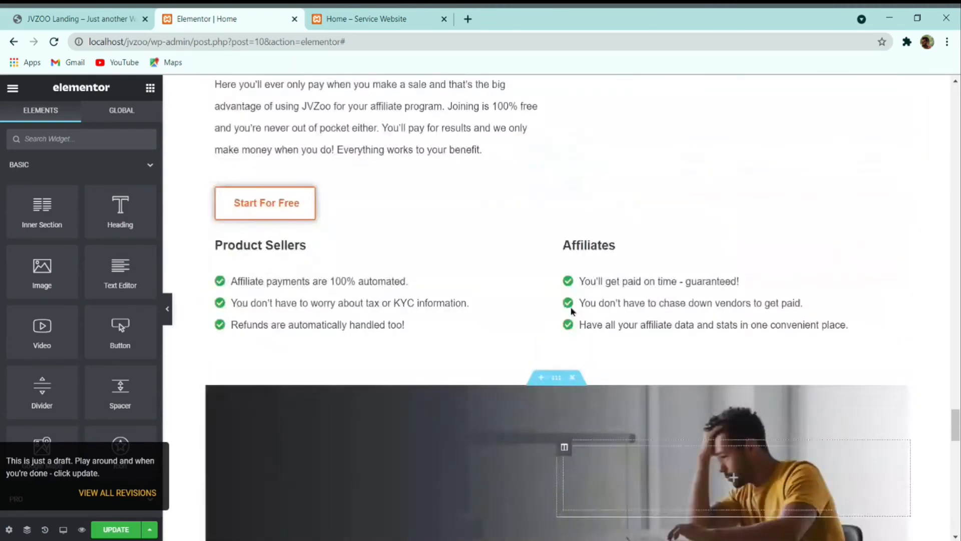
scroll(573, 311, "up", 20)
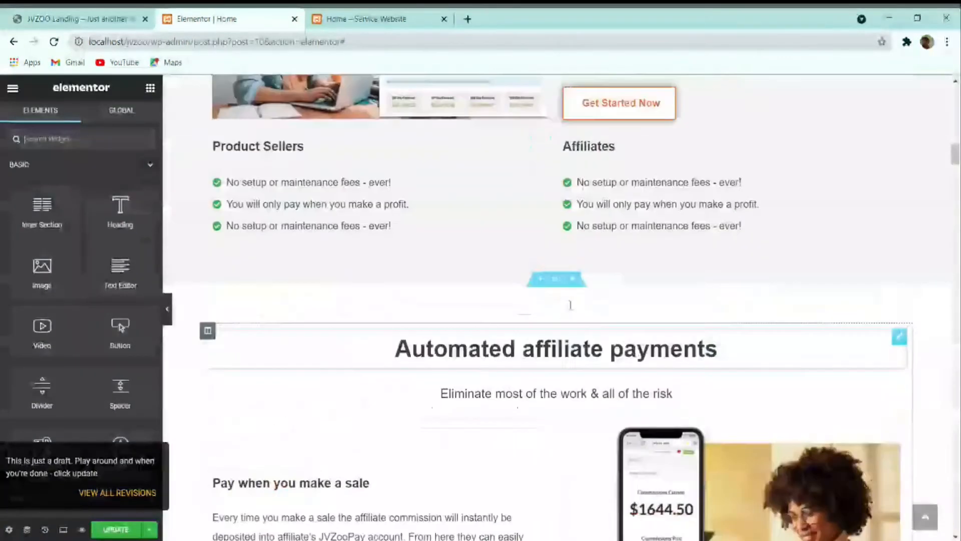
scroll(574, 311, "down", 8)
scroll(574, 310, "down", 20)
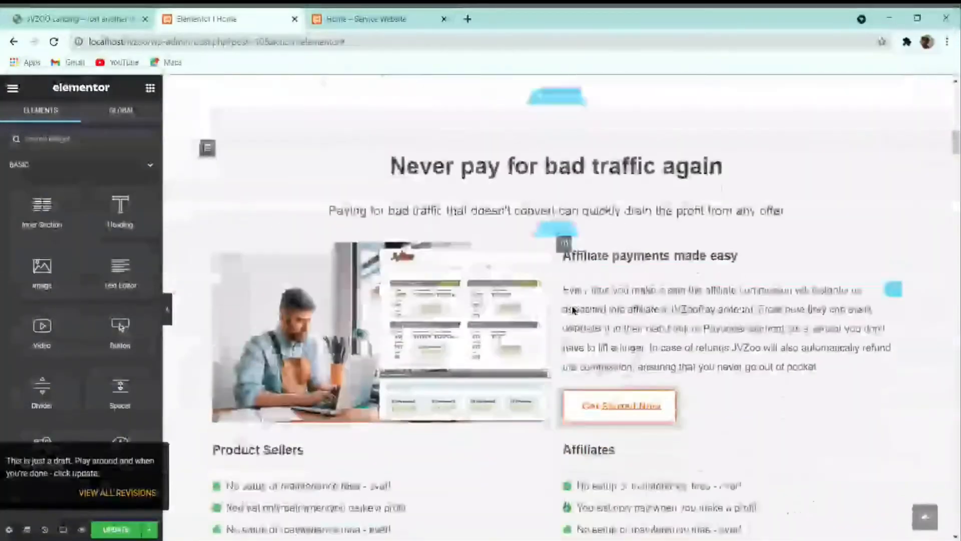
scroll(575, 308, "down", 20)
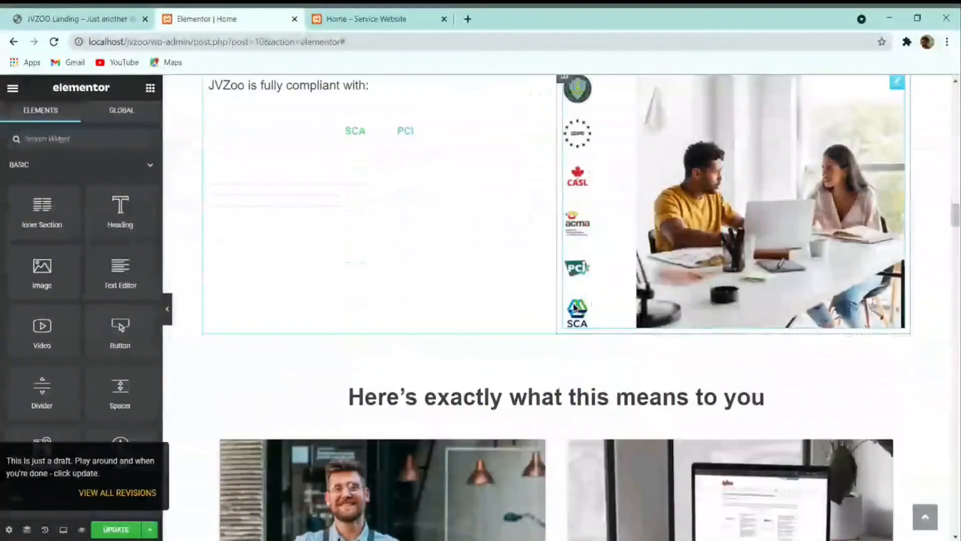
scroll(574, 308, "up", 2)
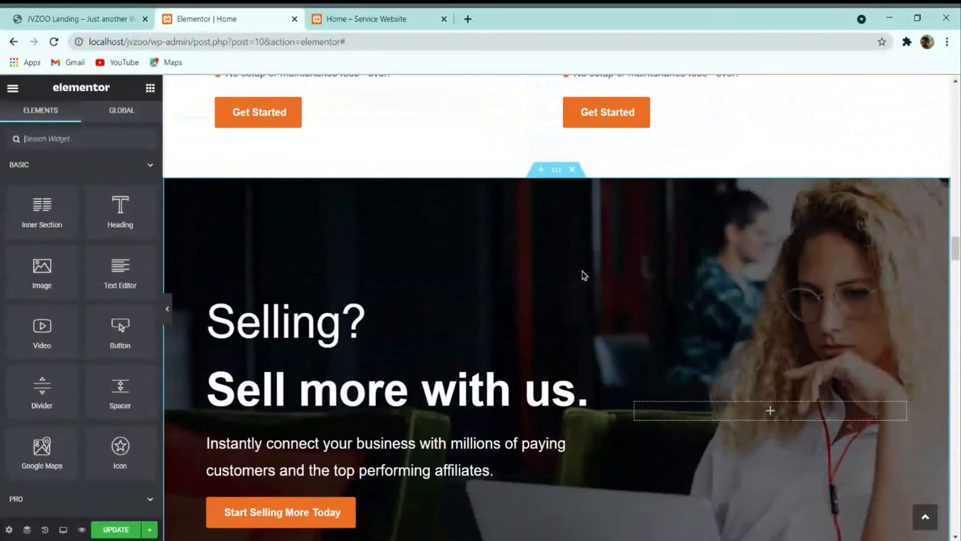
left_click(571, 170)
left_click(572, 171)
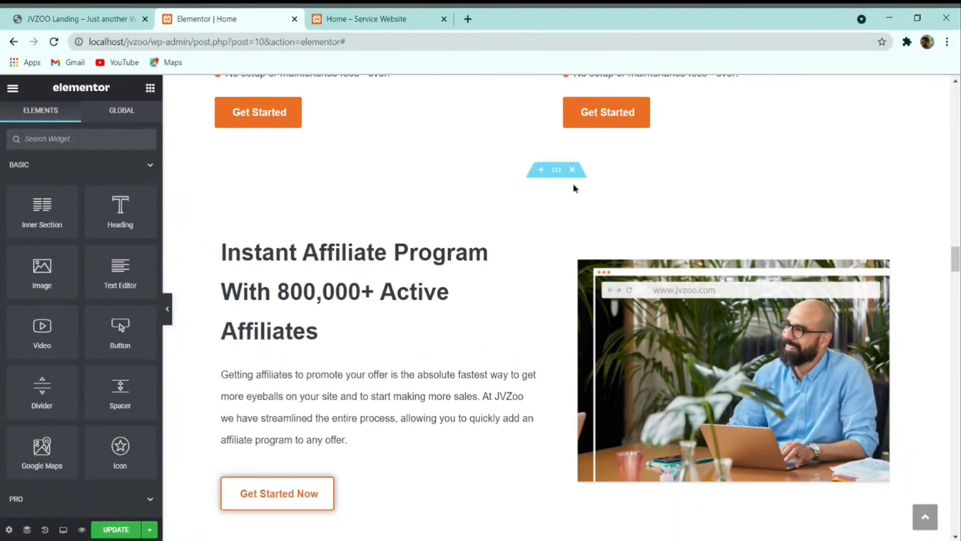
left_click(572, 171)
left_click(572, 170)
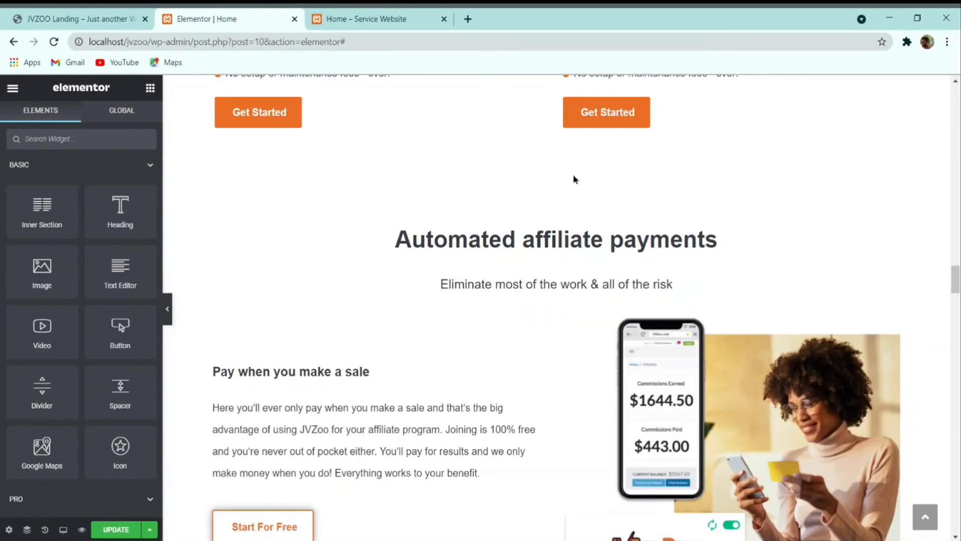
left_click(572, 170)
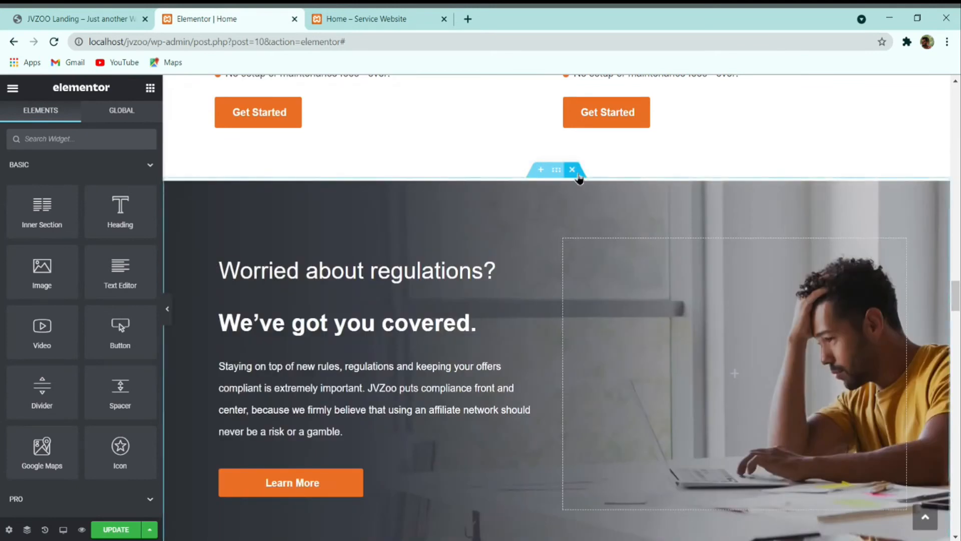
left_click(573, 170)
Step: Delete the stray SCA/PCI tabs widget and the 'JVZoo is fully compliant' and 'Here's exactly what this means' sections
left_click_drag(543, 269, 388, 164)
right_click(427, 146)
left_click(473, 322)
scroll(522, 292, "down", 6)
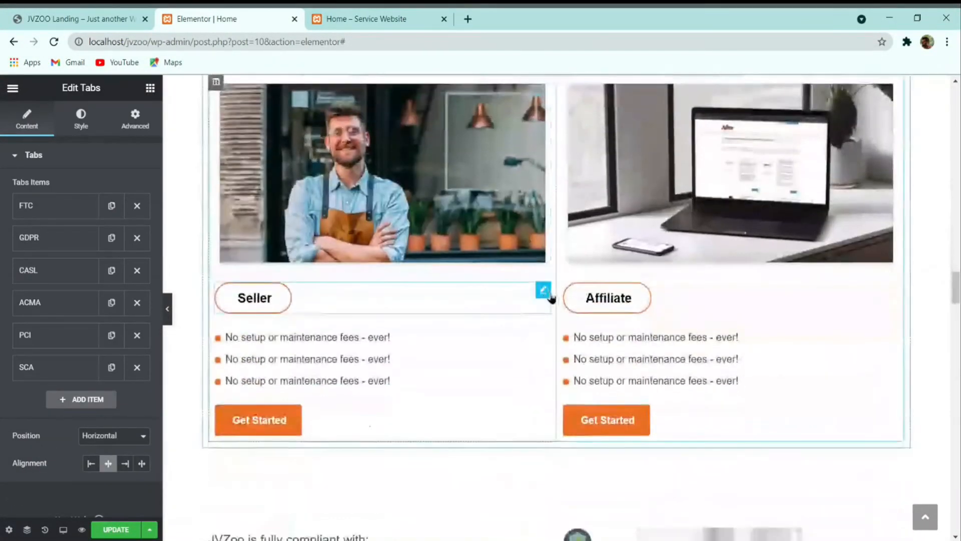
scroll(551, 298, "down", 5)
left_click(574, 252)
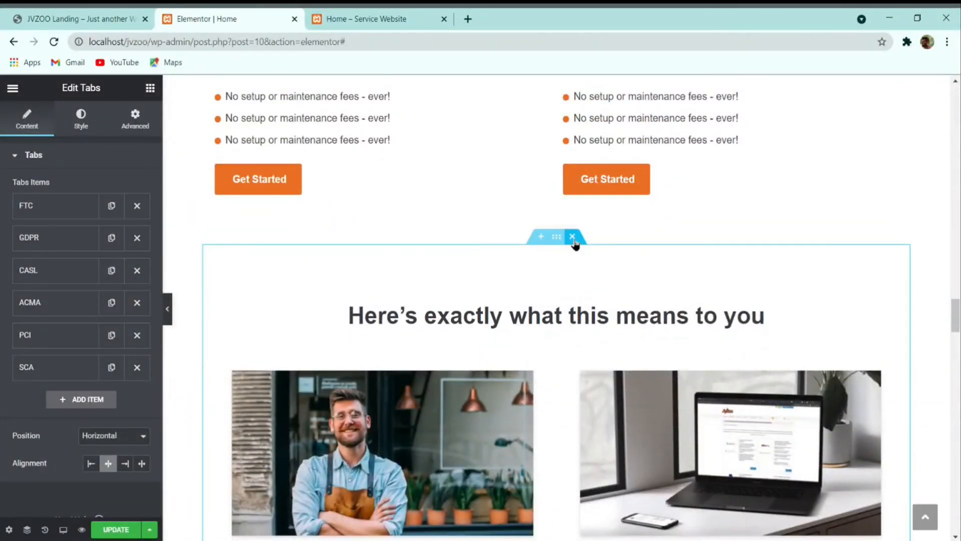
left_click(573, 236)
scroll(484, 274, "down", 3)
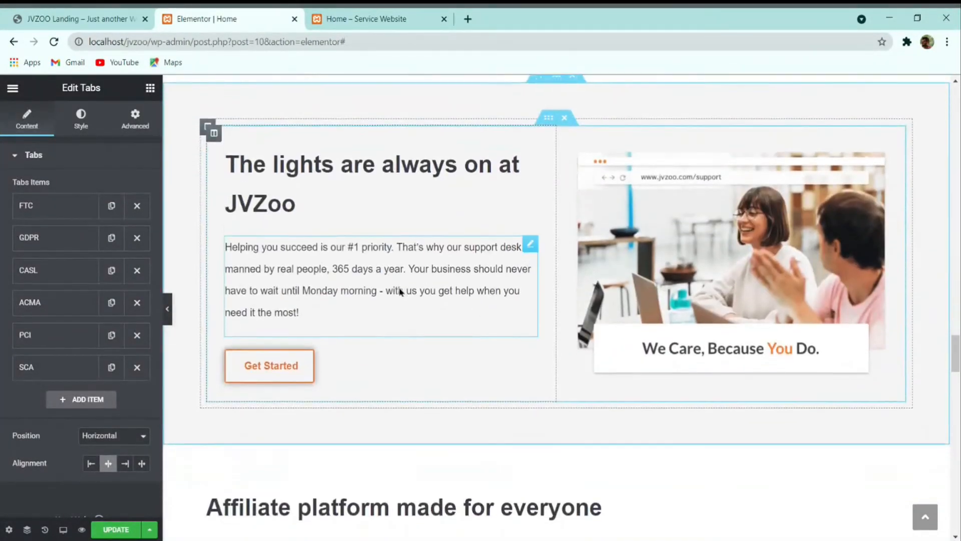
Step: Center-align the 'Affiliate platform made for everyone' heading
scroll(400, 292, "down", 3)
left_click(477, 287)
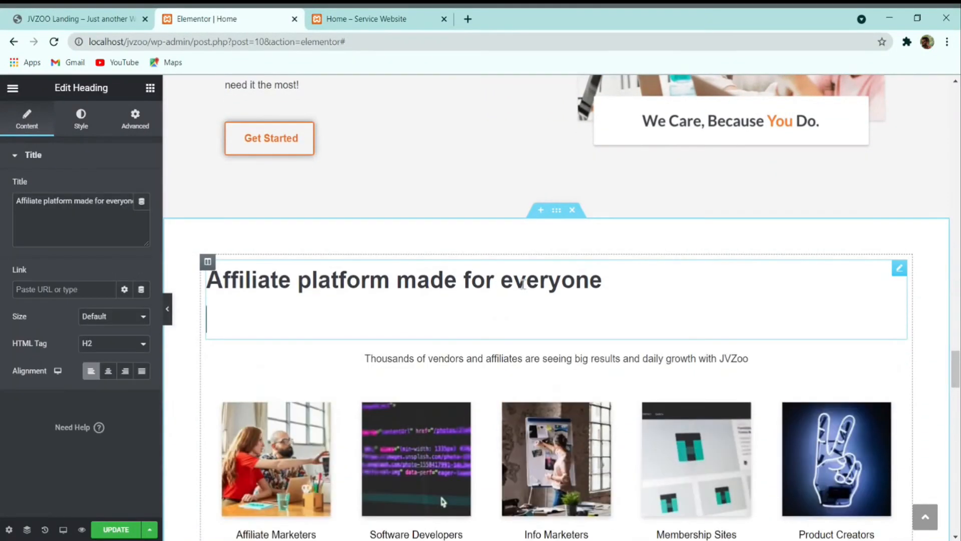
left_click(108, 371)
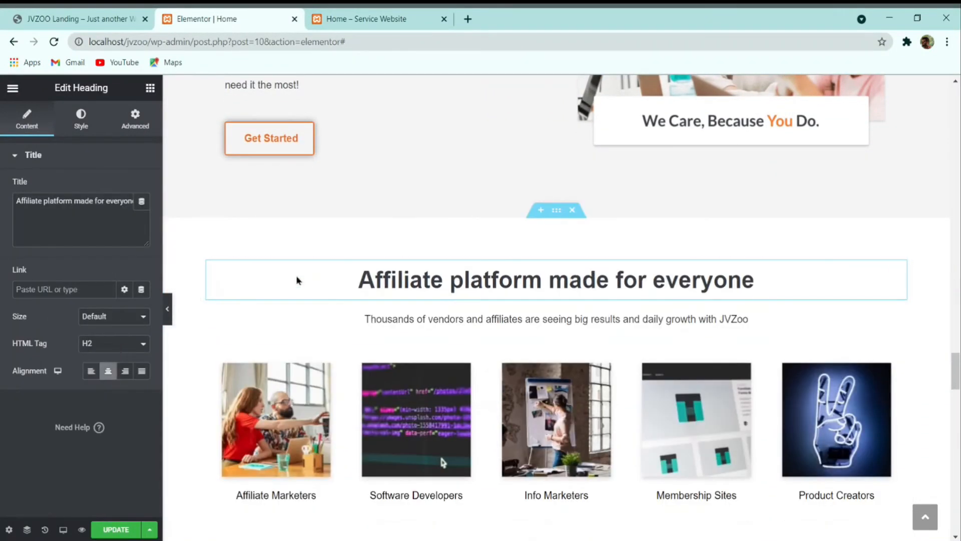
Step: Open the Affiliate Marketers image box's title and description settings
scroll(485, 328, "down", 1)
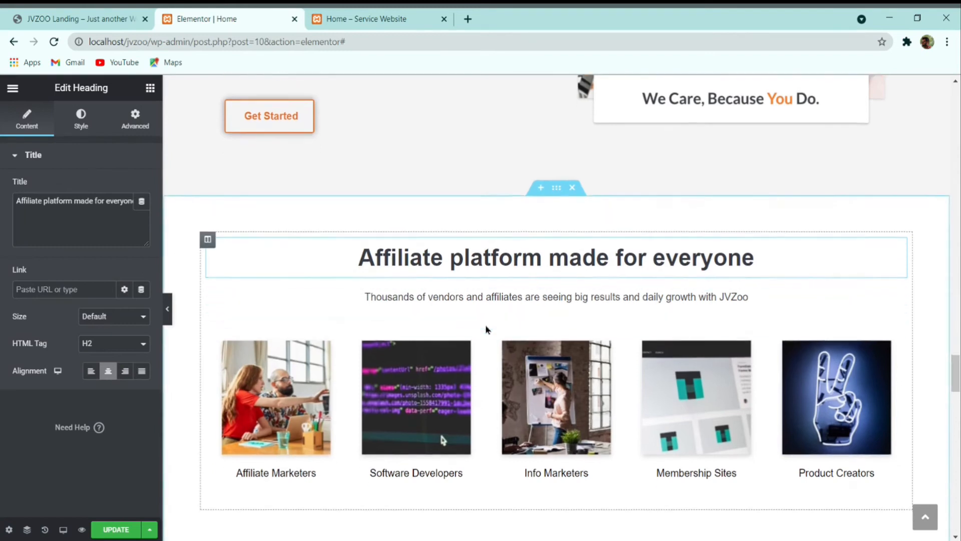
left_click(325, 344)
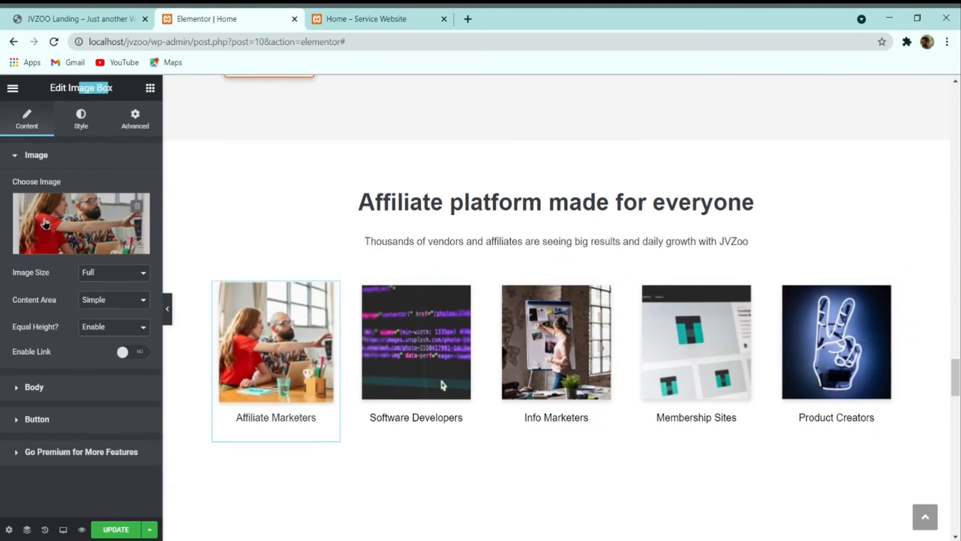
left_click(35, 388)
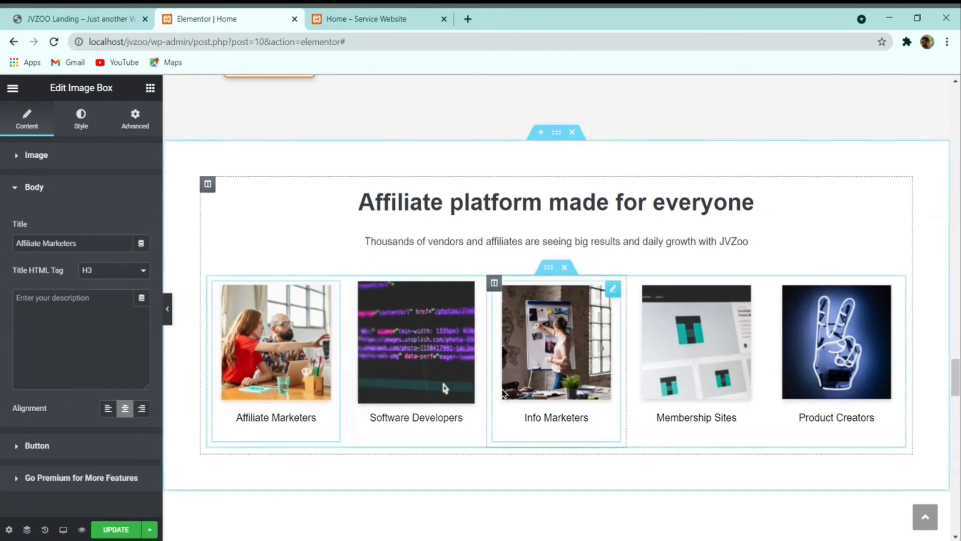
Step: Select the testimonial slider and cycle through all testimonials back to the first
scroll(532, 376, "down", 10)
left_click(591, 305)
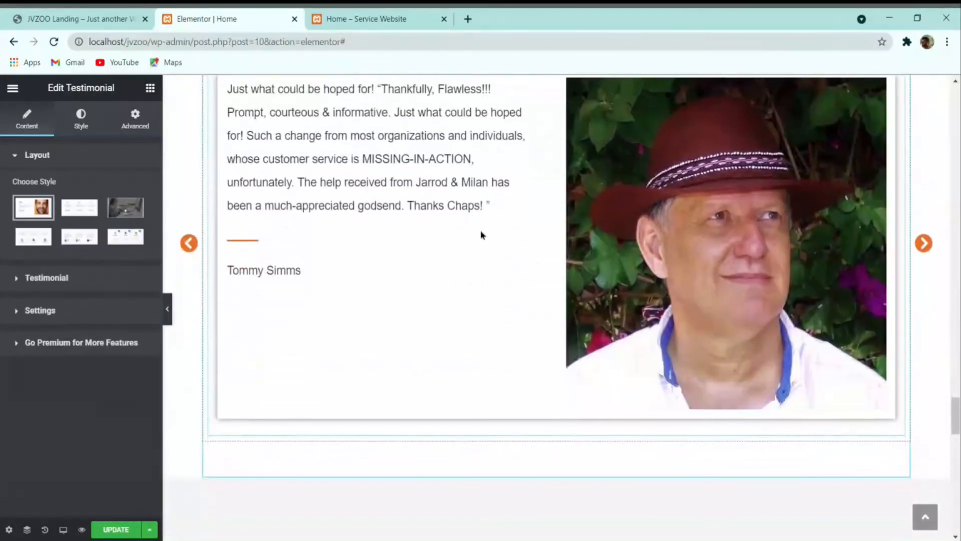
left_click(924, 243)
left_click(924, 243)
left_click(923, 243)
left_click(923, 243)
left_click(924, 243)
Step: Inspect the FAQ section, selecting the 'Is JVZoo really free to join?' heading
scroll(923, 261, "down", 10)
scroll(637, 269, "down", 5)
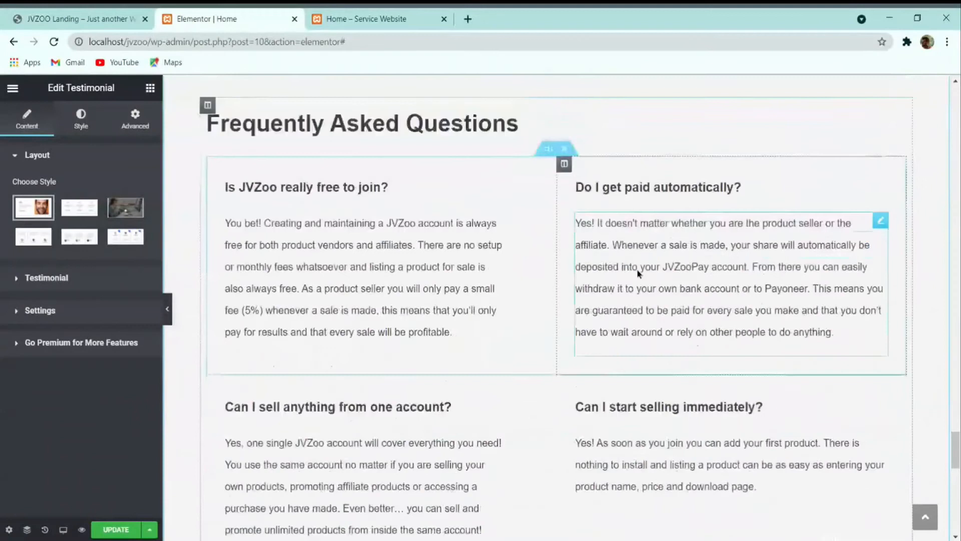
scroll(324, 238, "up", 2)
left_click(324, 237)
left_click(285, 134)
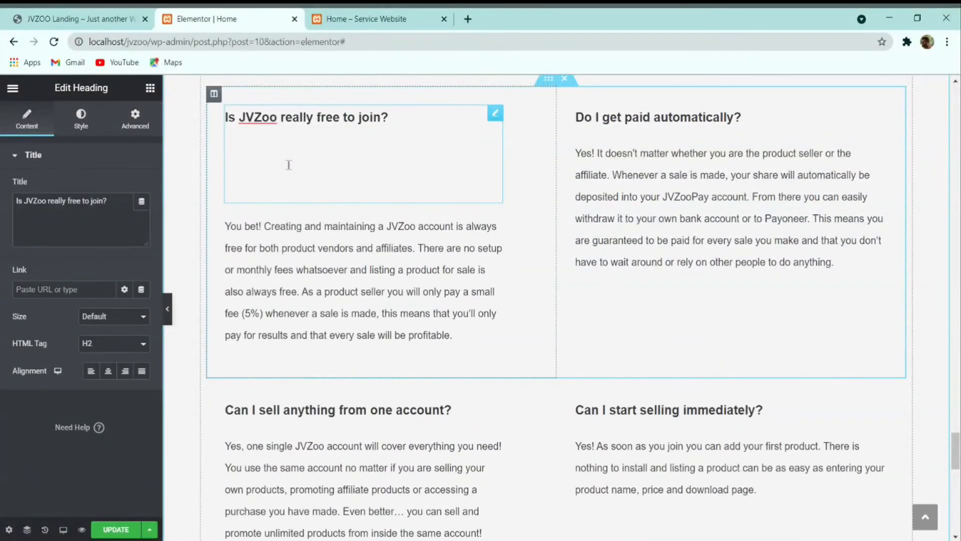
scroll(346, 181, "down", 15)
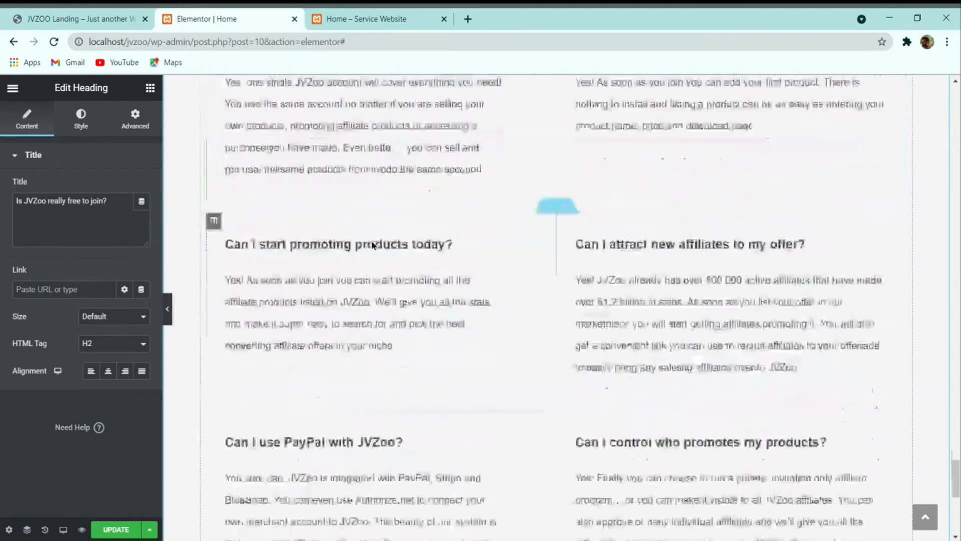
scroll(463, 283, "up", 7)
scroll(465, 294, "up", 15)
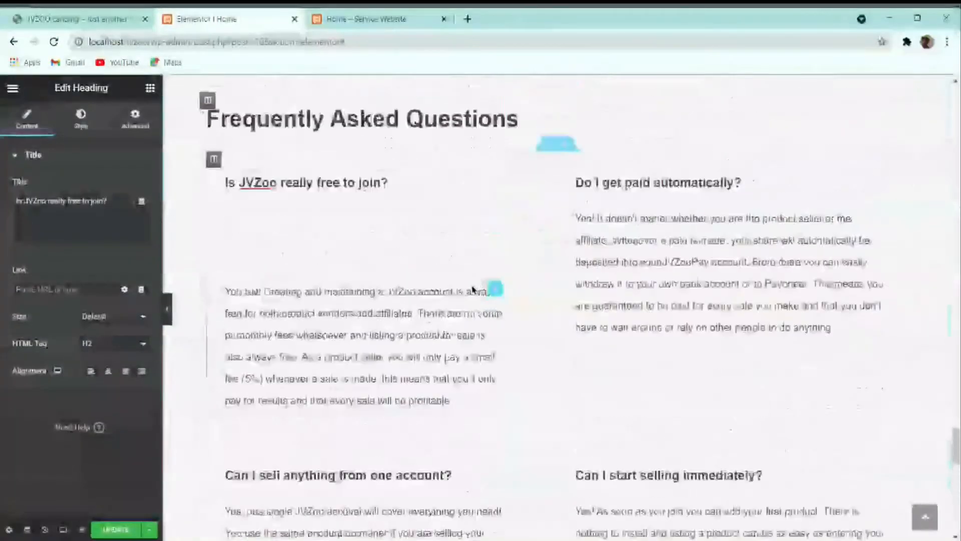
scroll(470, 295, "down", 5)
scroll(471, 295, "up", 15)
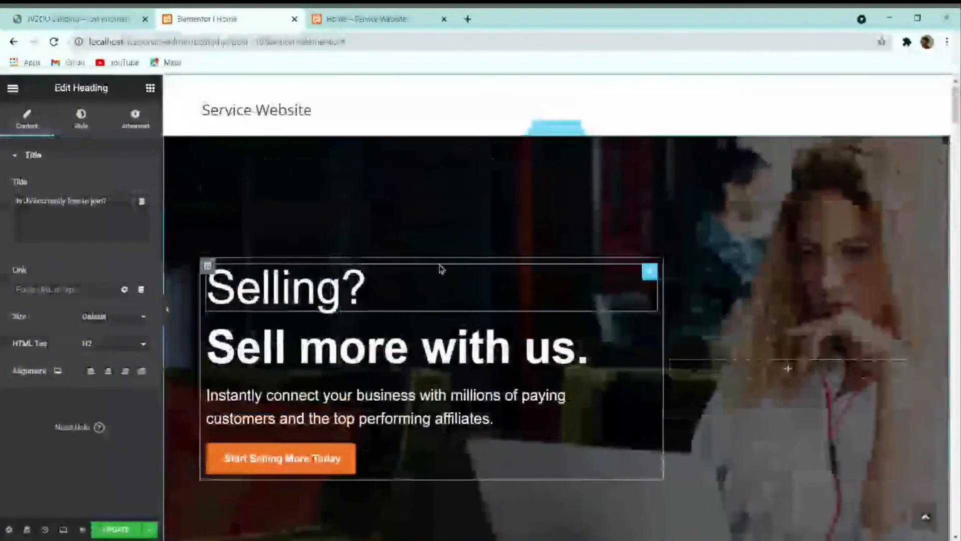
left_click(85, 17)
scroll(341, 278, "down", 20)
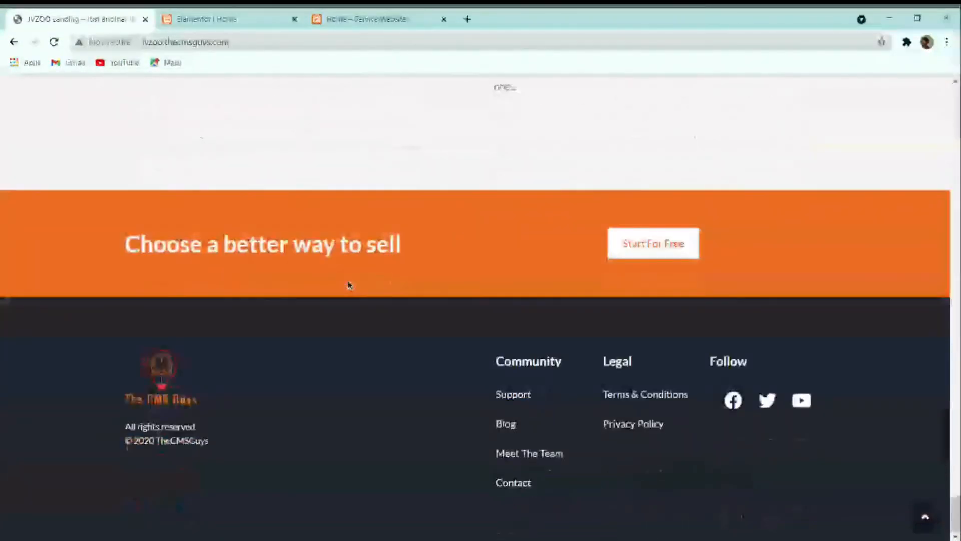
scroll(348, 283, "up", 20)
scroll(295, 235, "up", 15)
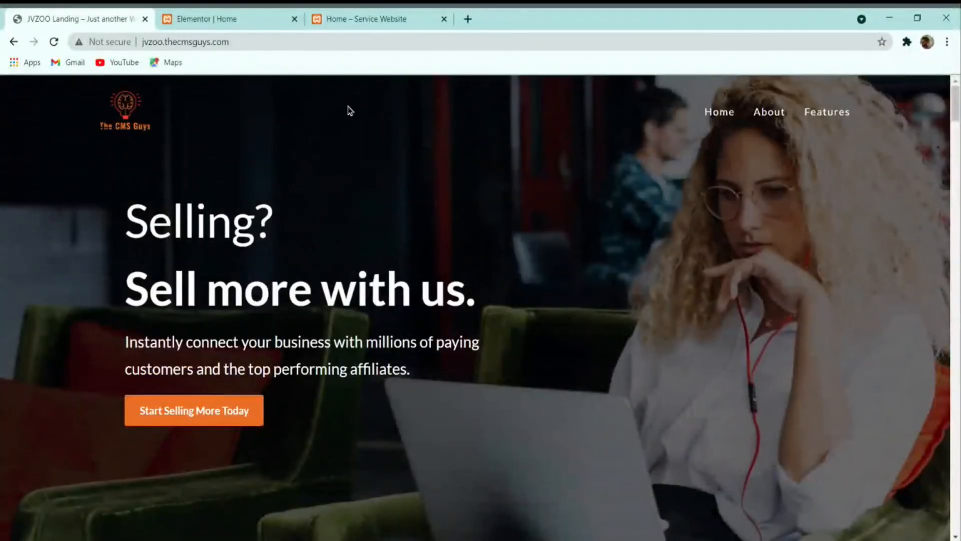
key("ctrl+Tab")
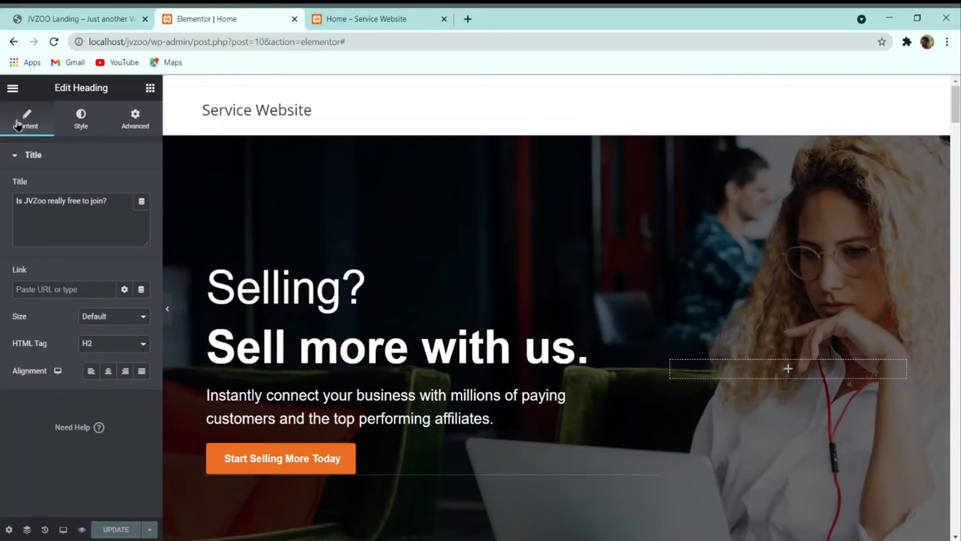
Step: Exit the Home page editor to the WordPress All Pages list
left_click(11, 90)
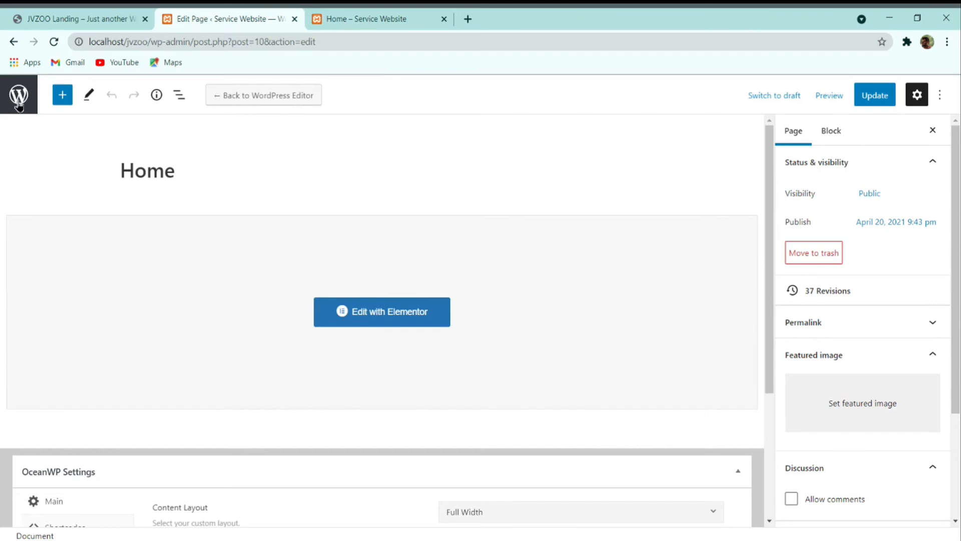
left_click(18, 96)
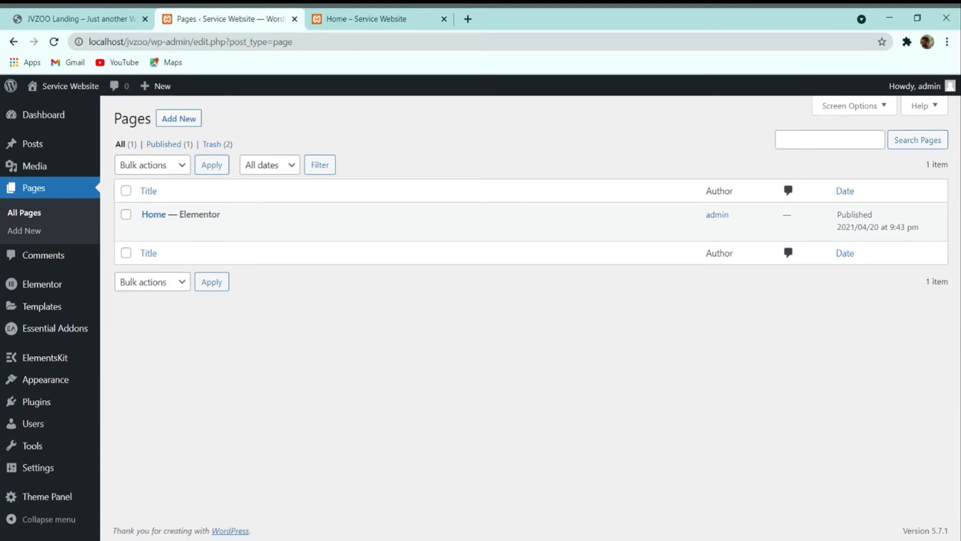
Step: Switch to the reference JVZoo site and scroll through its About page
left_click(80, 18)
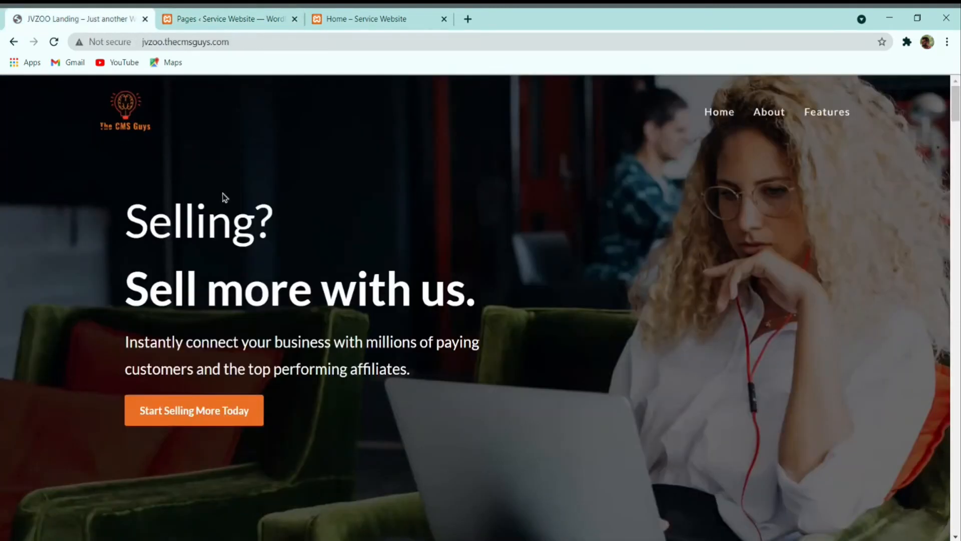
left_click(771, 120)
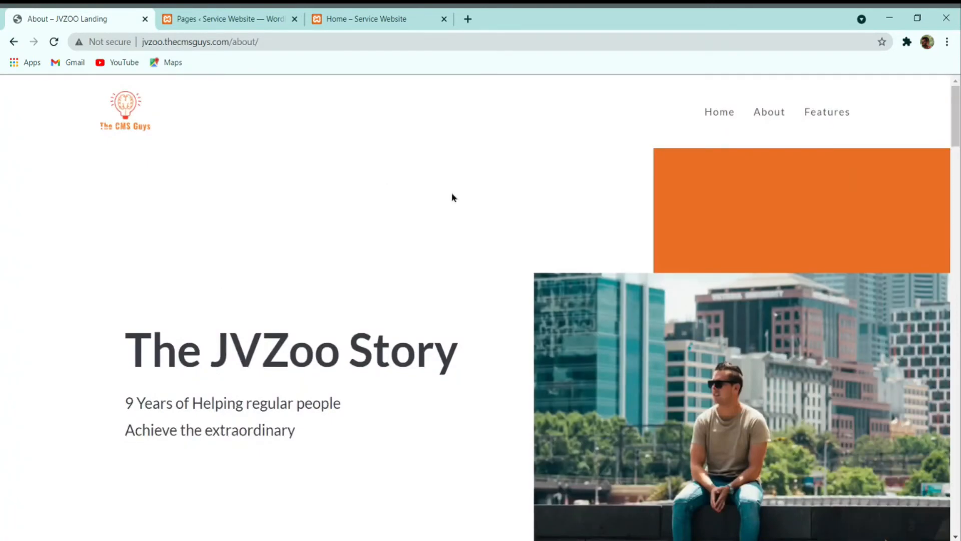
scroll(452, 196, "down", 15)
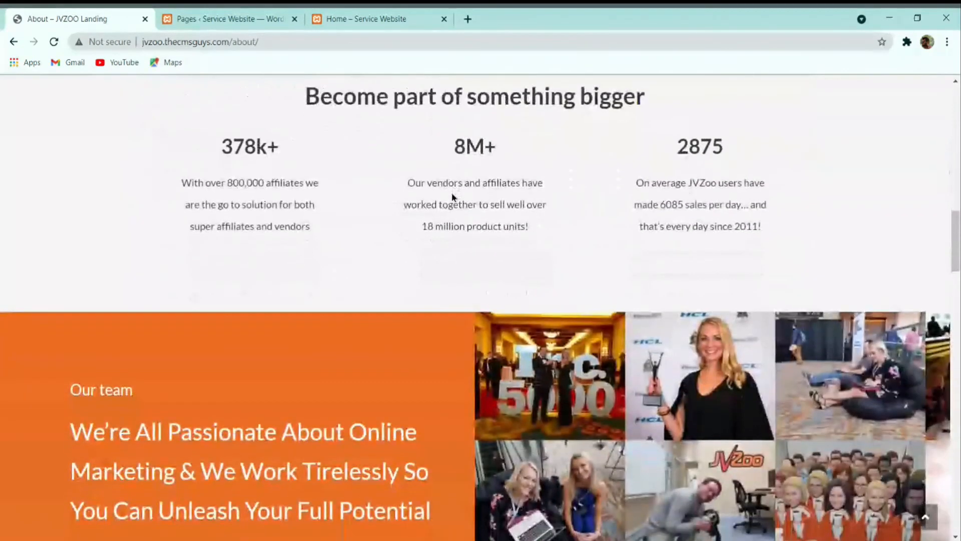
scroll(452, 196, "down", 12)
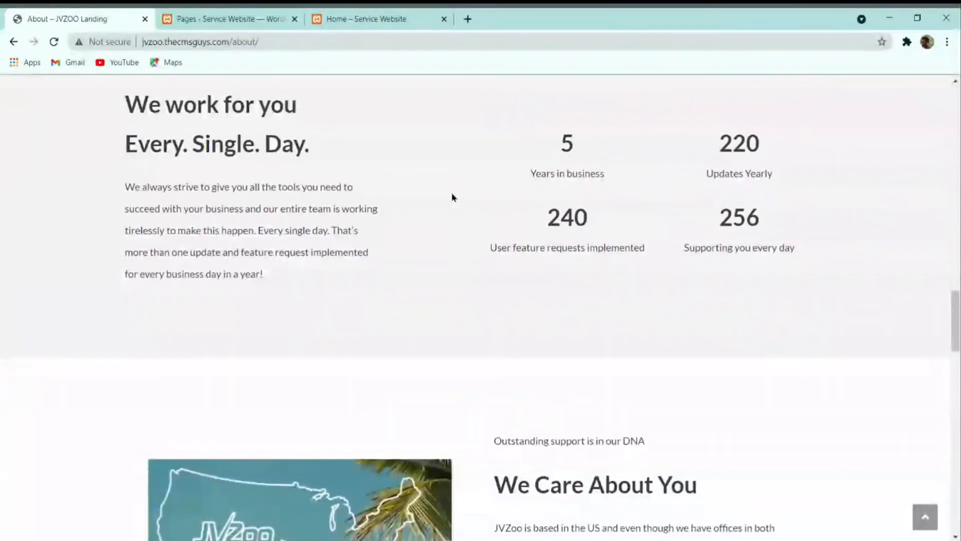
scroll(452, 197, "down", 12)
scroll(452, 197, "down", 5)
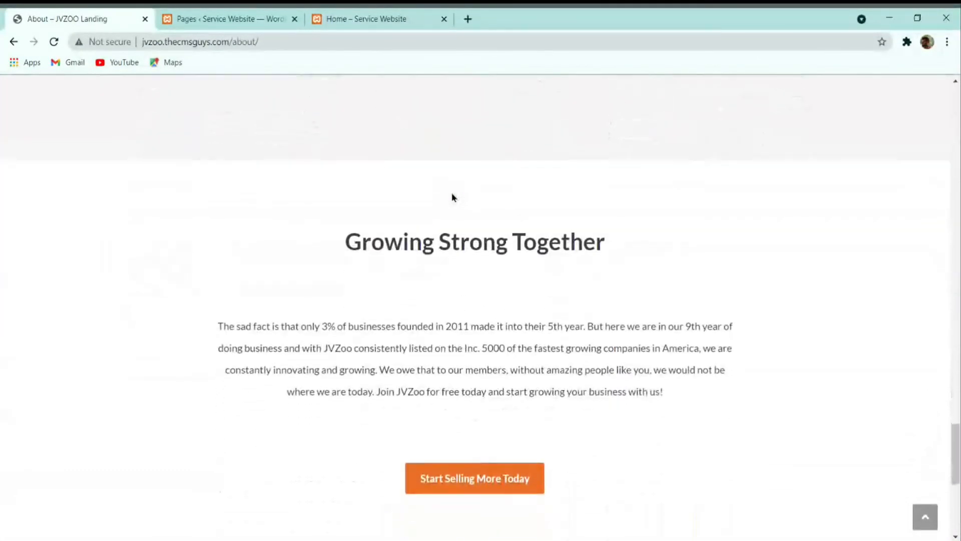
scroll(453, 197, "down", 2)
scroll(456, 211, "down", 3)
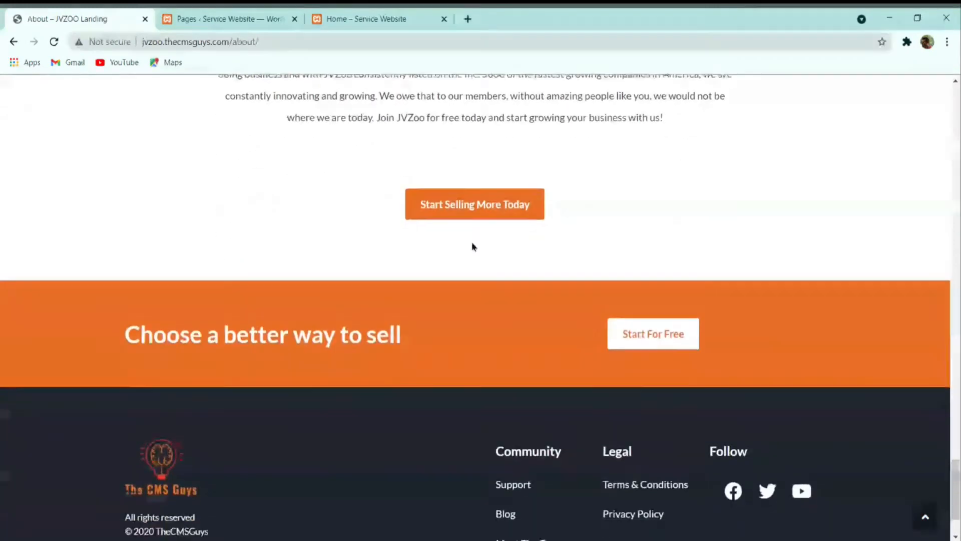
scroll(472, 247, "up", 18)
scroll(458, 277, "up", 15)
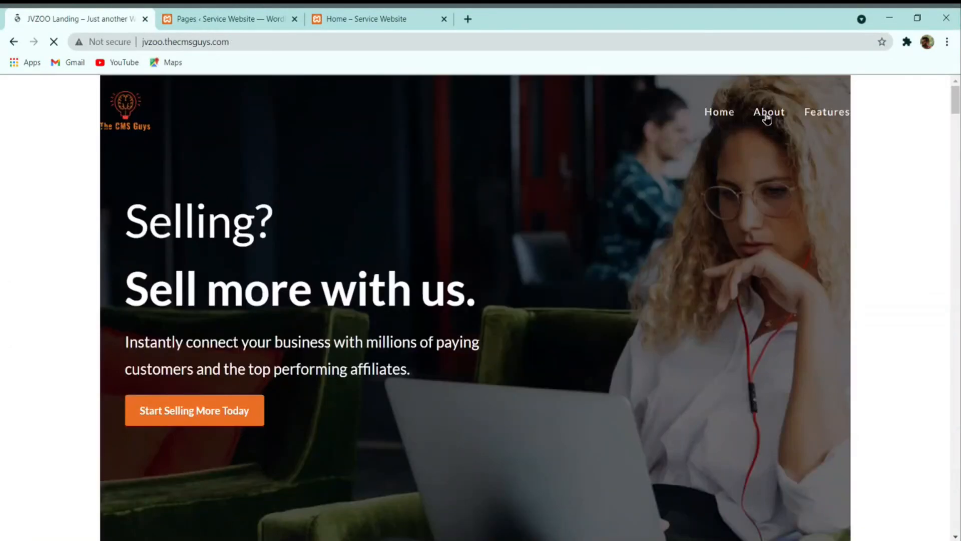
Step: Flip between the reference site's About and Features pages, ending on About
left_click(767, 115)
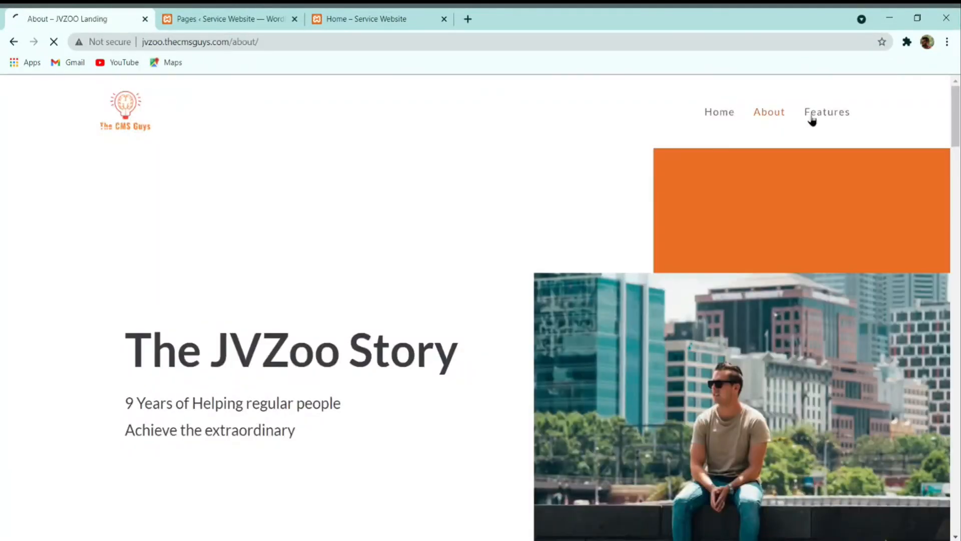
left_click(824, 115)
left_click(776, 116)
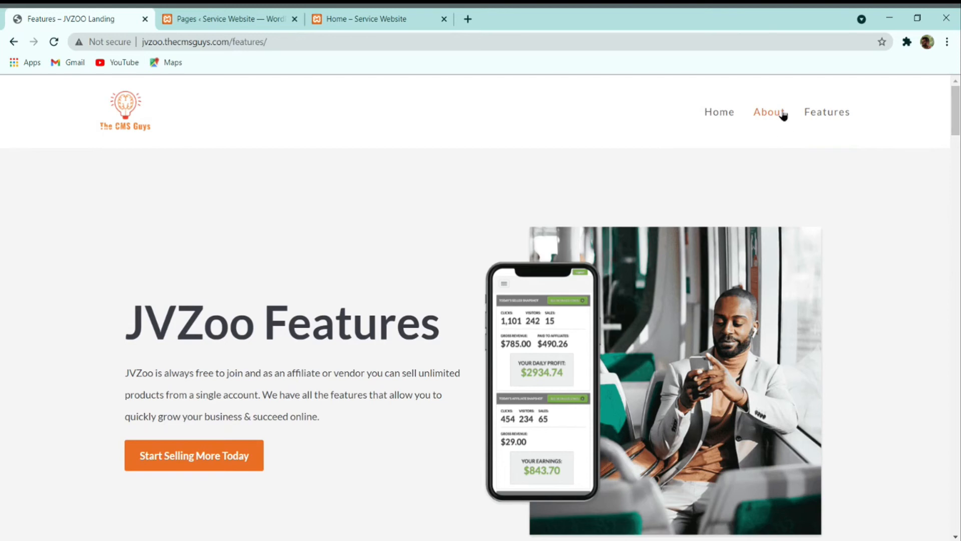
left_click(783, 116)
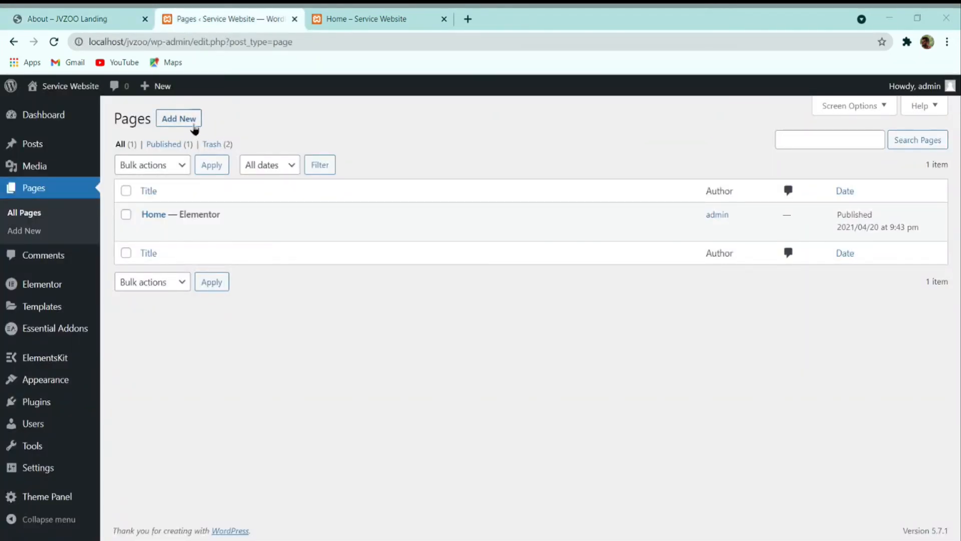
Step: Create a new 'About' page with Full Width layout, Default sidebar and page title disabled
left_click(188, 123)
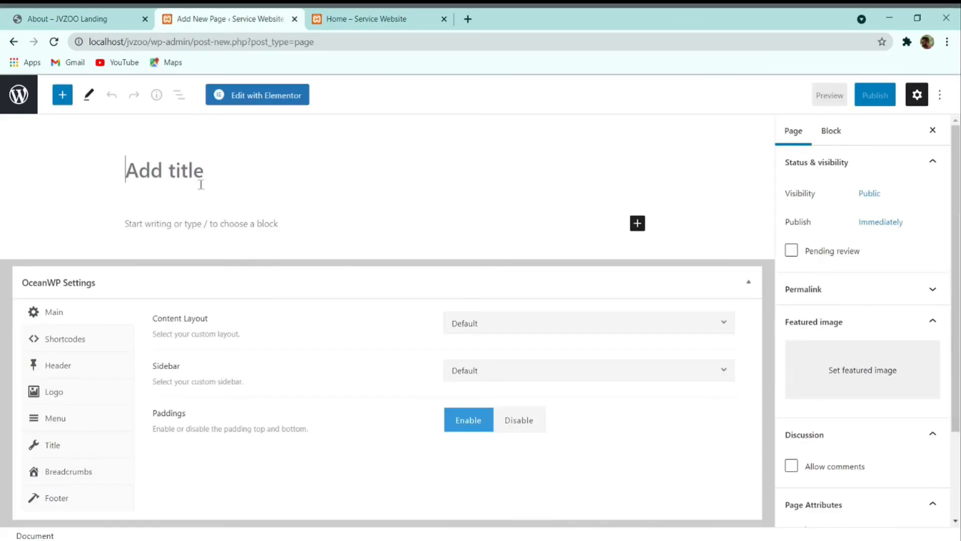
type("About")
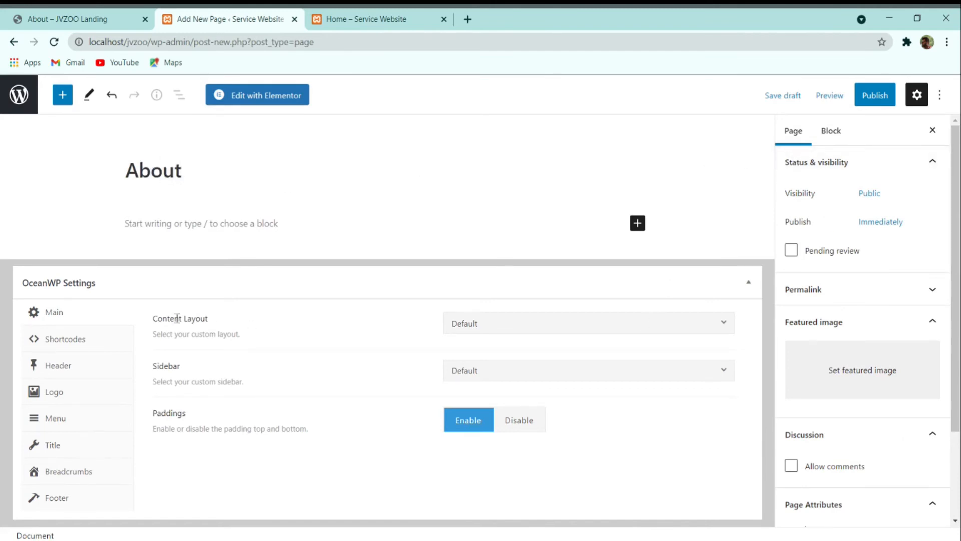
left_click(476, 324)
scroll(493, 416, "down", 1)
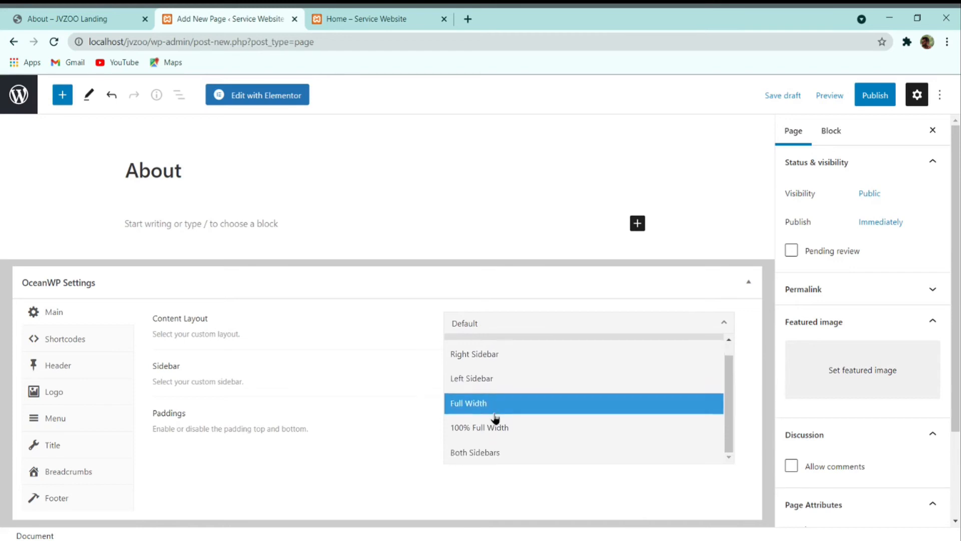
left_click(498, 400)
left_click(515, 381)
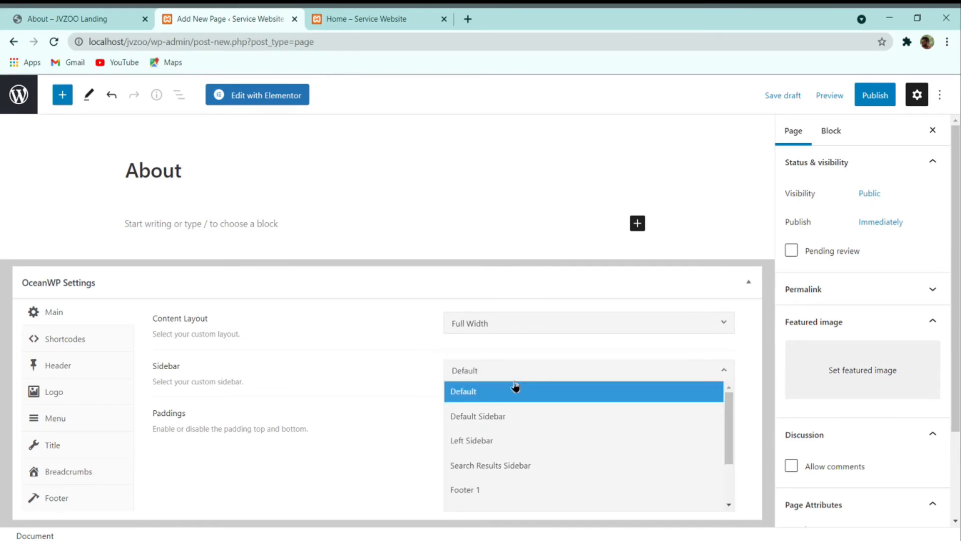
left_click(516, 389)
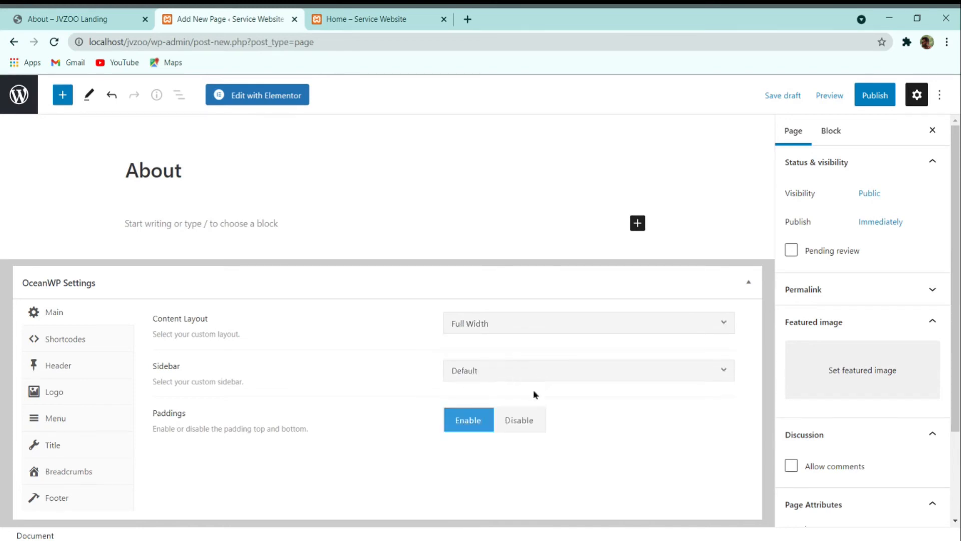
left_click(74, 441)
left_click(571, 330)
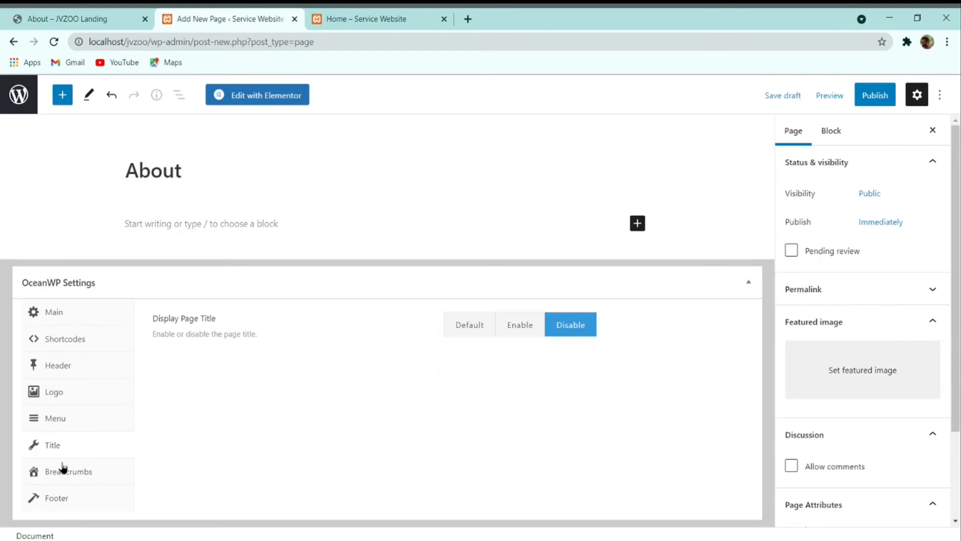
Step: Publish the About page and view it in a new tab
left_click(868, 102)
left_click(844, 95)
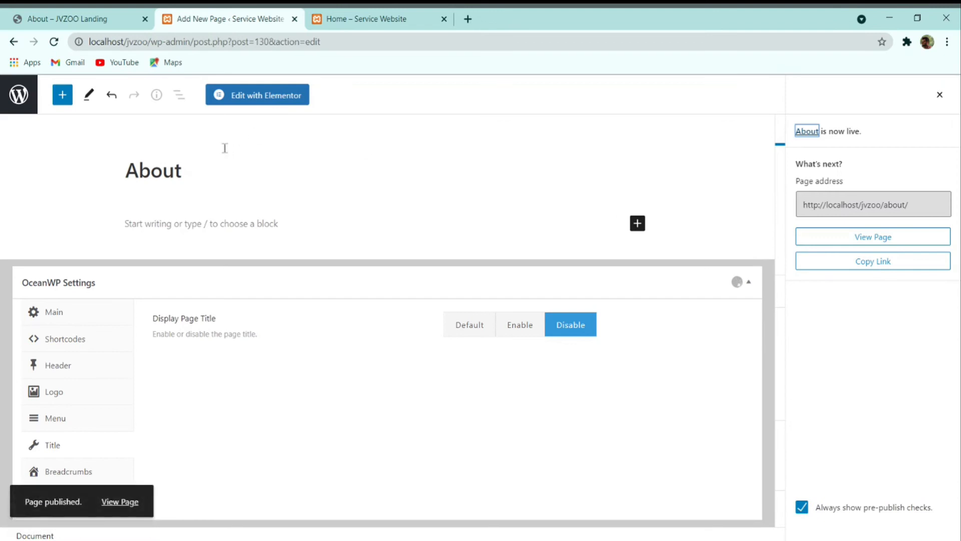
left_click(119, 501)
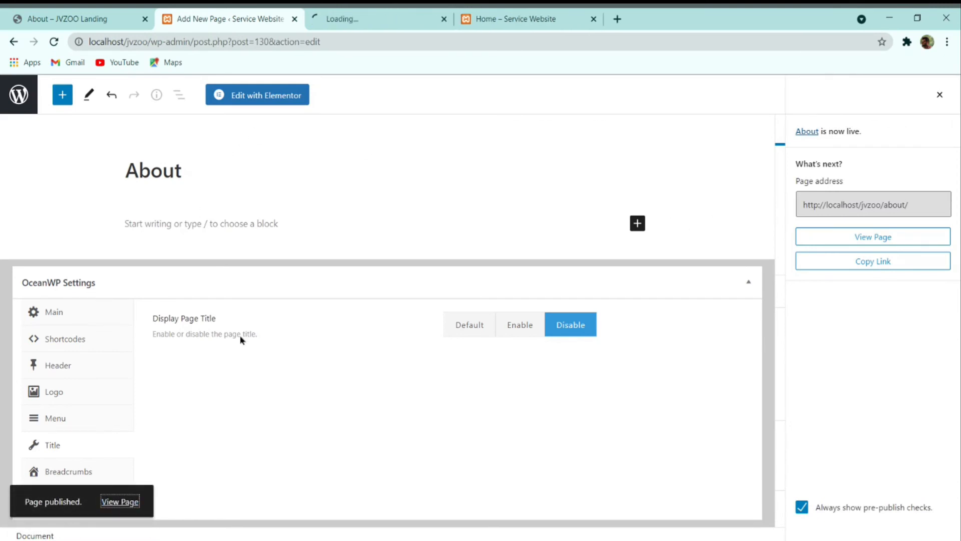
left_click(407, 17)
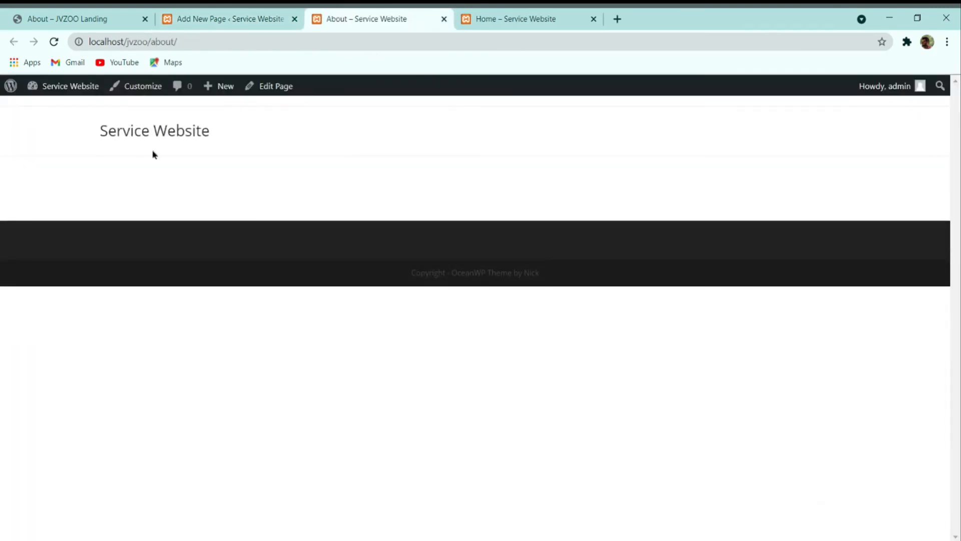
left_click(200, 17)
Step: Disable the About page's paddings, update it, and open it in Elementor
left_click(73, 314)
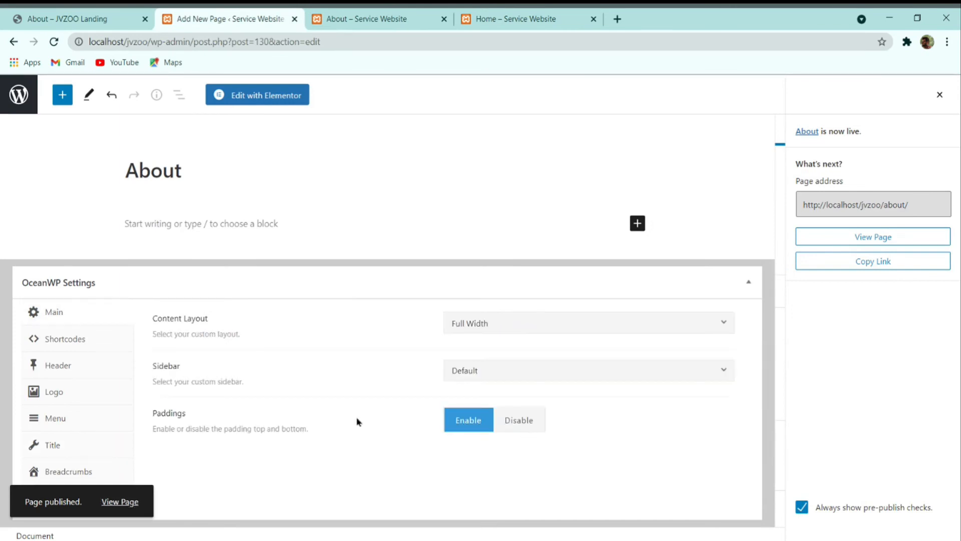
left_click(516, 428)
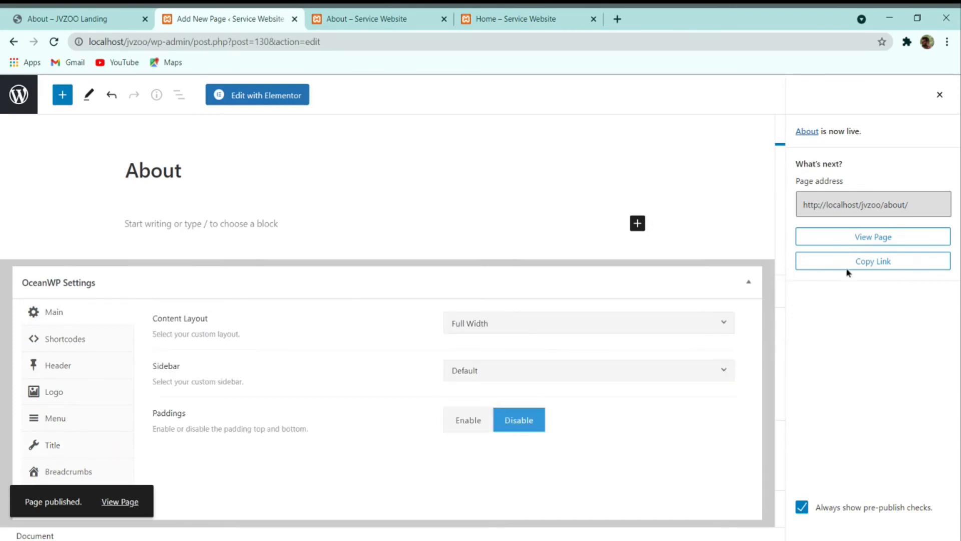
left_click(940, 95)
left_click(877, 96)
left_click(258, 95)
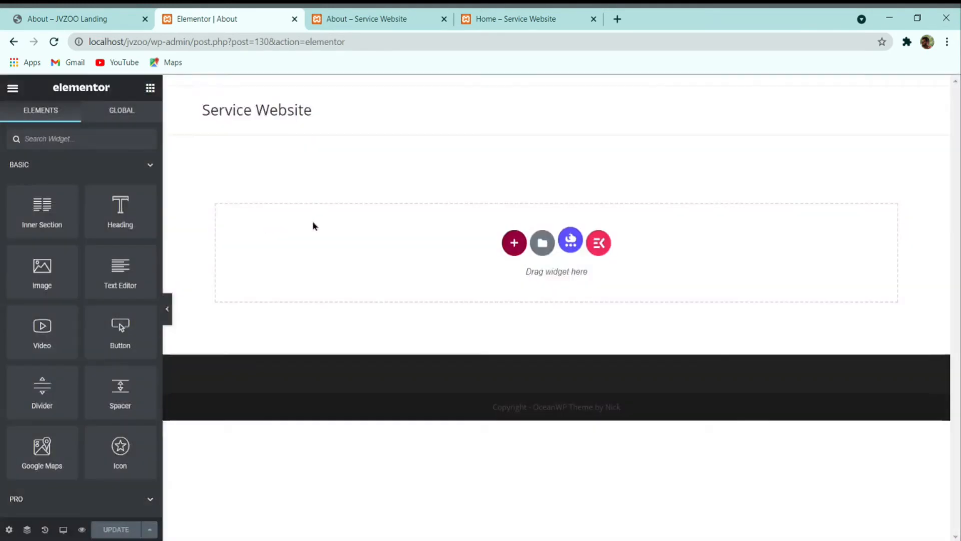
Step: Import the About template file and insert it, including its page settings
left_click(551, 250)
left_click(538, 117)
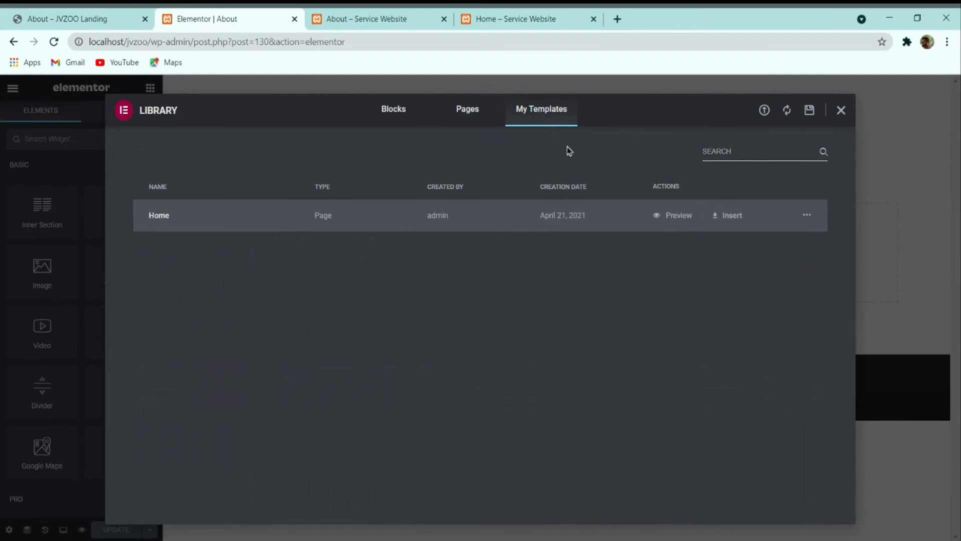
left_click(763, 111)
left_click(457, 396)
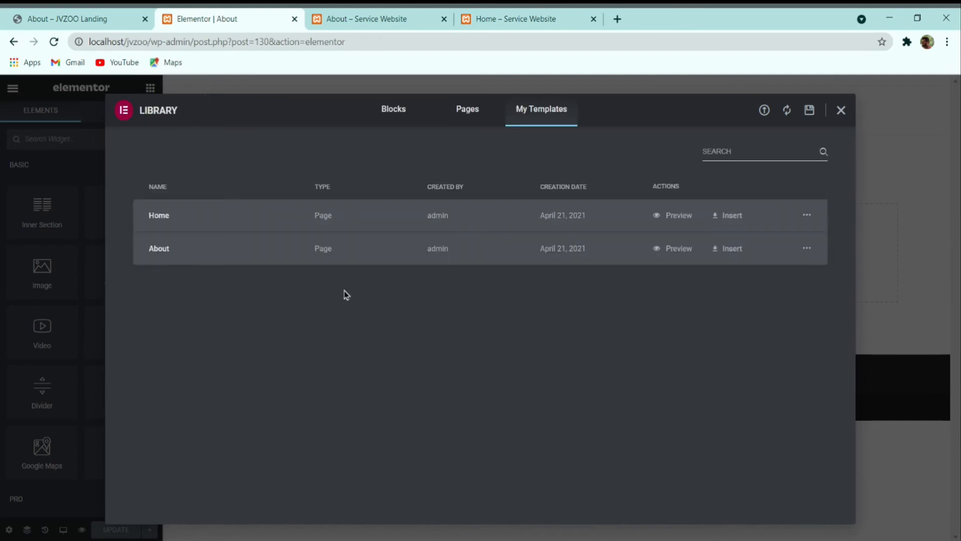
left_click(723, 256)
left_click(536, 359)
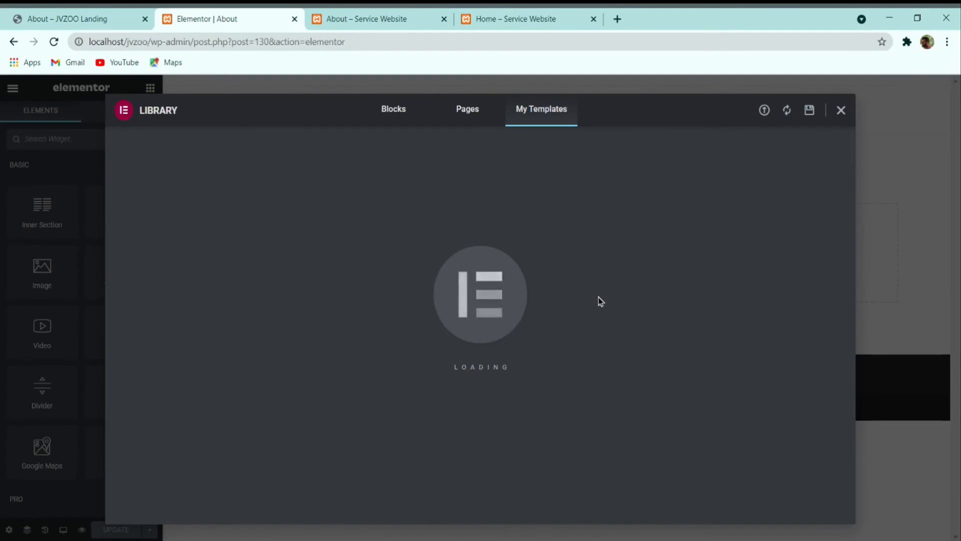
Step: Review the inserted About sections and save the page with Update
scroll(523, 280, "down", 5)
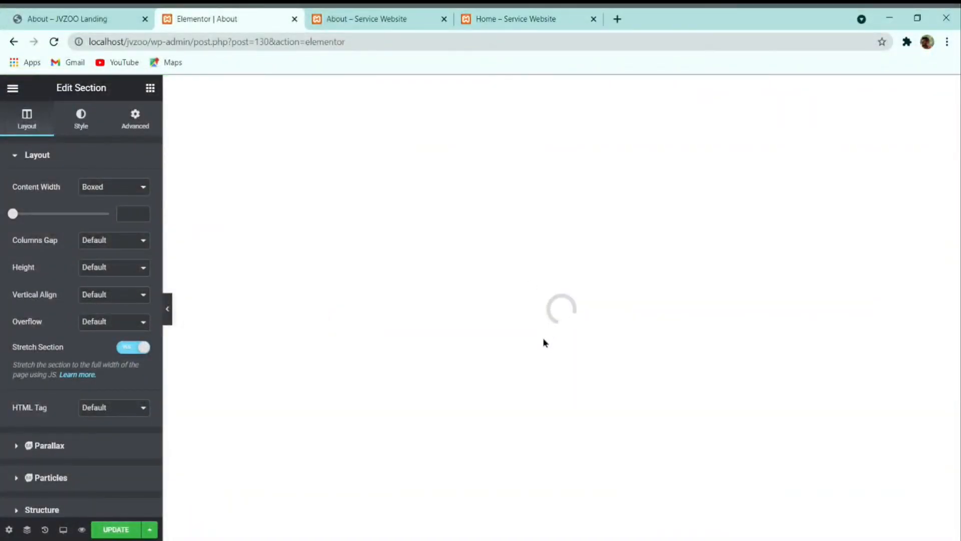
scroll(564, 281, "up", 15)
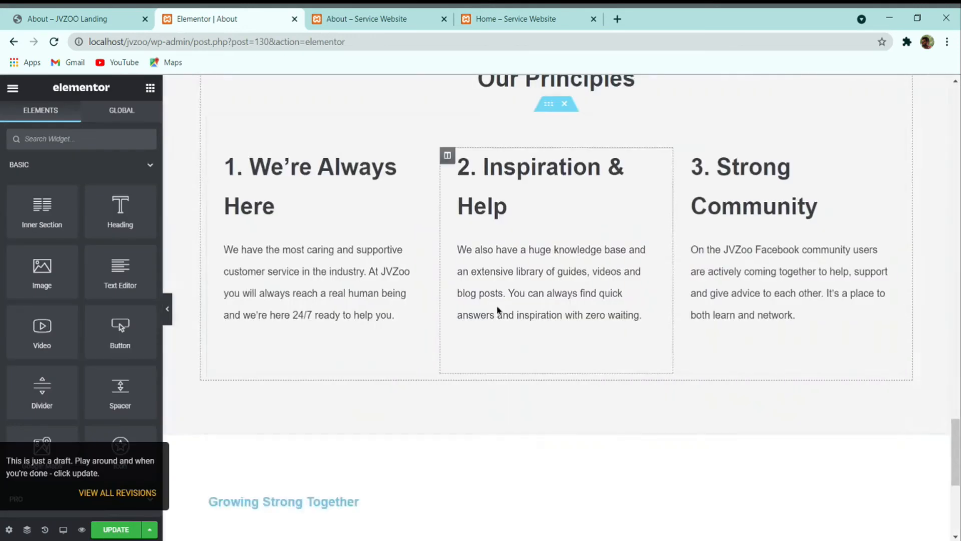
scroll(529, 308, "up", 10)
scroll(583, 279, "down", 8)
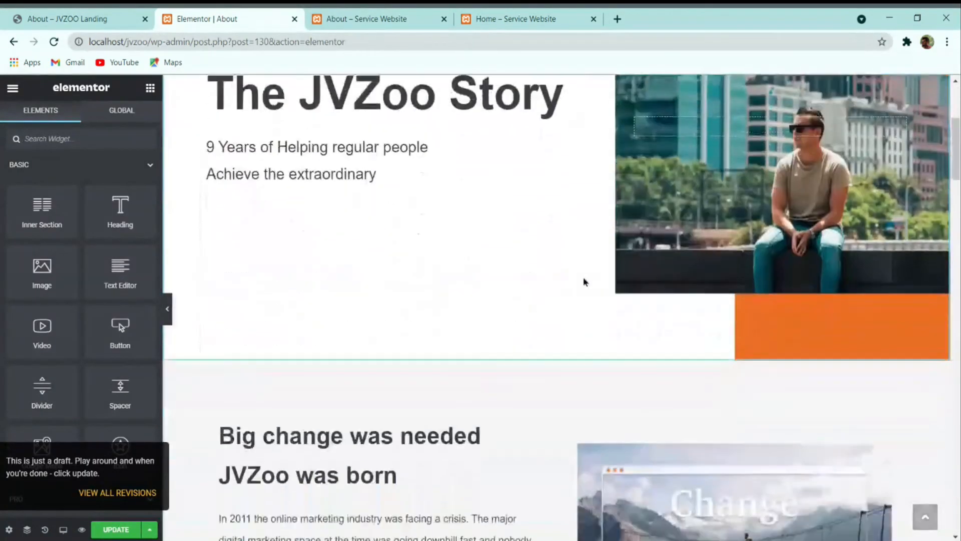
scroll(660, 245, "up", 5)
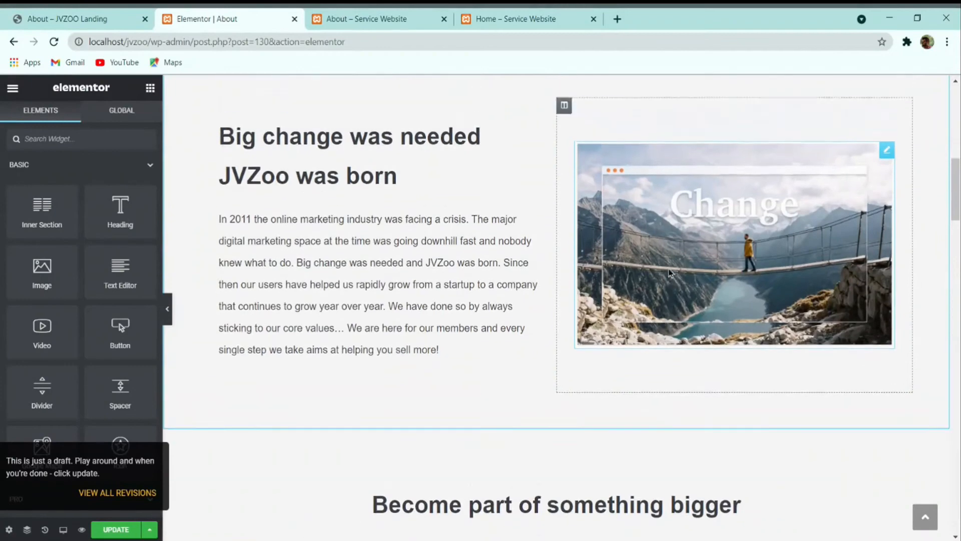
scroll(642, 298, "down", 15)
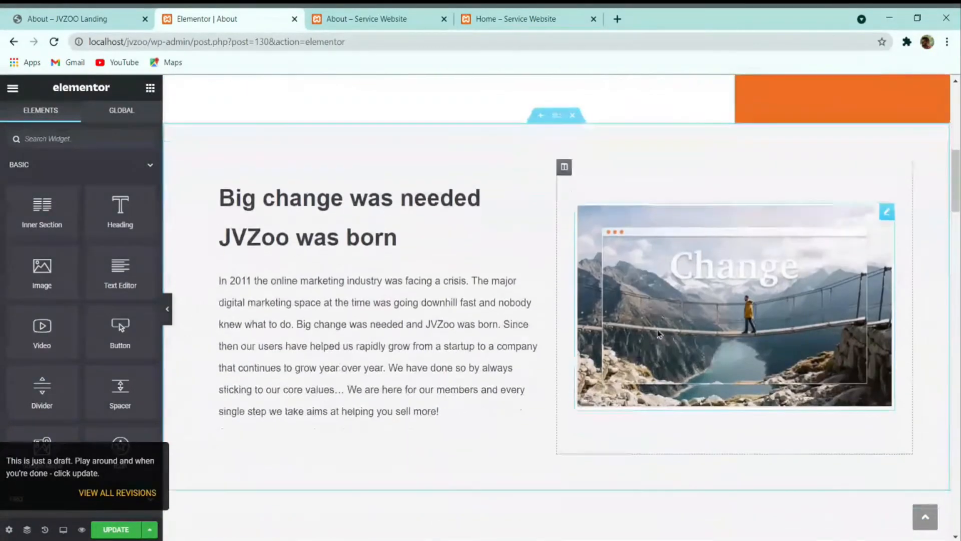
scroll(568, 310, "up", 10)
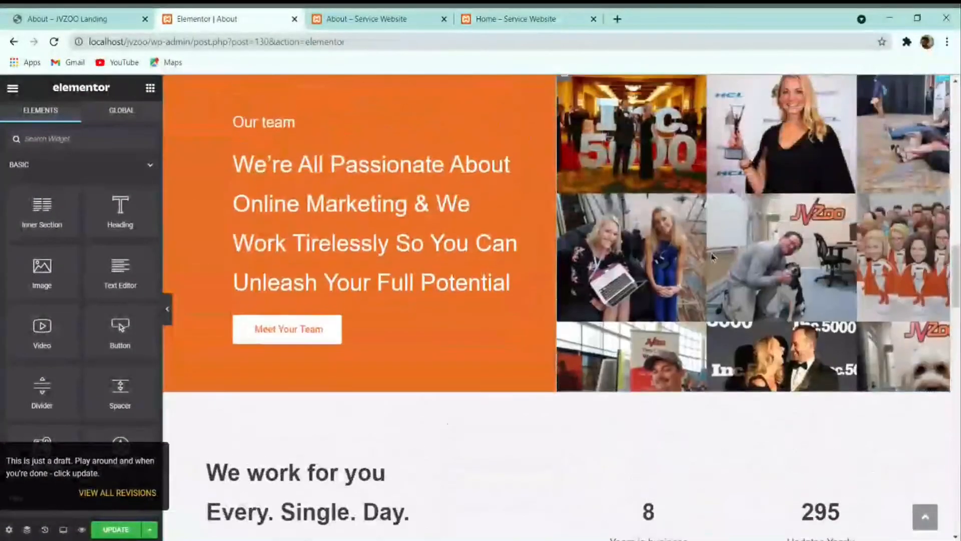
scroll(655, 299, "up", 3)
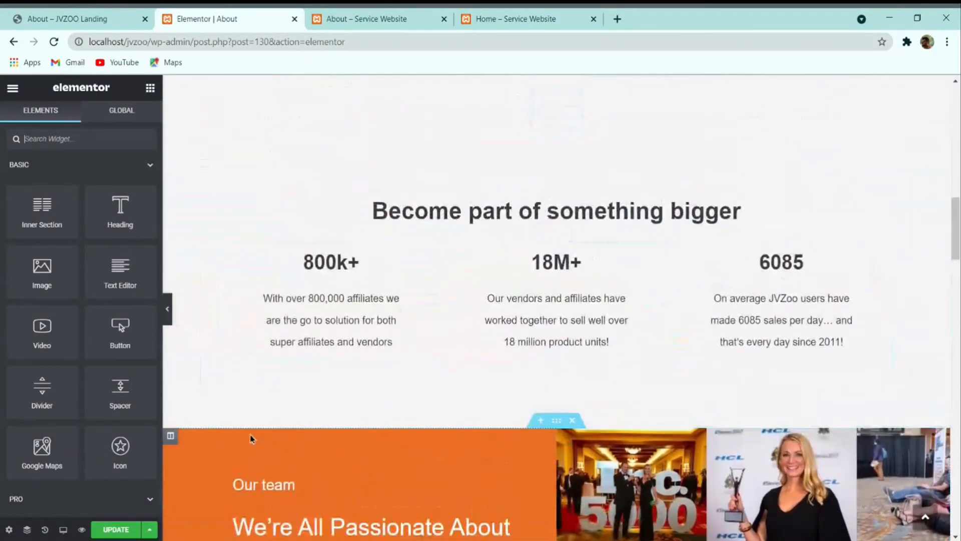
left_click(128, 528)
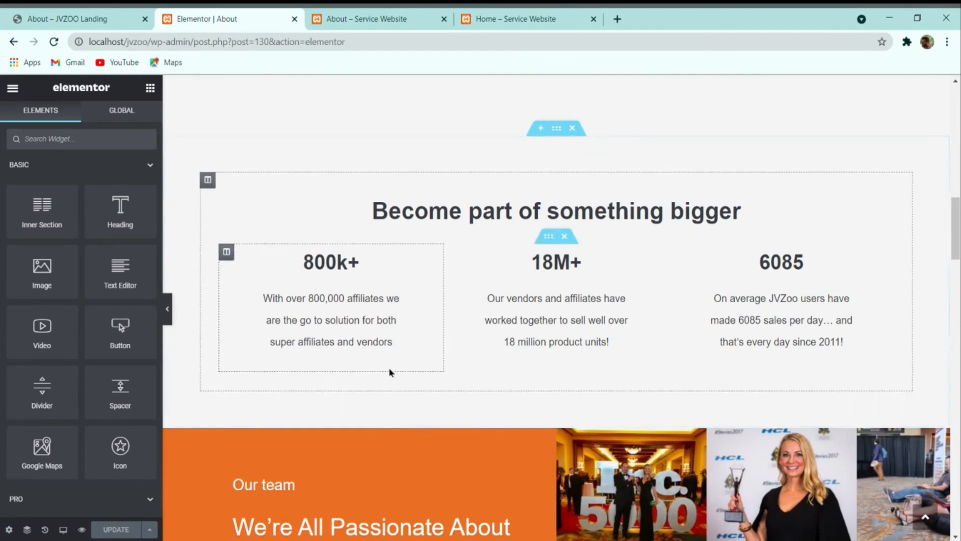
scroll(360, 444, "up", 10)
scroll(357, 444, "down", 20)
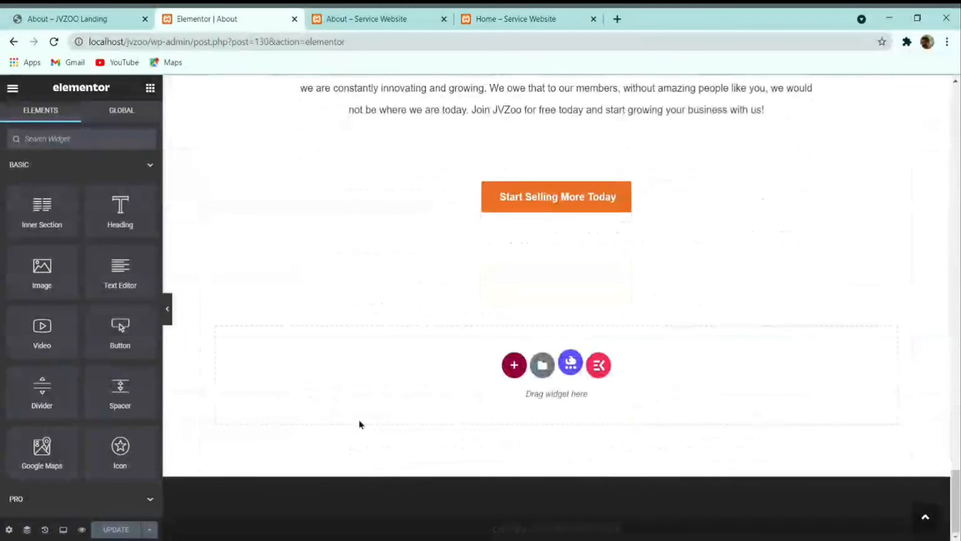
Step: Exit Elementor to the dashboard, glance at the reference About page, and return to Pages
left_click(12, 90)
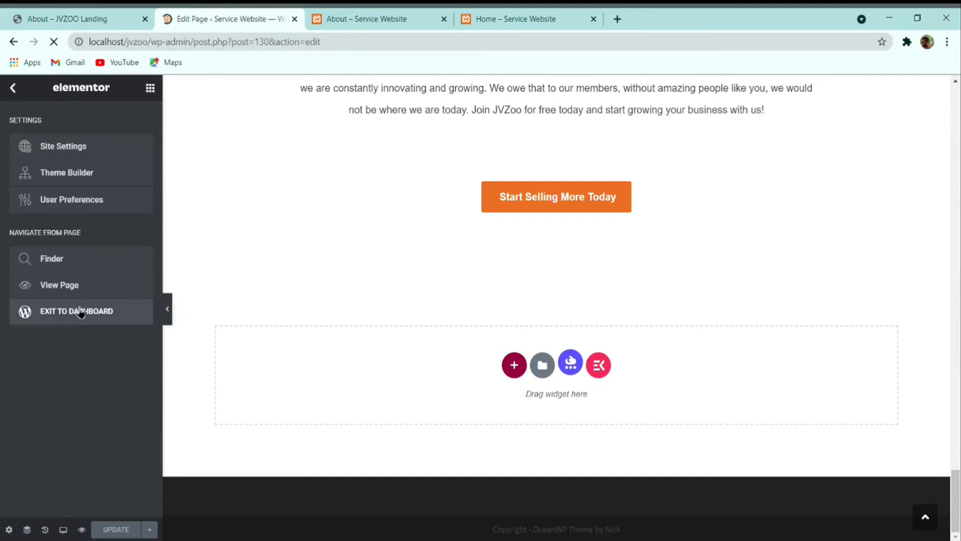
left_click(20, 97)
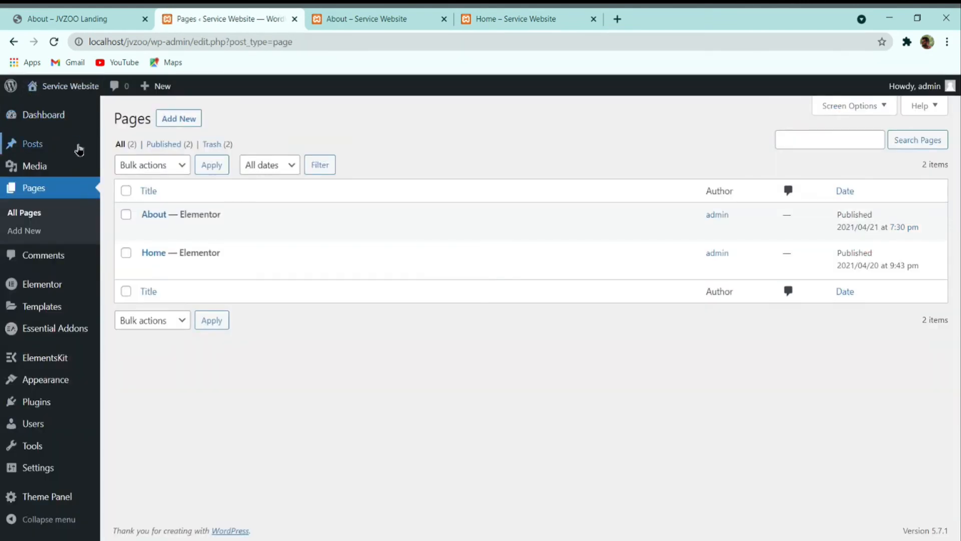
left_click(88, 17)
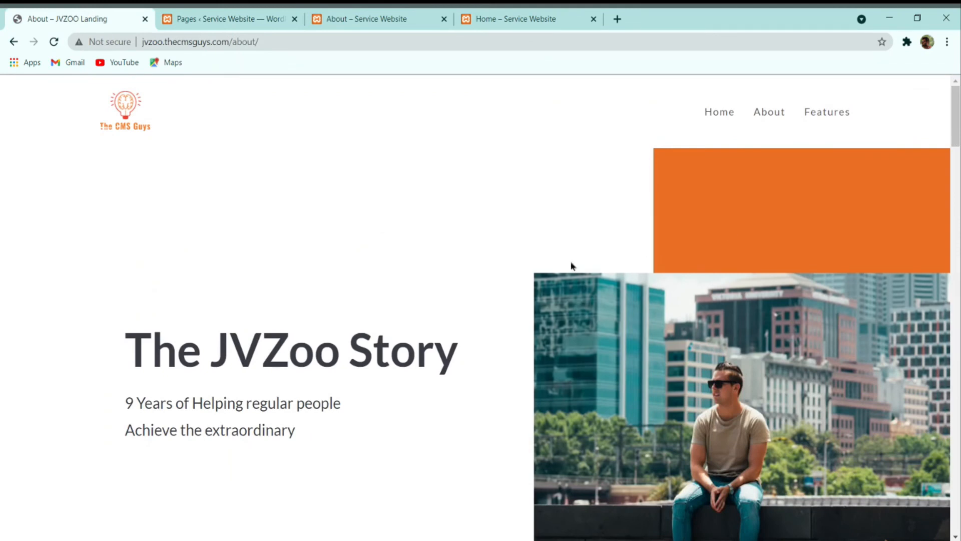
left_click(276, 18)
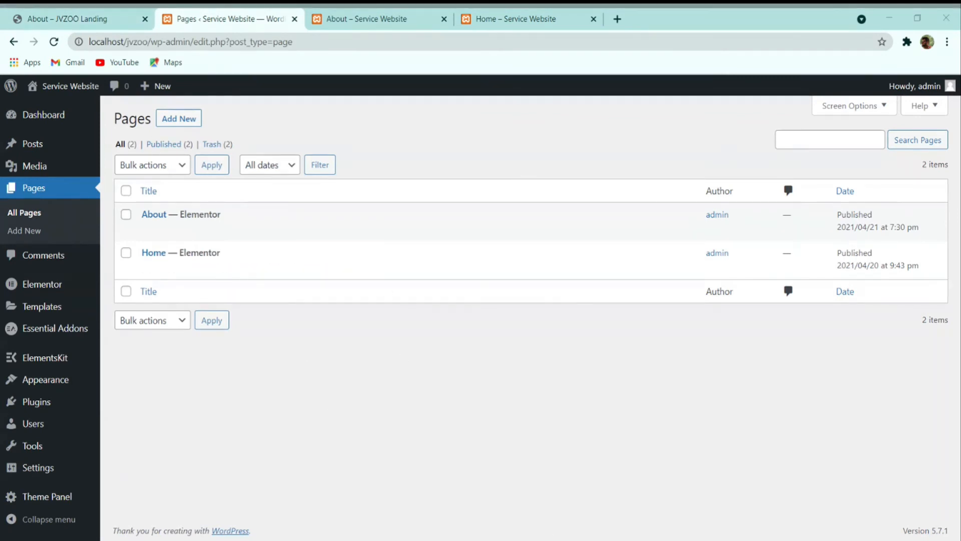
Step: Browse the reference site's Features page, then return to the WordPress pages list
mouse_move(231, 260)
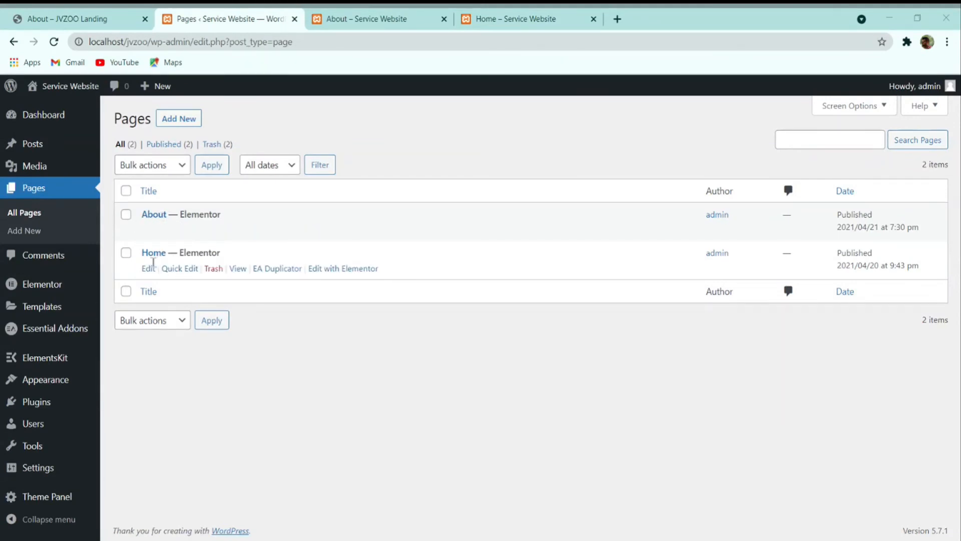
left_click(85, 28)
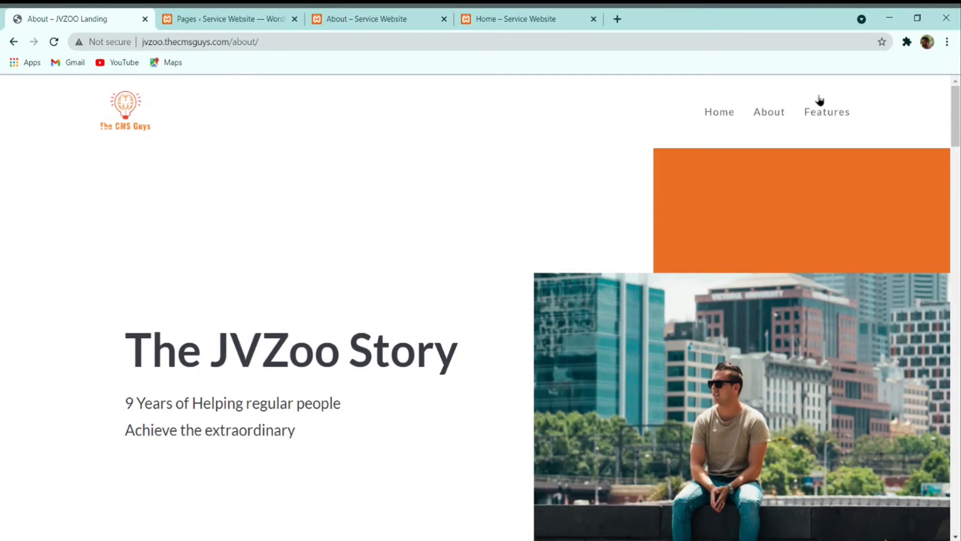
left_click(847, 116)
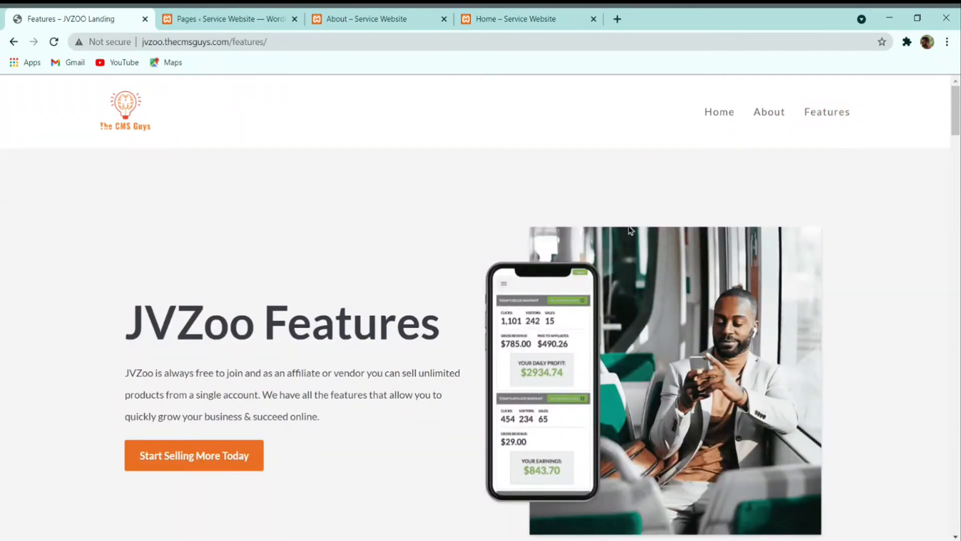
scroll(658, 242, "down", 4)
scroll(659, 239, "down", 2)
scroll(658, 240, "up", 6)
scroll(446, 297, "down", 1)
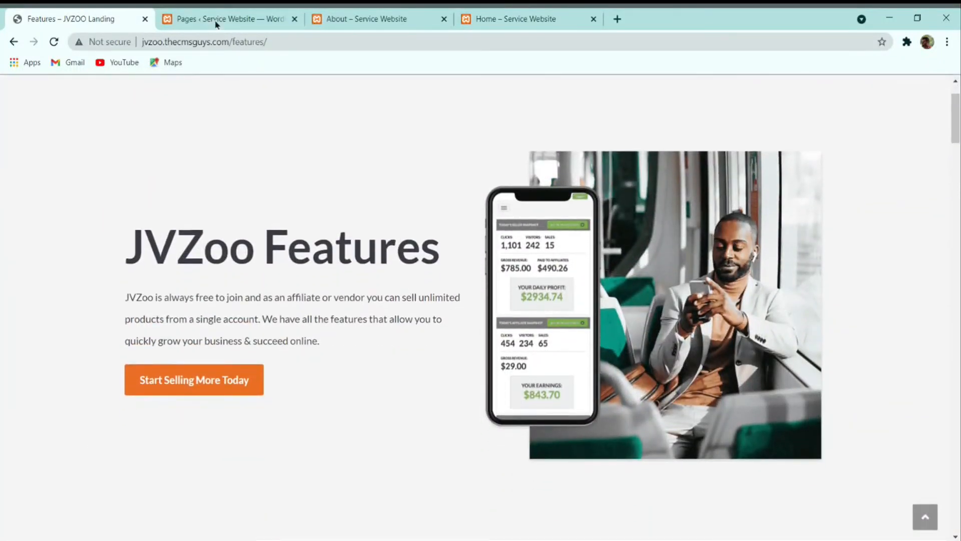
left_click(351, 13)
left_click(274, 14)
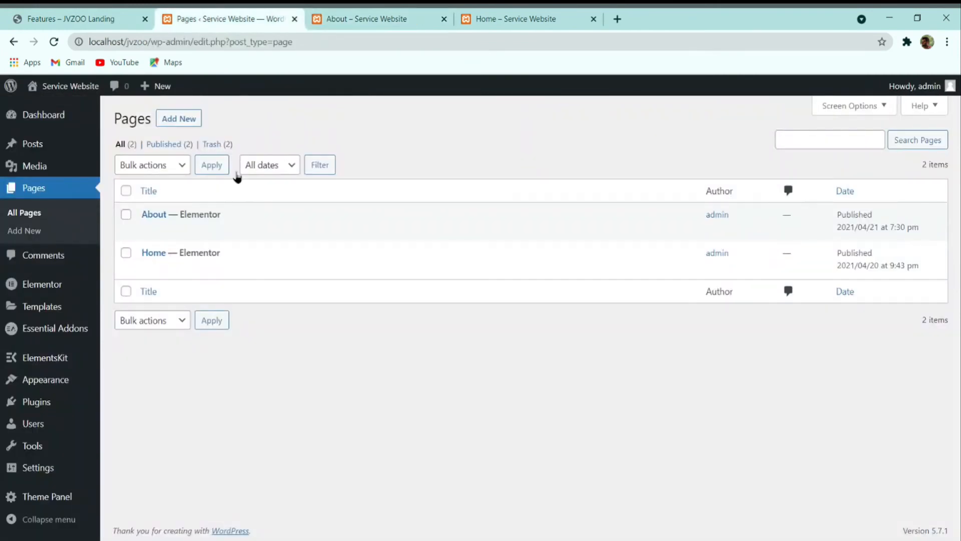
Step: Create a new 'Features' page with Full Width layout, paddings off and page title hidden
left_click(190, 121)
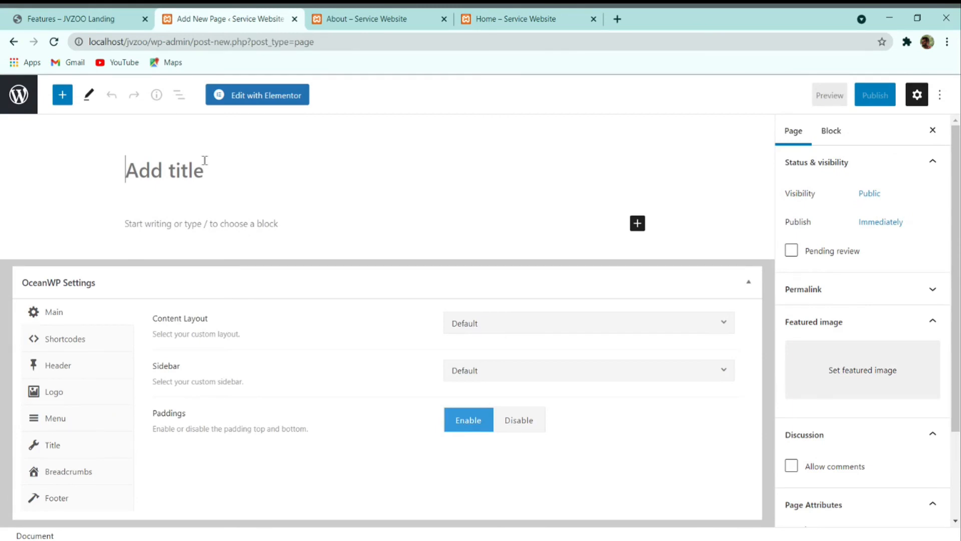
type("Fe")
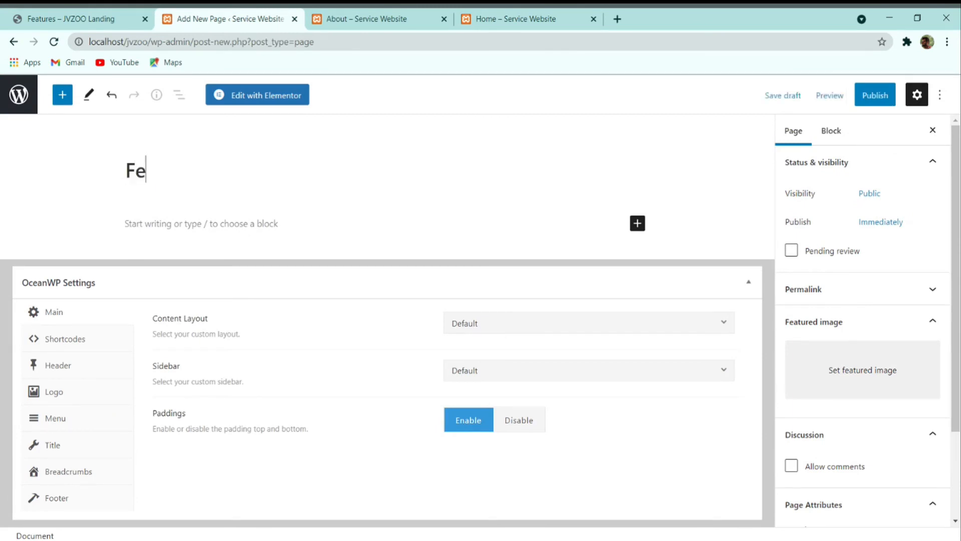
type("atures")
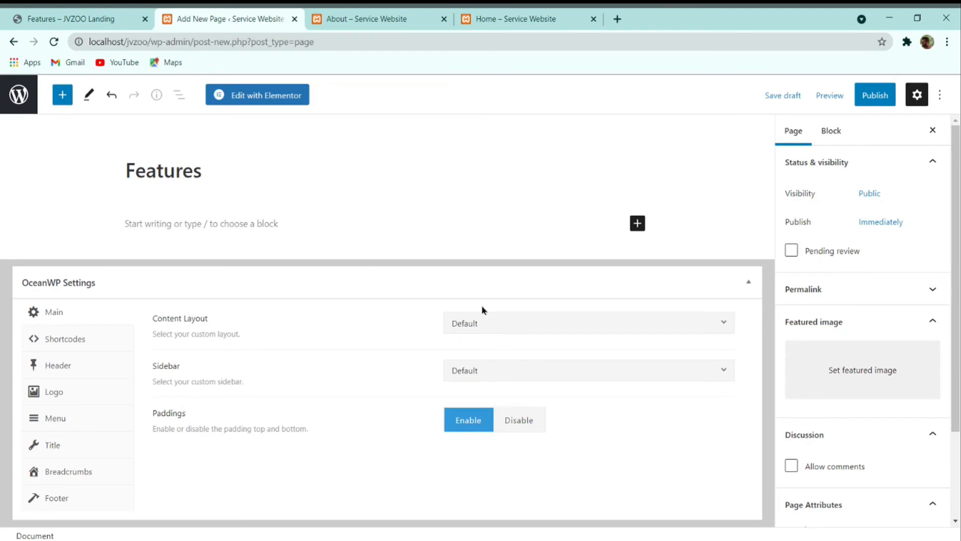
left_click(511, 322)
left_click(513, 418)
left_click(516, 421)
left_click(56, 449)
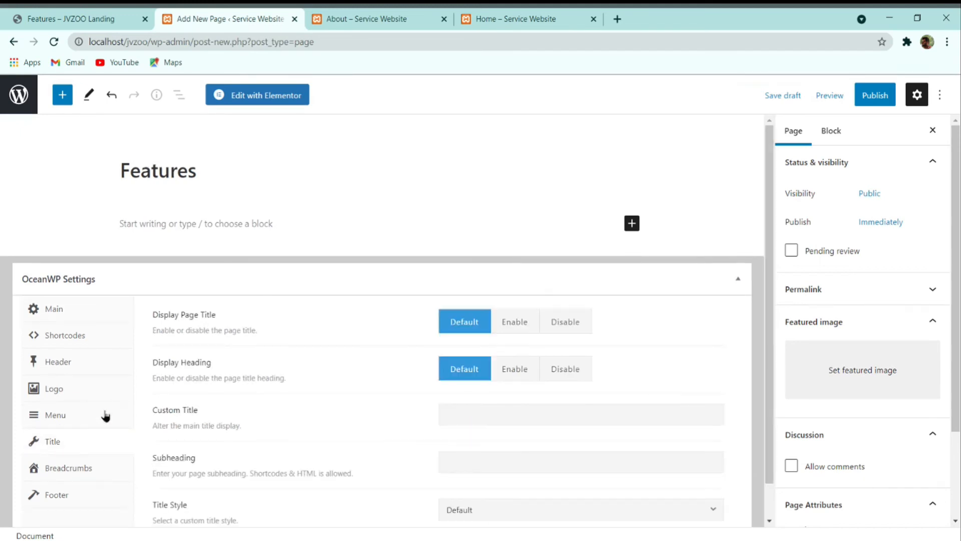
left_click(587, 329)
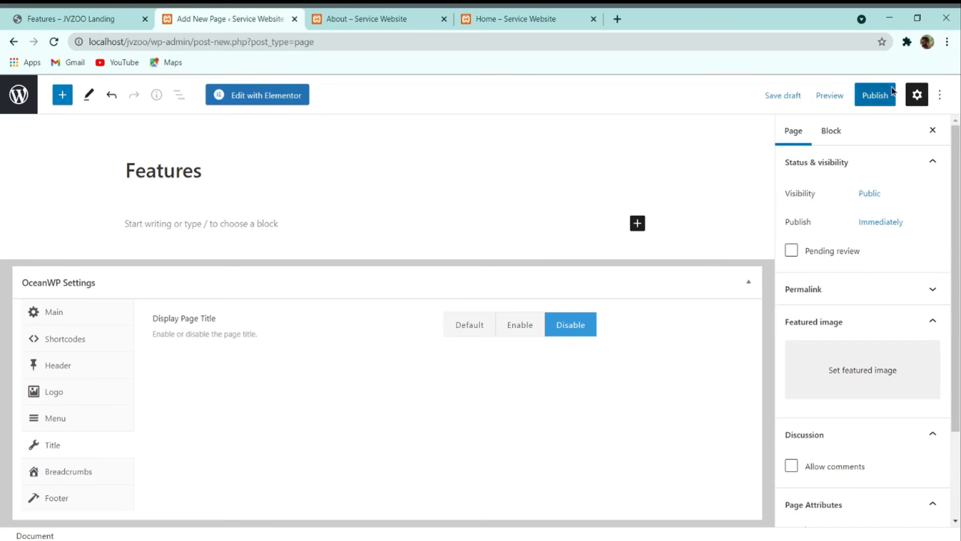
Step: Publish the Features page, view it, and close the leftover About and Home tabs
left_click(877, 96)
left_click(857, 100)
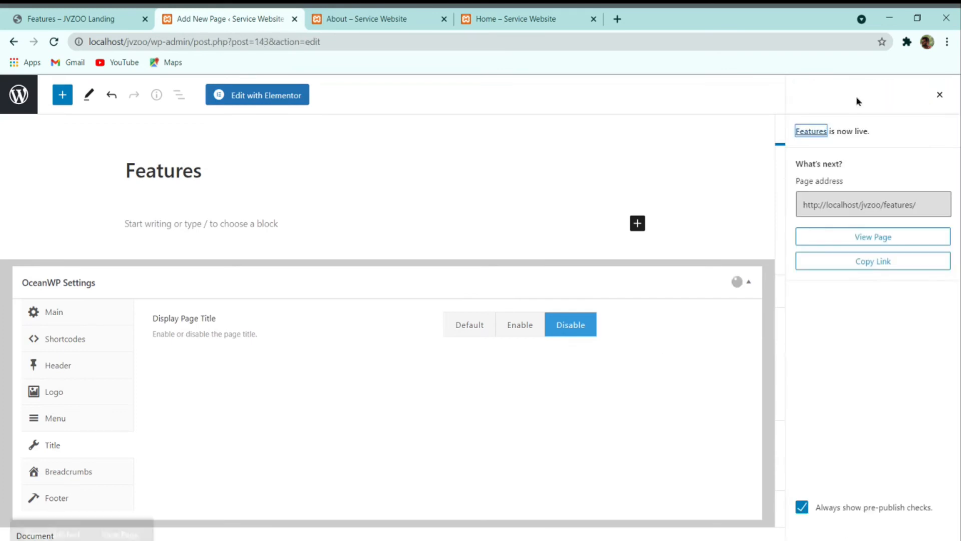
left_click(126, 502)
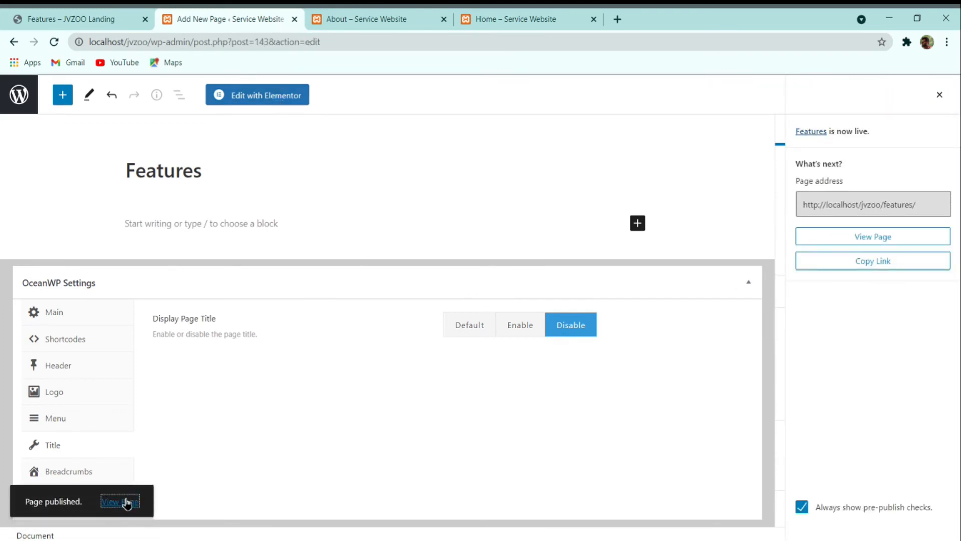
left_click(592, 19)
left_click(392, 16)
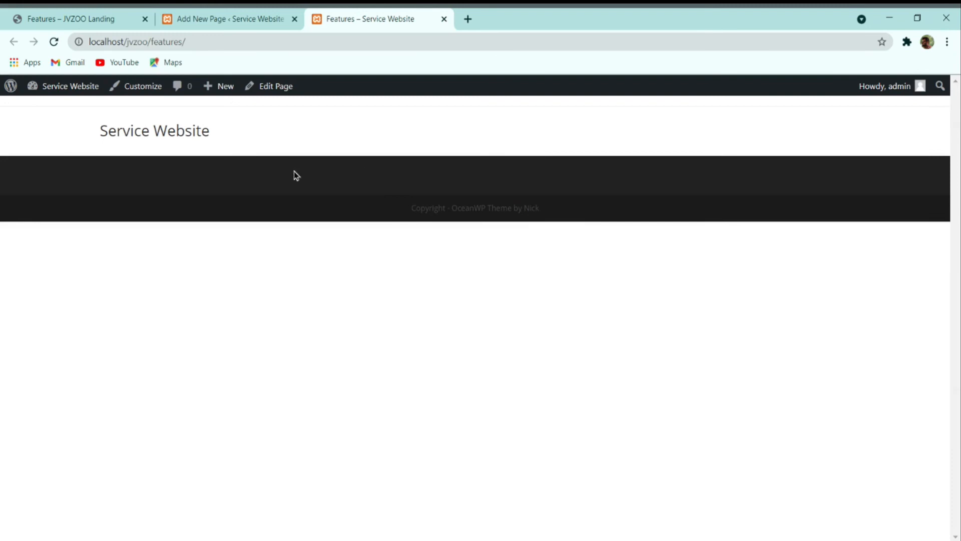
left_click(221, 15)
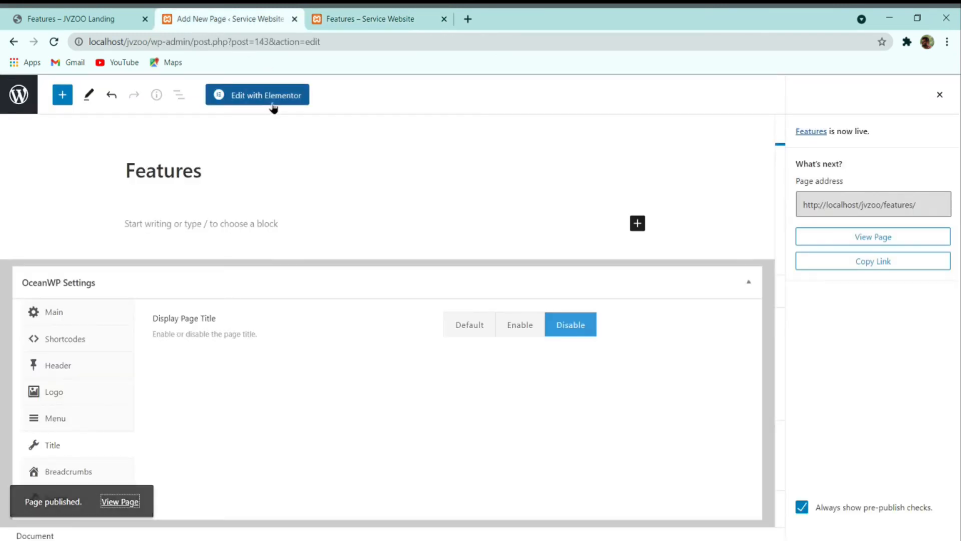
Step: Open the blank Features page with Edit with Elementor
left_click(272, 103)
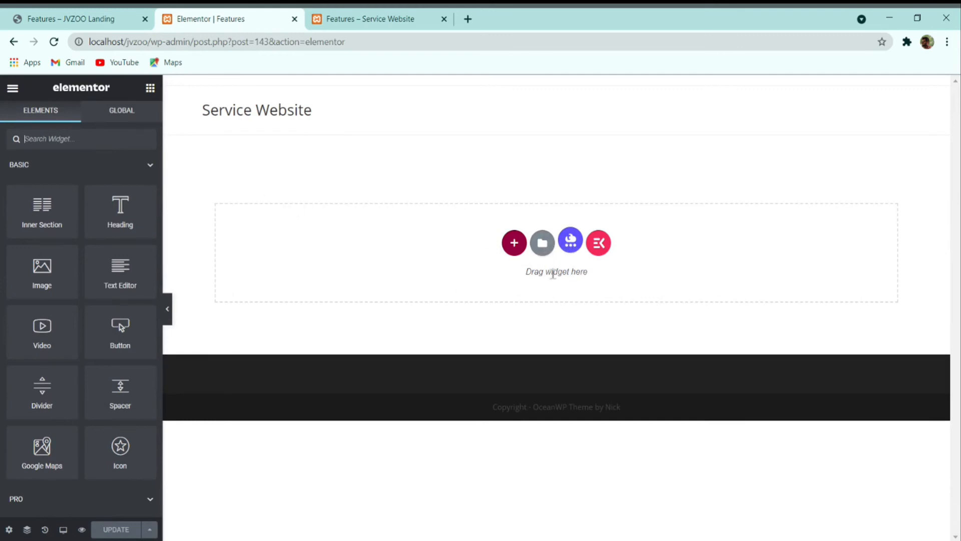
Step: Open the Elementor template library's My Templates and import the Feature template file
left_click(545, 247)
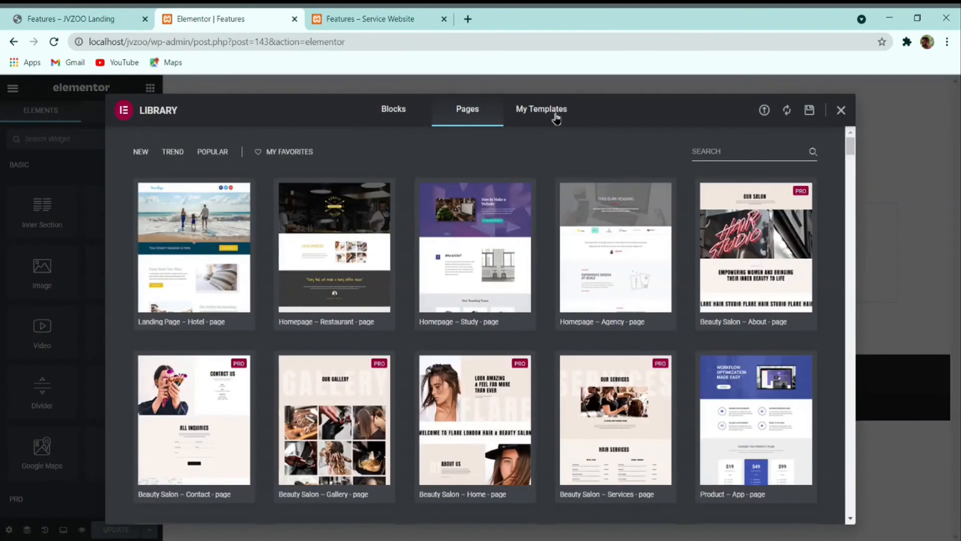
left_click(553, 117)
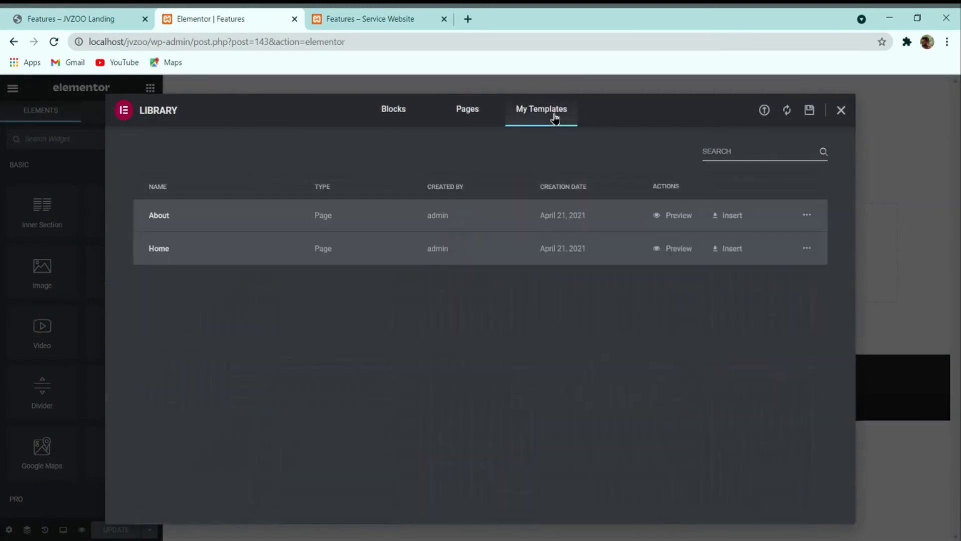
left_click(764, 110)
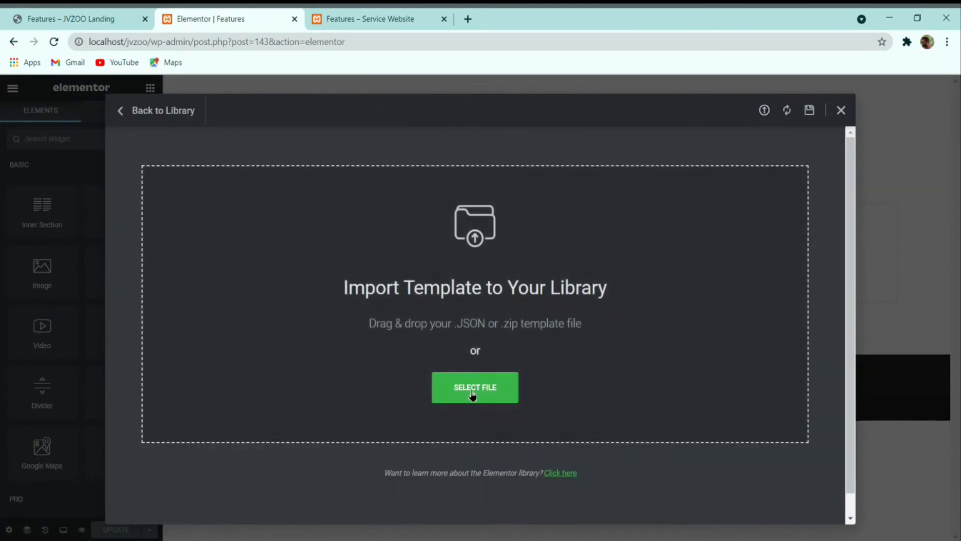
left_click(479, 391)
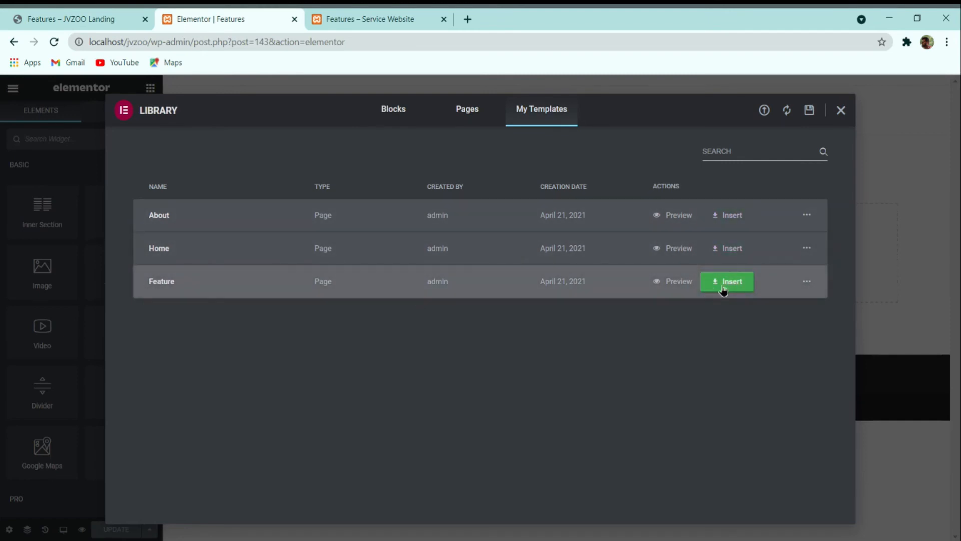
Step: Insert the Feature template with its document settings into the Features page and update it
left_click(725, 289)
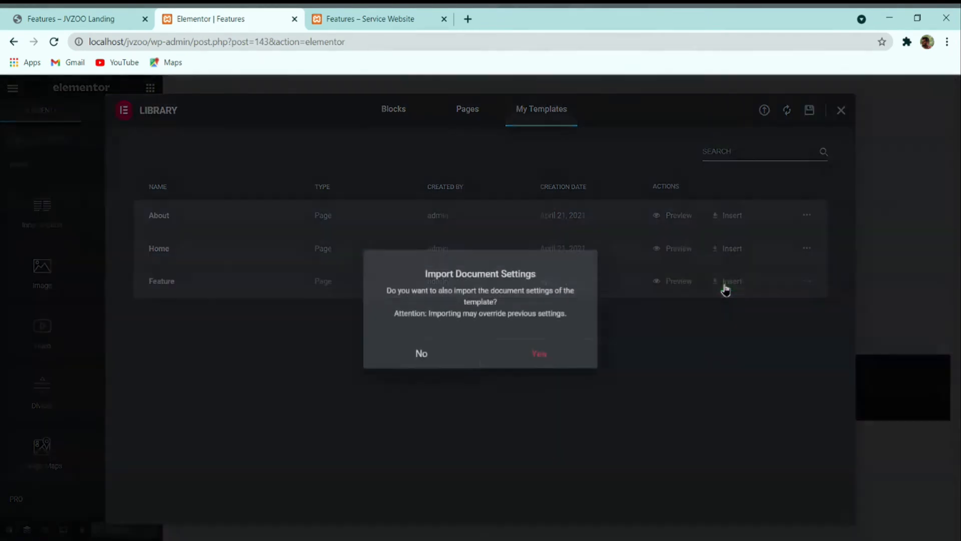
left_click(564, 354)
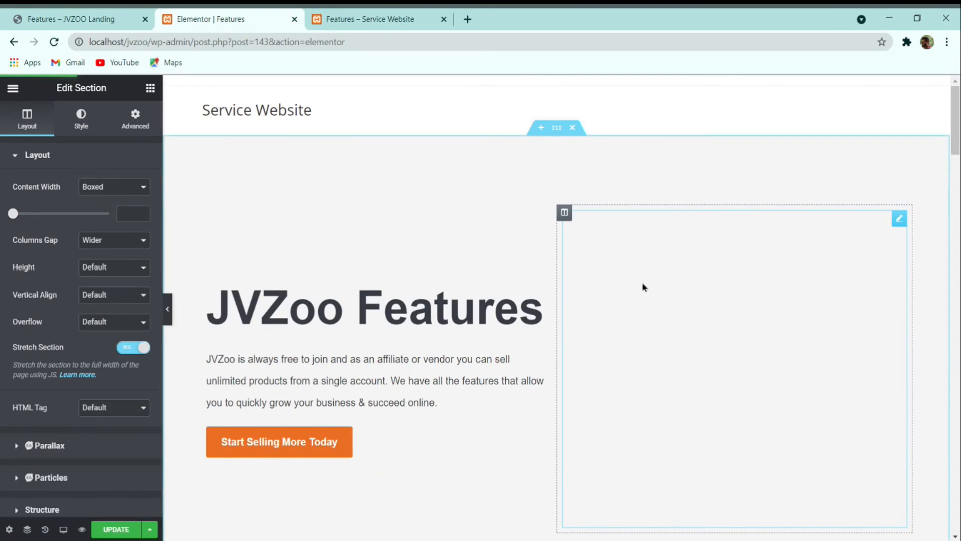
scroll(571, 279, "down", 8)
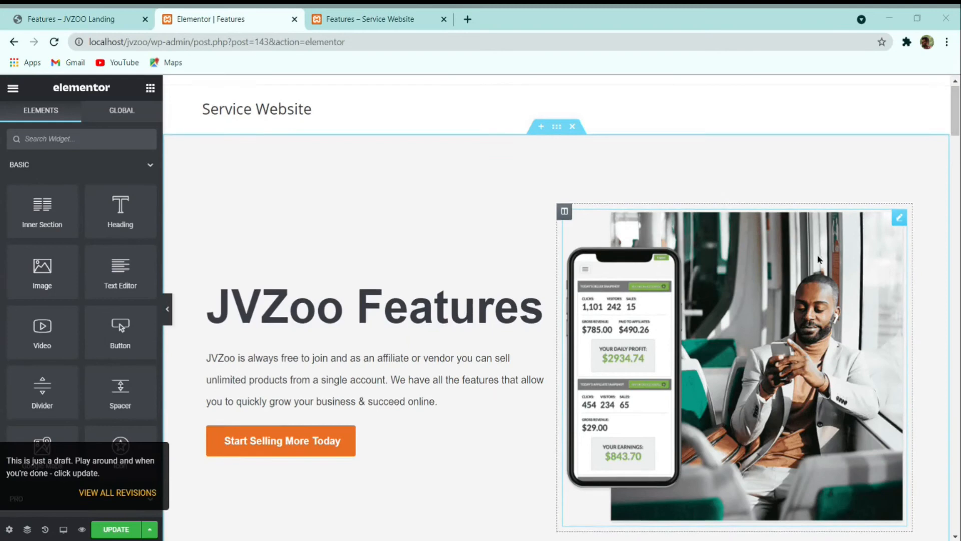
scroll(806, 299, "down", 15)
scroll(808, 299, "down", 15)
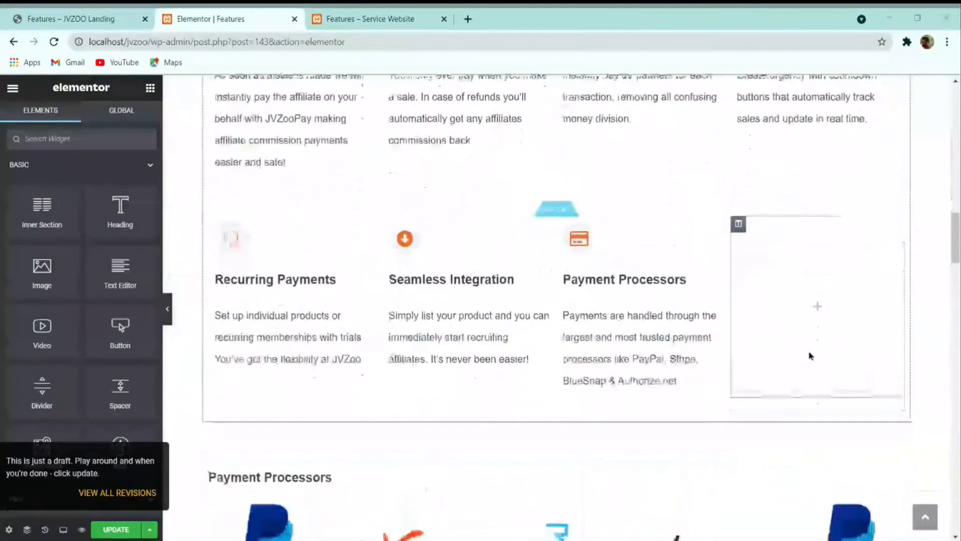
scroll(810, 347, "down", 10)
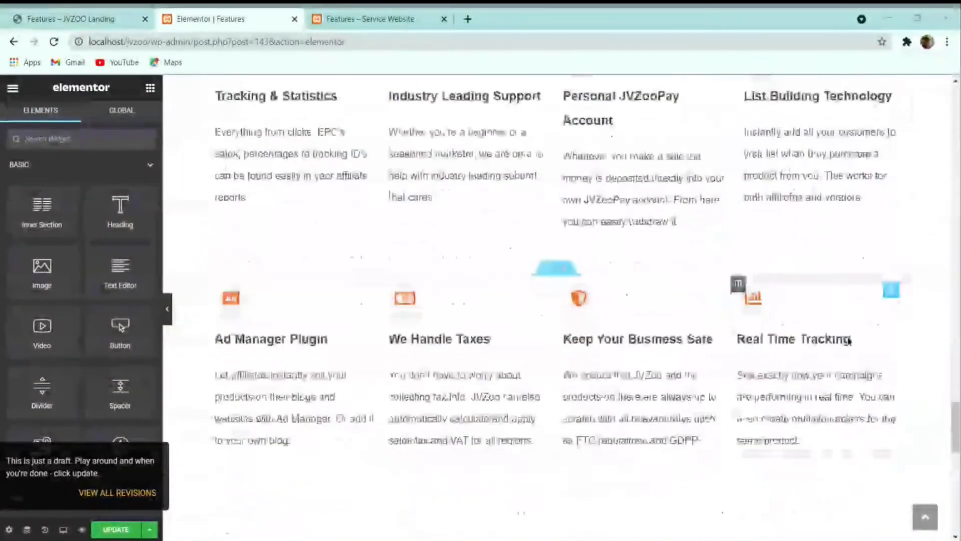
left_click(115, 531)
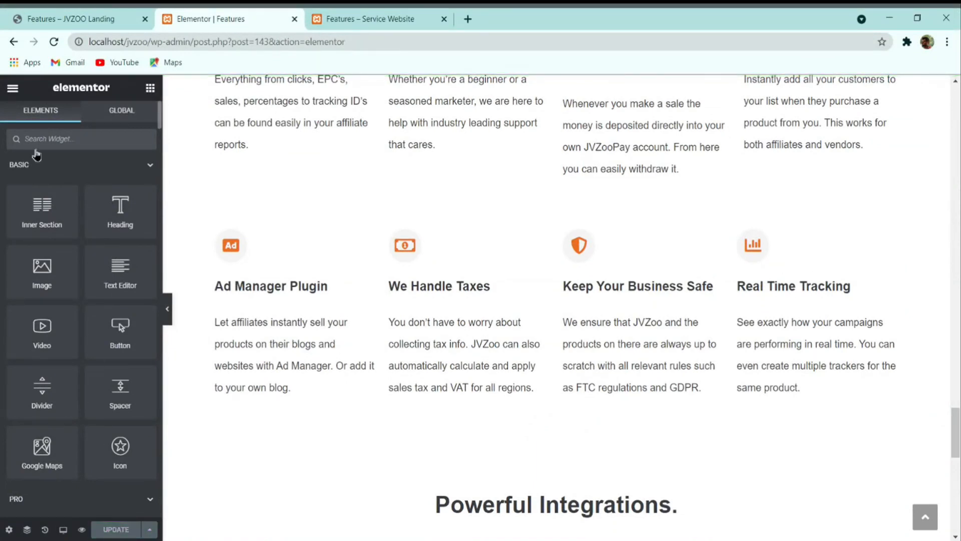
left_click(13, 88)
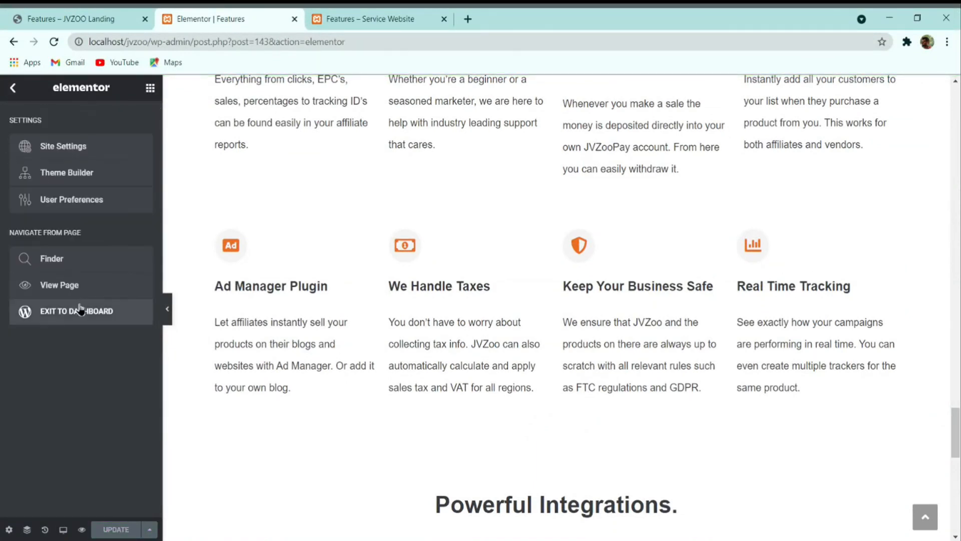
Step: Exit to the dashboard, review the reference JVZoo Features and About pages, then return to the editor
left_click(80, 311)
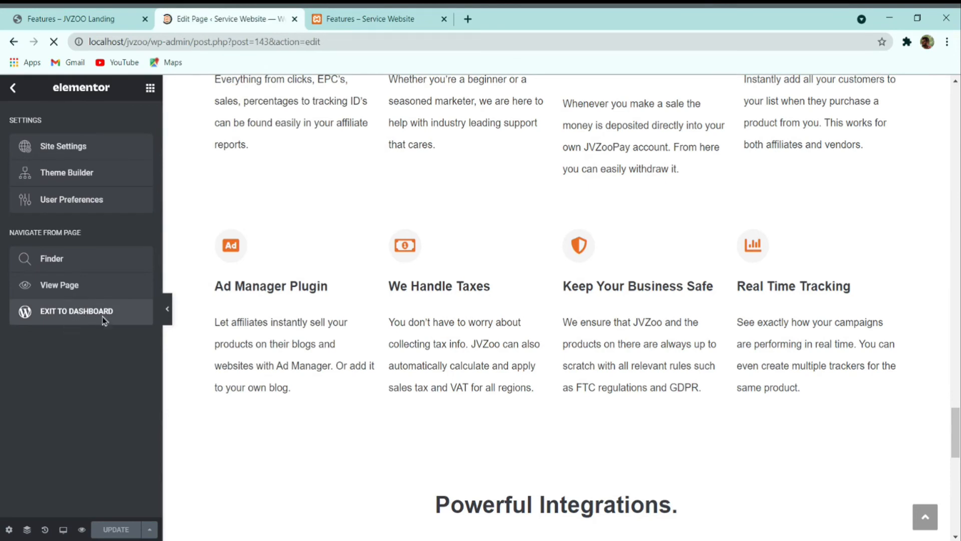
left_click(43, 16)
scroll(344, 296, "up", 2)
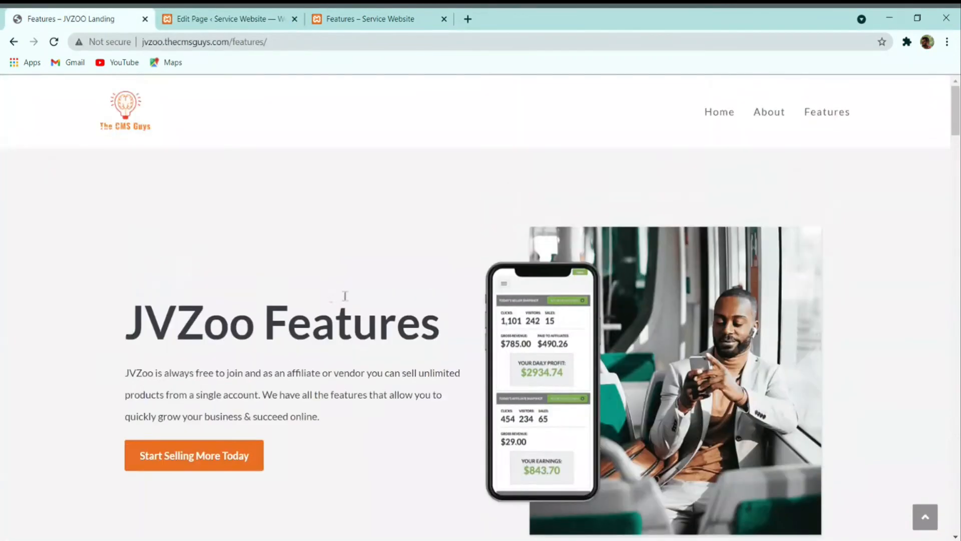
left_click(713, 113)
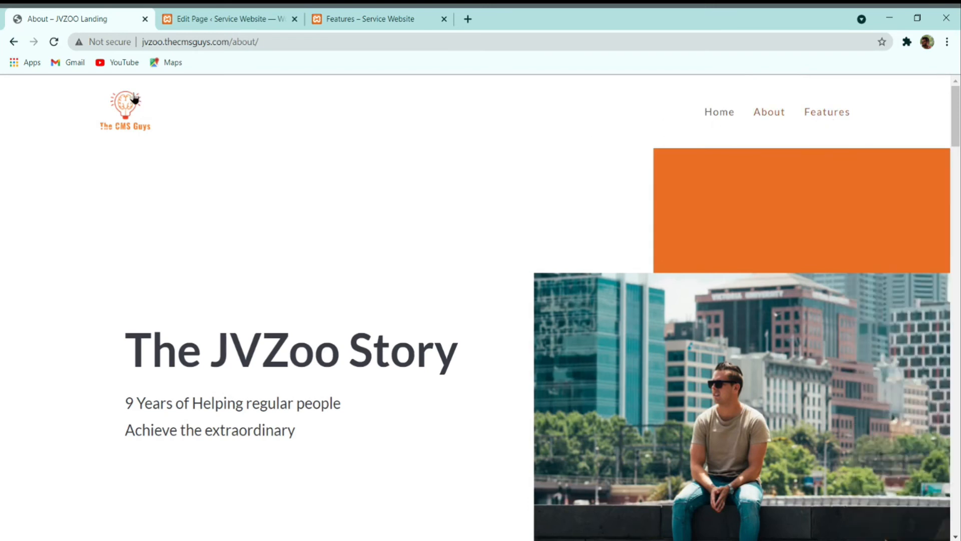
scroll(385, 263, "down", 2)
scroll(383, 261, "up", 2)
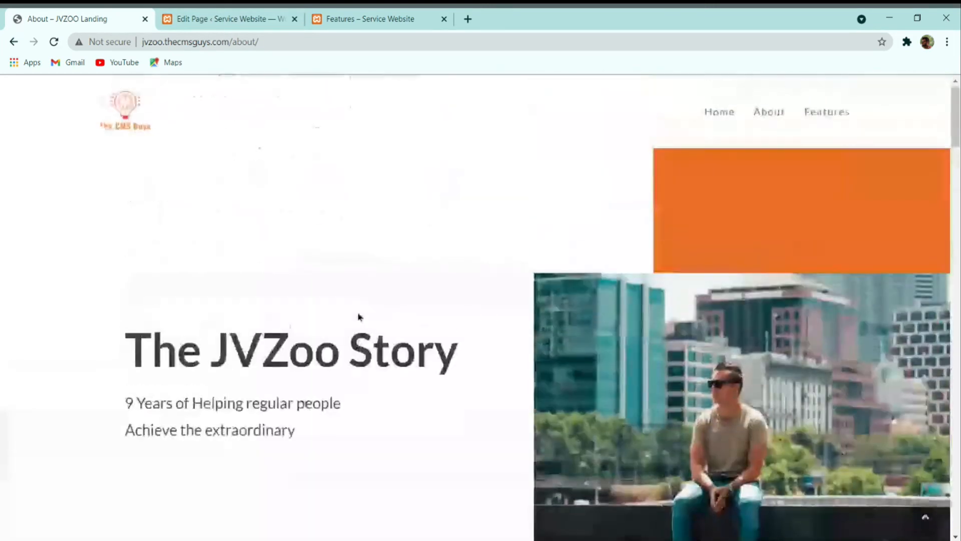
left_click(264, 18)
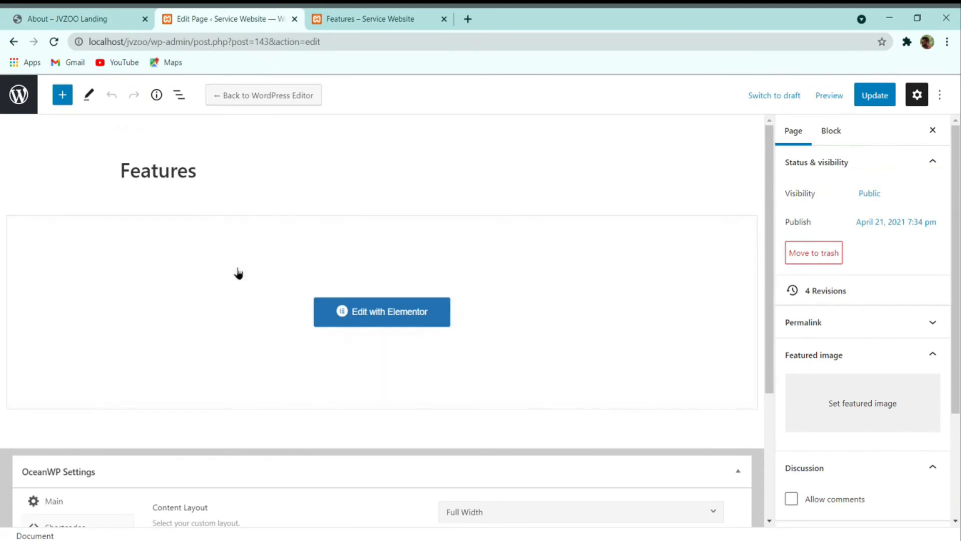
Step: Set the Home page's OceanWP header style to Full Screen
left_click(19, 102)
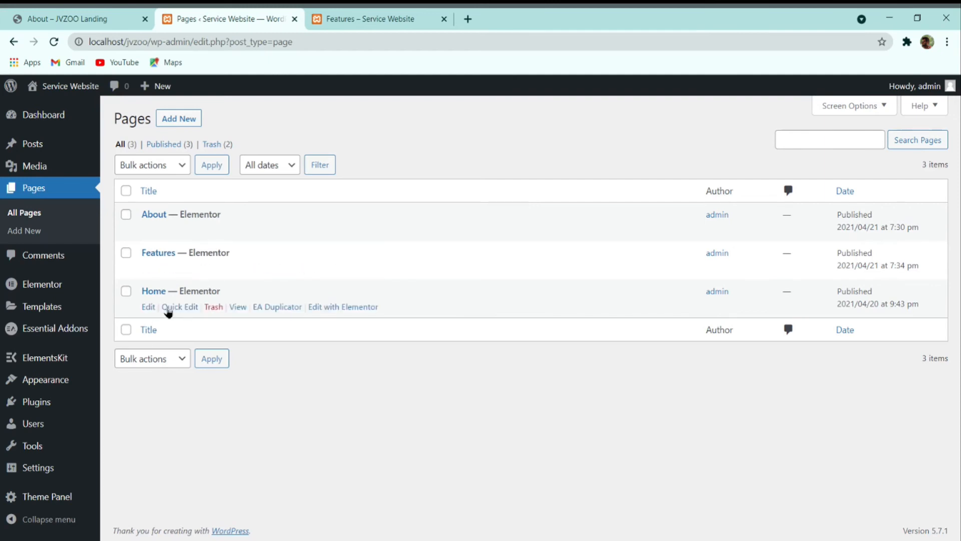
left_click(148, 307)
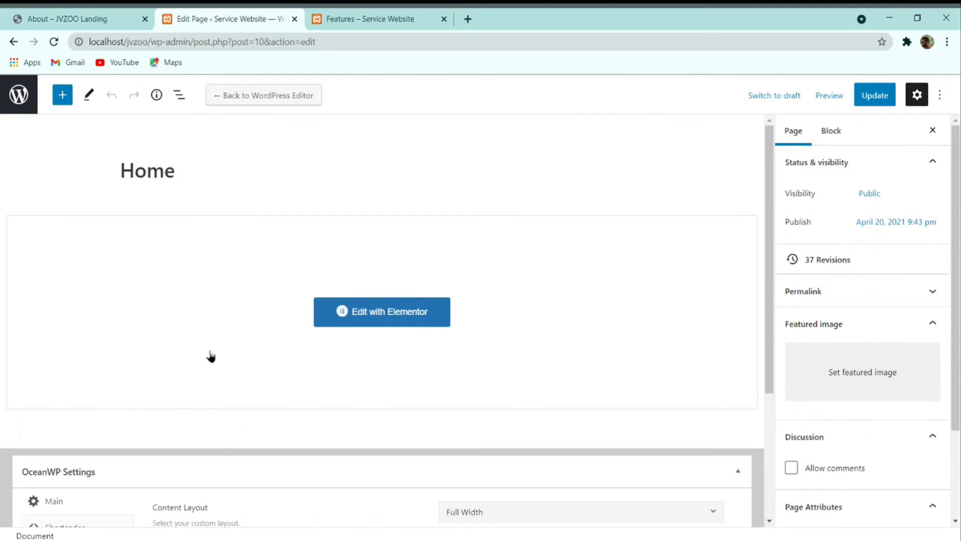
scroll(201, 353, "down", 4)
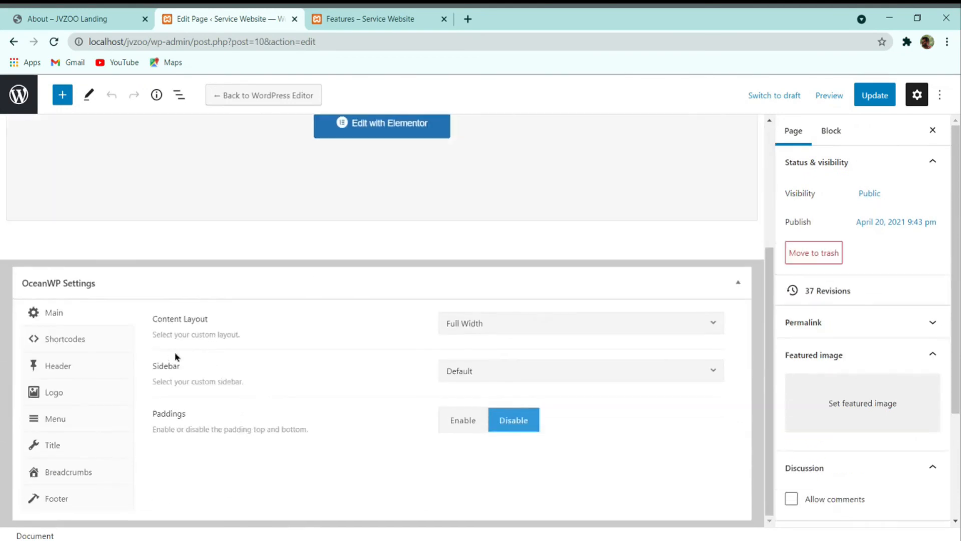
left_click(64, 449)
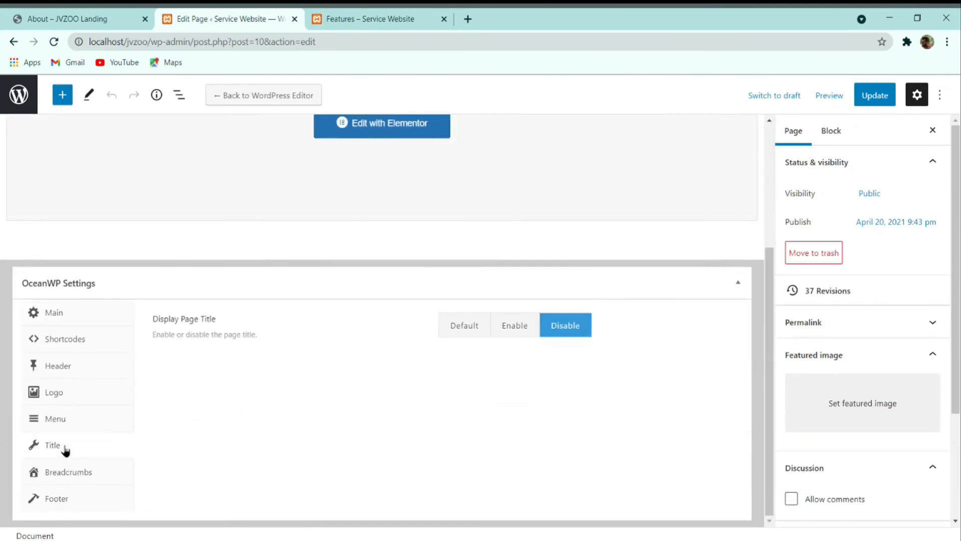
left_click(65, 373)
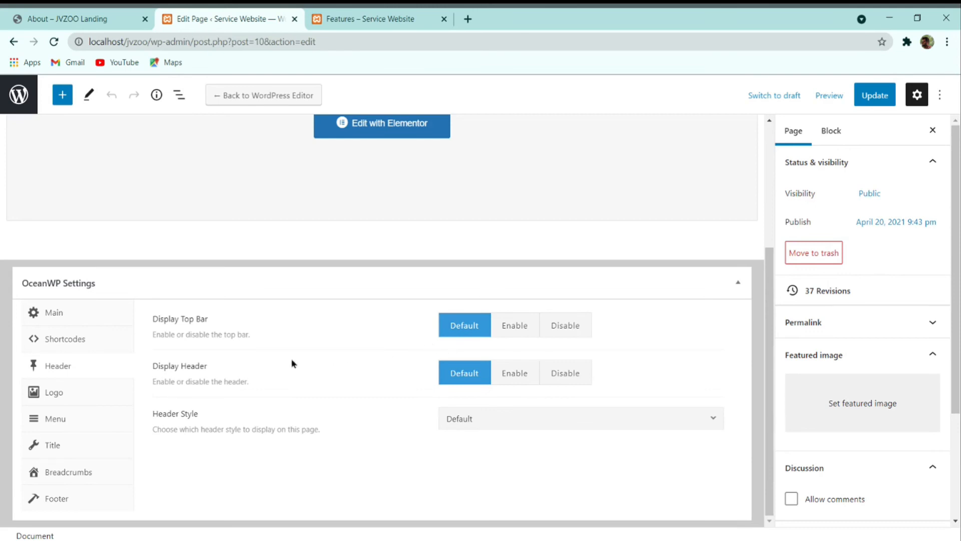
left_click(509, 428)
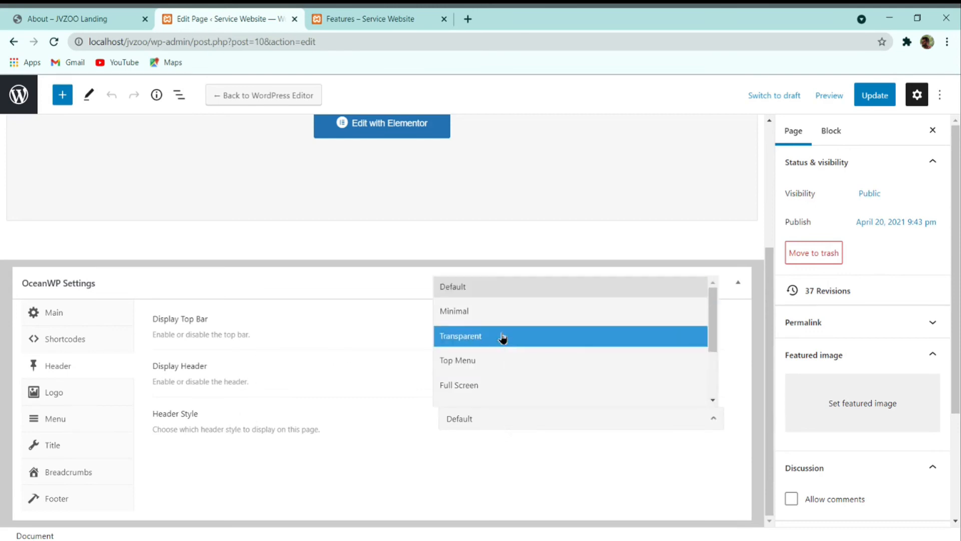
scroll(502, 339, "down", 2)
left_click(495, 300)
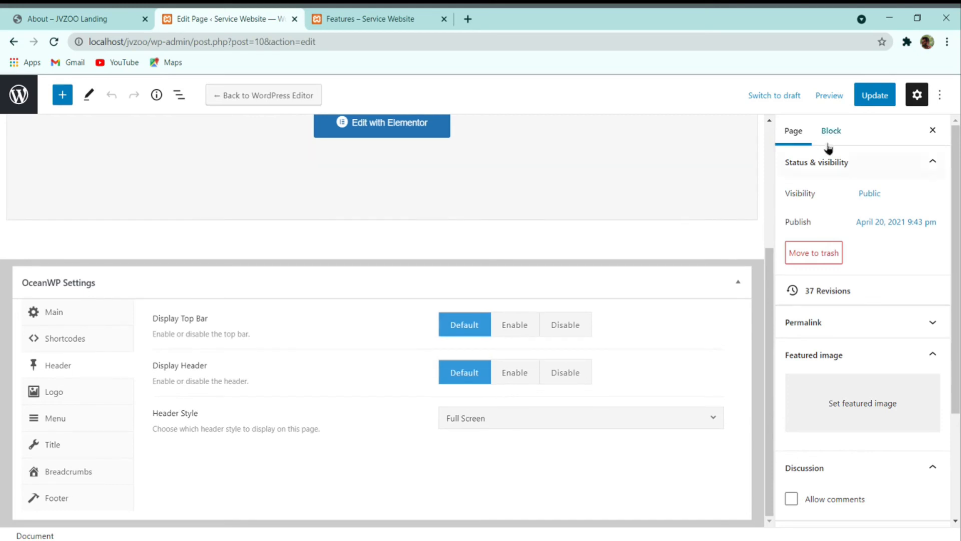
Step: Update the Home page, view it live, and move its tab one place left
left_click(873, 96)
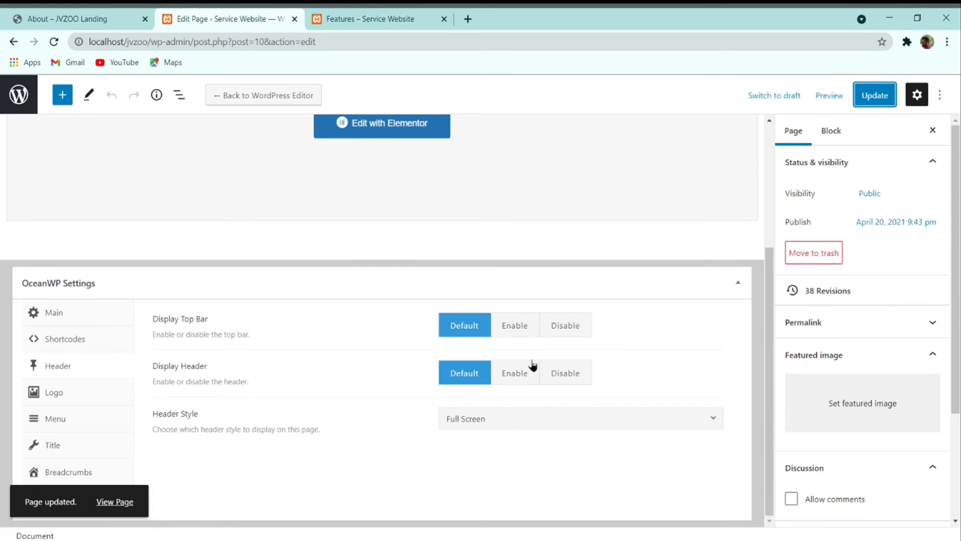
left_click(119, 502)
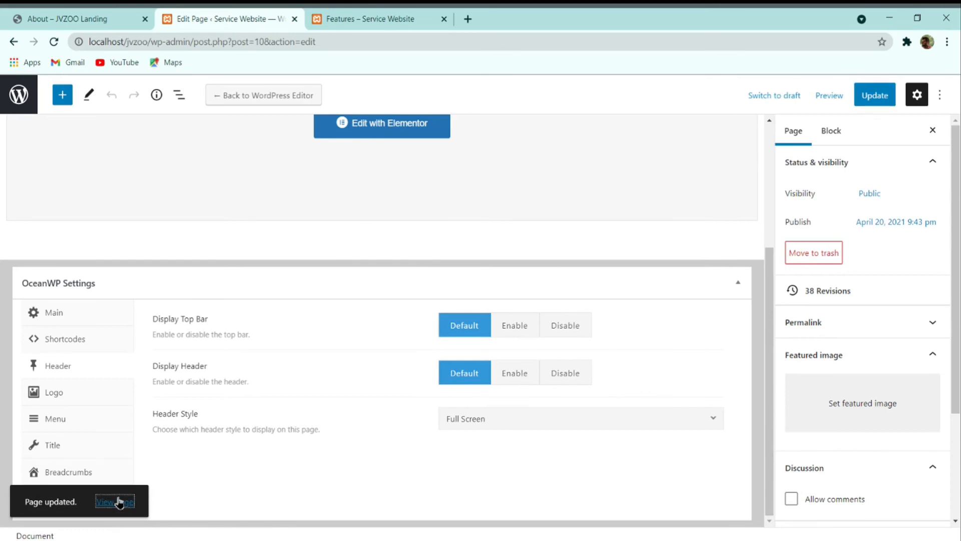
left_click(505, 19)
left_click_drag(506, 18, 380, 18)
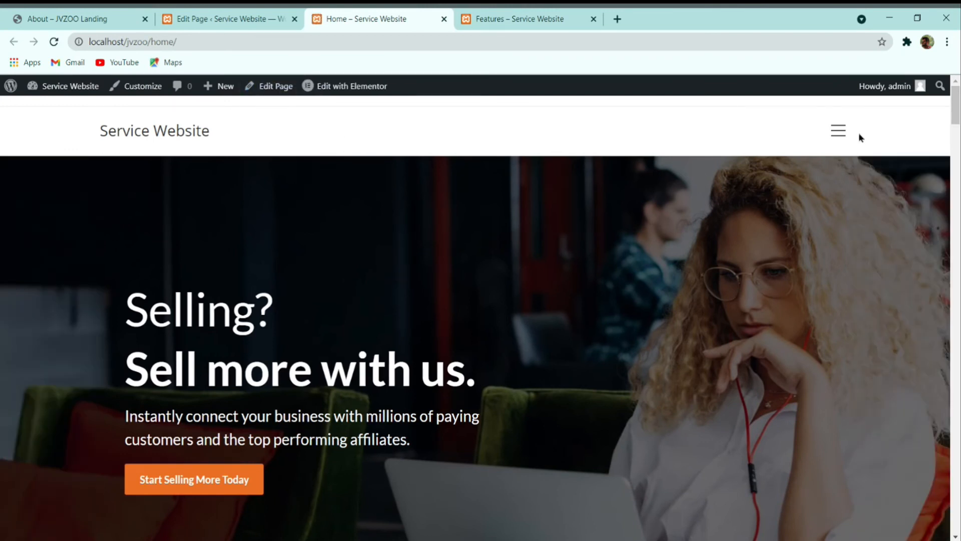
Step: Change the Home page header style to Transparent and update the page
left_click(839, 130)
left_click(841, 132)
left_click(200, 19)
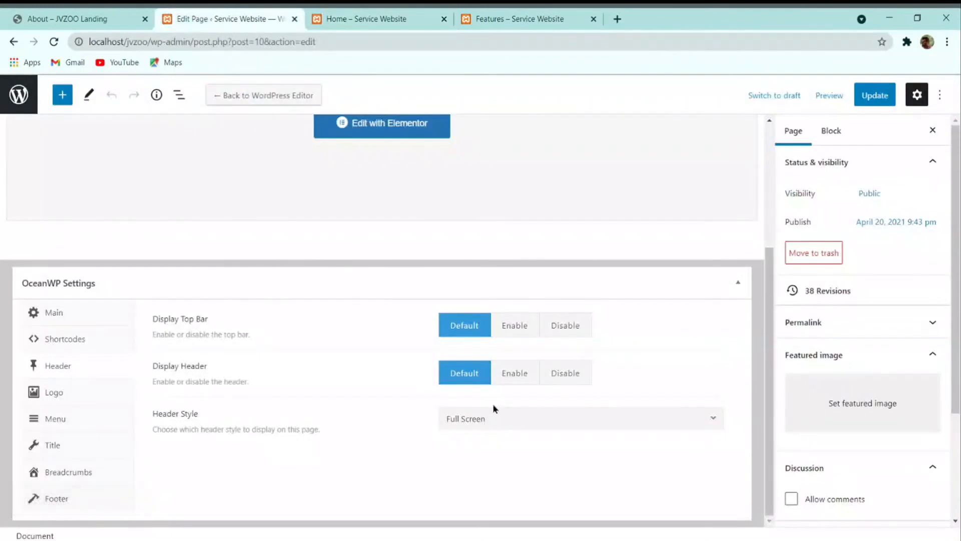
left_click(493, 419)
scroll(493, 373, "down", 2)
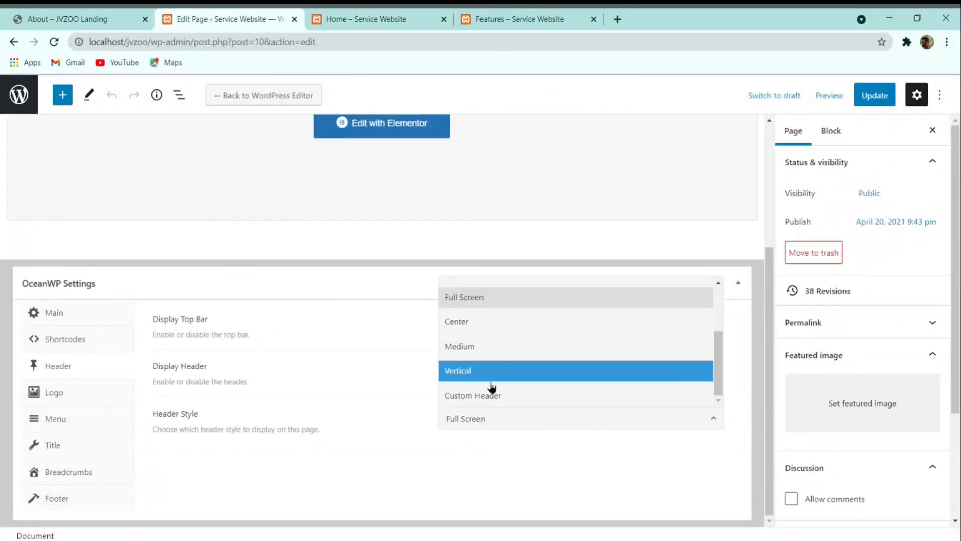
scroll(491, 381, "up", 2)
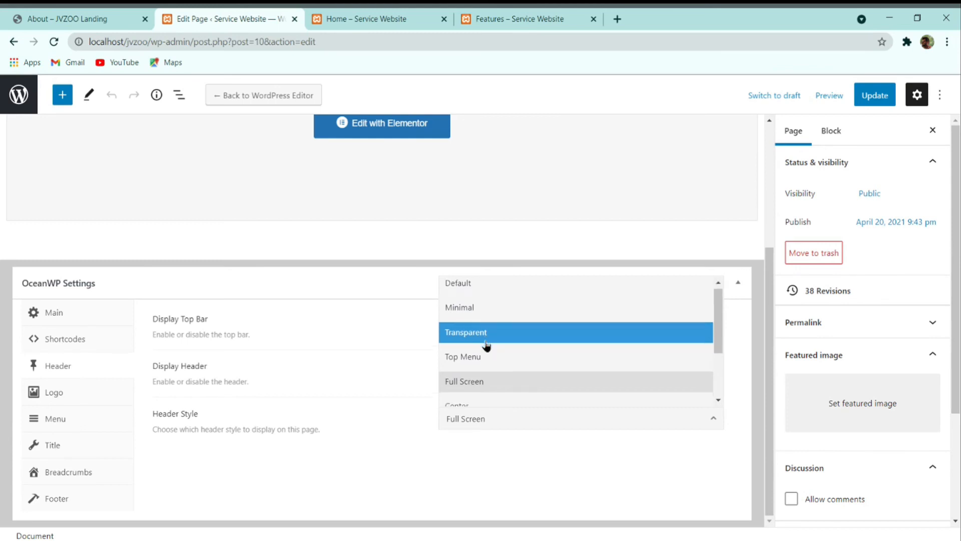
scroll(489, 385, "down", 3)
scroll(491, 395, "up", 3)
left_click(490, 340)
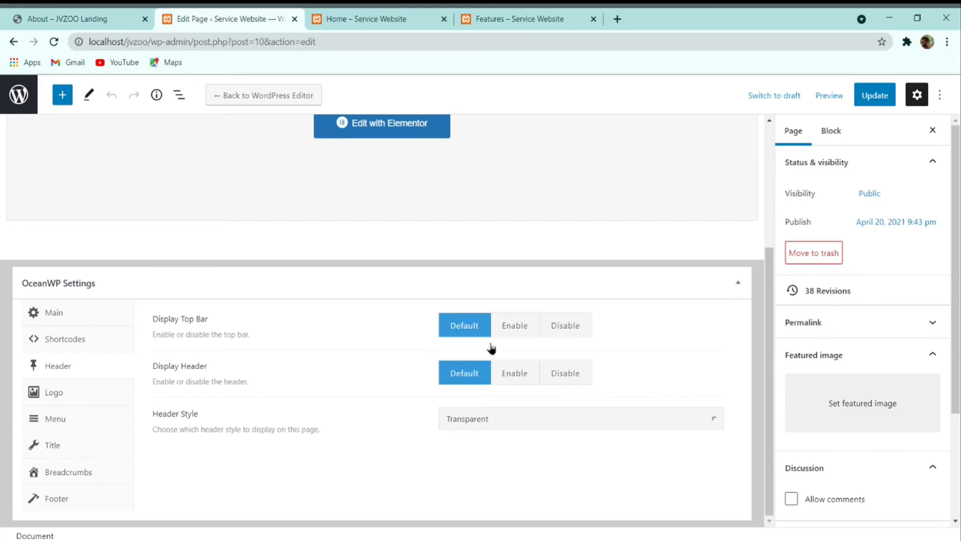
left_click(876, 96)
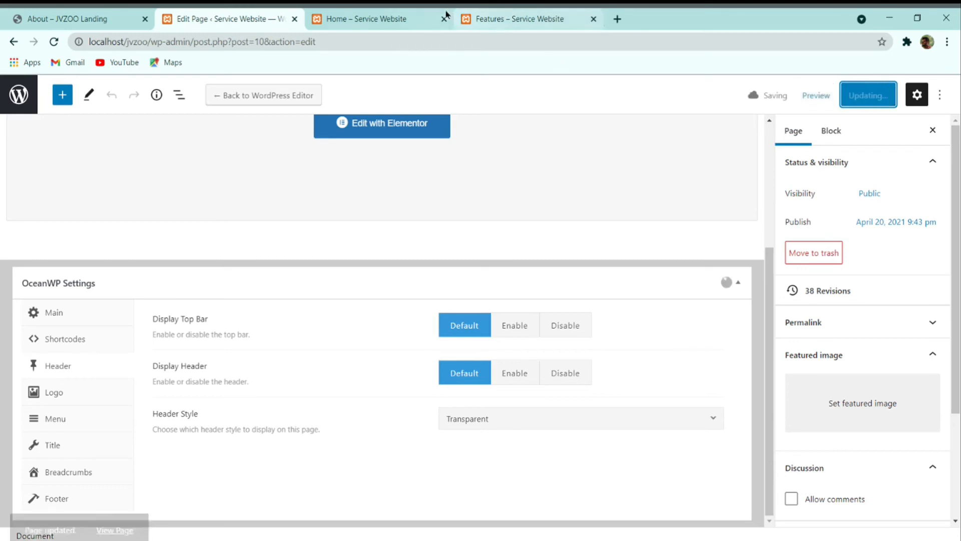
Step: Reload the live Home page to check the Transparent header
left_click(366, 19)
left_click(54, 41)
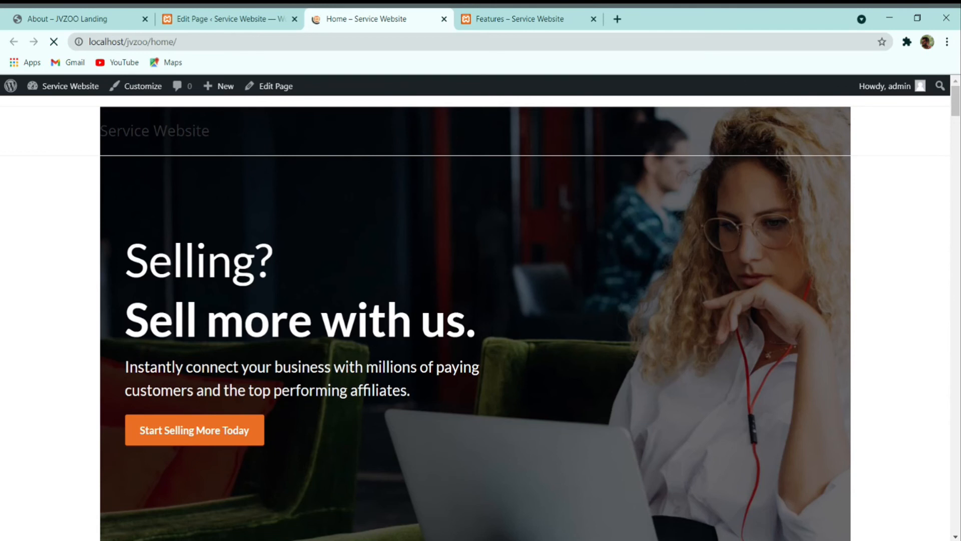
scroll(375, 178, "down", 4)
scroll(360, 172, "up", 4)
left_click(265, 16)
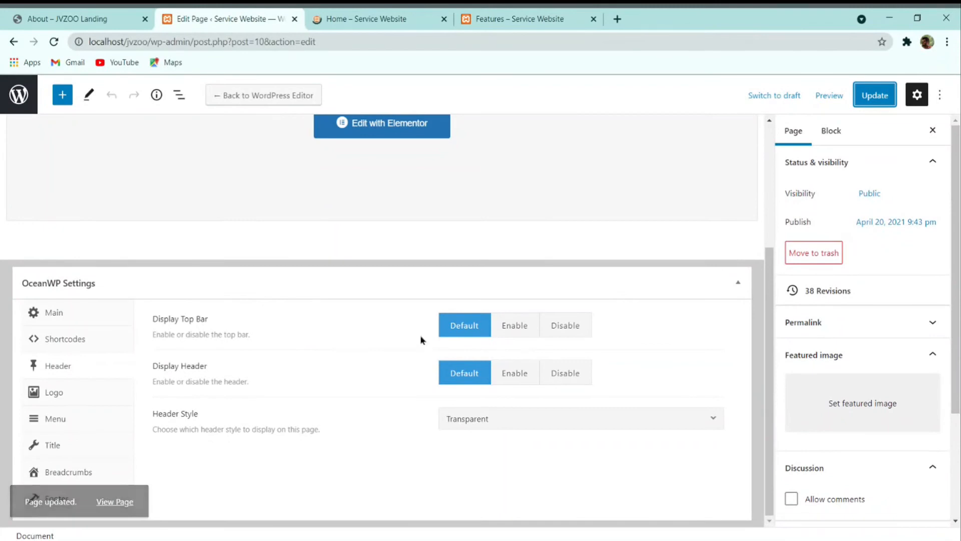
Step: Disable the top bar on the Home page, update it, and select the live page's address
left_click(563, 332)
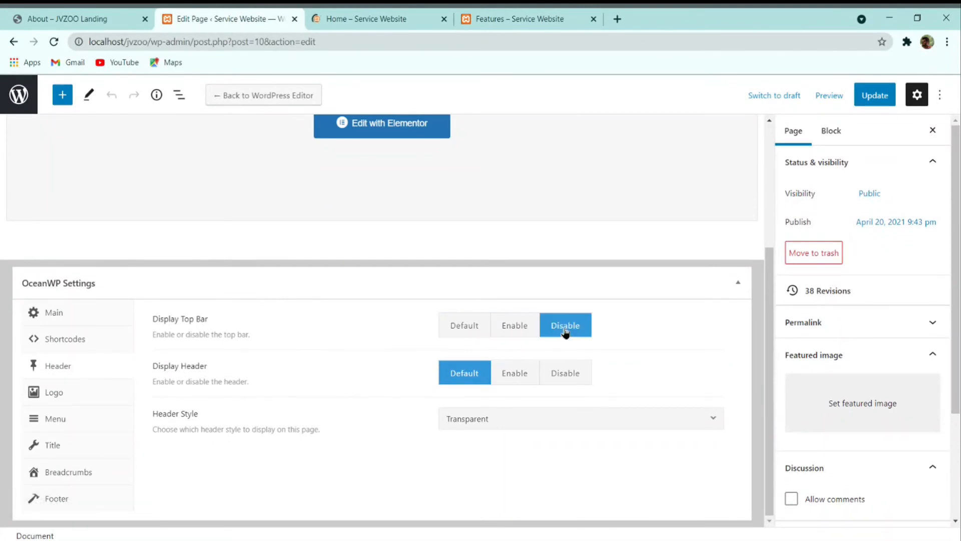
left_click(336, 15)
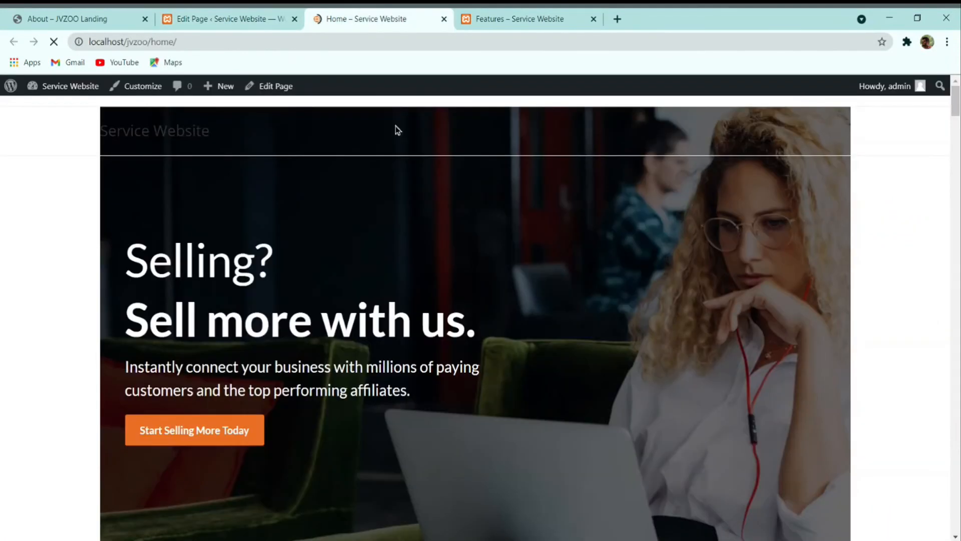
left_click(268, 17)
left_click(875, 95)
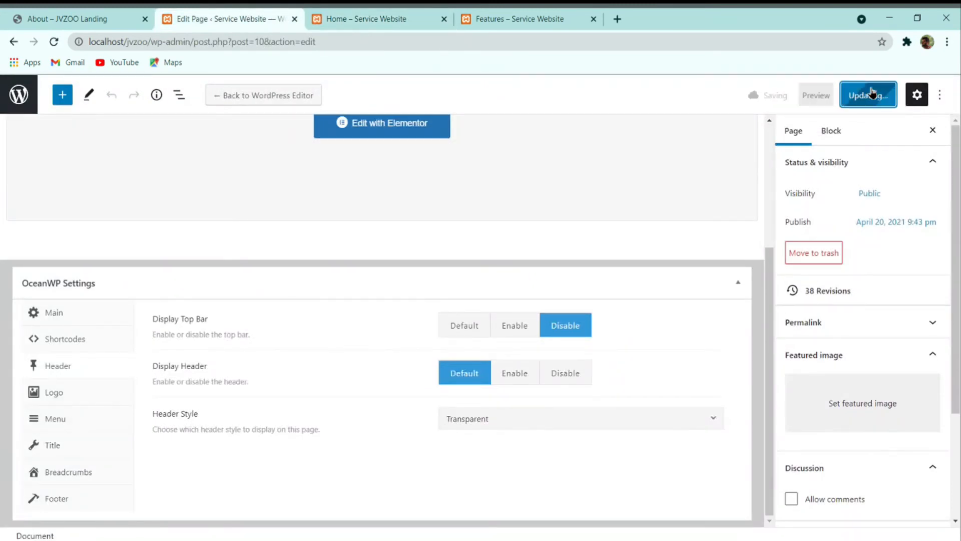
left_click(396, 16)
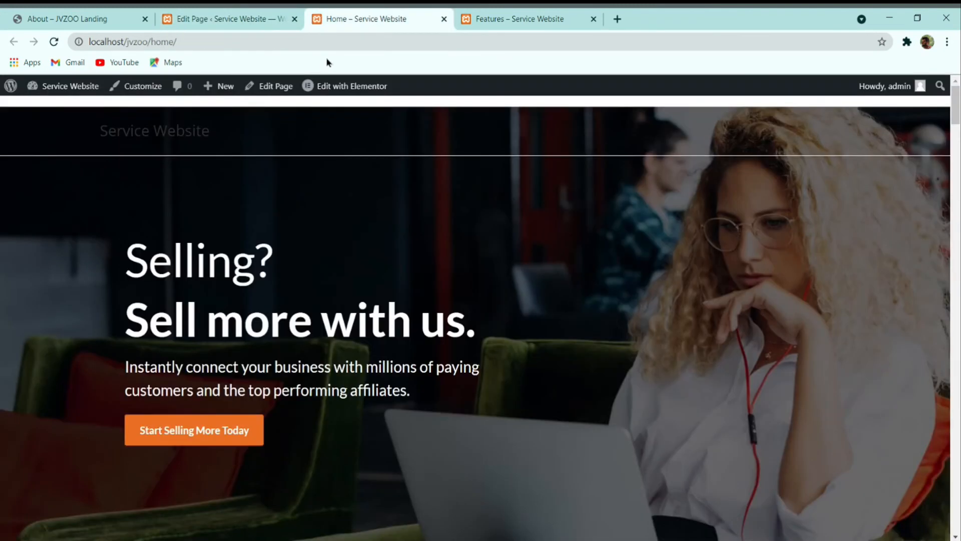
left_click(346, 47)
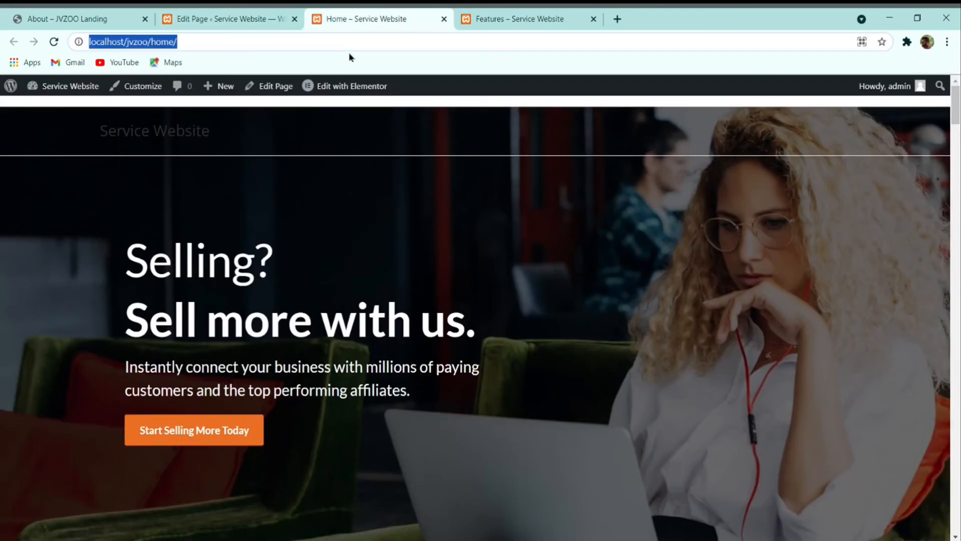
Step: Reload the live page, go to the Pages list, and find the site root still showing the blog index
left_click(54, 42)
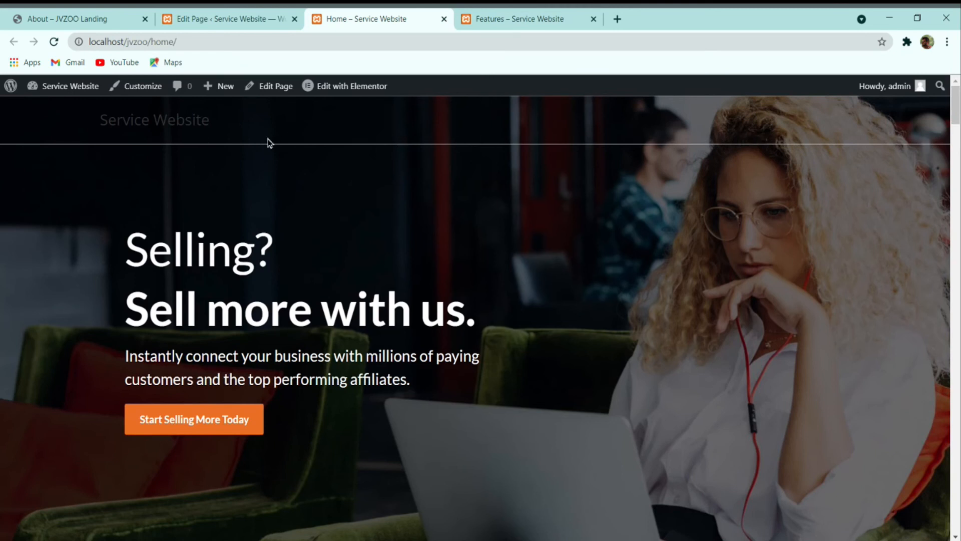
left_click(243, 18)
left_click(27, 102)
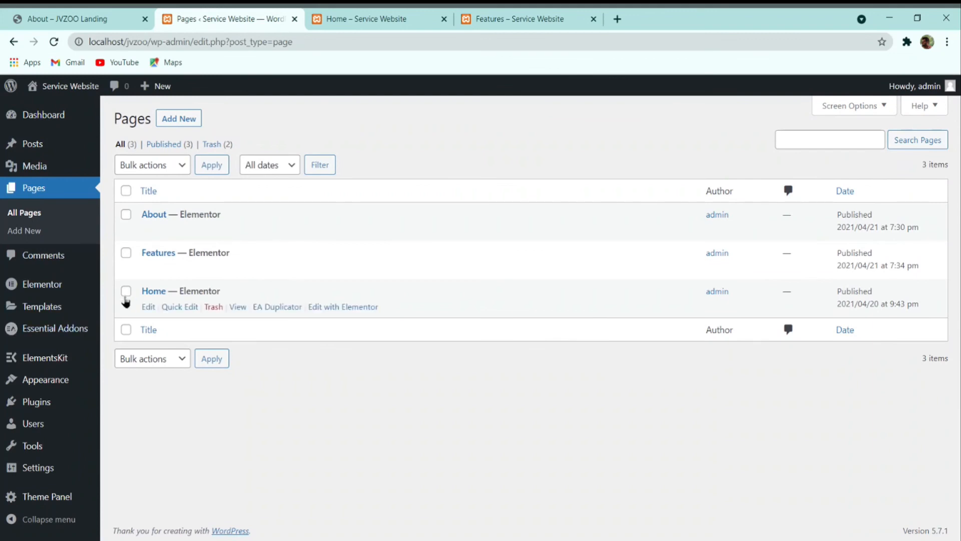
left_click(379, 19)
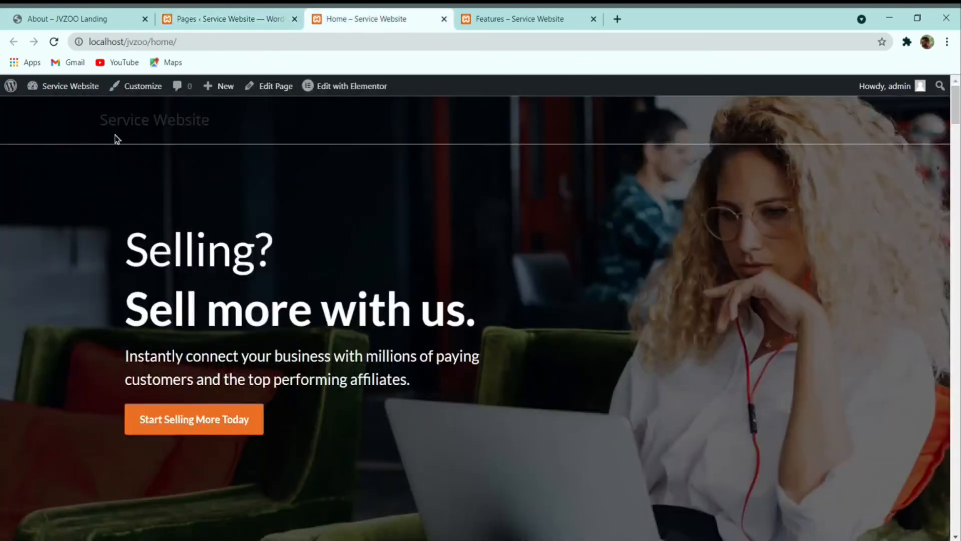
left_click(118, 124)
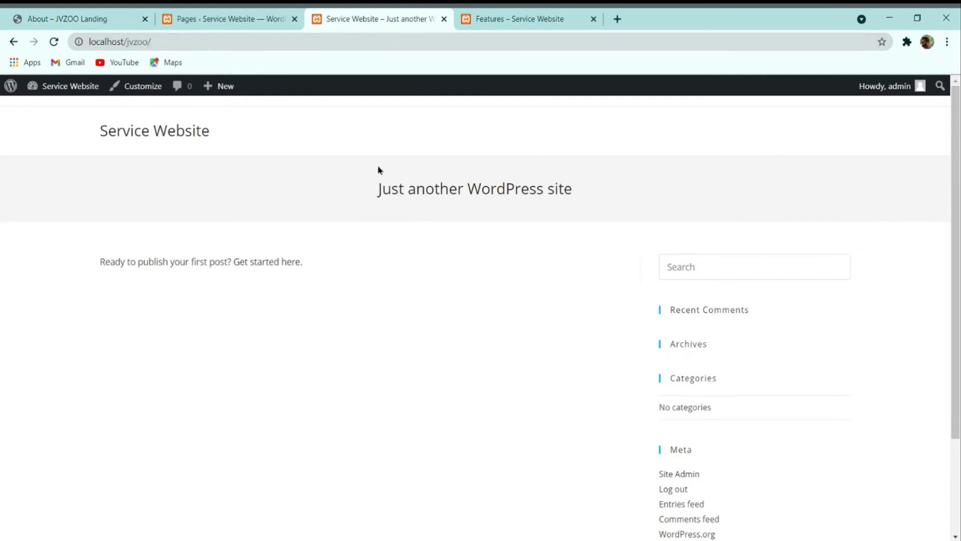
left_click(209, 16)
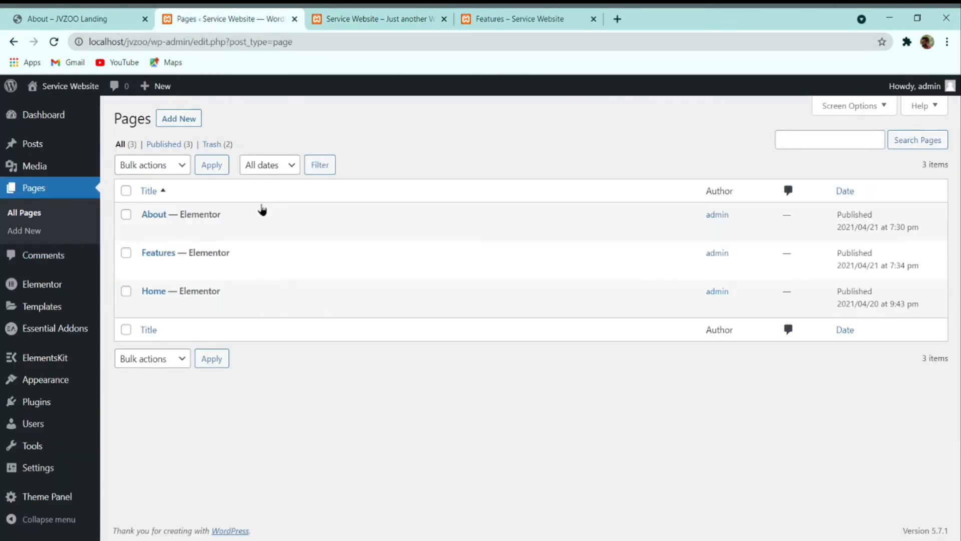
Step: In Settings > Reading, set a static homepage of Home, save, and reload the site root
mouse_move(35, 471)
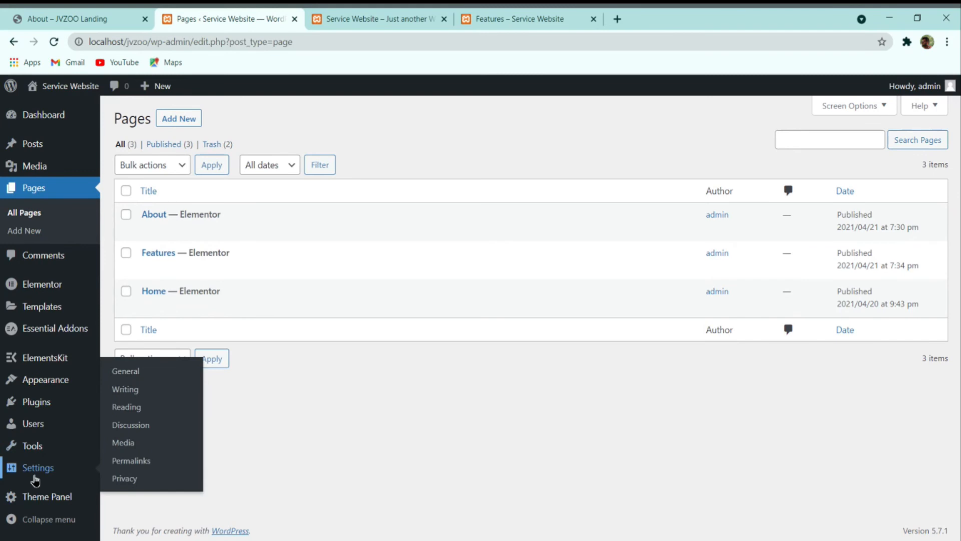
left_click(33, 470)
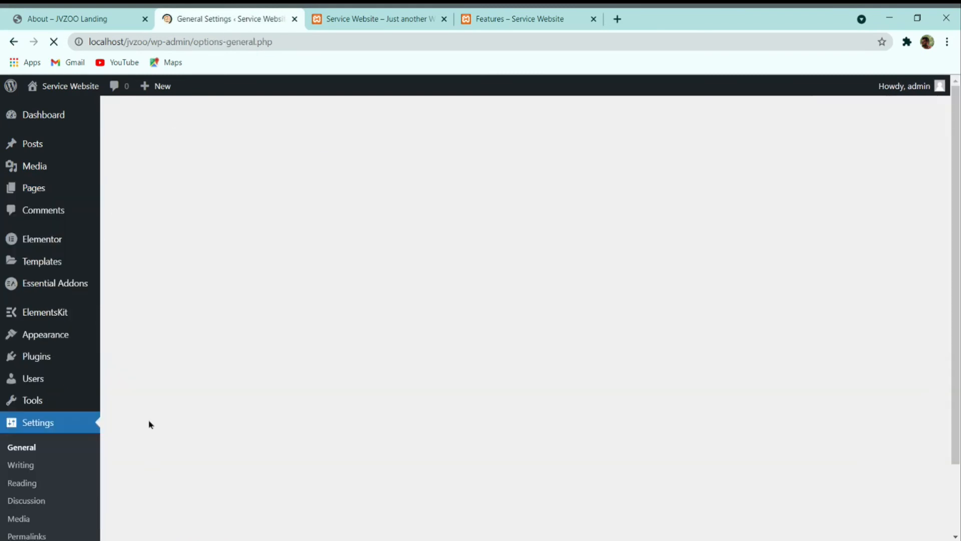
scroll(30, 478, "down", 2)
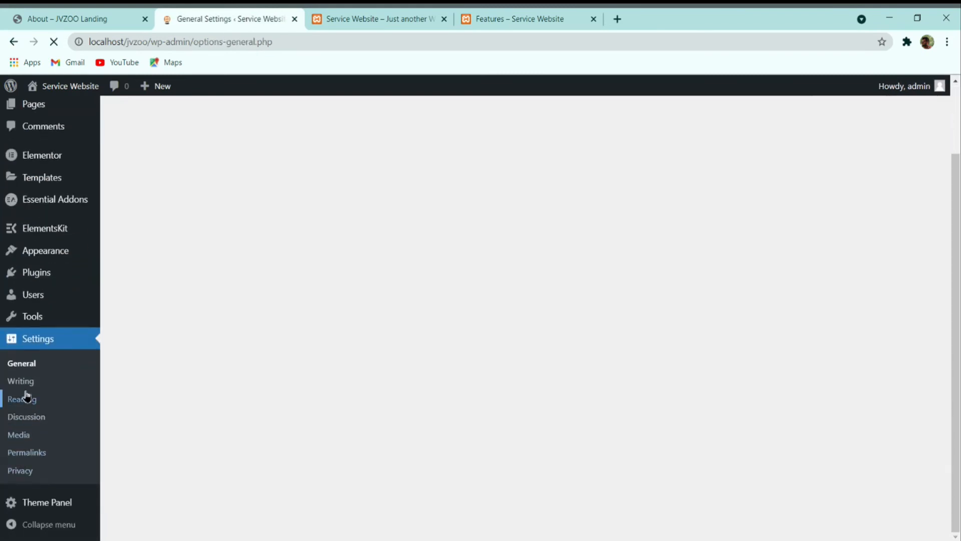
left_click(22, 399)
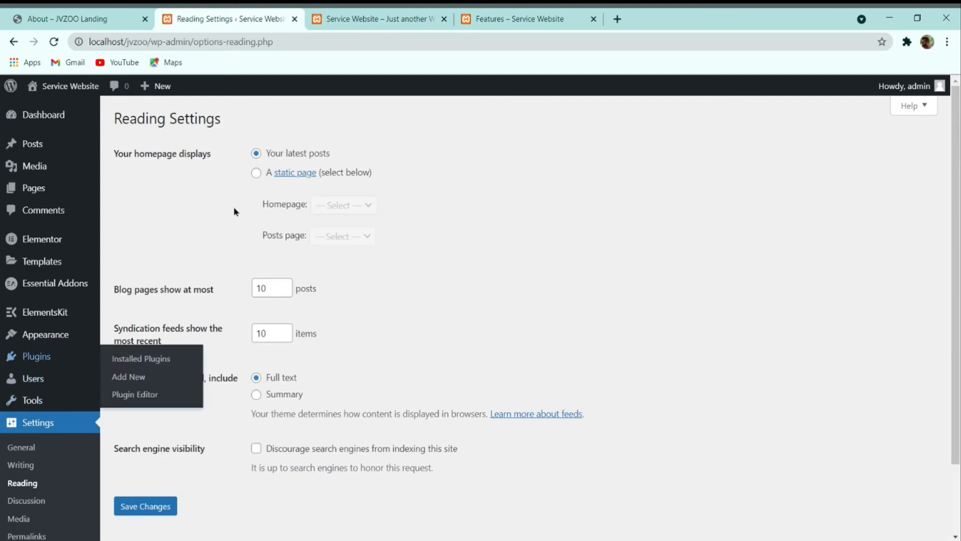
left_click(255, 175)
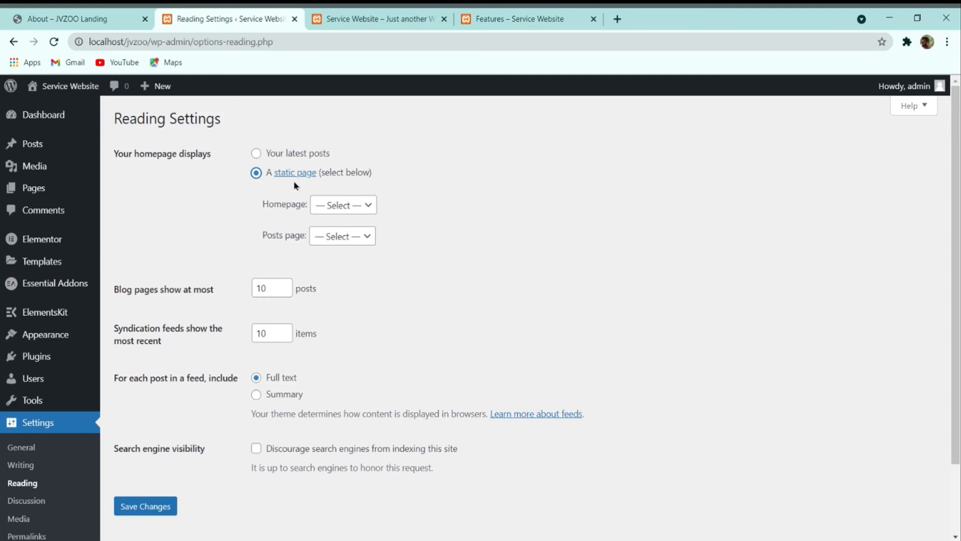
left_click(343, 206)
left_click(305, 263)
left_click(157, 507)
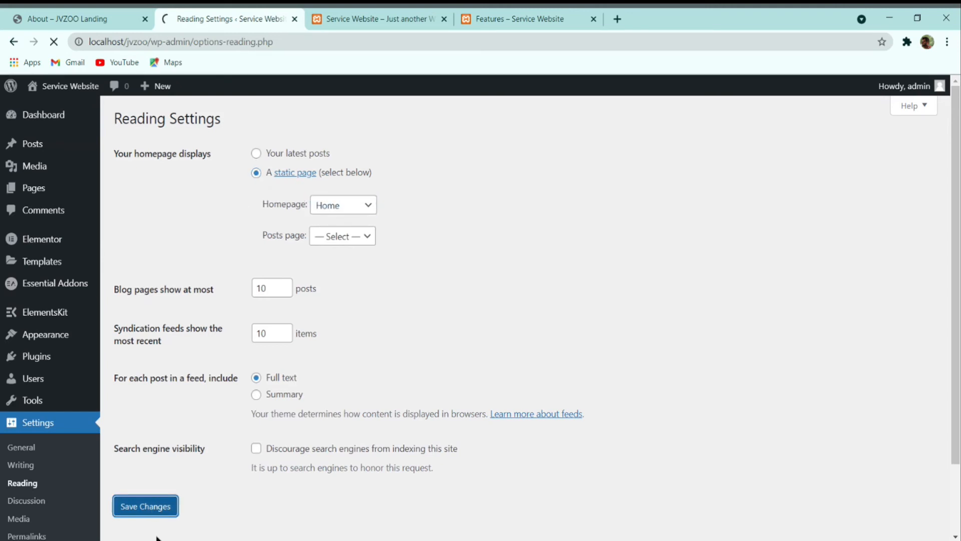
left_click(363, 19)
left_click(186, 142)
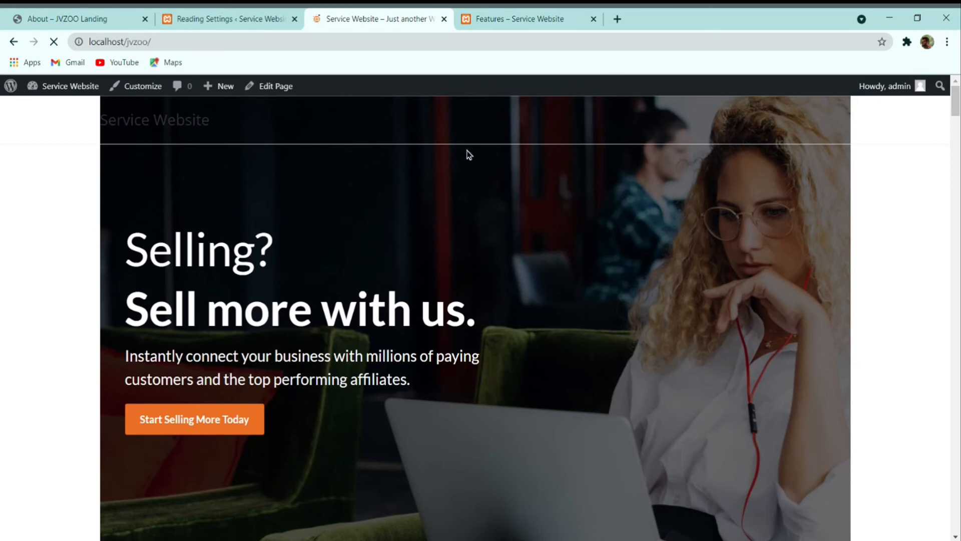
Step: Glance at the reference About page, then open the Customizer from the site's home page
left_click(67, 15)
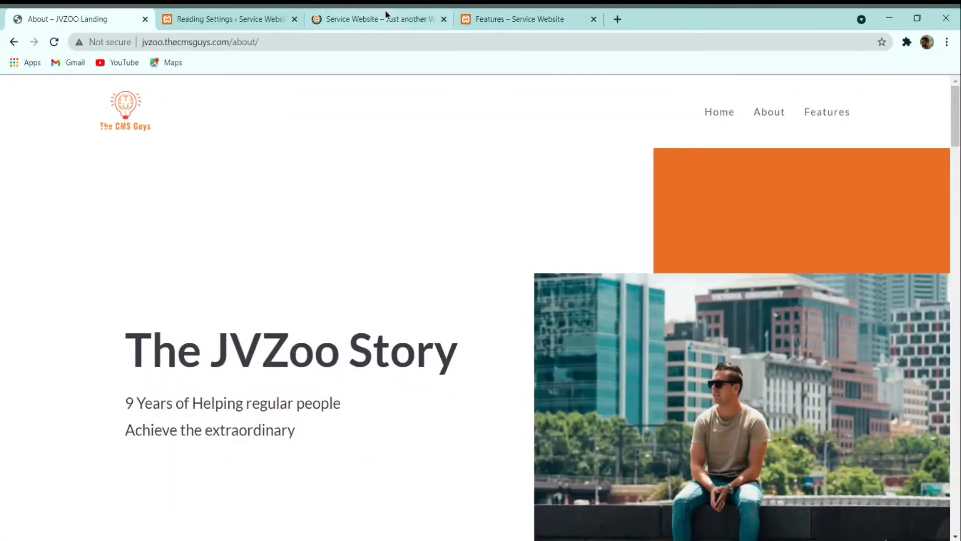
left_click(368, 15)
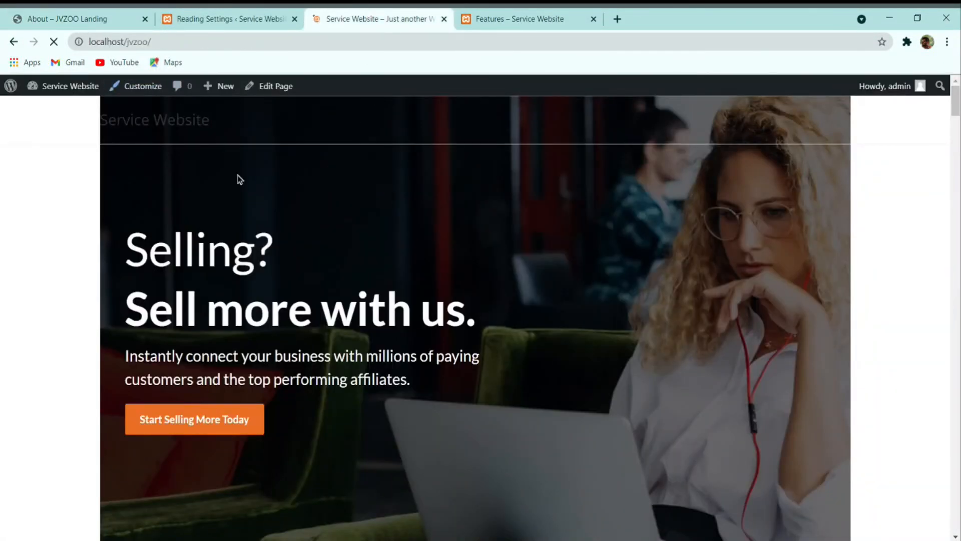
left_click(143, 86)
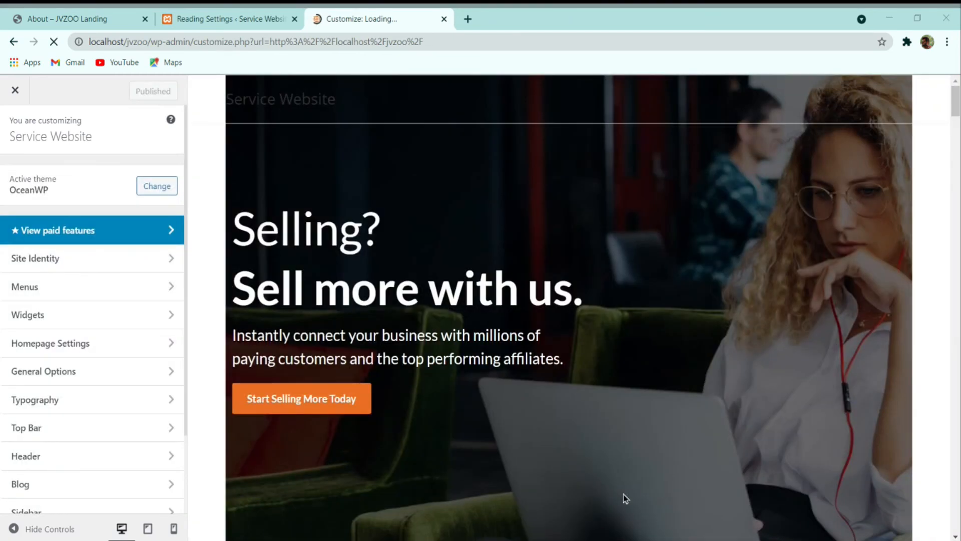
Step: In Site Identity, start choosing a site icon and permanently delete the old bulb image
left_click(71, 265)
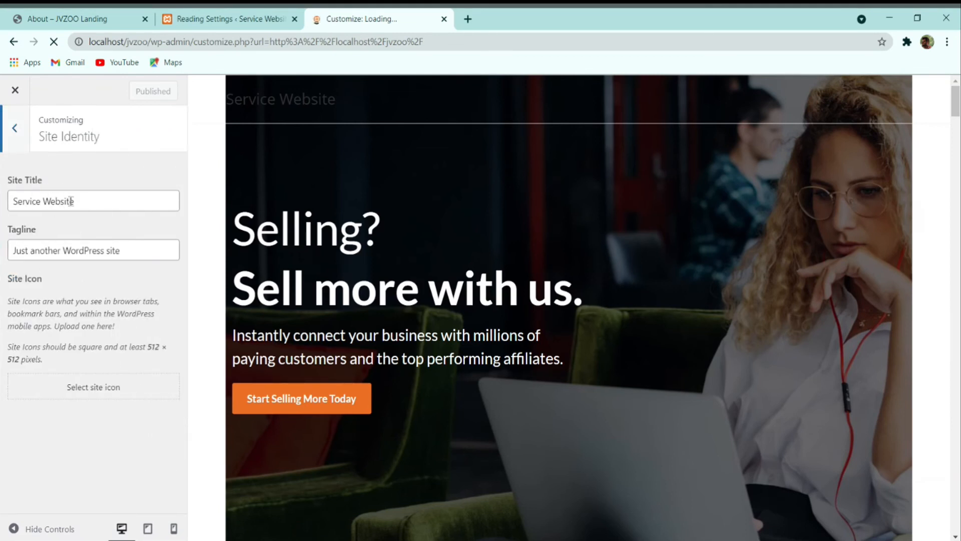
left_click(129, 384)
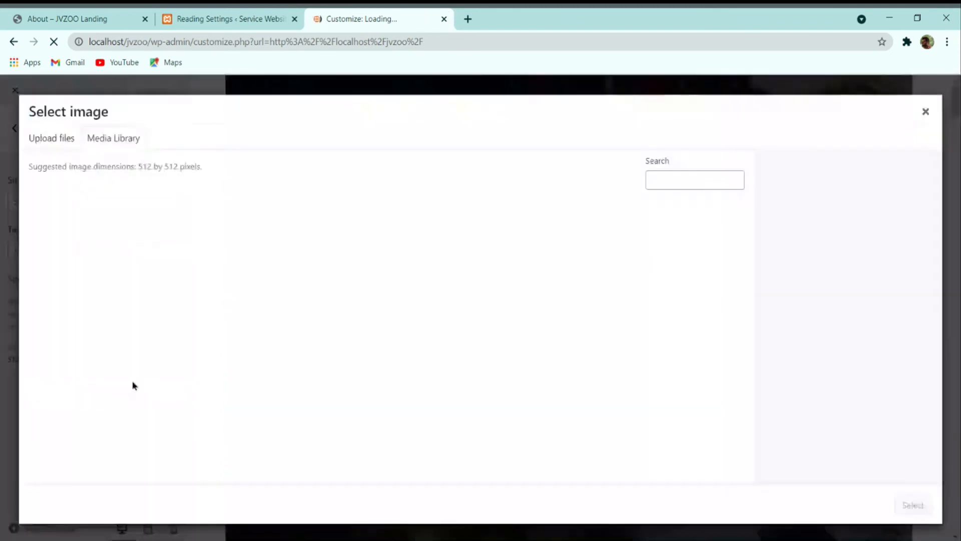
left_click(55, 139)
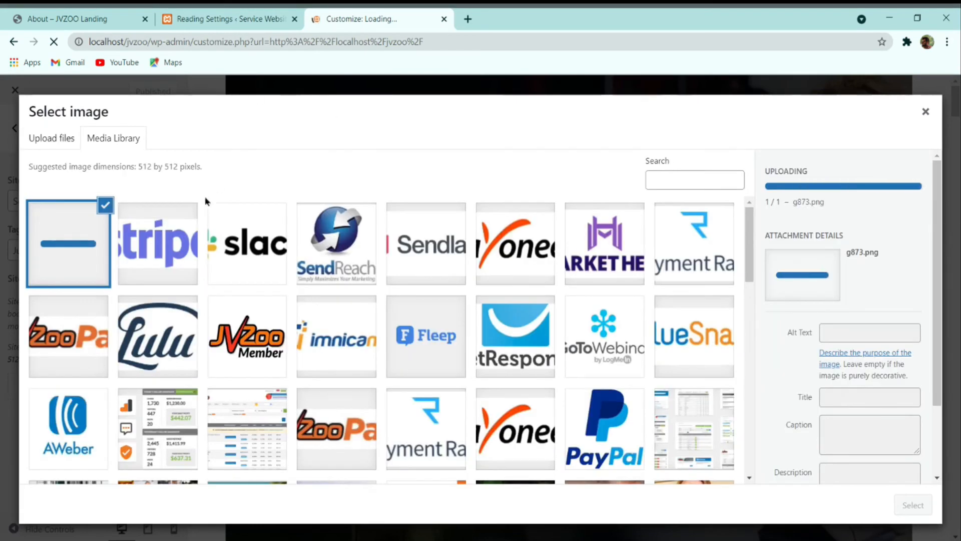
left_click(70, 16)
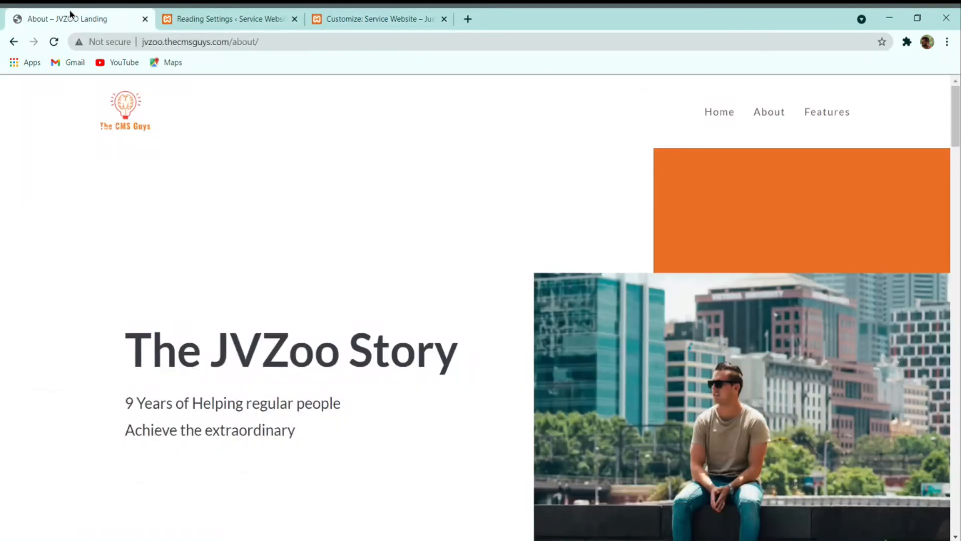
left_click(385, 15)
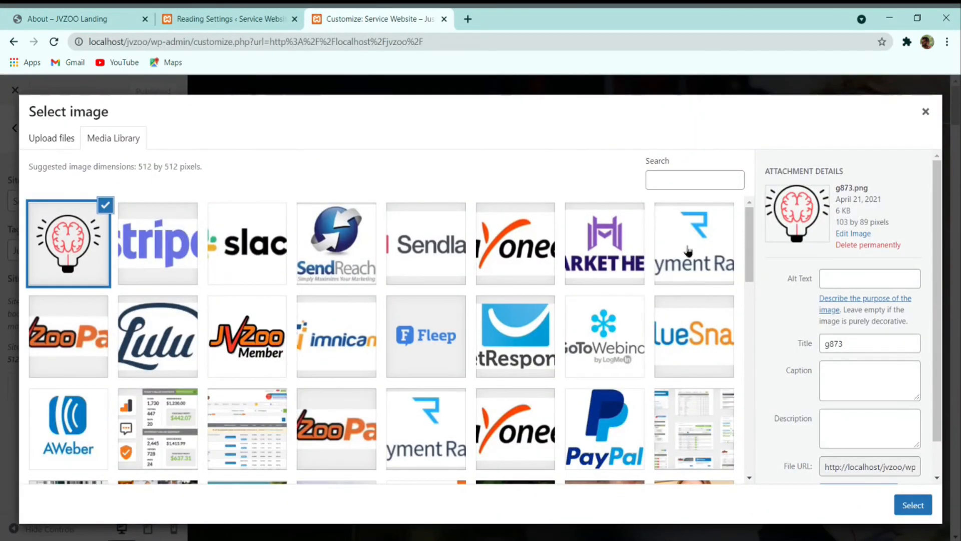
left_click(869, 245)
left_click(540, 142)
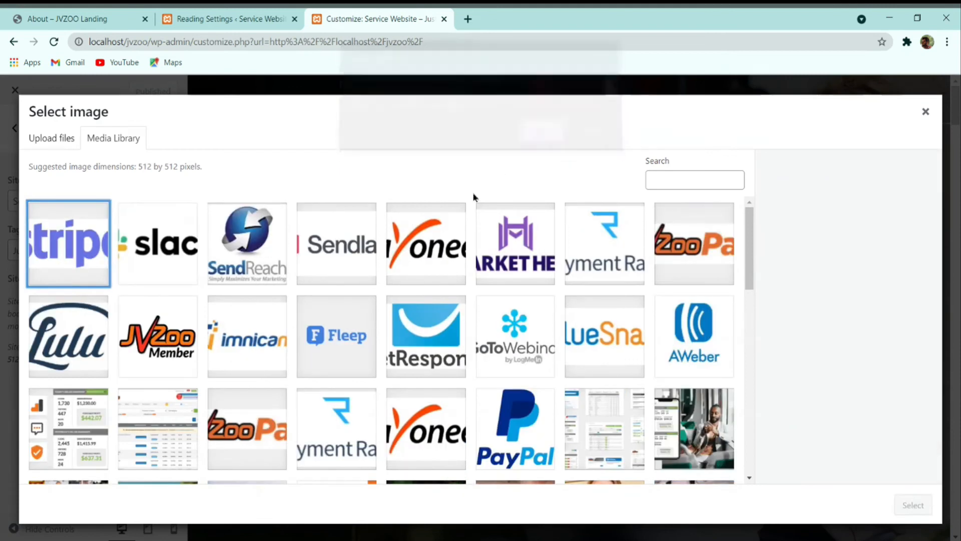
Step: Upload The CMS Guys logo as the site icon, skipping cropping after the crop fails
scroll(362, 321, "down", 5)
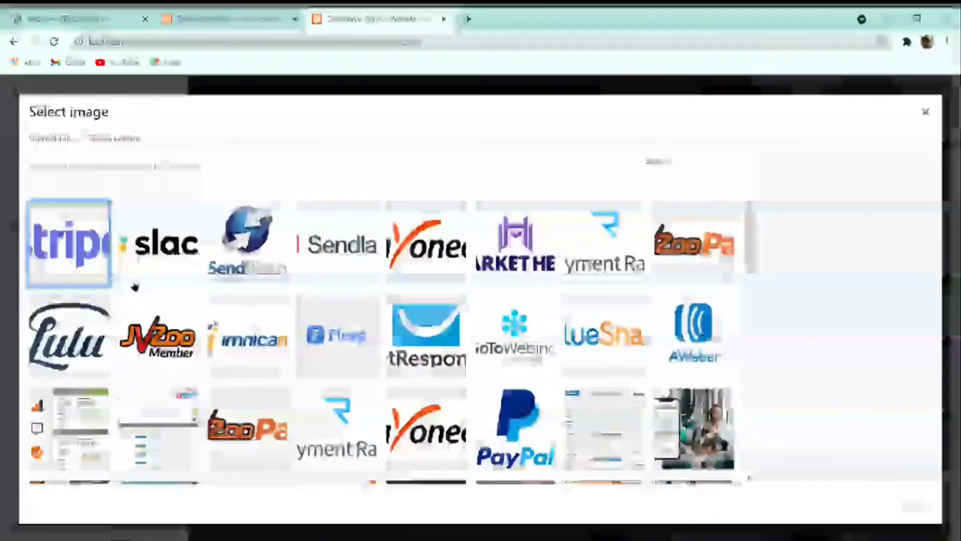
left_click(53, 140)
left_click(467, 323)
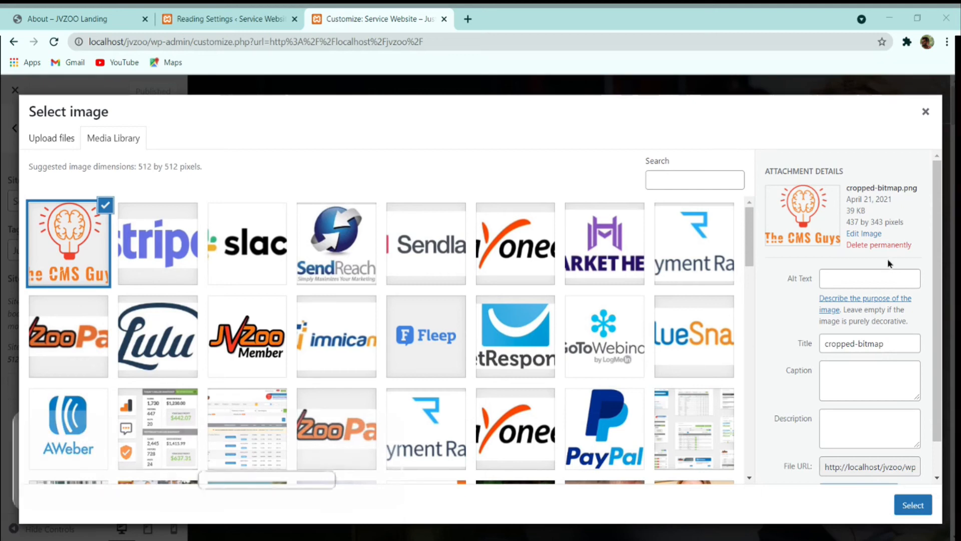
left_click(913, 504)
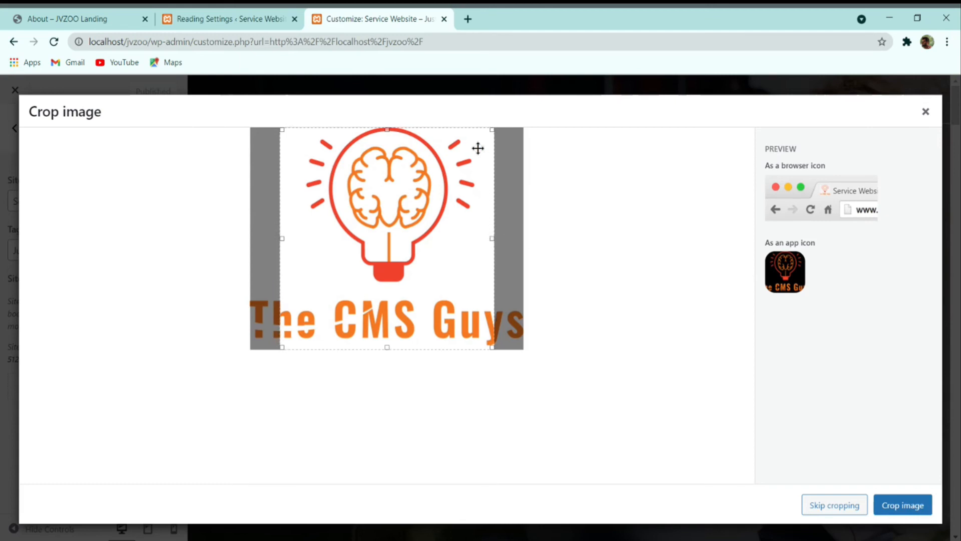
left_click_drag(475, 154, 491, 239)
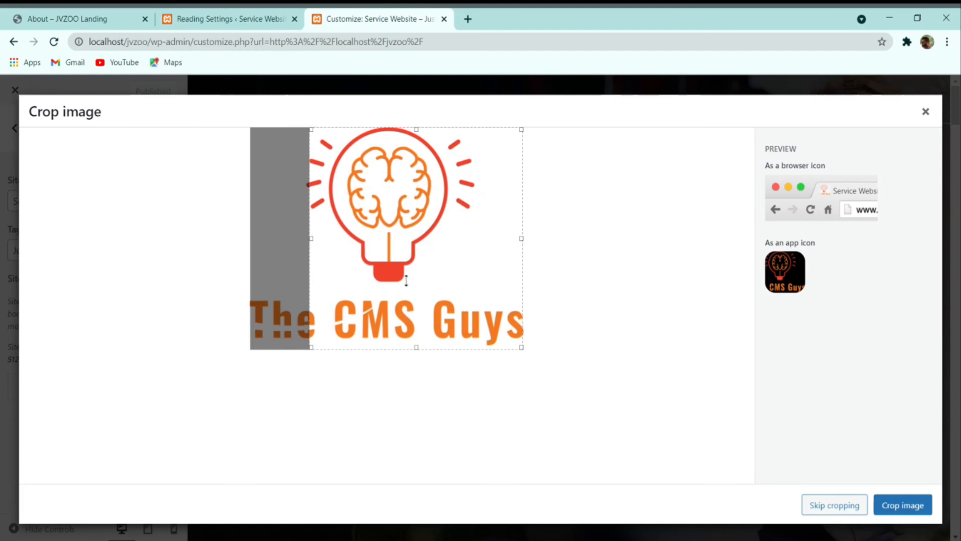
left_click_drag(379, 244, 348, 237)
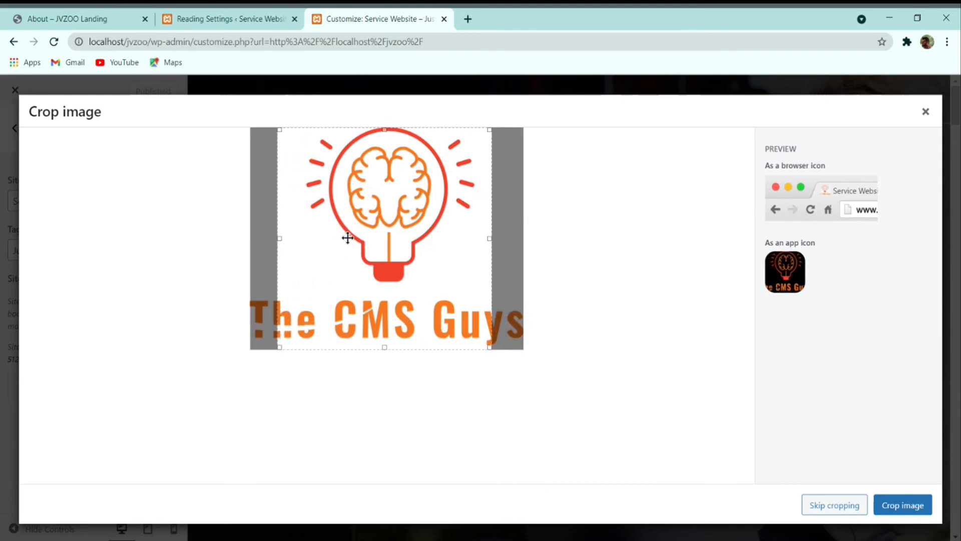
left_click(916, 509)
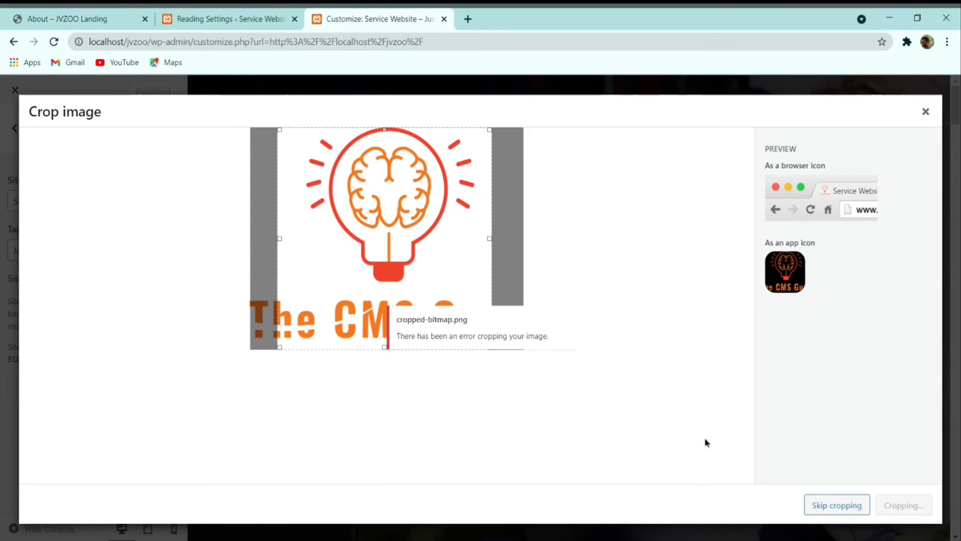
left_click(837, 505)
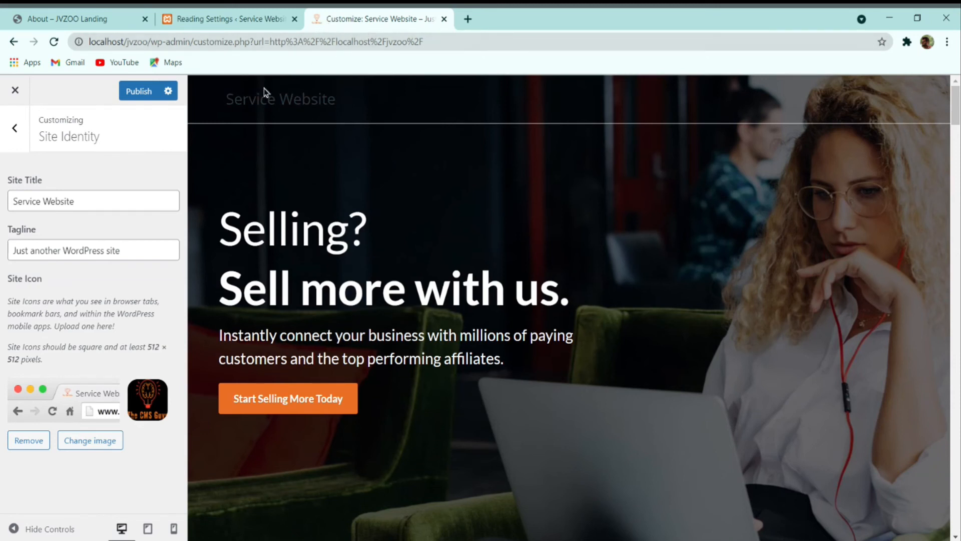
Step: Create a new menu named Main Menu assigned to the MAIN location
left_click(13, 129)
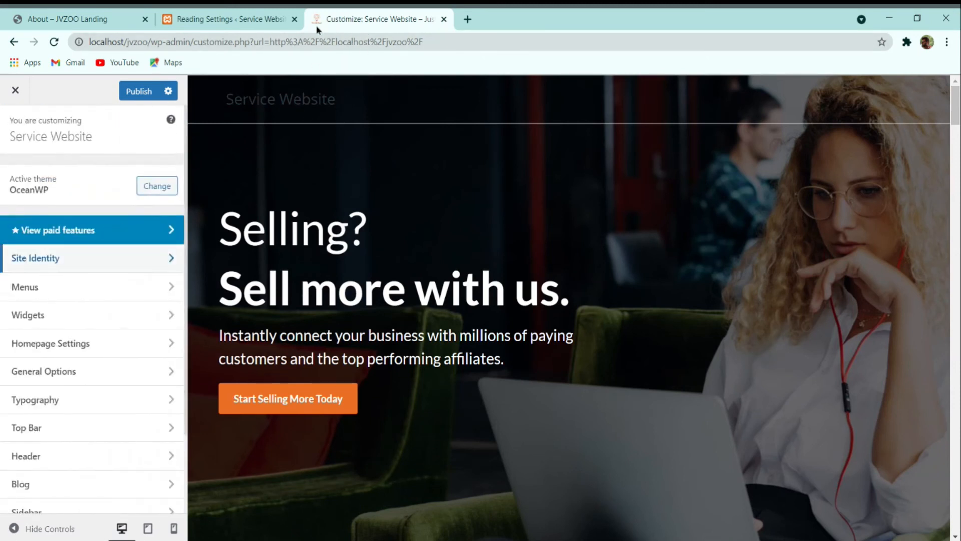
left_click(92, 292)
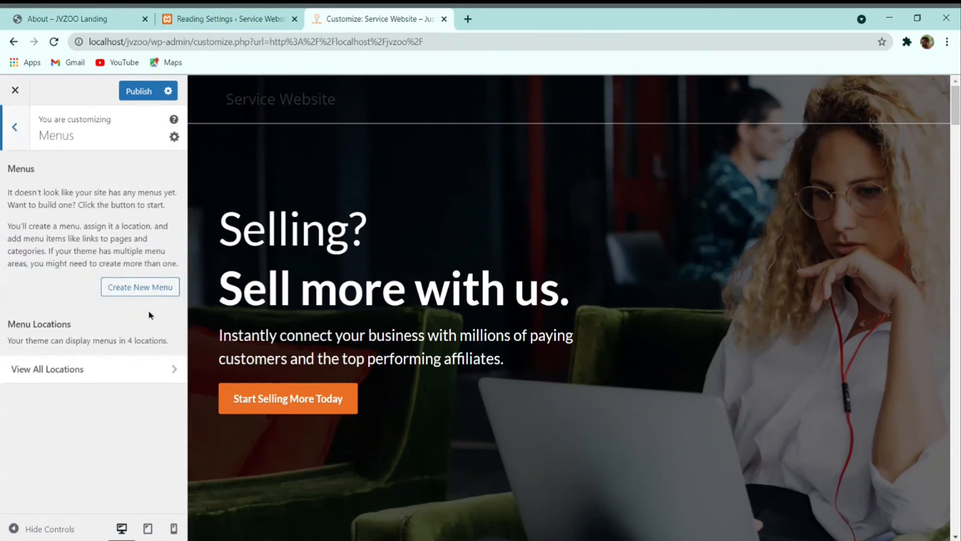
left_click(149, 287)
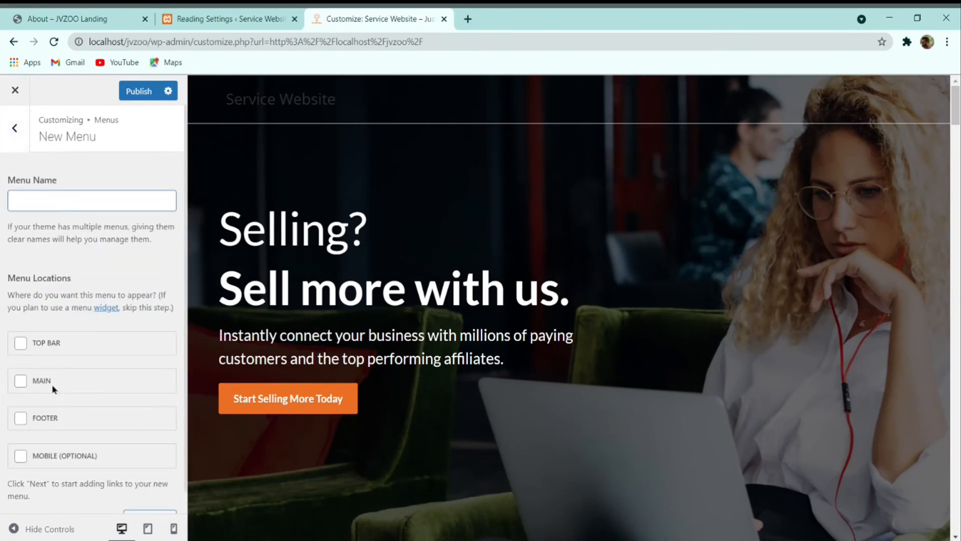
left_click(31, 381)
scroll(83, 388, "down", 1)
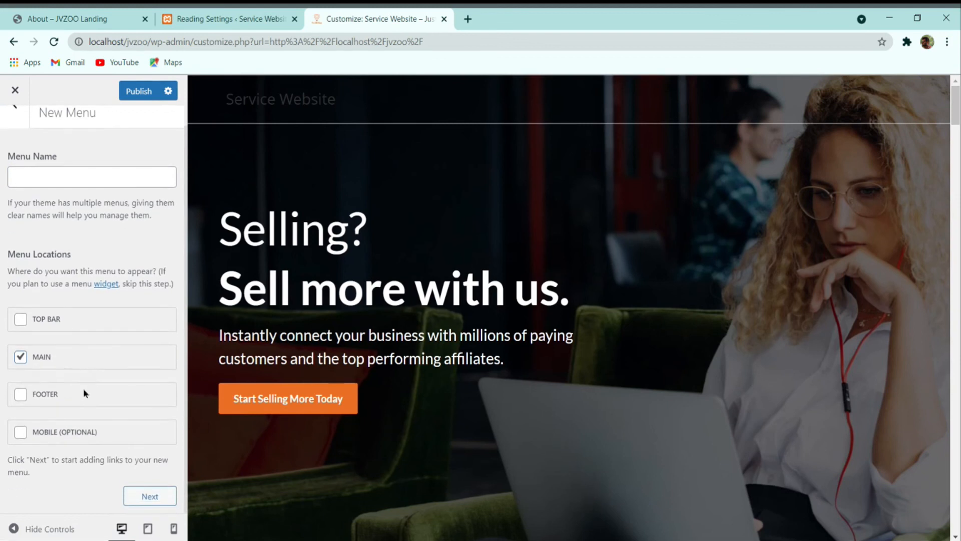
left_click(158, 494)
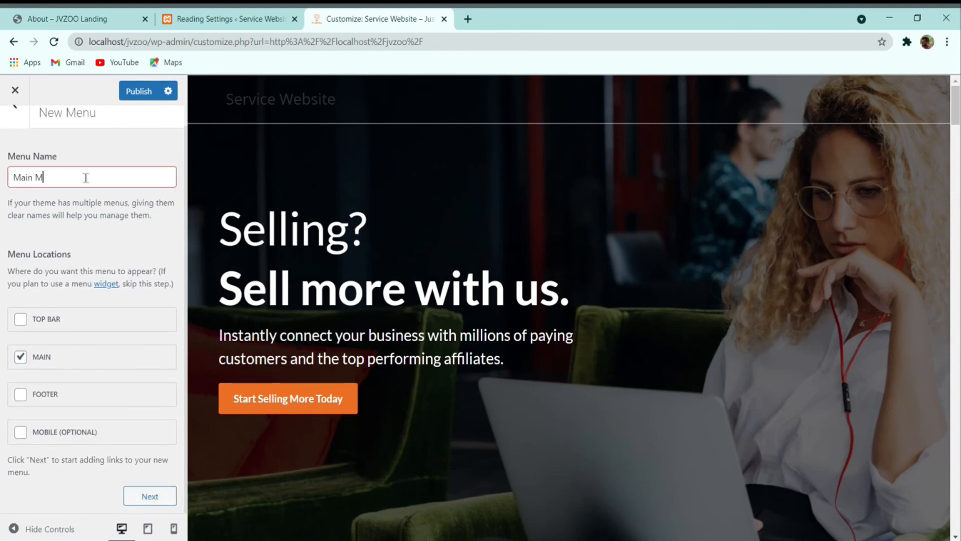
left_click(152, 495)
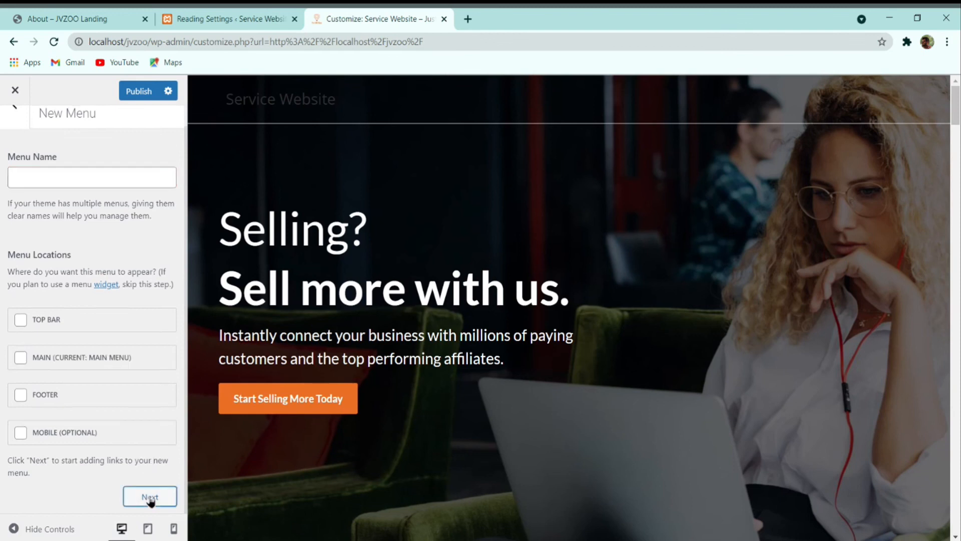
Step: Add Home, Features and About to the menu, move About after Home, and publish
scroll(100, 383, "down", 2)
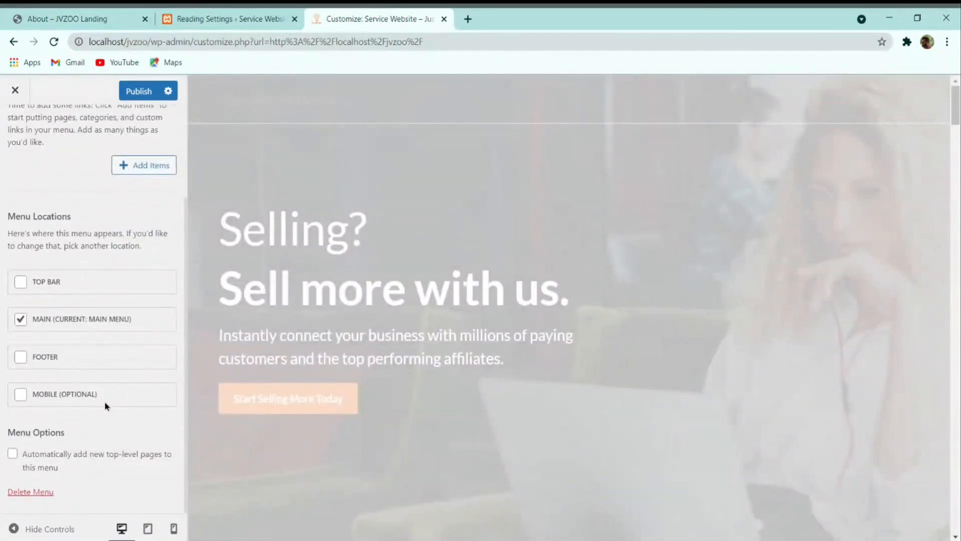
scroll(106, 406, "up", 2)
left_click(145, 286)
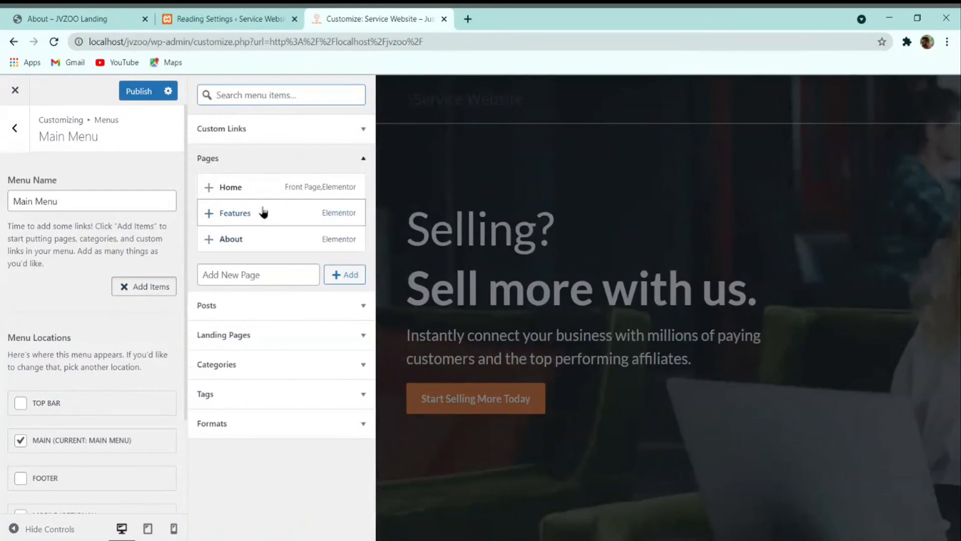
left_click(208, 187)
left_click(209, 213)
left_click(209, 239)
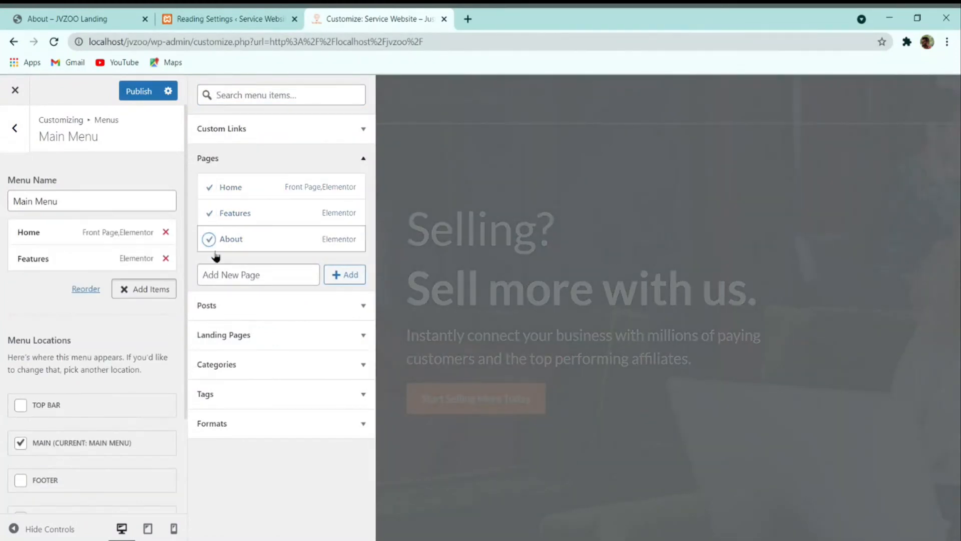
mouse_move(78, 285)
left_mouse_down()
mouse_move(81, 256)
mouse_move(94, 268)
mouse_move(80, 268)
left_mouse_up()
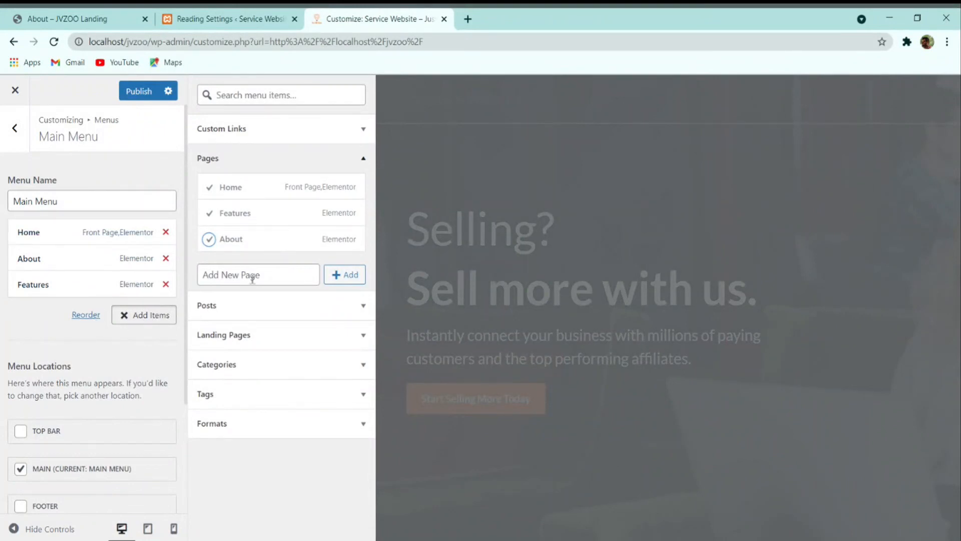
scroll(107, 301, "down", 3)
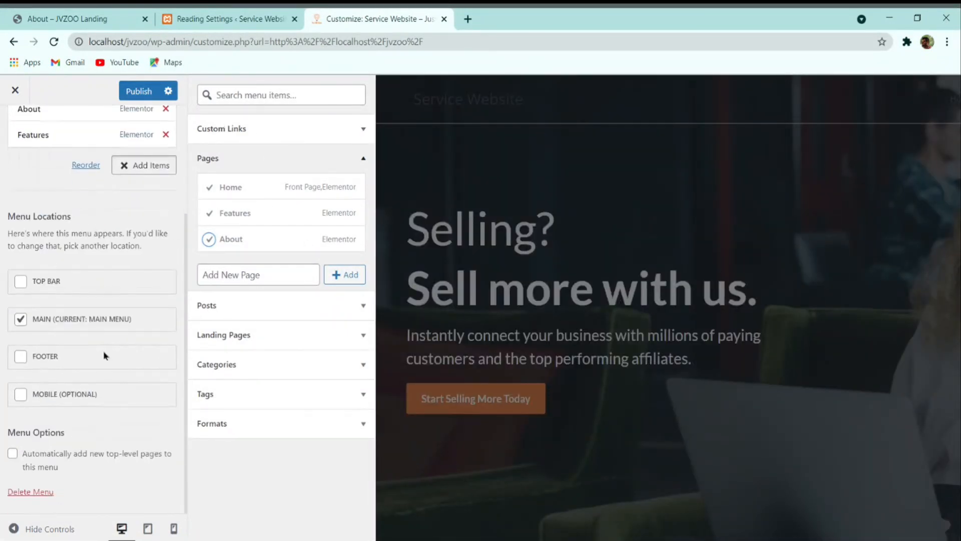
scroll(100, 300, "up", 3)
left_click(134, 91)
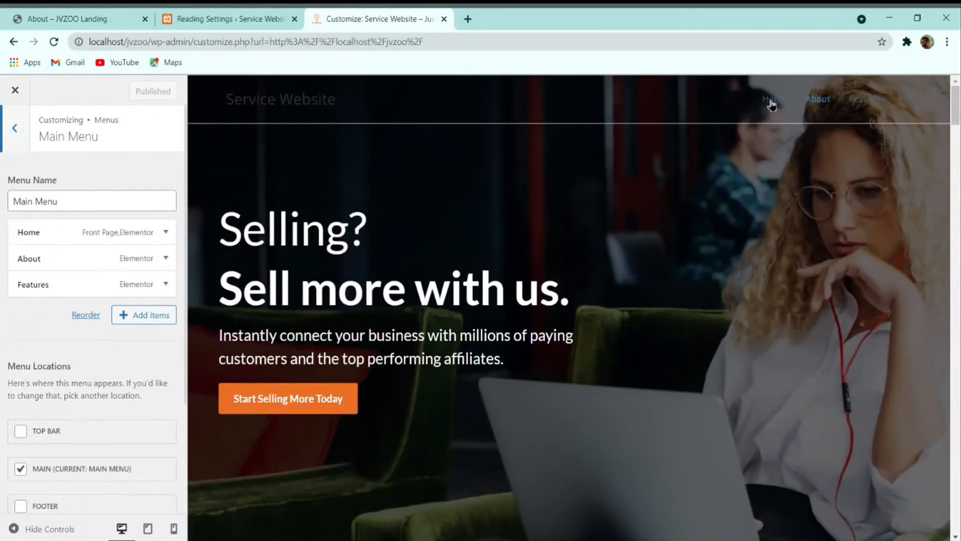
Step: Set the Primary Color in General Options > General Styling to orange #eb6f23
left_click(13, 148)
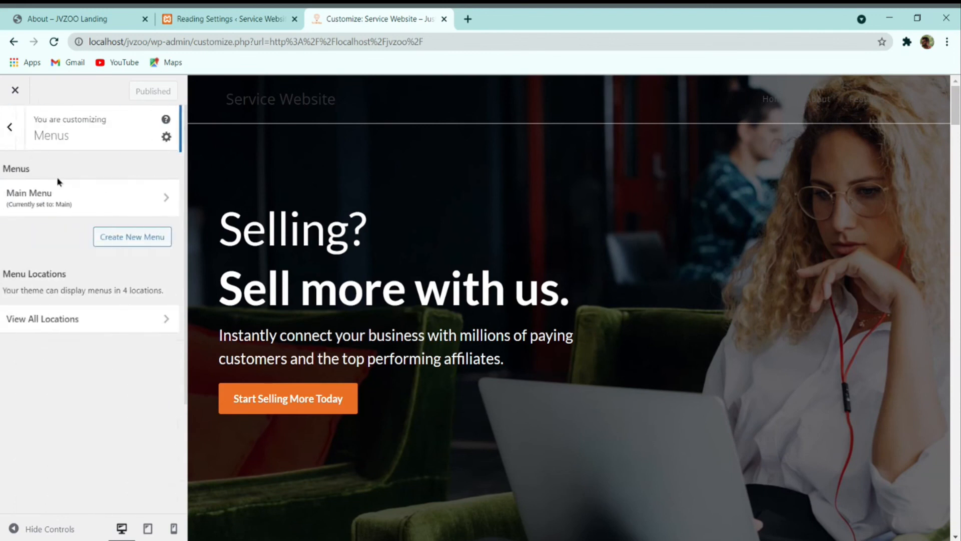
left_click(18, 151)
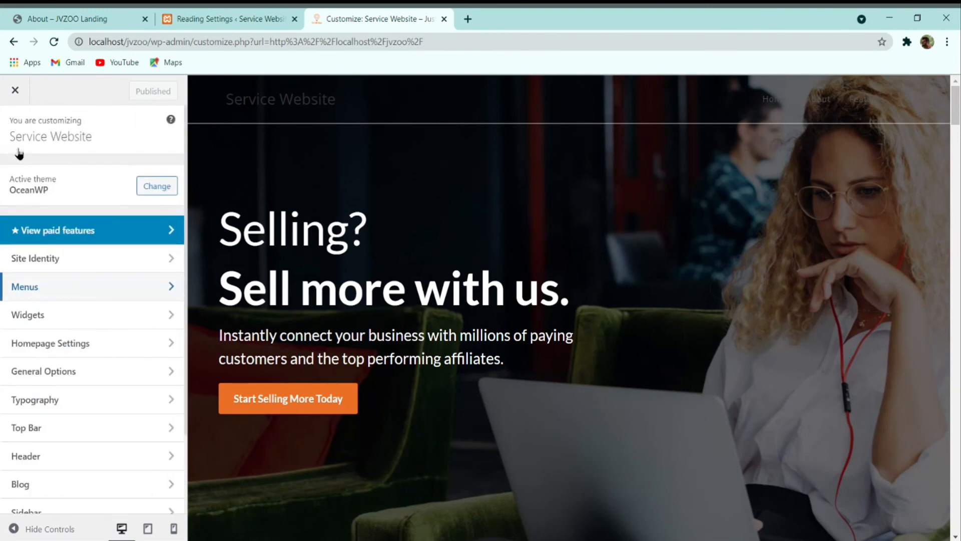
left_click(34, 343)
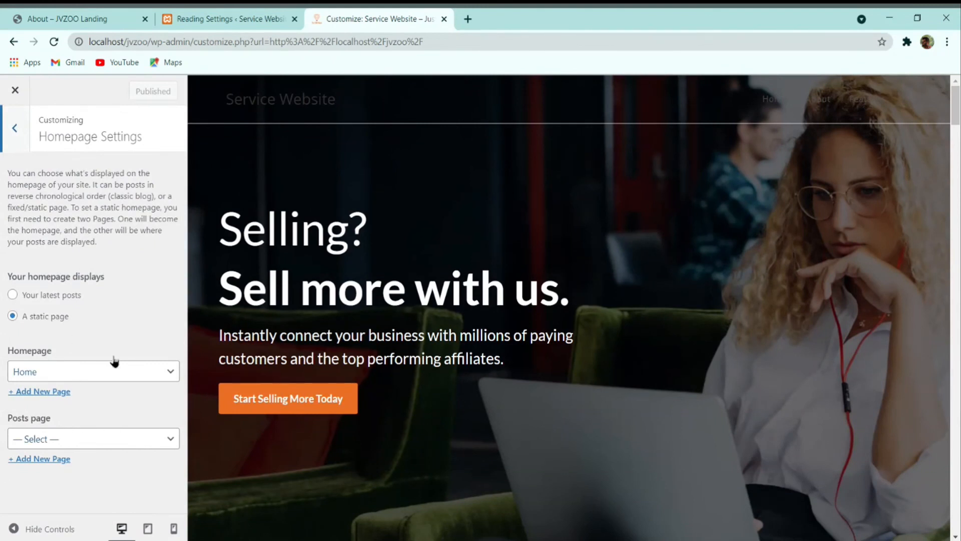
left_click(20, 133)
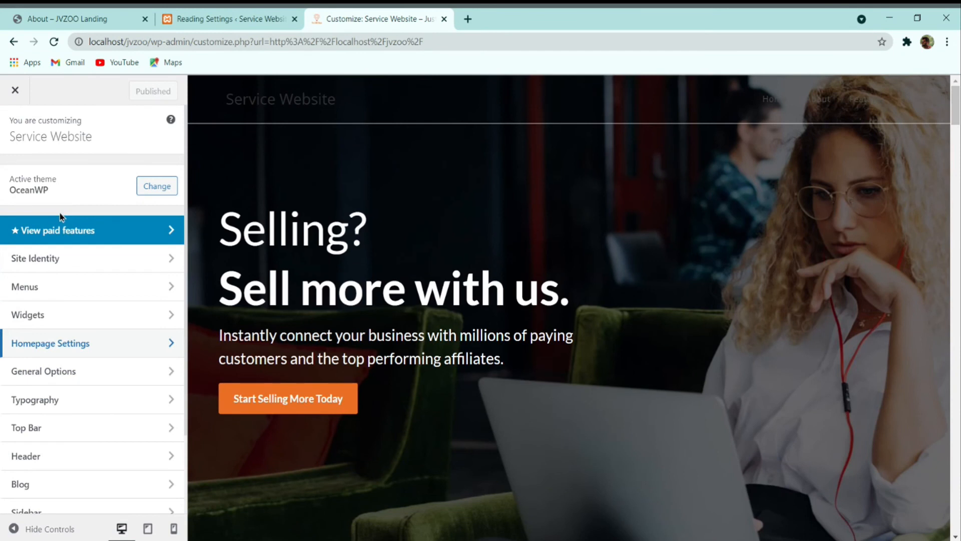
left_click(94, 370)
left_click(92, 185)
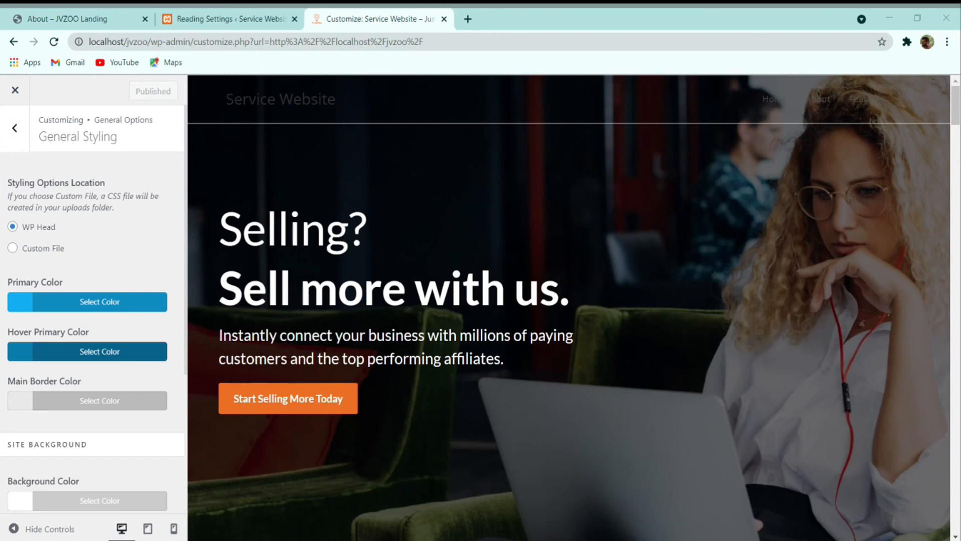
left_click(80, 306)
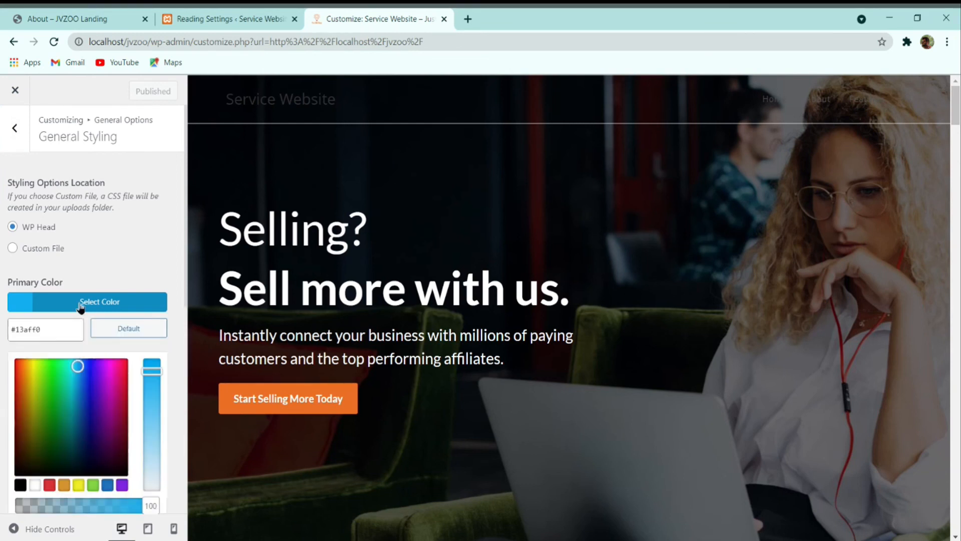
triple_click(40, 332)
key("ctrl+v")
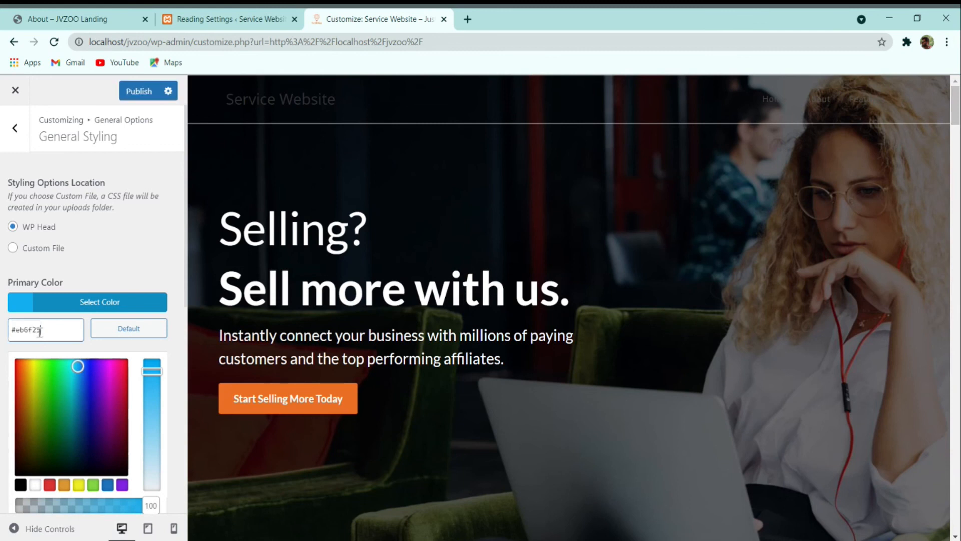
left_click(73, 307)
Step: Set the Hover Primary Color to the same orange
left_click(69, 351)
double_click(53, 370)
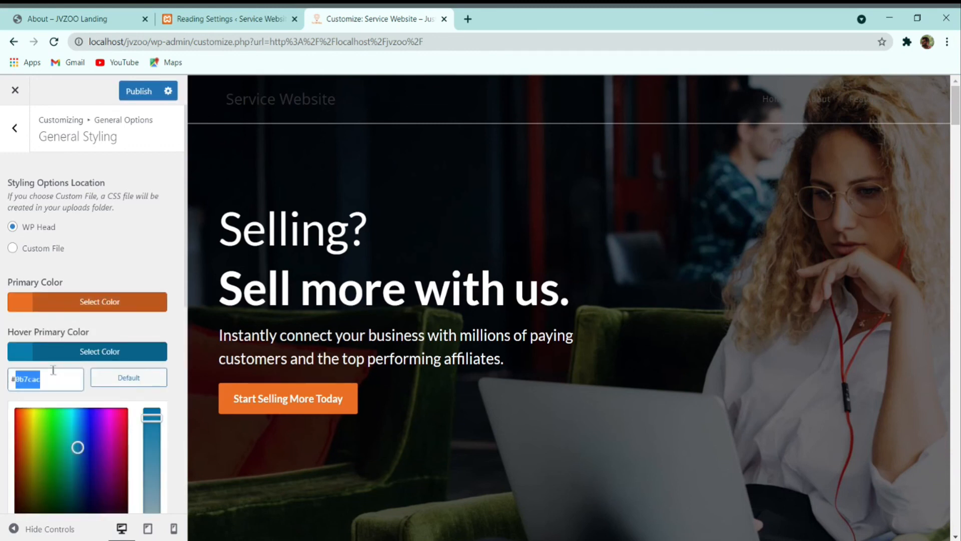
type("a")
key("ctrl+a")
key("ctrl+v")
left_click(70, 351)
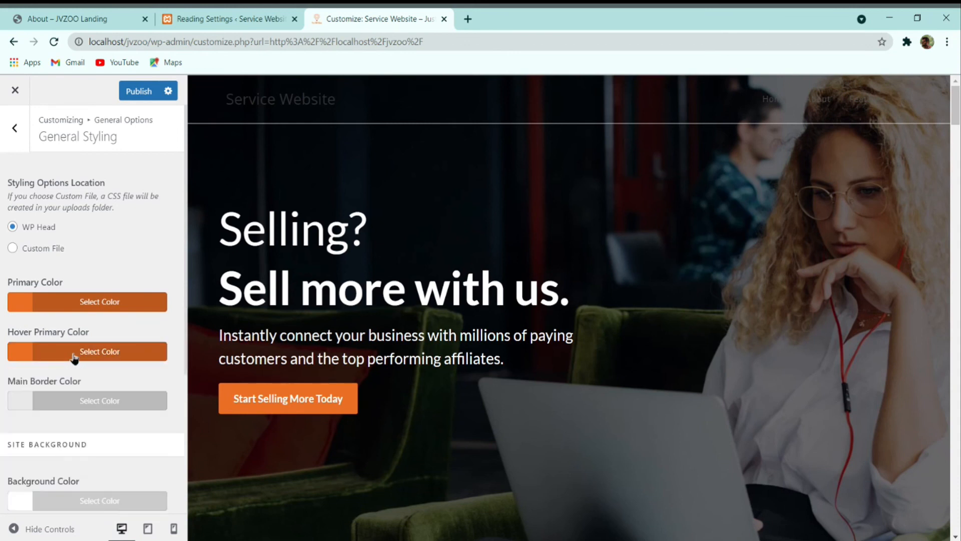
left_click(14, 127)
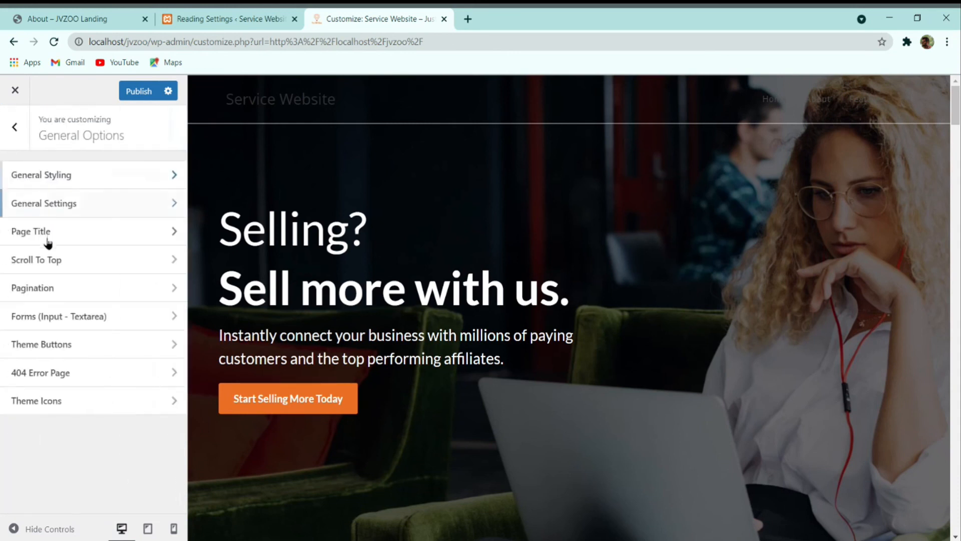
Step: Look through the General Options sections: general settings, page title and theme icons
left_click(66, 211)
scroll(34, 345, "down", 7)
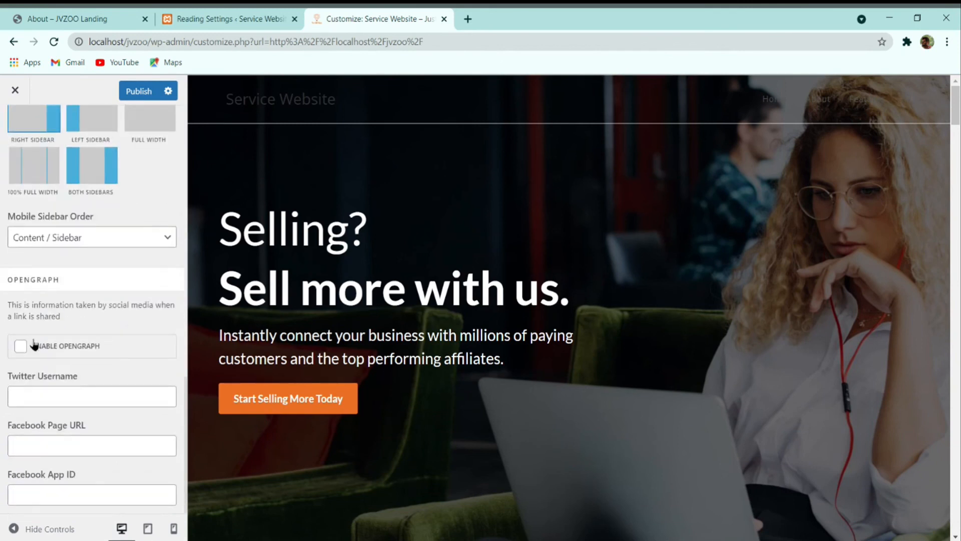
scroll(31, 344, "up", 8)
left_click(15, 127)
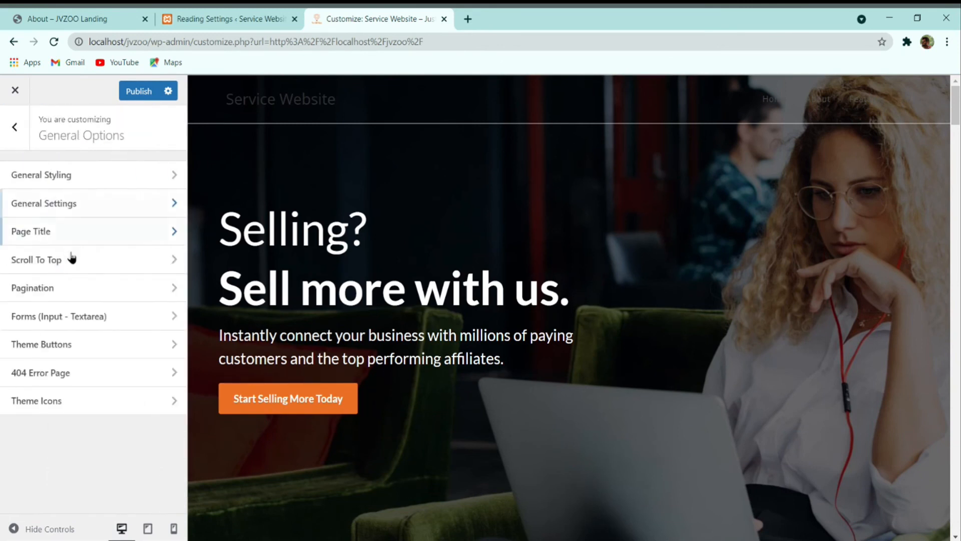
left_click(72, 239)
scroll(97, 260, "down", 8)
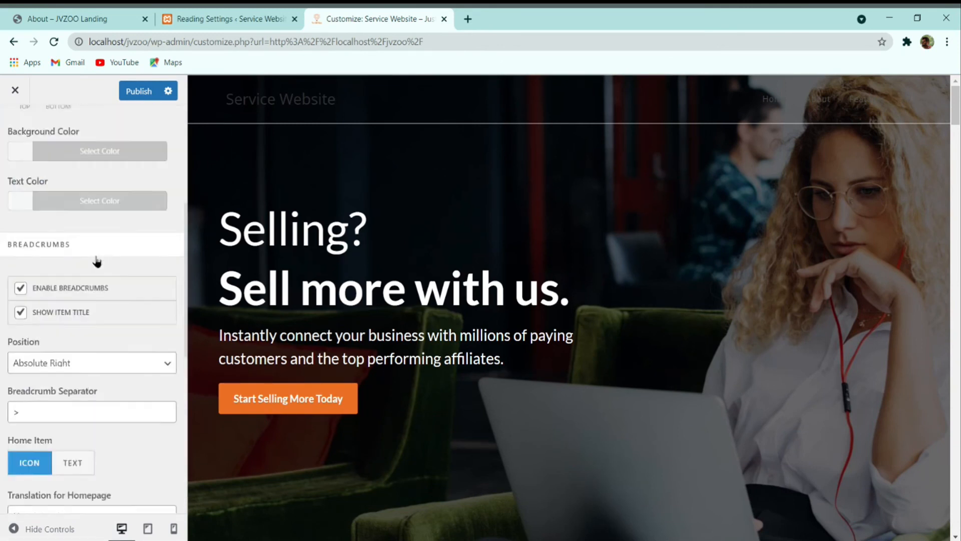
scroll(88, 351, "down", 5)
scroll(88, 365, "up", 13)
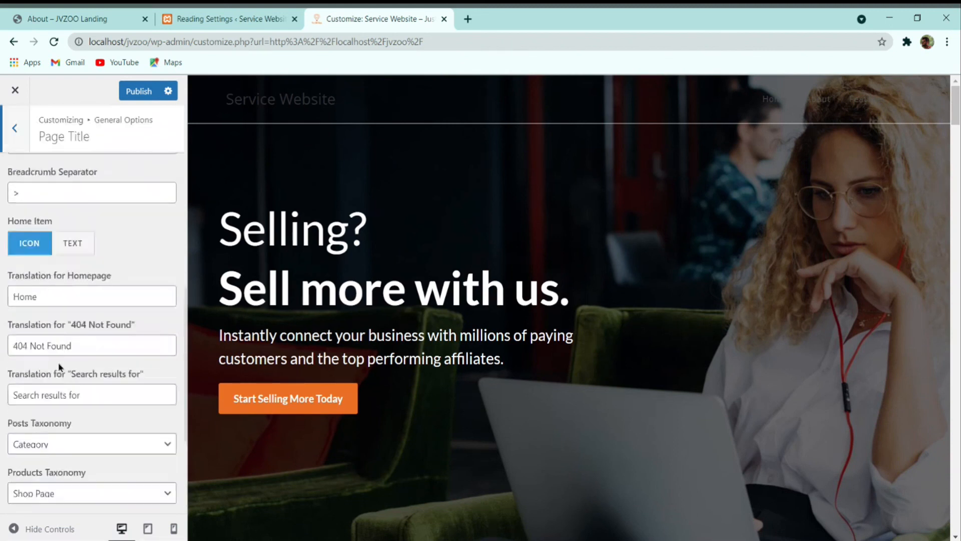
left_click(20, 129)
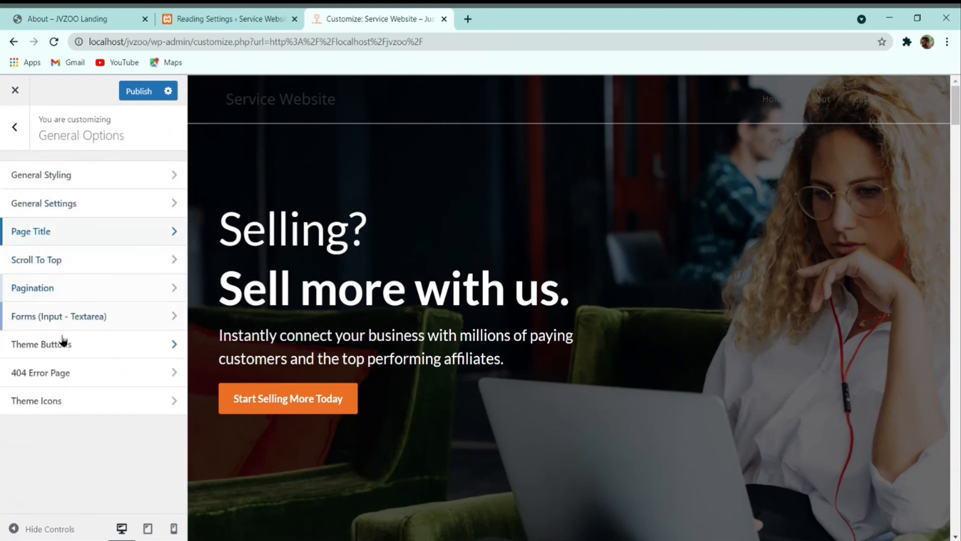
left_click(64, 404)
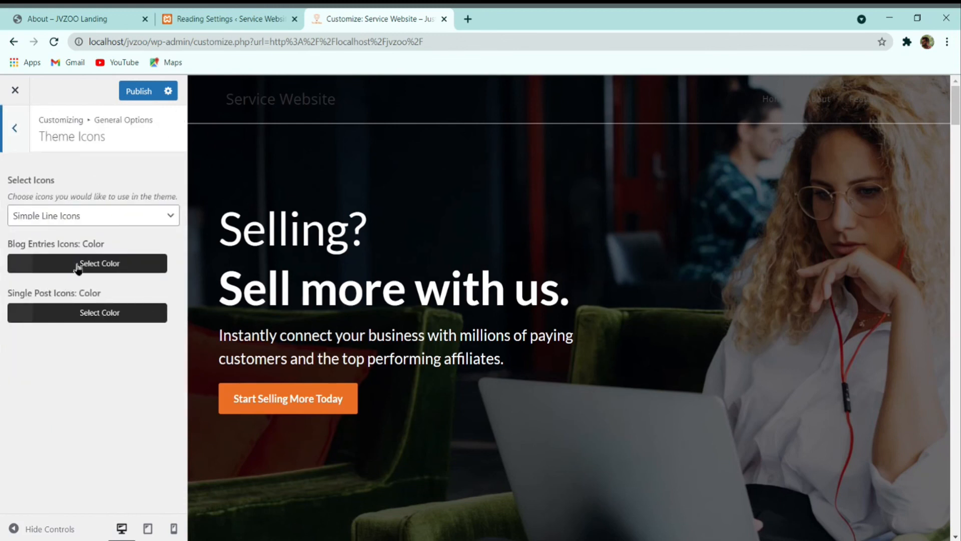
left_click(18, 141)
left_click(17, 134)
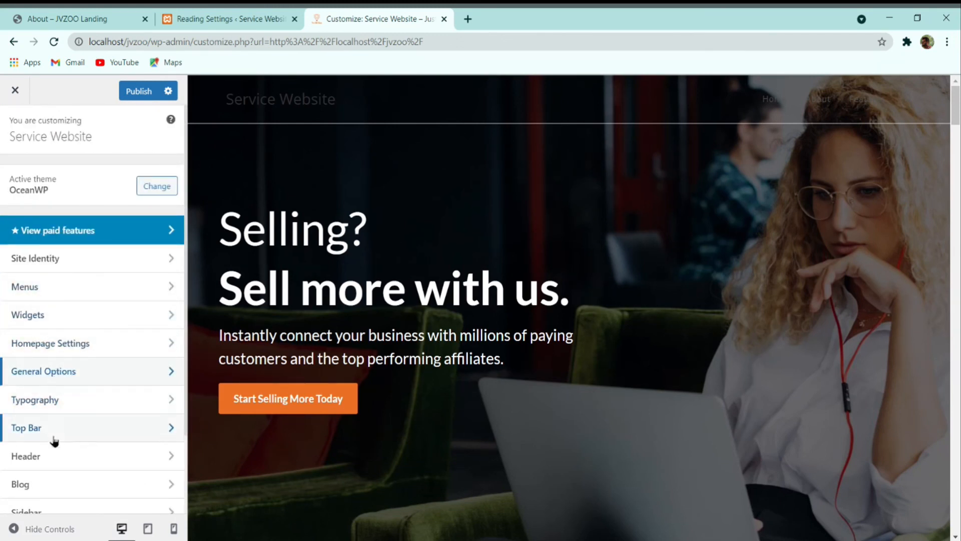
Step: Uncheck Enable Top Bar under Top Bar > General
scroll(54, 435, "down", 2)
left_click(43, 330)
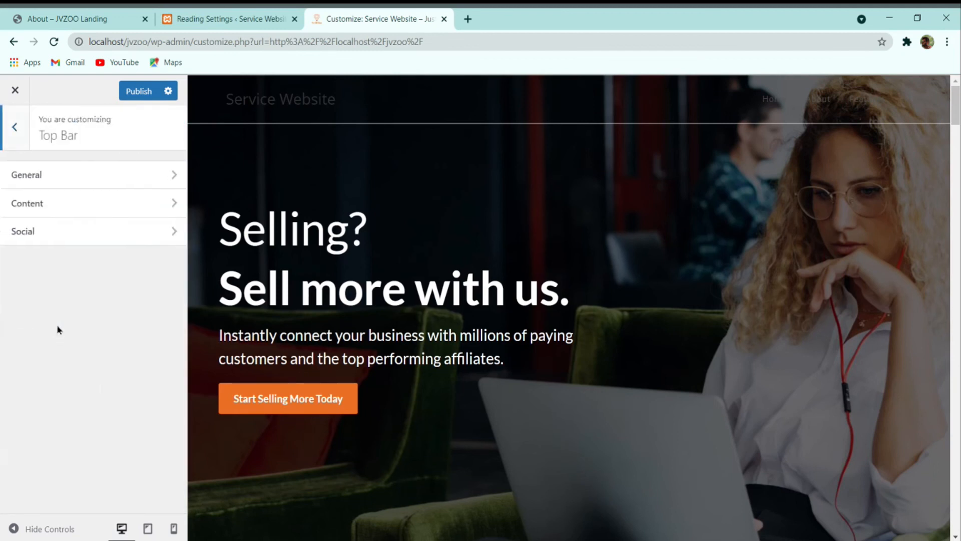
left_click(86, 179)
left_click(57, 181)
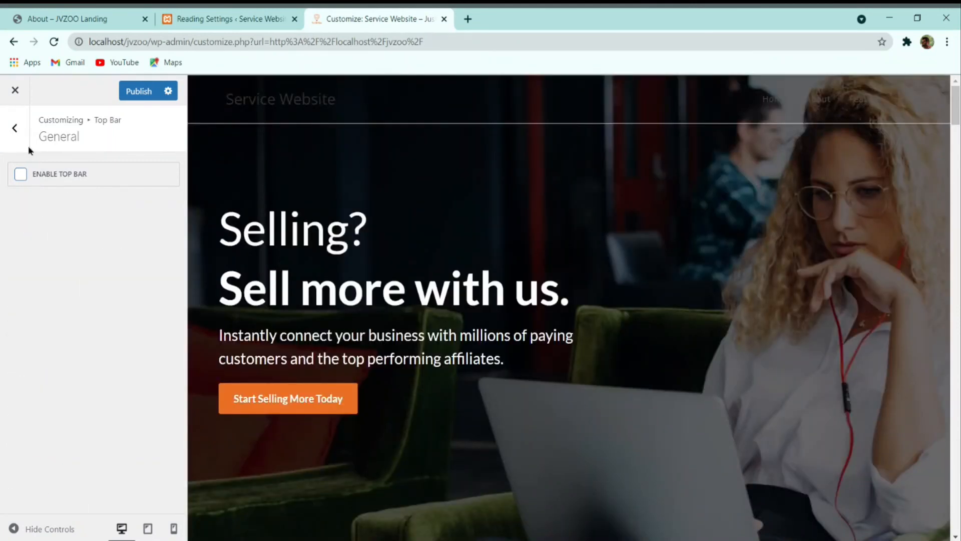
left_click(26, 145)
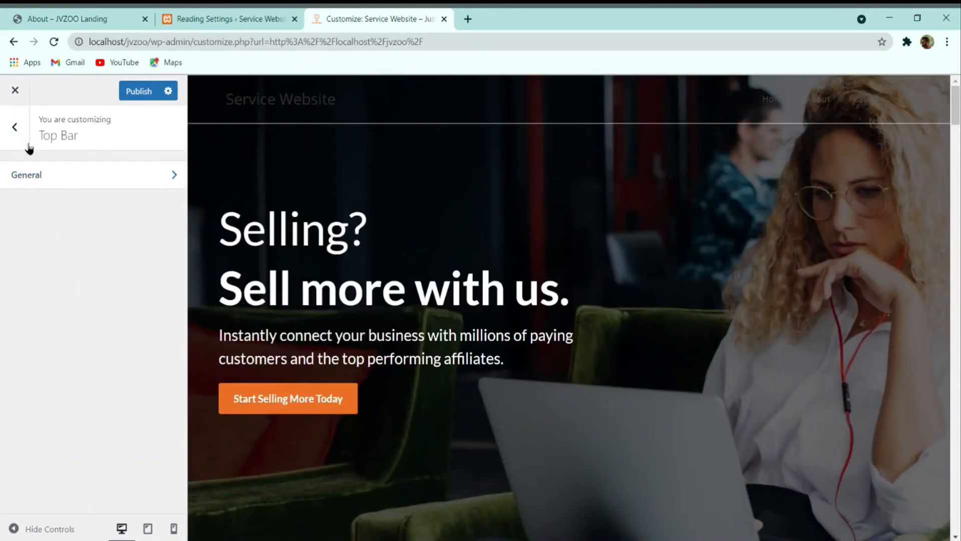
left_click(17, 148)
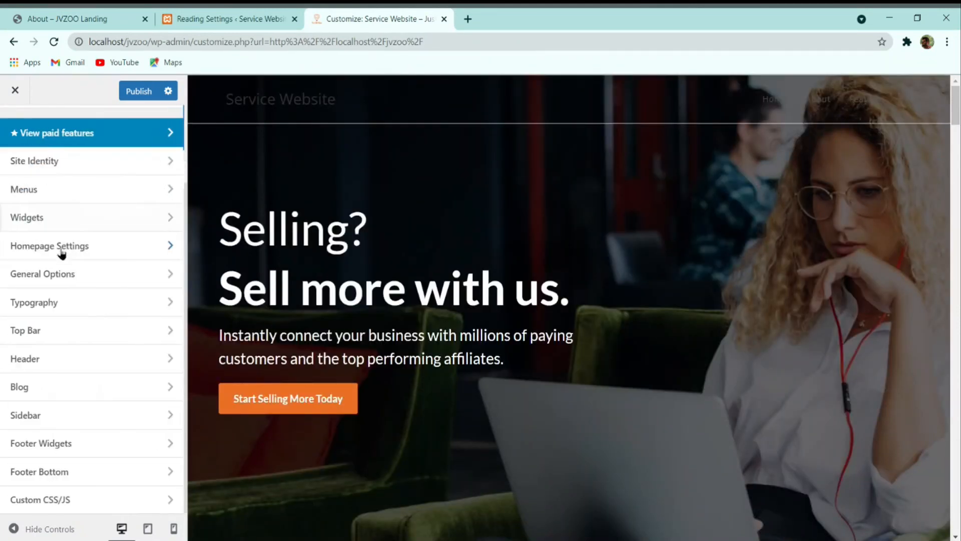
Step: Turn off Header Border Bottom under Header > General and publish the changes
left_click(62, 361)
left_click(88, 183)
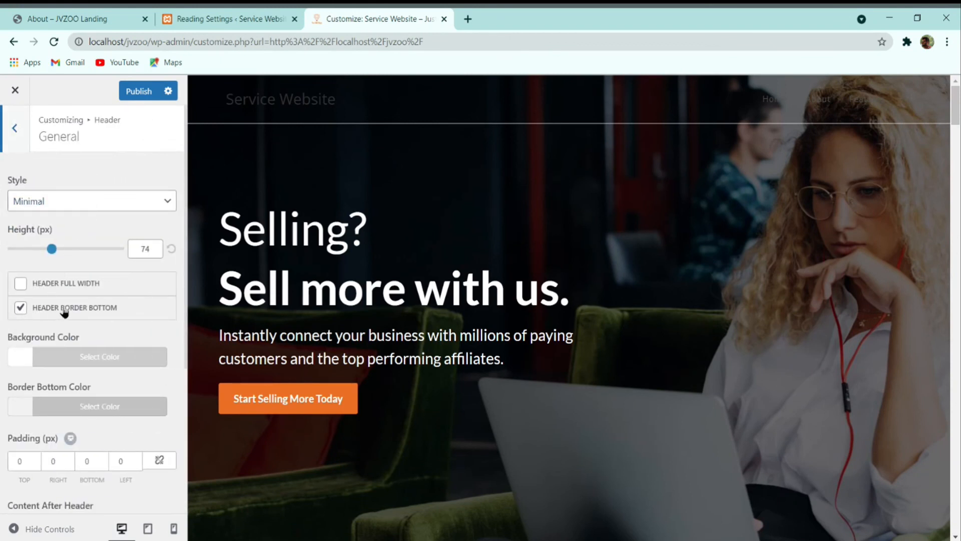
left_click(80, 310)
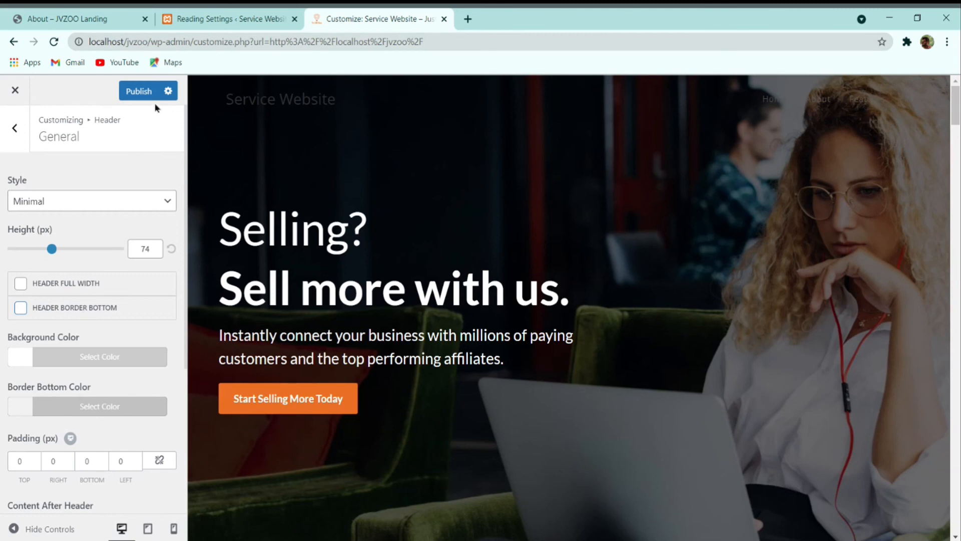
left_click(142, 92)
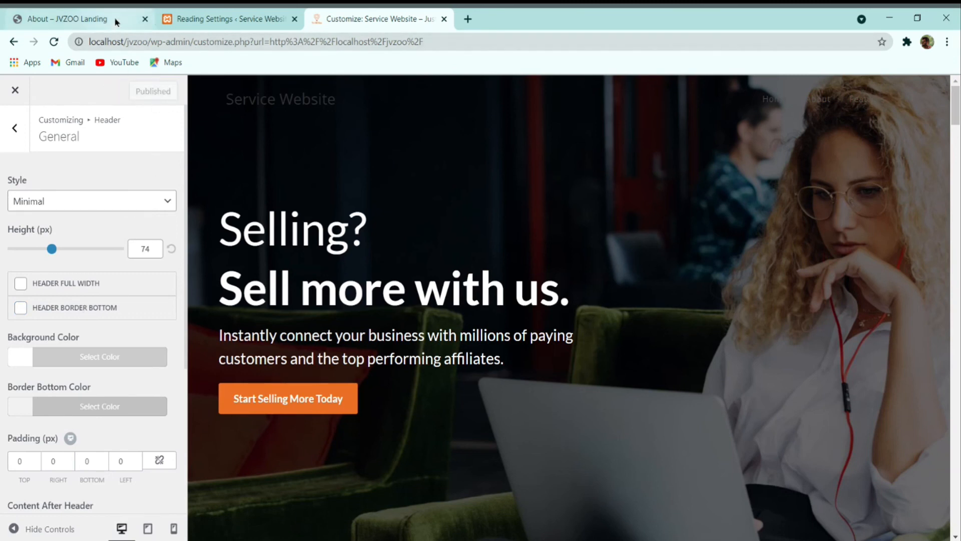
Step: Compare the Customizer preview against the reference JVZoo About page tab
scroll(84, 373, "down", 4)
scroll(120, 300, "up", 4)
left_click(15, 130)
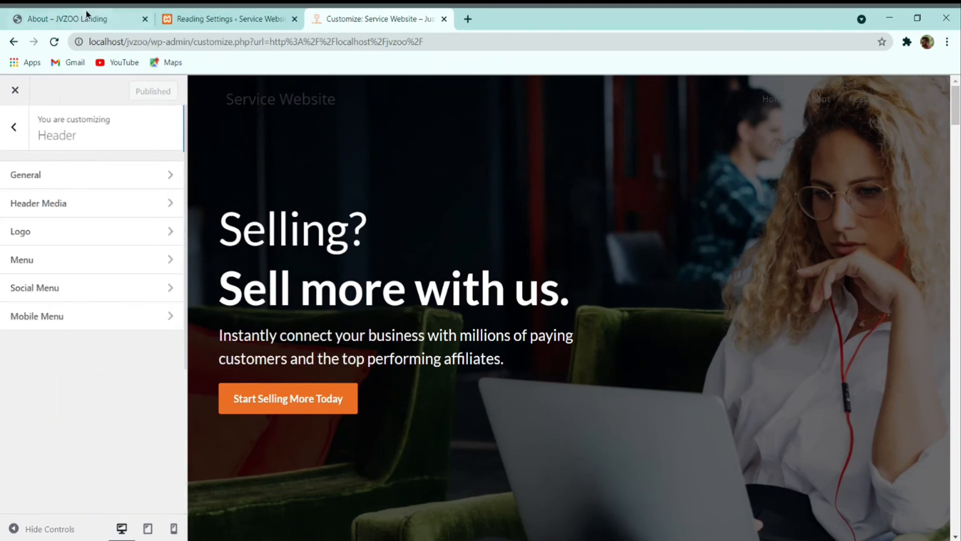
left_click(90, 17)
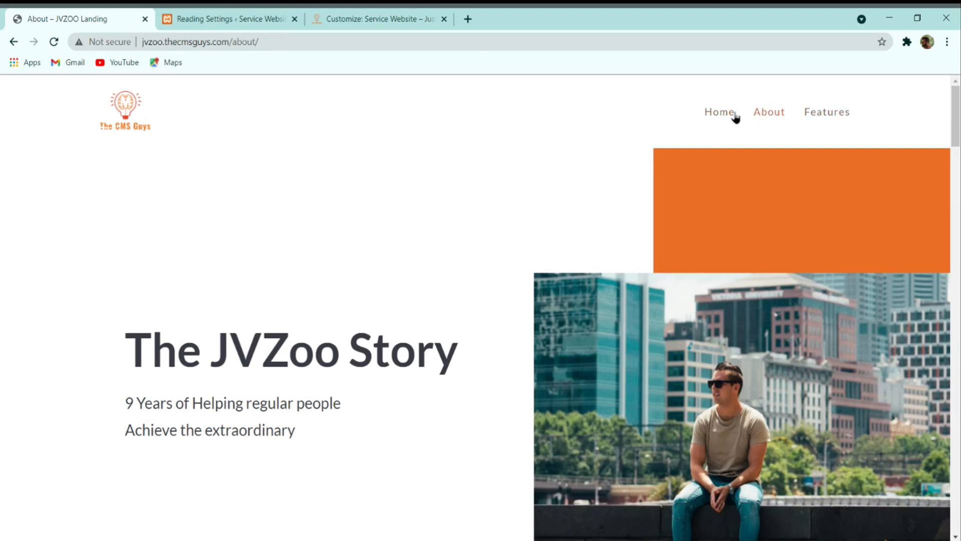
left_click(413, 15)
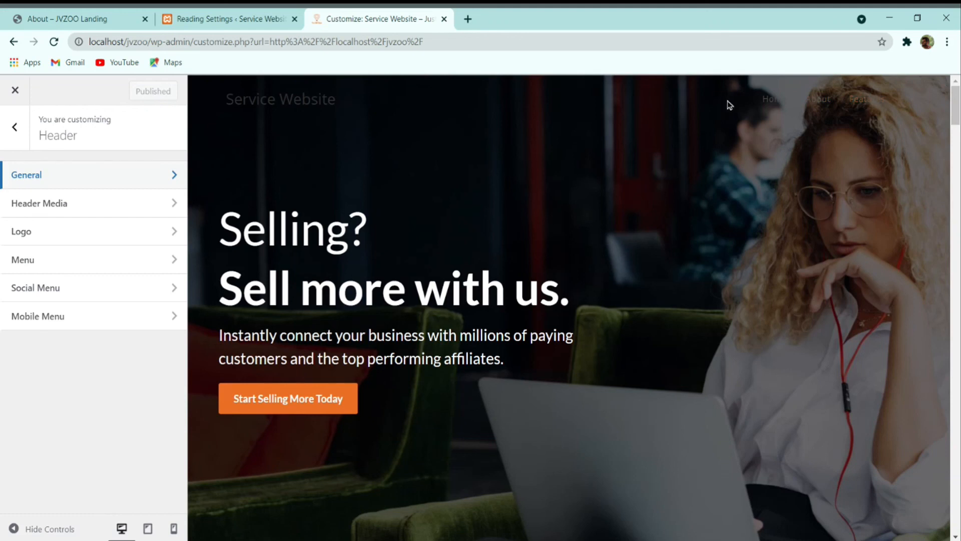
left_click(70, 18)
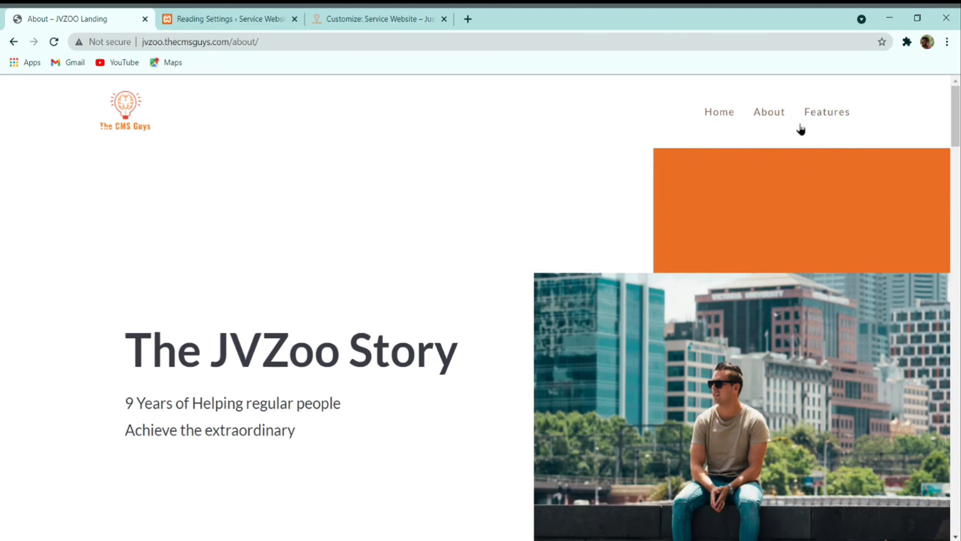
left_click(384, 15)
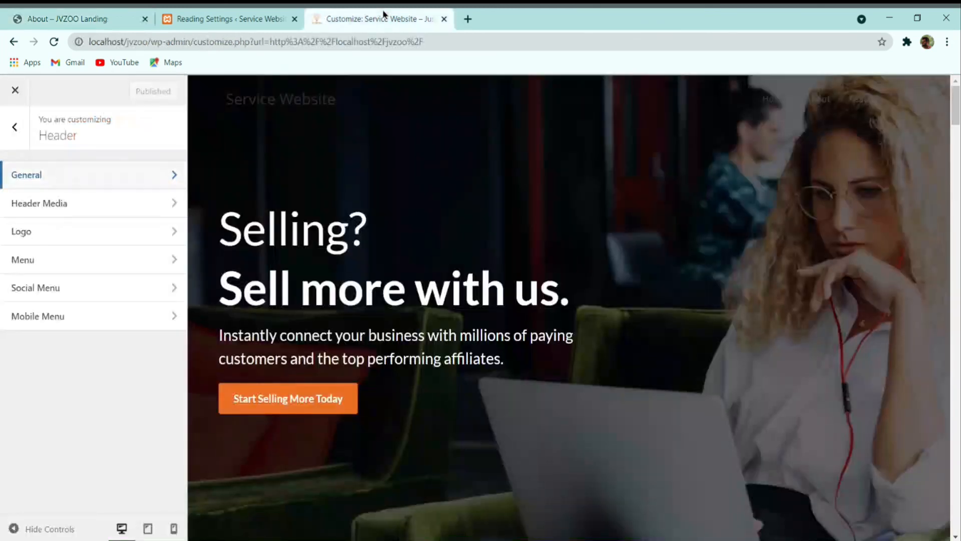
Step: Choose The CMS Guys image as the header logo, uncropped
left_click(75, 232)
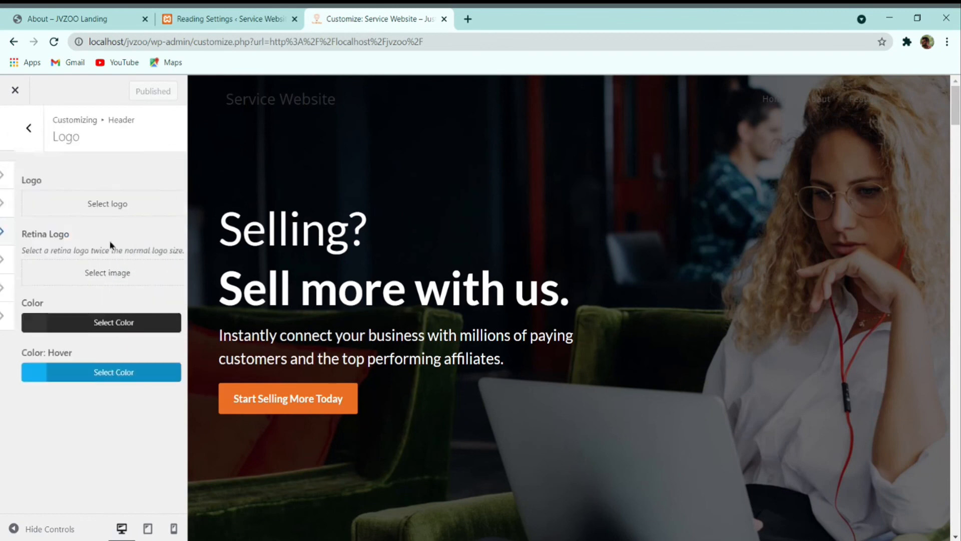
left_click(61, 199)
left_click(68, 243)
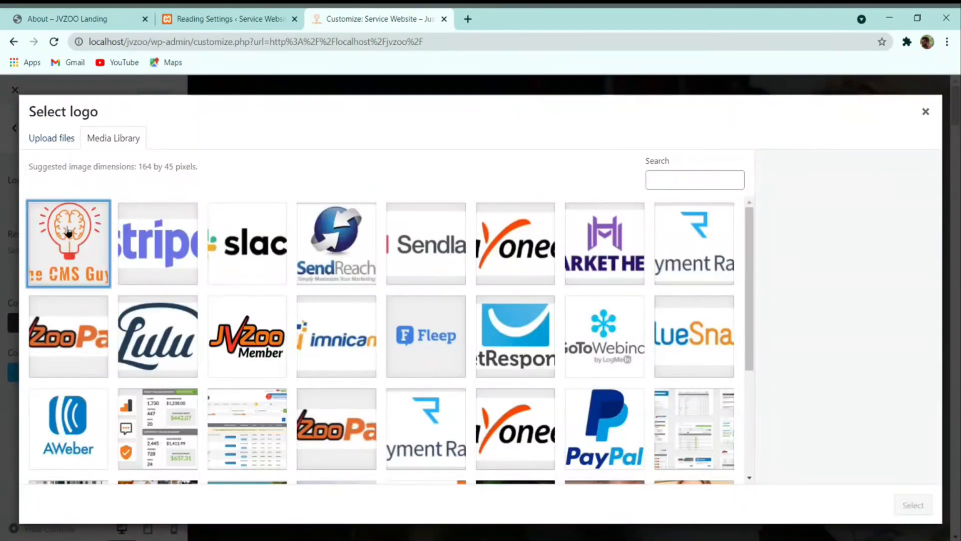
left_click(911, 506)
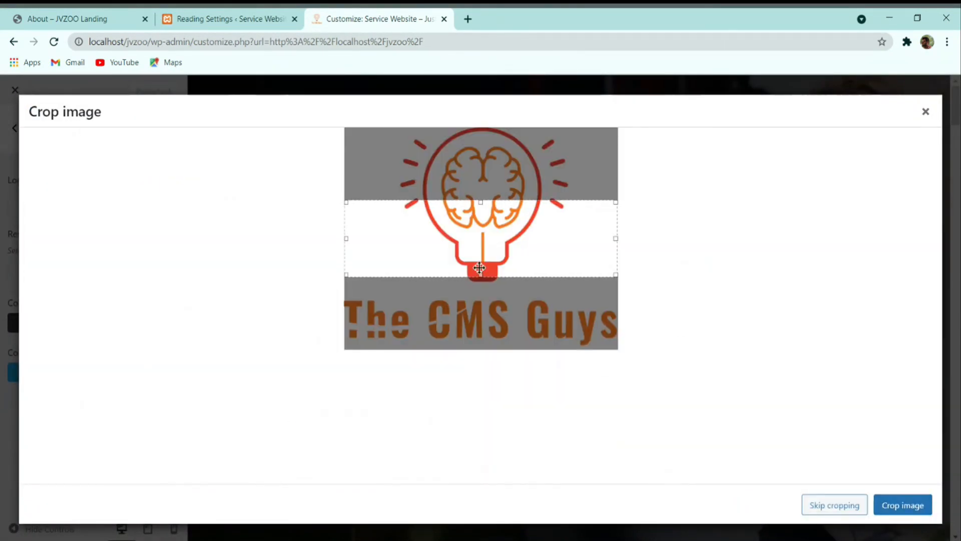
left_click_drag(479, 274, 478, 400)
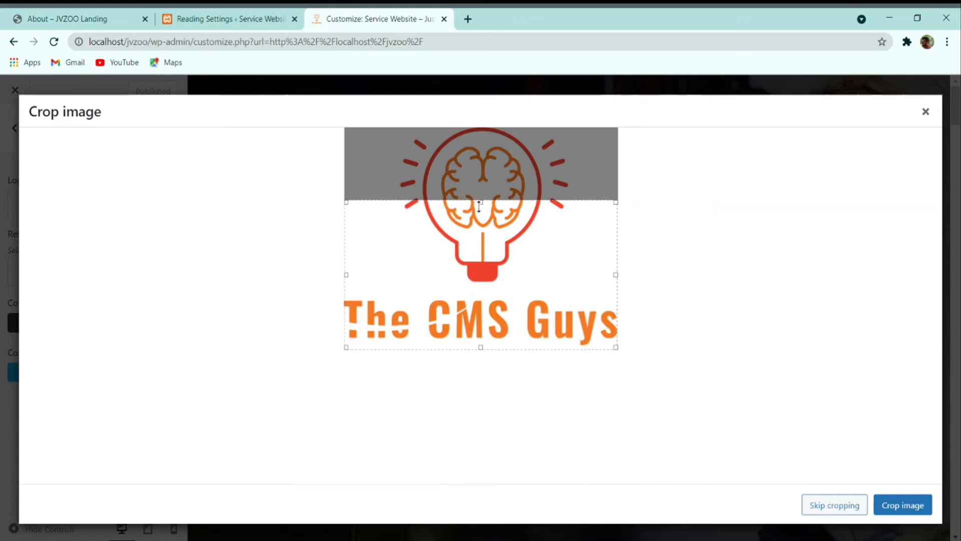
left_click_drag(478, 204, 469, 80)
left_click(904, 505)
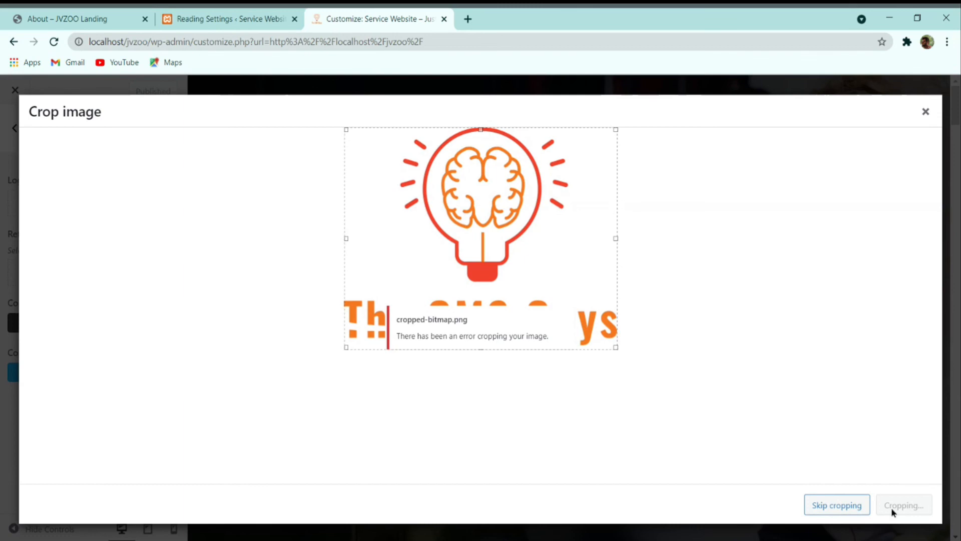
left_click(849, 507)
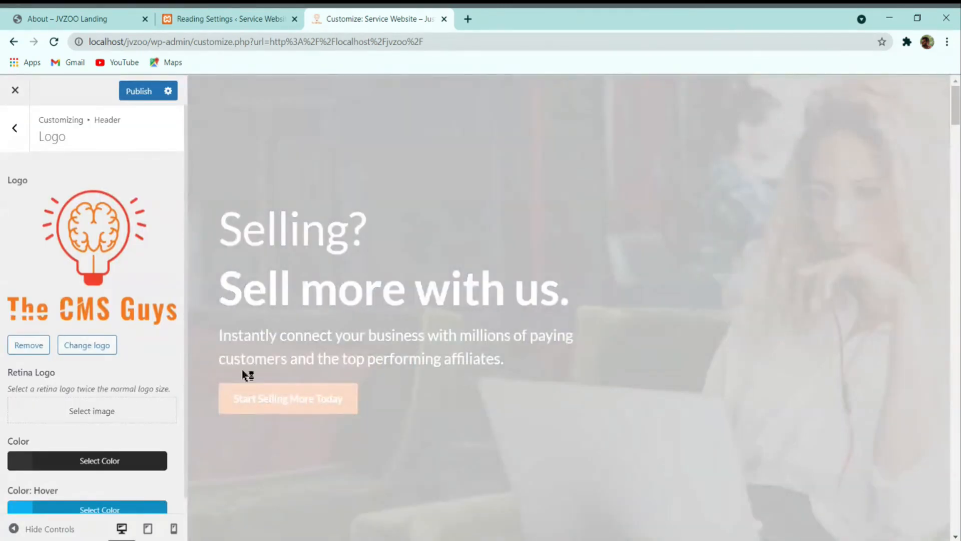
Step: Limit the logo to 75 px max width and 75 px max height, then publish
scroll(95, 384, "down", 2)
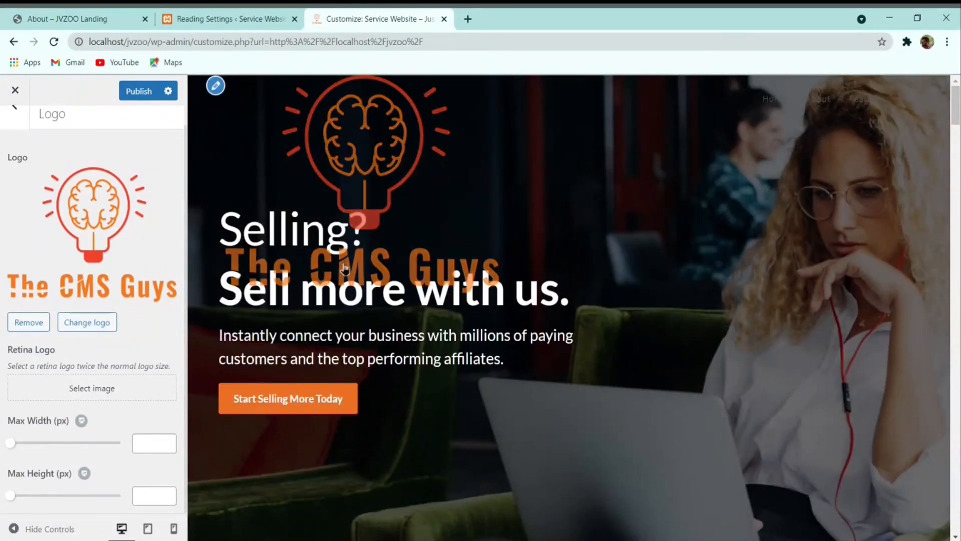
mouse_move(10, 444)
left_mouse_down()
mouse_move(112, 445)
mouse_move(21, 444)
left_mouse_up()
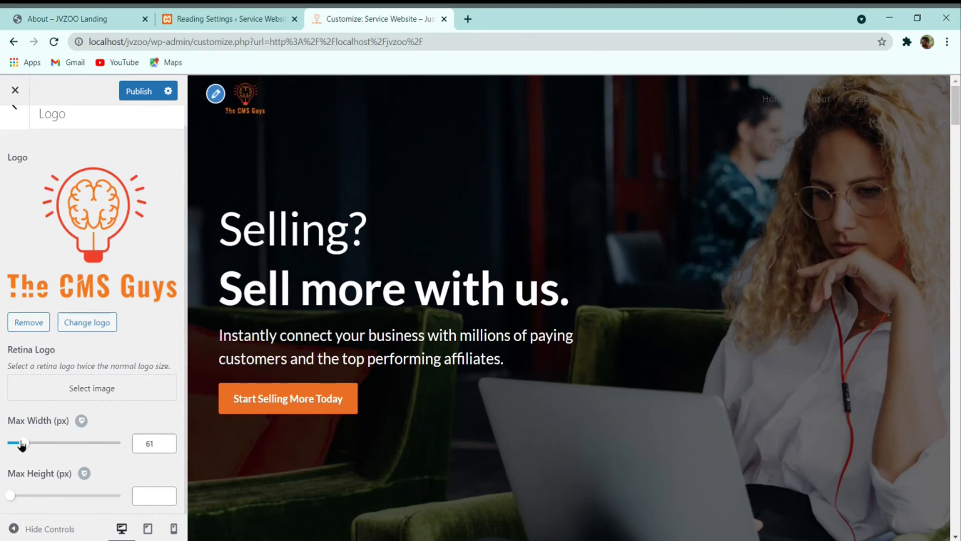
left_click_drag(159, 445, 119, 450)
type("75")
left_click(164, 494)
type("75")
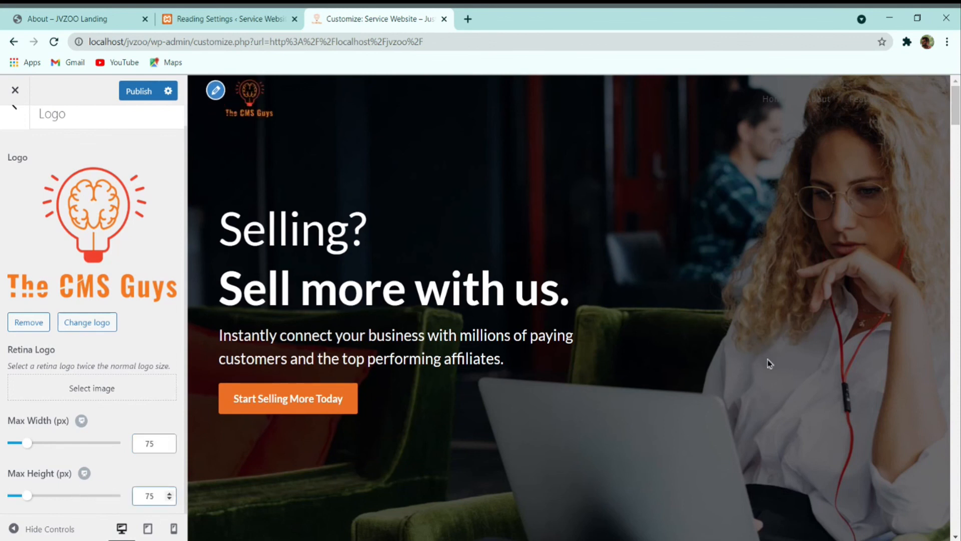
scroll(850, 225, "down", 5)
scroll(95, 200, "up", 2)
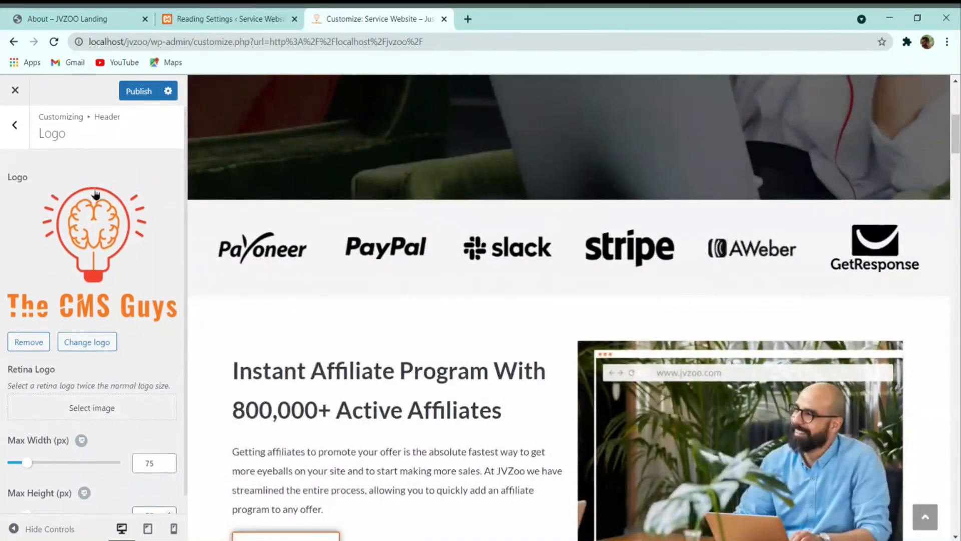
left_click(143, 86)
Step: Go to the Header > Menu settings and look over their options
left_click(14, 131)
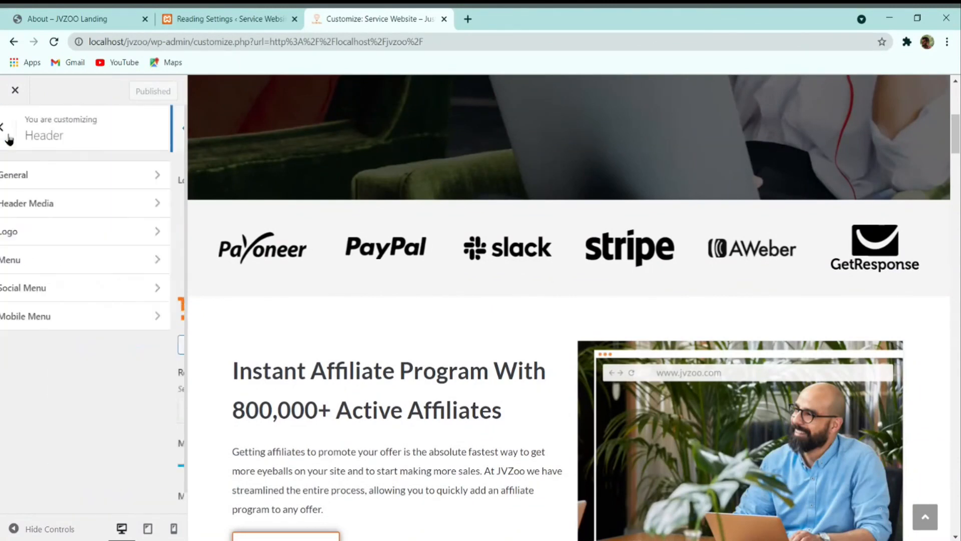
left_click(70, 260)
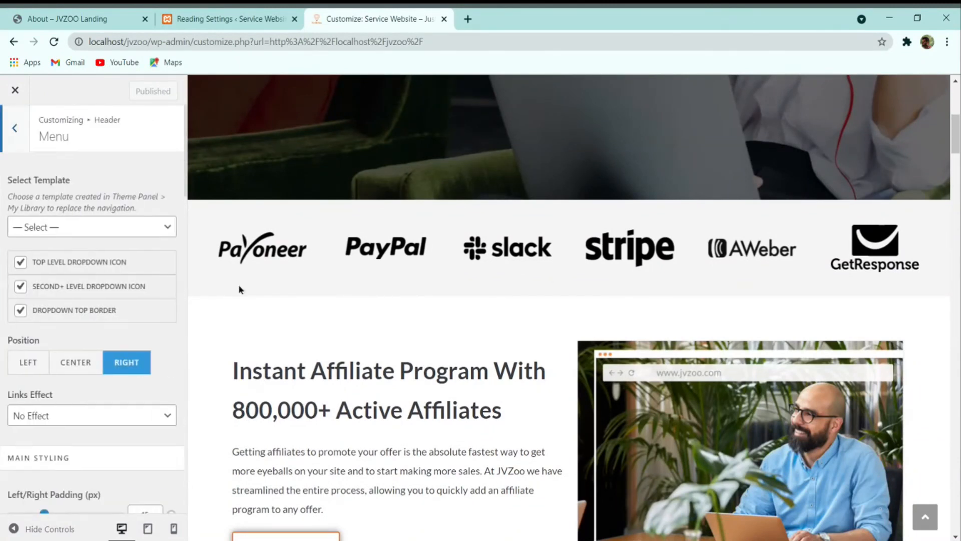
scroll(359, 377, "up", 3)
scroll(297, 415, "down", 3)
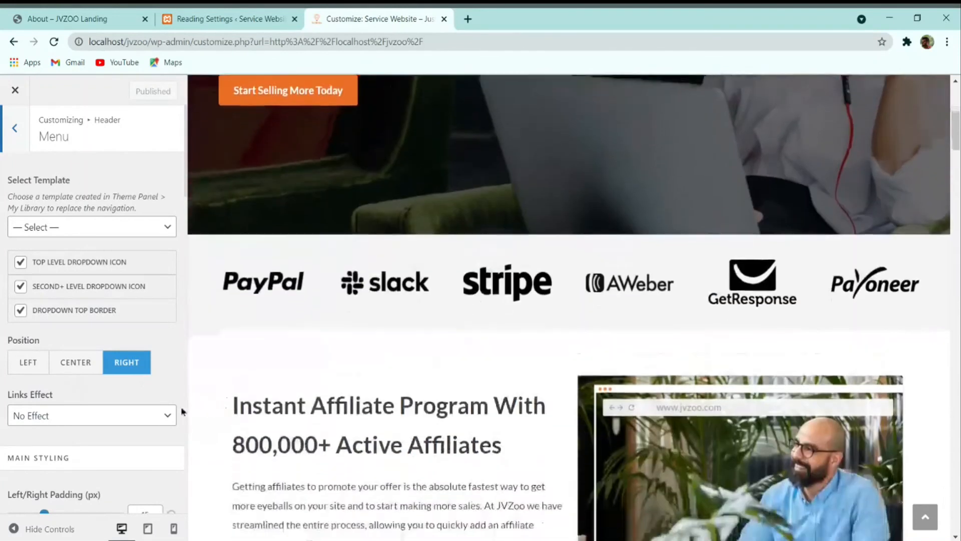
scroll(298, 416, "up", 6)
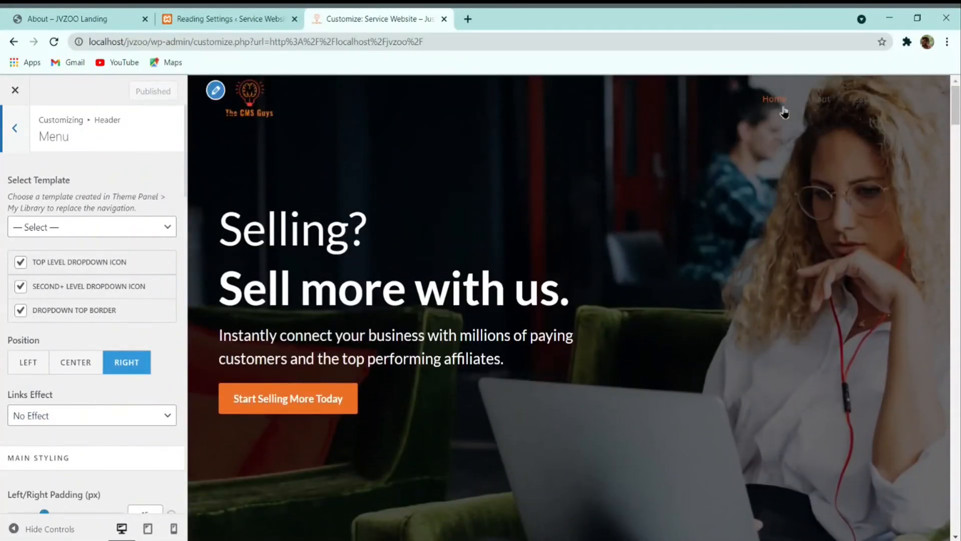
scroll(57, 391, "down", 8)
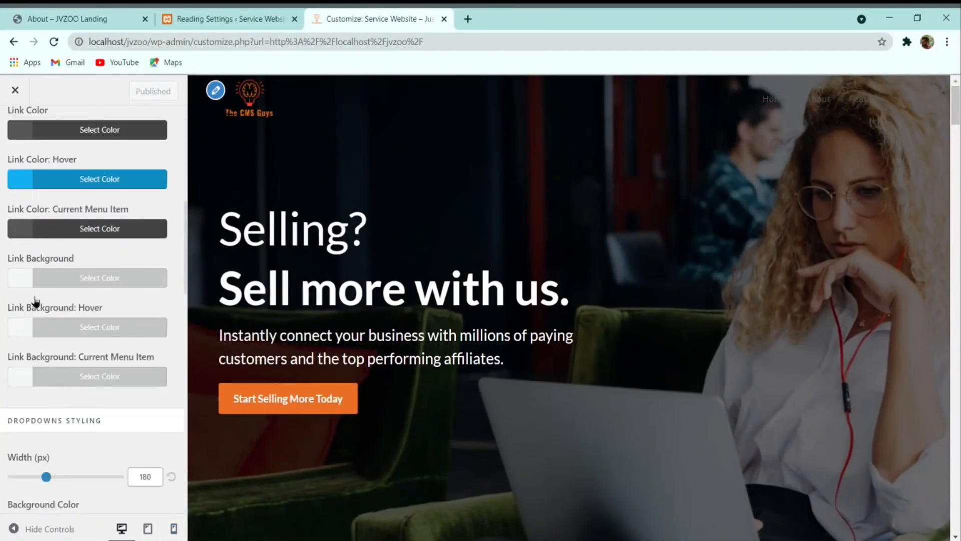
scroll(75, 401, "down", 8)
scroll(58, 375, "up", 15)
left_click(7, 131)
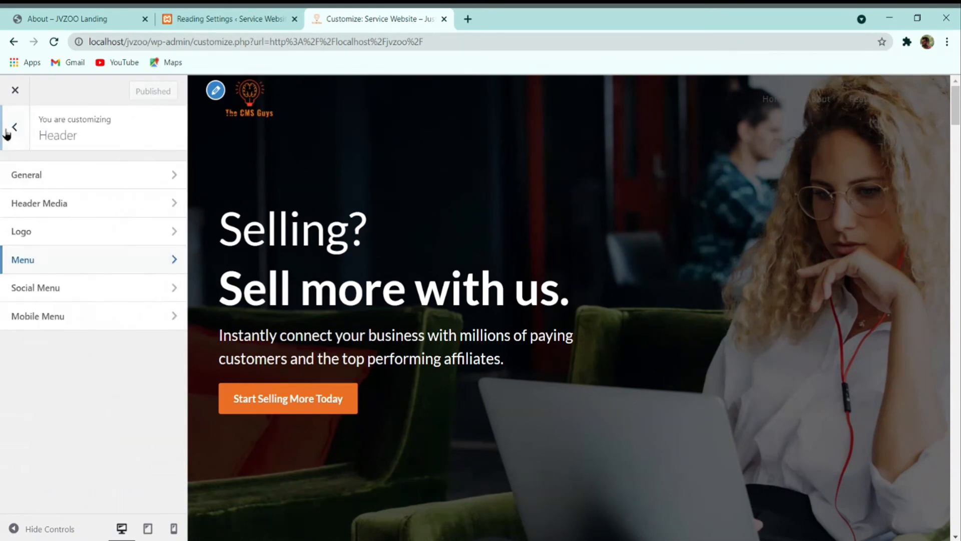
left_click(47, 262)
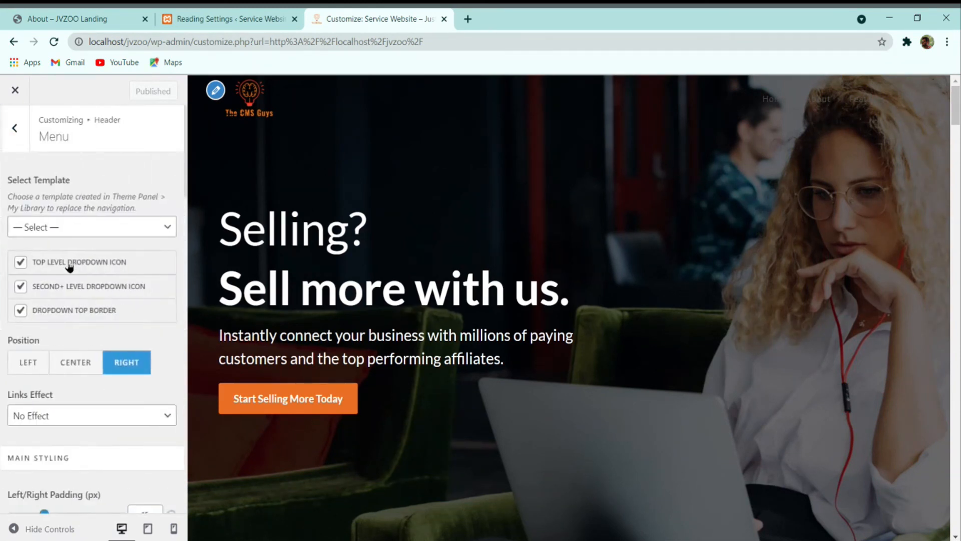
scroll(69, 326, "down", 8)
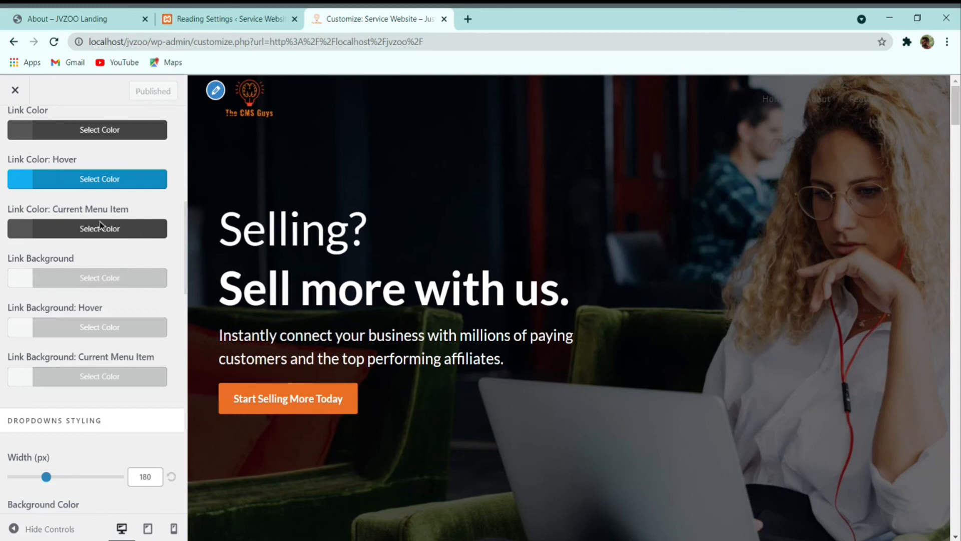
Step: Change the menu Link Color from #555555 to #383c44
left_click(83, 133)
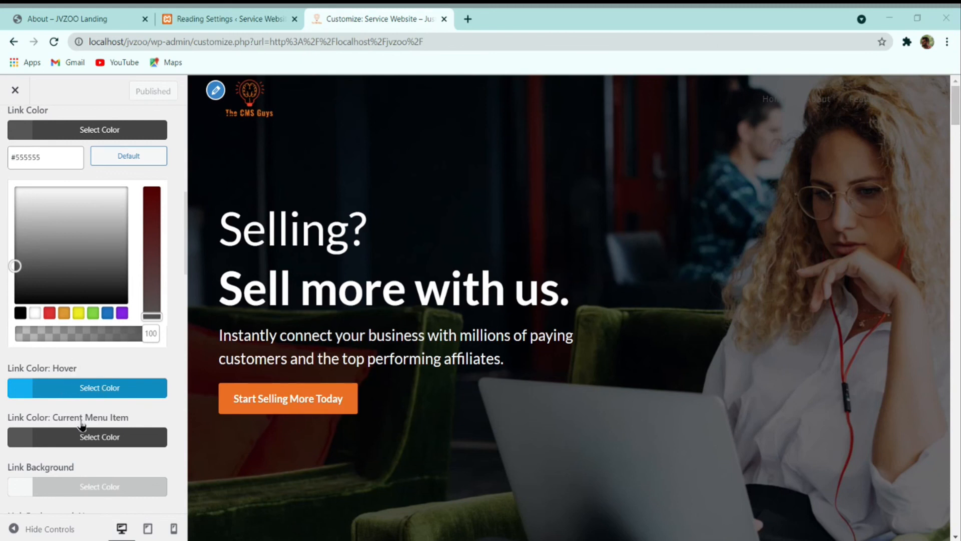
left_click(106, 355)
left_click(101, 125)
left_click(52, 152)
key("ctrl+a")
type("383C44")
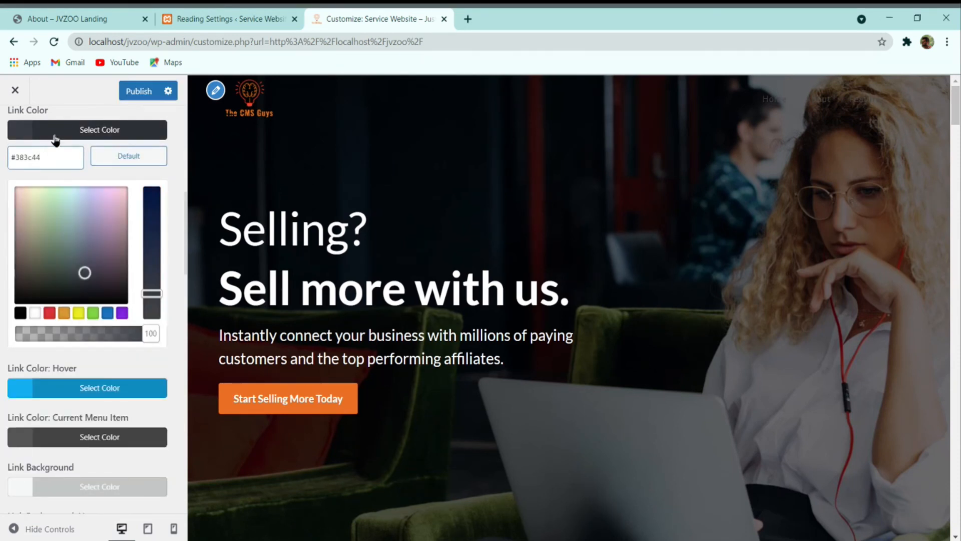
left_click(55, 138)
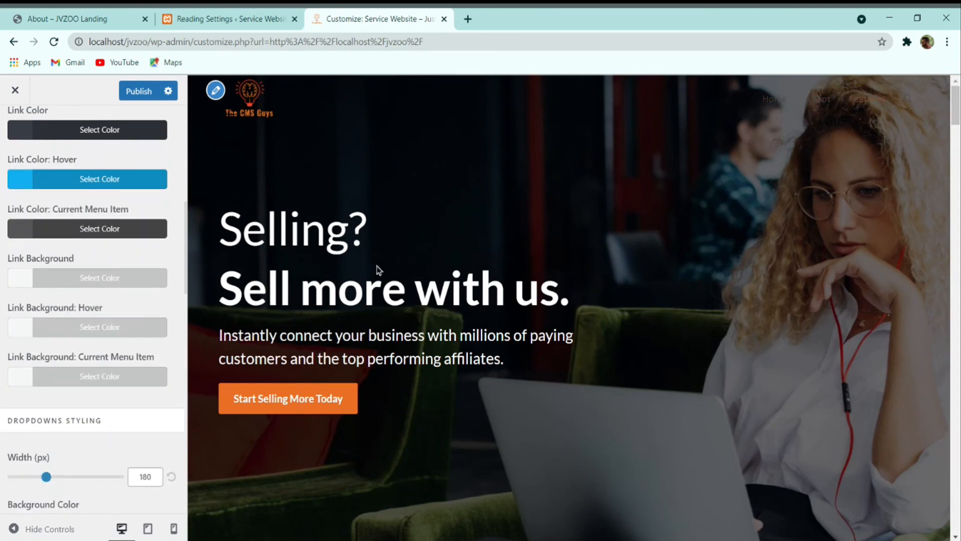
Step: Publish the new link colour and return to the main Customizer sections
scroll(82, 260, "up", 10)
left_click(139, 91)
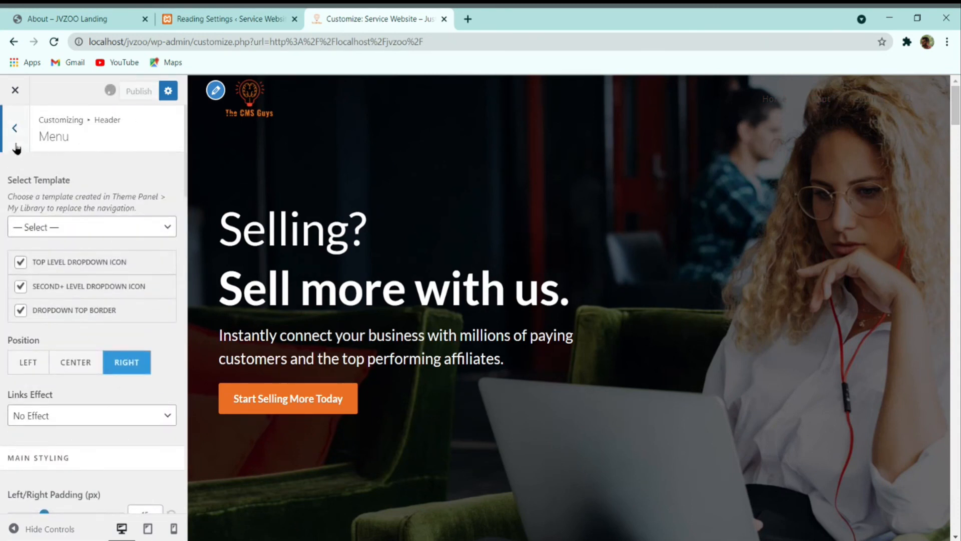
left_click(15, 129)
left_click(15, 128)
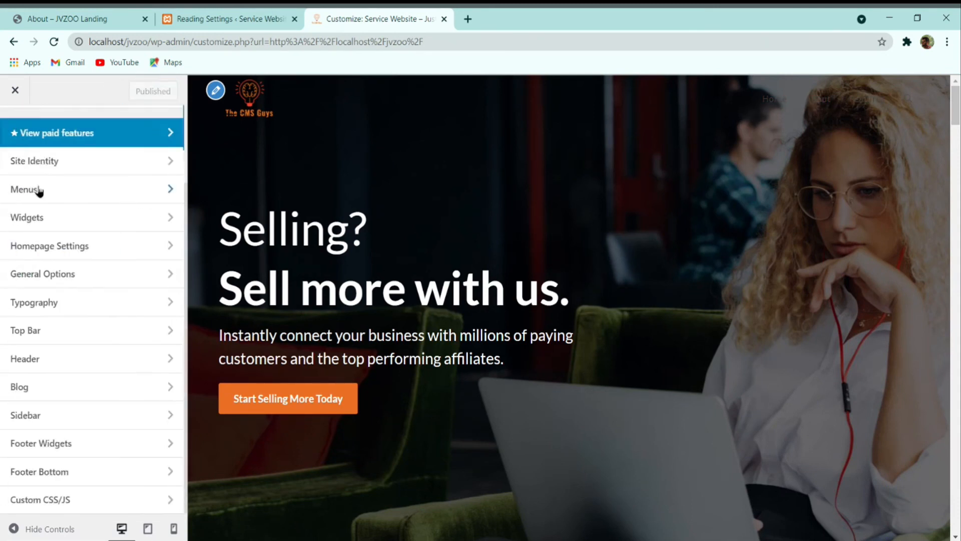
Step: Set the Main Menu typography to Lato with Normal: 400 weight
left_click(62, 311)
left_click(47, 399)
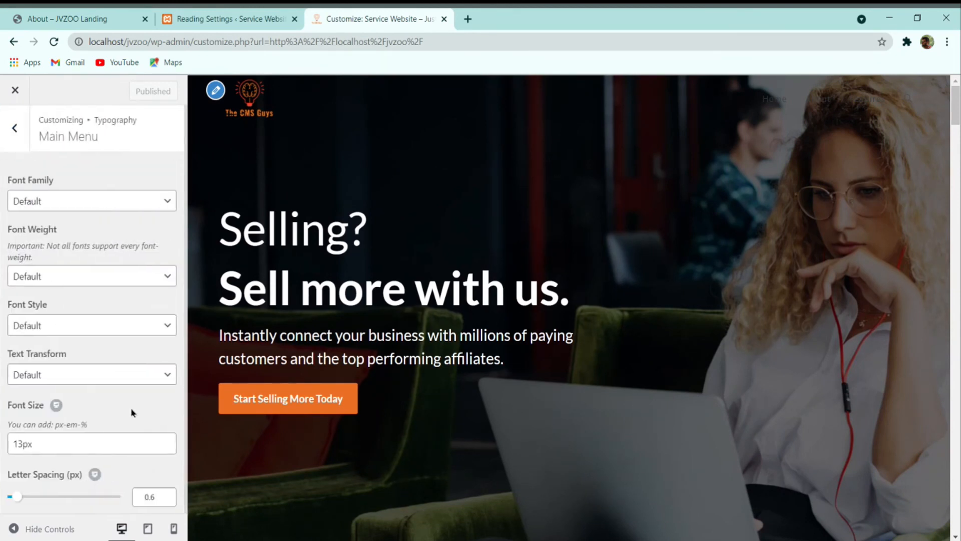
left_click(94, 201)
type("la")
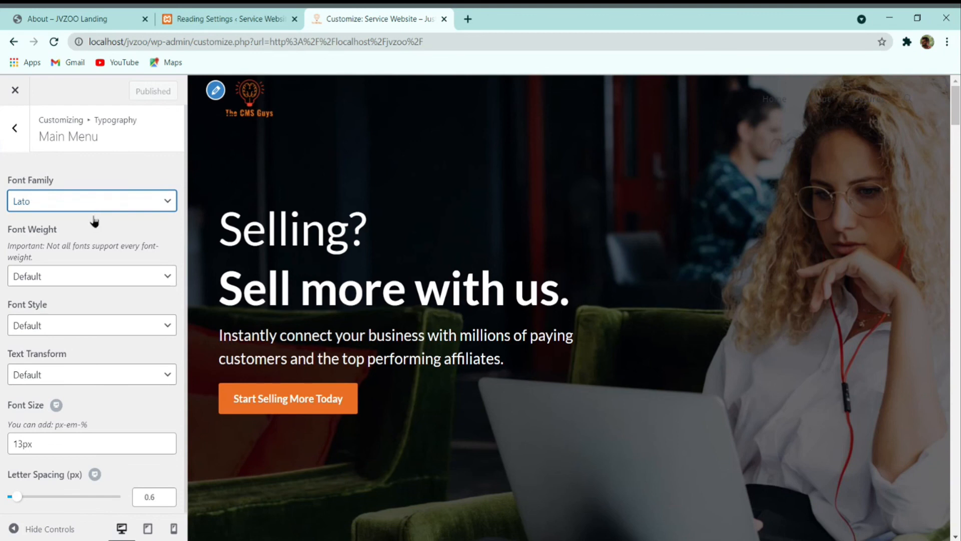
left_click(51, 275)
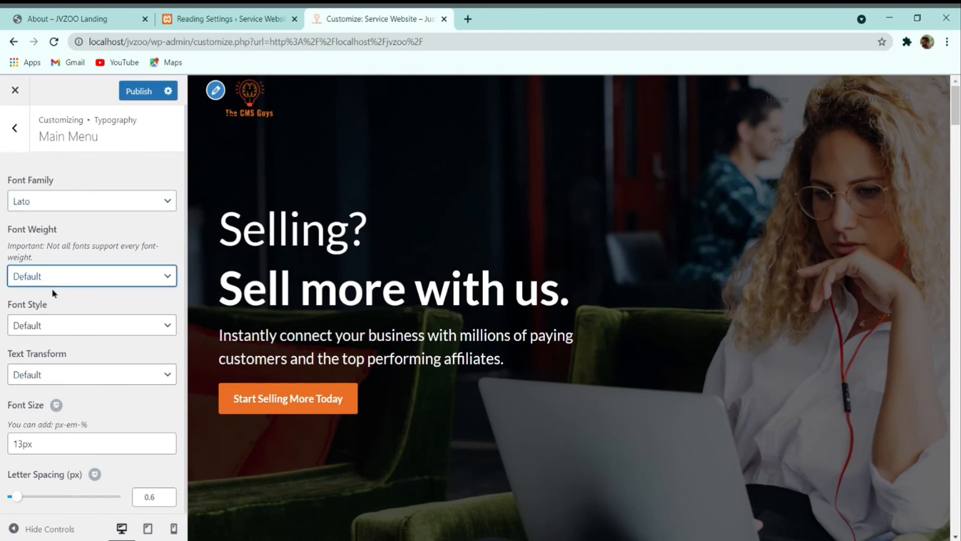
key("n")
Step: Make the menu font size 16px, publish, and view the About page in a new tab
left_click_drag(21, 440, 11, 441)
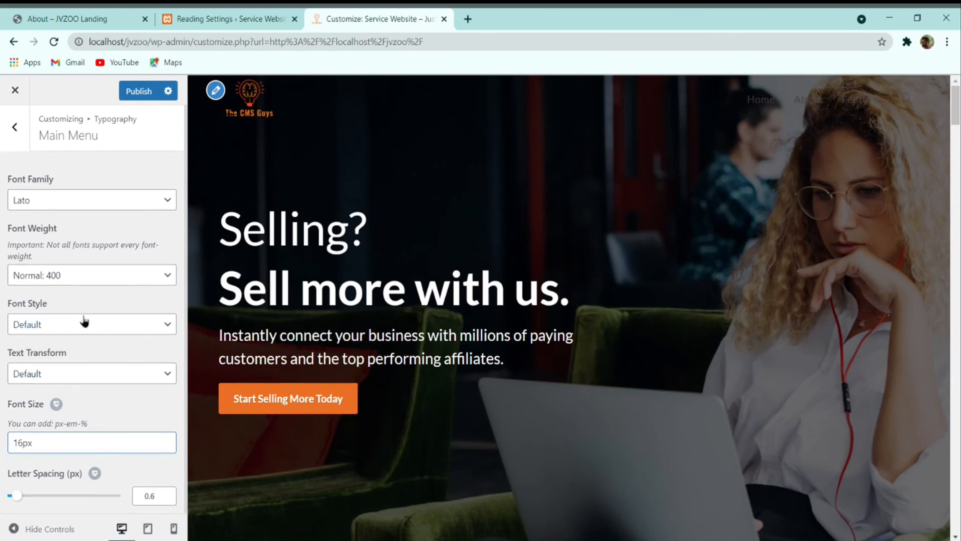
left_click(138, 91)
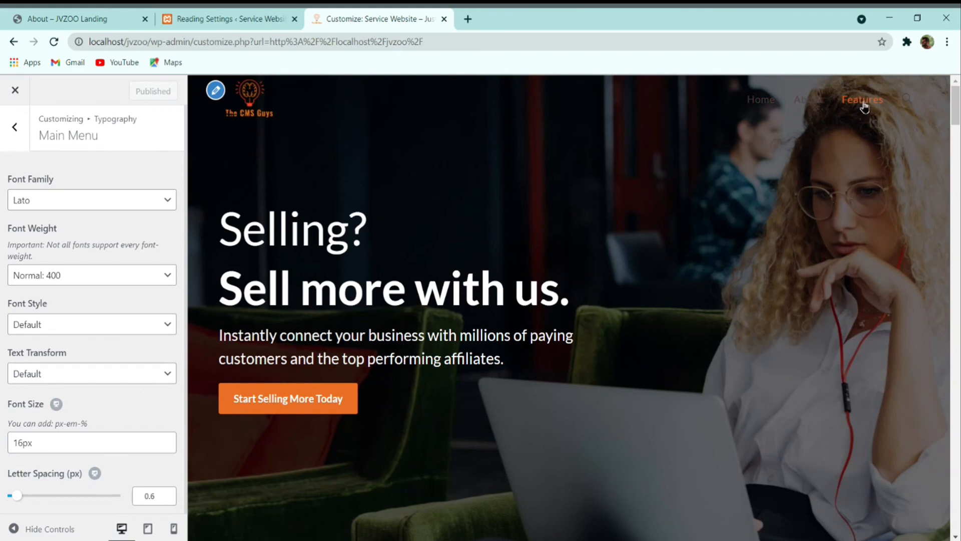
left_click(803, 101, "ctrl")
left_click(470, 18)
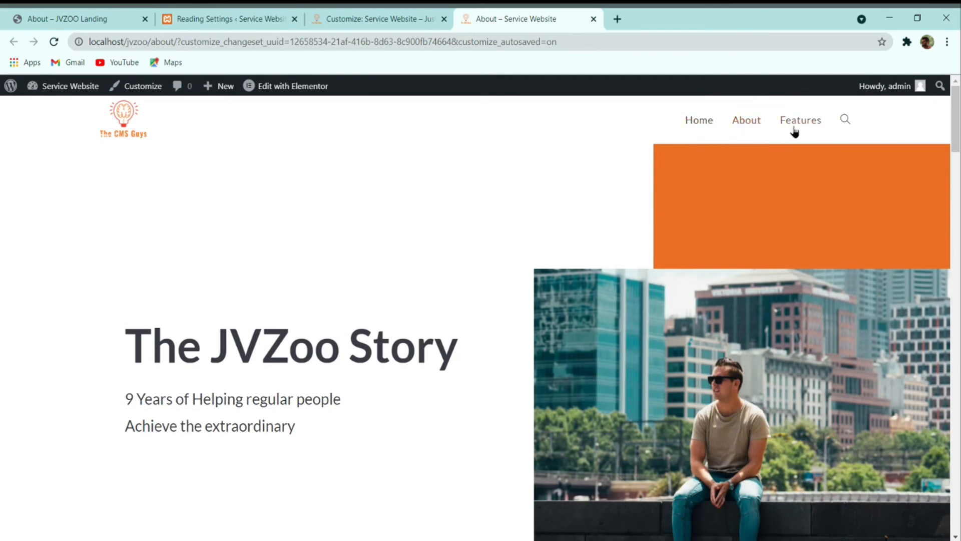
Step: Compare the local About page with the reference JVZoo About page
left_click(204, 15)
left_click(75, 11)
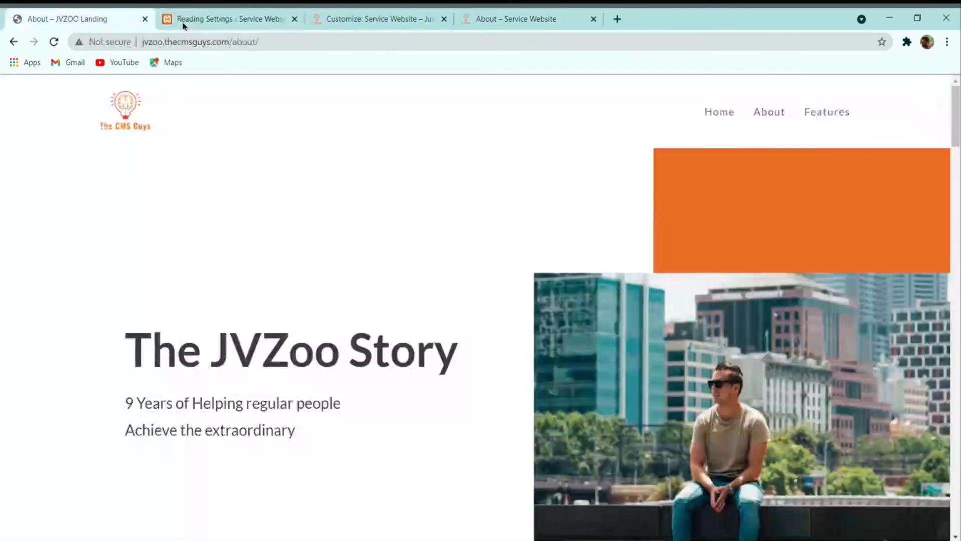
left_click(505, 12)
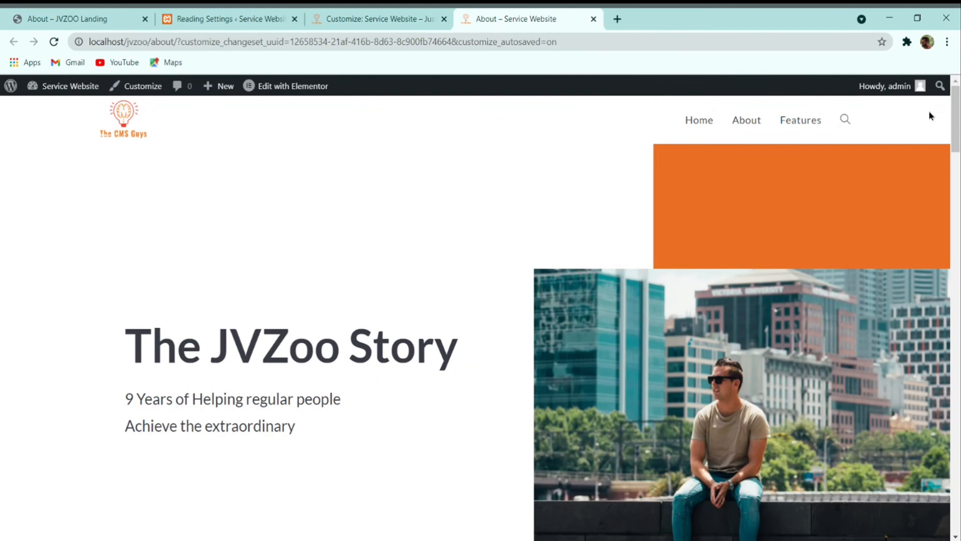
left_click(392, 16)
Step: Navigate to the Header > Menu settings, glancing at Header > General along the way
left_click(6, 130)
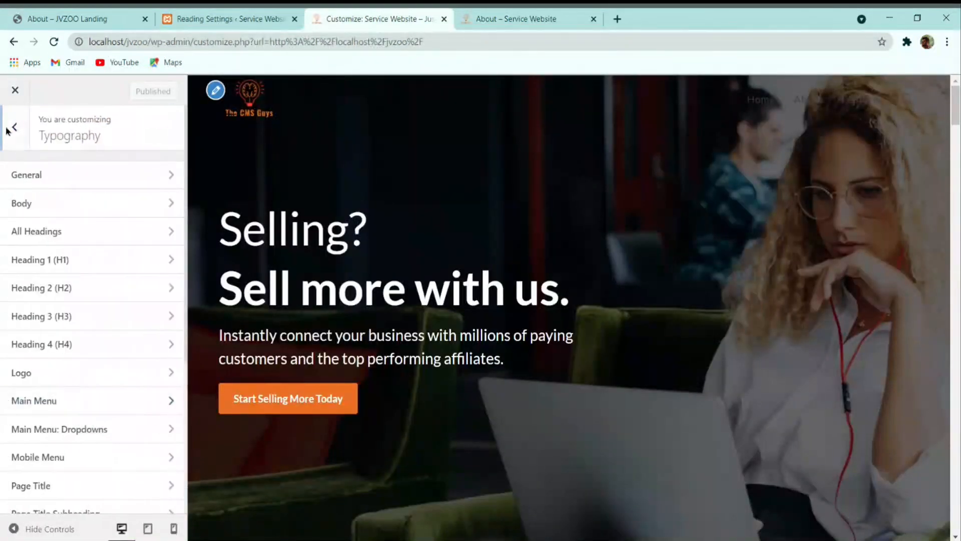
left_click(10, 129)
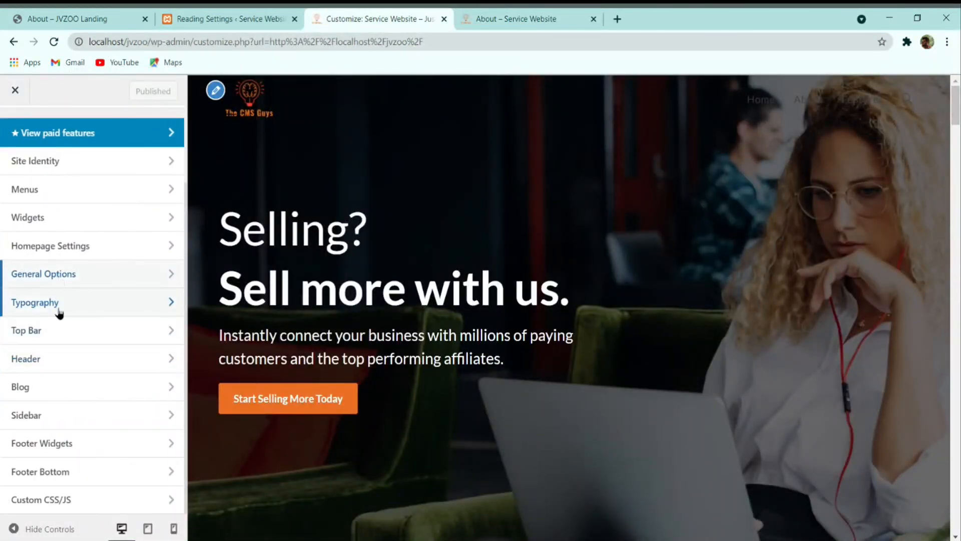
left_click(48, 356)
left_click(75, 186)
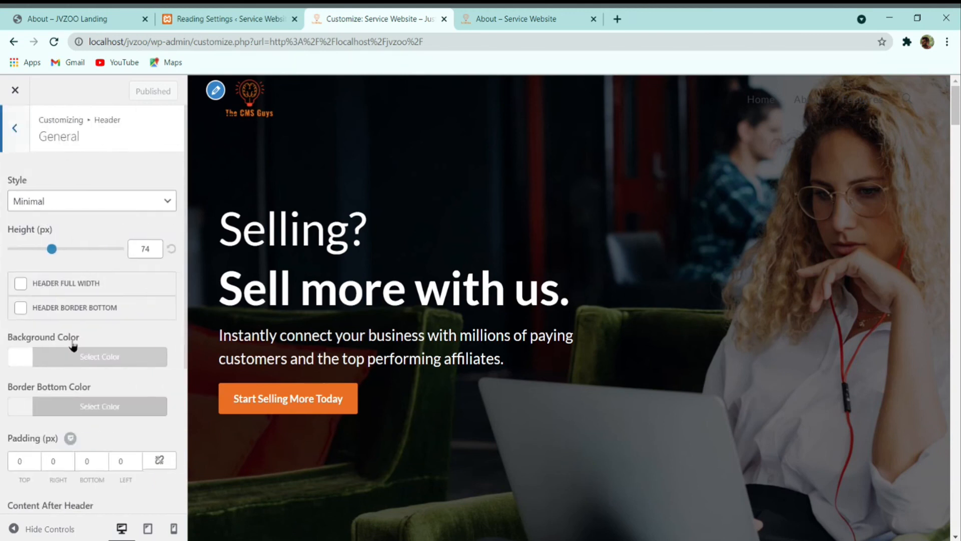
scroll(73, 343, "down", 4)
scroll(83, 361, "up", 4)
left_click(10, 131)
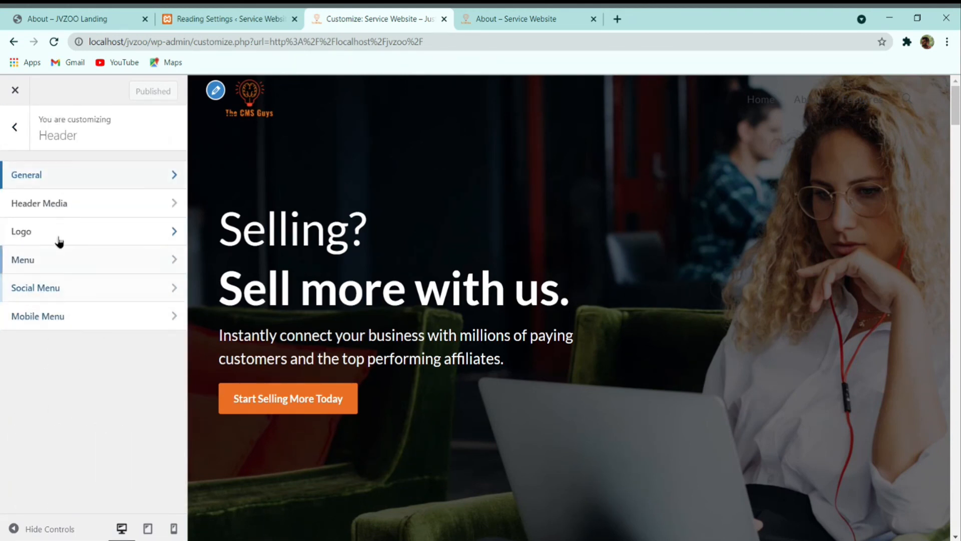
left_click(77, 267)
Step: Disable the search icon in the header menu
left_click(521, 18)
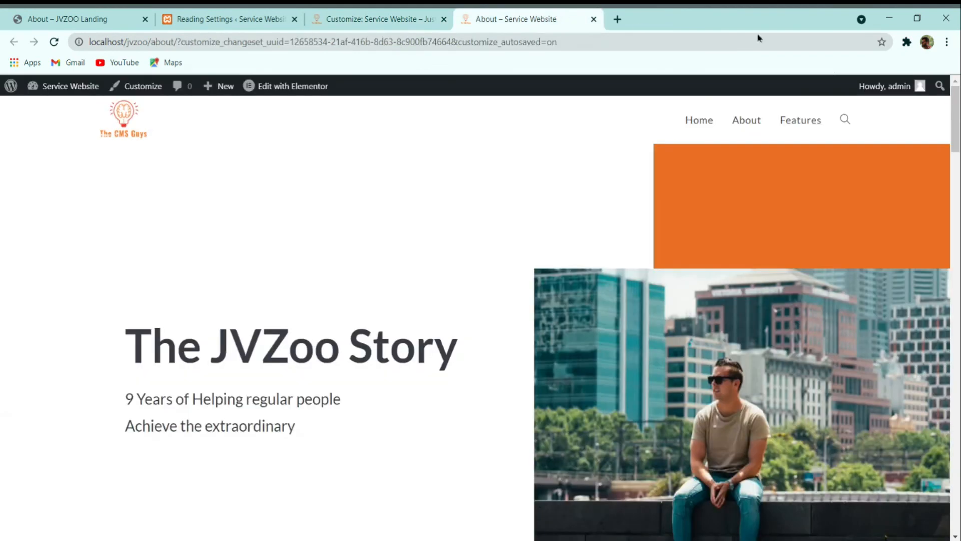
left_click(337, 18)
scroll(103, 373, "down", 8)
scroll(103, 372, "down", 5)
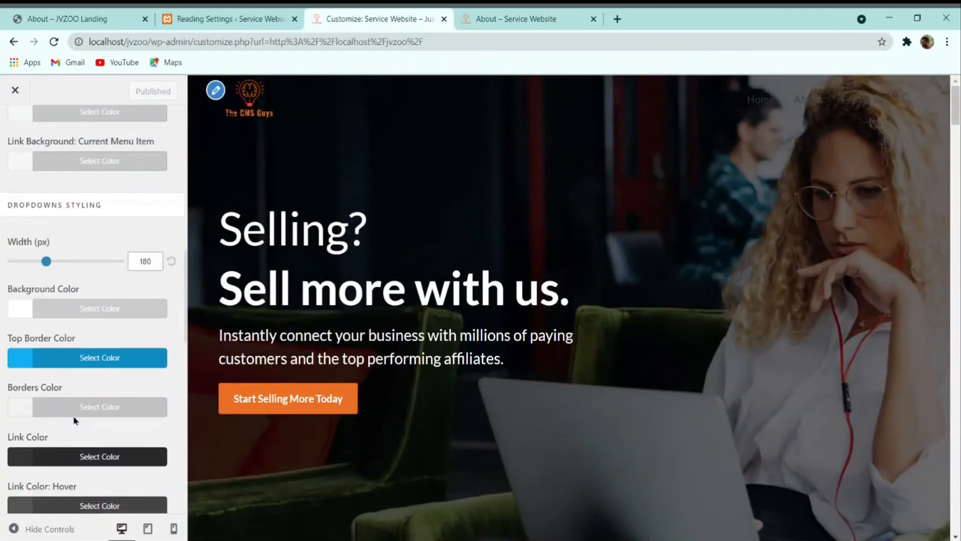
scroll(75, 300, "down", 4)
scroll(80, 318, "down", 4)
left_click(70, 323)
key("Up")
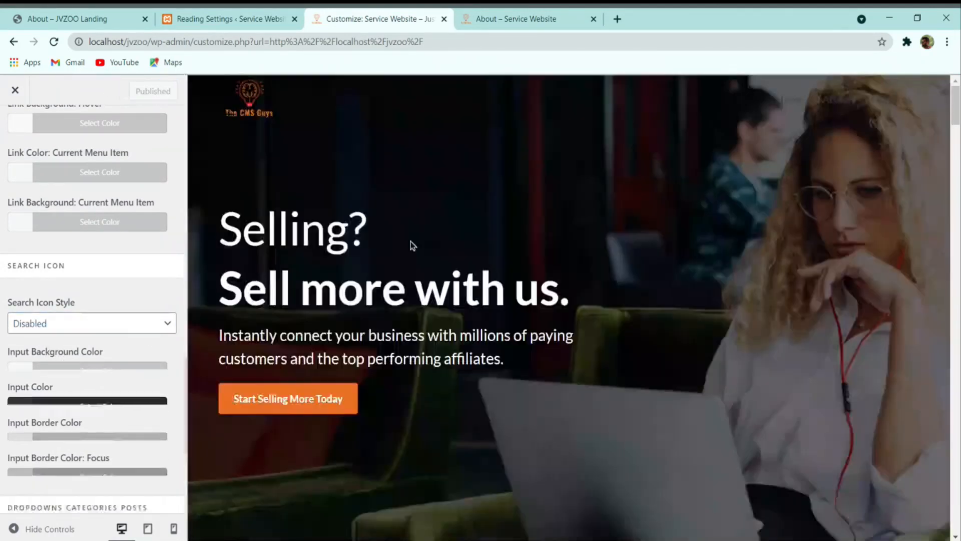
Step: Reload the About page to check the menu, then close the Customizer
left_click(526, 18)
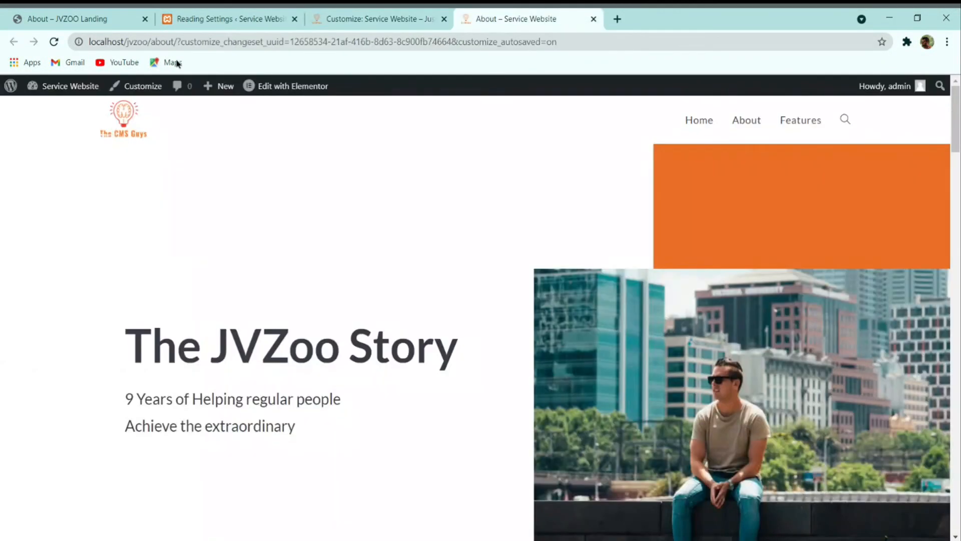
left_click(55, 44)
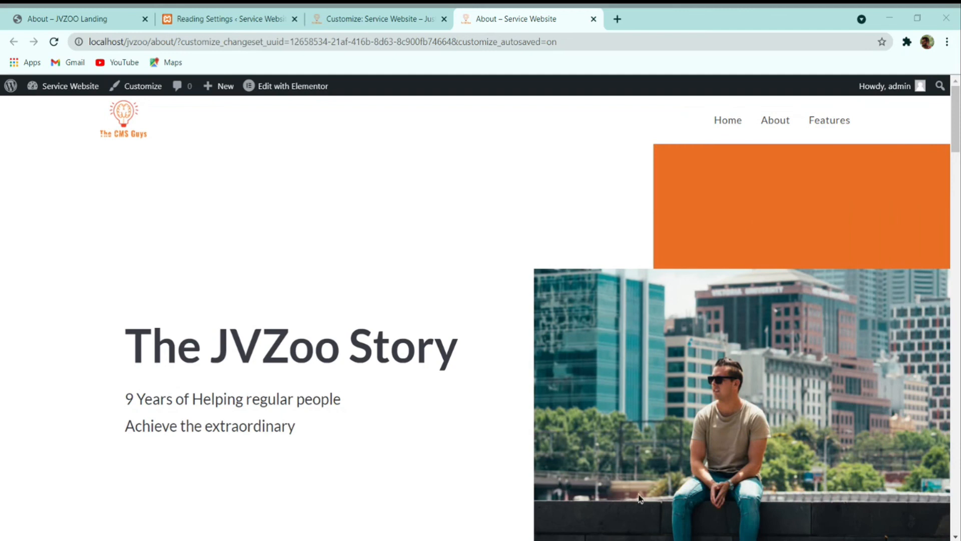
left_click(409, 18)
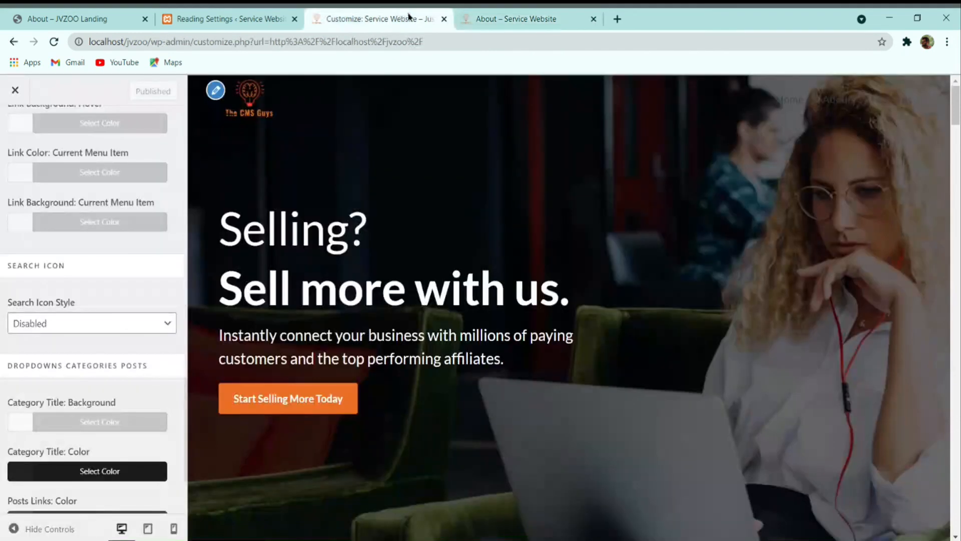
left_click(16, 90)
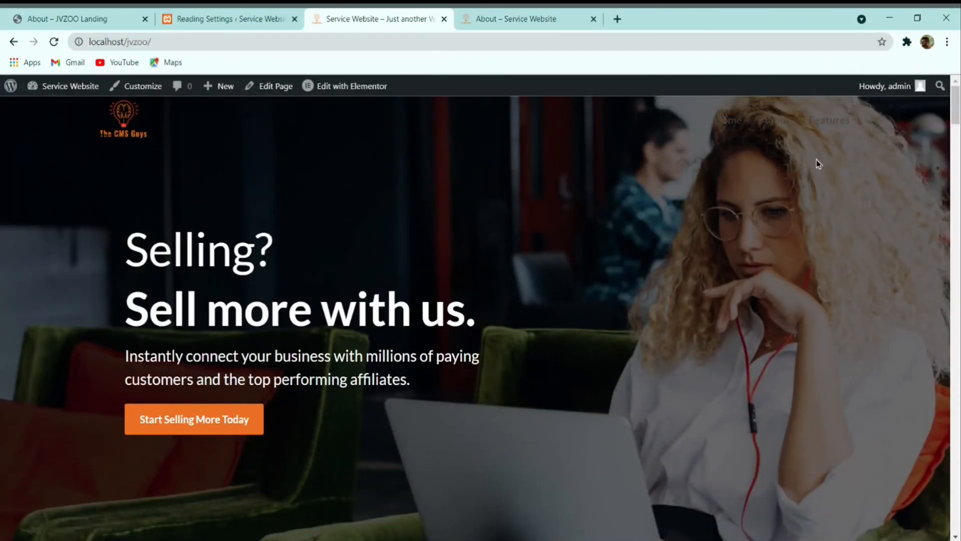
Step: In the Home page's OceanWP Menu settings, set the font to Lato at 16px
left_click(278, 88)
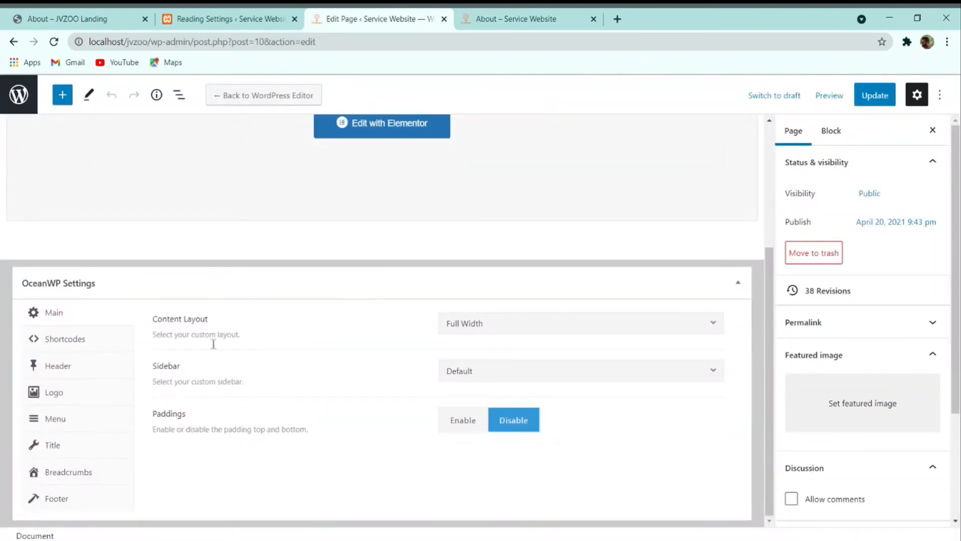
scroll(250, 212, "down", 4)
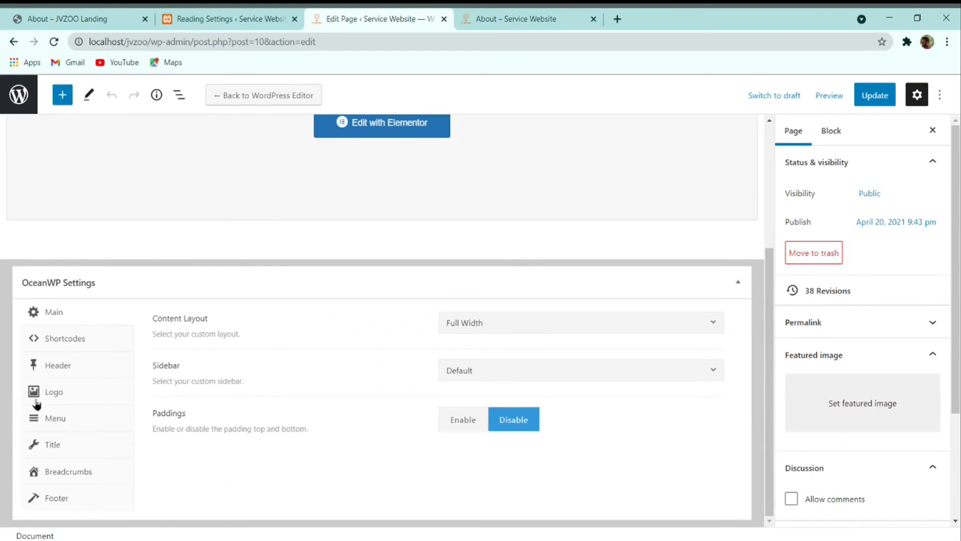
left_click(61, 419)
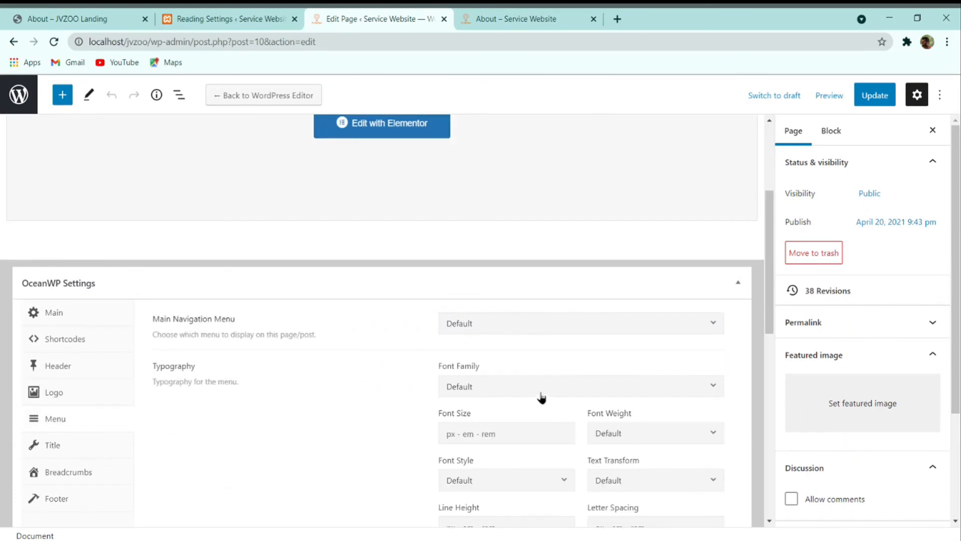
scroll(497, 335, "down", 4)
left_click(521, 172)
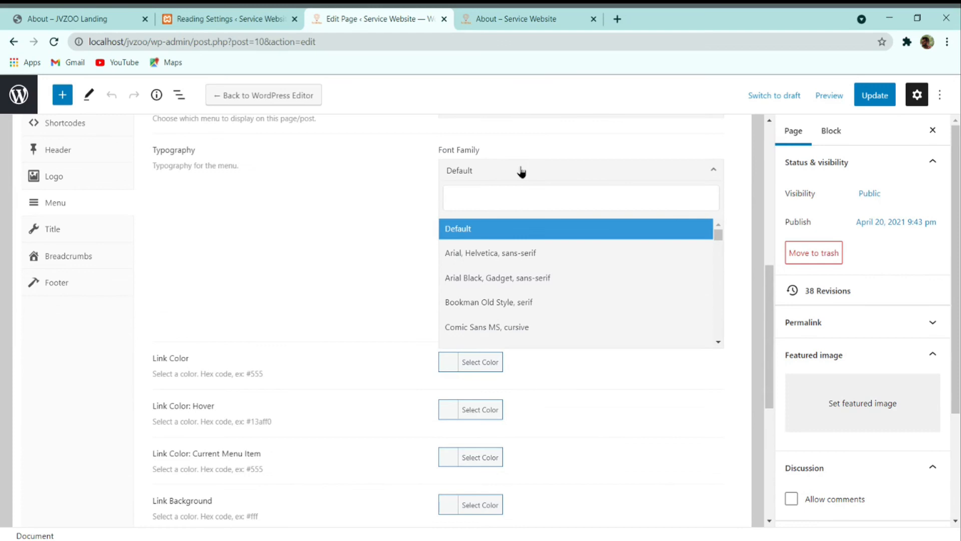
type("lato")
key("Return")
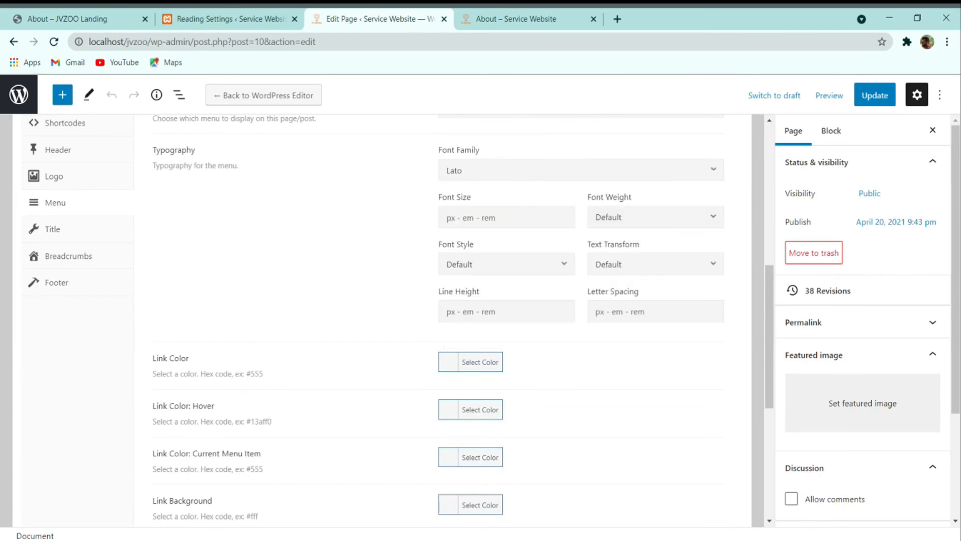
type("16")
Step: Set the menu font weight to Normal: 400 and the link colour to white #ffffff
left_click(620, 218)
scroll(650, 351, "up", 5)
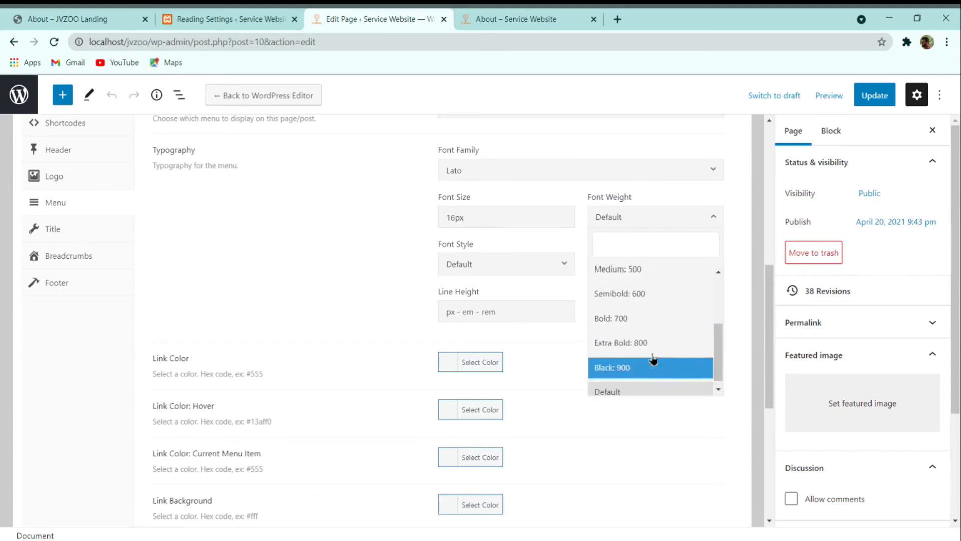
left_click(632, 349)
left_click(467, 362)
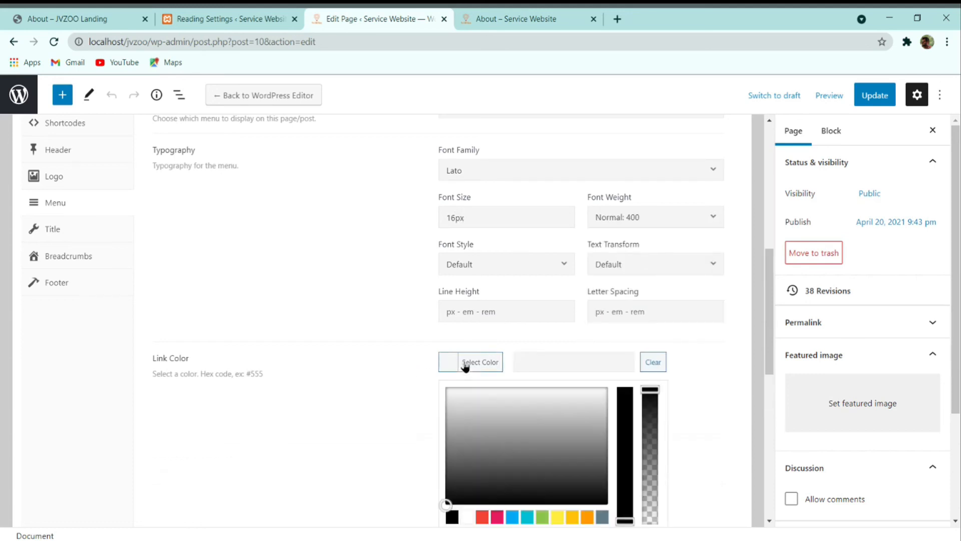
left_click_drag(554, 431, 603, 386)
left_click(322, 359)
left_click(468, 361)
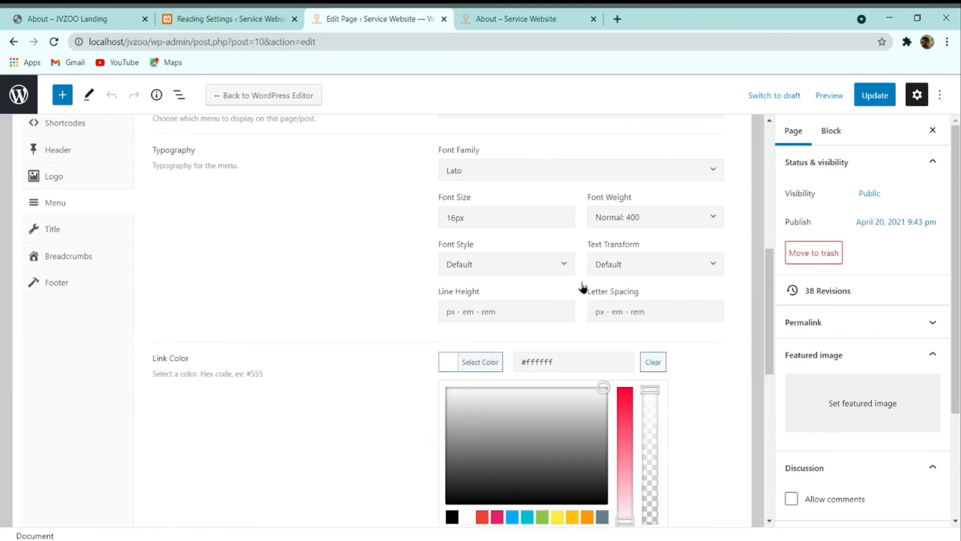
left_click(390, 367)
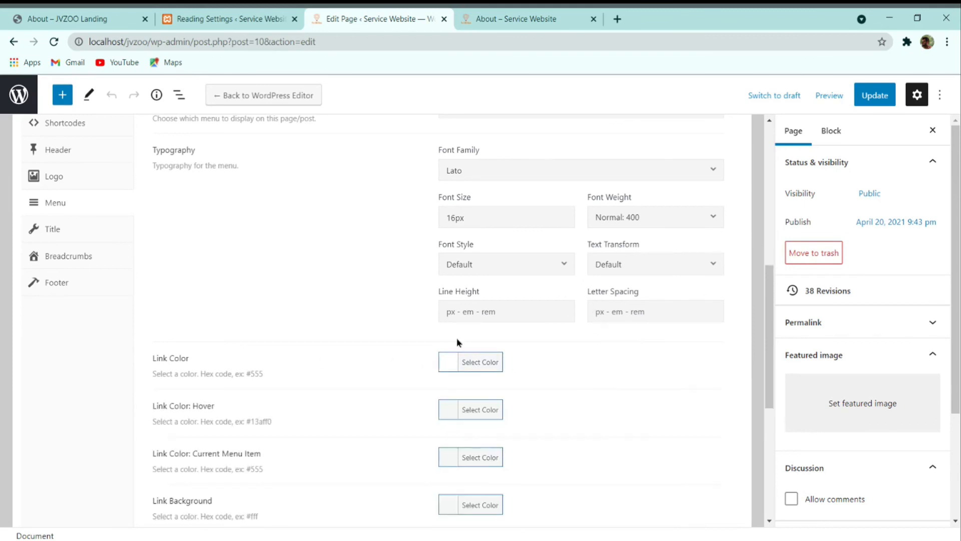
Step: Update the page and view it in a new tab
left_click(866, 95)
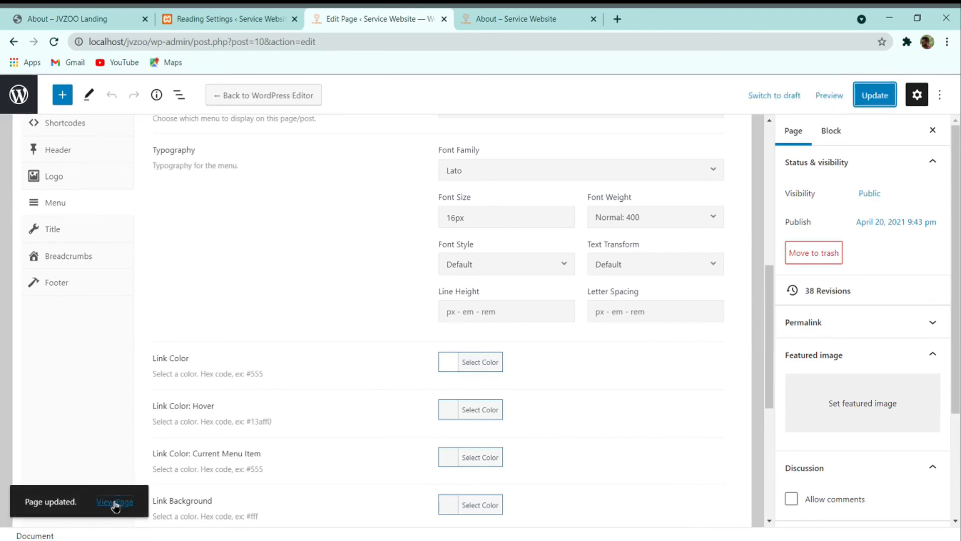
left_click(115, 502, "ctrl")
left_click(501, 18)
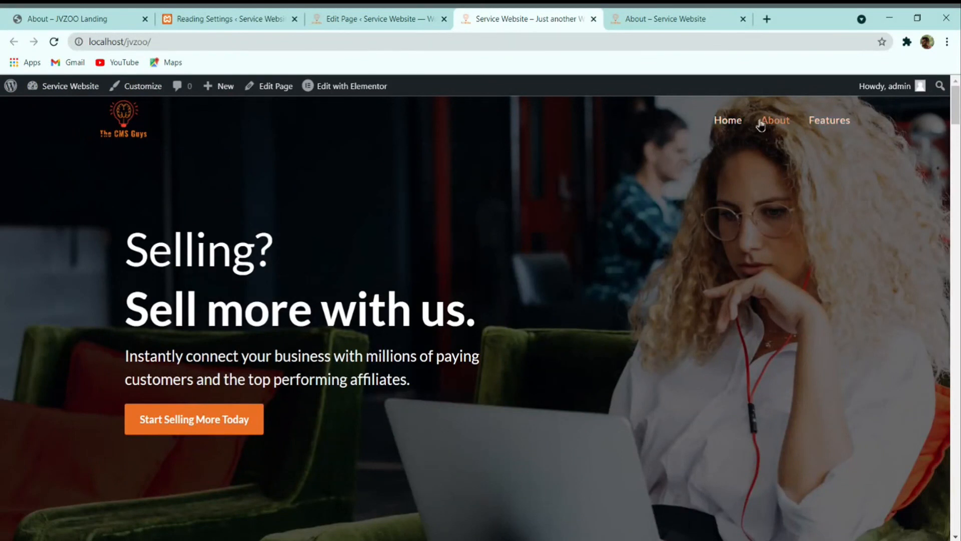
Step: Compare the homepage against the JVZoo About reference, then reopen the OceanWP Customizer
scroll(223, 202, "down", 2)
scroll(195, 170, "up", 2)
key("ctrl+1")
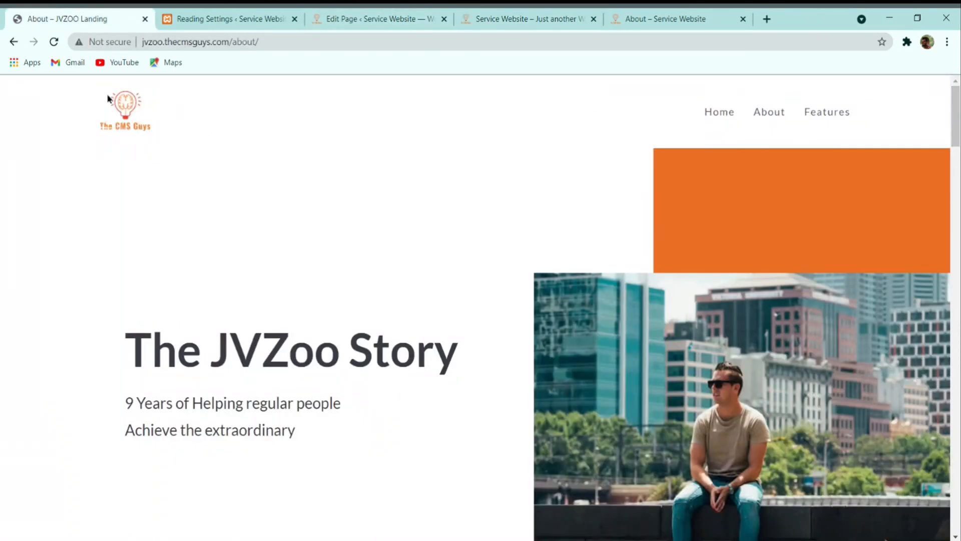
left_click(403, 19)
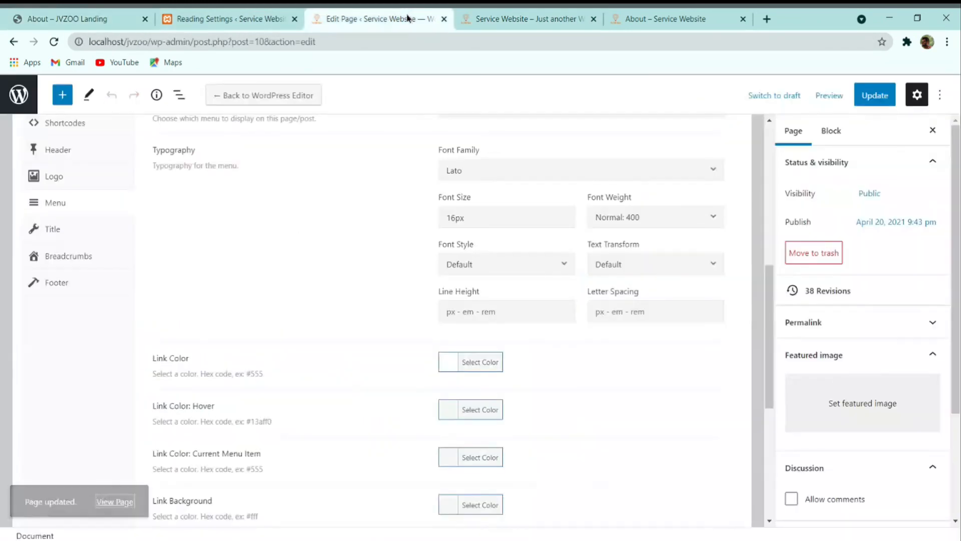
left_click(465, 15)
left_click(145, 88)
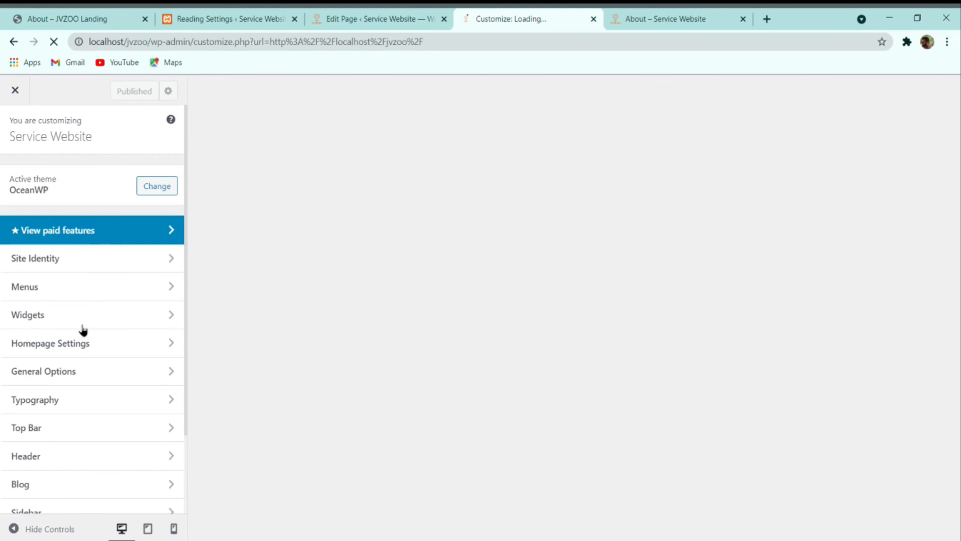
Step: Raise the header height under Header > General from 74 to 85 px, publish, and reload
left_click(55, 449)
left_click(67, 183)
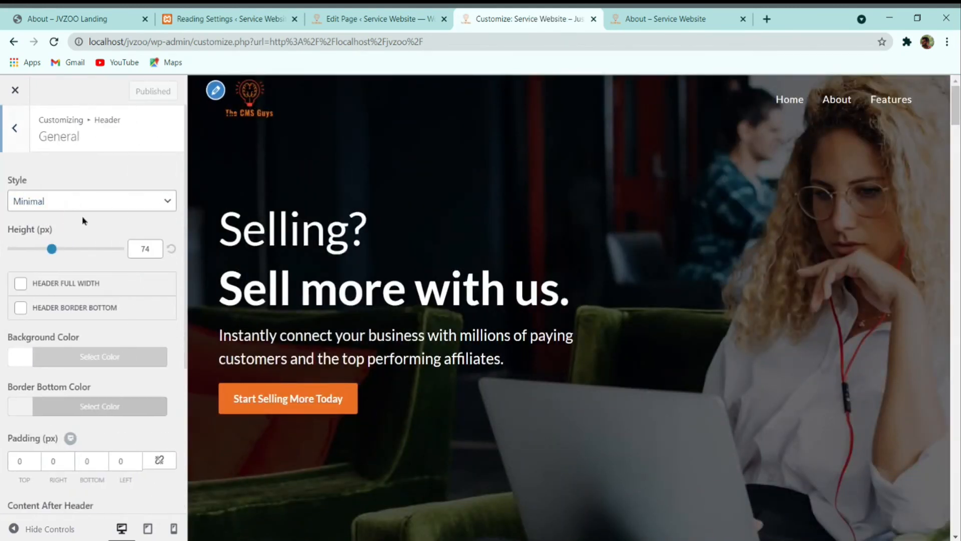
left_click_drag(57, 251, 77, 252)
left_click_drag(150, 248, 87, 252)
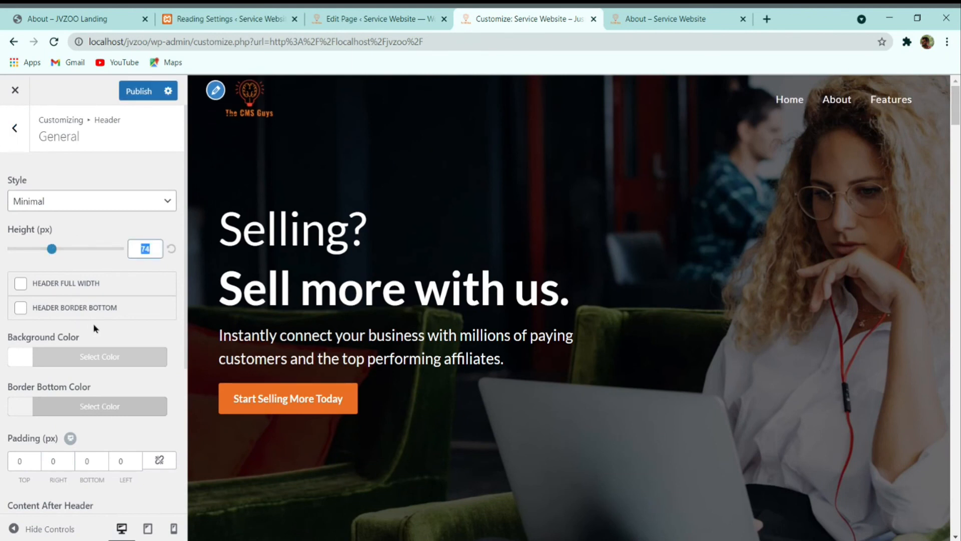
type("80")
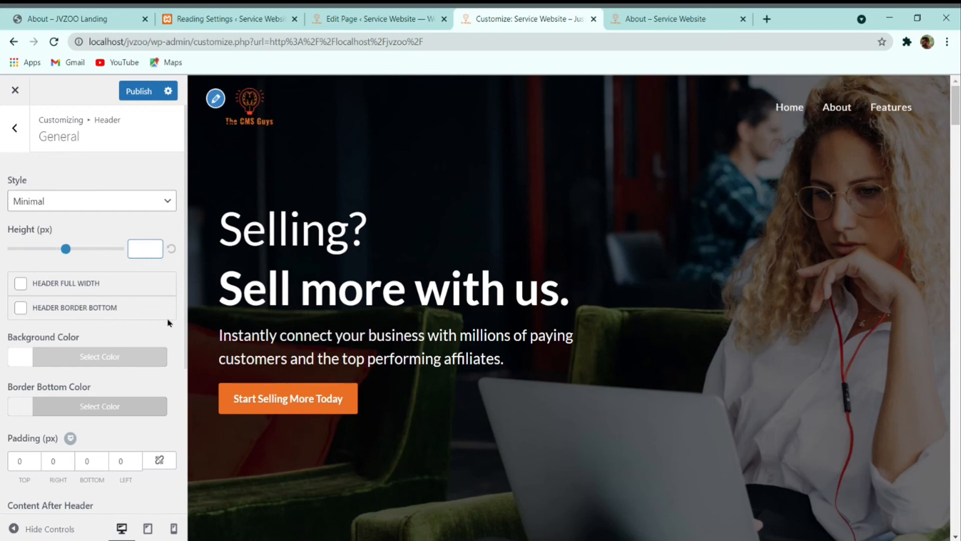
type("5")
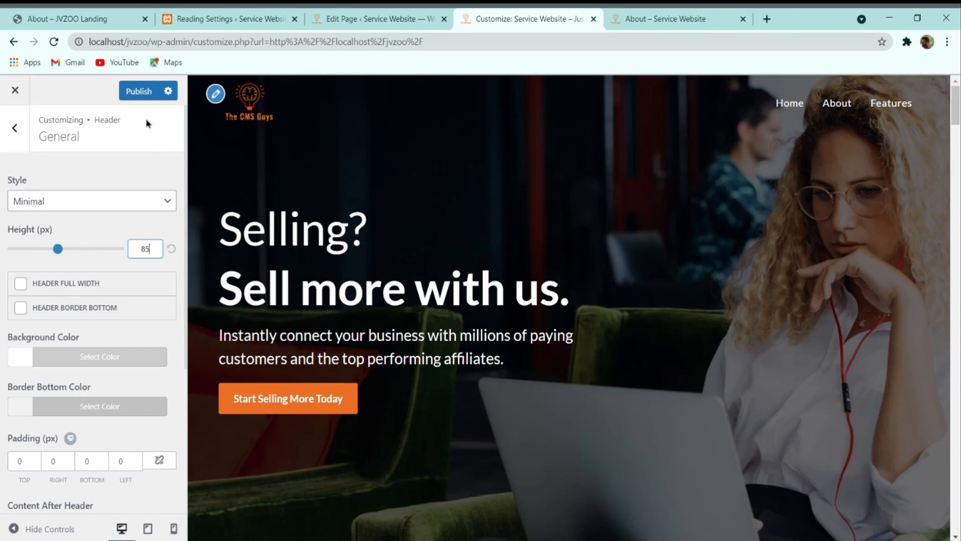
left_click(150, 91)
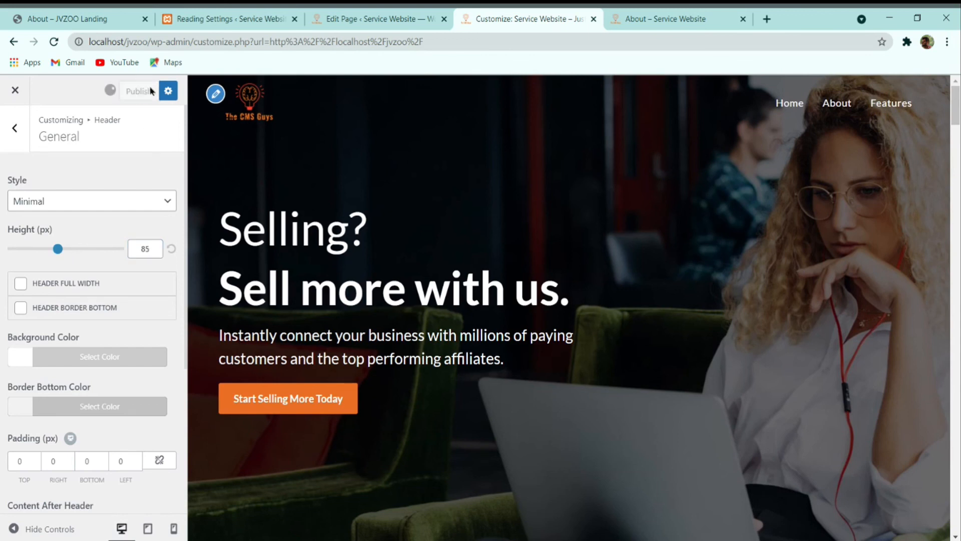
left_click(54, 42)
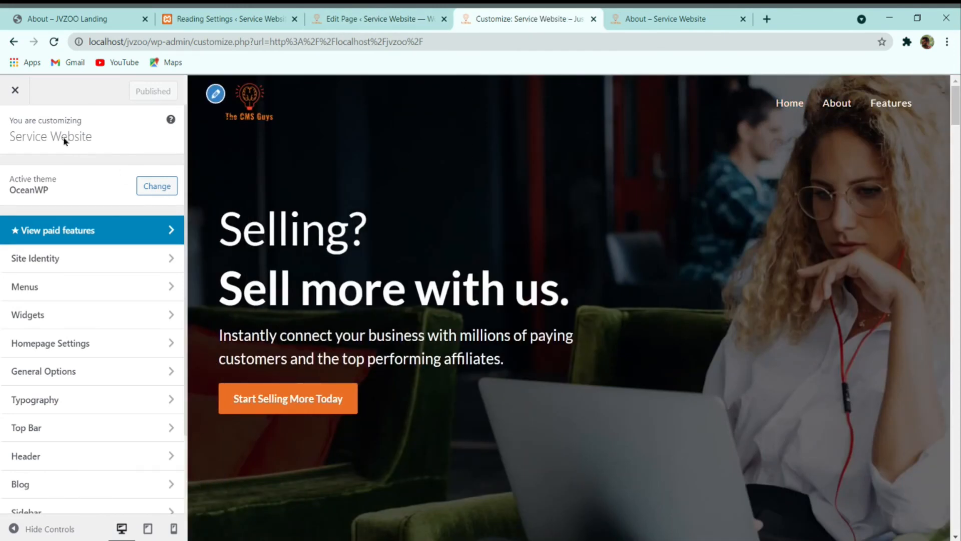
Step: Close the Customizer and scroll the homepage down to its plain footer
left_click(15, 89)
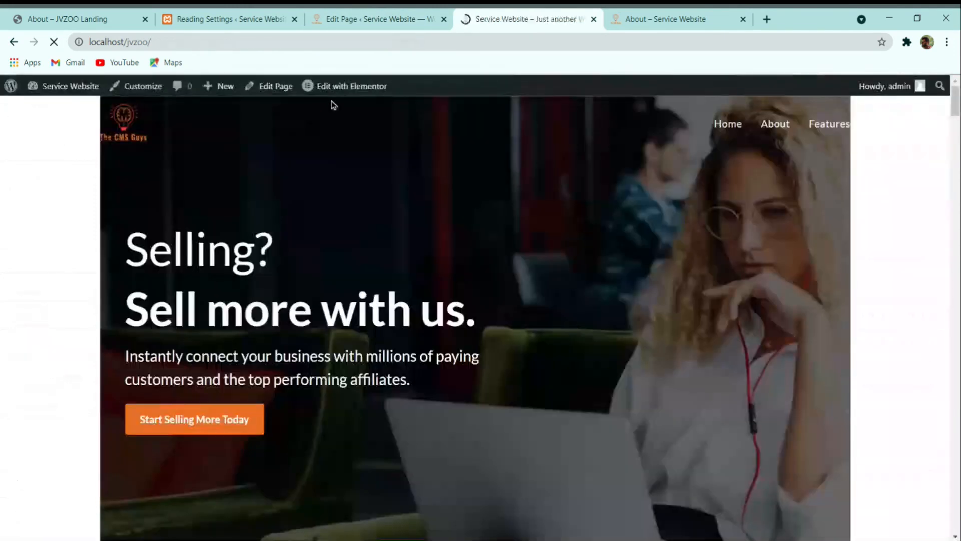
scroll(388, 311, "down", 10)
scroll(390, 340, "down", 20)
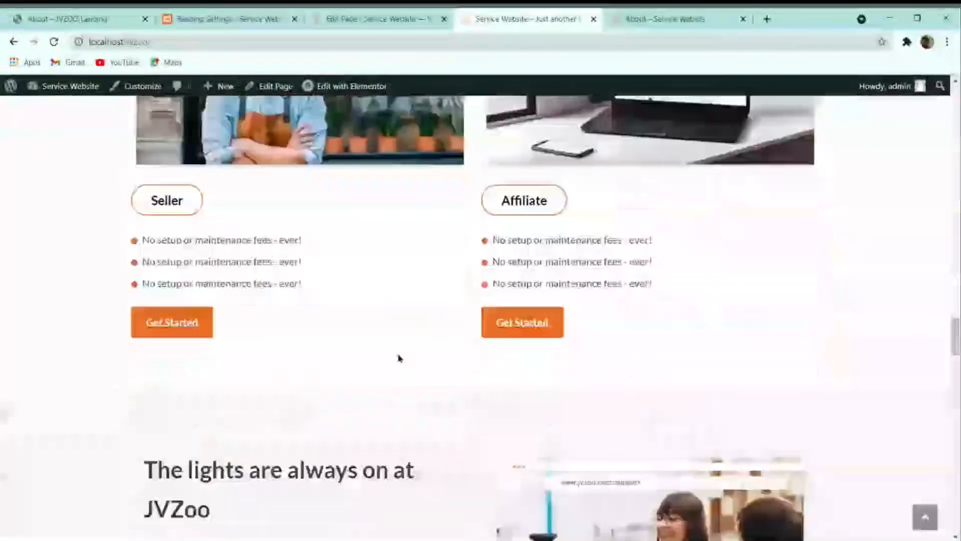
scroll(408, 379, "down", 3)
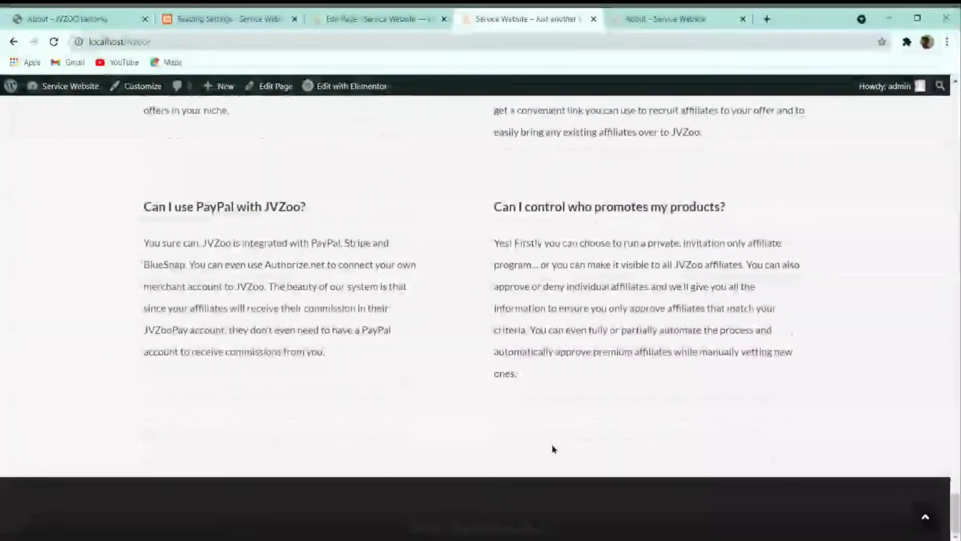
Step: Review the JVZoo About page's orange call-to-action and dark footer for reference
left_click(337, 19)
scroll(369, 191, "down", 8)
left_click(225, 19)
left_click(103, 17)
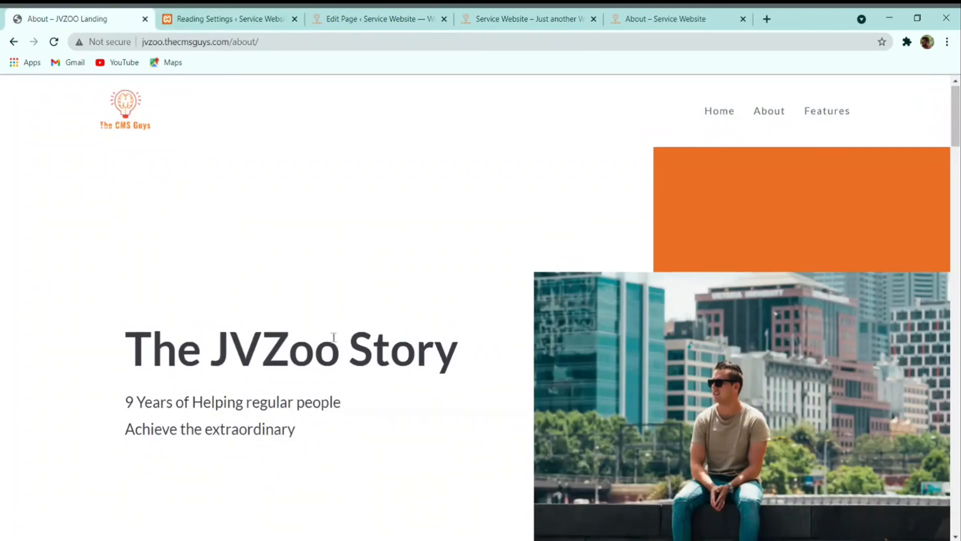
scroll(385, 353, "down", 20)
scroll(388, 358, "down", 10)
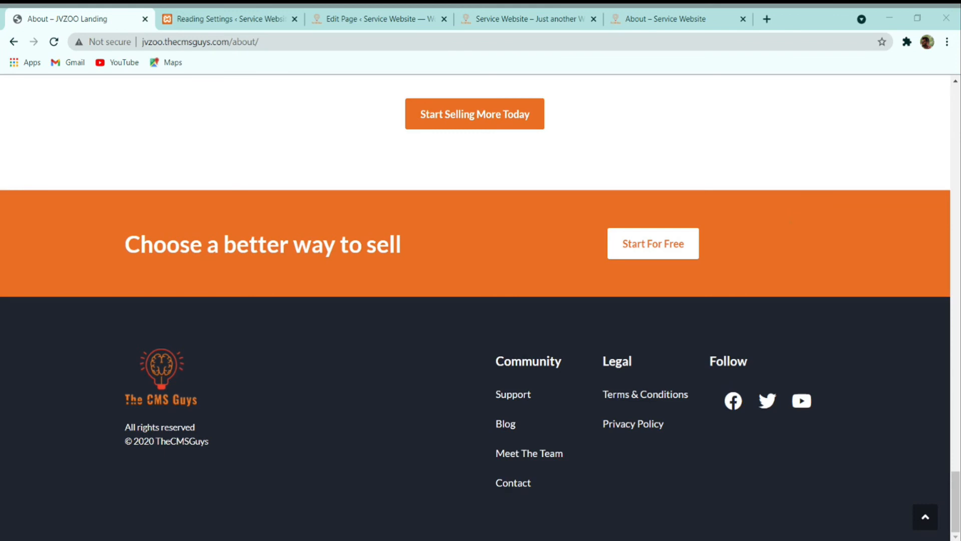
left_click(222, 18)
Step: Start a new template under Appearance > Header Footer & Blocks
mouse_move(58, 98)
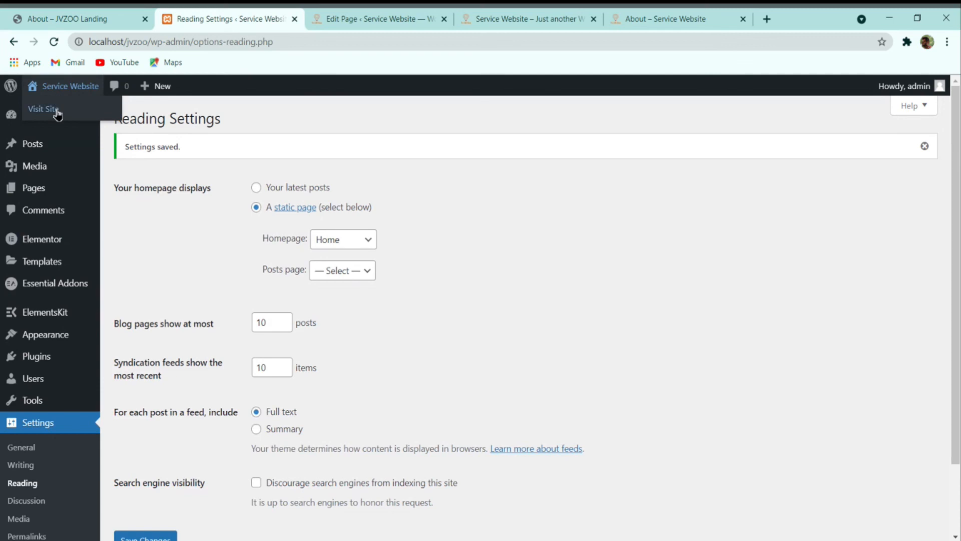
left_click(58, 113)
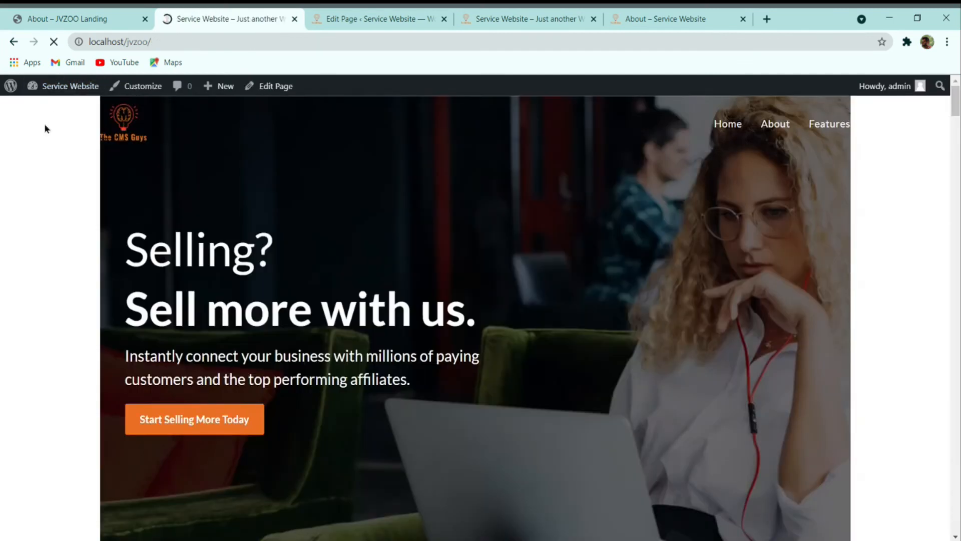
mouse_move(60, 90)
left_click(46, 112)
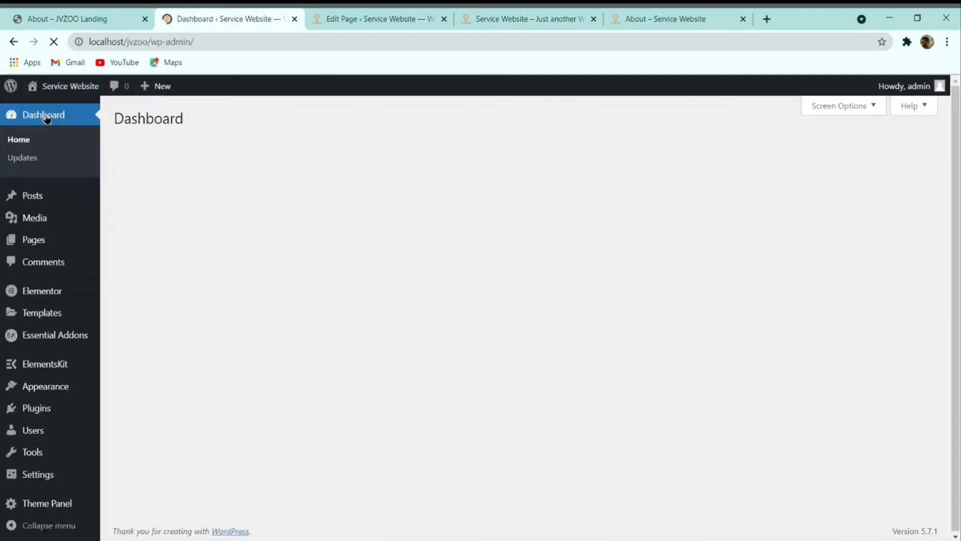
mouse_move(50, 371)
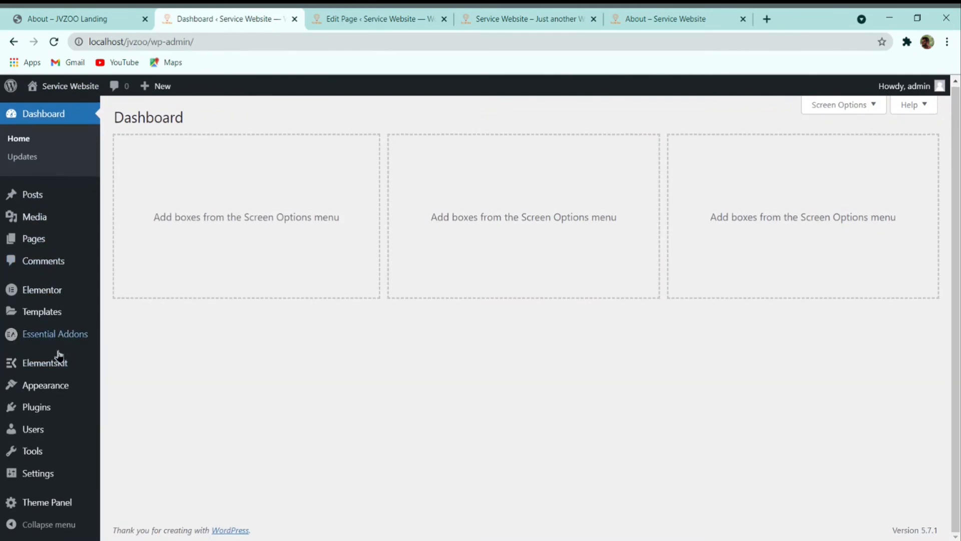
mouse_move(59, 401)
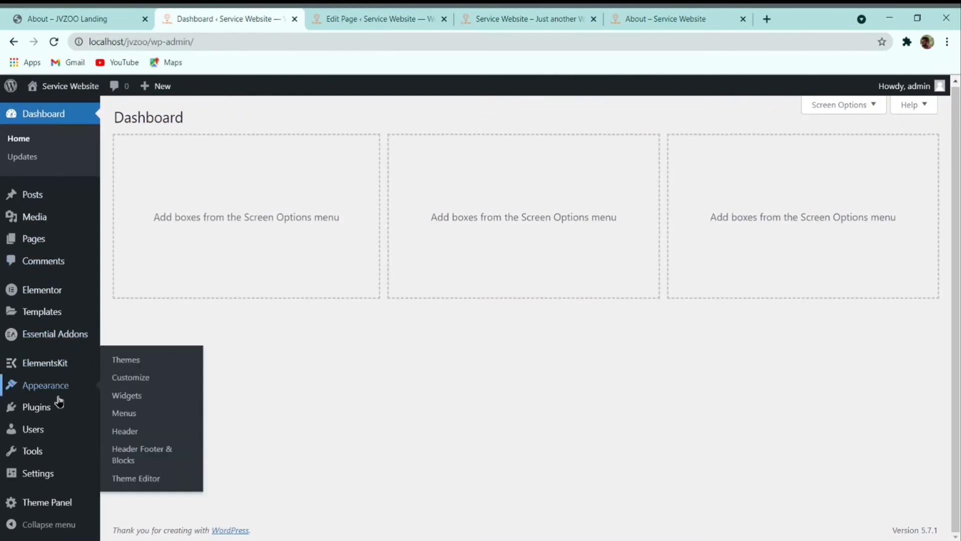
left_click(153, 459)
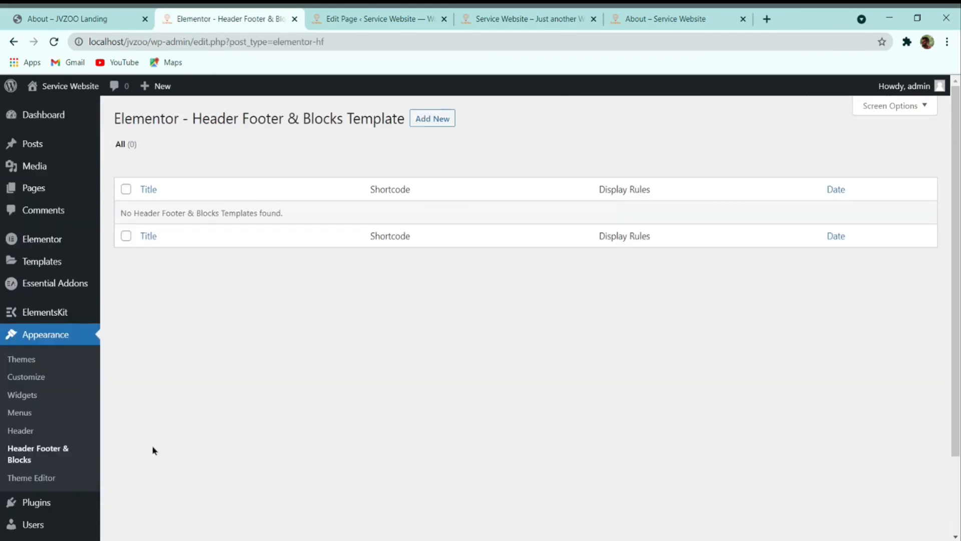
left_click(431, 123)
Step: Set the template type to Footer, displayed on the Entire Website
left_click(454, 295)
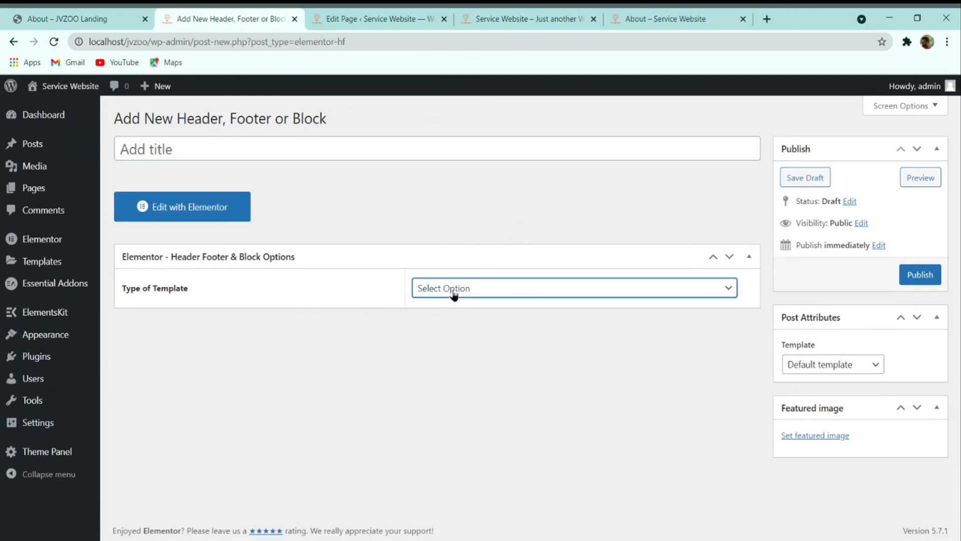
left_click(464, 369)
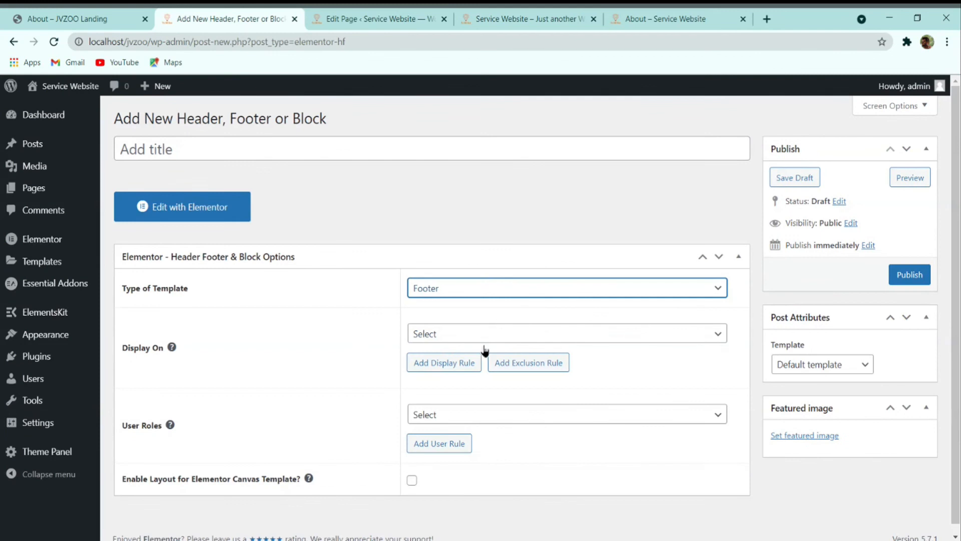
left_click(495, 341)
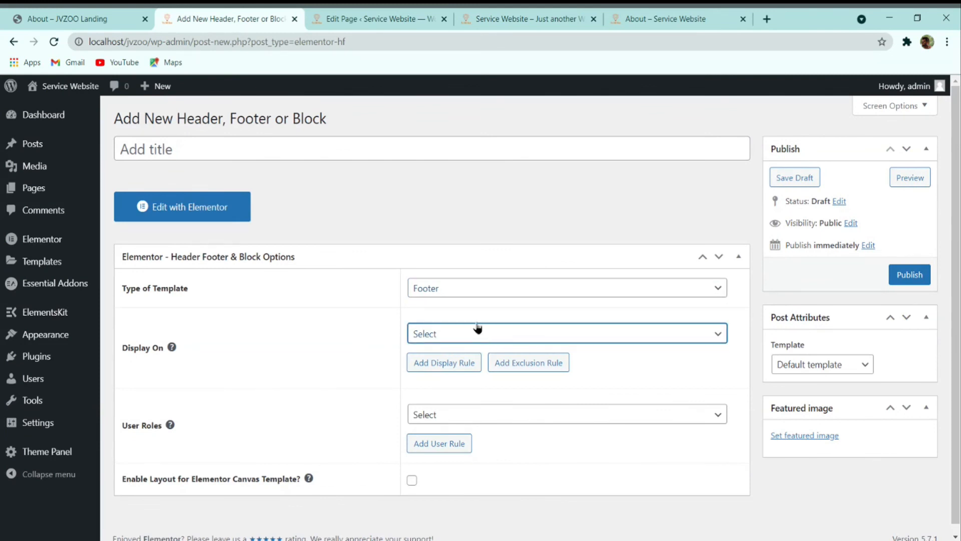
left_click(480, 278)
scroll(468, 393, "down", 1)
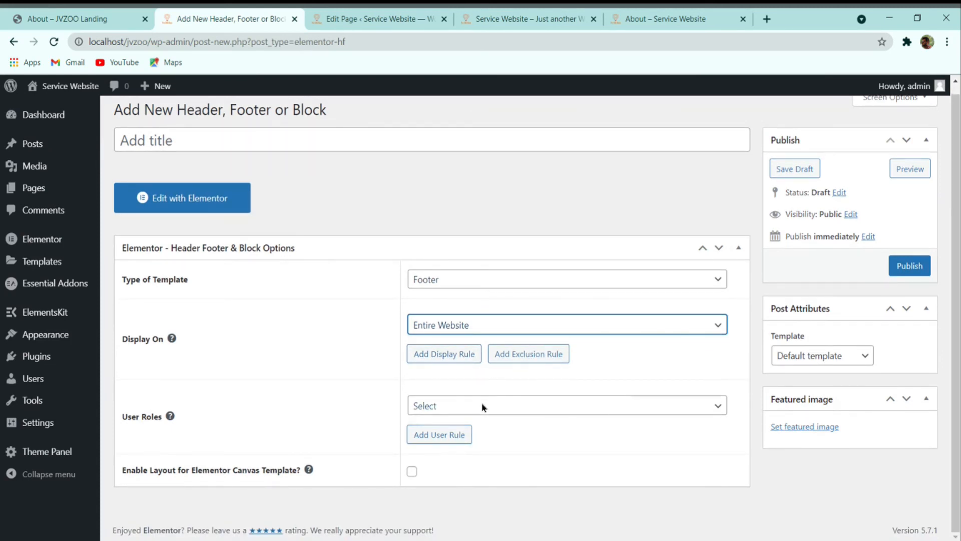
Step: Publish the template titled 'Footer' and open it in Elementor
left_click(914, 266)
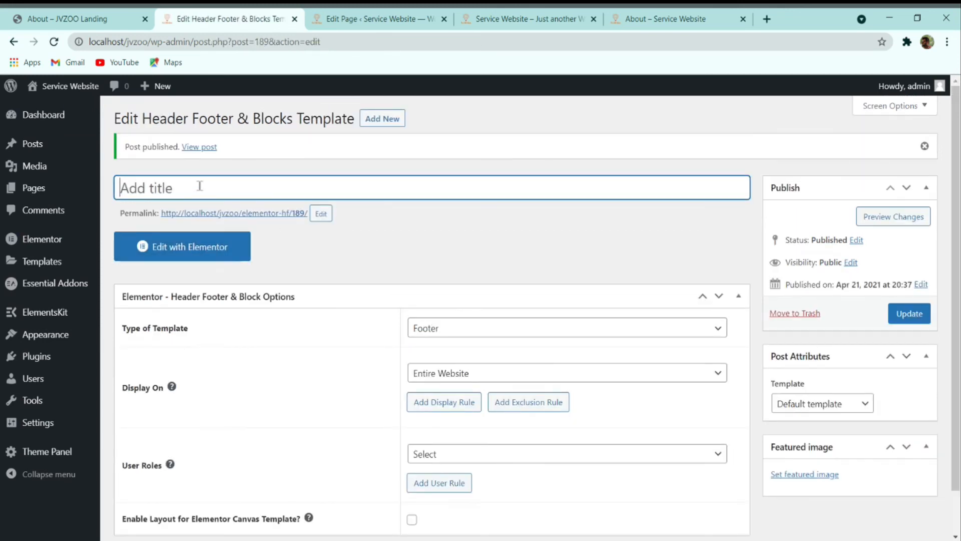
type("Footer")
left_click(900, 315)
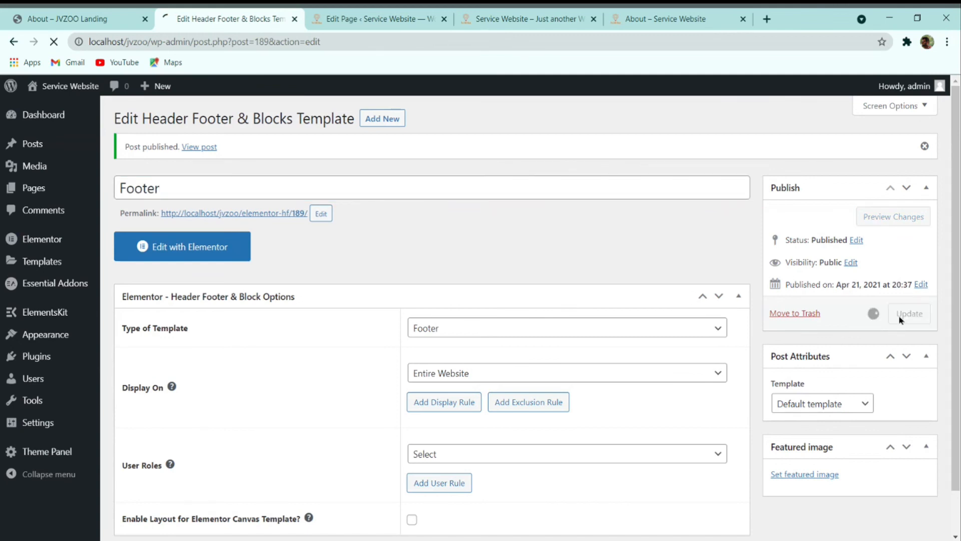
left_click(190, 253)
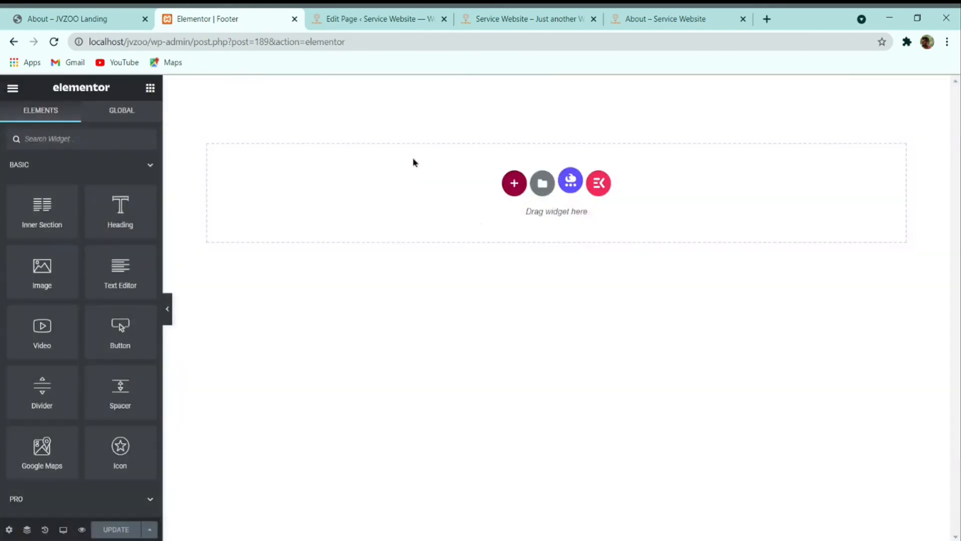
Step: Import the footer JSON file into the Elementor library's My Templates
left_click(542, 183)
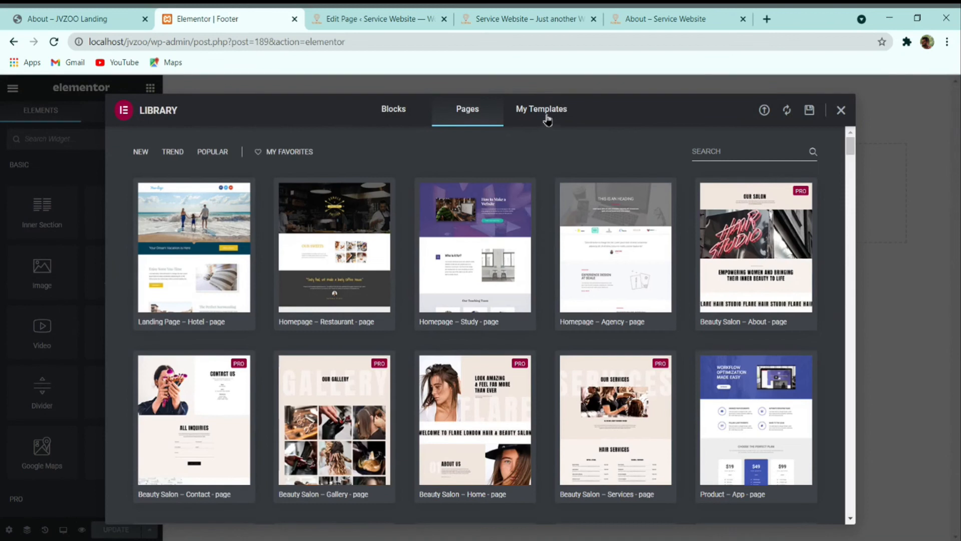
left_click(547, 114)
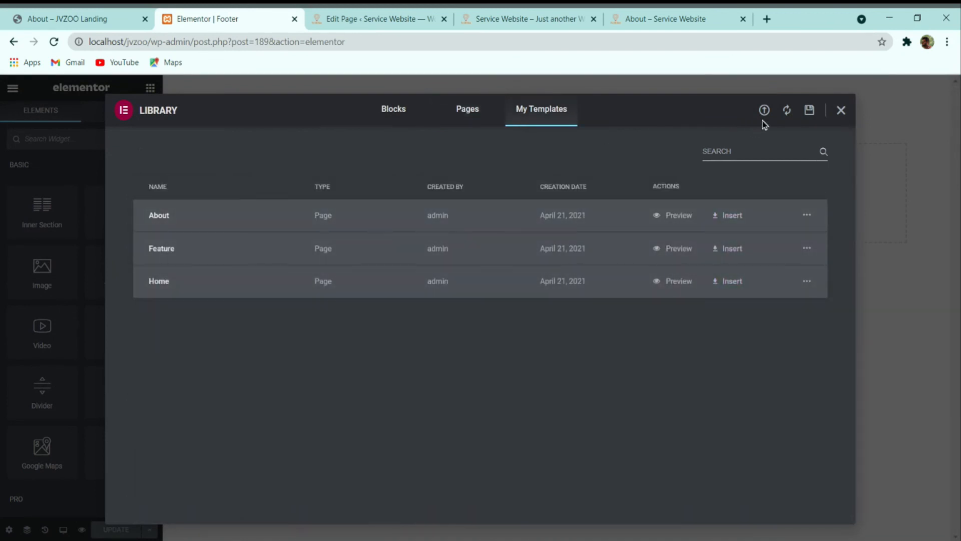
left_click(769, 112)
left_click(450, 389)
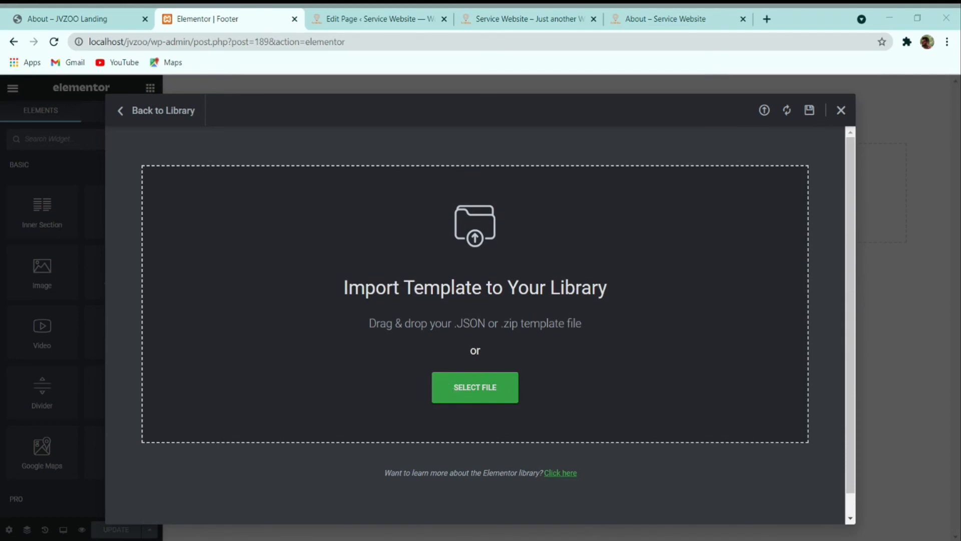
double_click(350, 248)
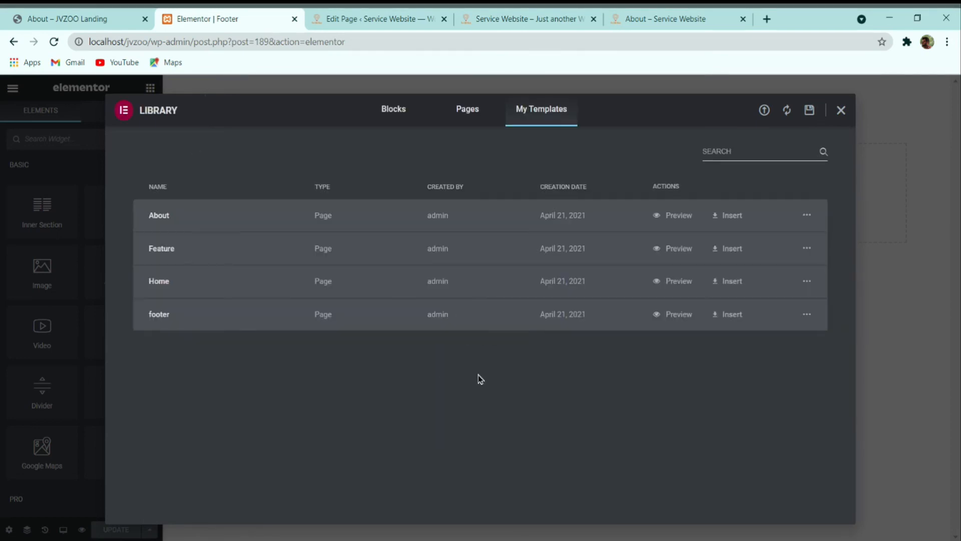
Step: Insert the imported footer with its document settings and save the template
left_click(729, 316)
left_click(529, 355)
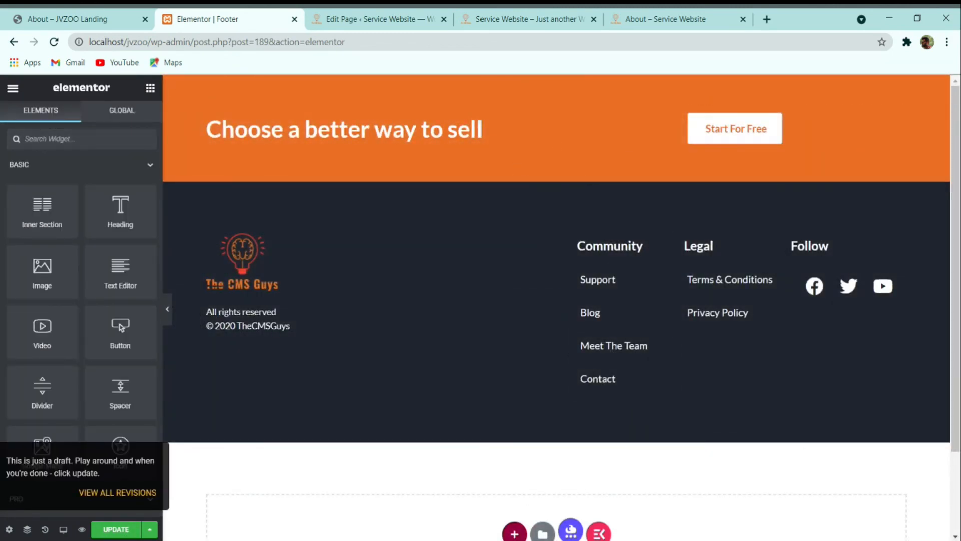
left_click(122, 531)
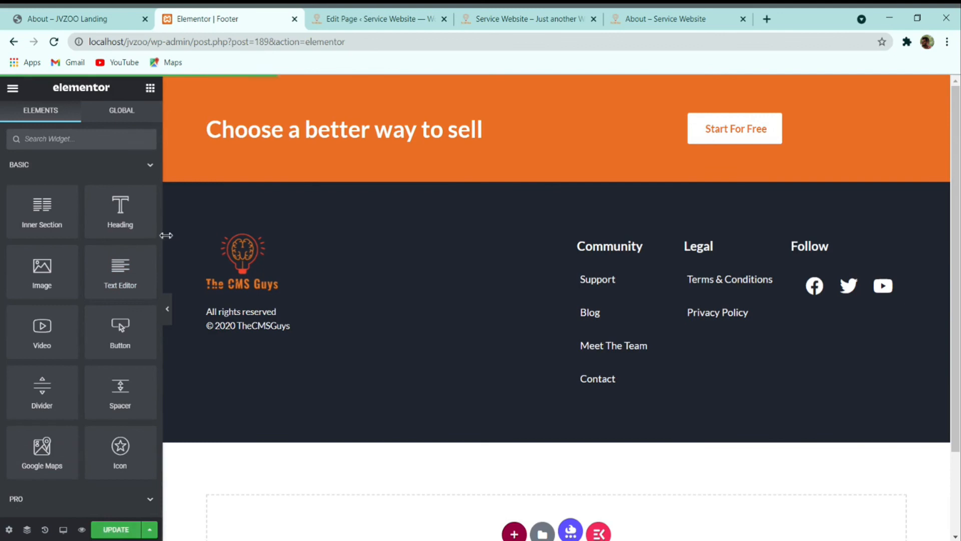
left_click(11, 88)
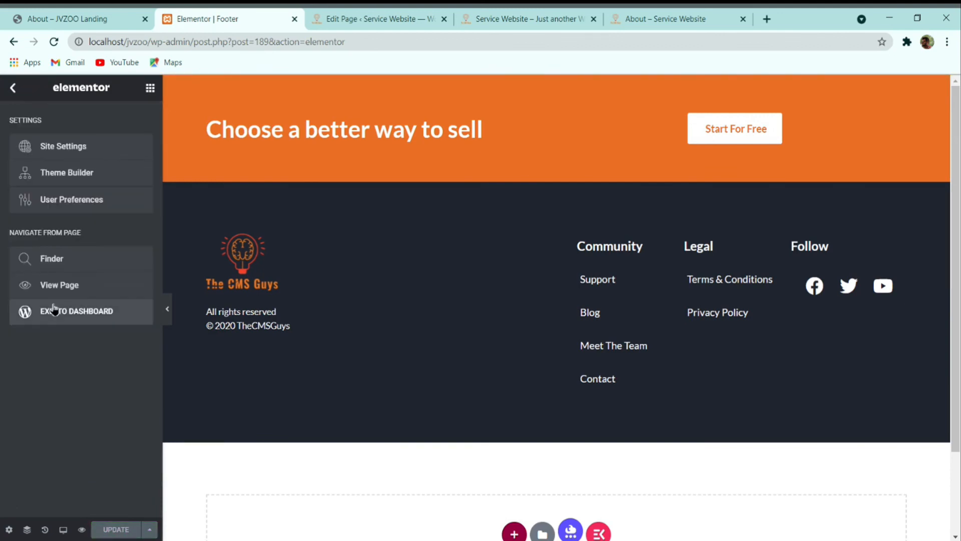
Step: Load the localhost/jvzoo/ homepage in place of the footer editor and close the extra tabs
left_click(375, 19)
left_click(25, 83)
left_click(226, 18)
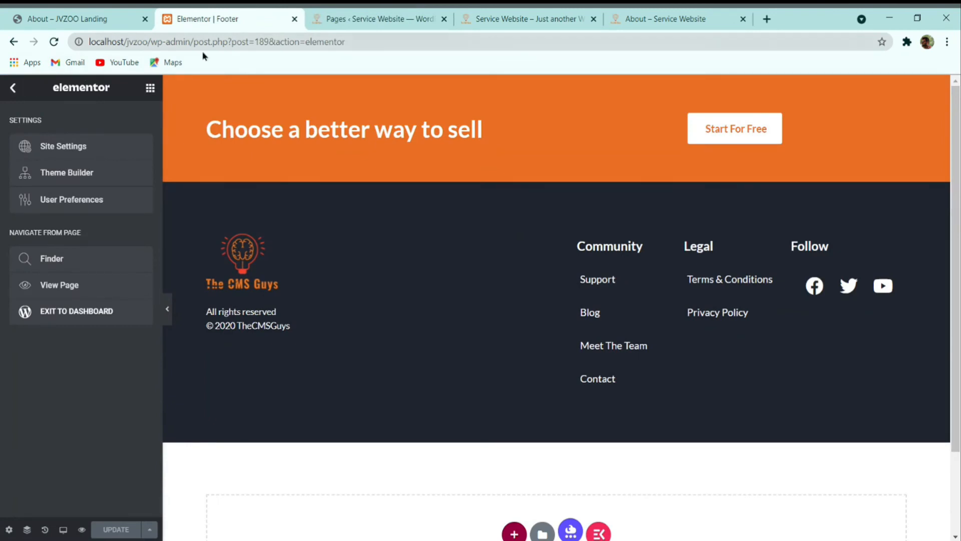
left_click_drag(150, 42, 751, 56)
key("BackSpace")
key("Return")
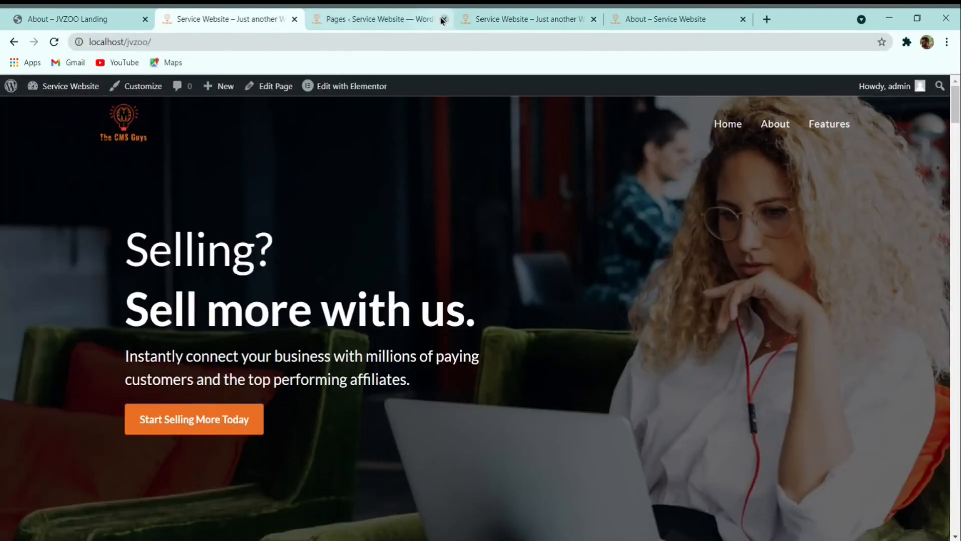
left_click(443, 19)
left_click(443, 19)
left_click(443, 19)
scroll(476, 218, "down", 20)
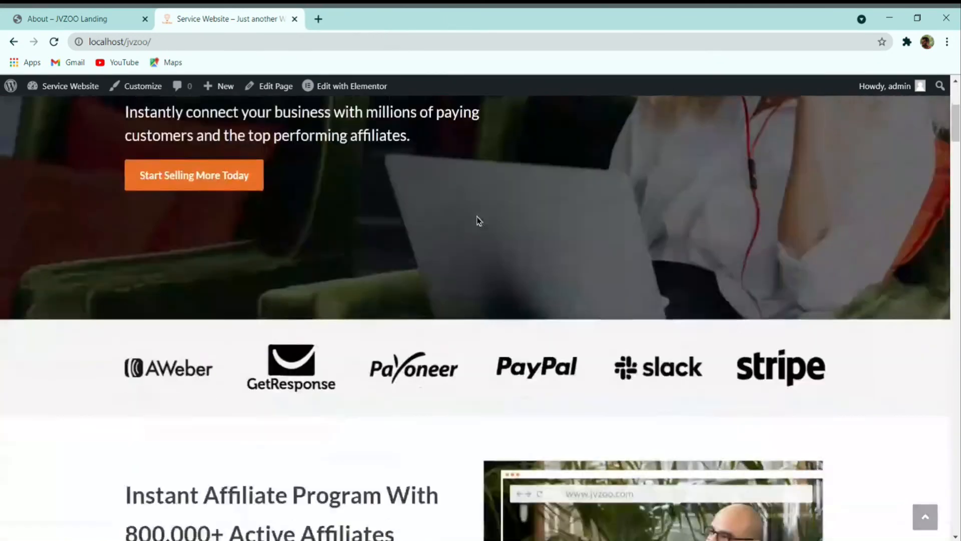
scroll(467, 254, "down", 20)
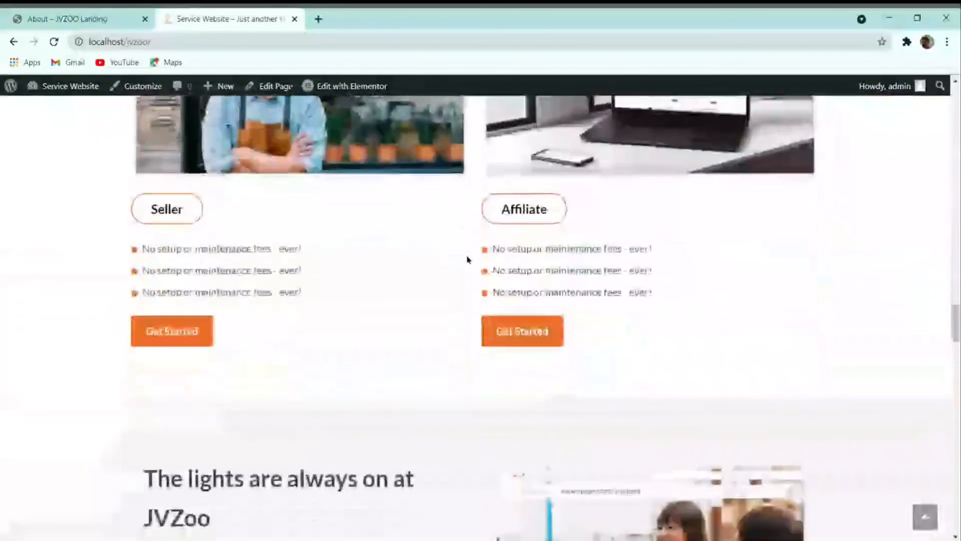
scroll(467, 260, "down", 5)
scroll(467, 257, "up", 8)
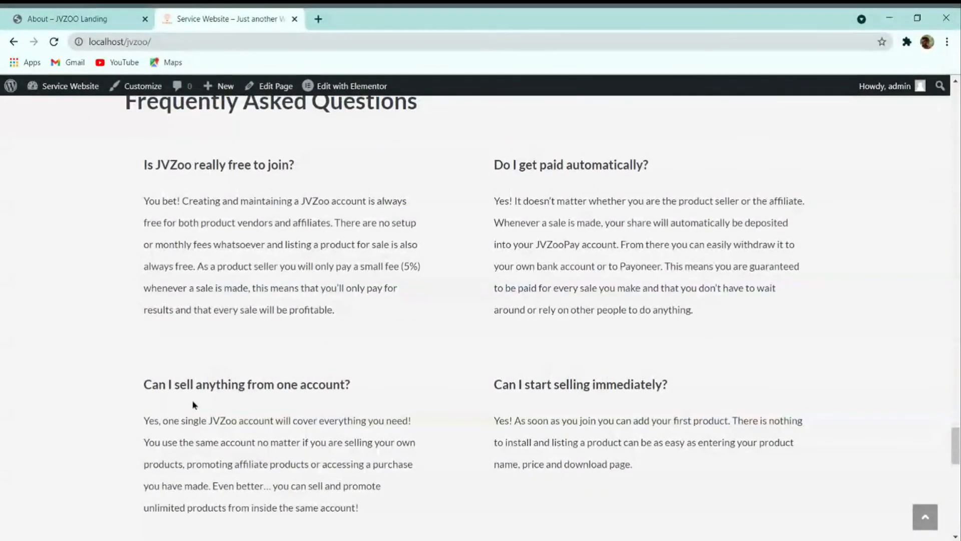
Step: Check the homepage in DevTools' 320 × 562 phone preview, then return to desktop width
key("ctrl+shift+i")
left_click(27, 503)
scroll(506, 287, "up", 6)
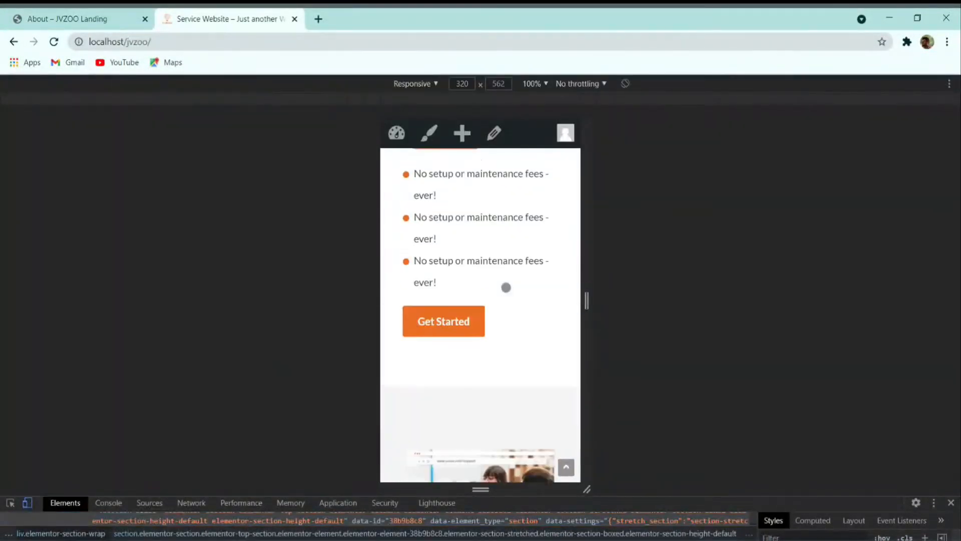
scroll(506, 288, "up", 4)
scroll(506, 287, "down", 10)
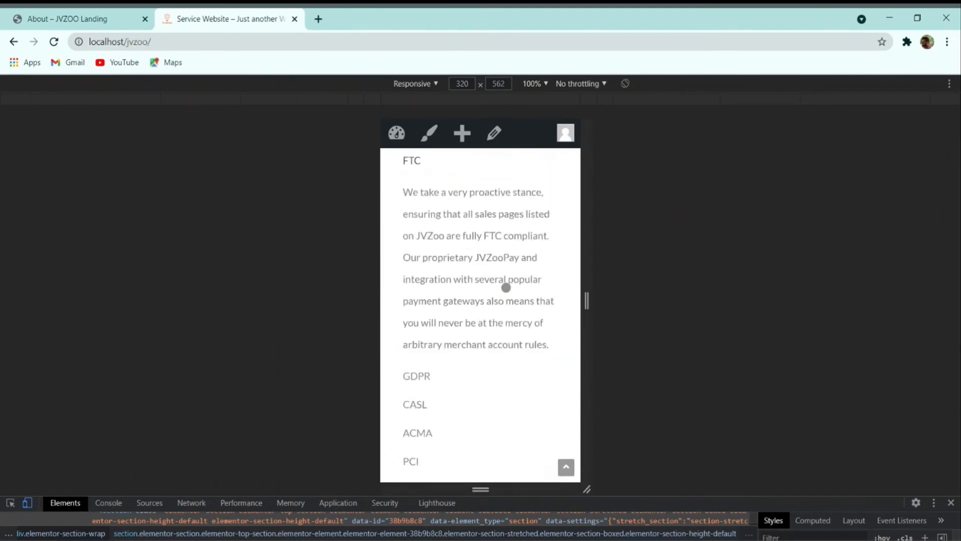
scroll(506, 287, "up", 5)
scroll(506, 287, "up", 8)
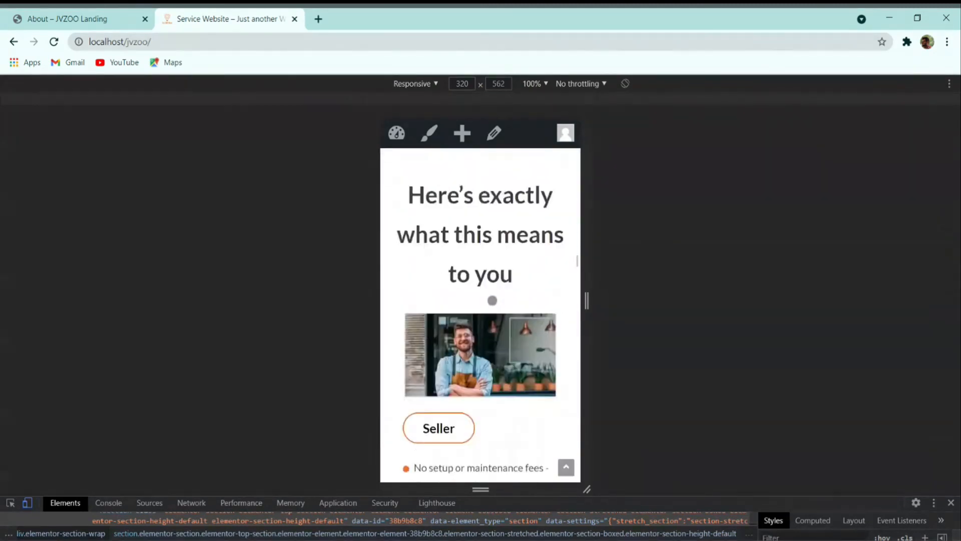
scroll(492, 300, "down", 4)
left_click(27, 503)
scroll(357, 272, "up", 20)
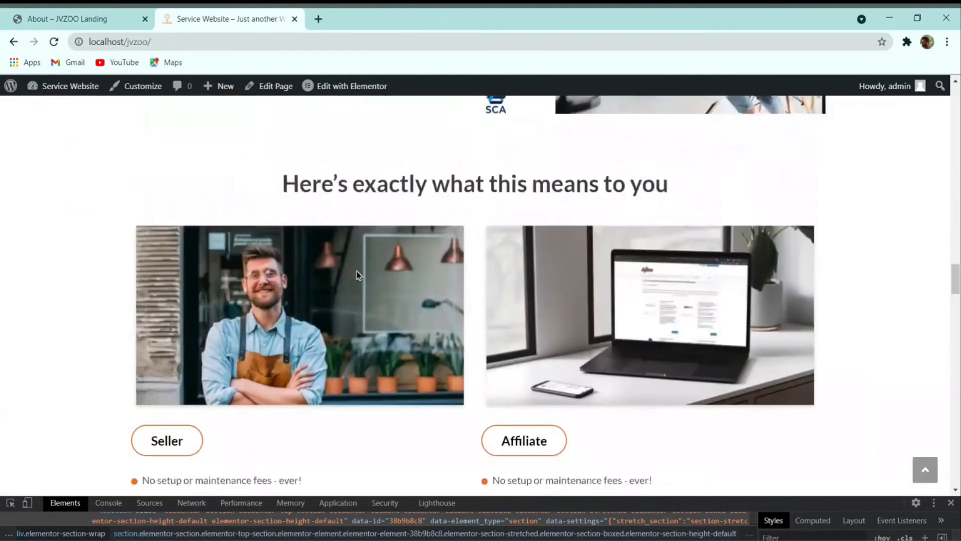
scroll(357, 292, "up", 10)
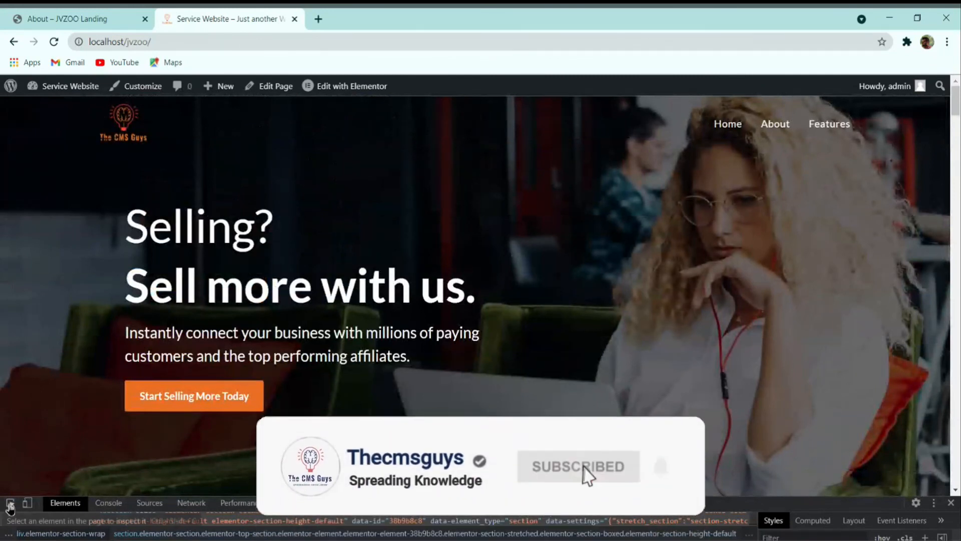
key("F12")
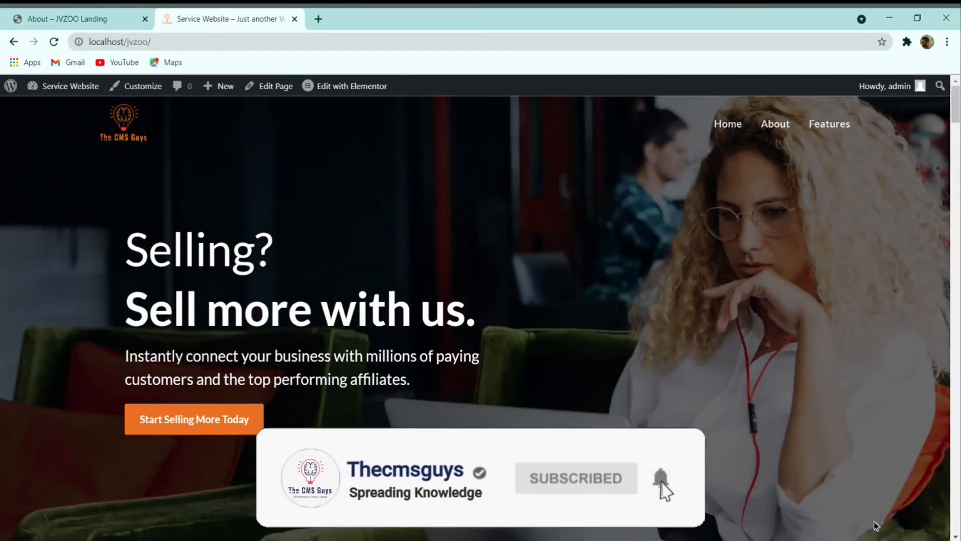